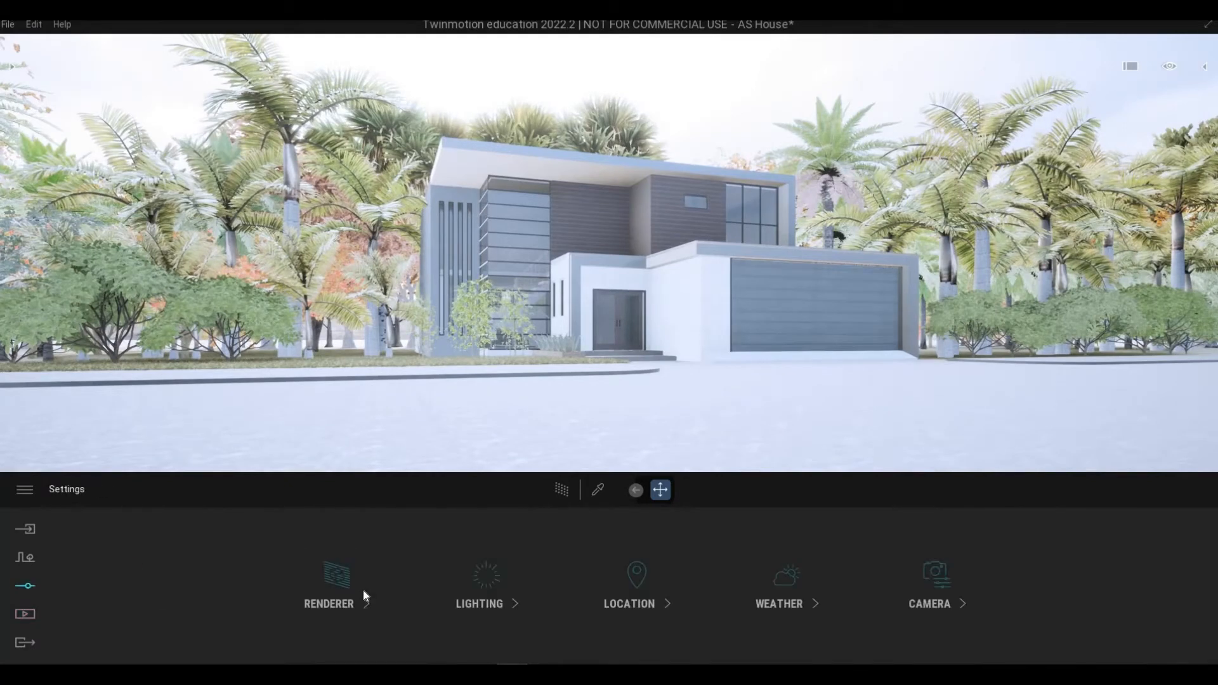
Lower the scene exposure to 0.10 and the white balance to 6656K.
left_click(475, 588)
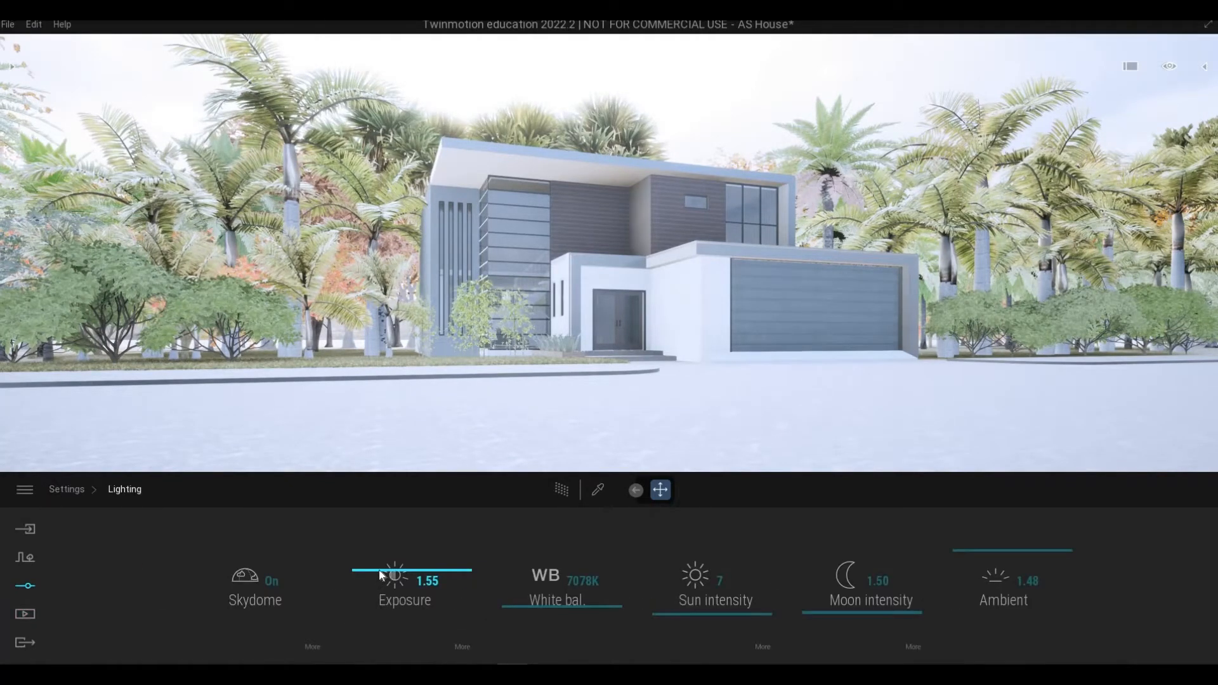
left_click_drag(379, 573, 407, 547)
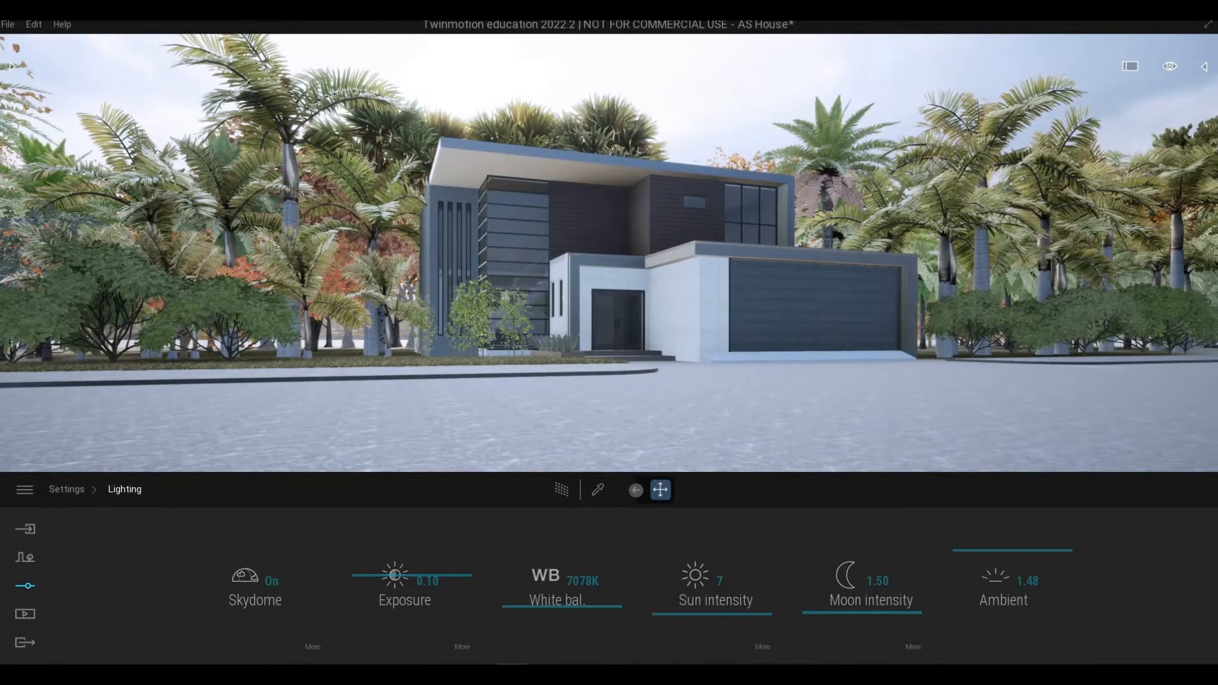
middle_click_drag(607, 366, 578, 372)
scroll(578, 376, "up", 2)
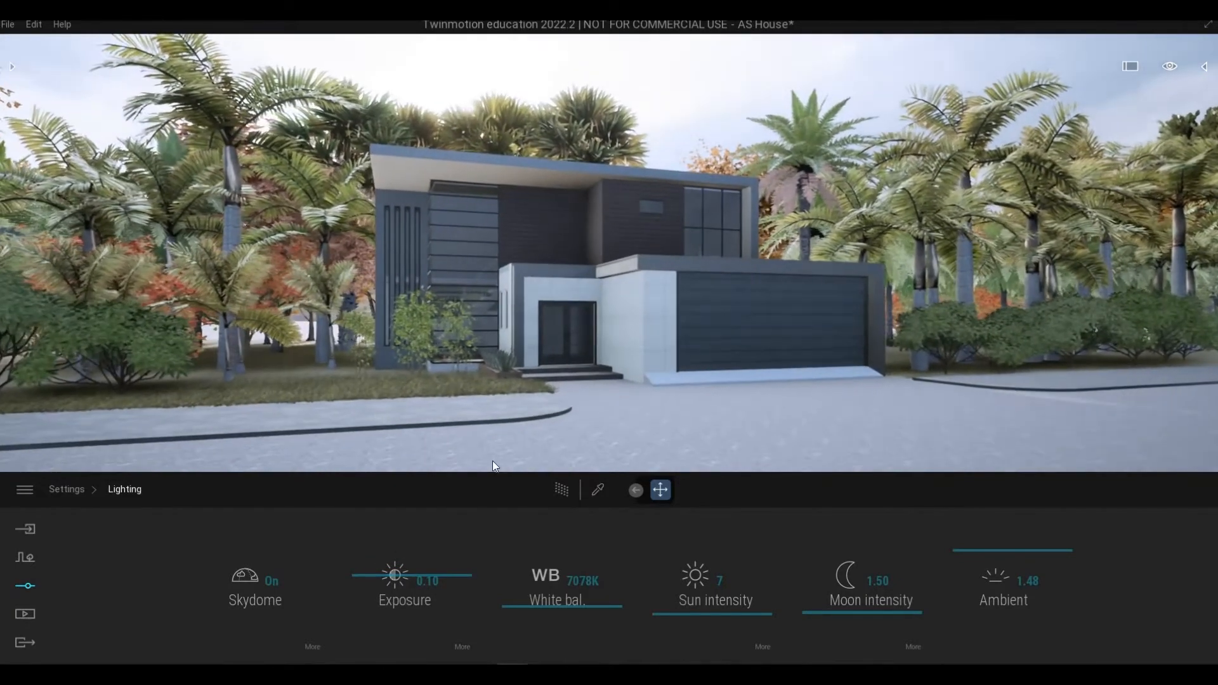
left_click_drag(542, 607, 542, 611)
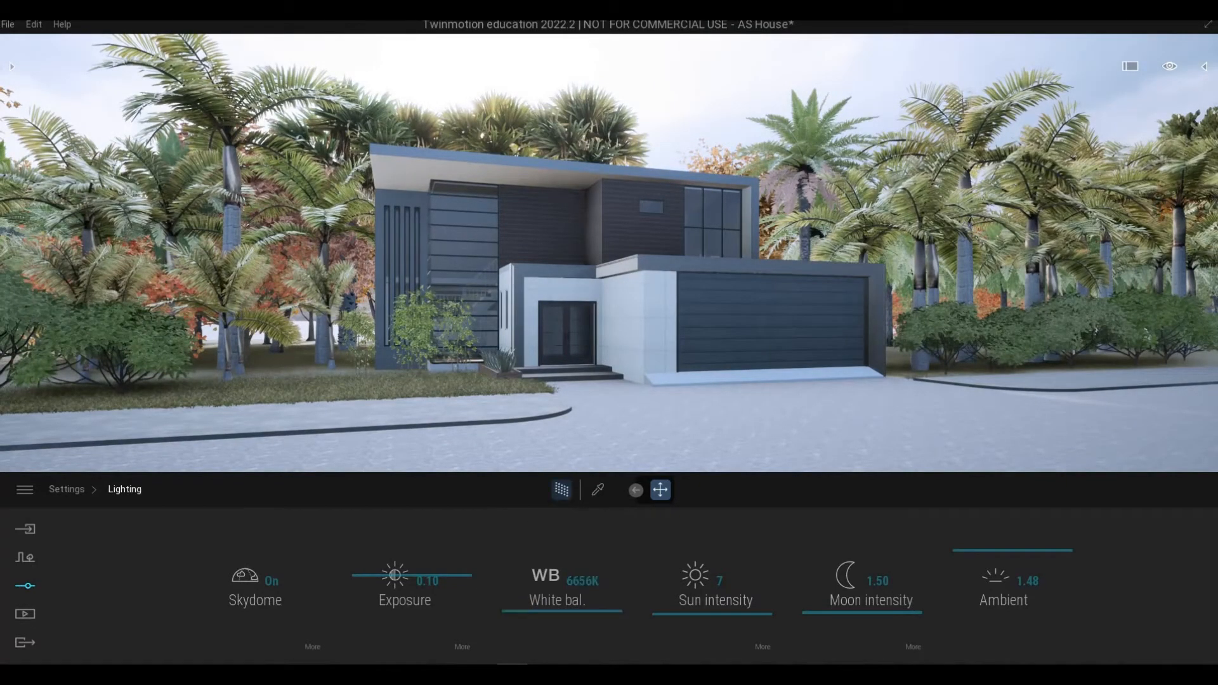
Bring the camera closer to the house and reduce the ambient light to 1.06.
middle_click_drag(568, 406, 610, 378)
mouse_move(610, 378)
right_mouse_down()
mouse_move(438, 376)
mouse_move(608, 377)
right_mouse_up()
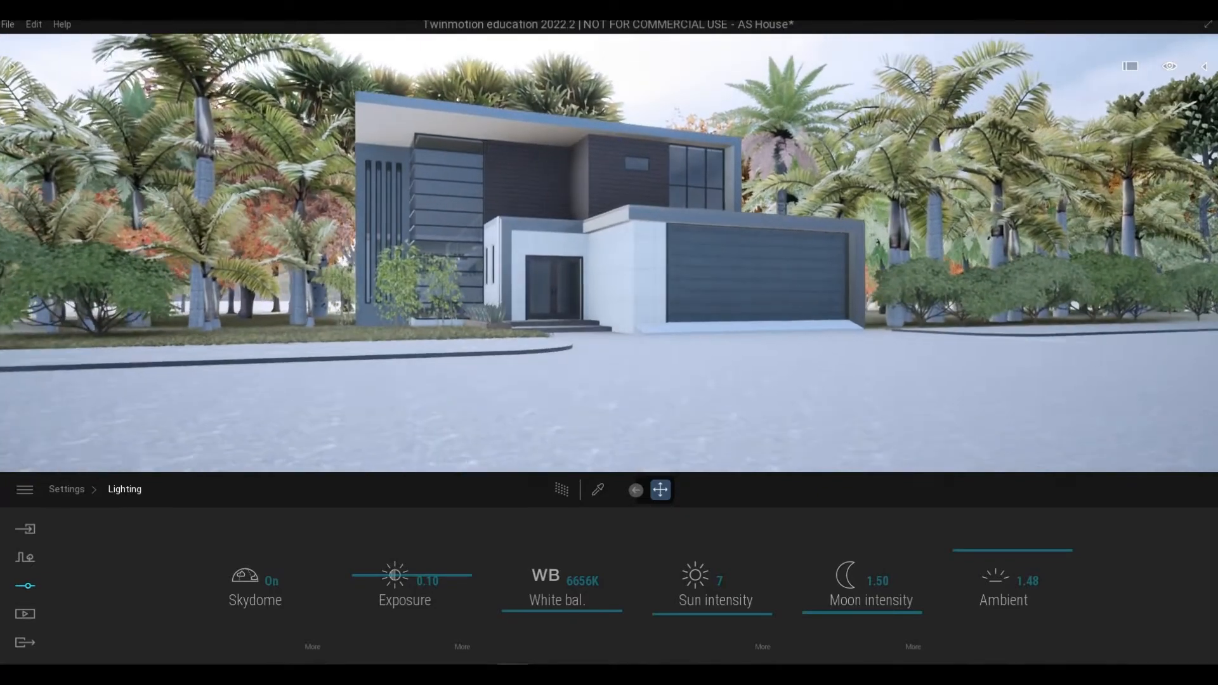
key("w")
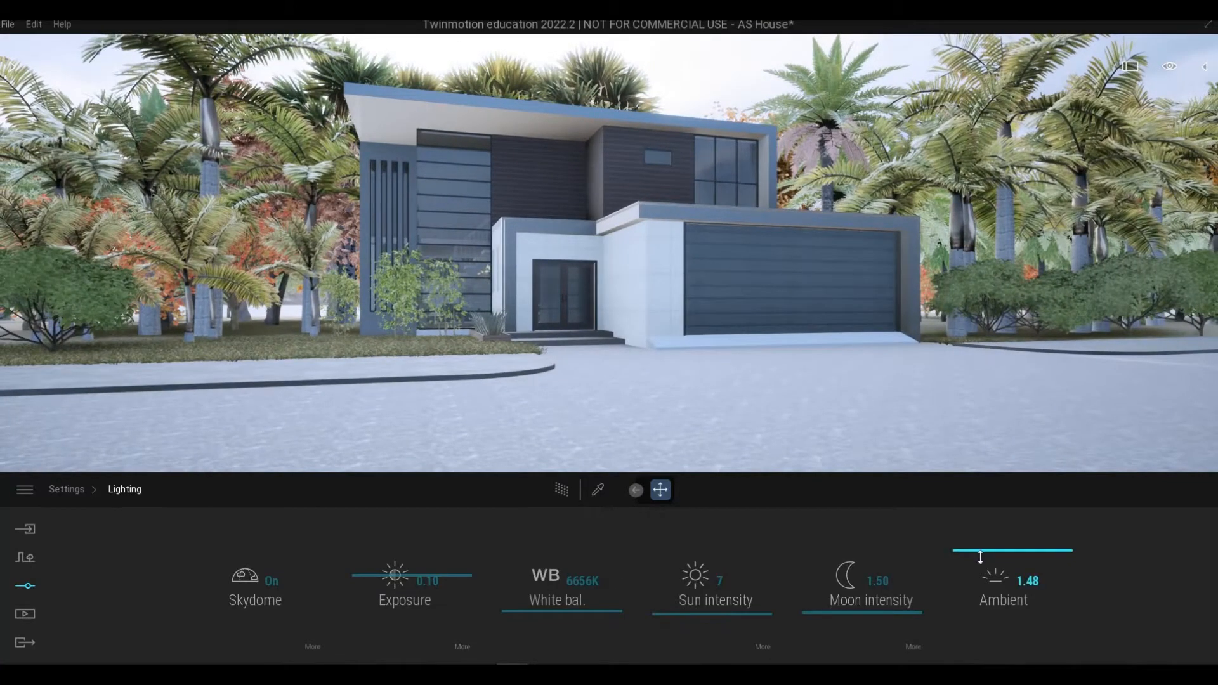
left_click_drag(981, 556, 715, 604)
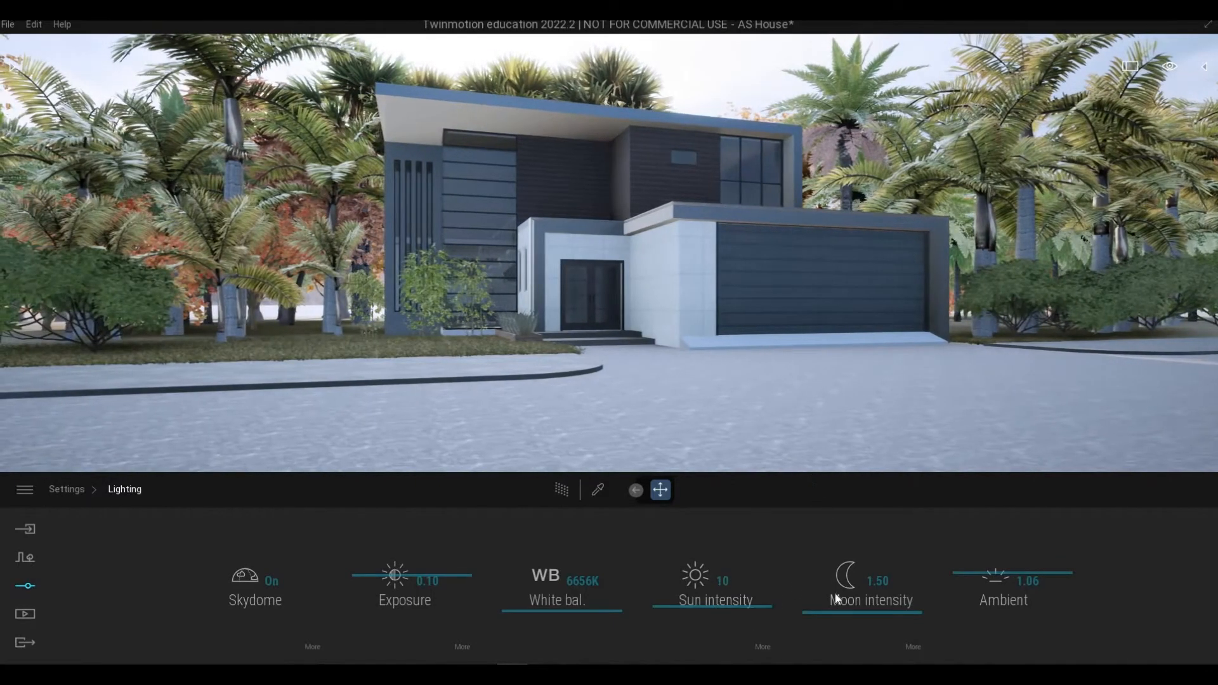
left_click(635, 490)
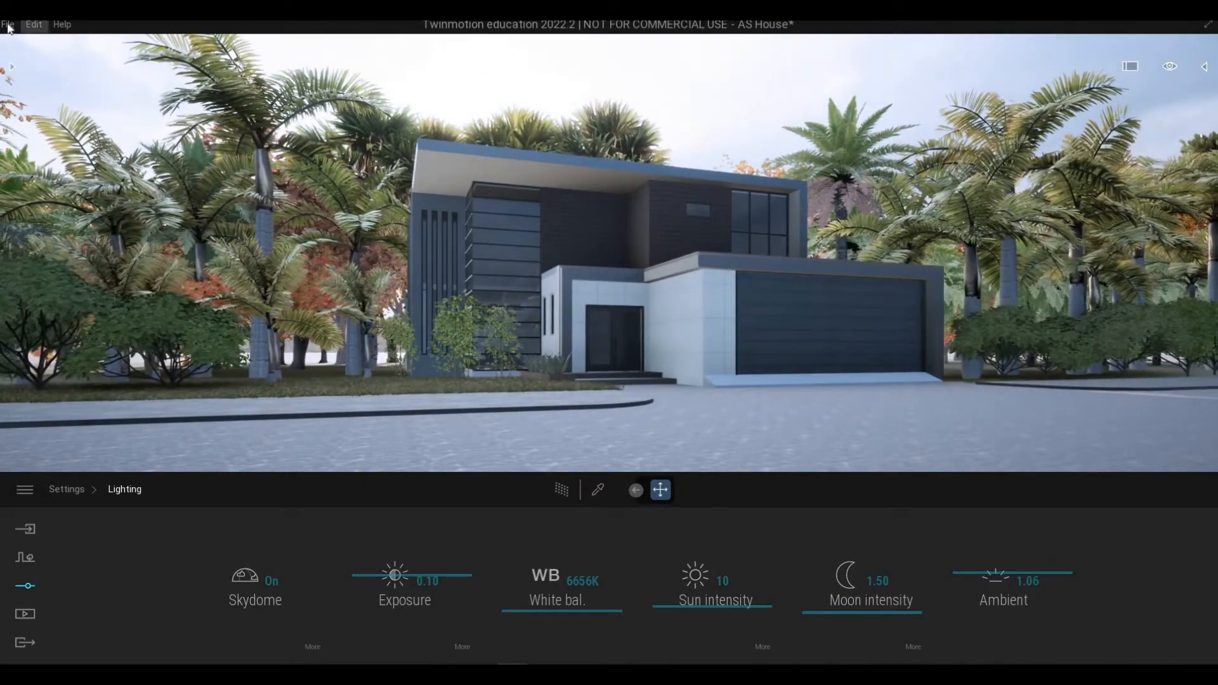
Save the AS House project and bring up the Media section's Image, Panorama and Video options.
left_click(28, 132)
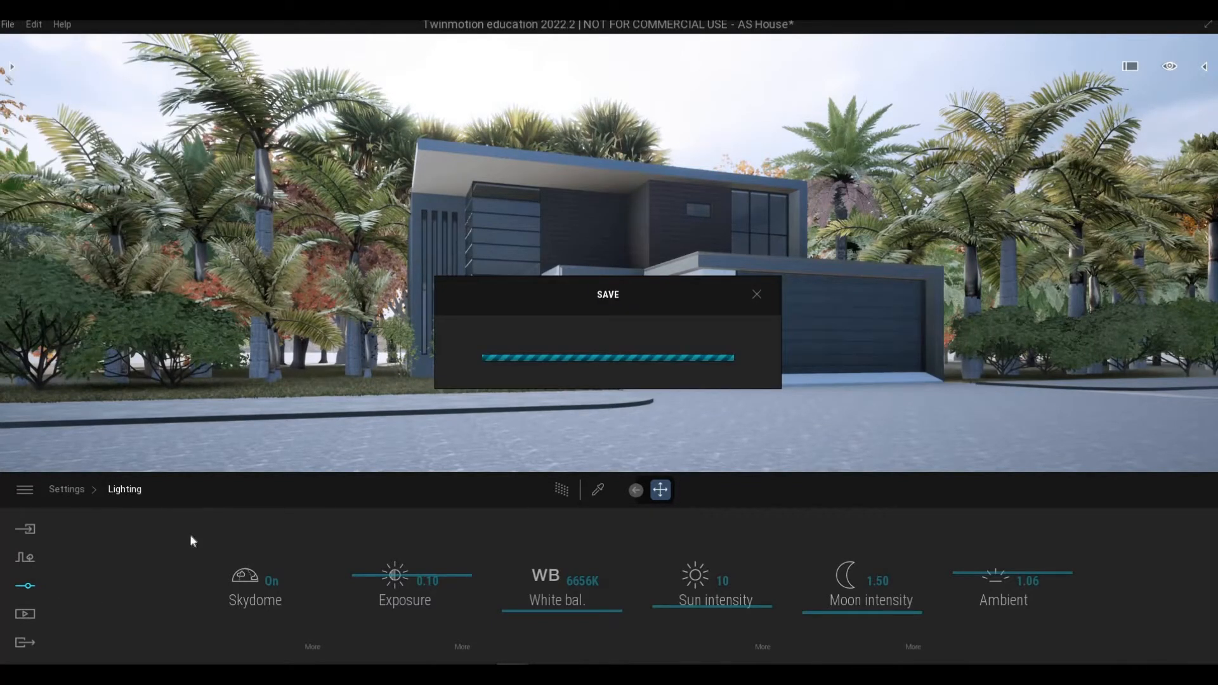
left_click(25, 614)
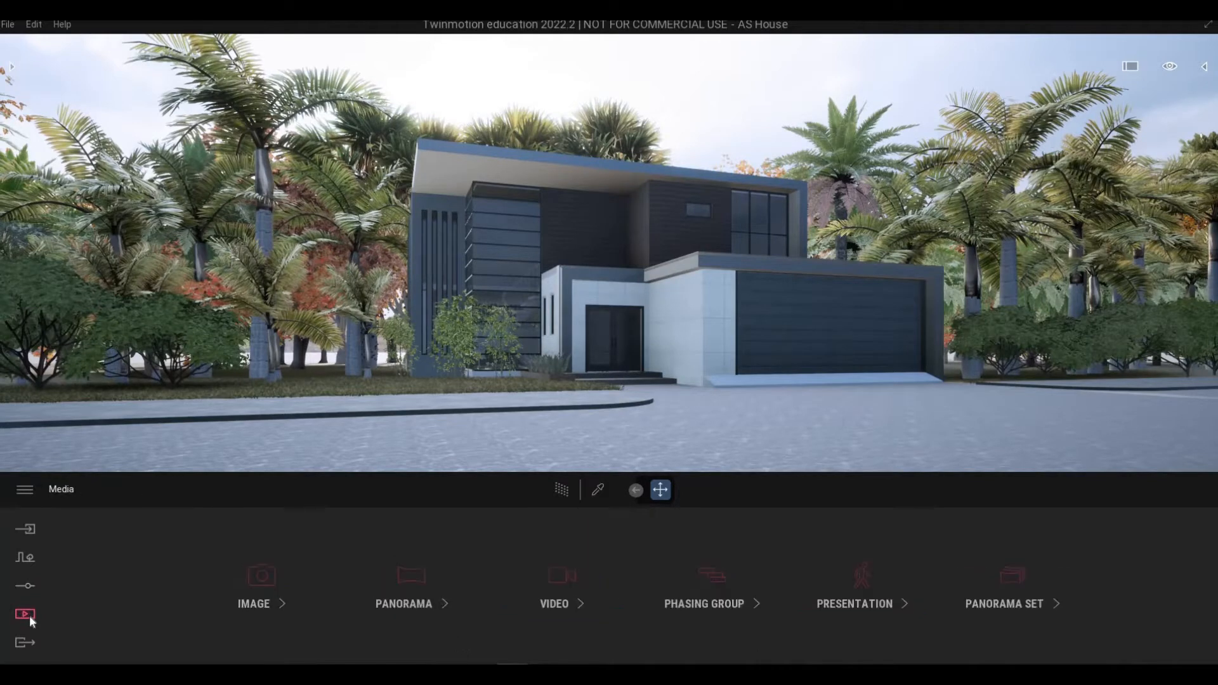
Create a new still image, Image1, and move the camera toward the house.
left_click(240, 585)
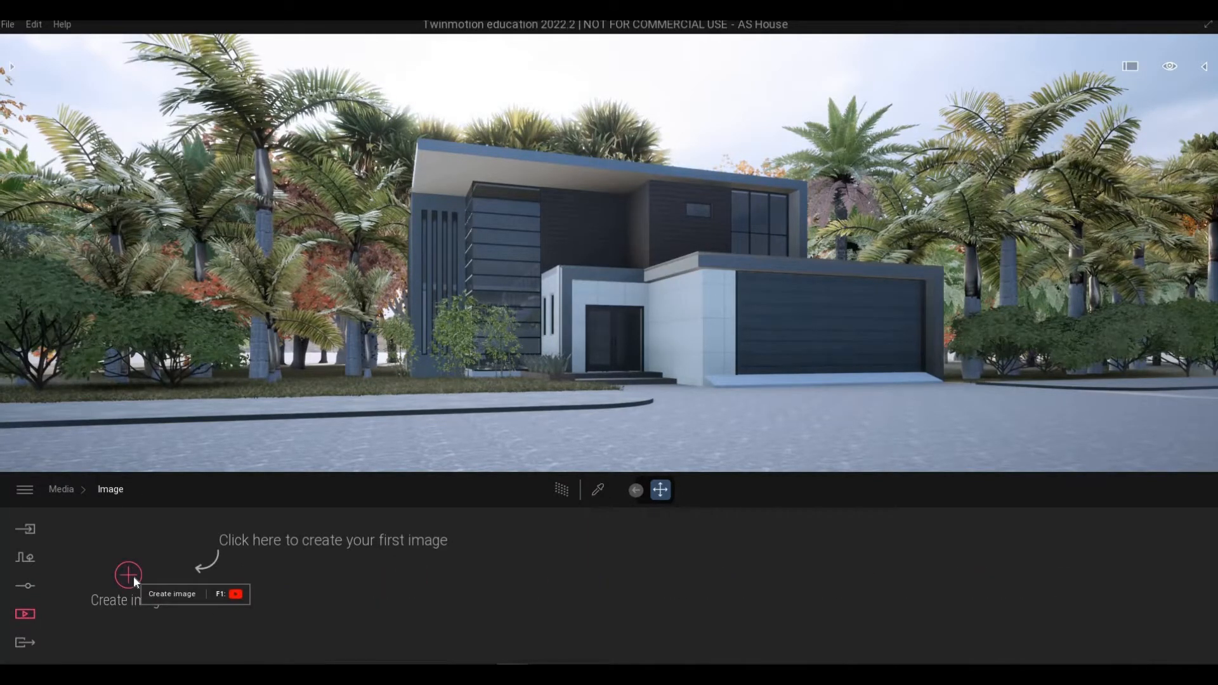
left_click(129, 576)
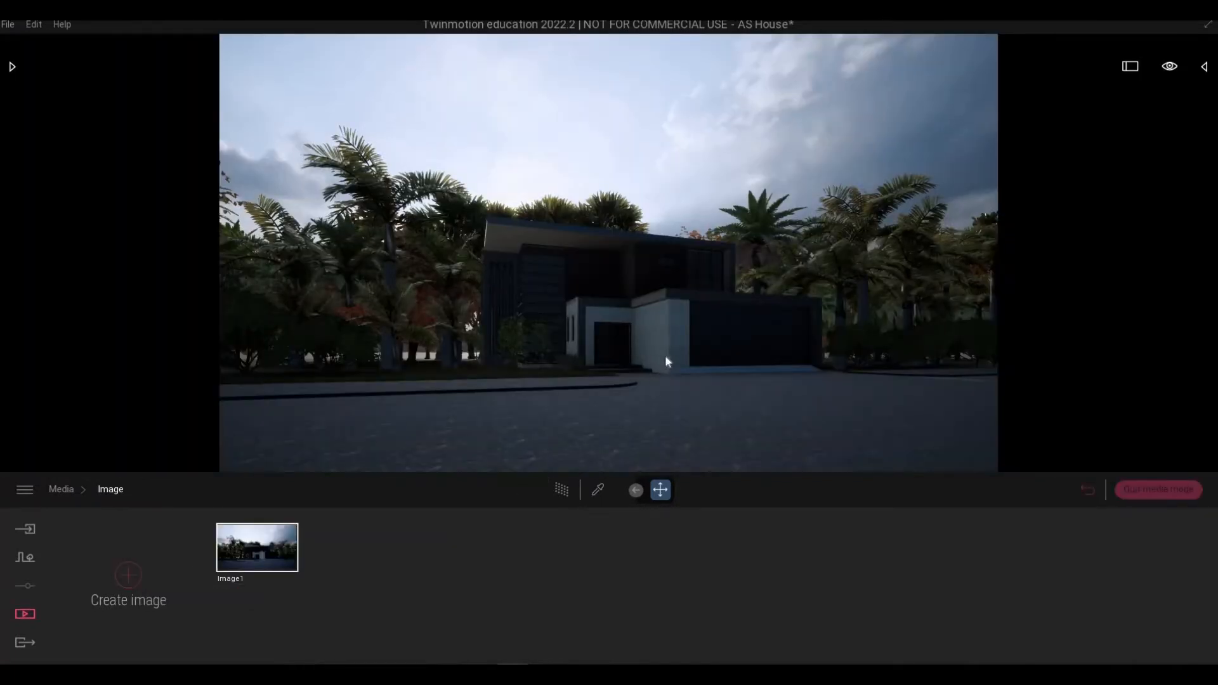
key("w")
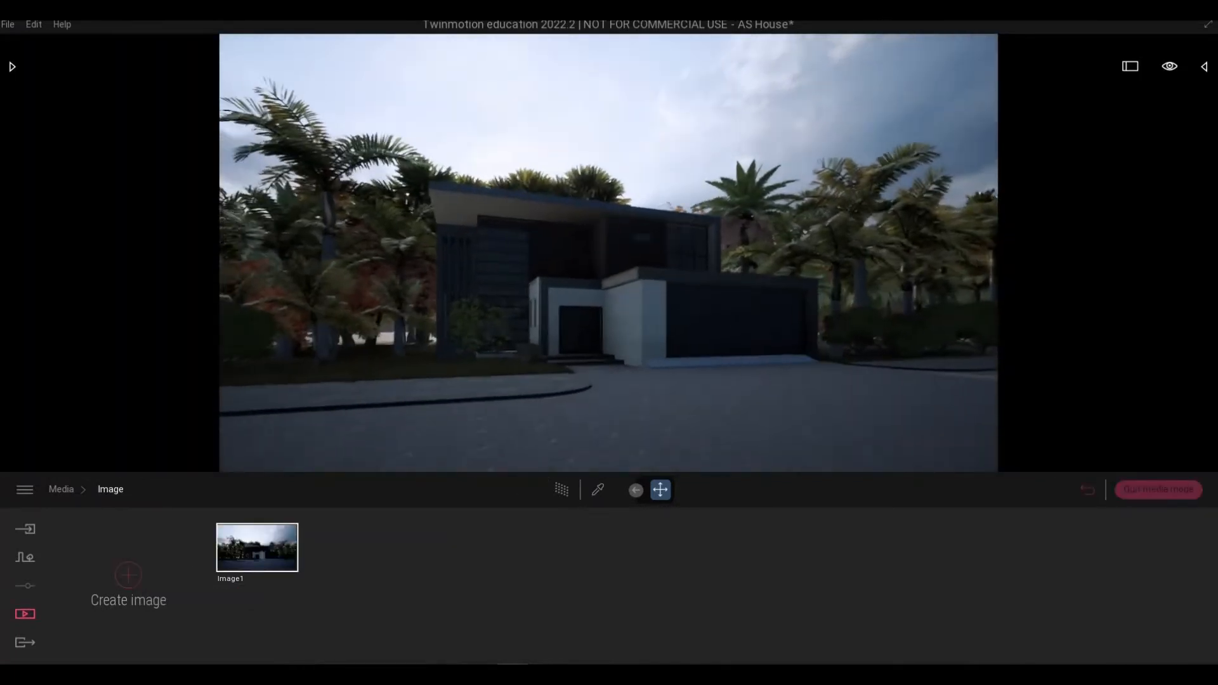
key("w")
key("d")
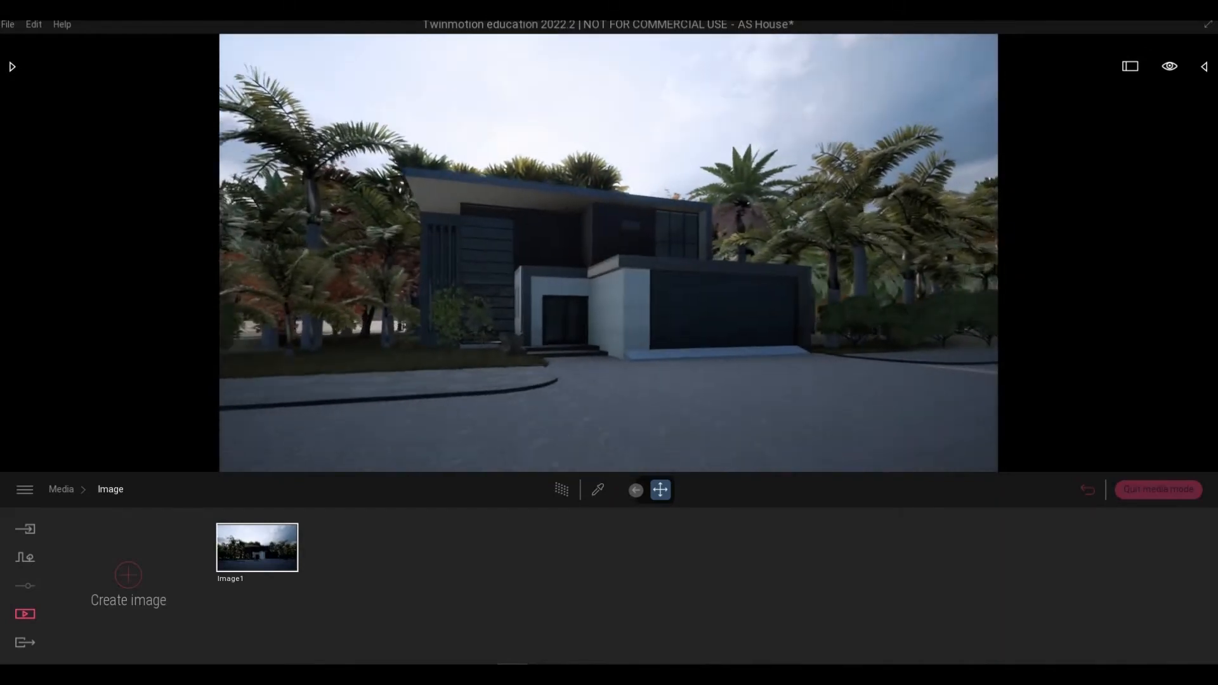
key("w")
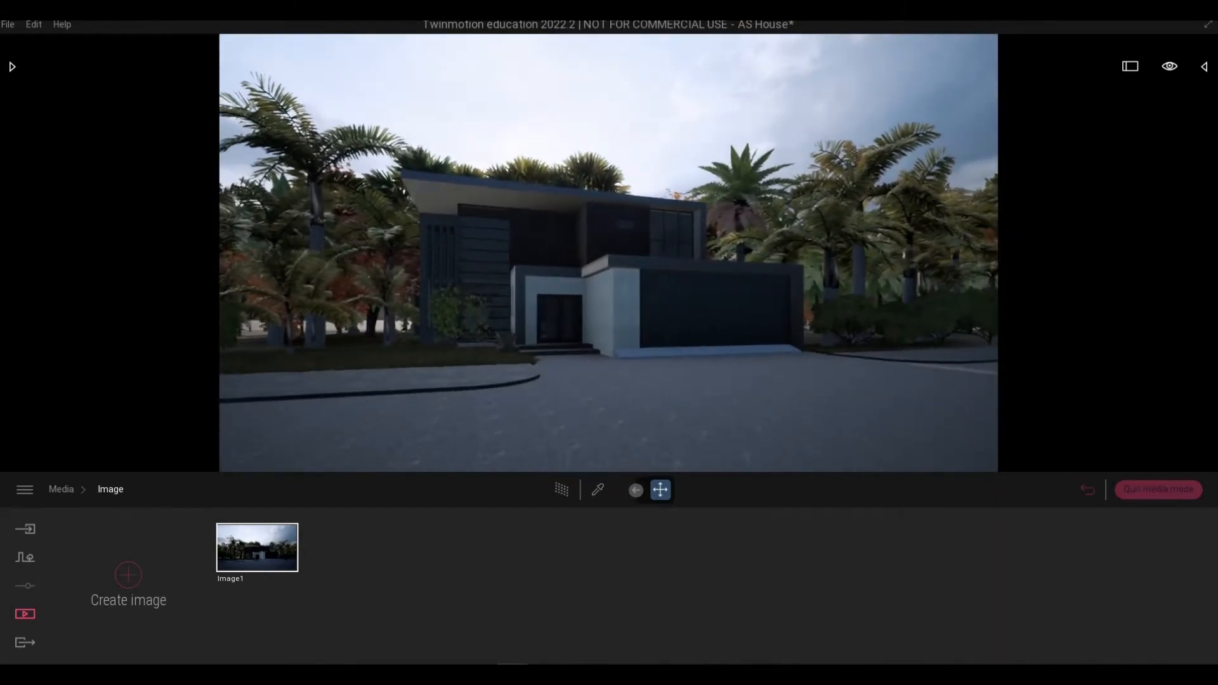
key("q")
key("w")
key("e")
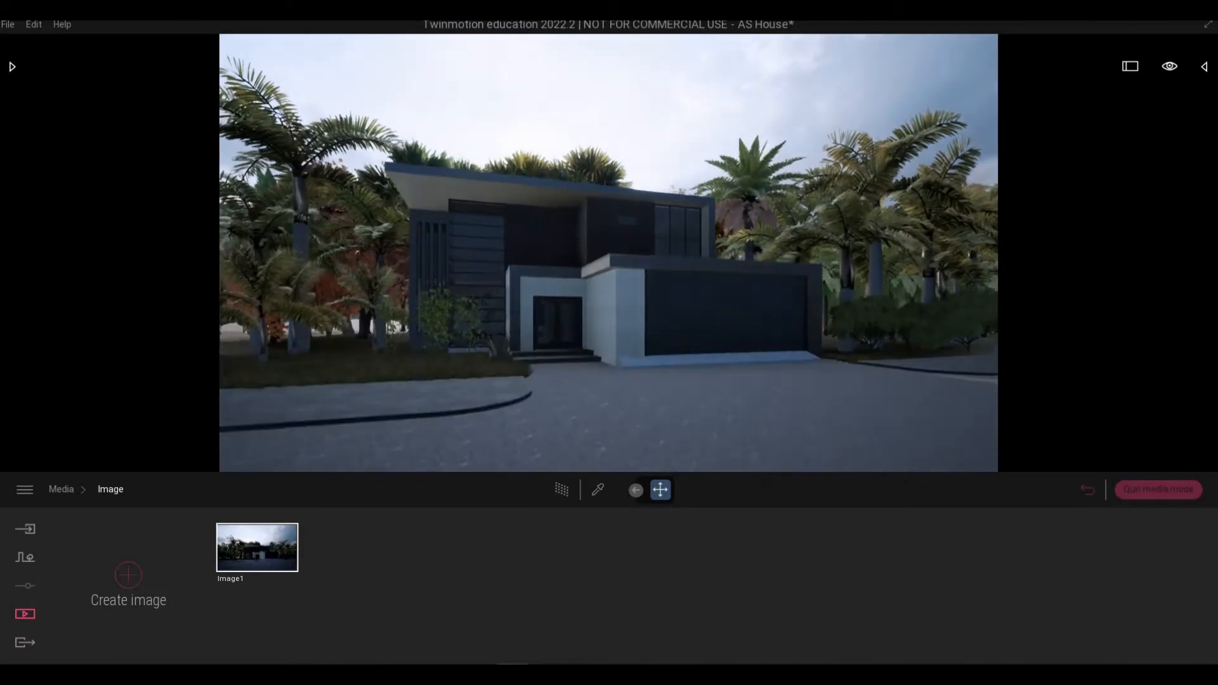
key("s")
key("a")
key("q")
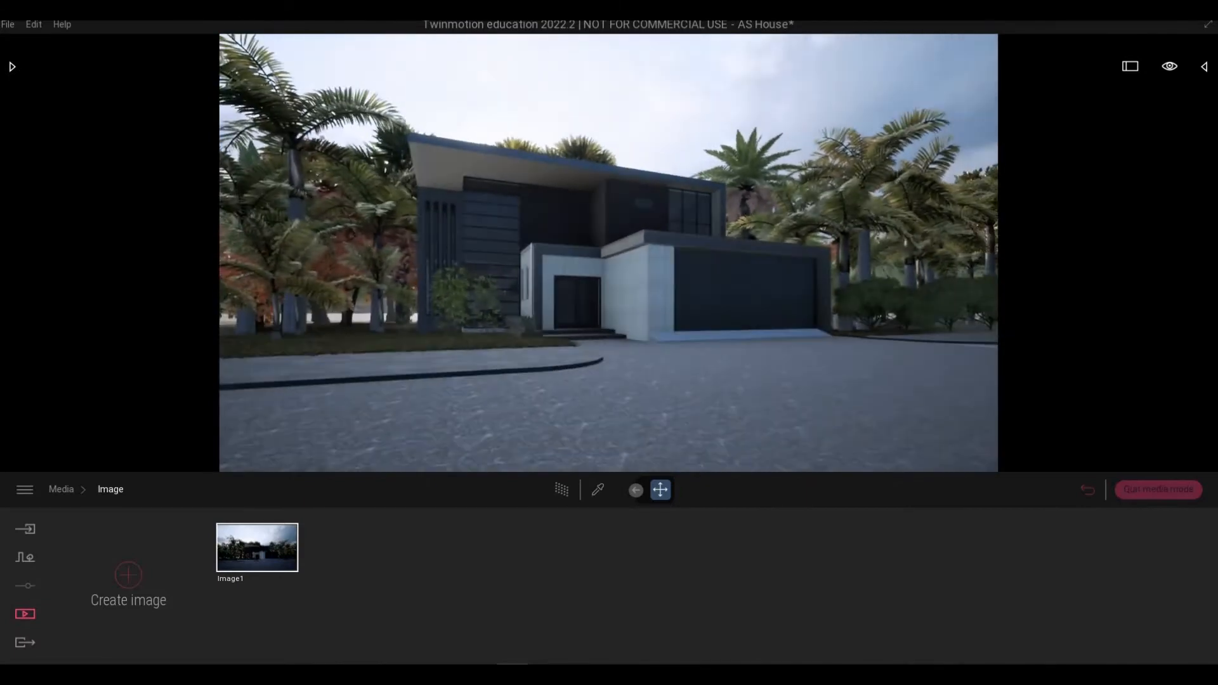
key("a")
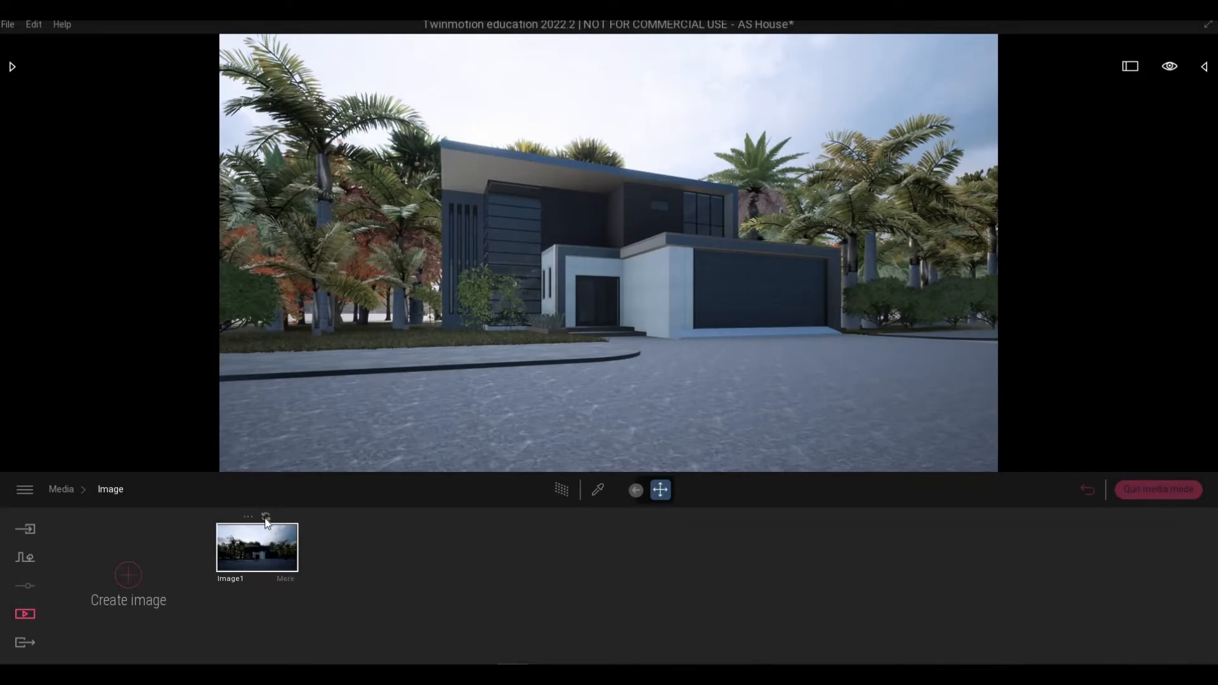
Fine-tune the camera's angle and height so Image1 frames the house front and driveway.
right_click_drag(565, 443, 552, 434)
key("w")
key("q")
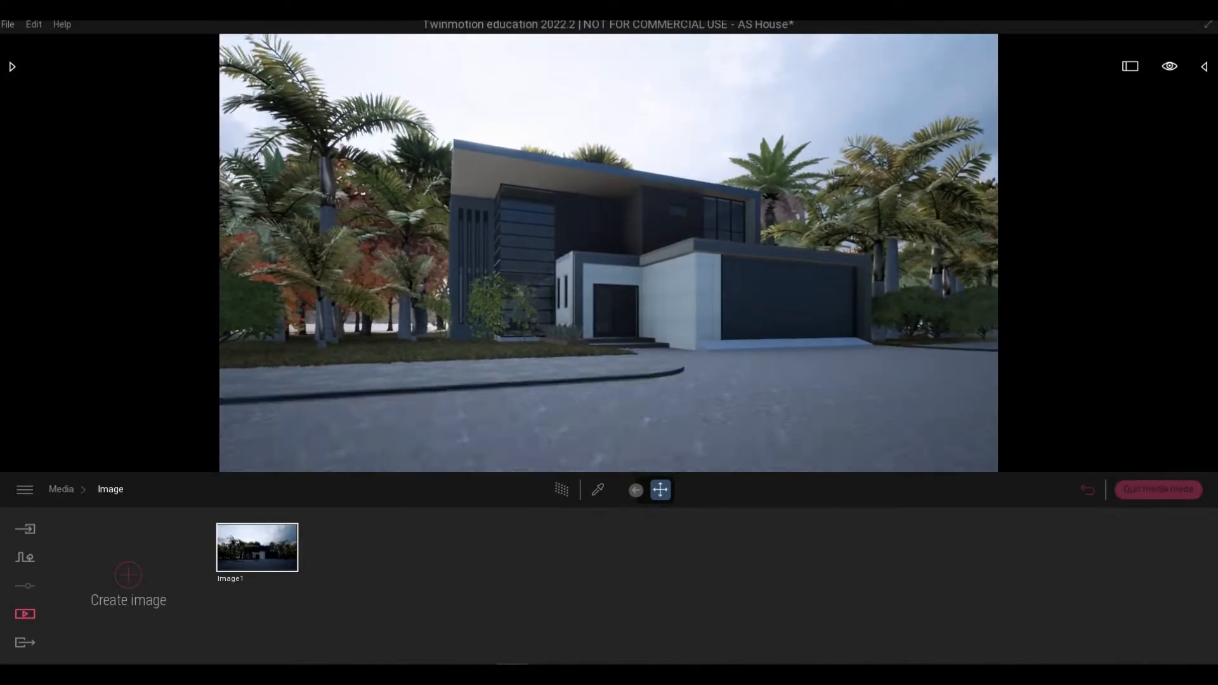
key("e")
key("q")
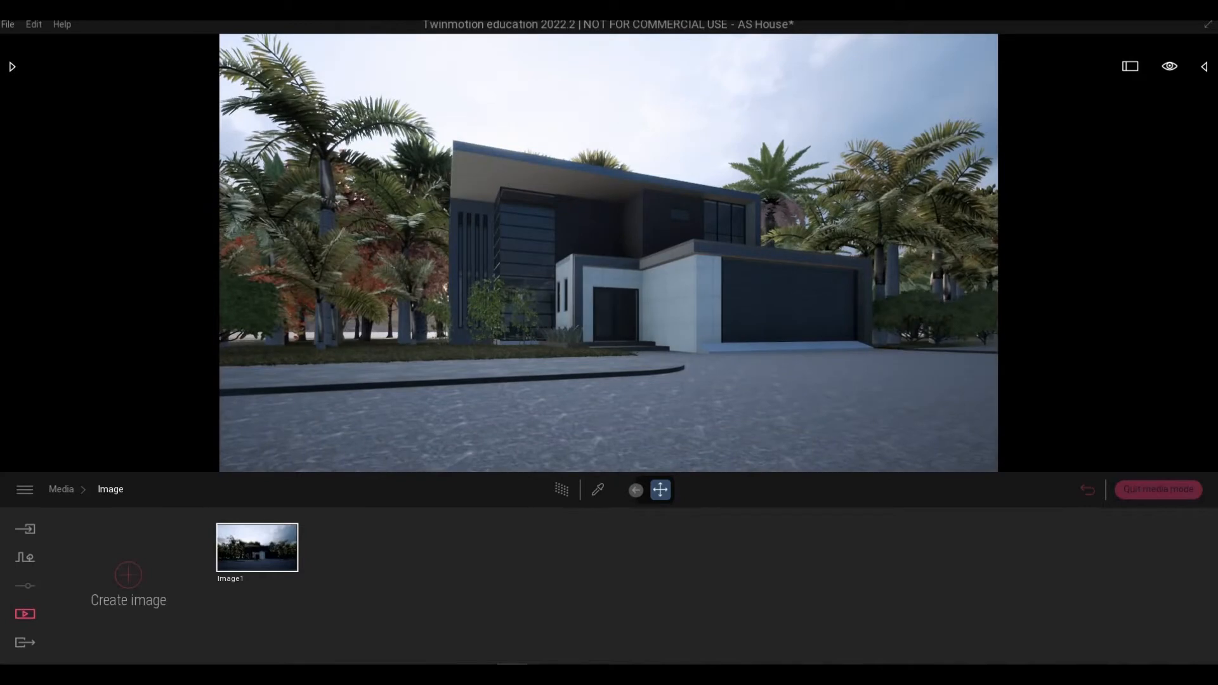
key("q")
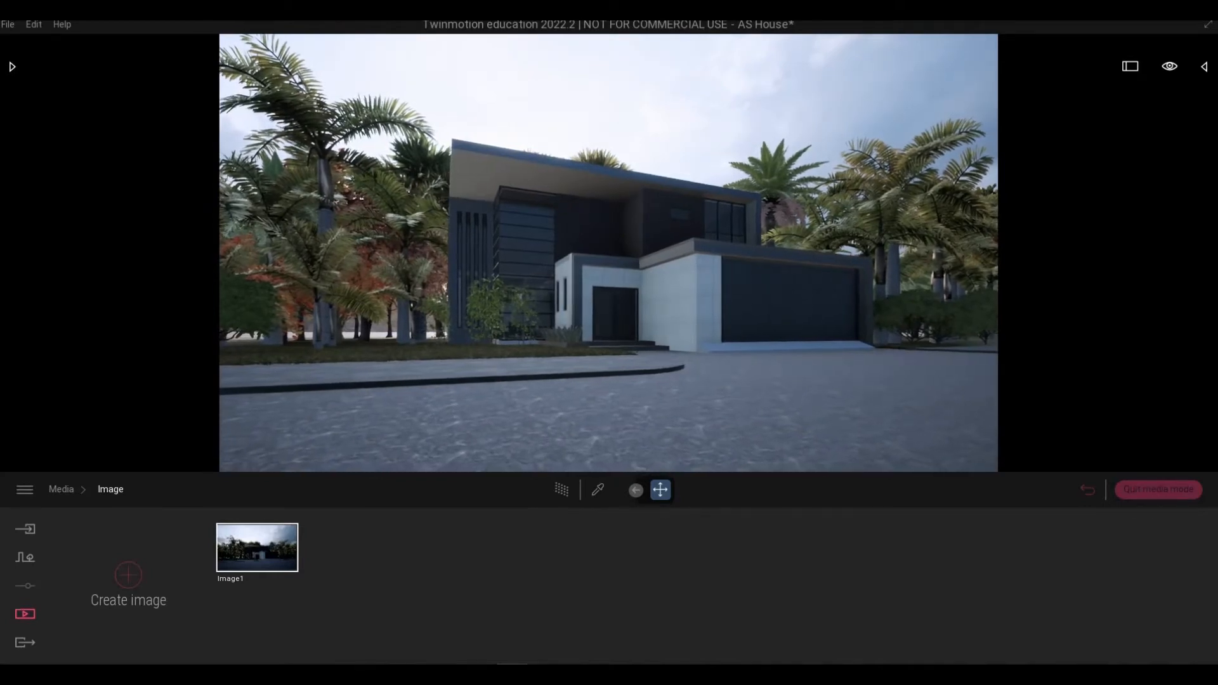
key("d")
right_click_drag(609, 253, 602, 261)
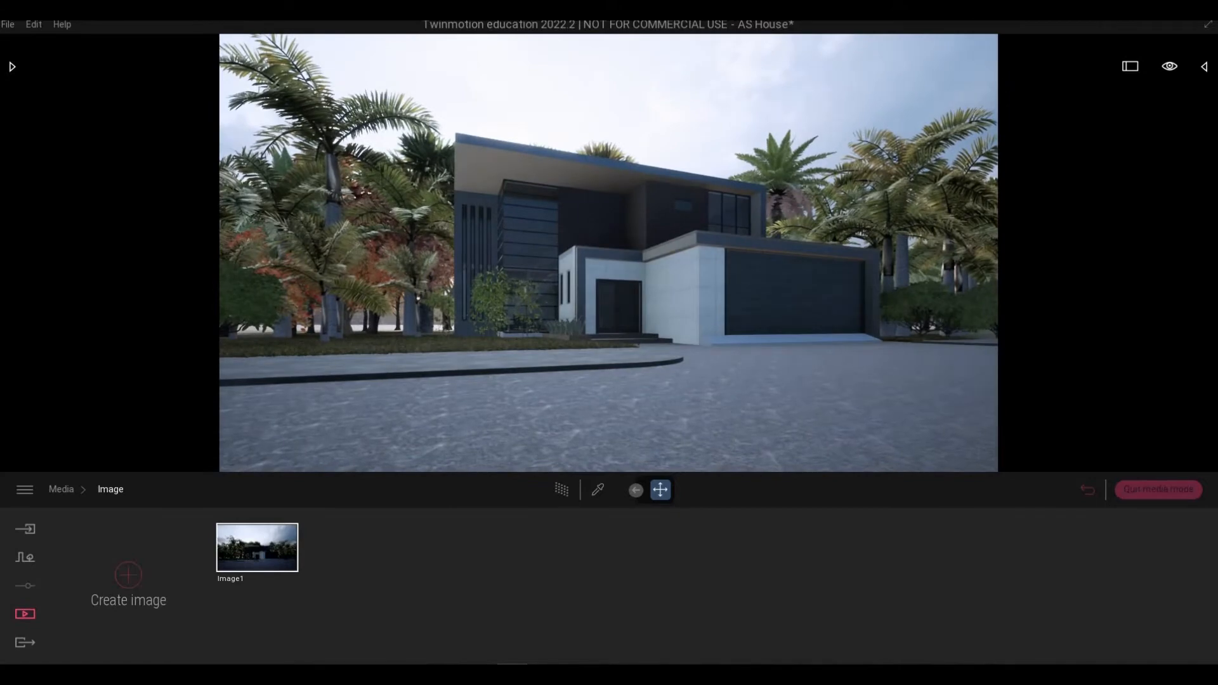
key("s")
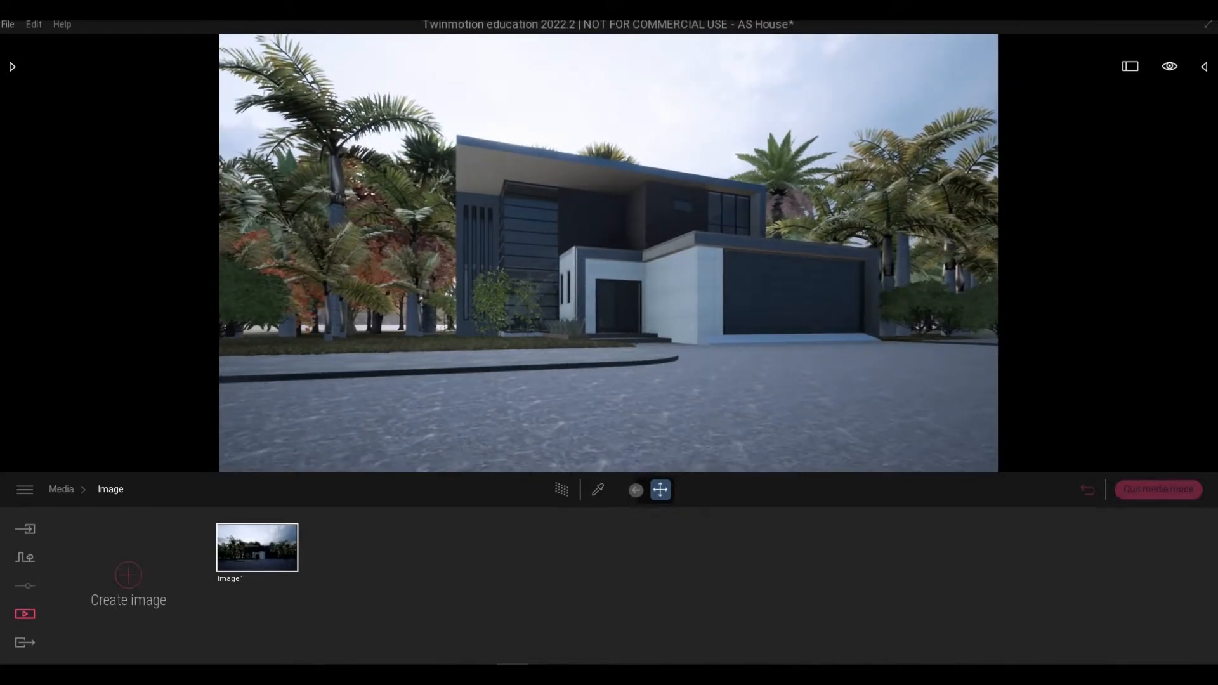
key("e")
key("d")
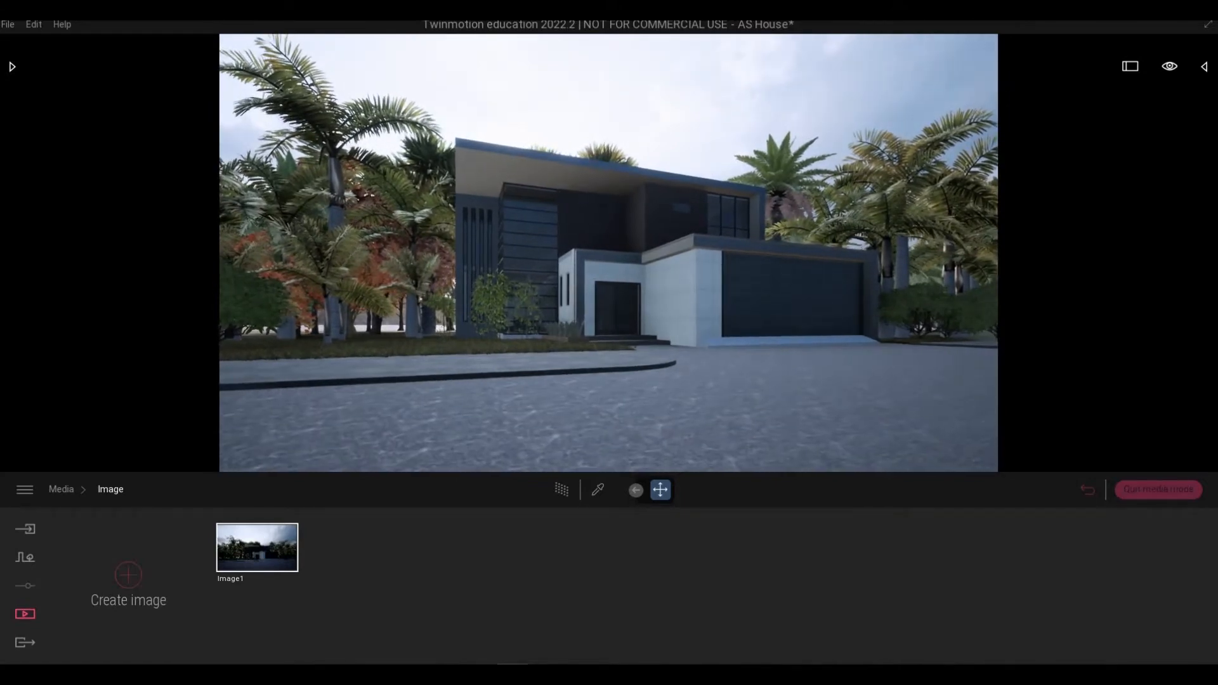
key("e")
key("a")
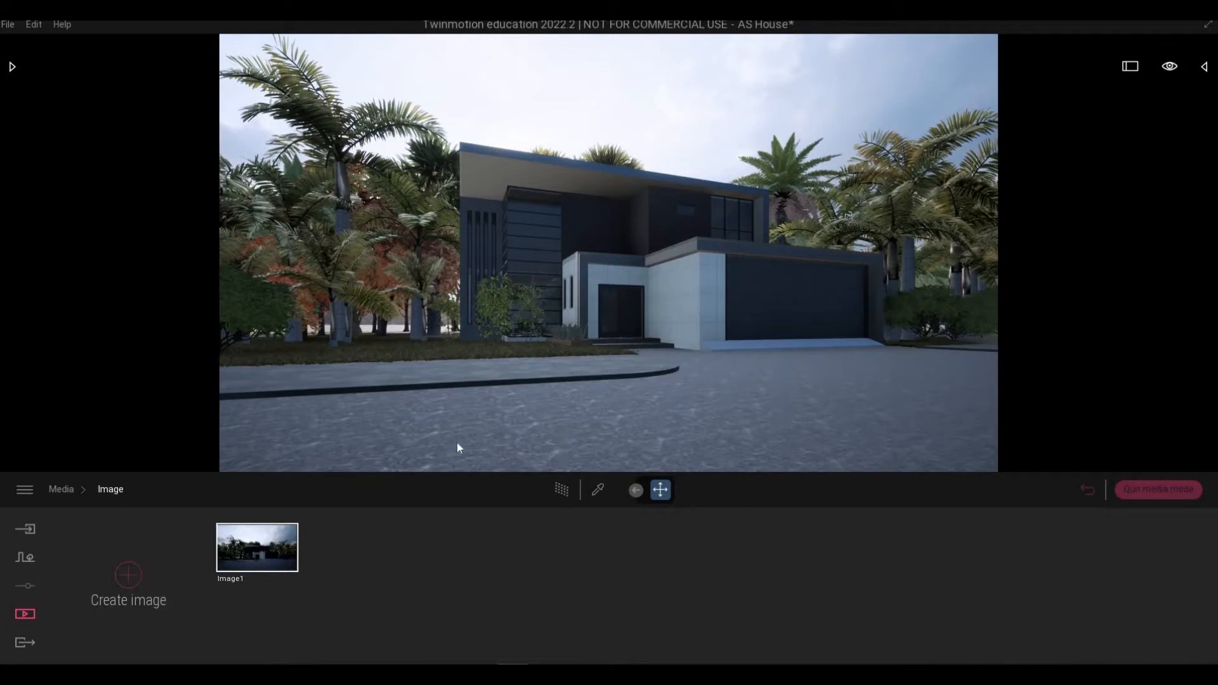
Shrink the Golden Bamboo beside the entrance to age 17%, 2.0m tall.
left_click(491, 332)
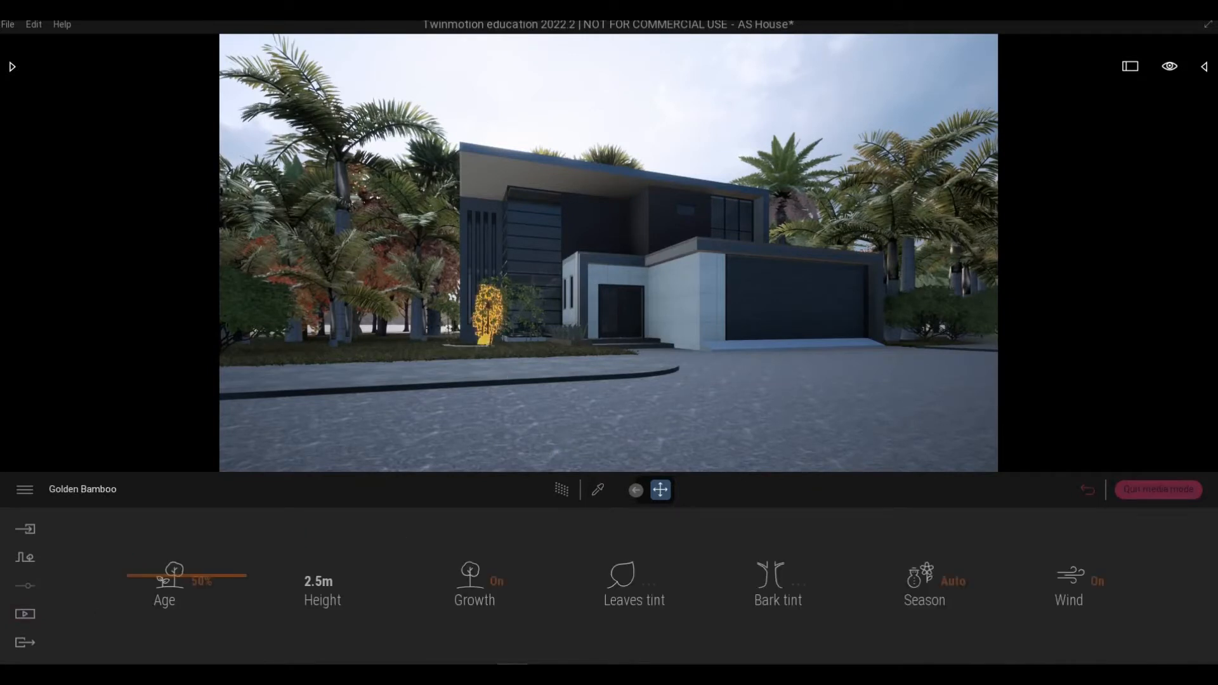
left_click(173, 614)
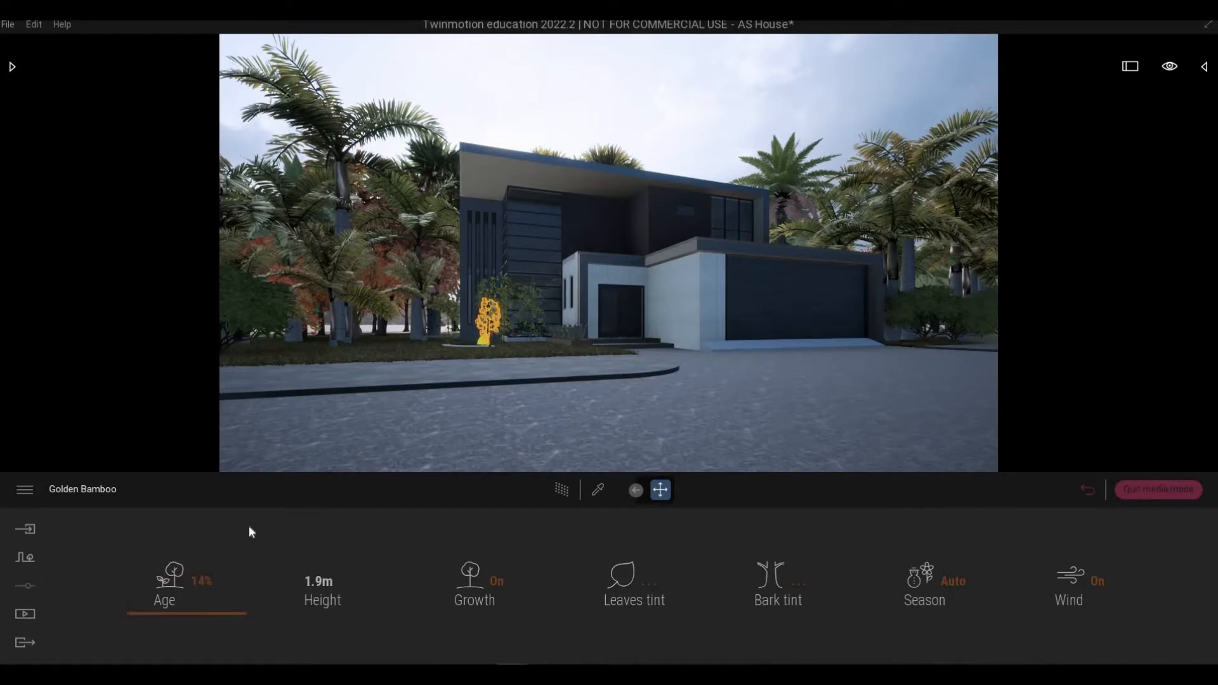
left_click_drag(190, 553, 188, 595)
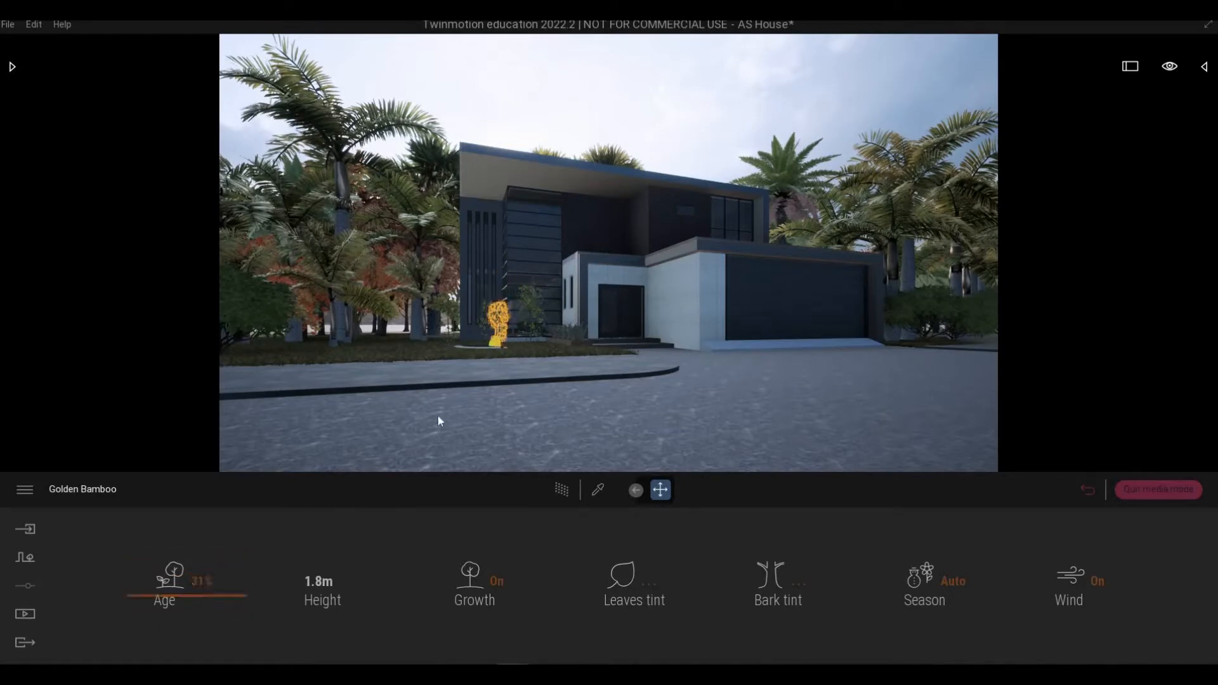
left_click_drag(170, 581, 298, 526)
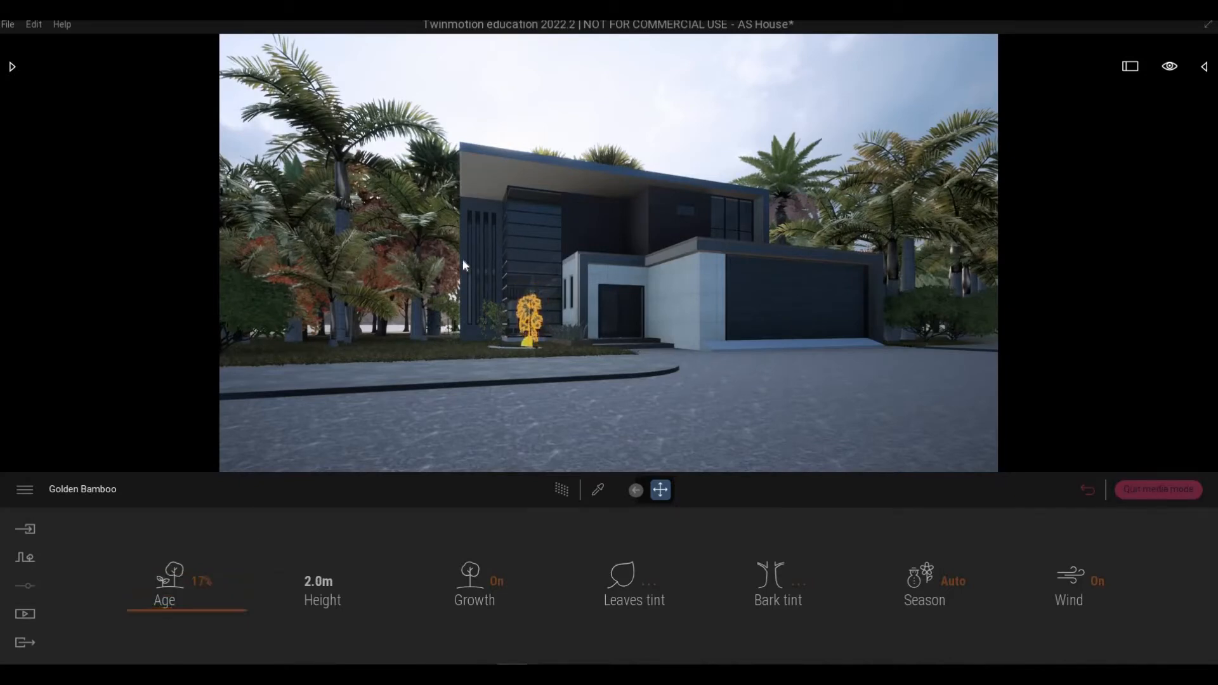
left_click(632, 406)
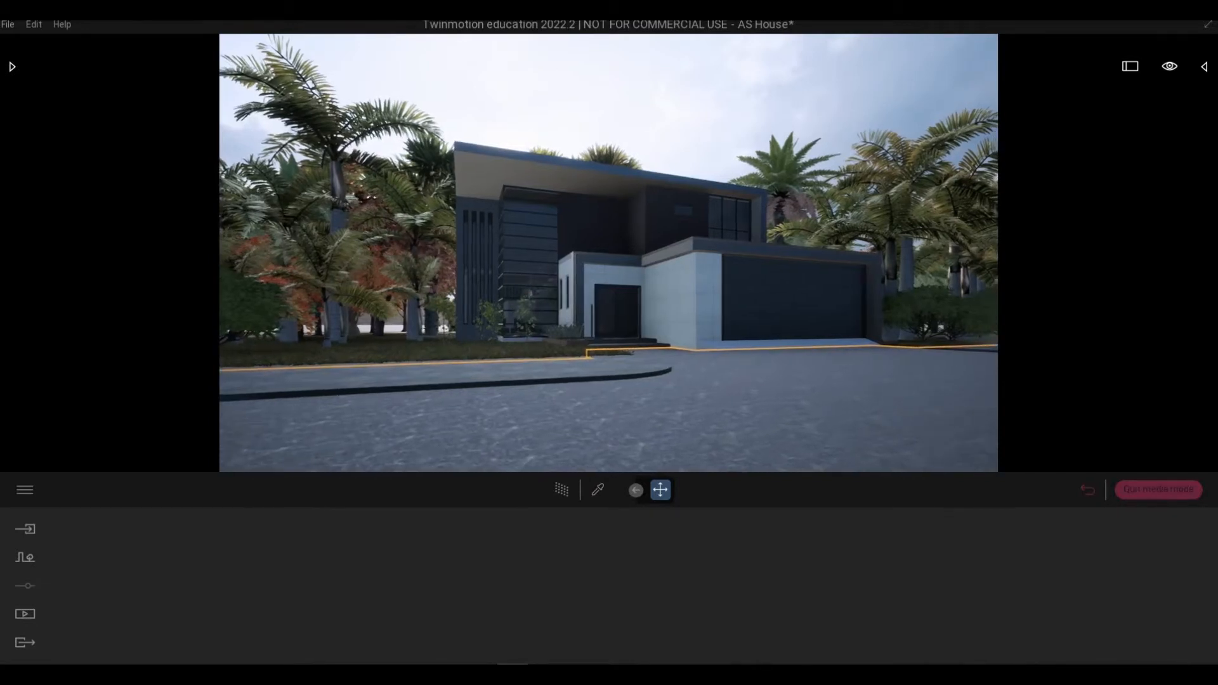
Move the viewpoint closer and tilt it slightly up to frame the house front and garage.
scroll(742, 371, "up", 3)
key("w")
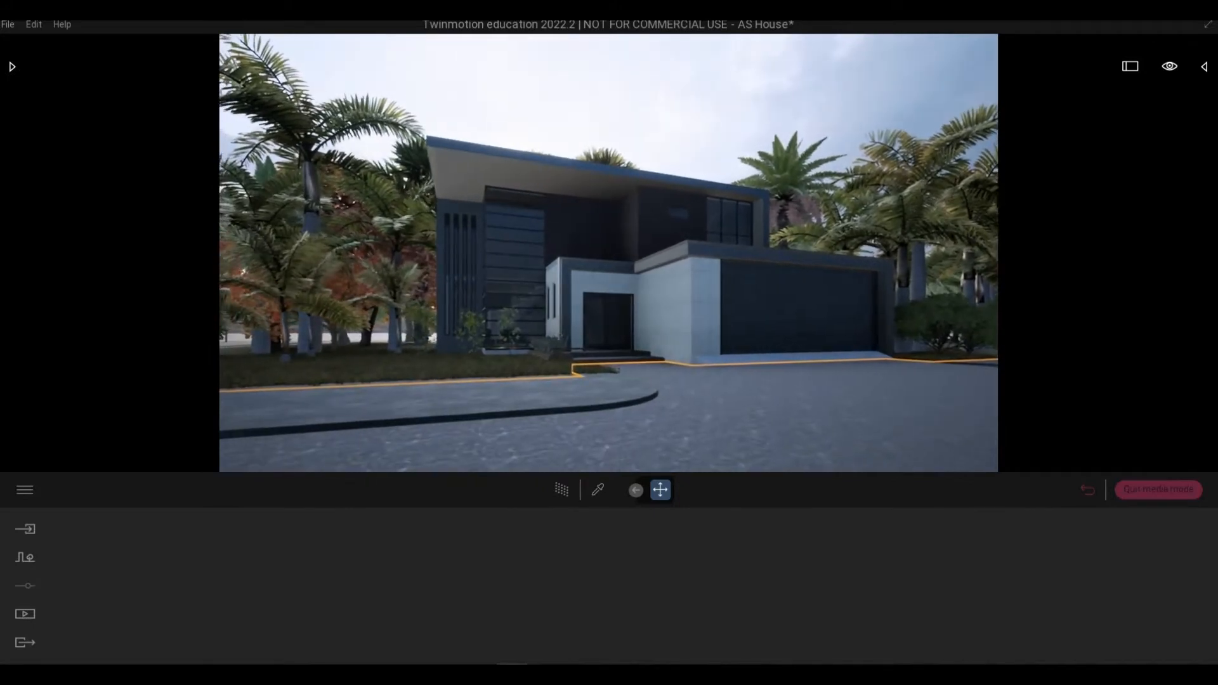
right_click_drag(743, 370, 737, 360)
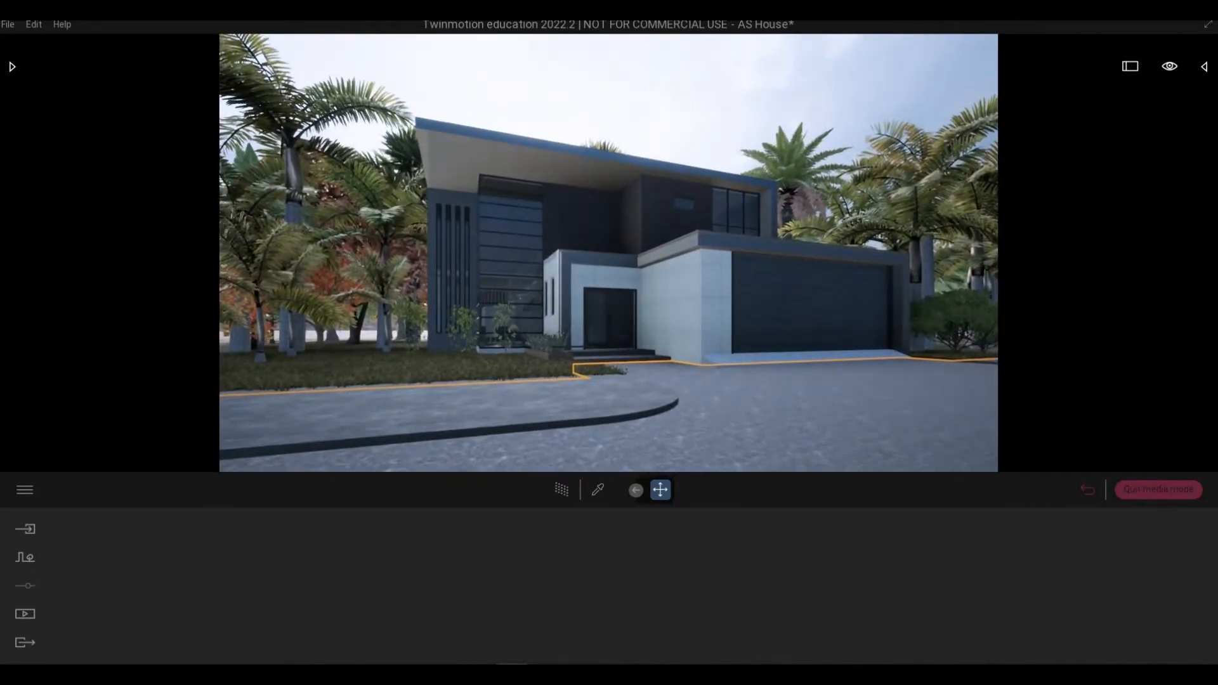
key("w")
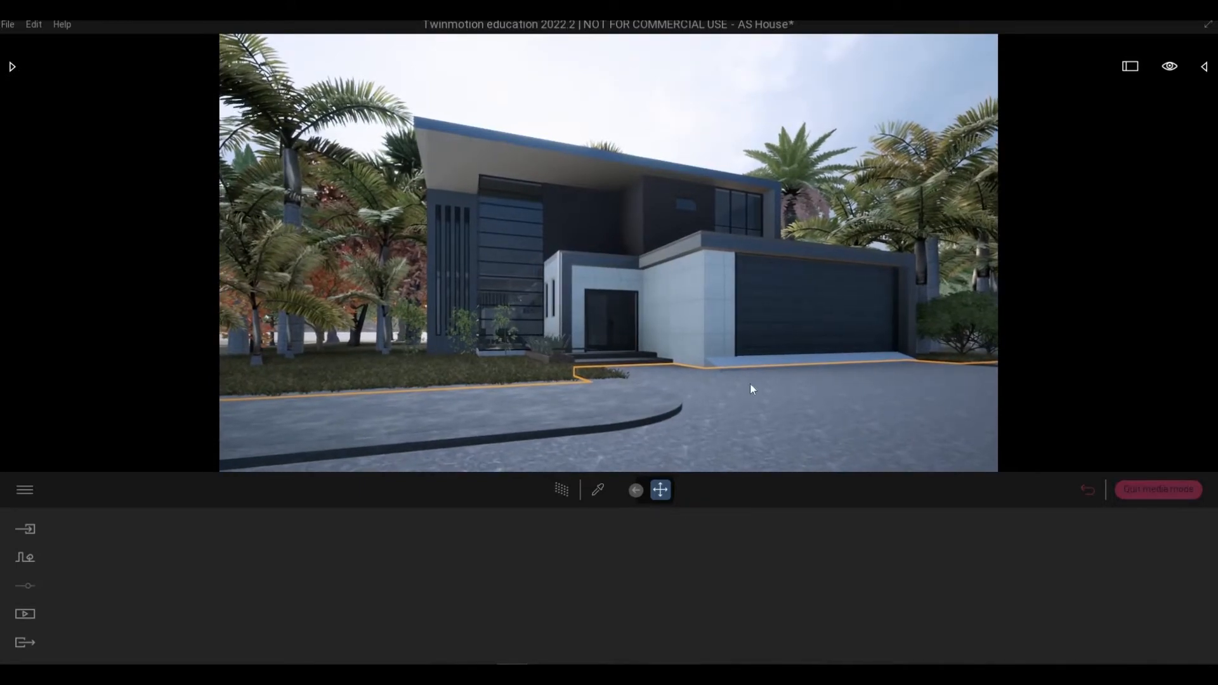
Update Image1 to match the current camera view.
left_click(25, 613)
left_click(246, 591)
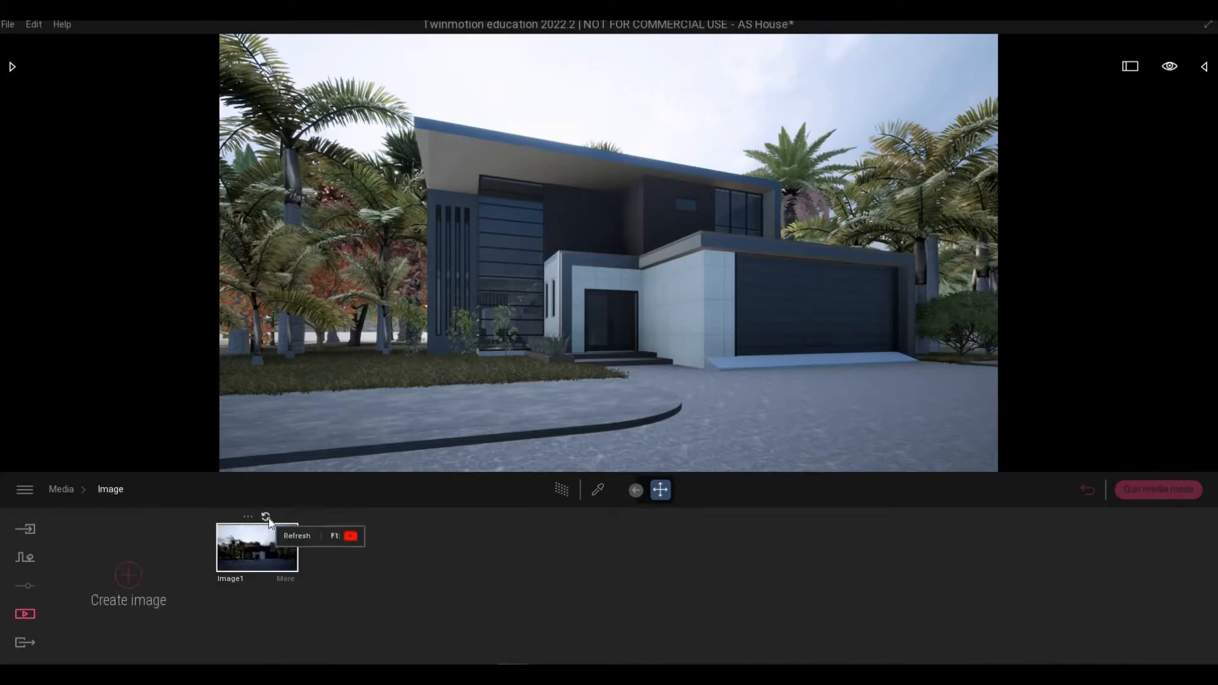
left_click(267, 518)
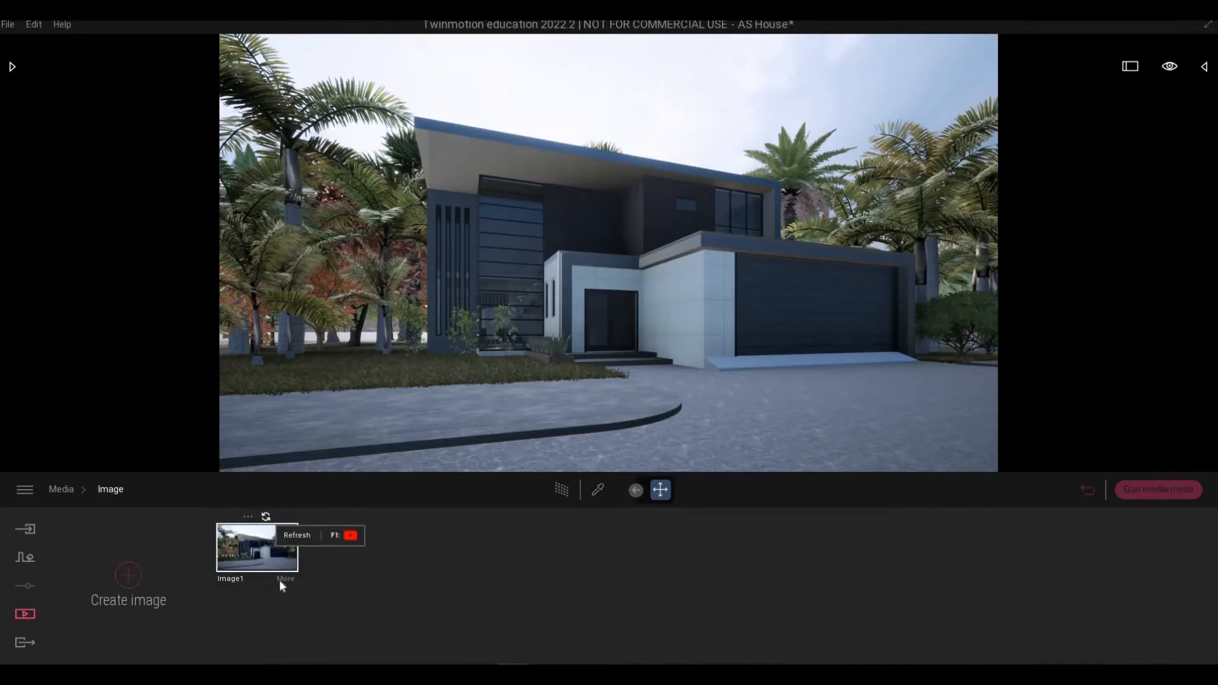
left_click(286, 579)
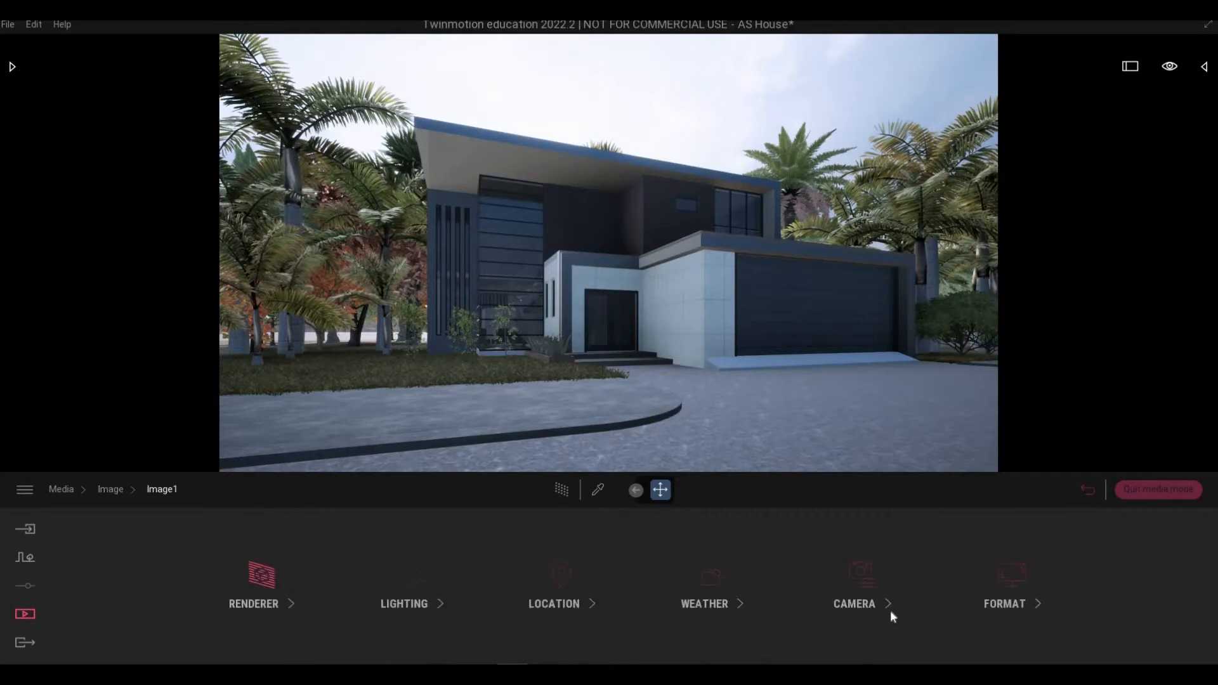
left_click(865, 582)
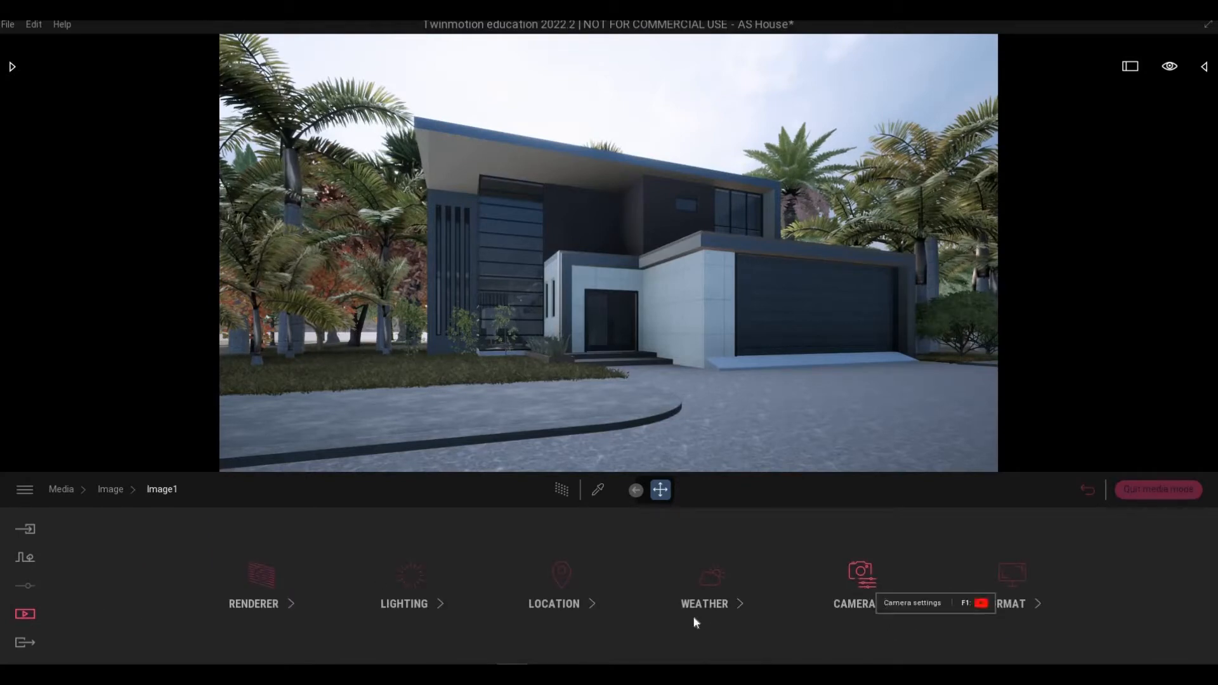
left_click(166, 491)
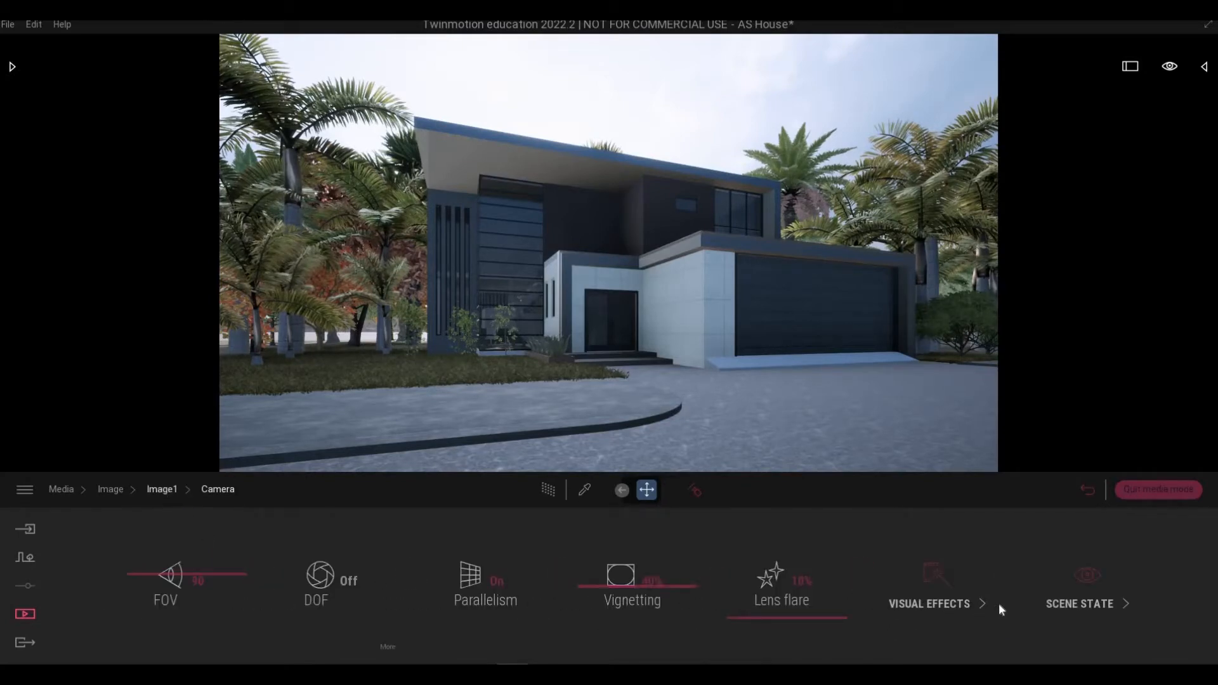
Set Image1's output size to 4K UHD 3840x2160 and enable path tracing.
left_click(999, 600)
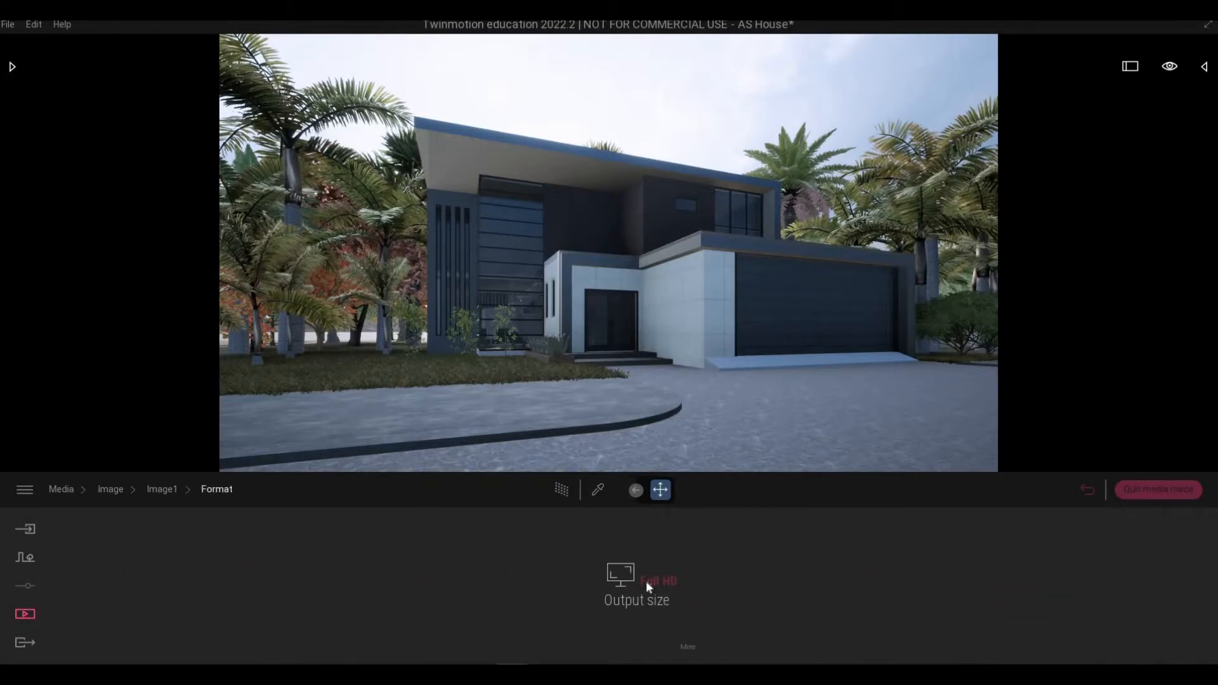
left_click(647, 581)
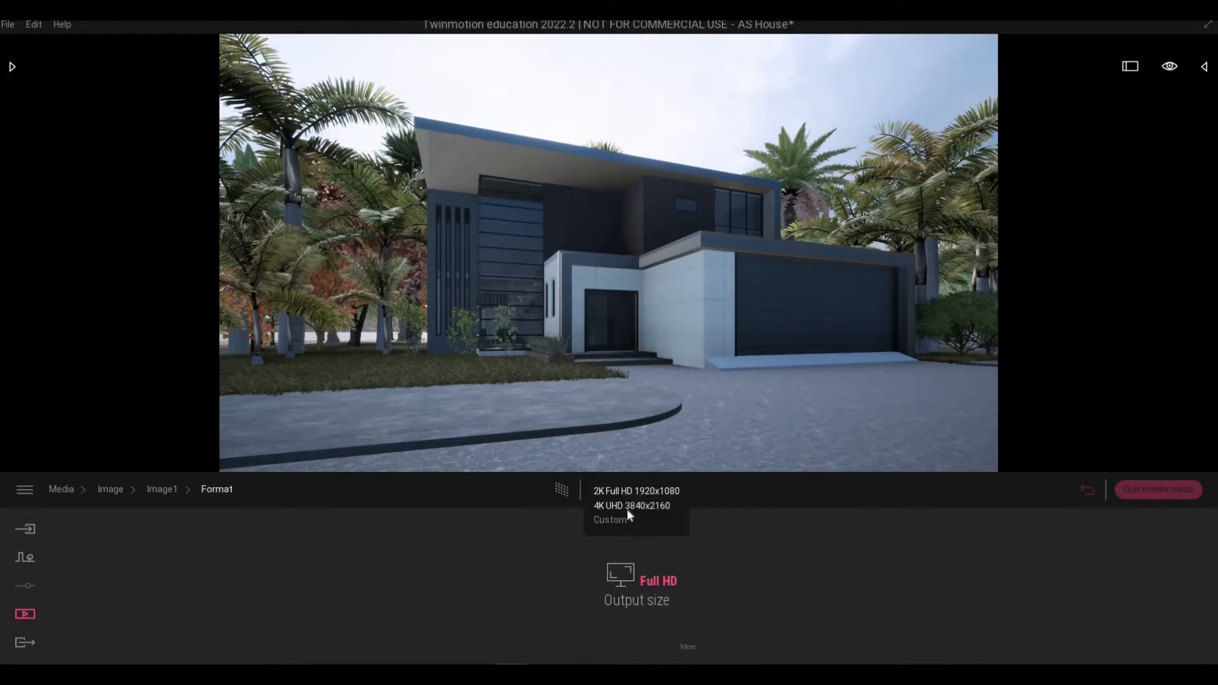
left_click(628, 507)
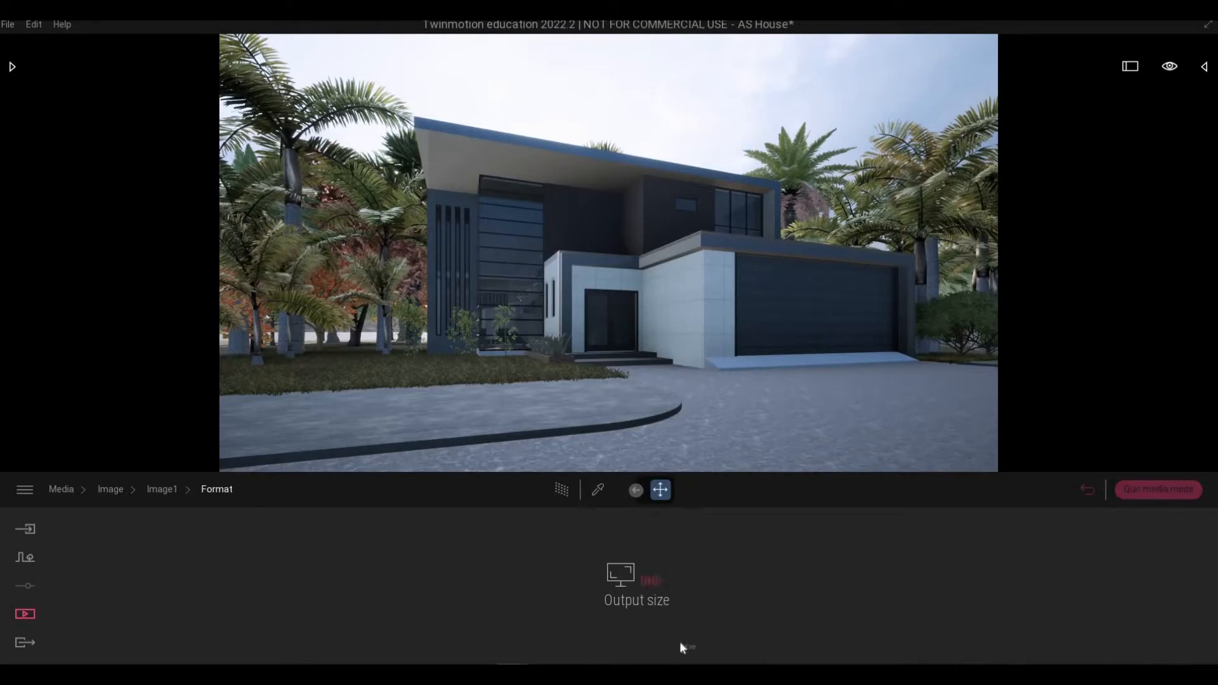
left_click(160, 489)
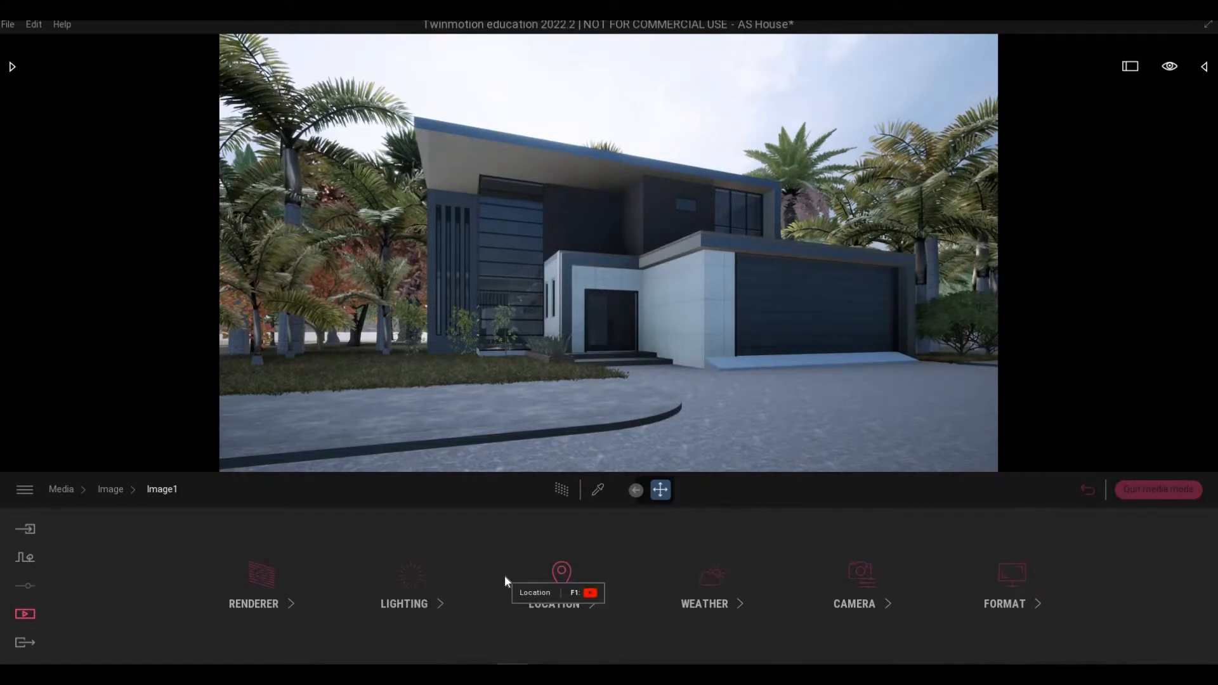
left_click(561, 493)
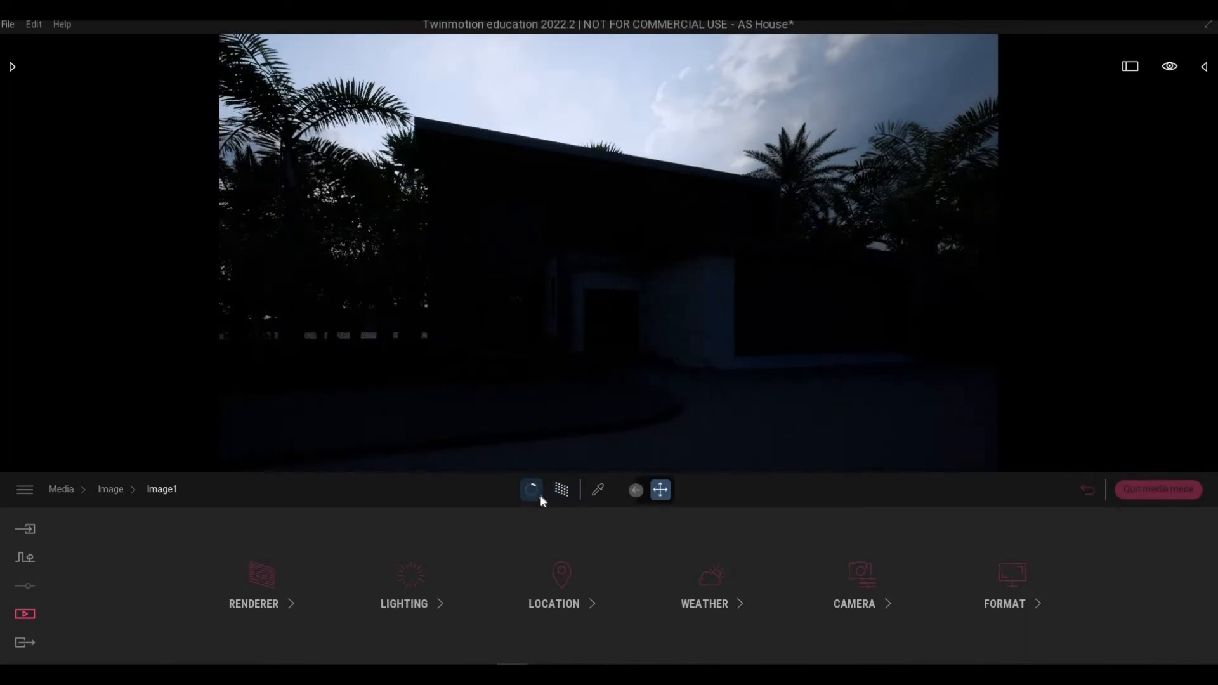
left_click(540, 499)
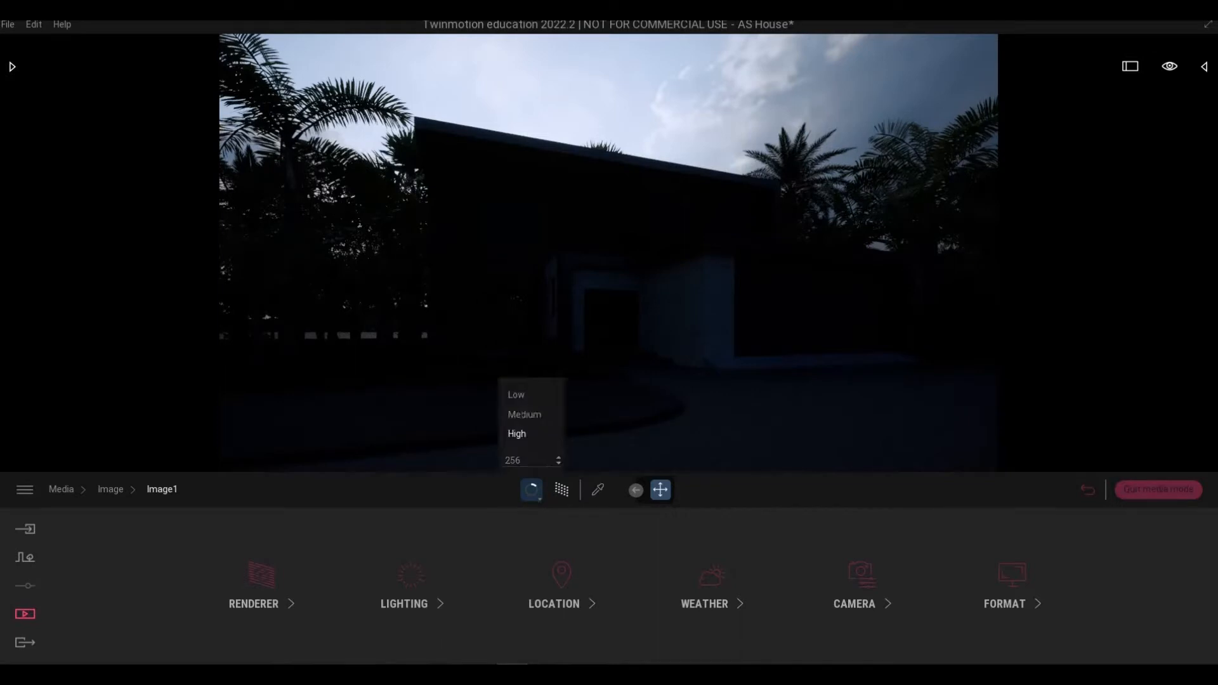
left_click(519, 397)
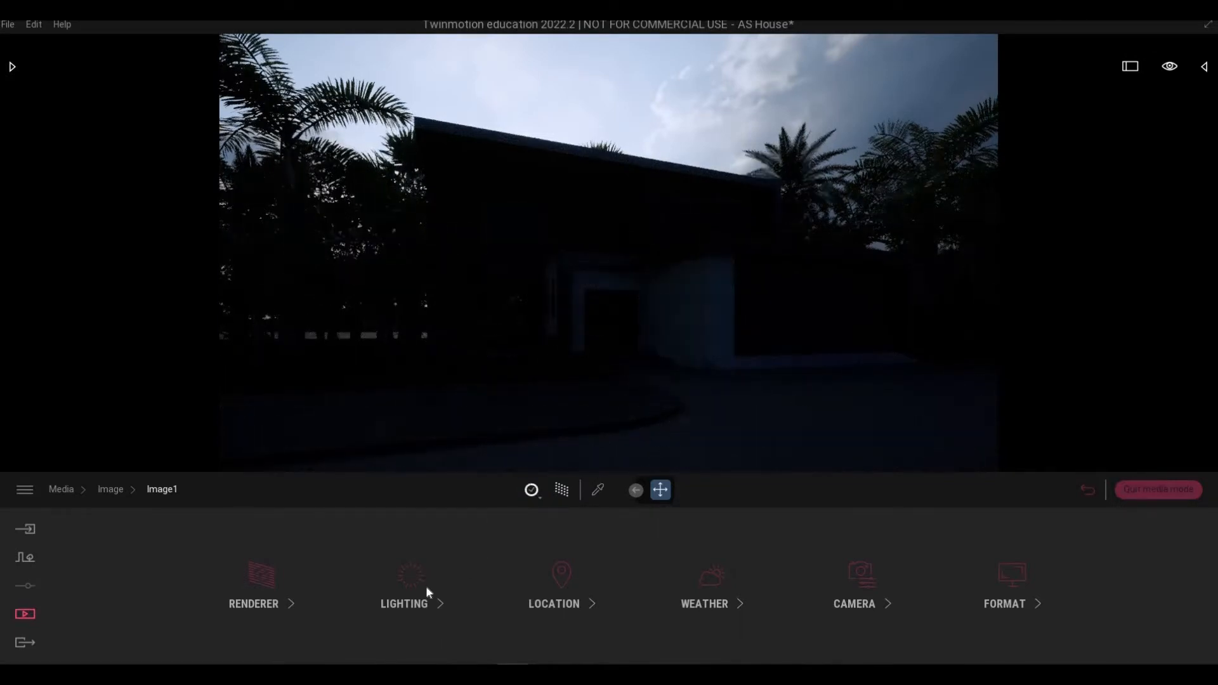
Set Image1's lighting to exposure 3.91, sun intensity 2, ambient 1.28 and white balance 6052K.
left_click(406, 593)
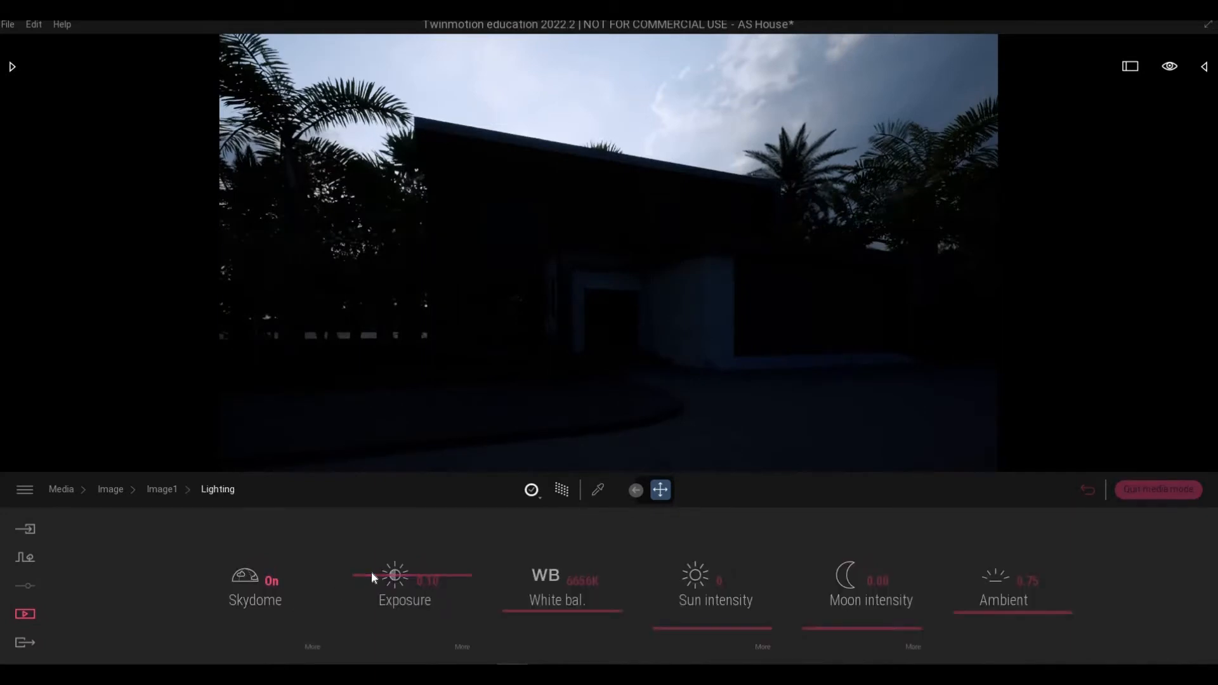
left_click_drag(373, 568, 373, 557)
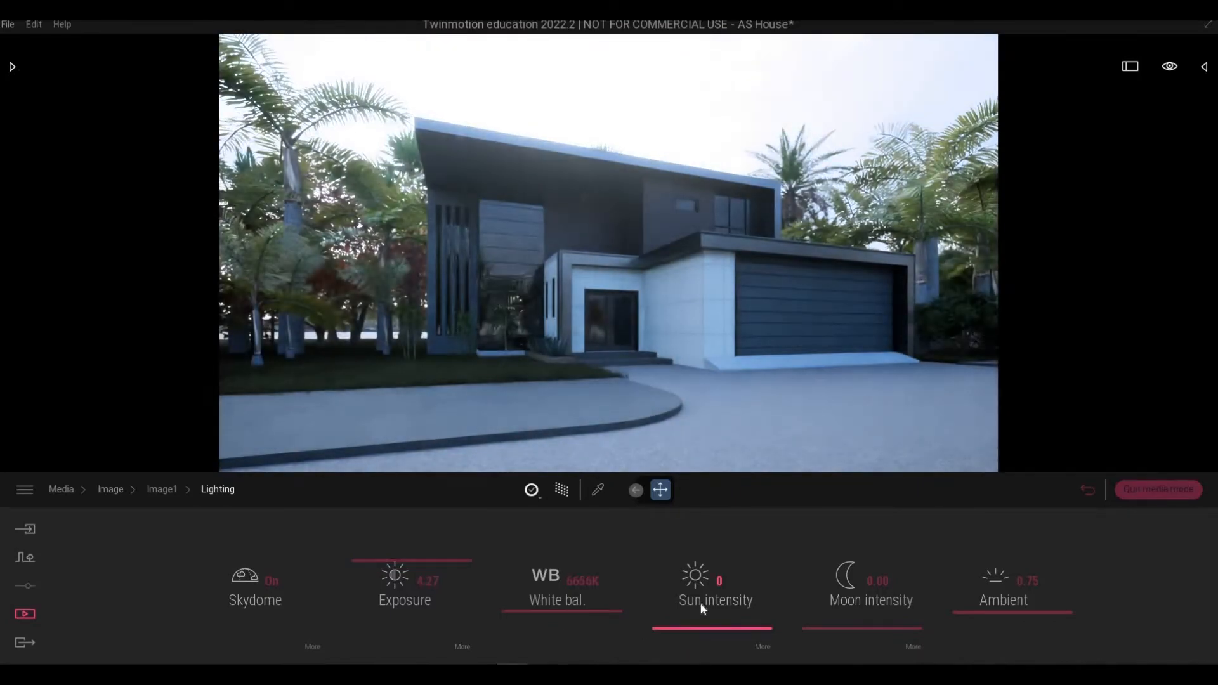
left_click_drag(702, 603, 701, 596)
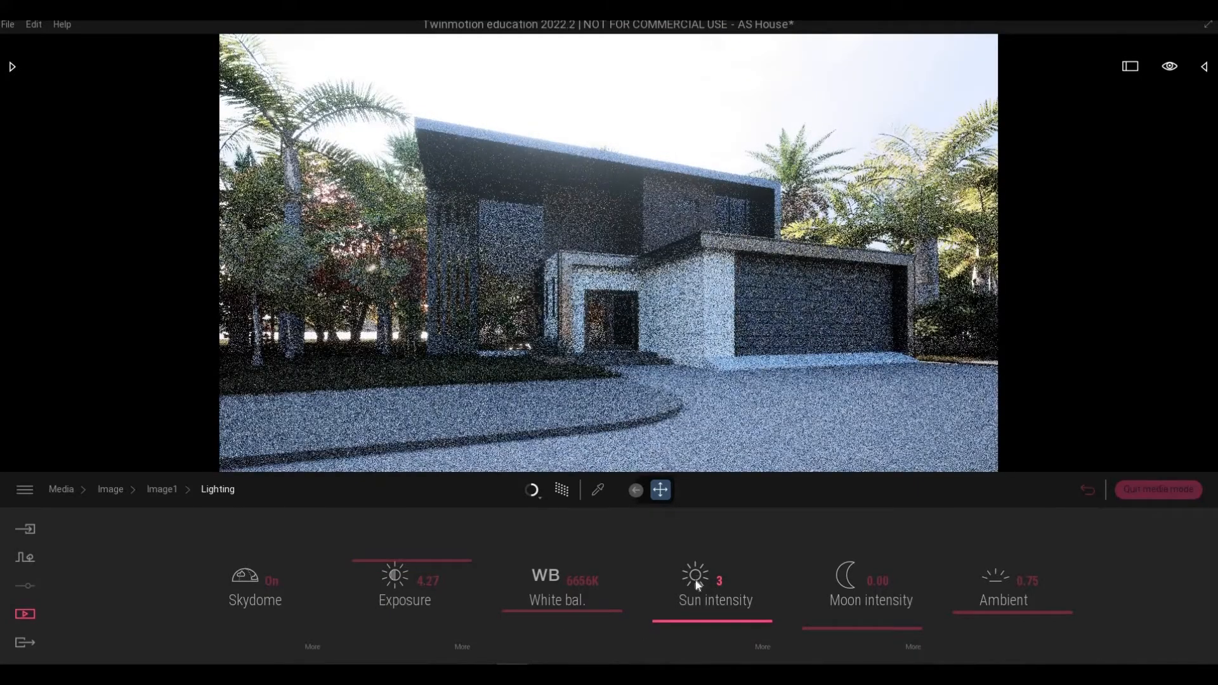
left_click(712, 582)
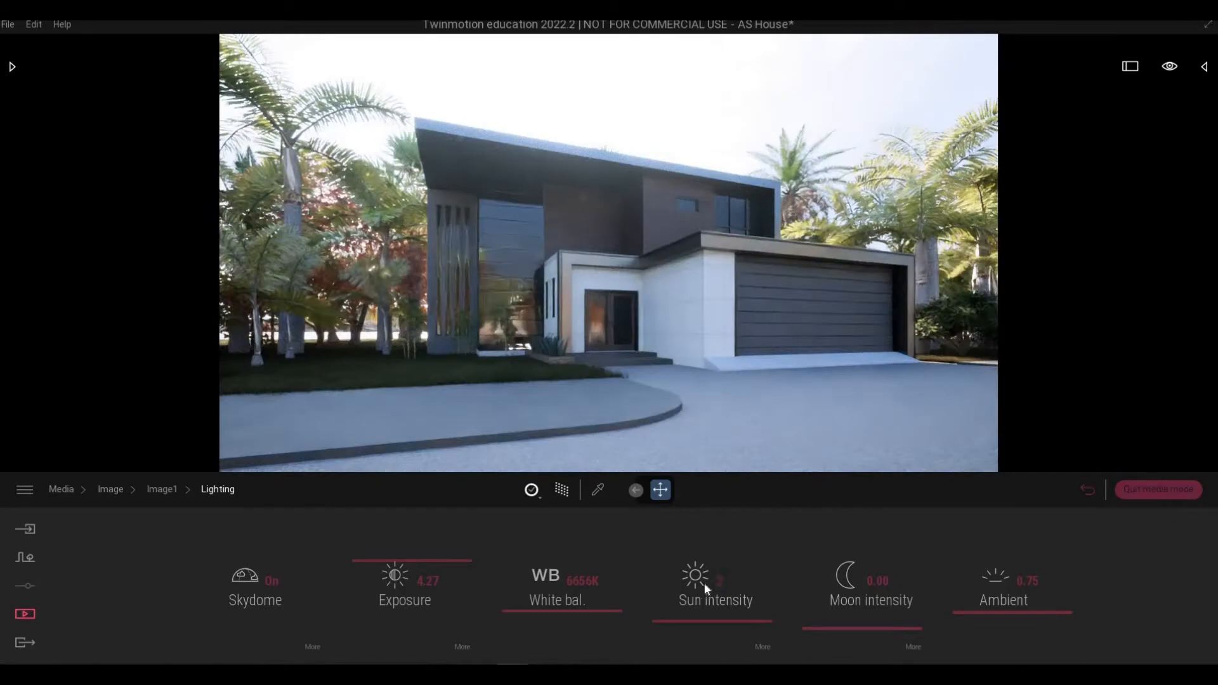
key("Return")
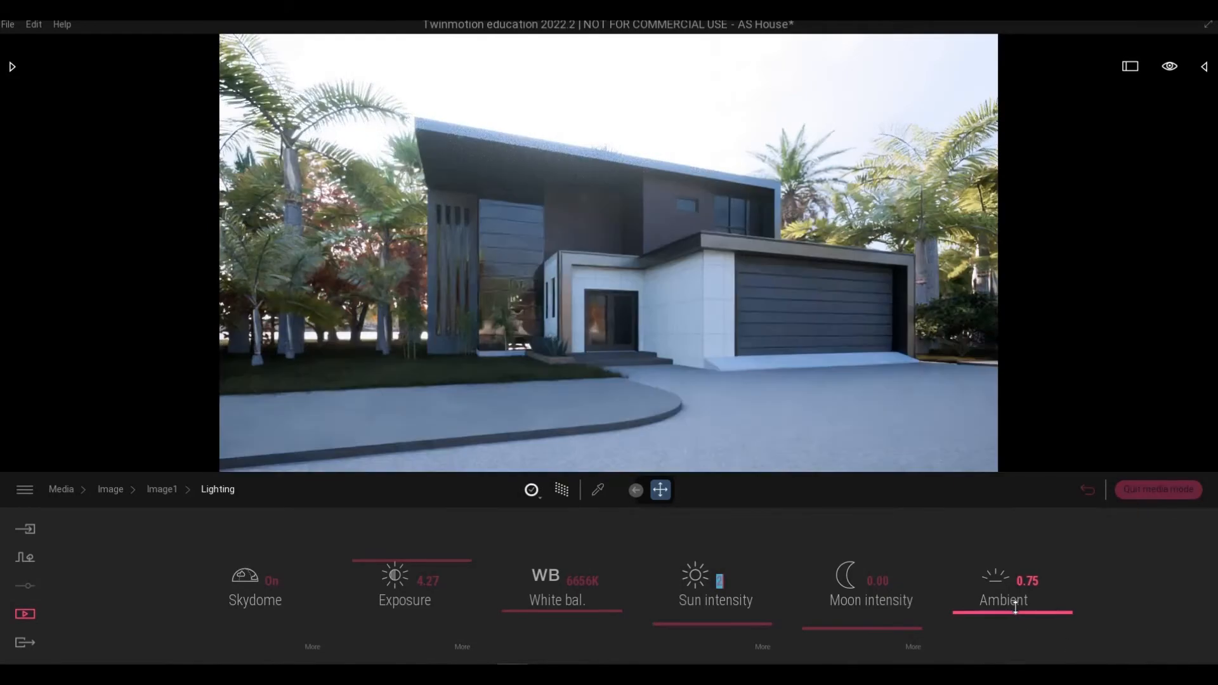
left_click_drag(1015, 607, 1004, 611)
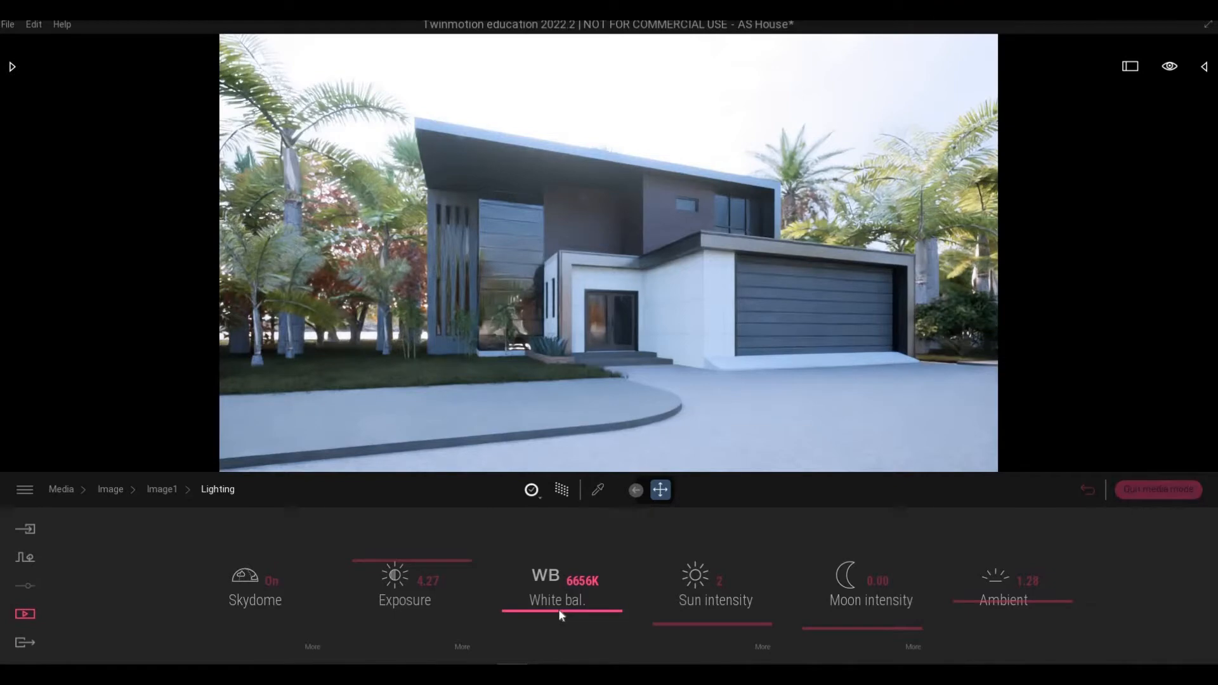
left_click_drag(558, 608, 557, 618)
left_click_drag(393, 564, 389, 563)
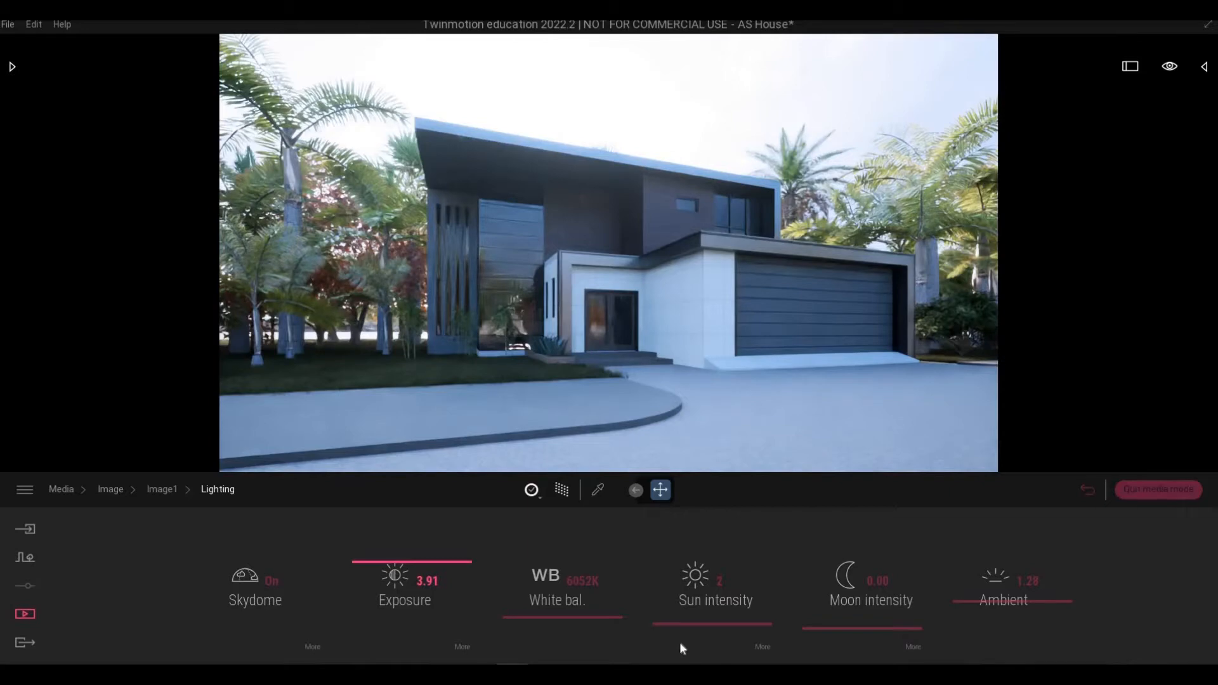
left_click(162, 490)
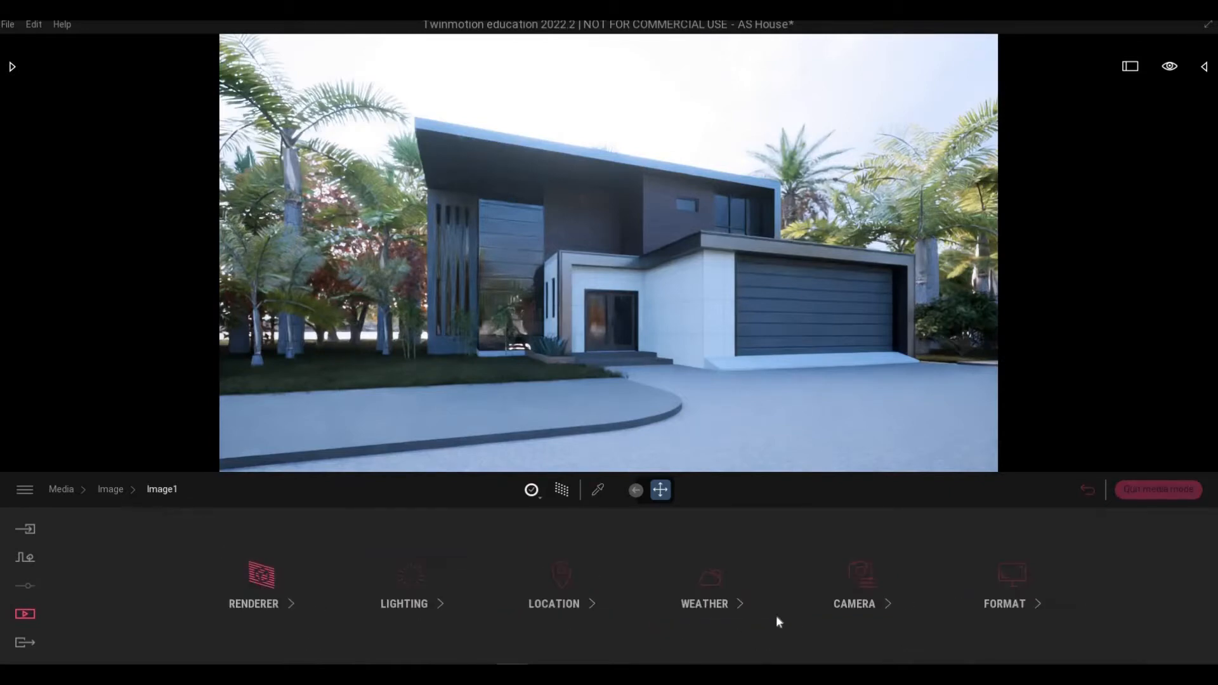
Set Image1's colour gradient contrast to 44% and saturation to 41%.
left_click(870, 592)
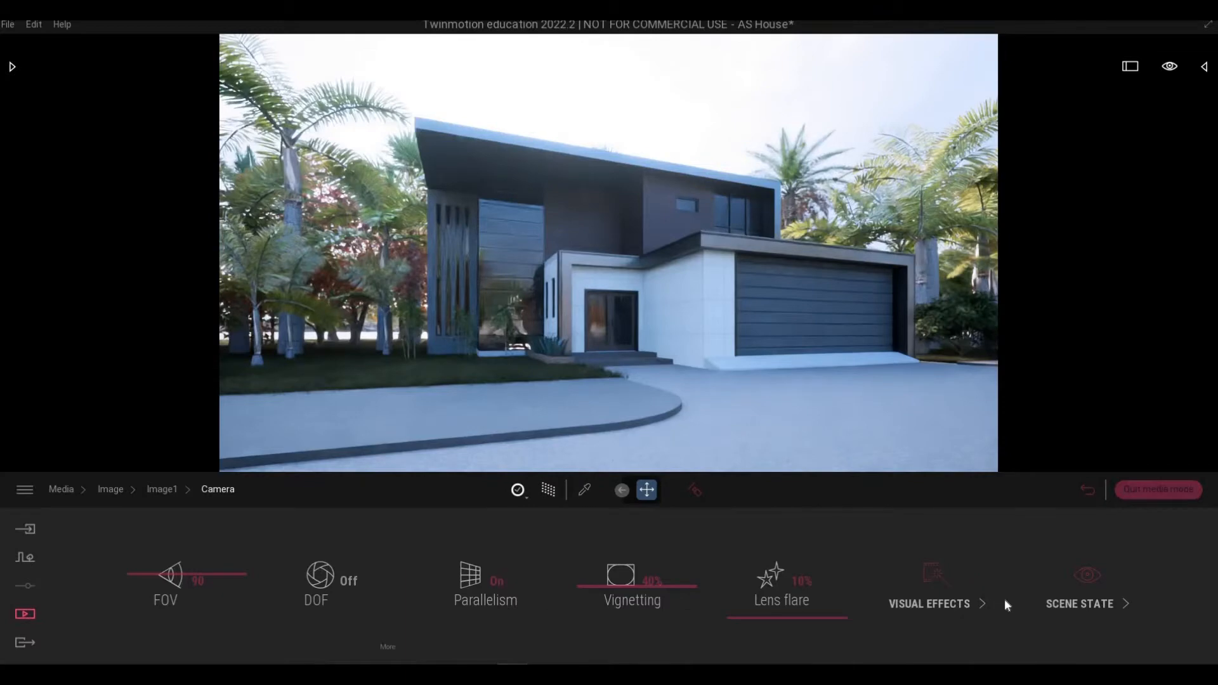
left_click(933, 579)
left_click(418, 580)
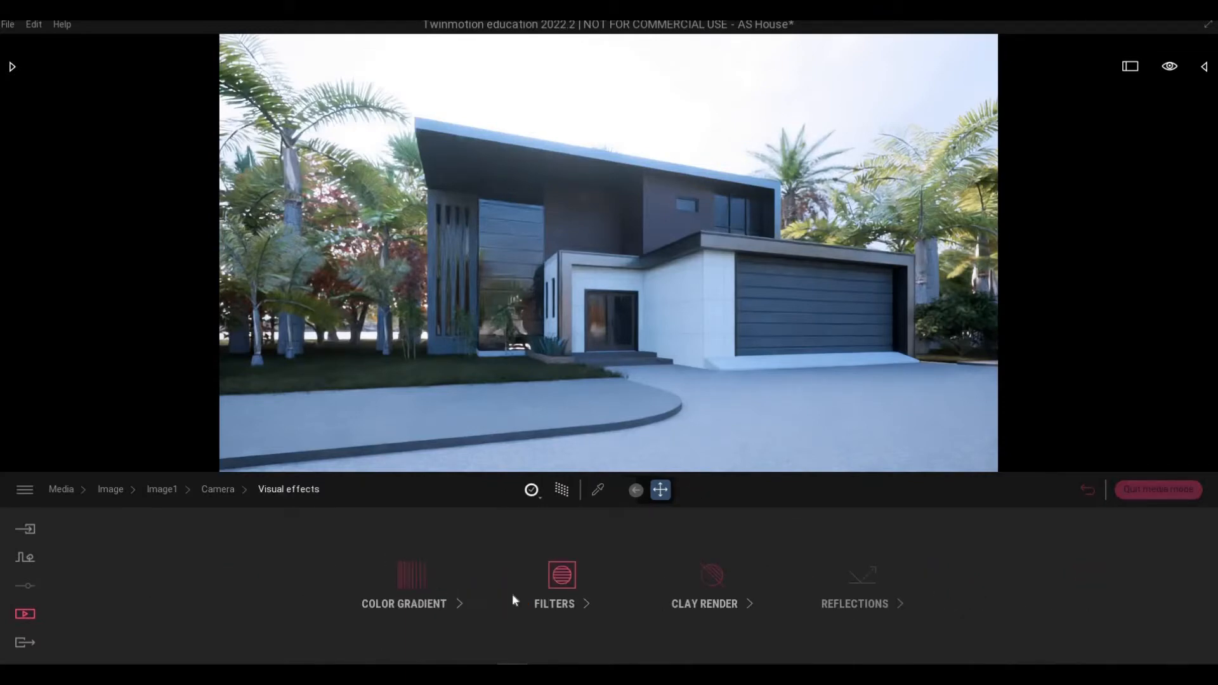
left_click_drag(596, 576, 597, 595)
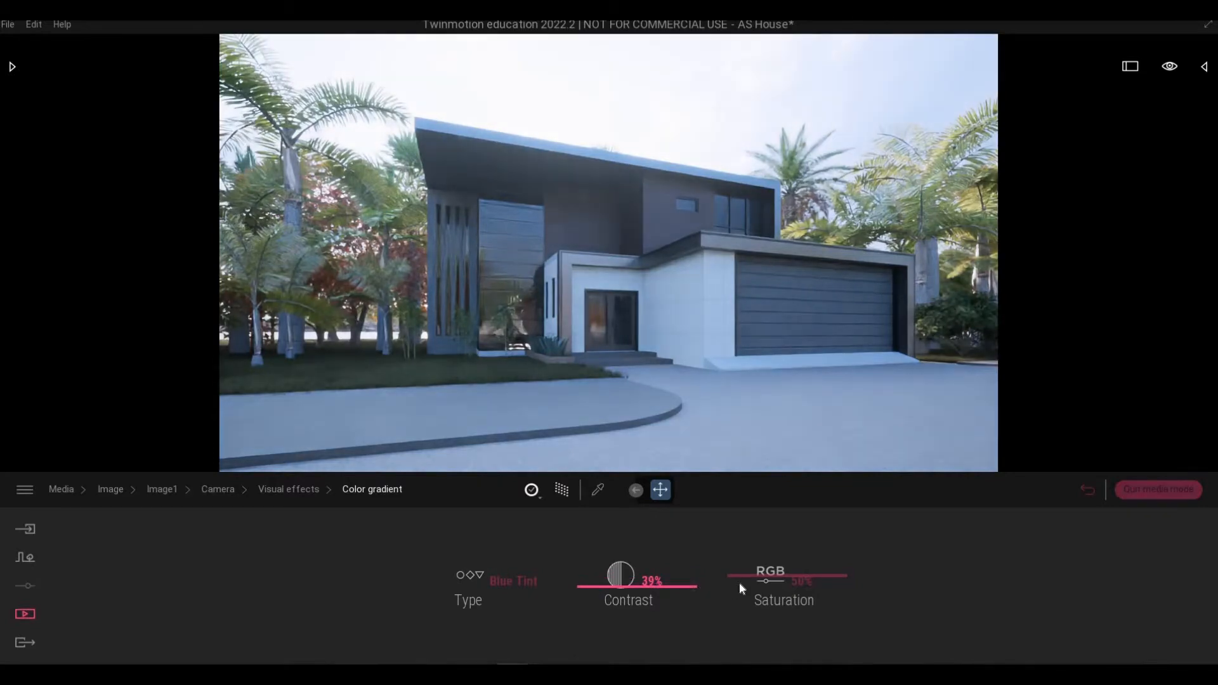
left_click_drag(743, 583, 744, 588)
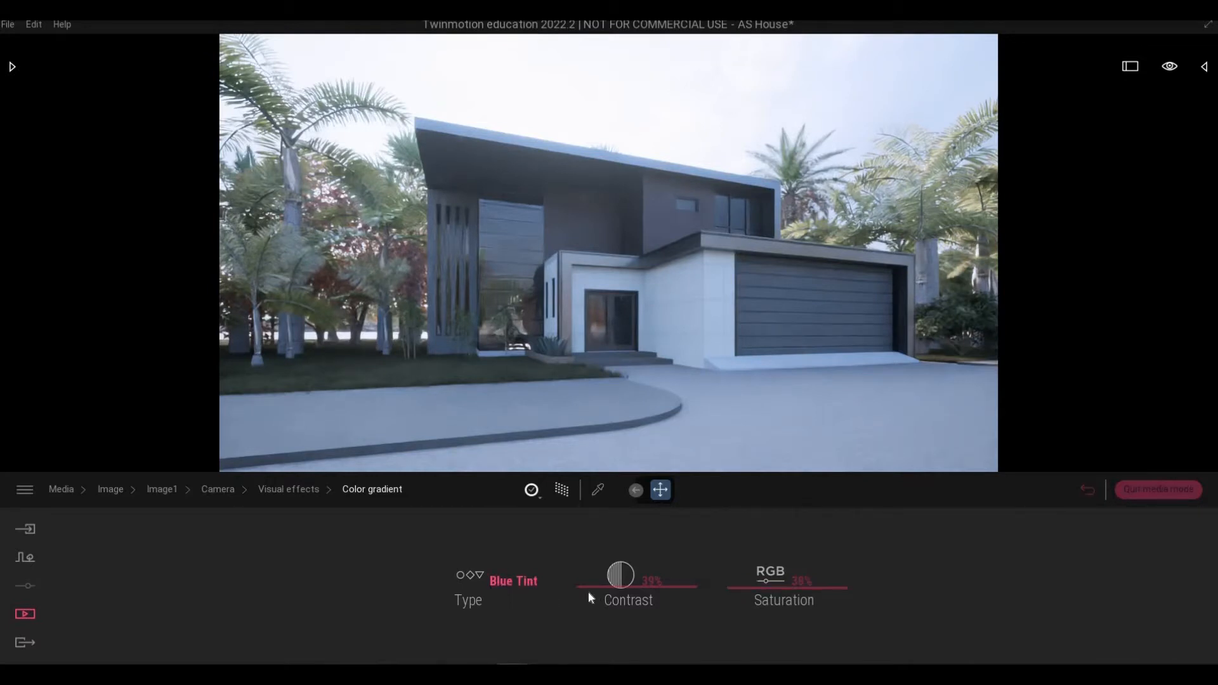
left_click_drag(589, 585, 589, 580)
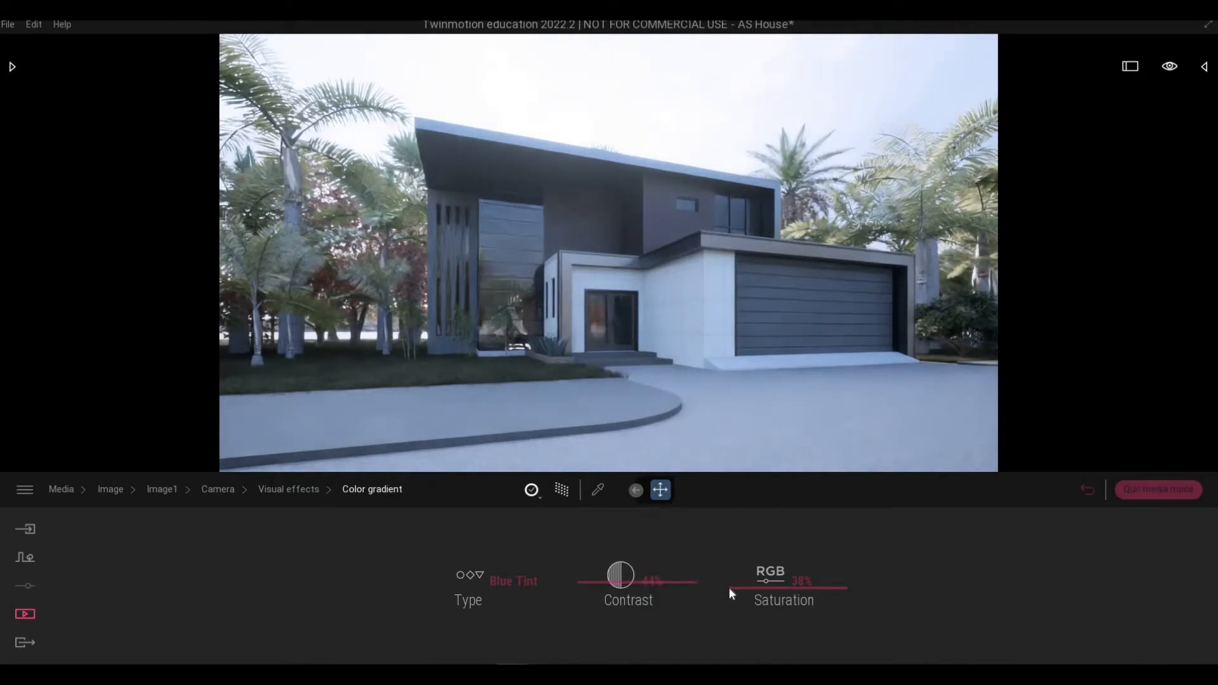
left_click_drag(730, 586, 732, 585)
left_click(268, 490)
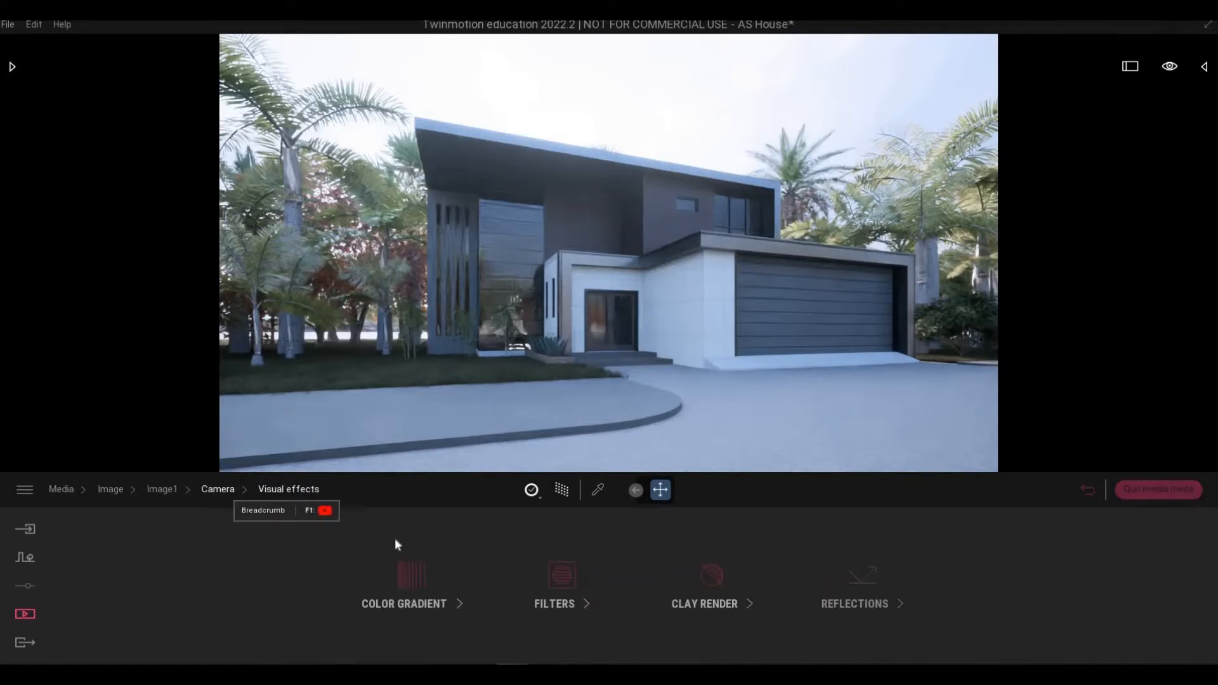
right_click(394, 544)
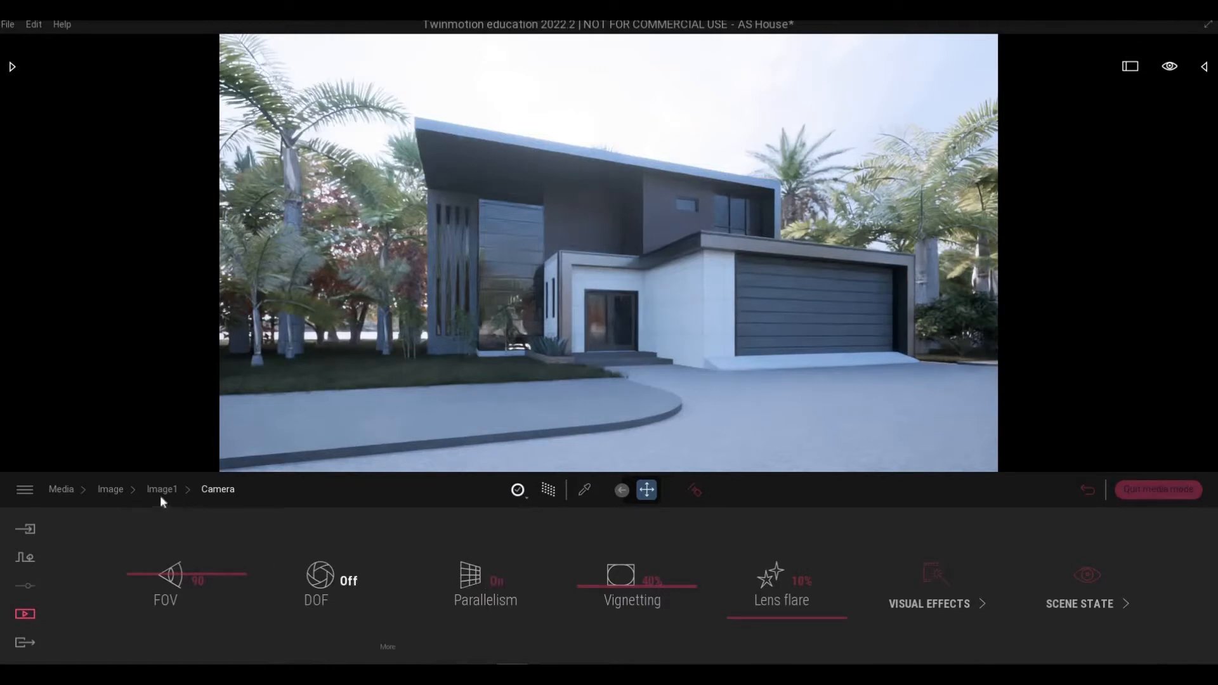
right_click(624, 604)
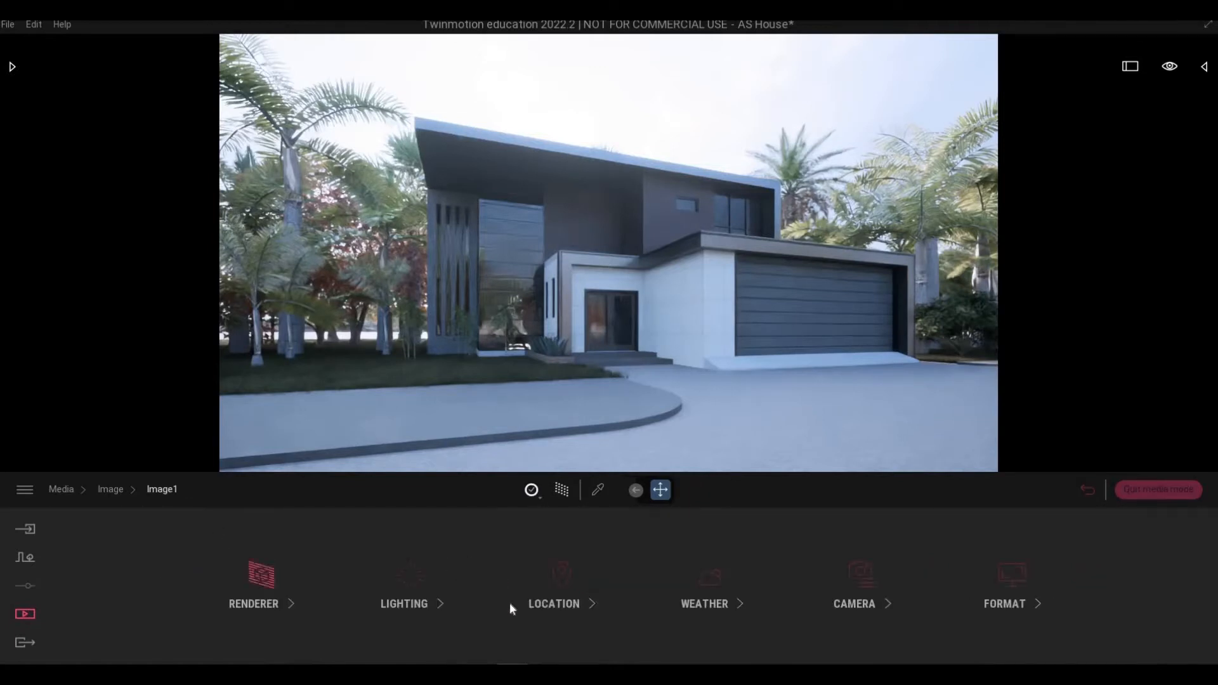
Raise Image1's ambient light from 1.28 through 1.49 to 1.61.
left_click(392, 608)
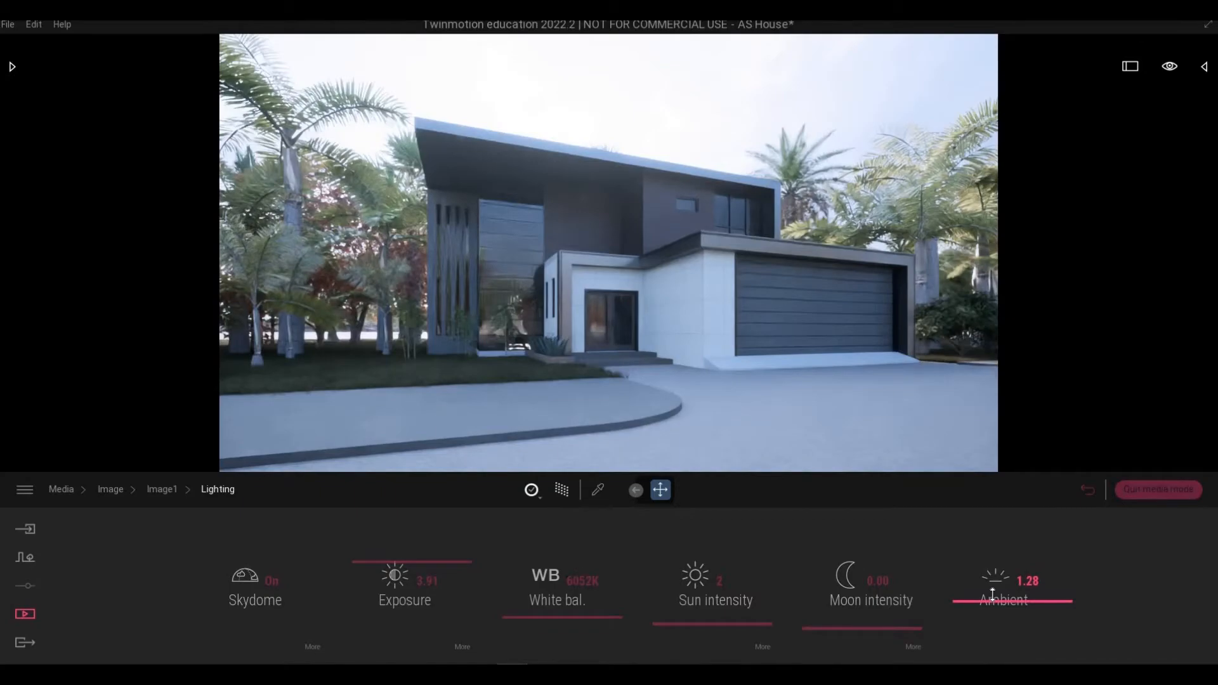
left_click_drag(993, 593, 745, 488)
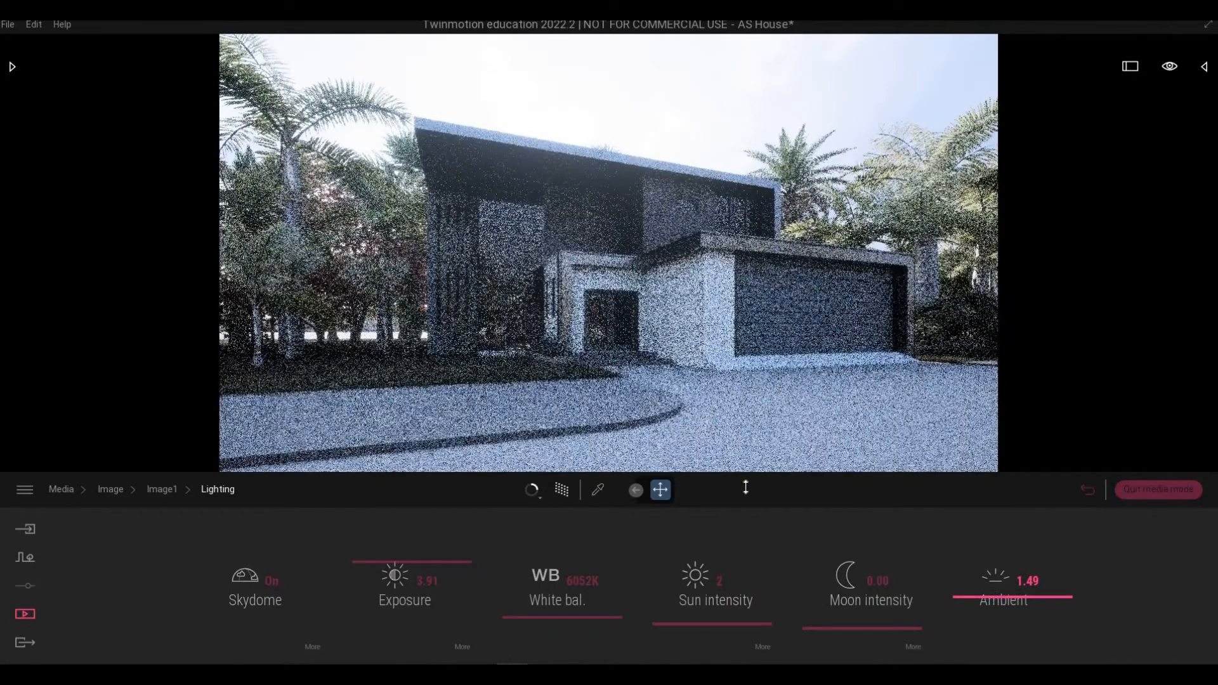
left_click_drag(536, 306, 501, 293)
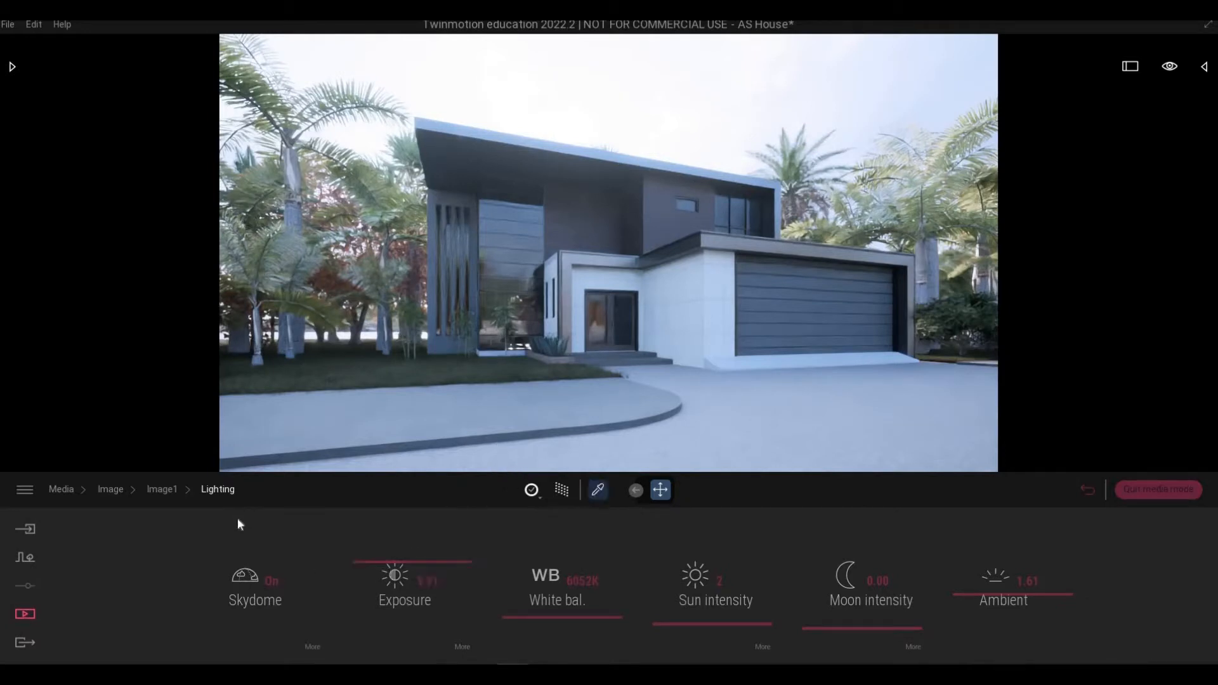
left_click(163, 489)
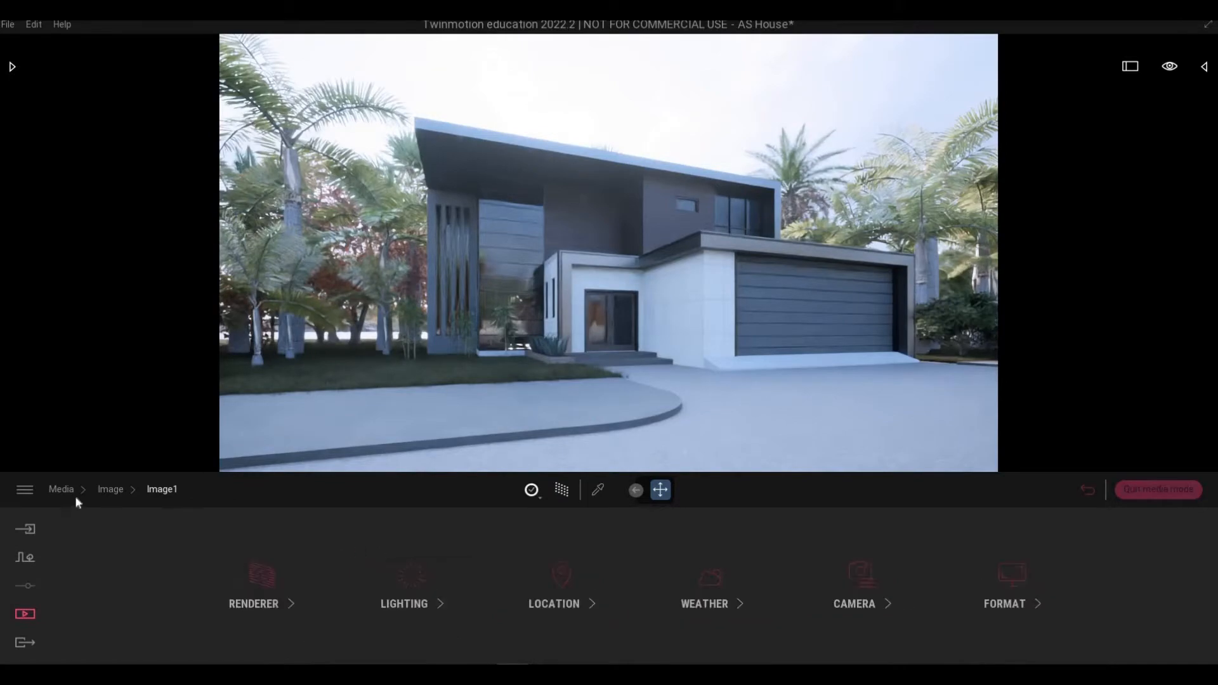
Refresh the Image1 thumbnail from the image list.
left_click(112, 490)
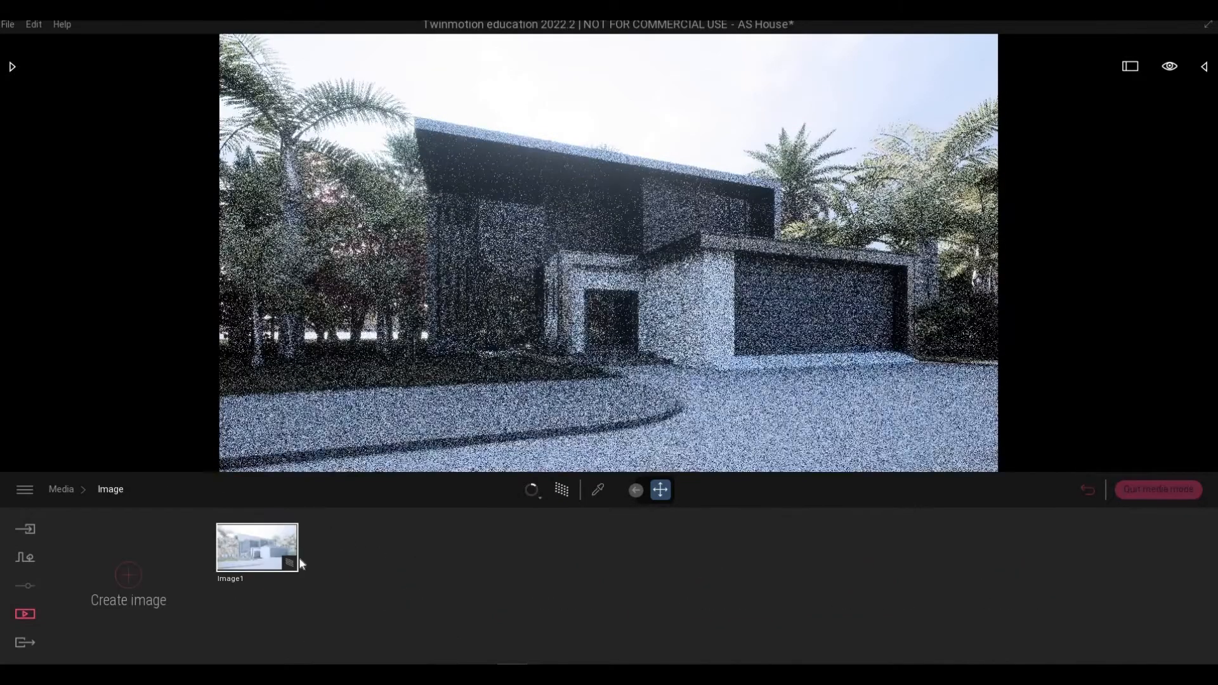
mouse_move(267, 517)
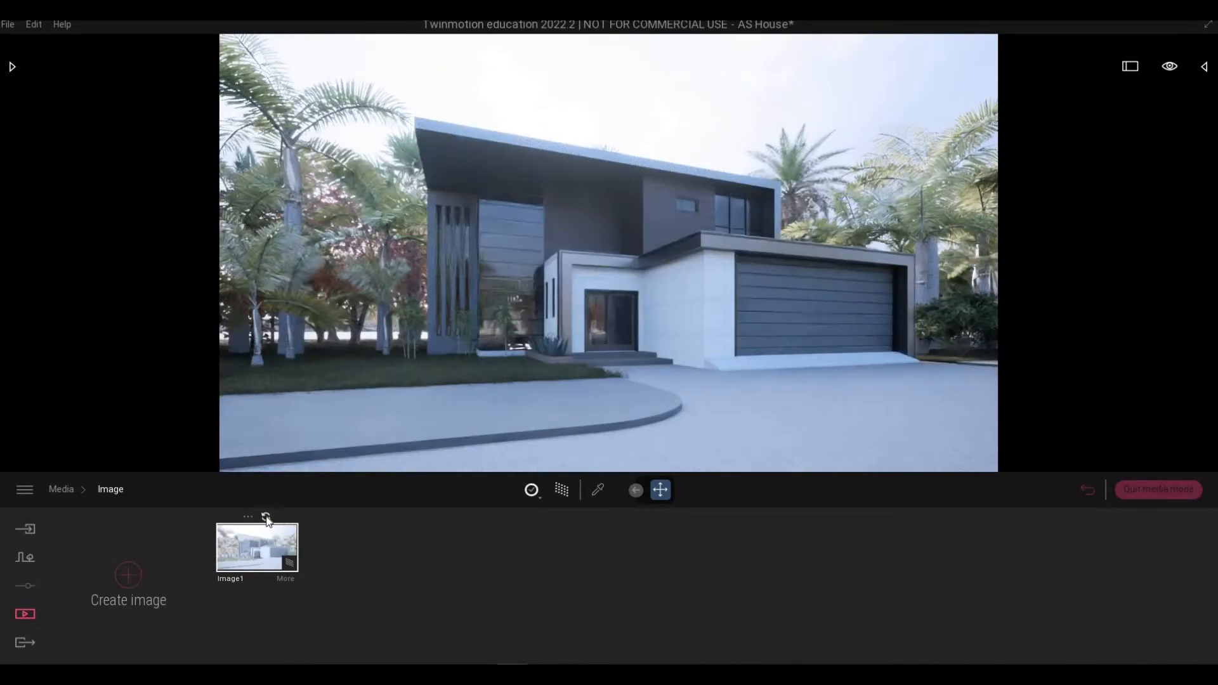
left_click(267, 518)
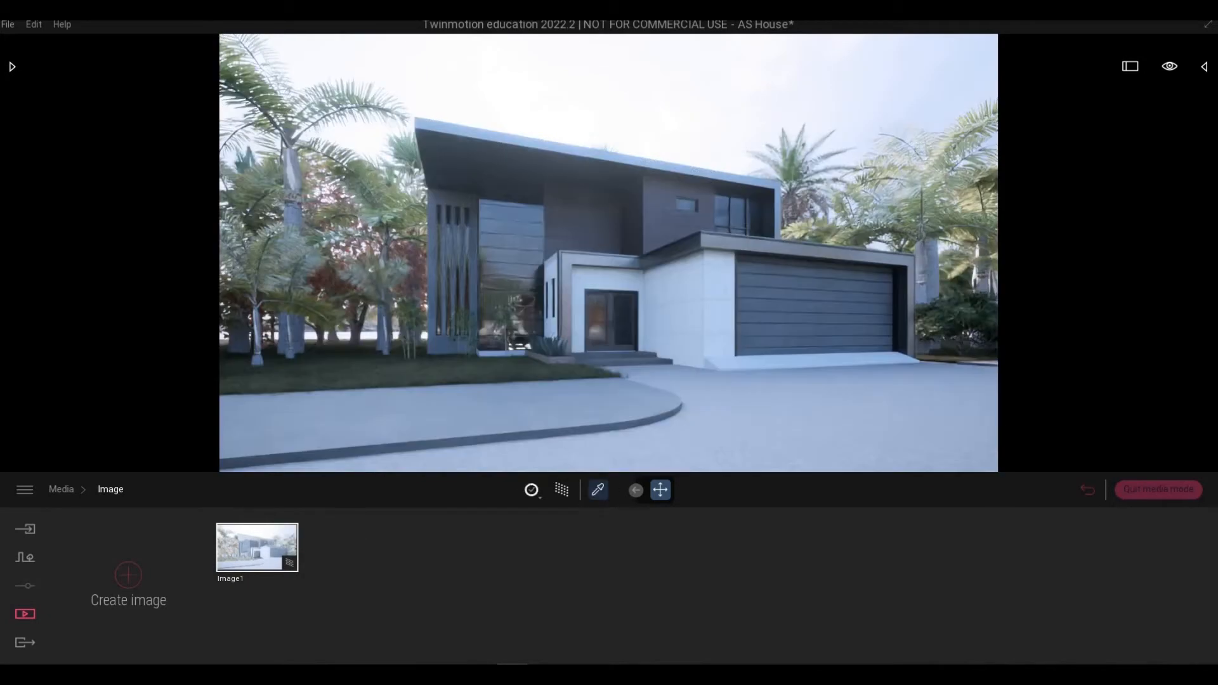
Lower the reflection of the roof's Brushed aluminium 01 material, returning to the Media image list.
left_click(600, 492)
left_click(733, 233)
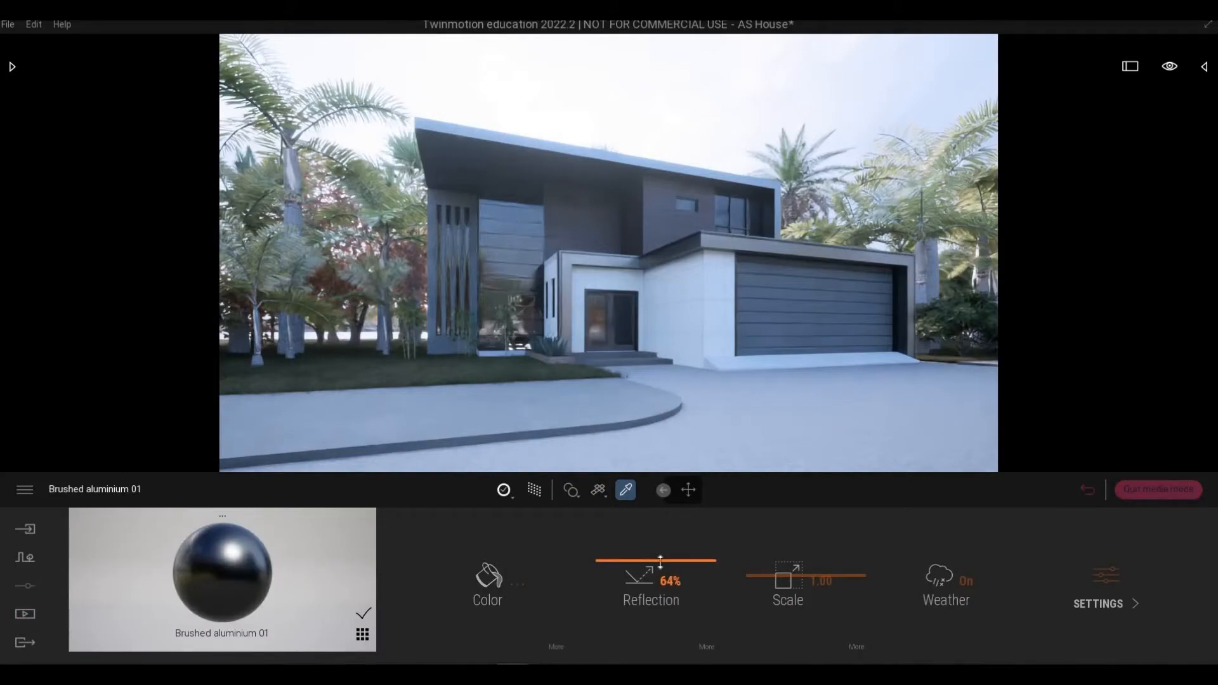
left_click_drag(660, 561, 629, 587)
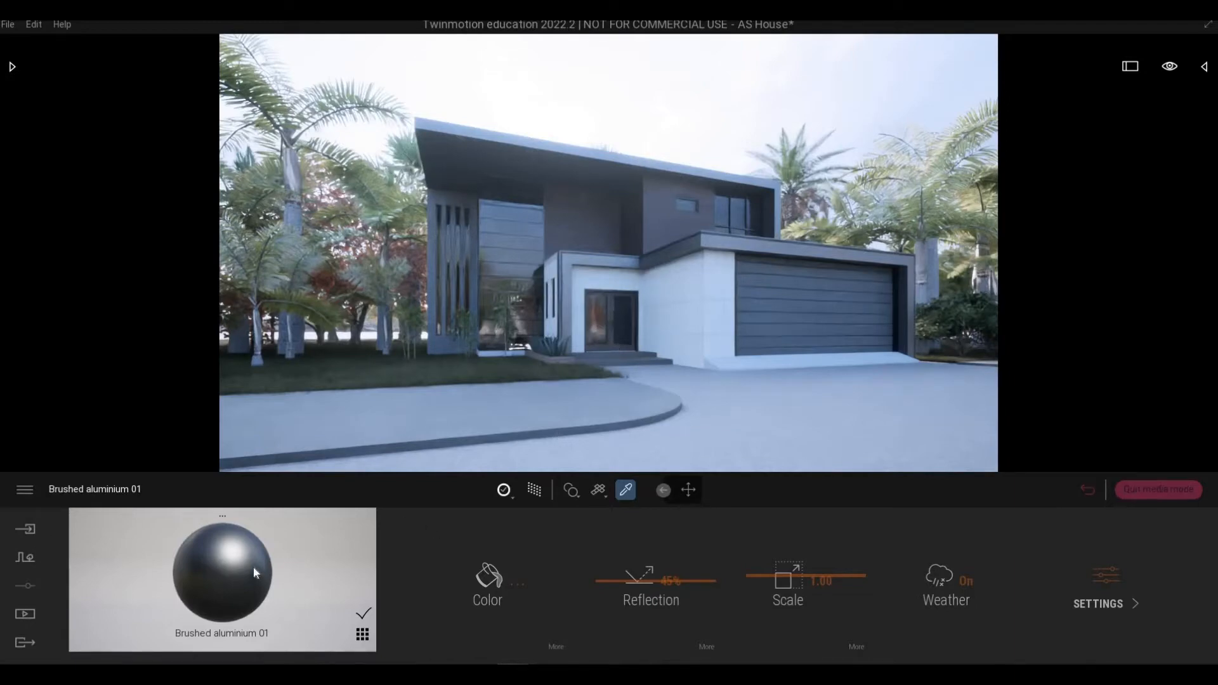
left_click(25, 613)
left_click(257, 577)
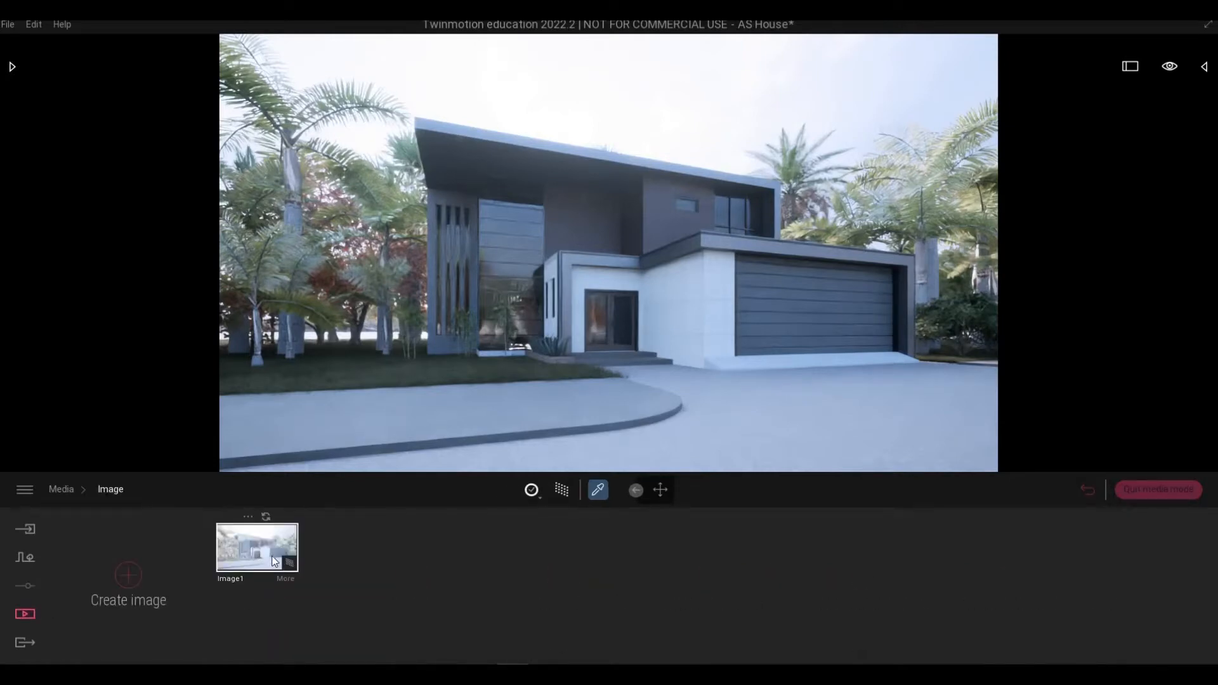
Switch the viewport render quality to High for a crisp, noise-free render.
left_click(535, 497)
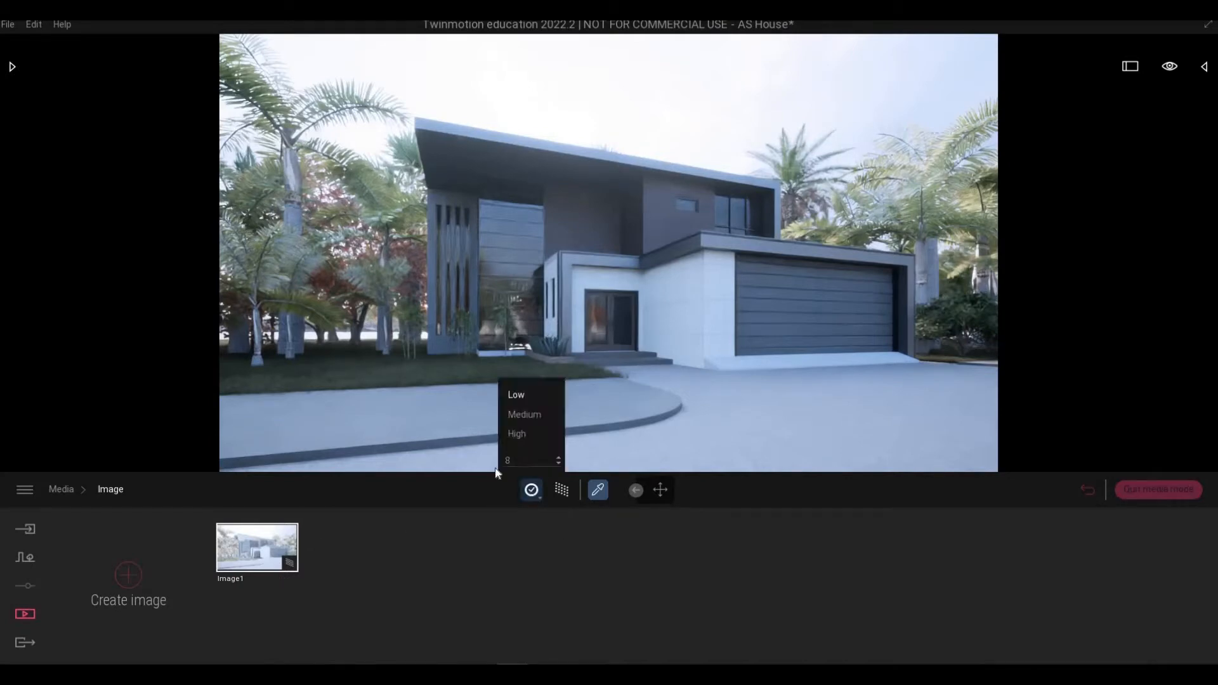
left_click(513, 434)
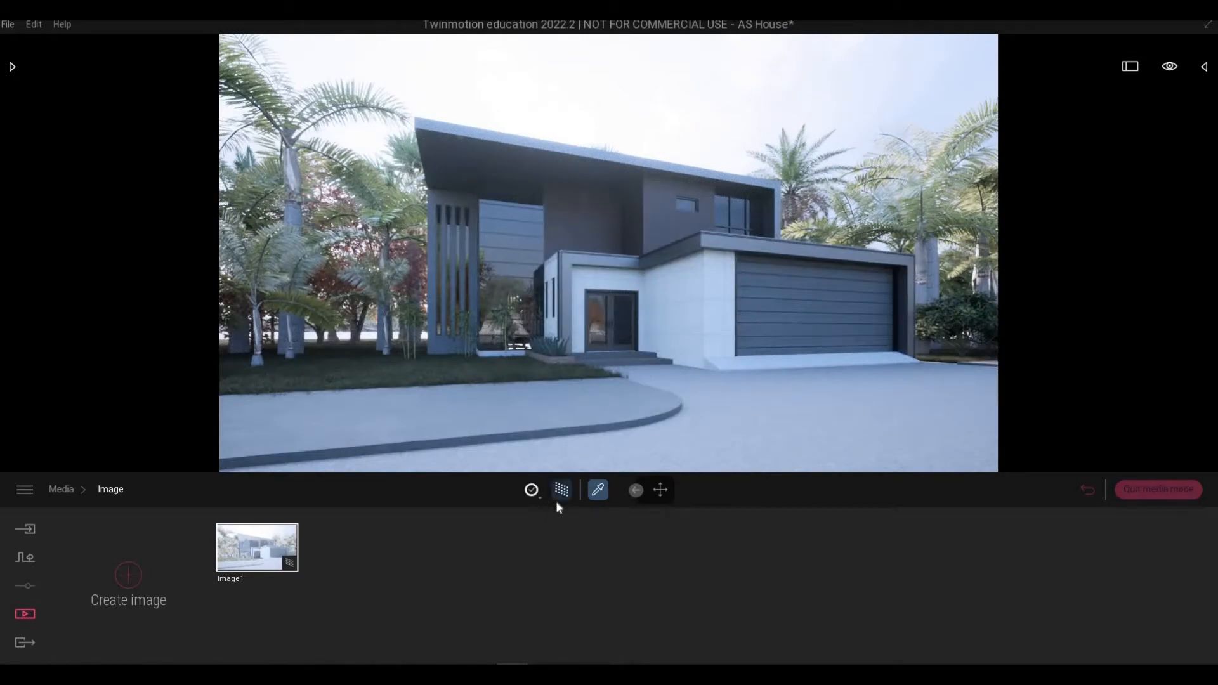
mouse_move(290, 559)
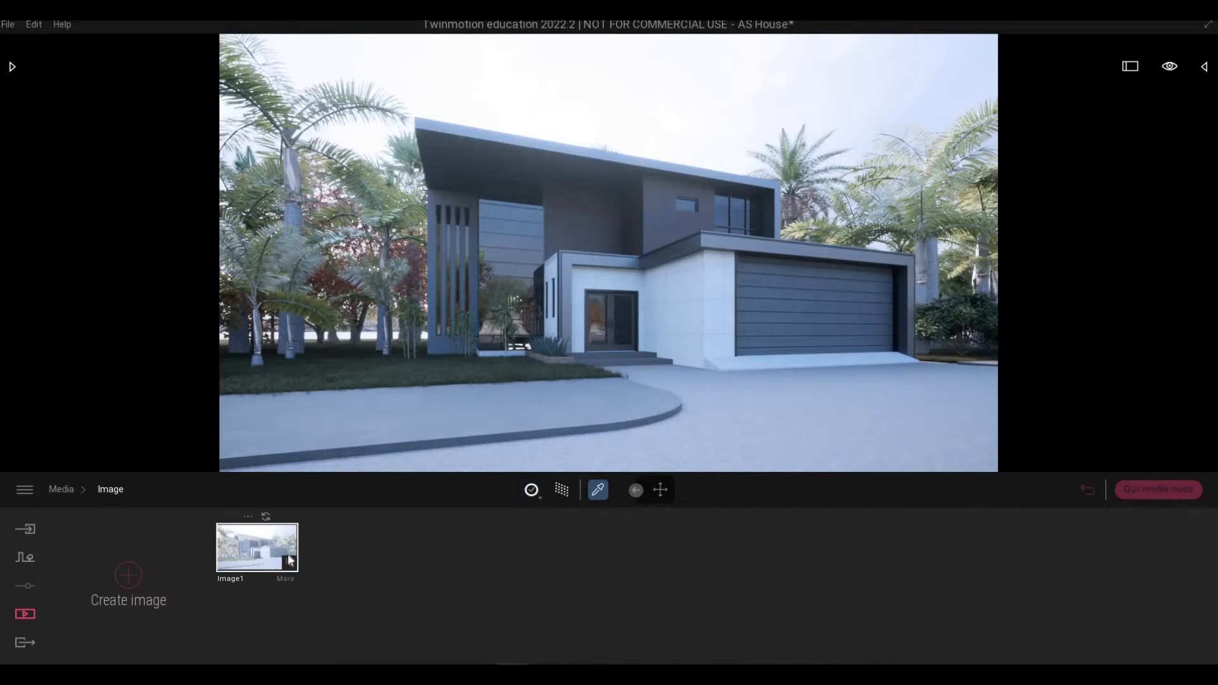
Toggle the path tracer and frame the house front straight-on from the driveway, garage centred.
left_click(562, 490)
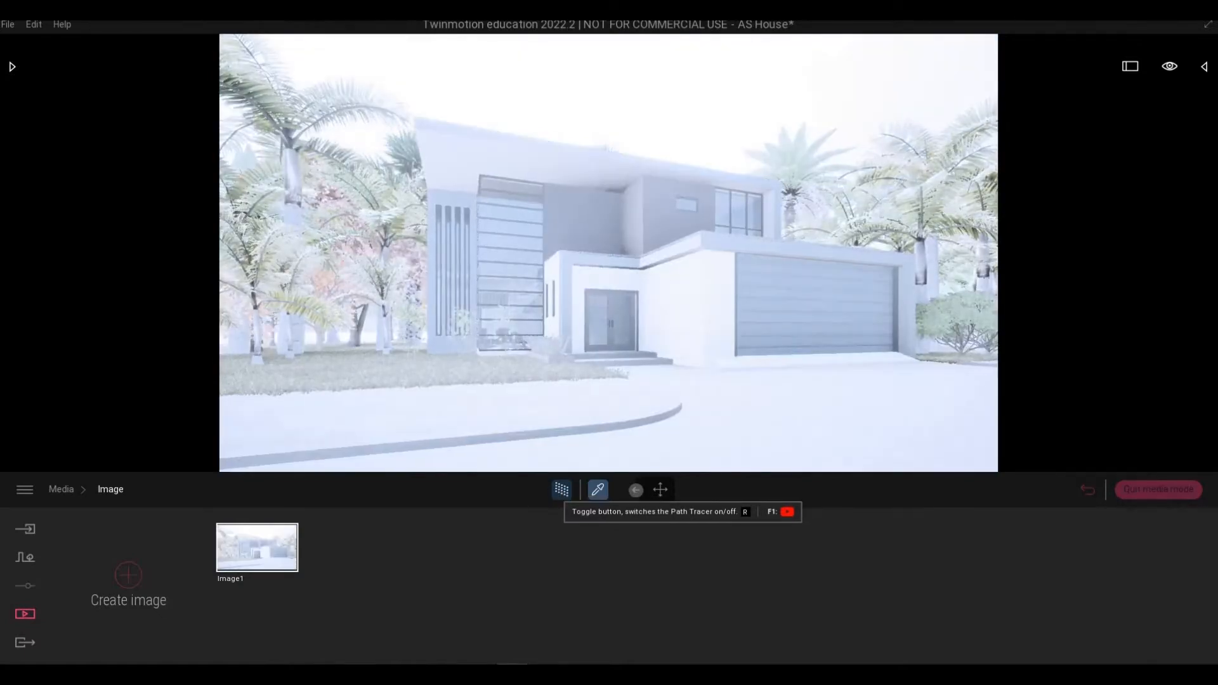
middle_click_drag(633, 378, 488, 373, "shift")
key("d")
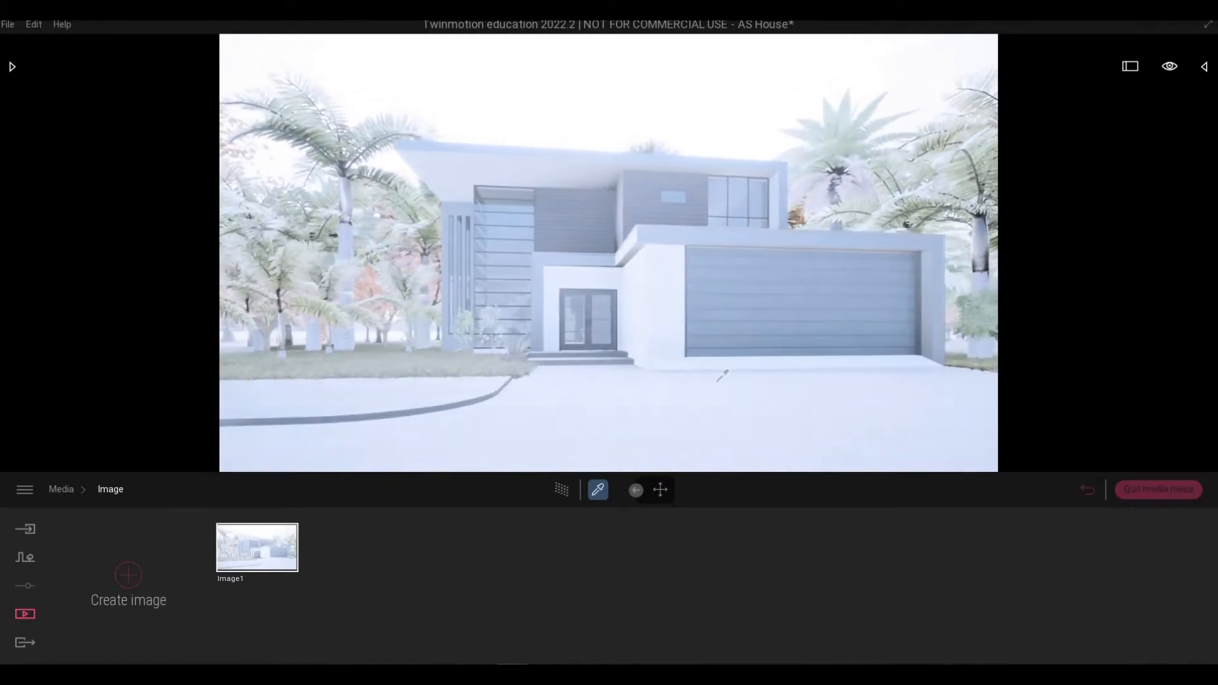
middle_click_drag(710, 382, 640, 379, "shift")
key("d")
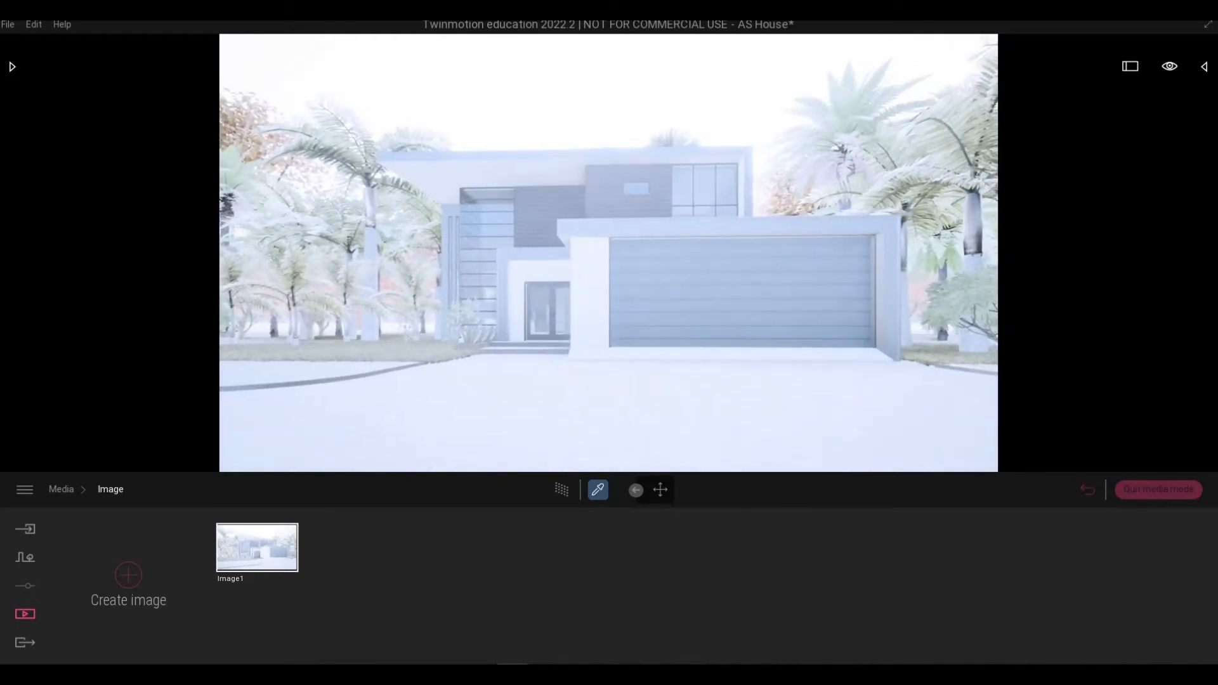
key("s")
key("a")
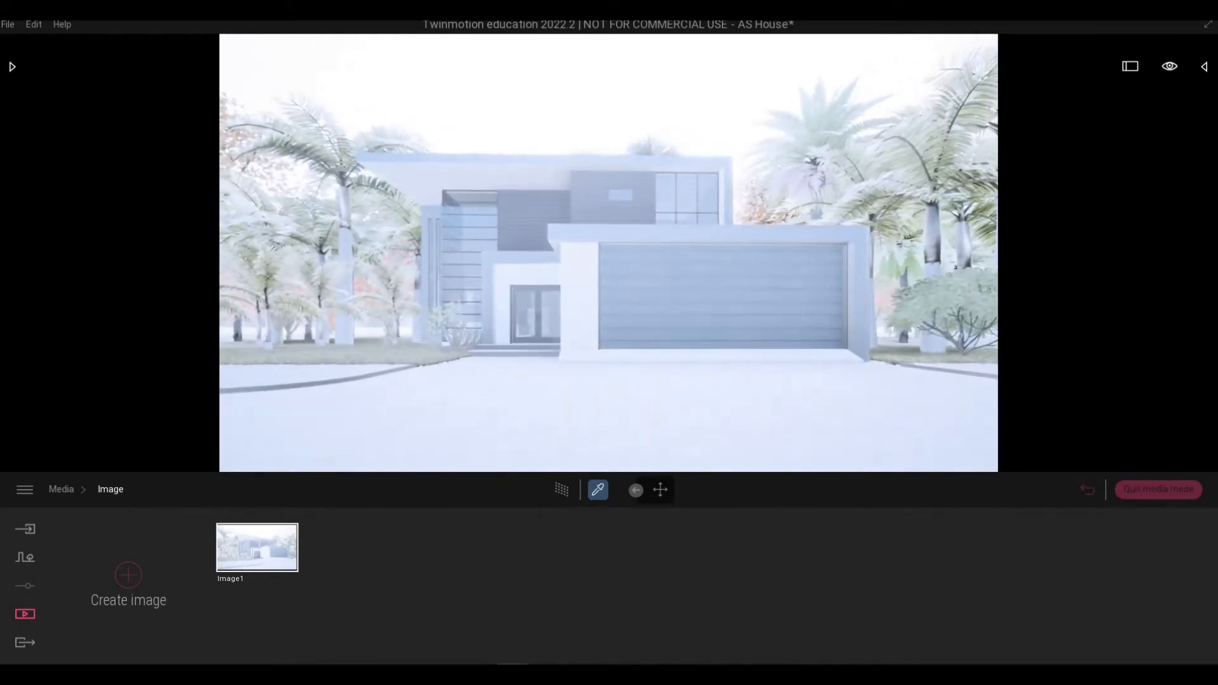
key("a")
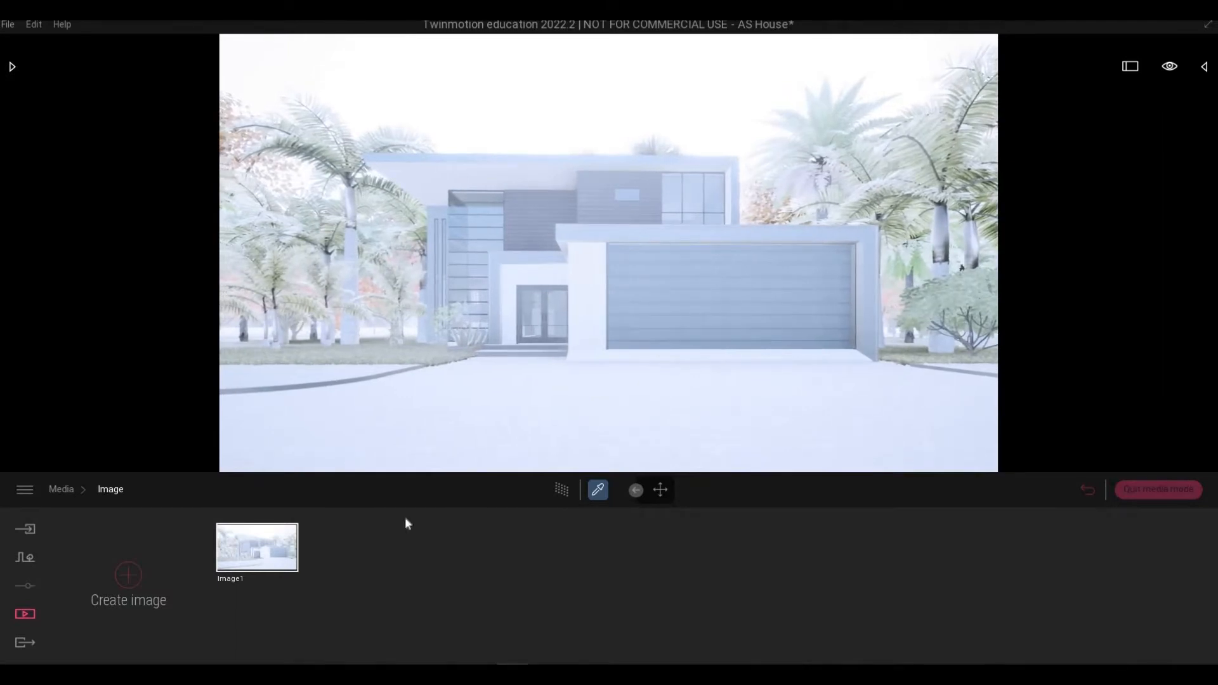
Capture Image2, then Image3 from an angled view further back, and save the Twinmotion project.
left_click(130, 575)
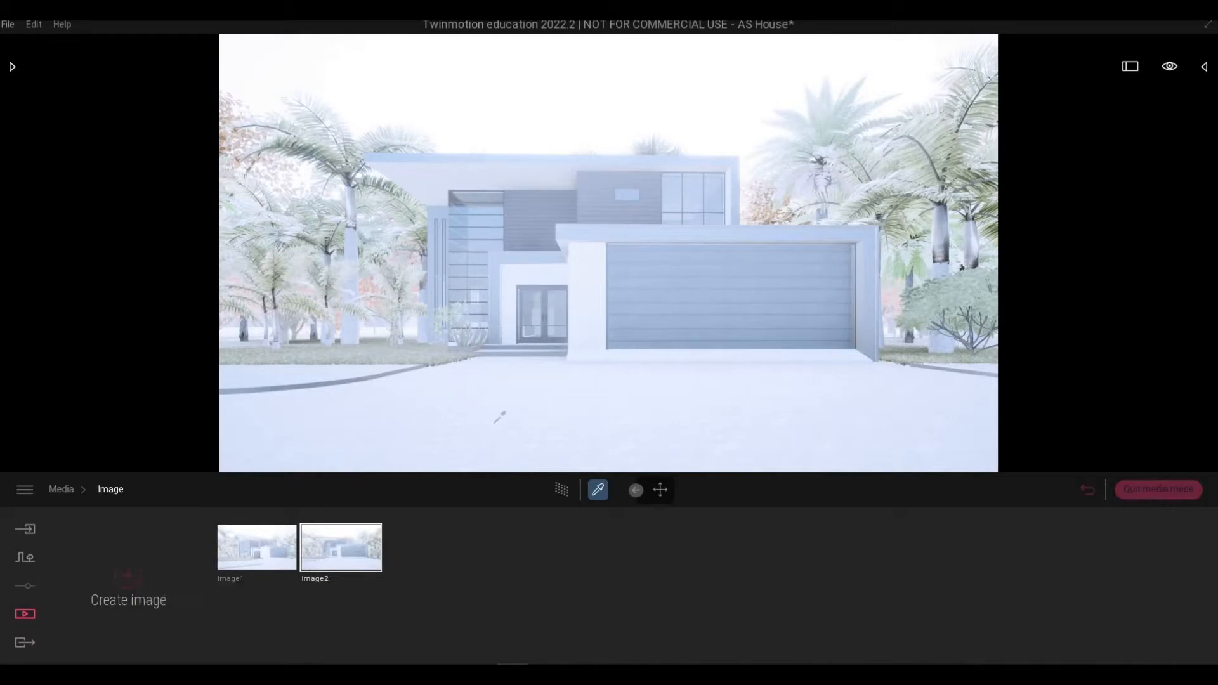
middle_click_drag(701, 392, 590, 387, "shift")
key("s")
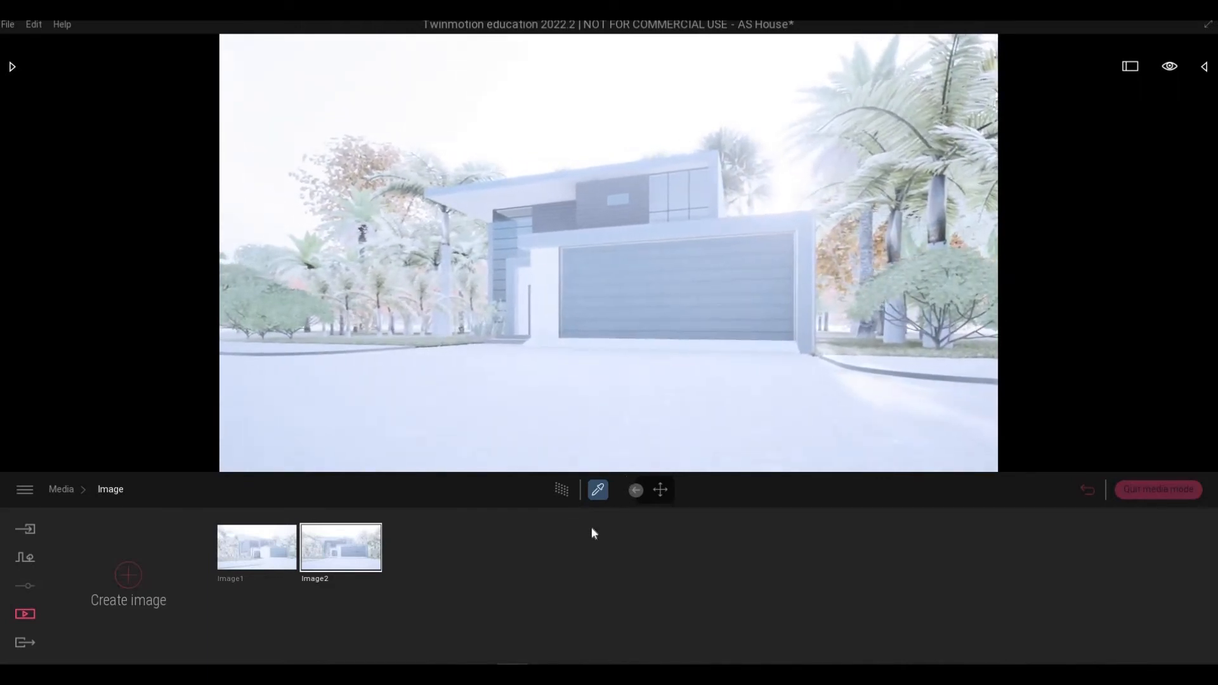
left_click(127, 576)
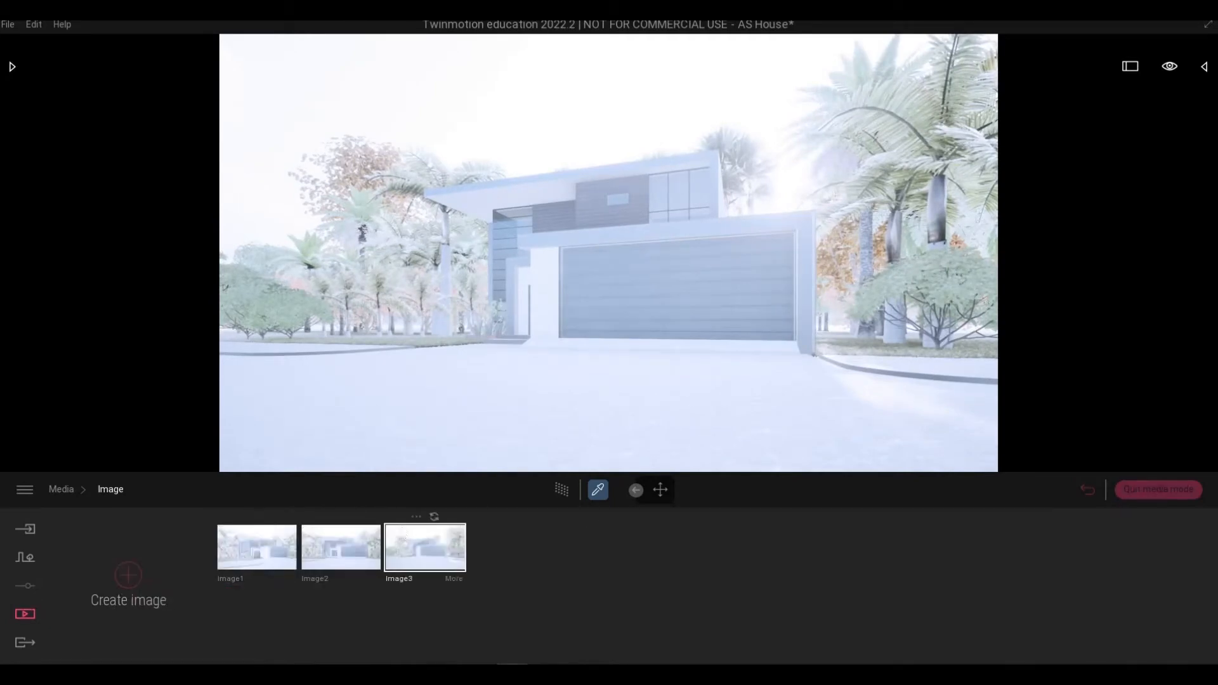
left_click(9, 24)
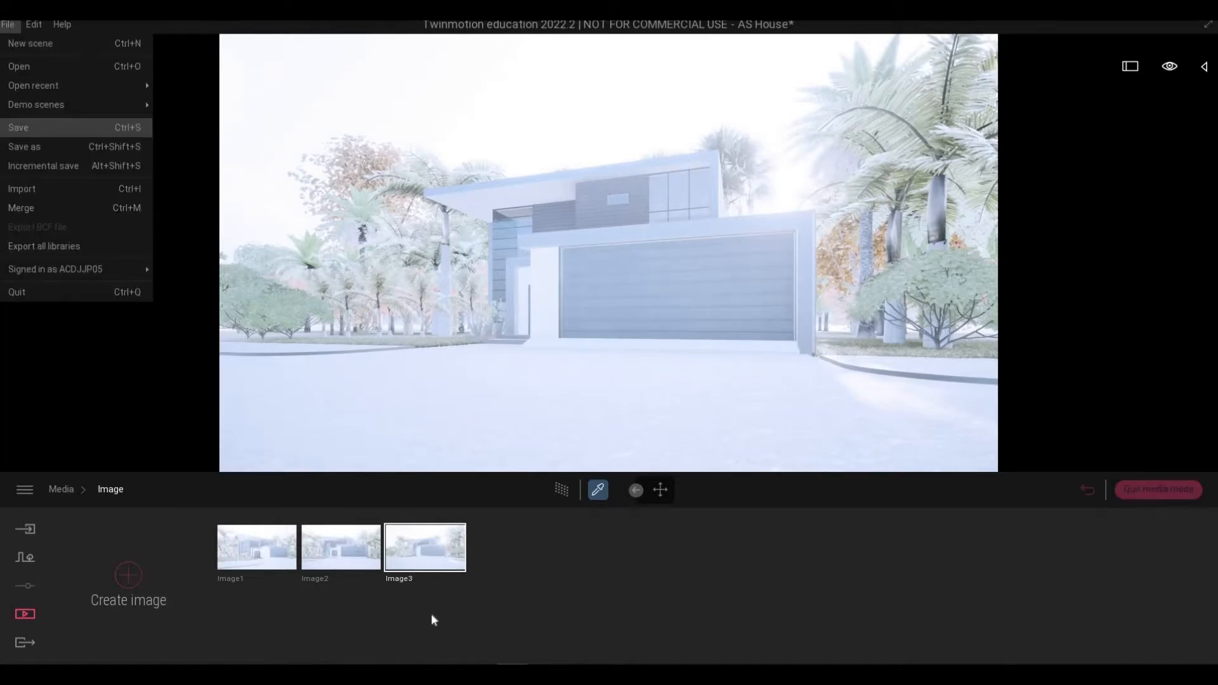
left_click(26, 128)
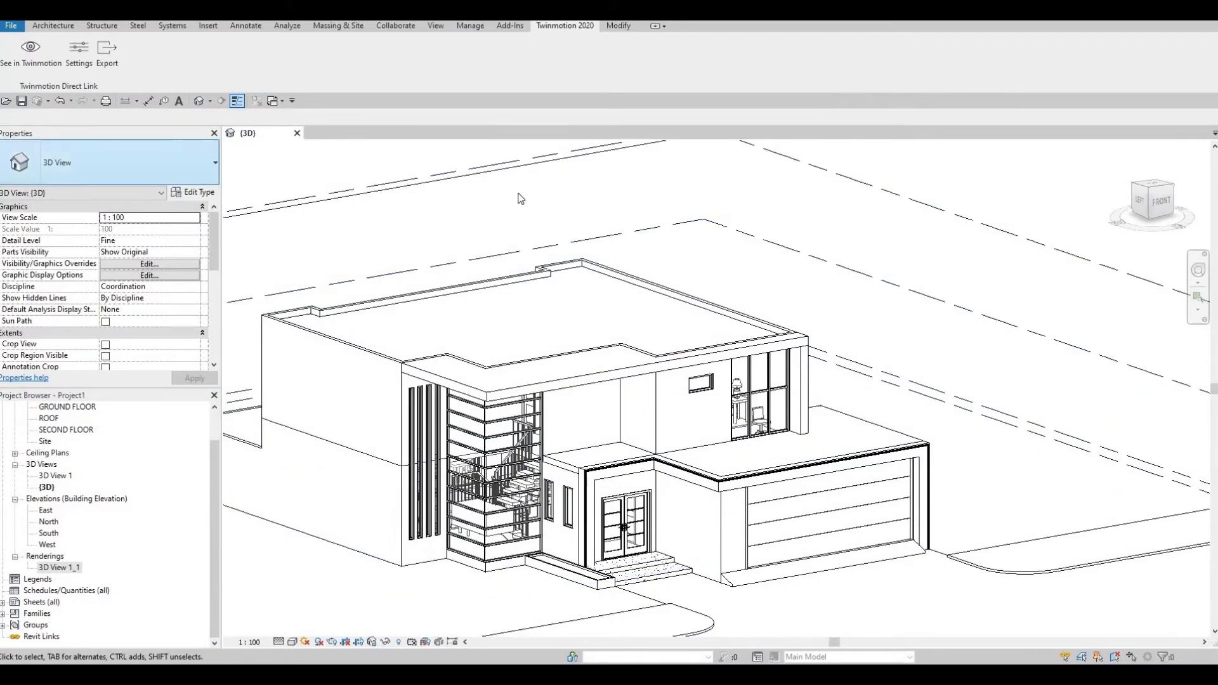
Zoom out to fit the whole house in the 3D view and open the YT Arch Core folder.
middle_click_drag(464, 361, 480, 321)
scroll(480, 321, "down", 1)
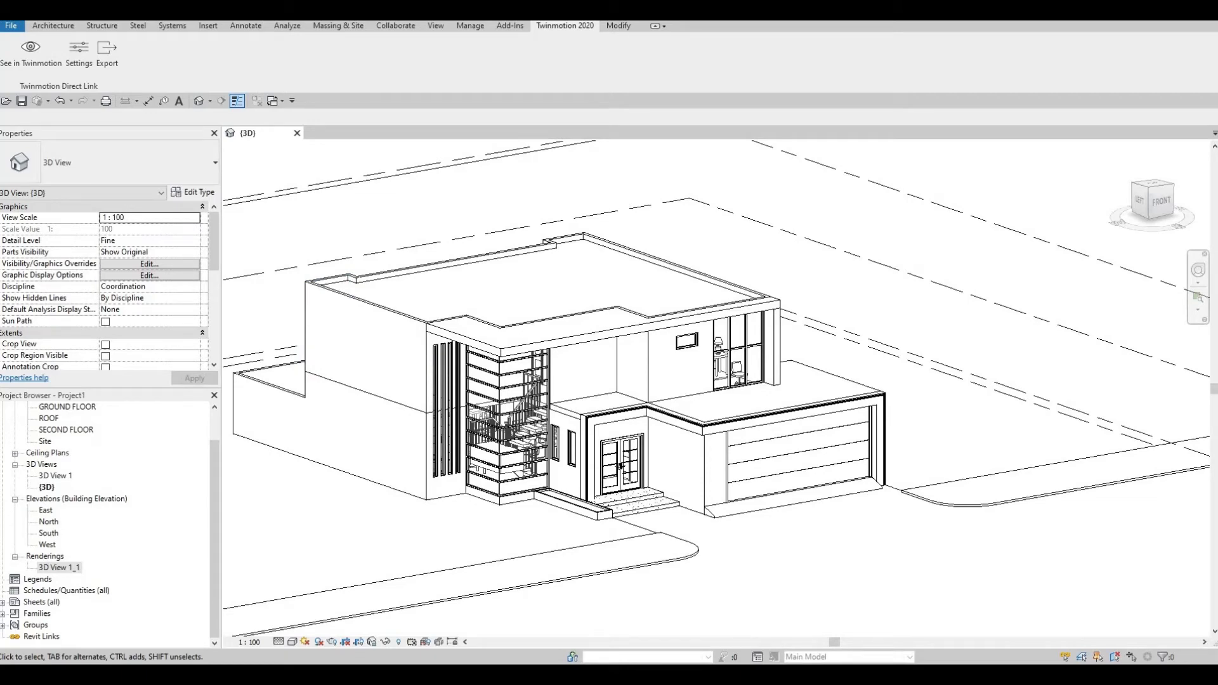
left_click(166, 679)
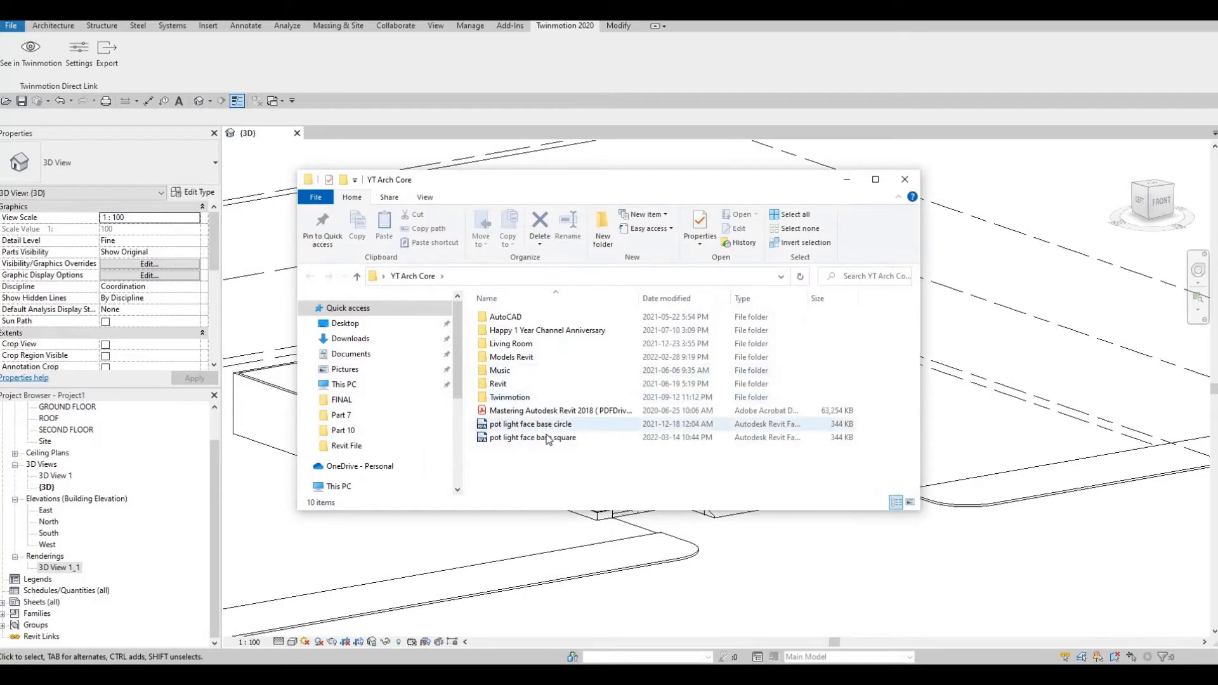
Drag pot light face base circle.rfa into the Revit view and minimize the folder window.
left_click(548, 426)
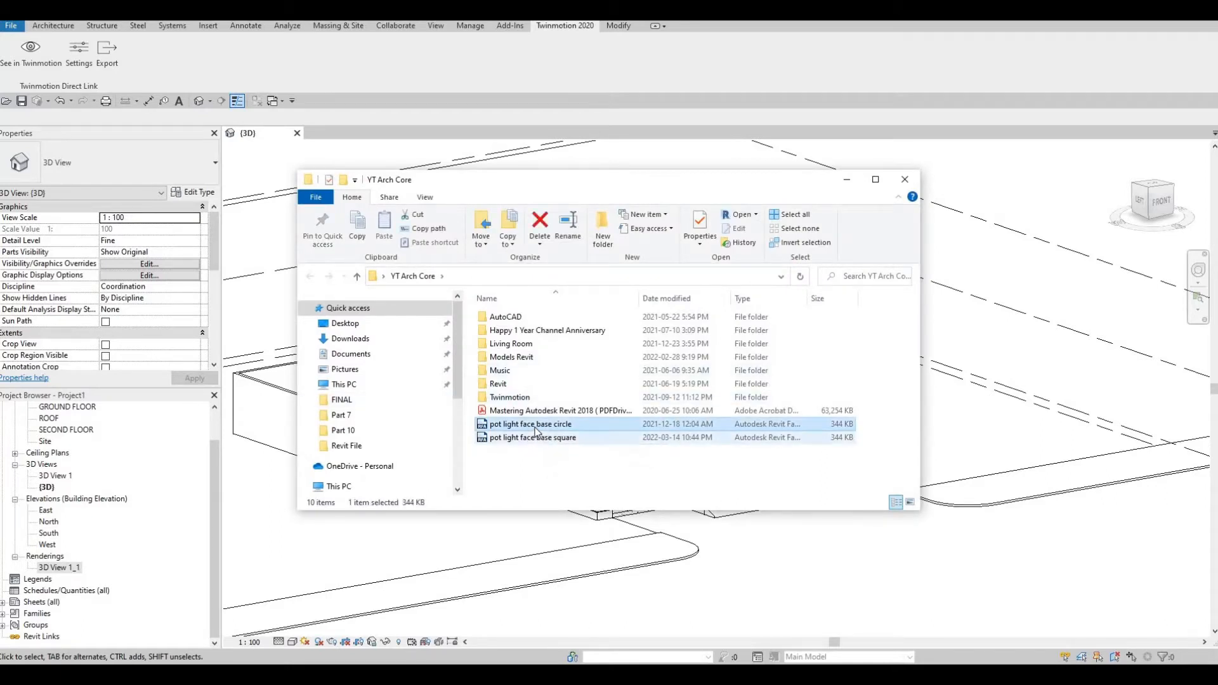
left_click_drag(549, 424, 962, 429)
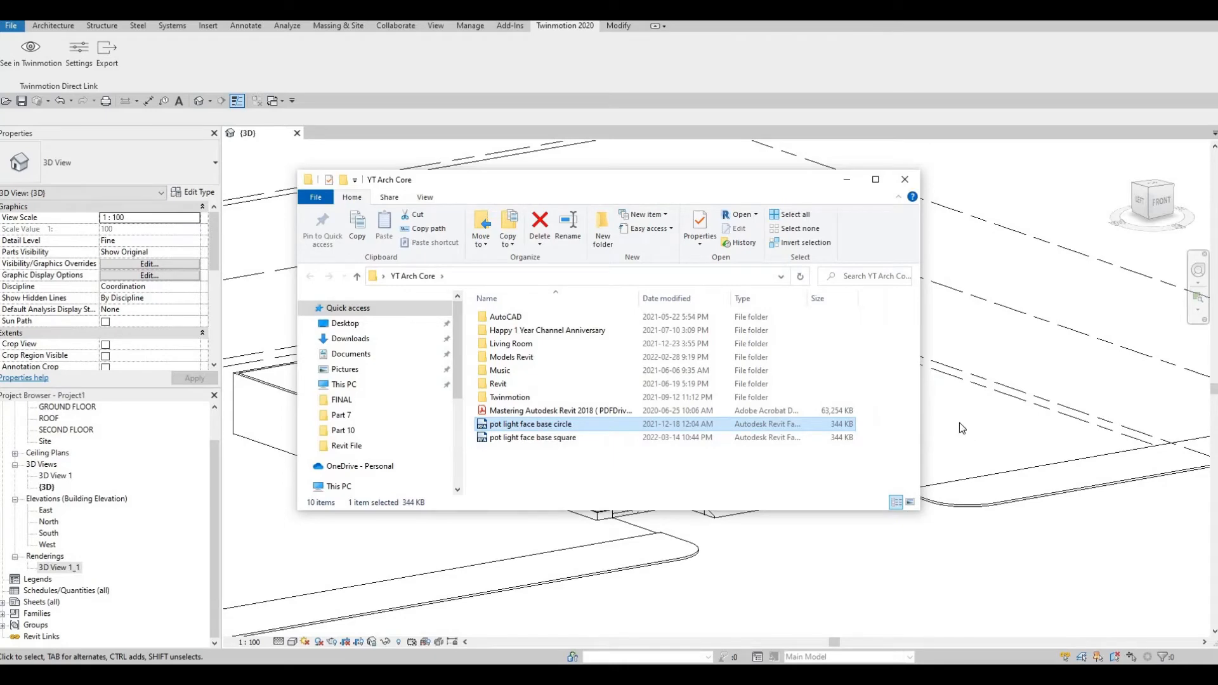
left_click(846, 184)
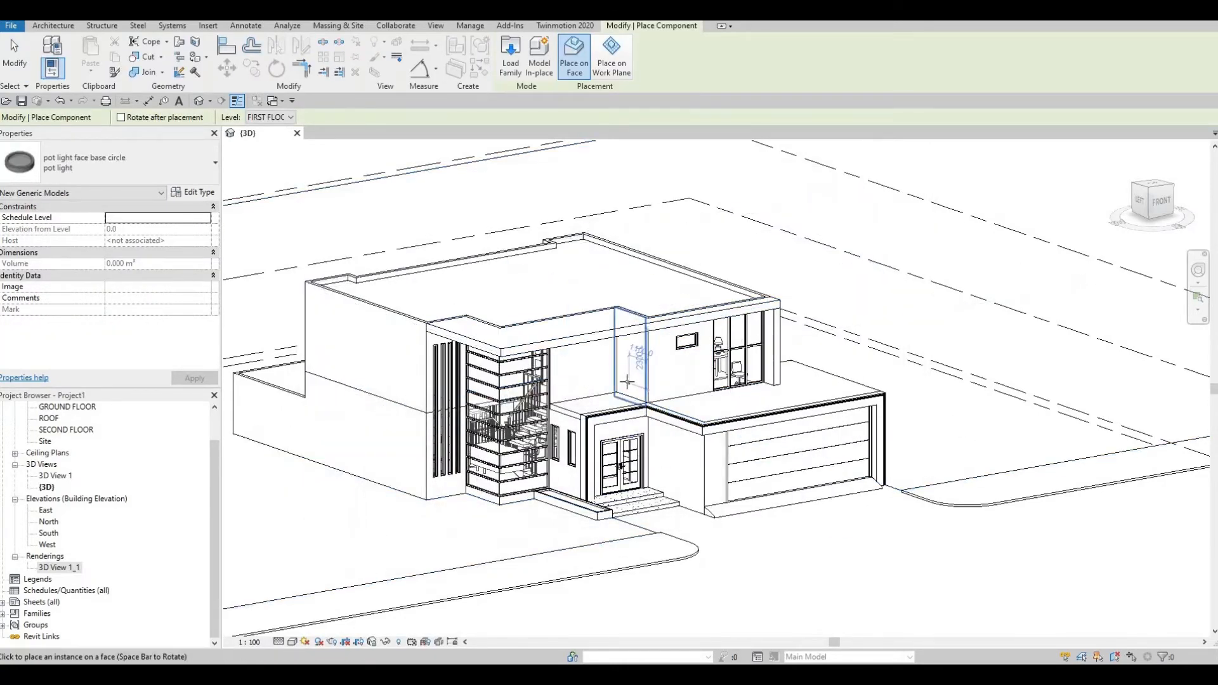
Orbit beneath the house front and place a pot light on the soffit.
scroll(627, 381, "up", 3)
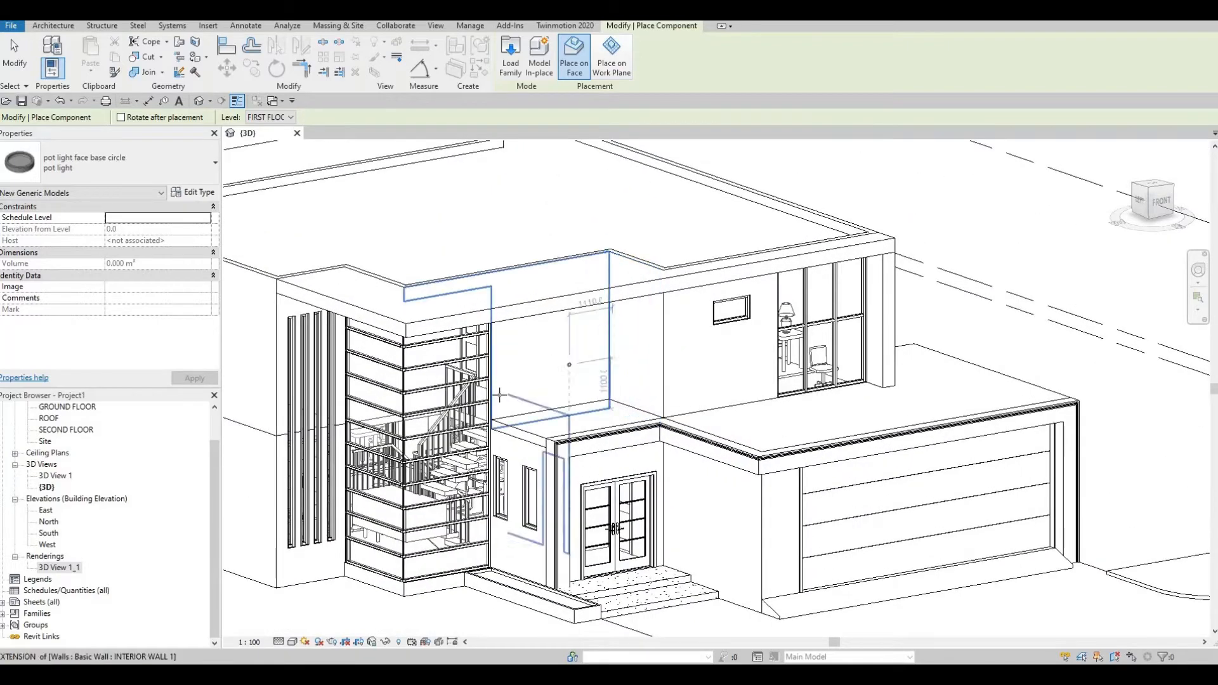
middle_click_drag(509, 390, 498, 230, "shift")
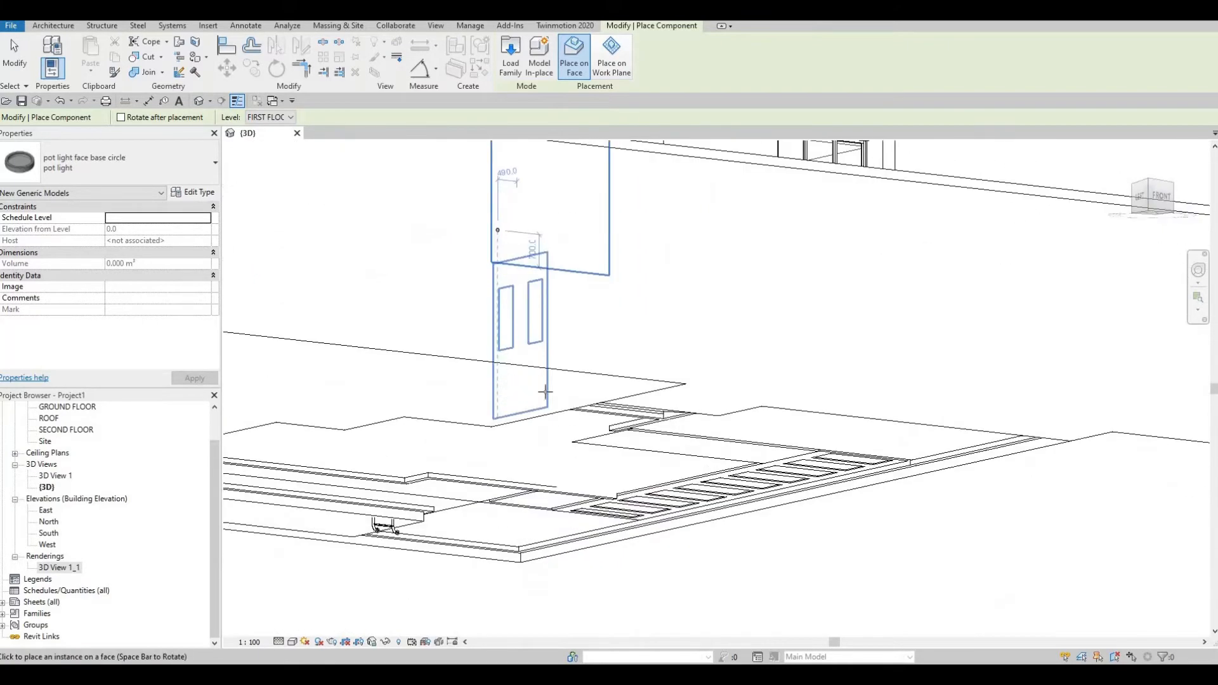
middle_click_drag(546, 391, 524, 344, "shift")
scroll(475, 311, "up", 5)
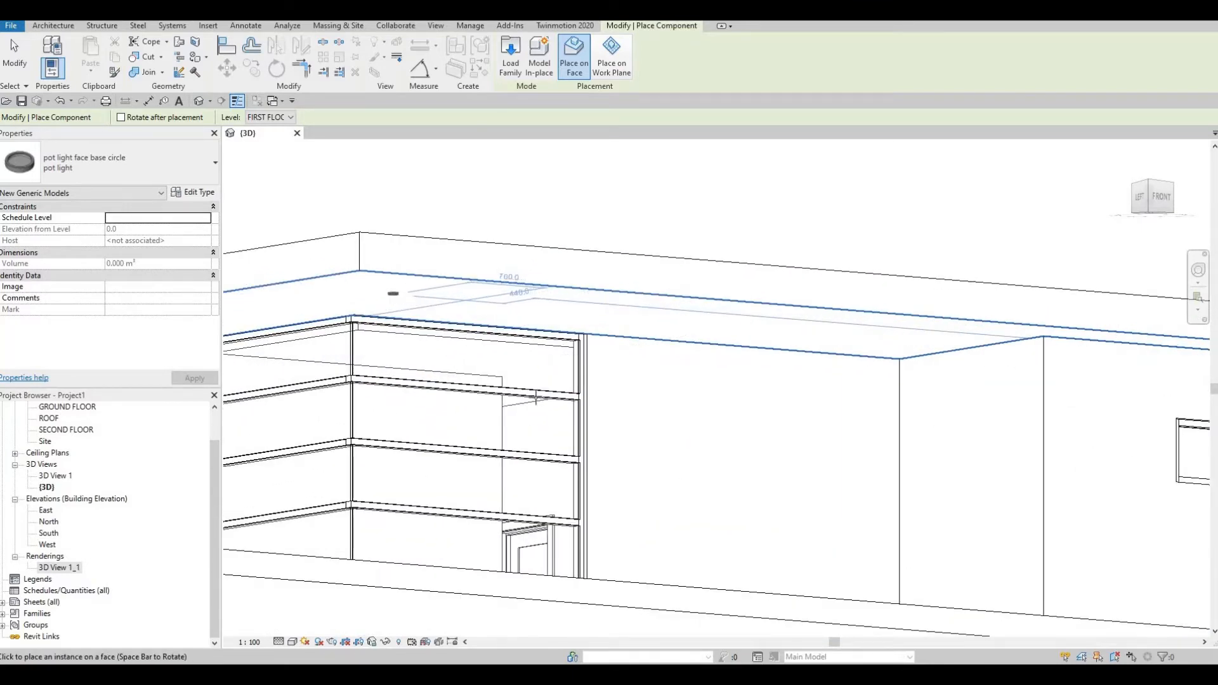
left_click(394, 294)
Place a second pot light on the ceiling face by the upper front wall.
scroll(630, 443, "down", 1)
middle_click_drag(652, 546, 635, 317, "shift")
middle_click_drag(638, 355, 609, 429, "shift")
scroll(653, 406, "up", 2)
scroll(638, 409, "up", 5)
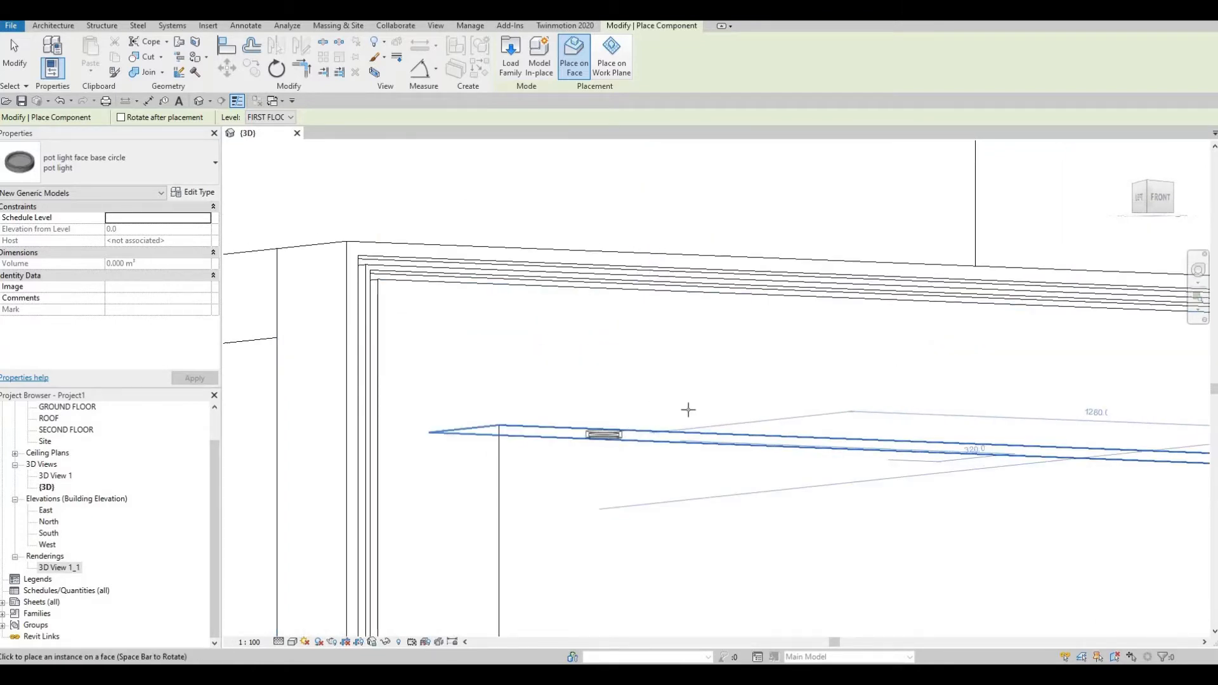
middle_click_drag(688, 409, 380, 339, "shift")
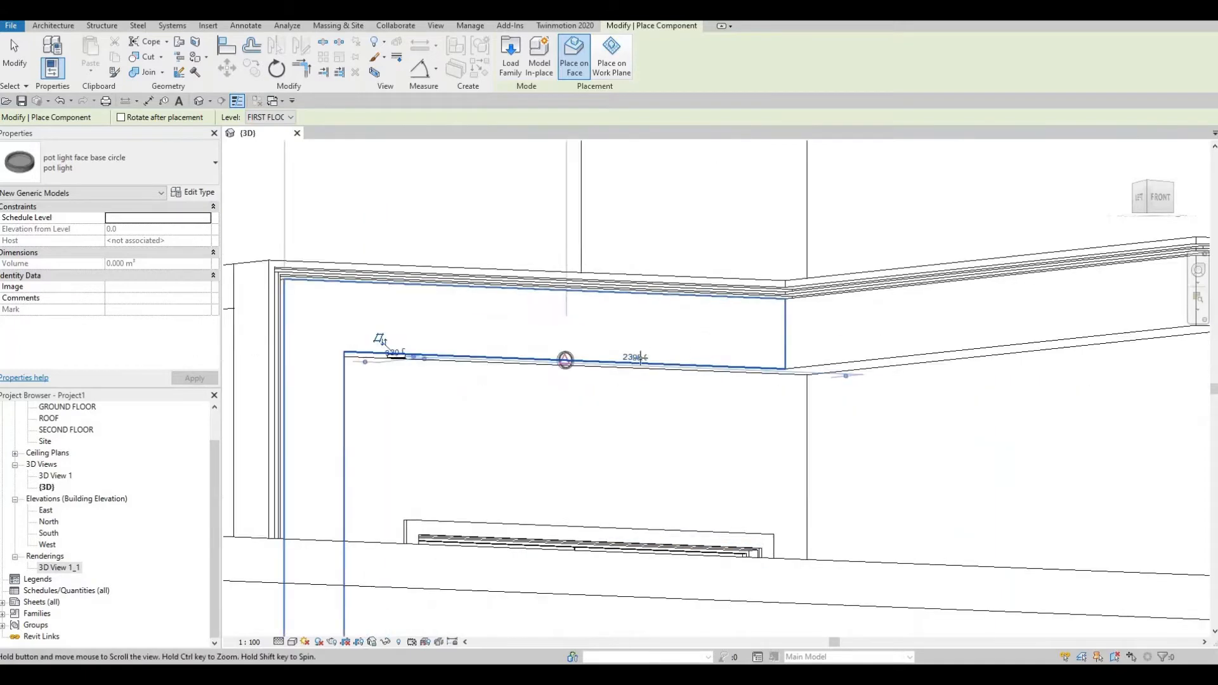
middle_click_drag(640, 359, 523, 347)
scroll(523, 347, "down", 1)
scroll(669, 392, "down", 1)
middle_click_drag(546, 389, 577, 393)
scroll(578, 394, "down", 2)
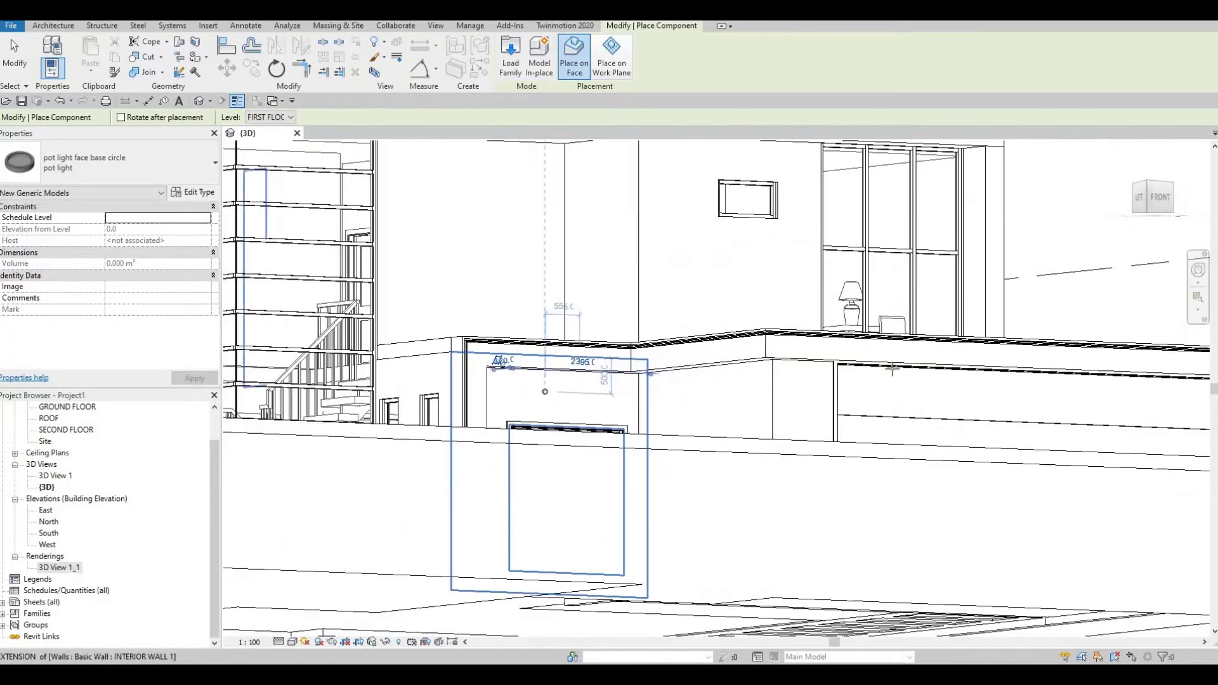
scroll(965, 371, "down", 2)
middle_click_drag(784, 254, 780, 283)
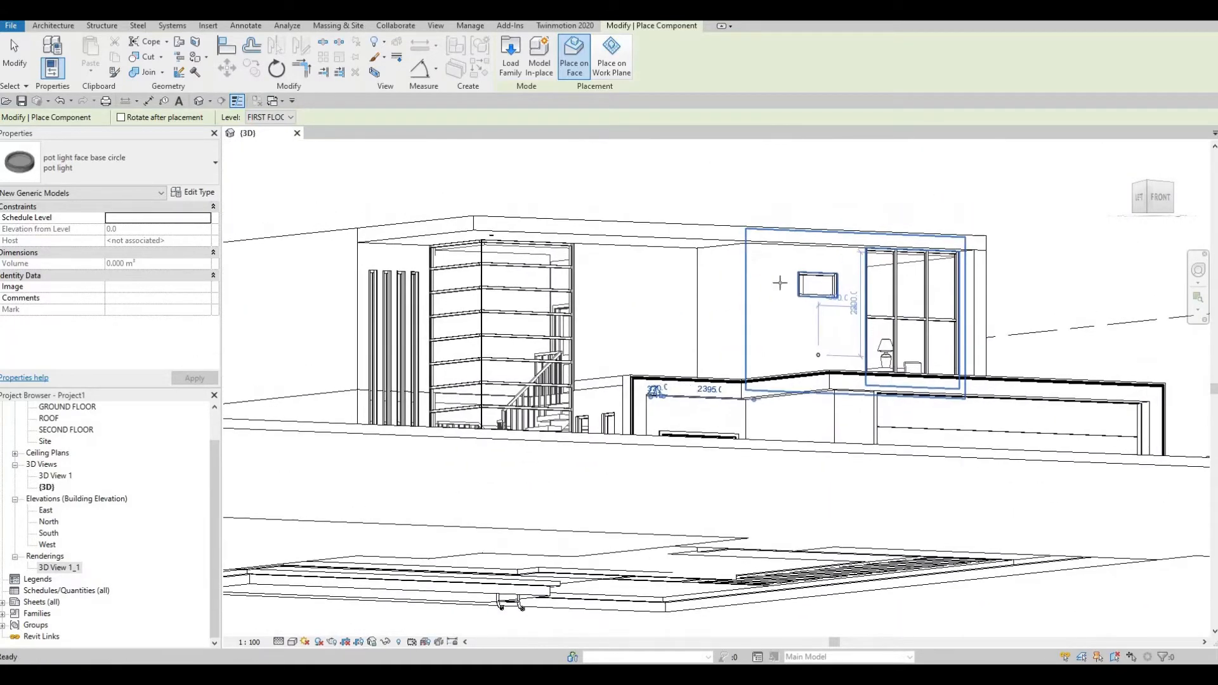
scroll(780, 282, "up", 4)
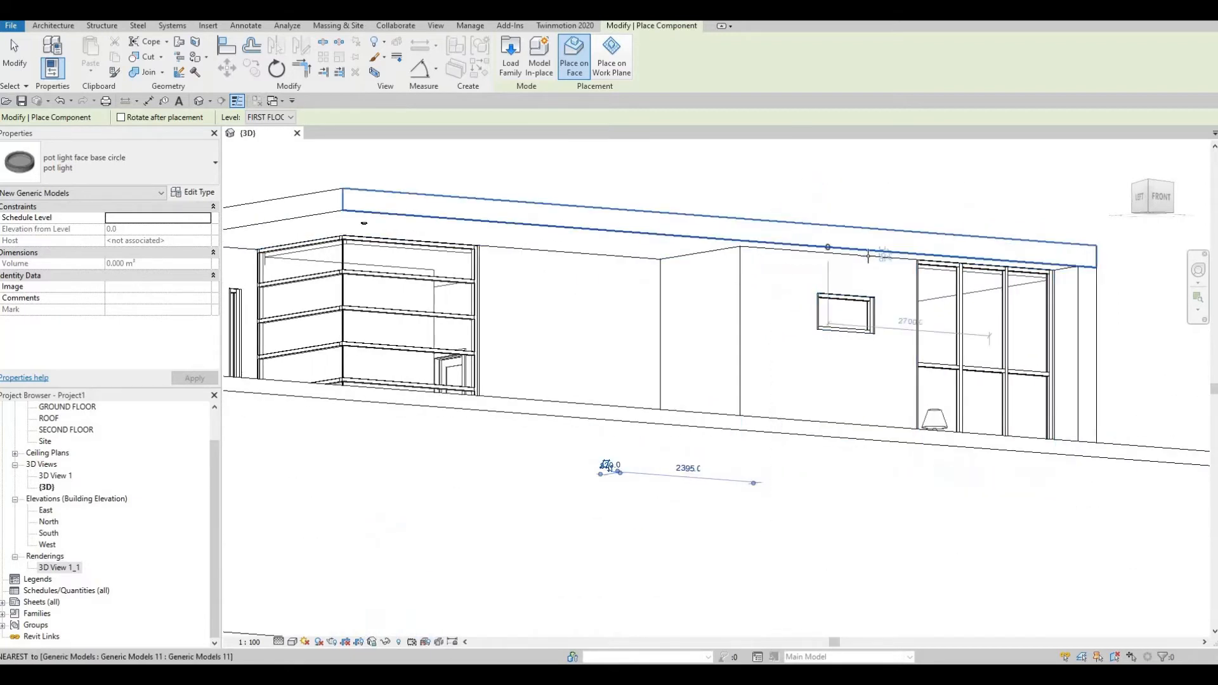
scroll(868, 256, "up", 3)
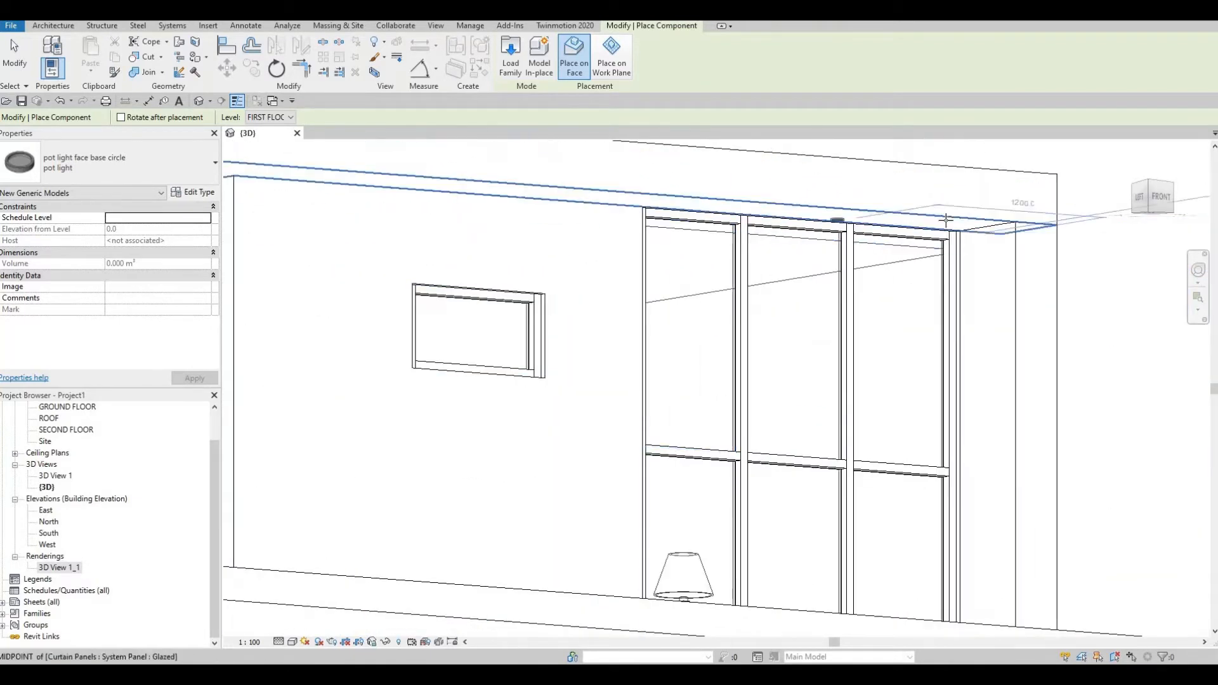
scroll(946, 220, "up", 2)
left_click(946, 224)
Reframe the full house at an angled view and end pot light placement.
middle_click_drag(350, 400, 531, 345)
scroll(531, 344, "down", 3)
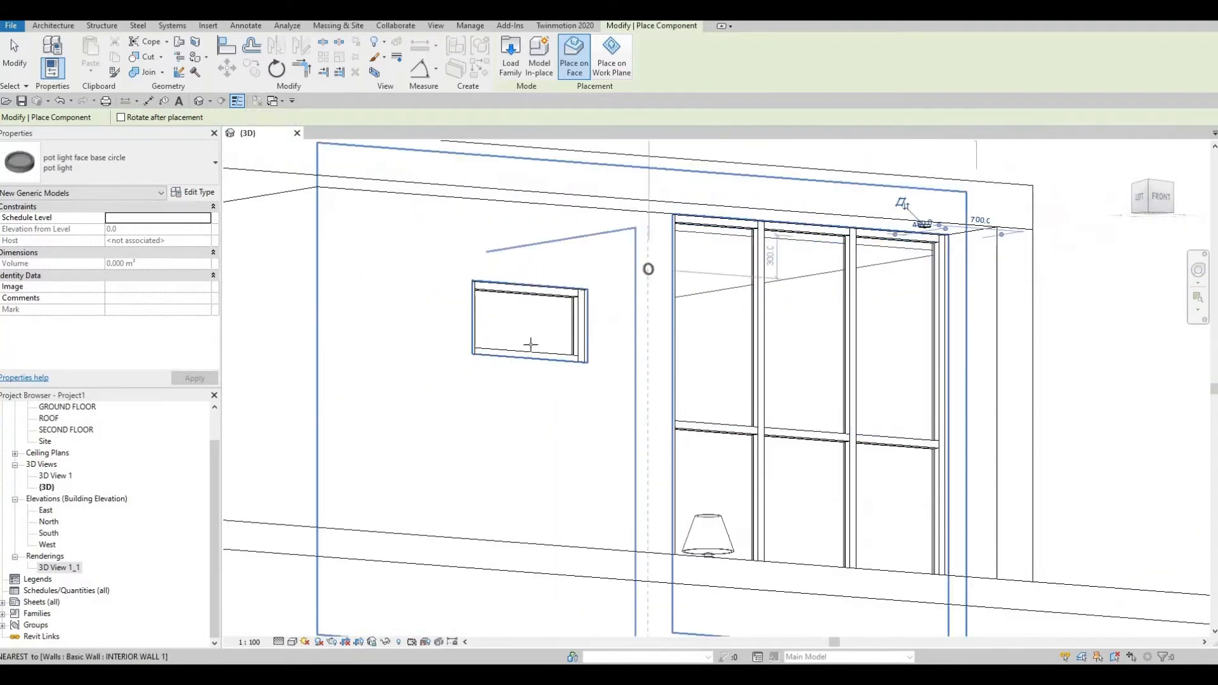
scroll(531, 345, "down", 6)
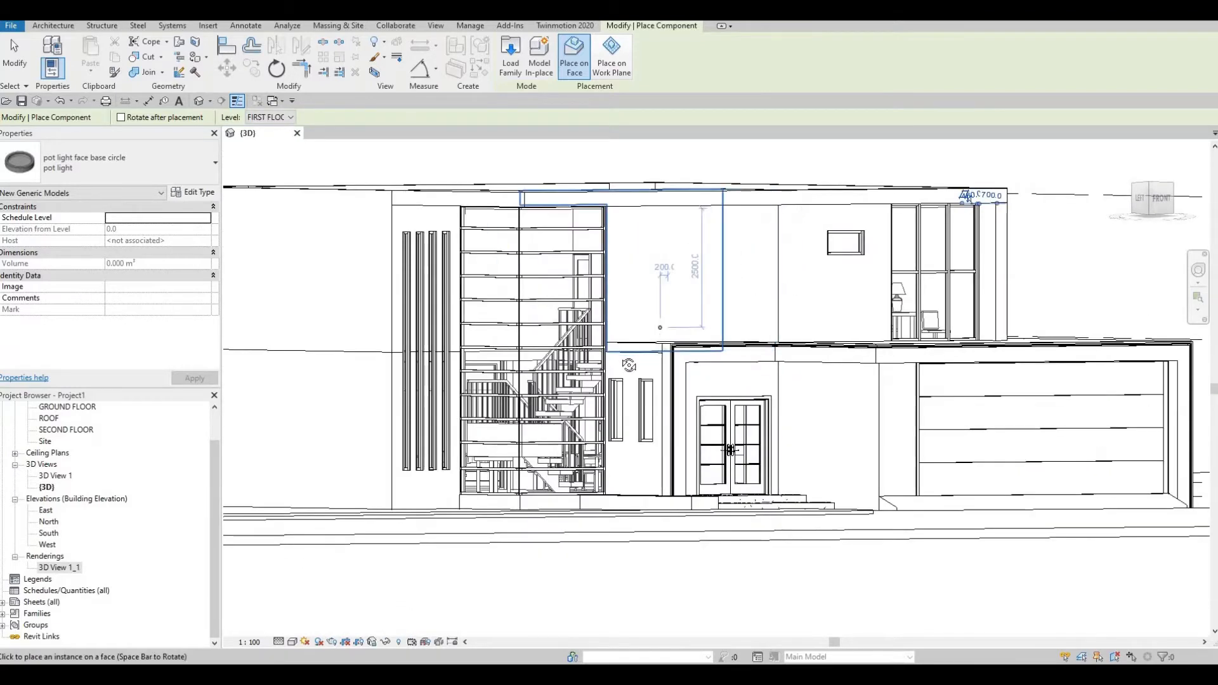
middle_click_drag(629, 365, 633, 330, "shift")
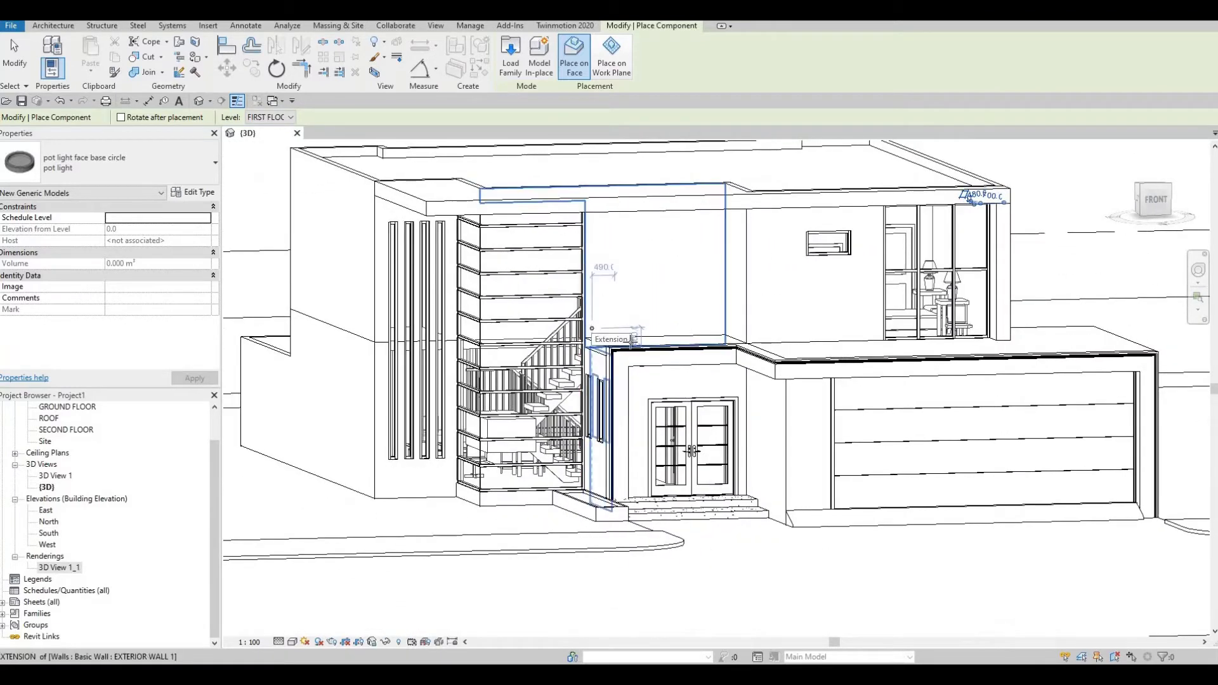
middle_click_drag(819, 335, 817, 345)
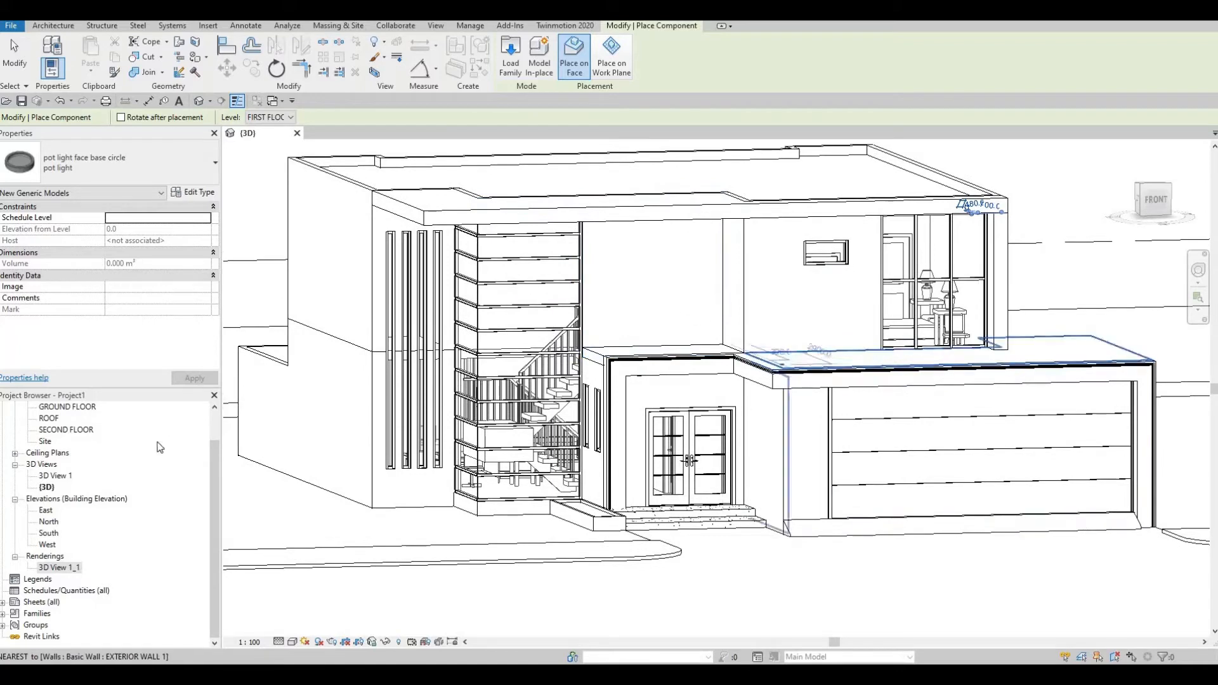
left_click(14, 464)
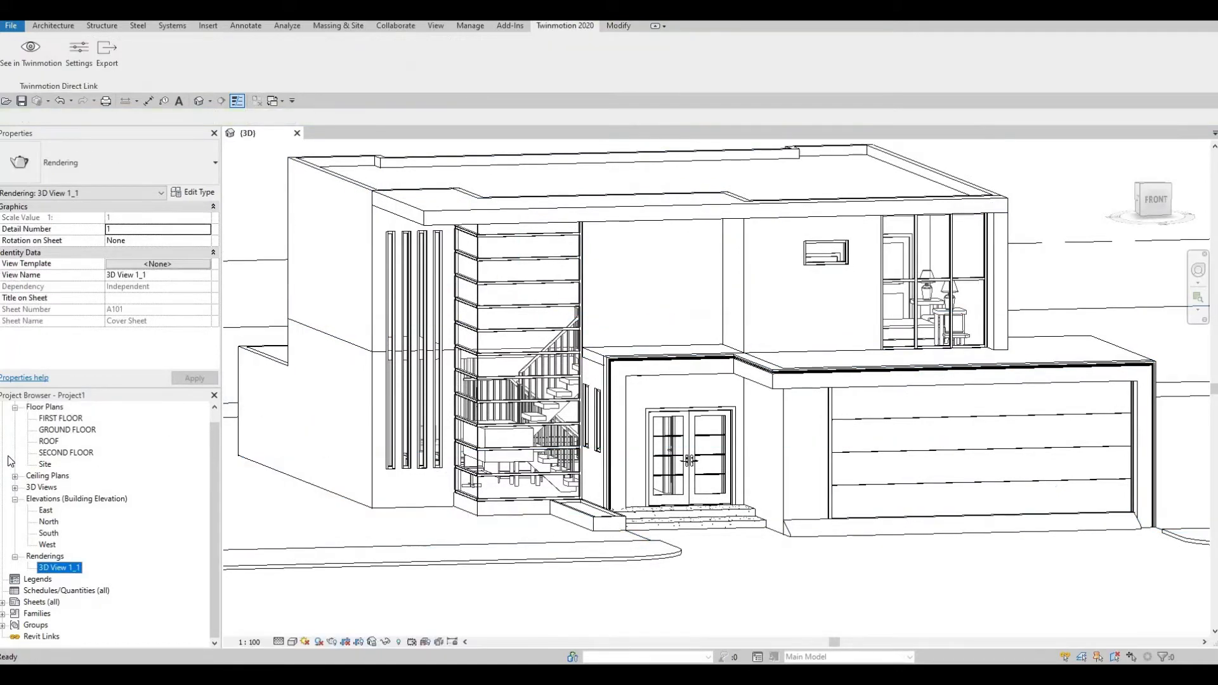
Collapse Floor Plans and open the FIRST FLOOR, then GROUND FLOOR ceiling plans.
left_click(15, 409)
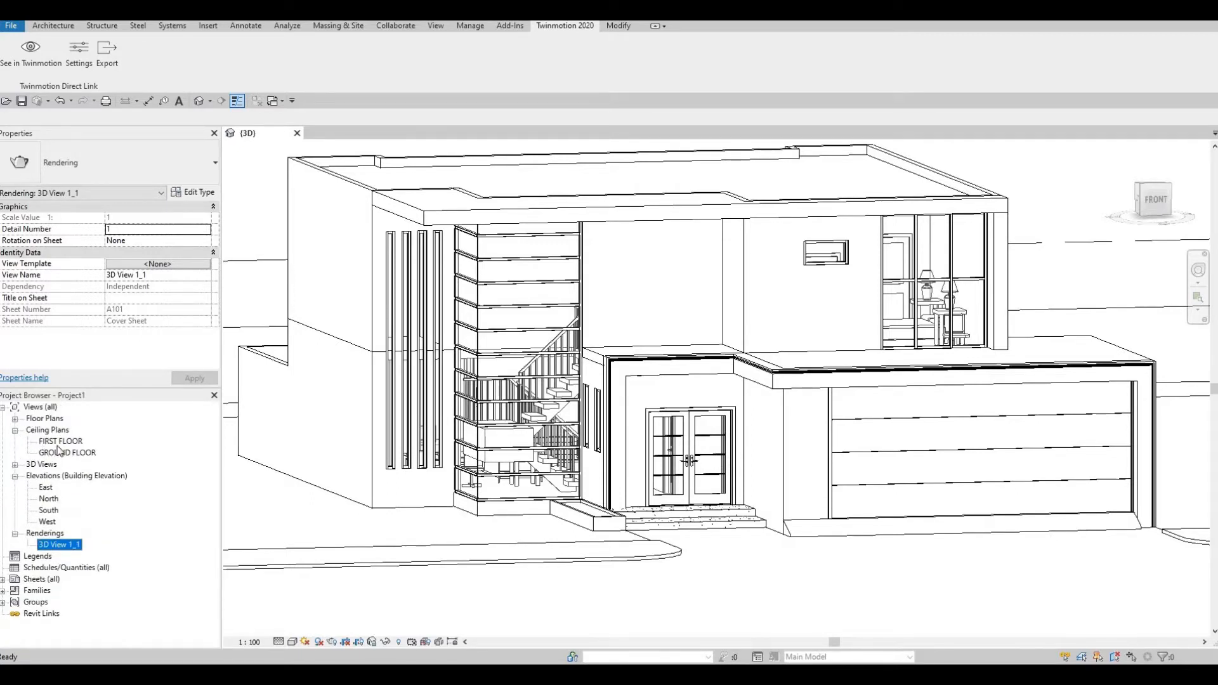
double_click(62, 441)
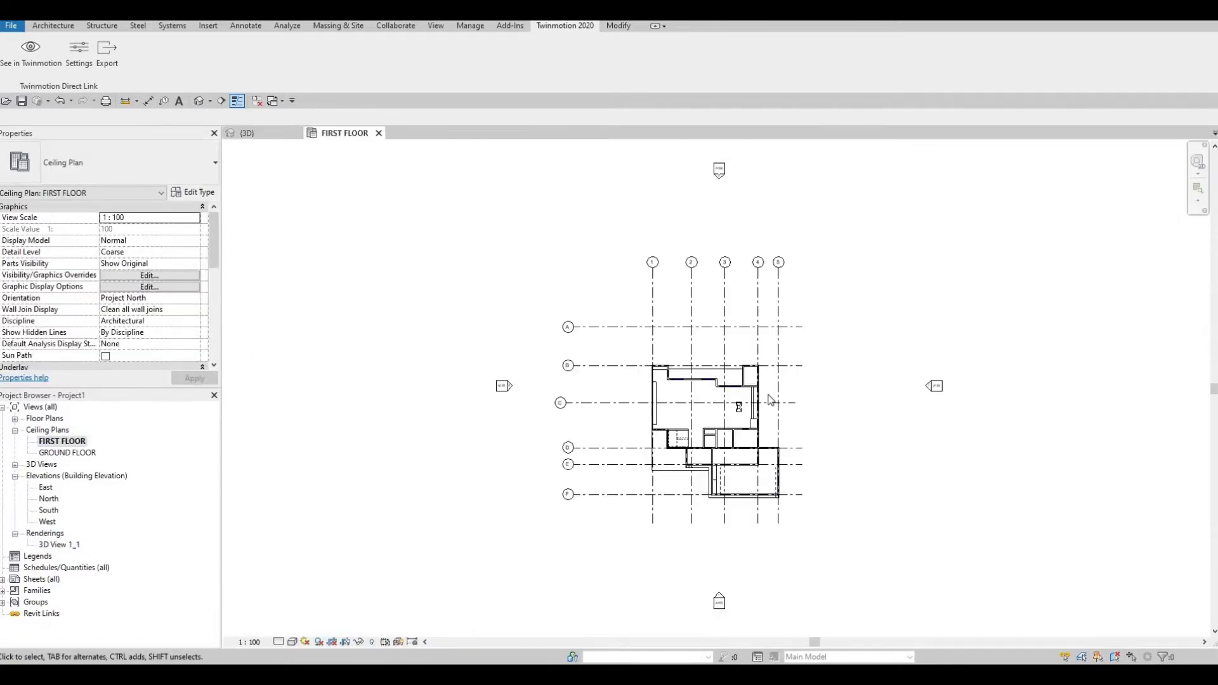
scroll(691, 367, "up", 5)
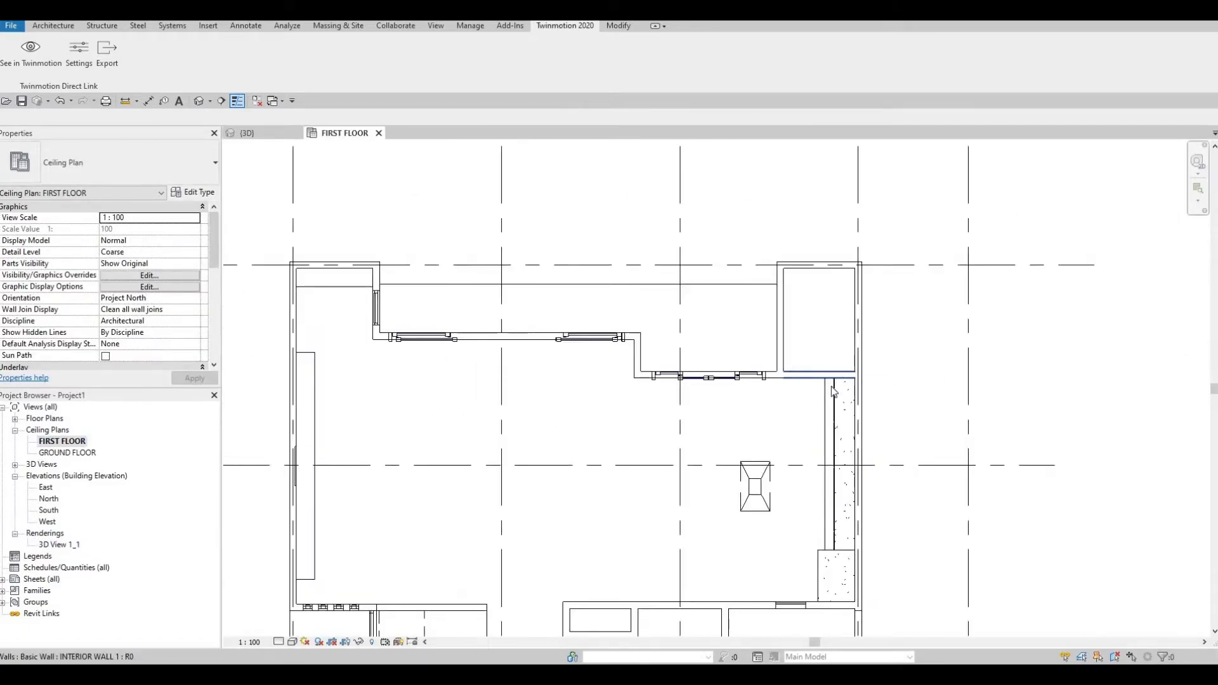
middle_click_drag(812, 431, 790, 344)
scroll(789, 345, "down", 1)
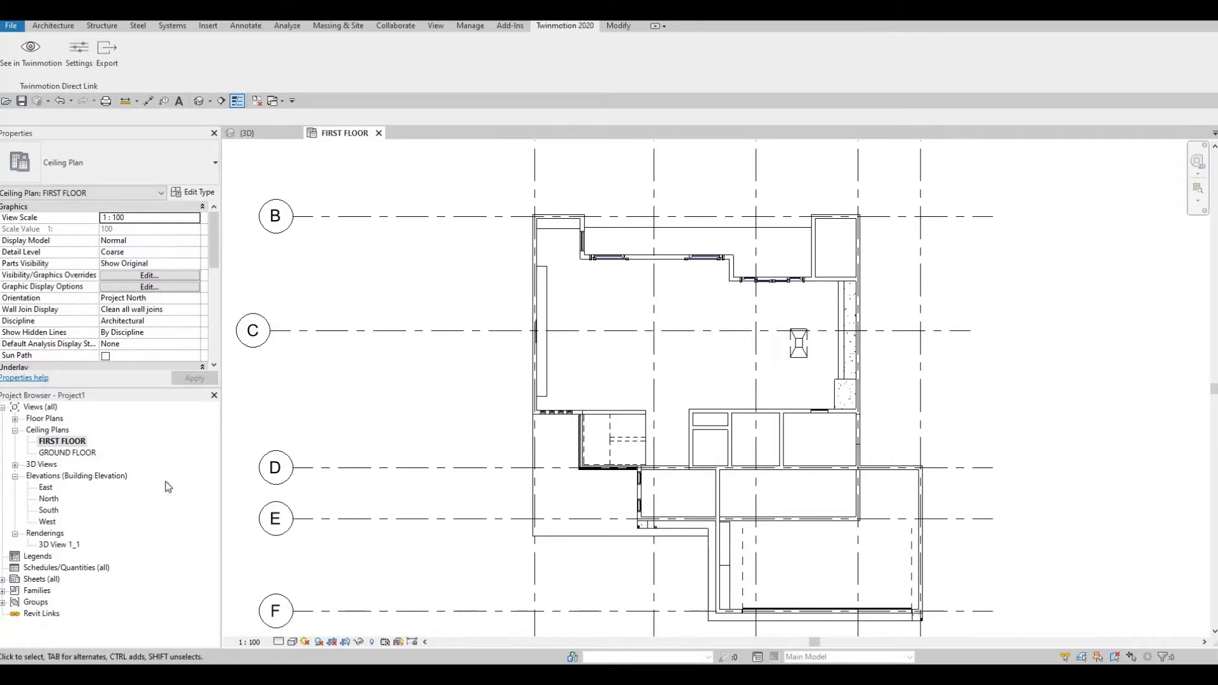
double_click(67, 452)
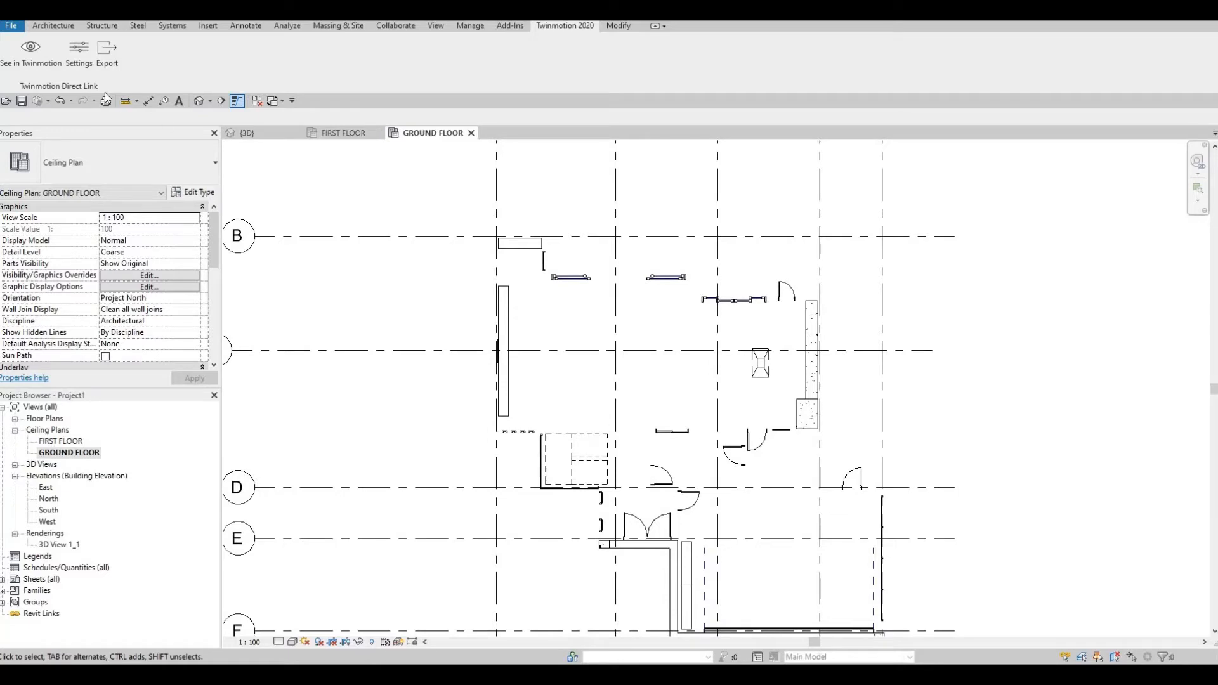
left_click(437, 27)
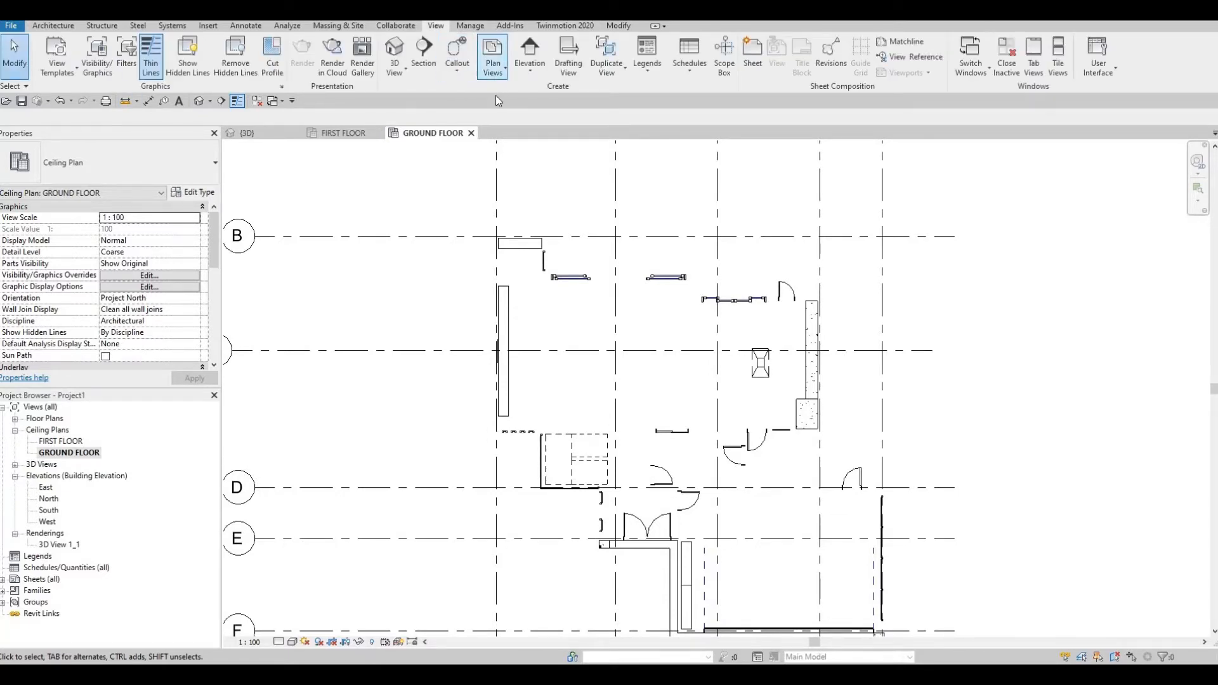
Create new reflected ceiling plans for the ROOF and SECOND FLOOR levels.
left_click(494, 71)
left_click(520, 119)
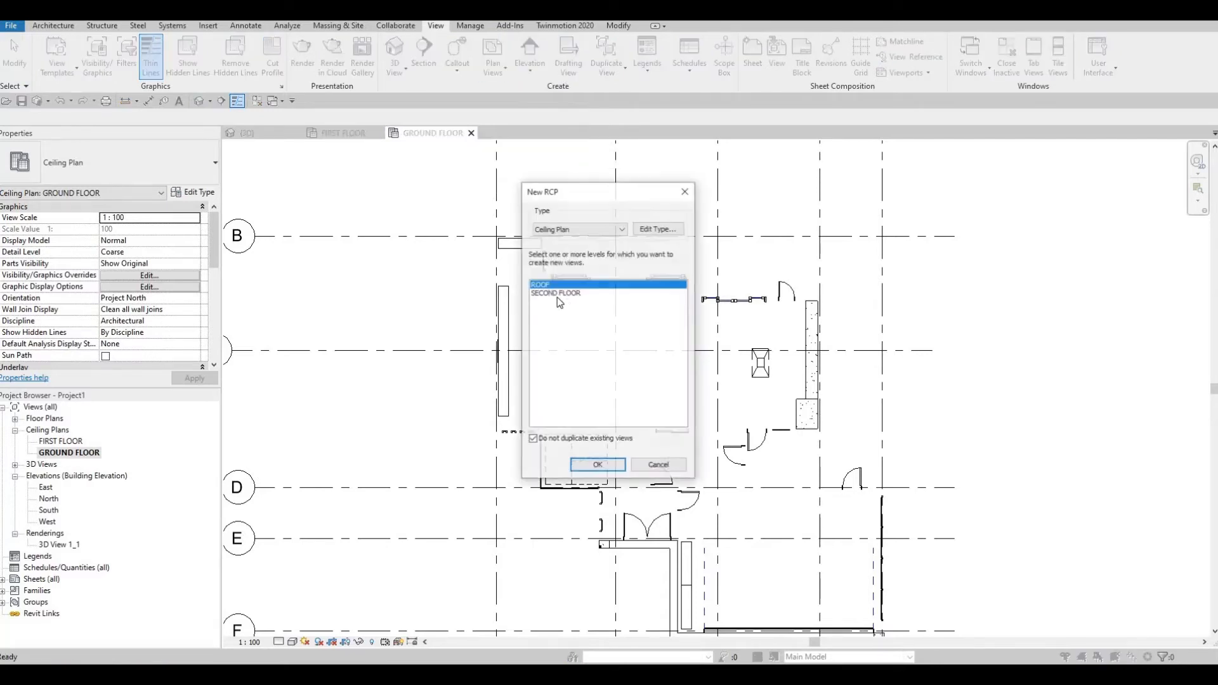
left_click(551, 294, "shift")
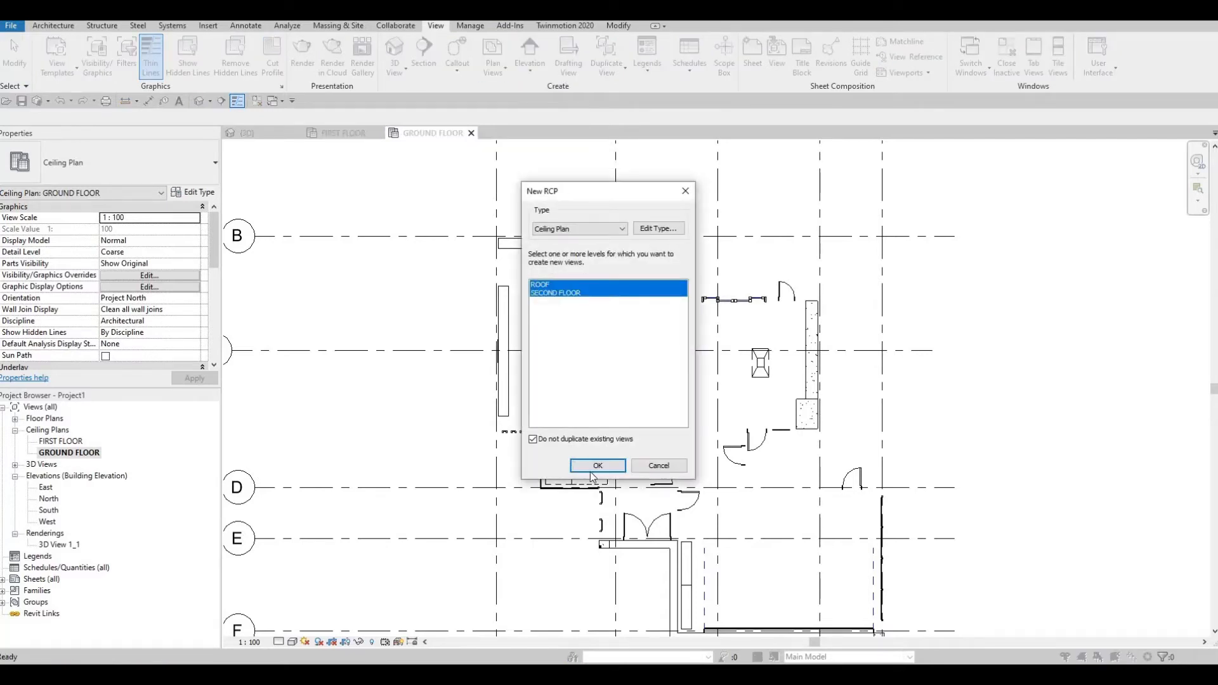
left_click(598, 465)
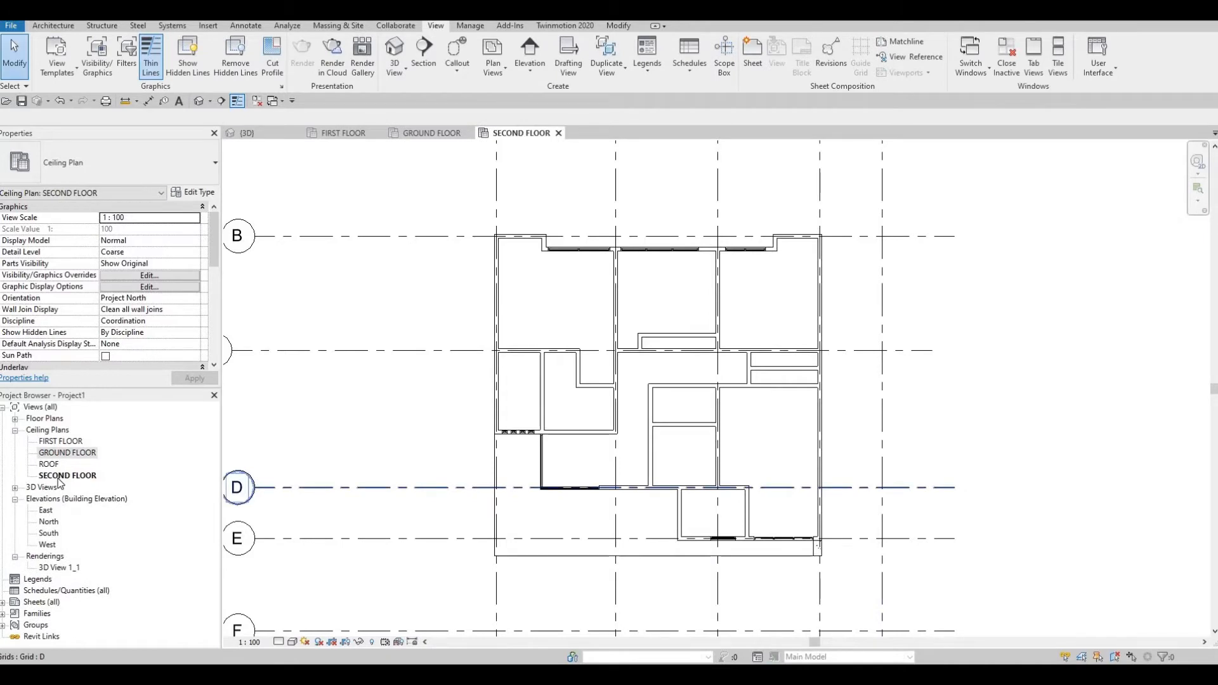
Open the SECOND FLOOR ceiling plan and expand Floor Plans in the Project Browser.
left_click(58, 477)
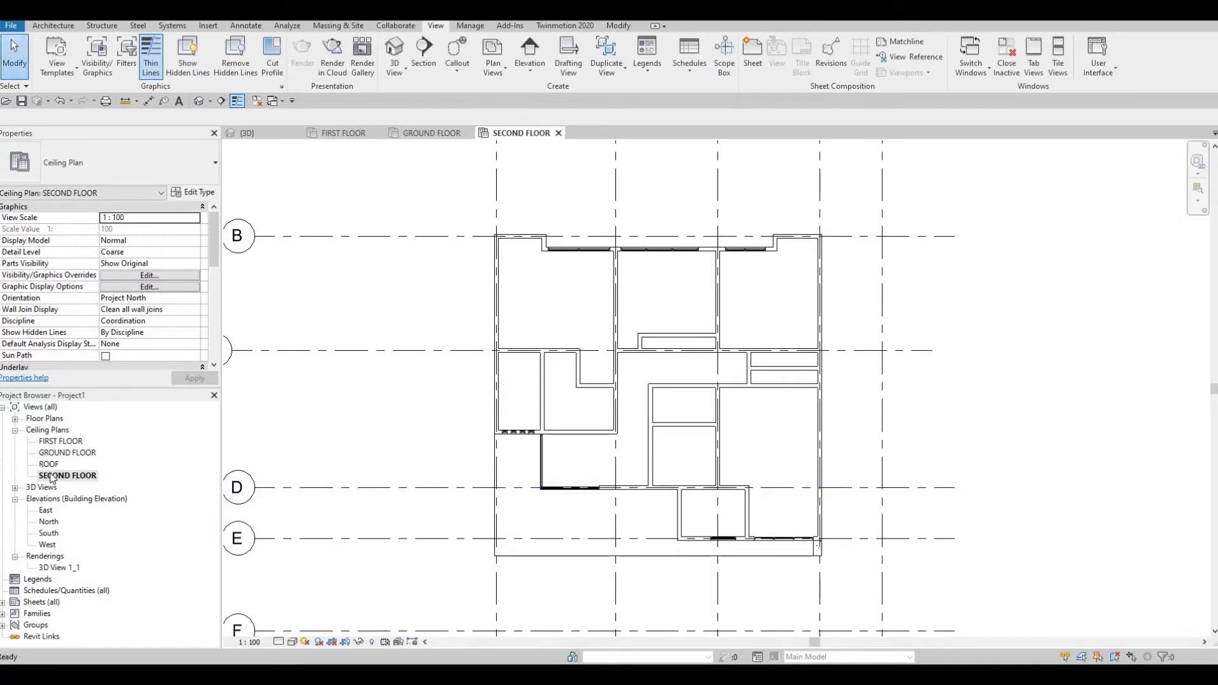
middle_click_drag(708, 210, 687, 251)
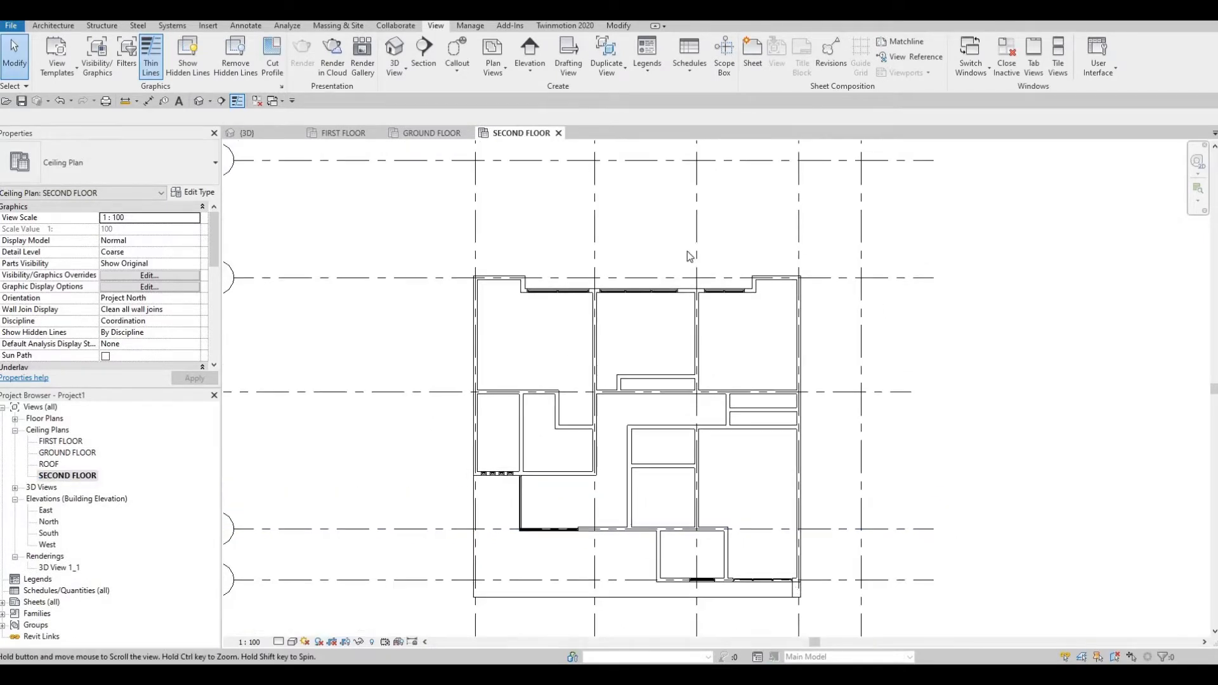
scroll(687, 251, "up", 1)
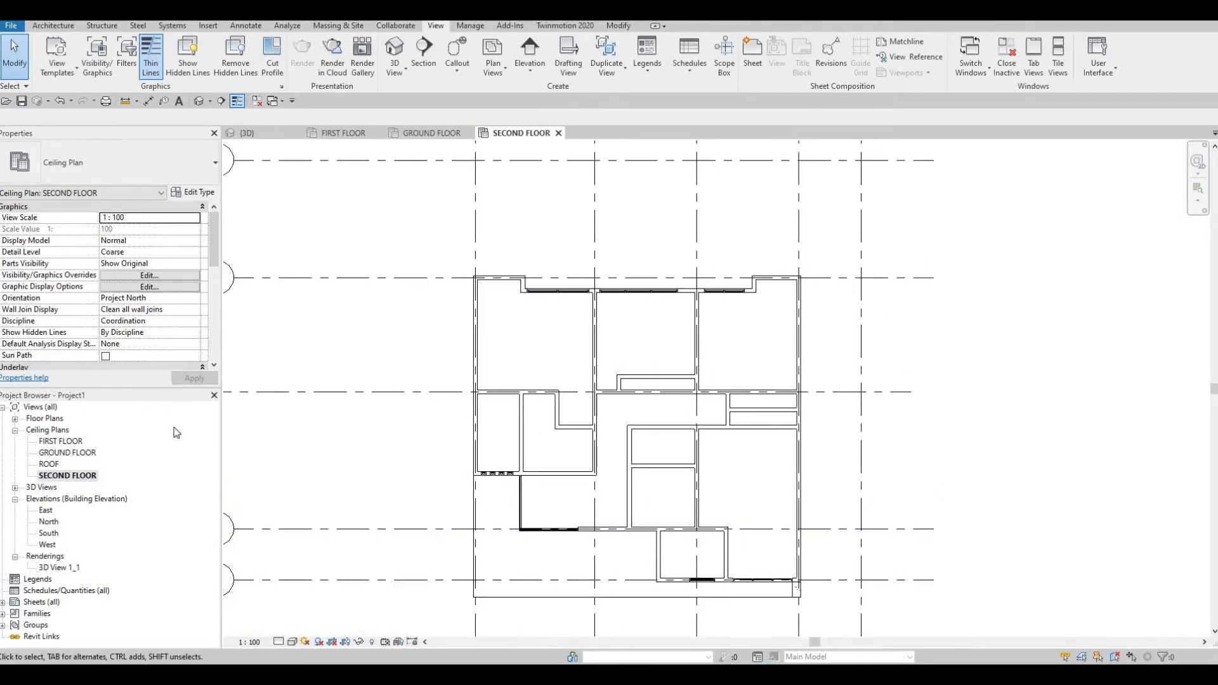
left_click(15, 431)
left_click(15, 420)
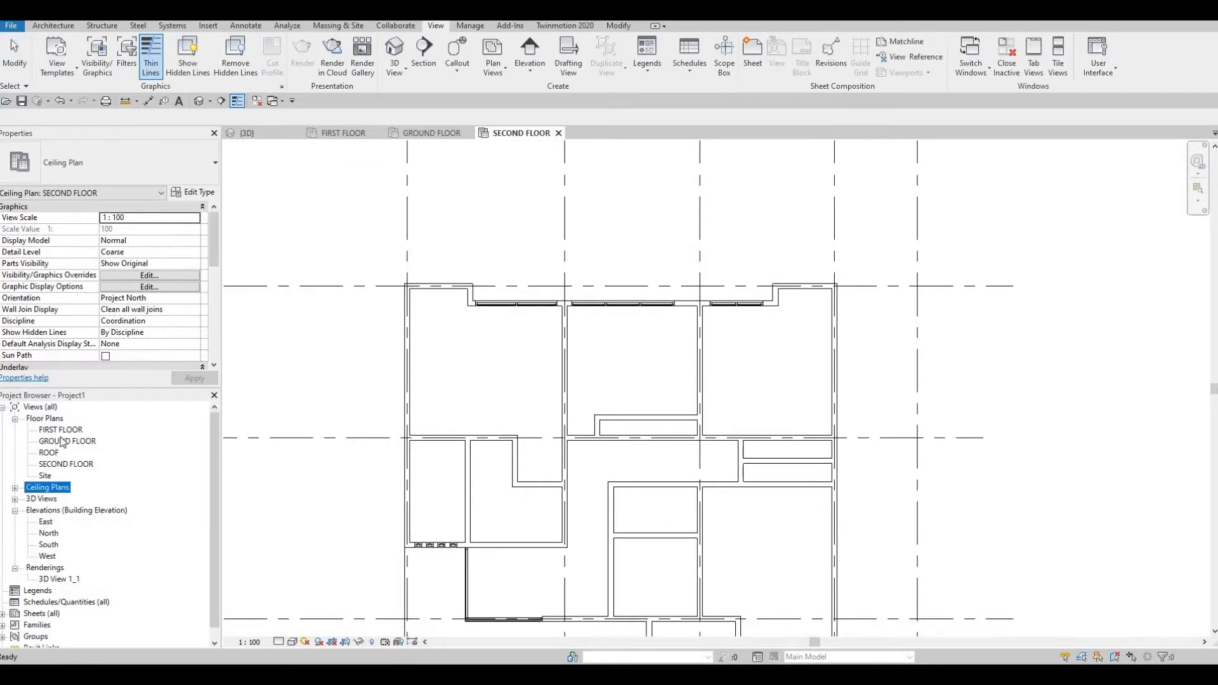
Open the FIRST FLOOR and SECOND FLOOR floor plans.
double_click(61, 431)
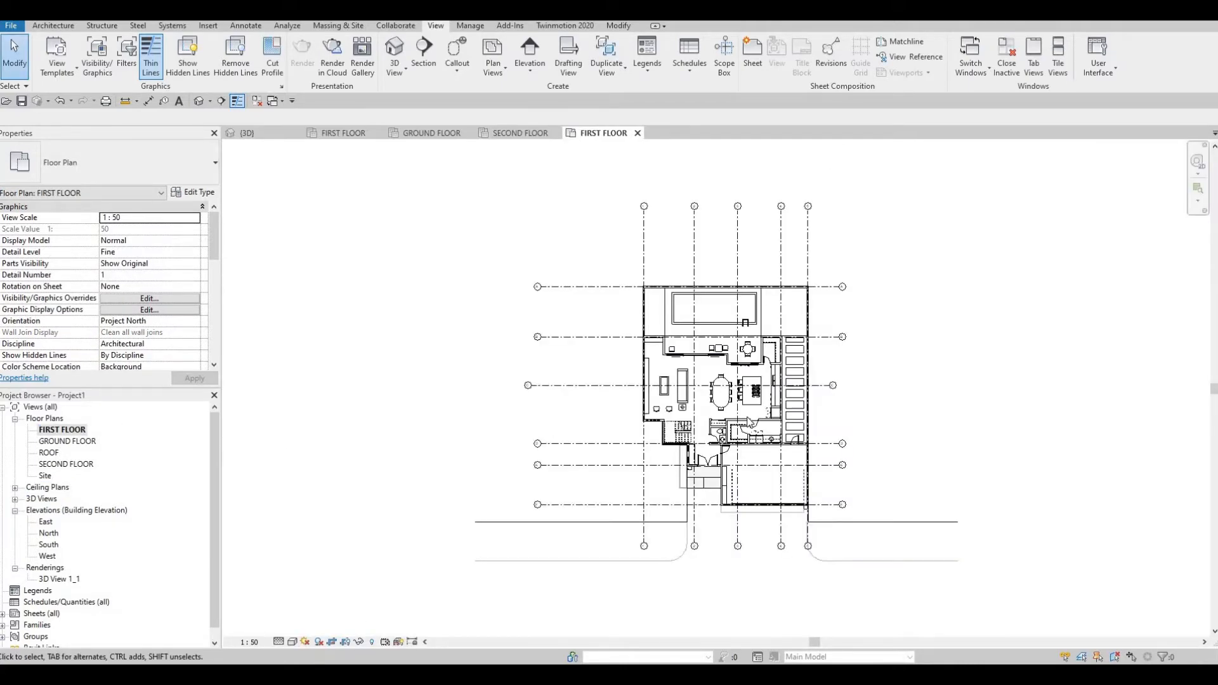
scroll(639, 509, "up", 8)
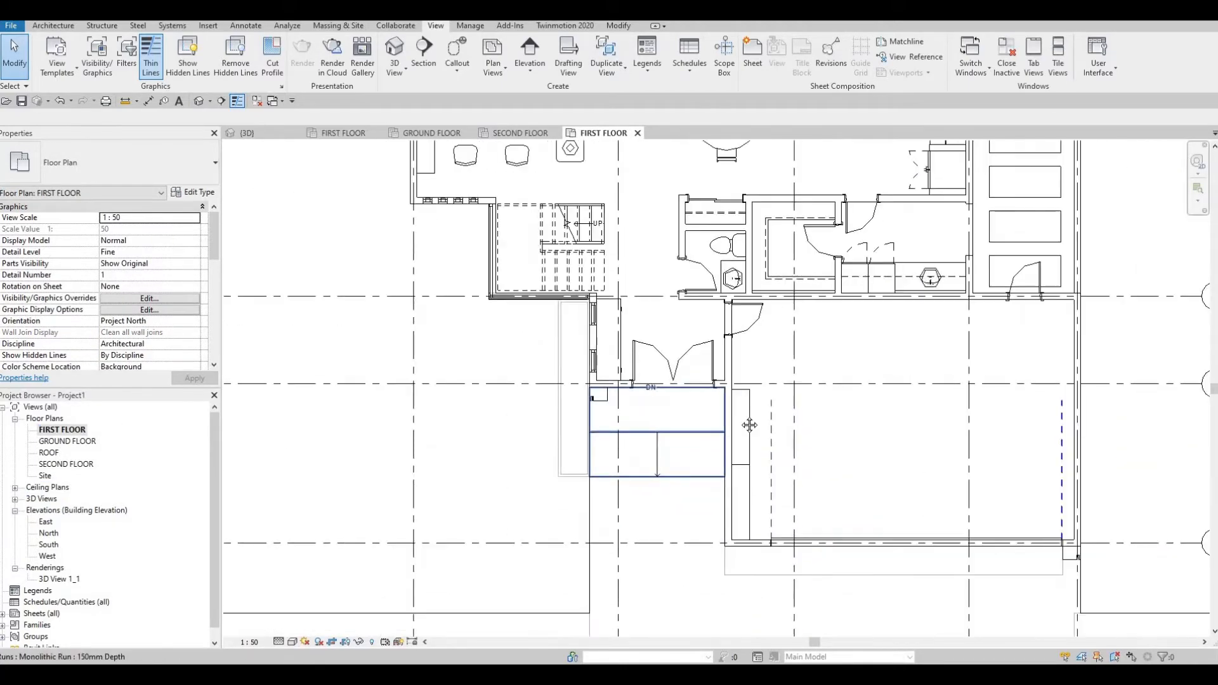
scroll(454, 292, "down", 3)
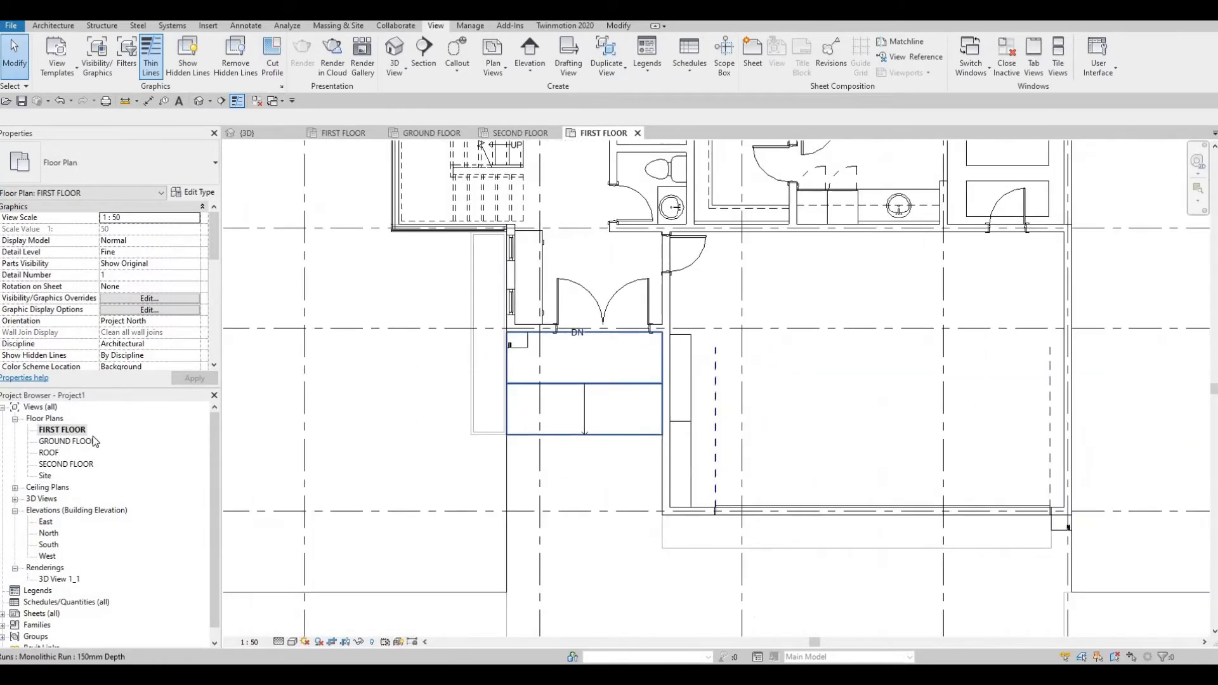
double_click(66, 465)
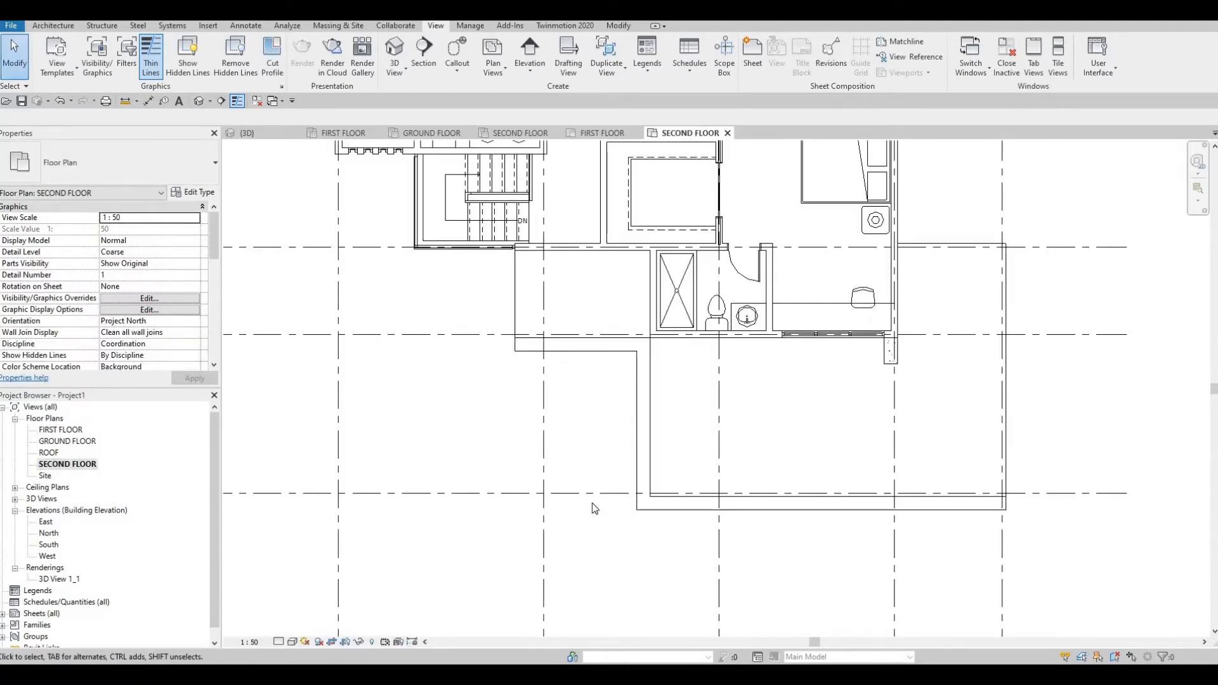
scroll(630, 504, "down", 3)
scroll(635, 469, "up", 5)
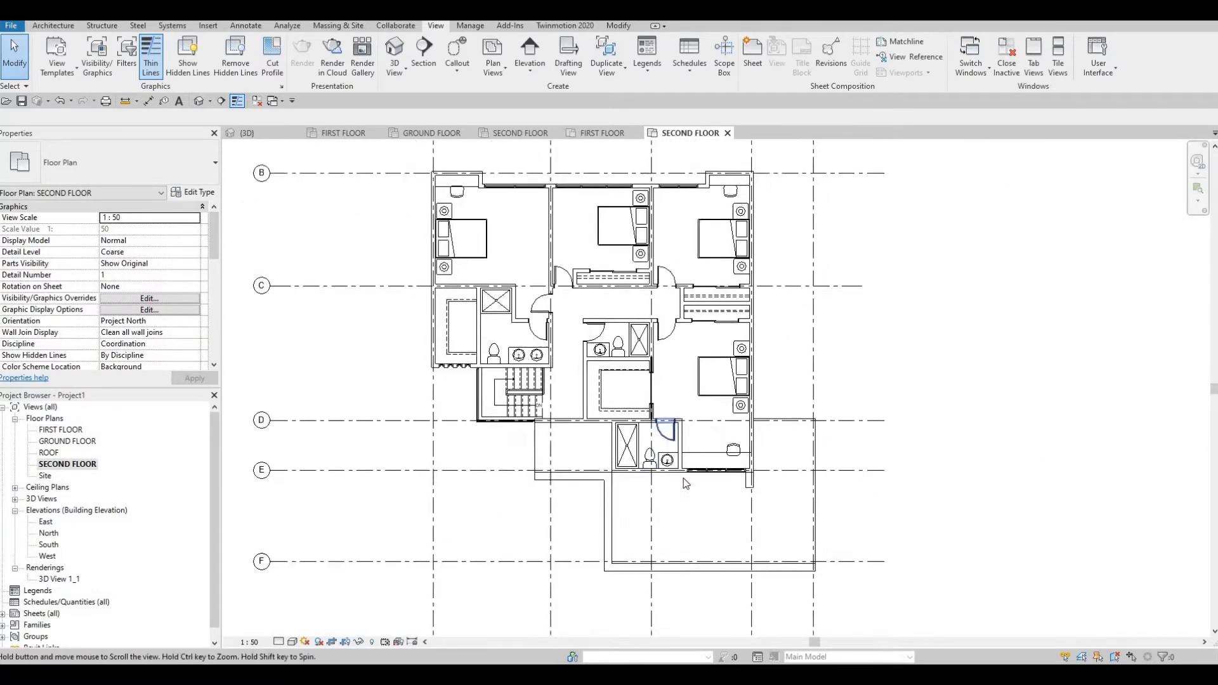
Open the FIRST FLOOR ceiling plan and zoom in on the pot light by the wall.
left_click(19, 489)
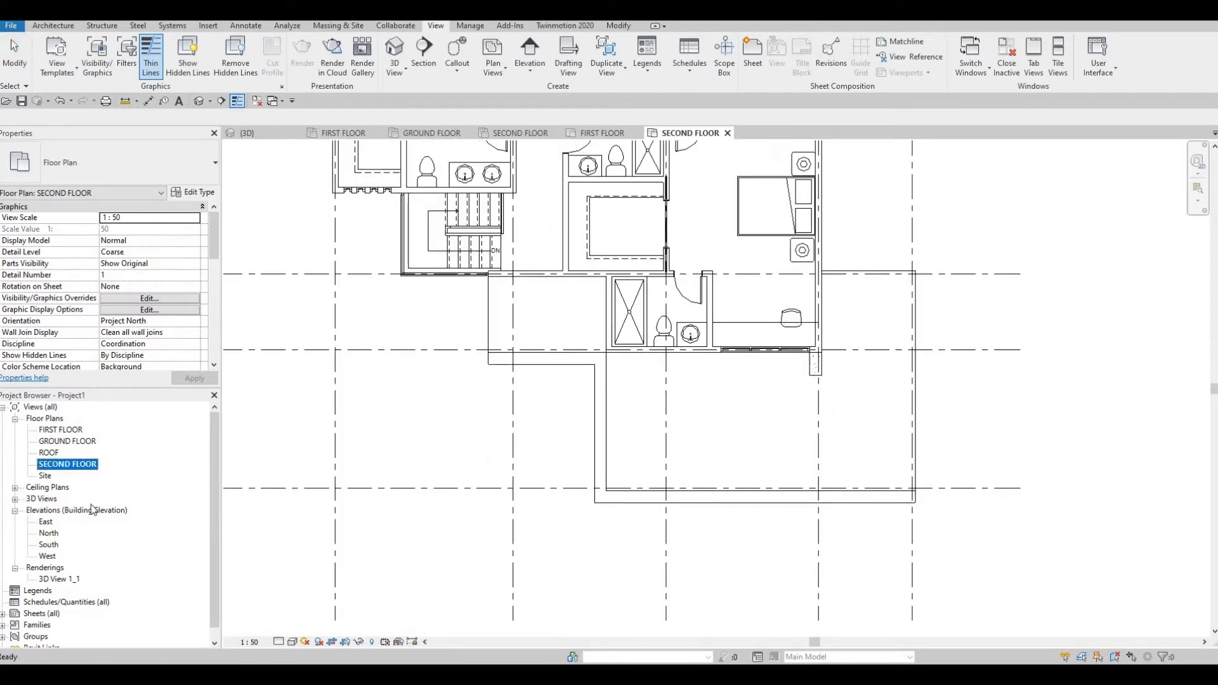
double_click(63, 499)
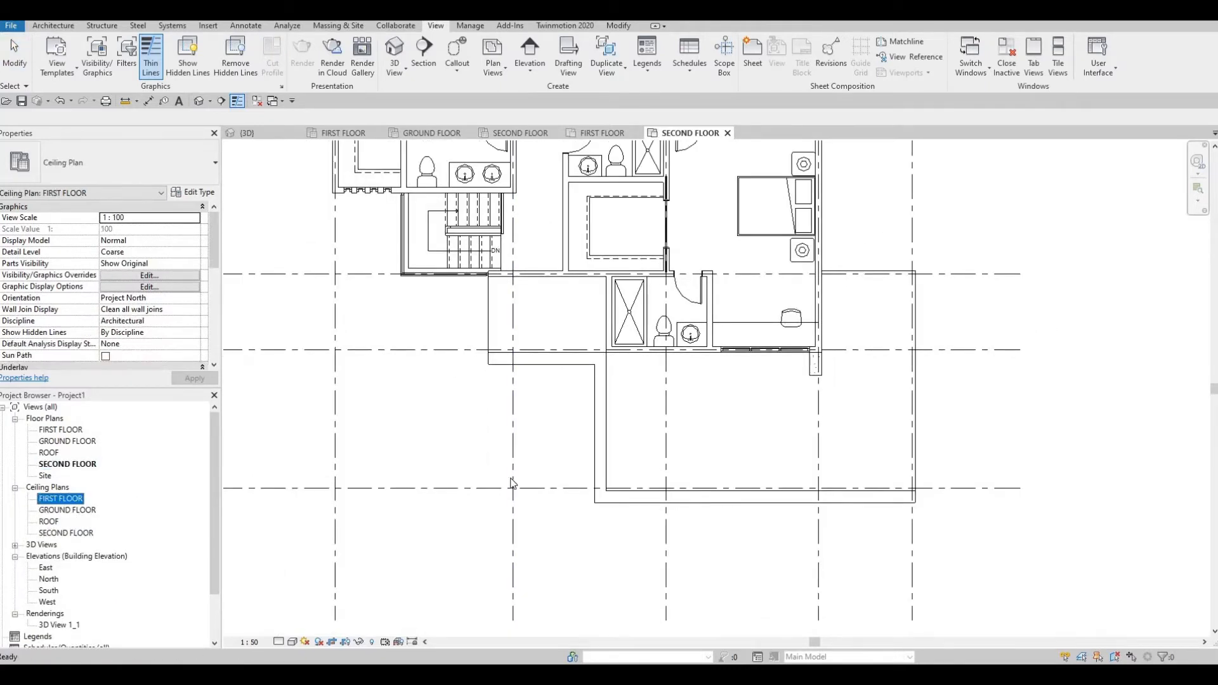
scroll(586, 475, "up", 7)
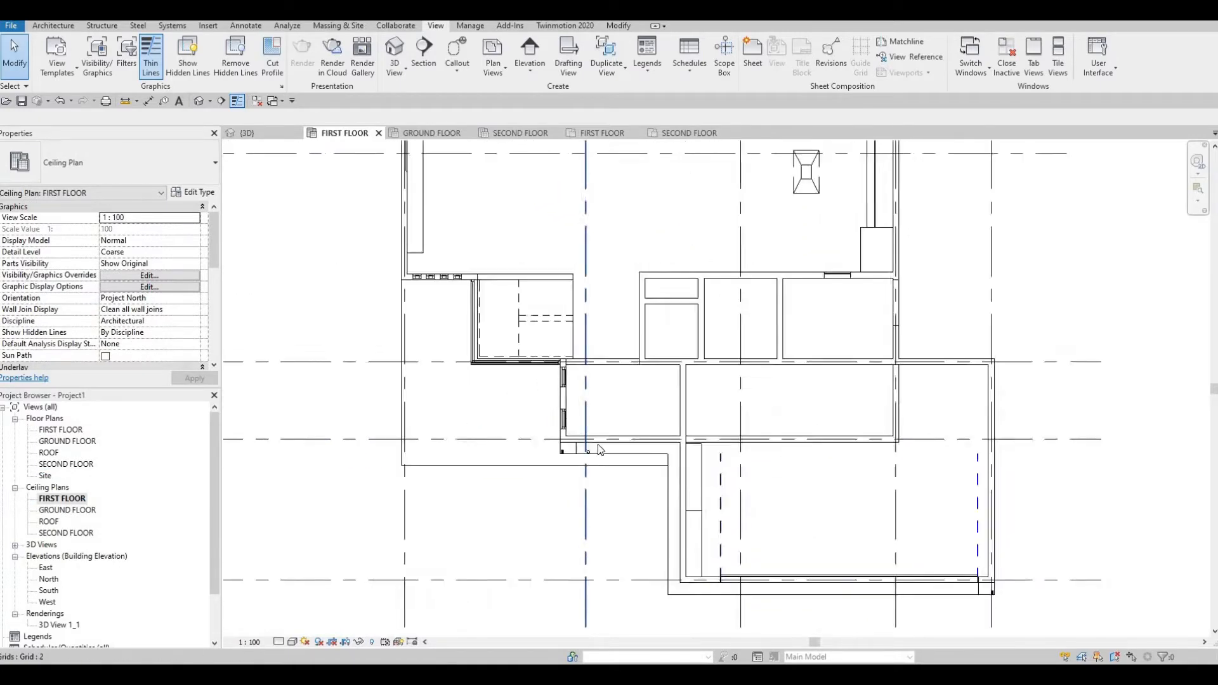
scroll(587, 440, "up", 3)
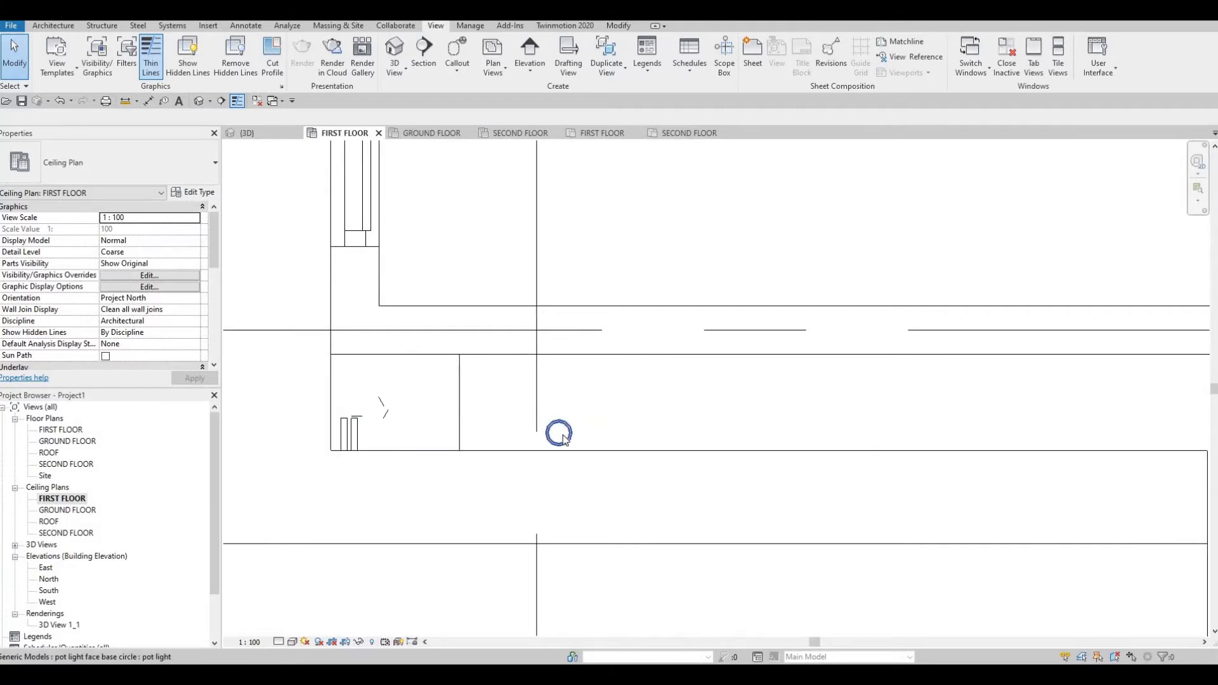
Move the pot light onto grid line 2 near the wall and clear the selection.
left_click(566, 432)
left_click_drag(564, 432, 544, 406)
left_click_drag(481, 378, 491, 371)
scroll(492, 371, "down", 4)
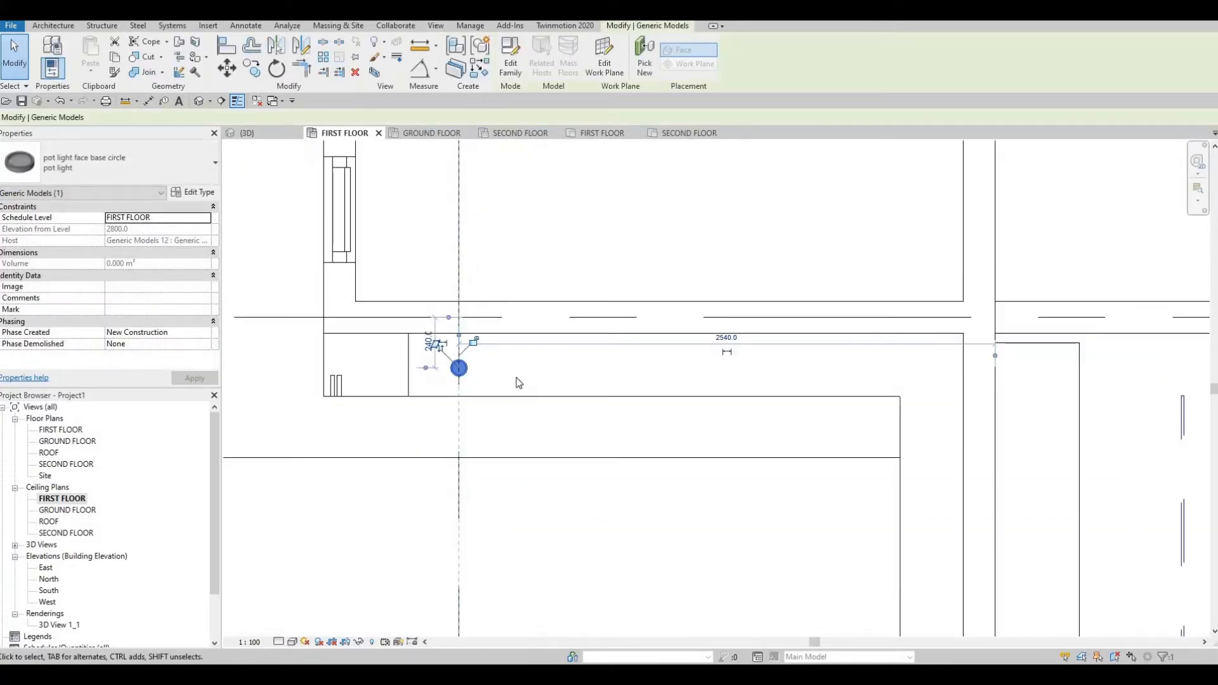
scroll(665, 370, "up", 2)
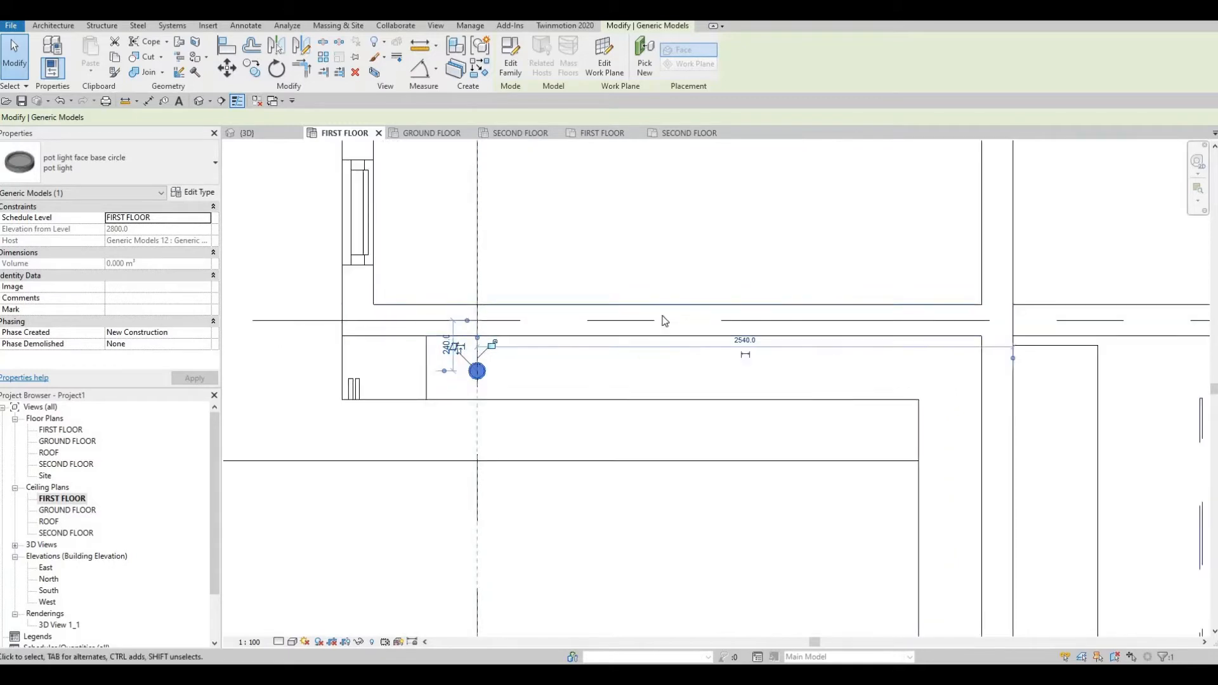
key("Escape")
left_click(661, 305)
key("Escape")
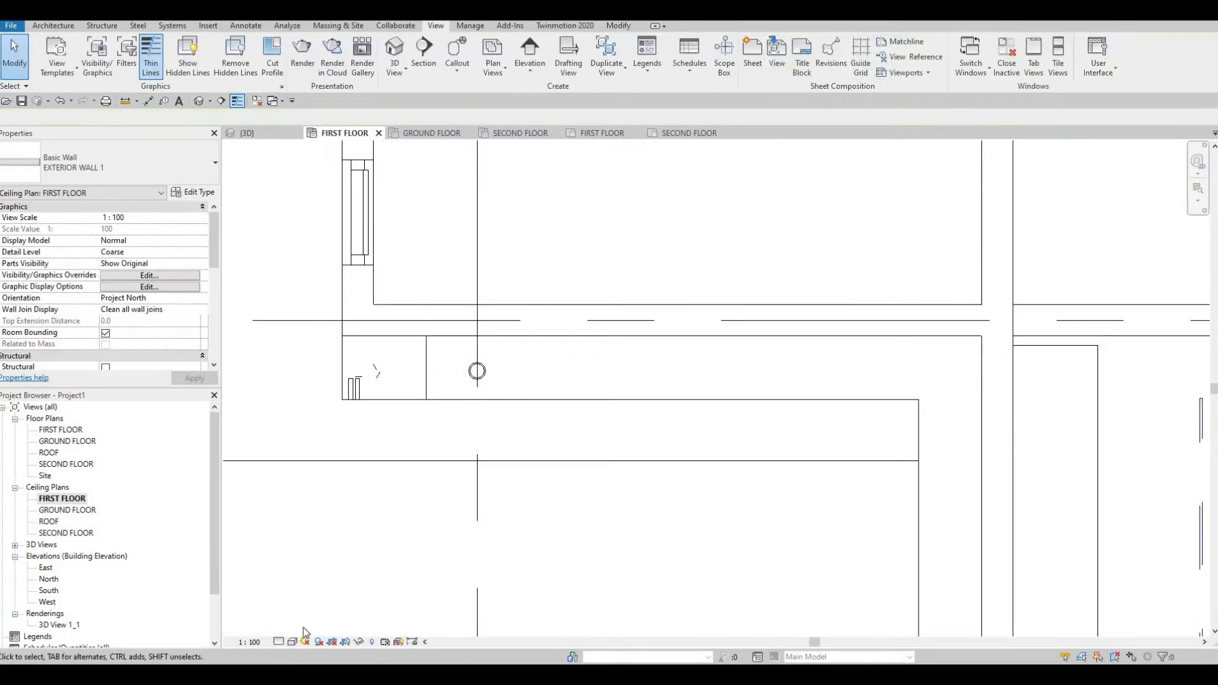
Set the plan's Graphic Display Options transparency to 40 and apply it.
left_click(293, 642)
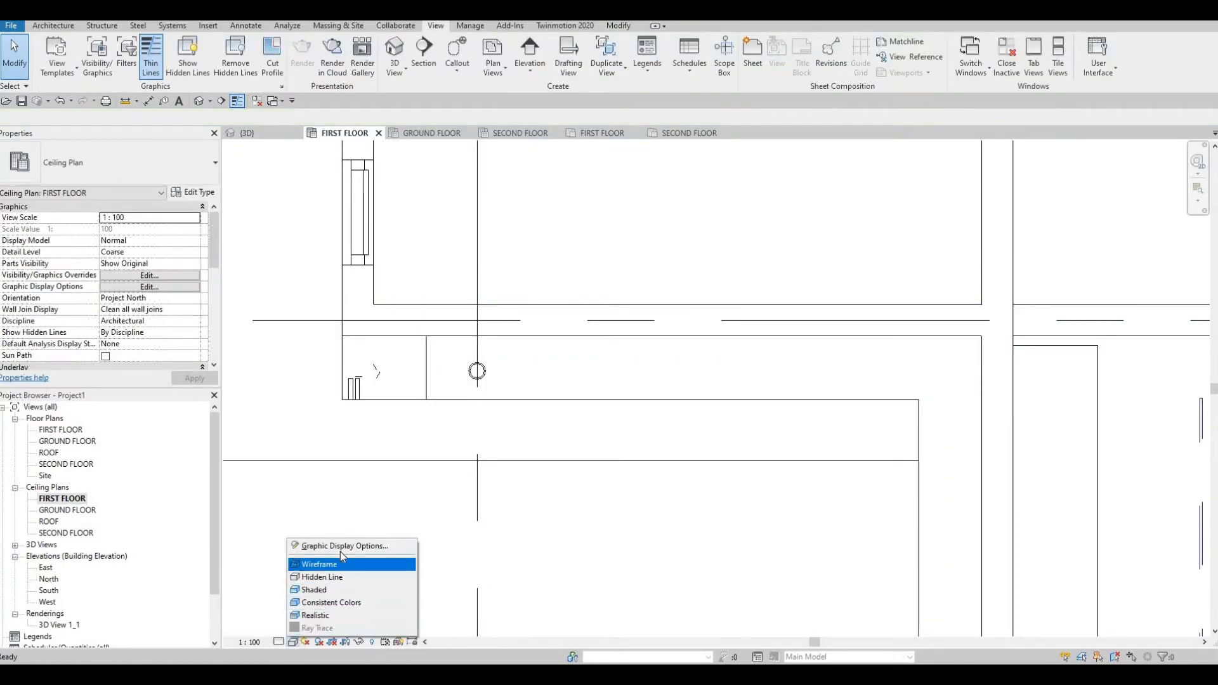
left_click(343, 547)
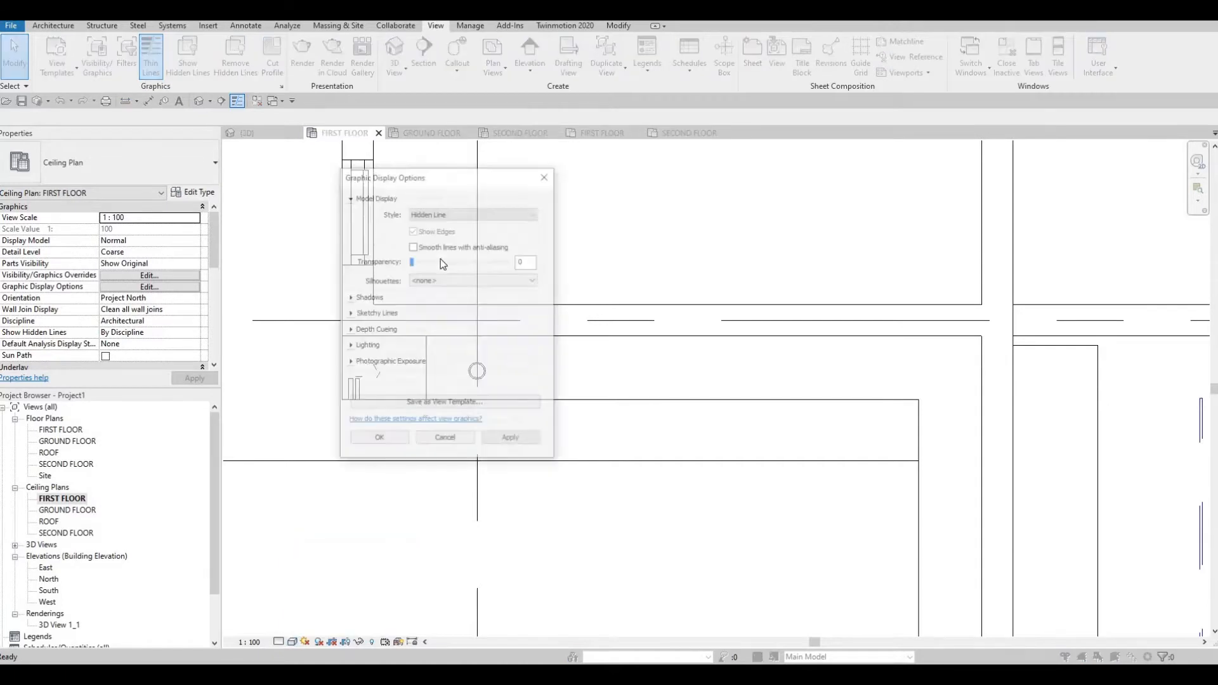
left_click(455, 439)
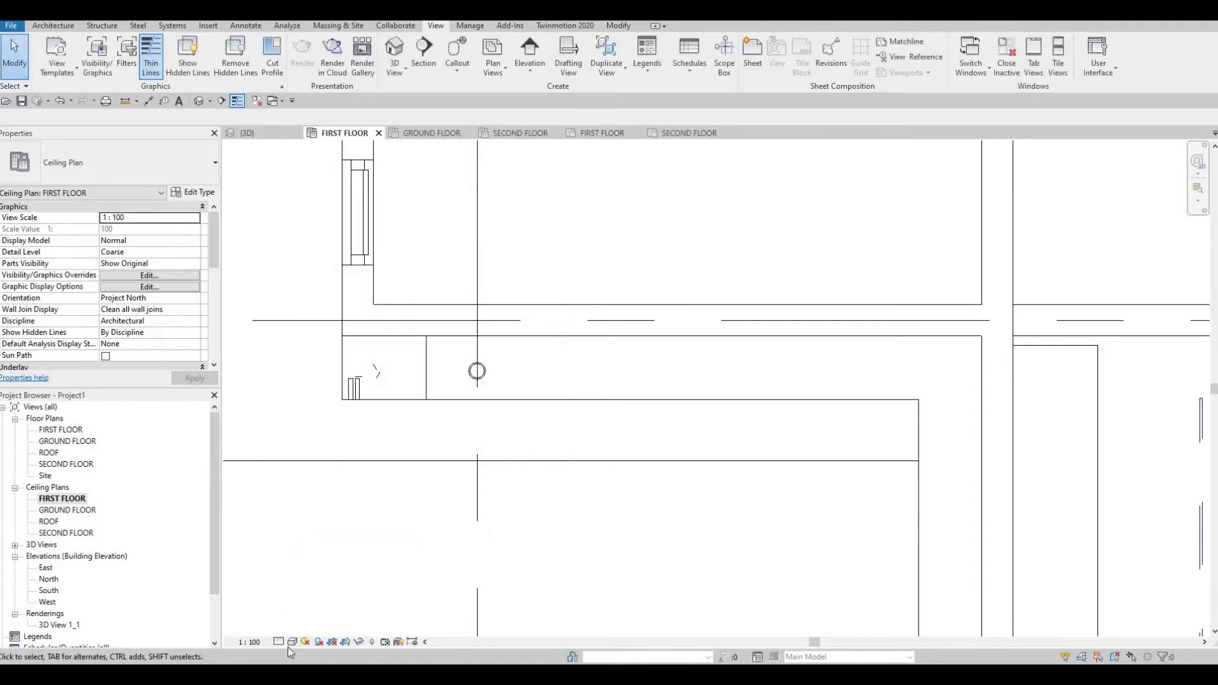
left_click(290, 643)
left_click(333, 547)
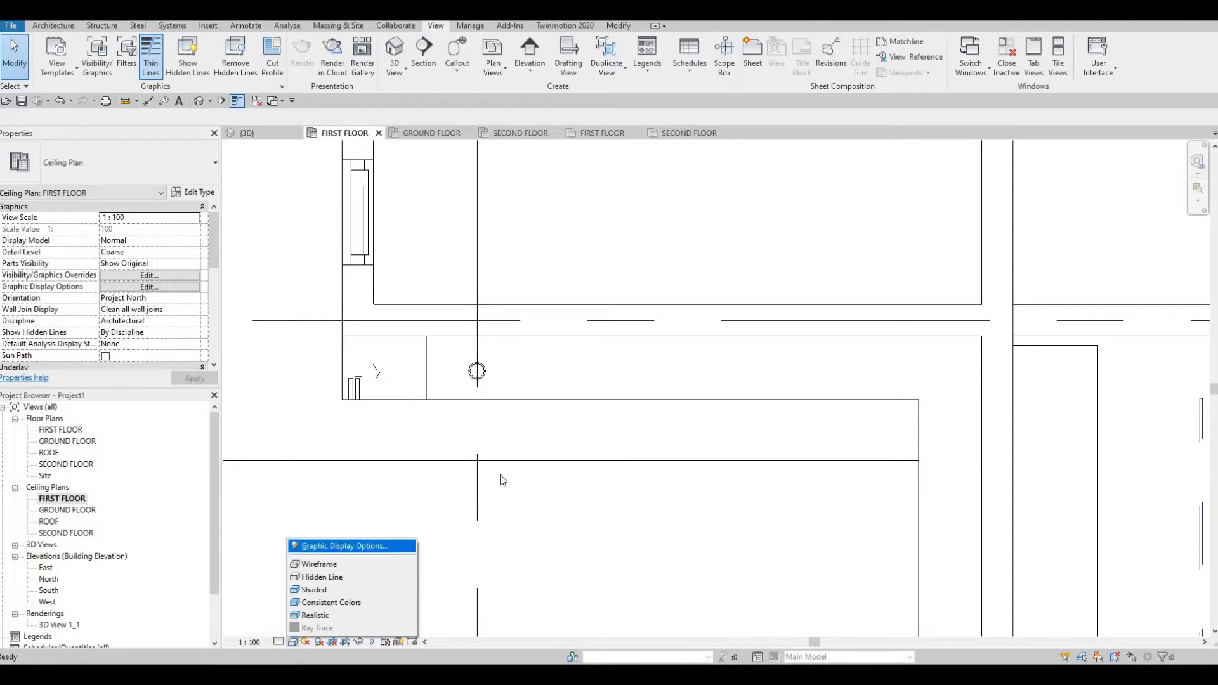
left_click(445, 264)
left_click(444, 264)
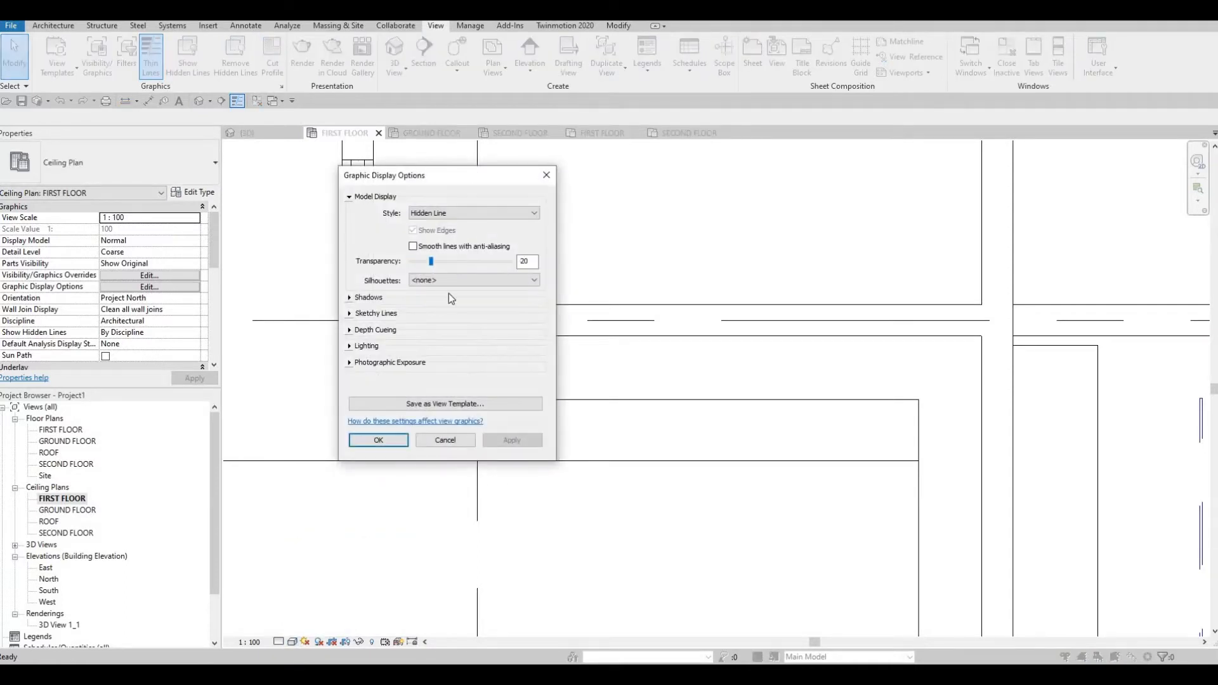
left_click(507, 443)
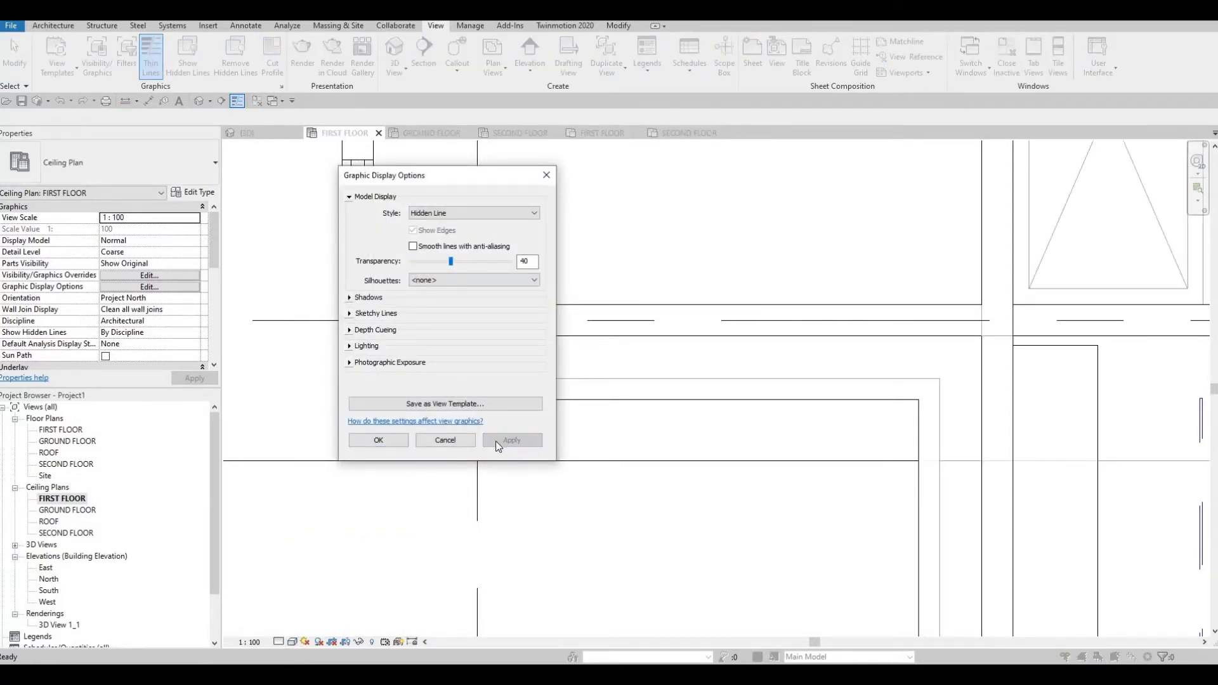
left_click(384, 446)
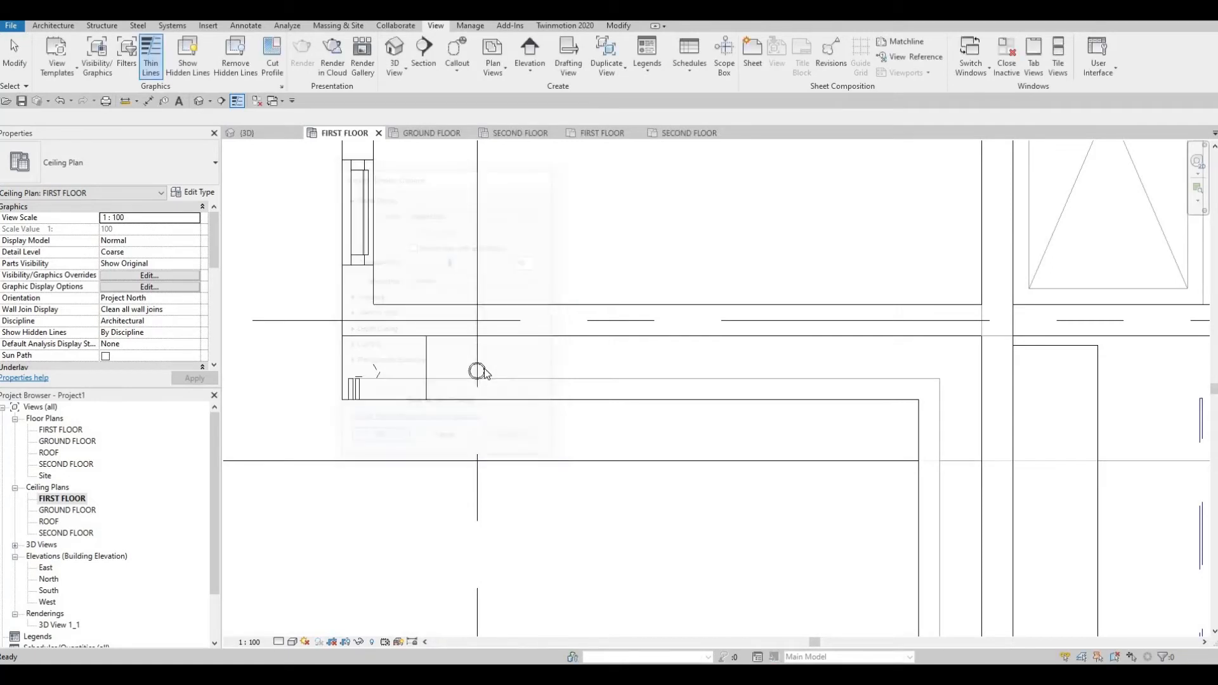
Copy the pot light with CO in Multiple mode, placing two copies along the wall row.
left_click(479, 370)
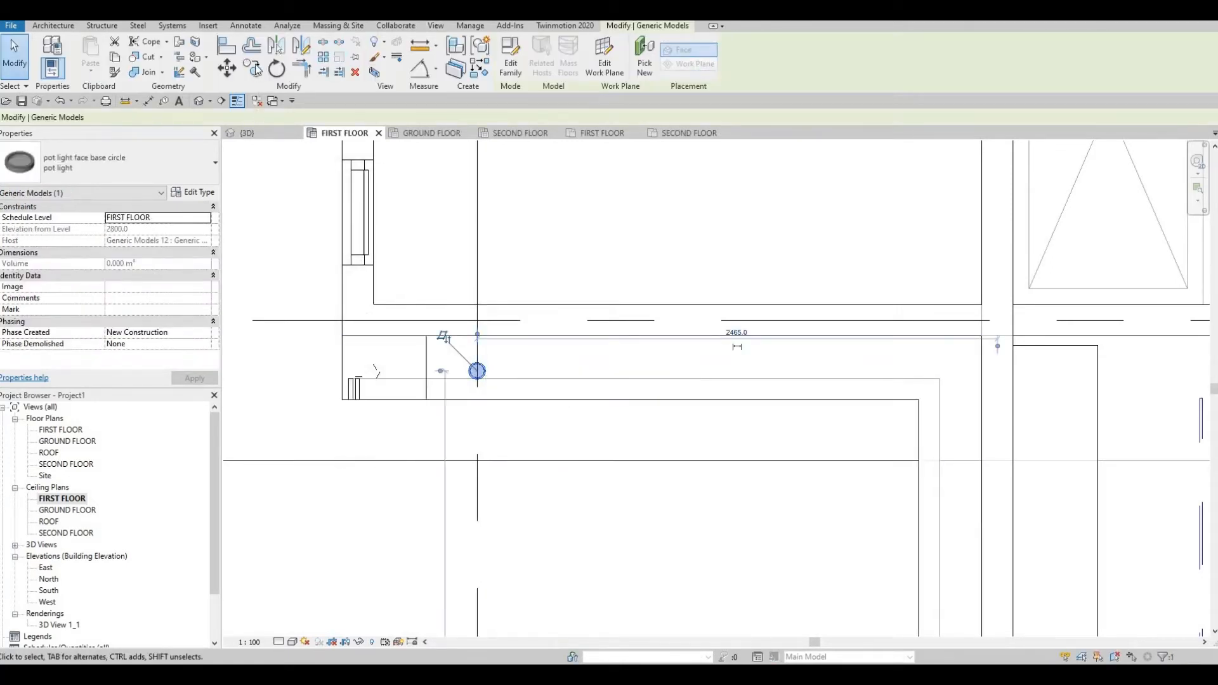
key("c")
key("o")
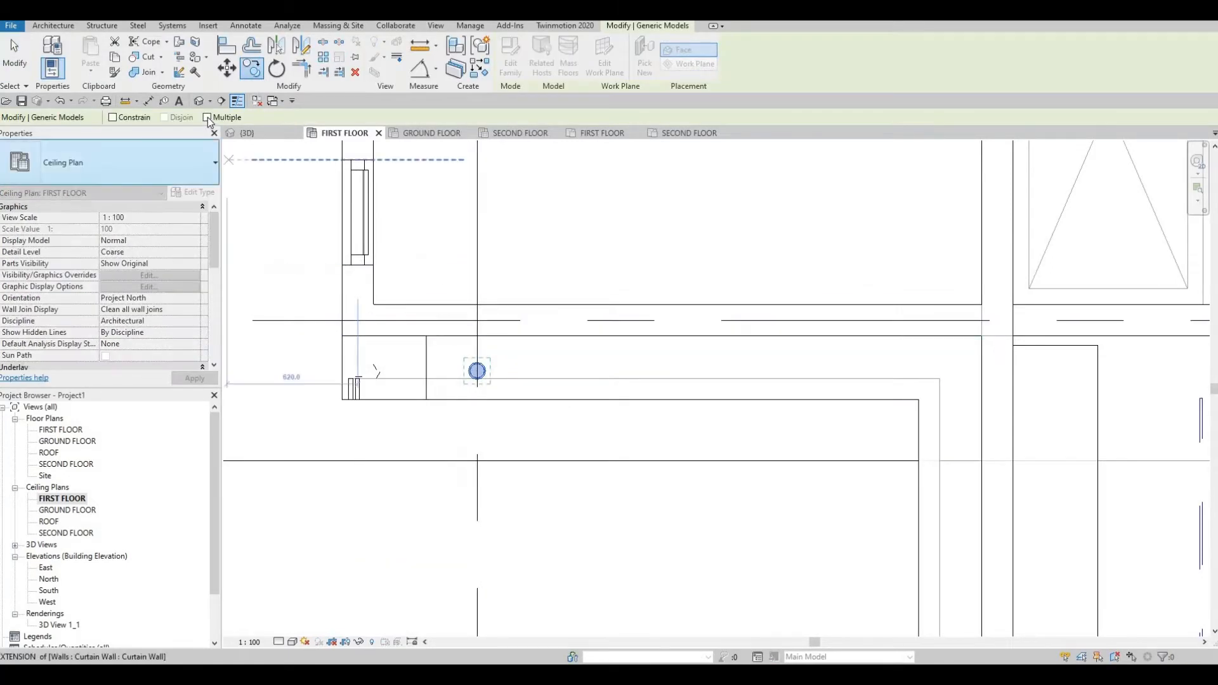
left_click(207, 117)
left_click(478, 372)
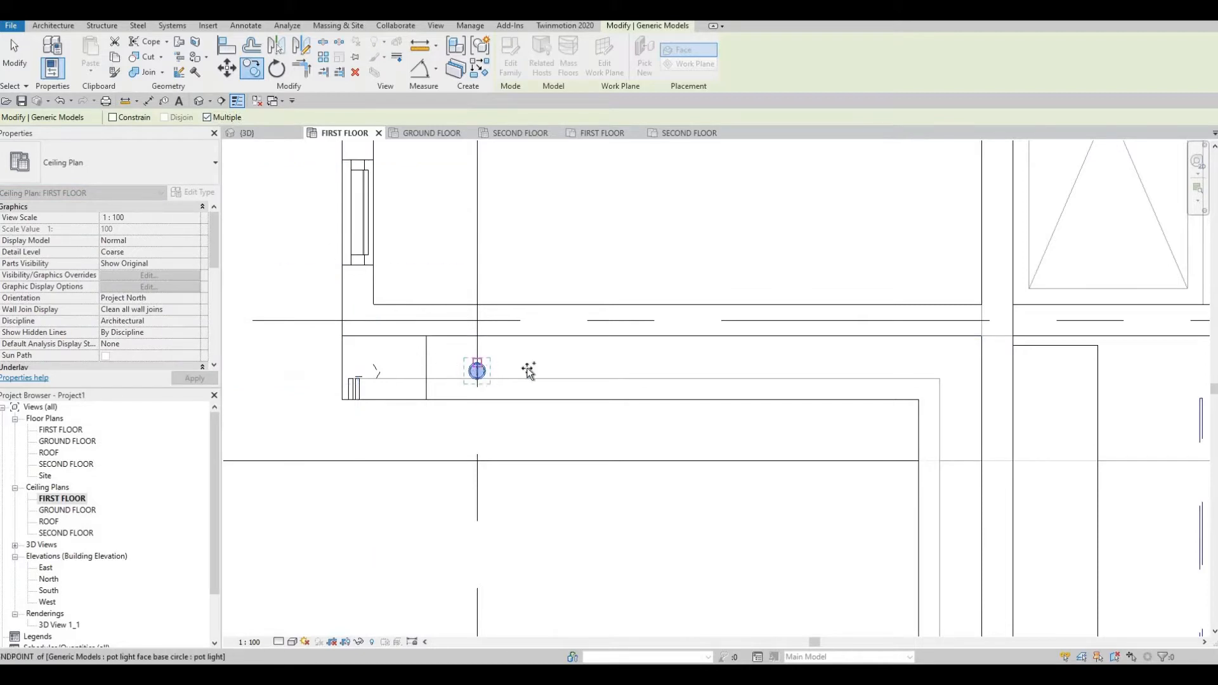
left_click(621, 371)
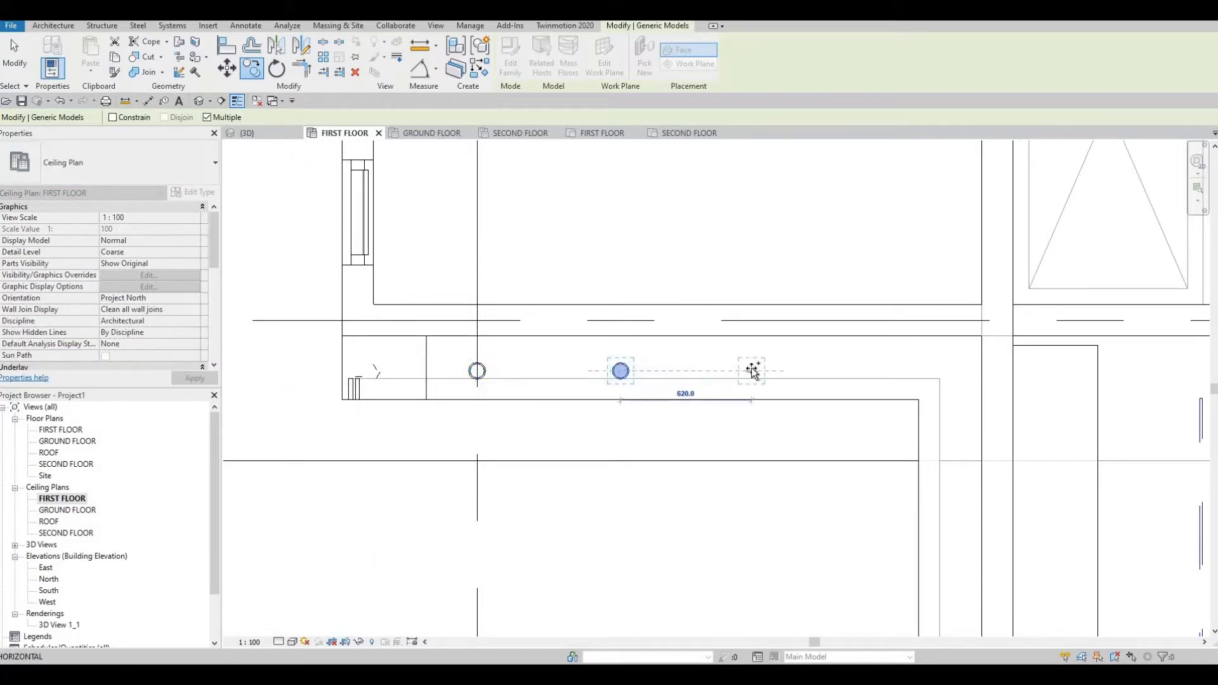
left_click(752, 371)
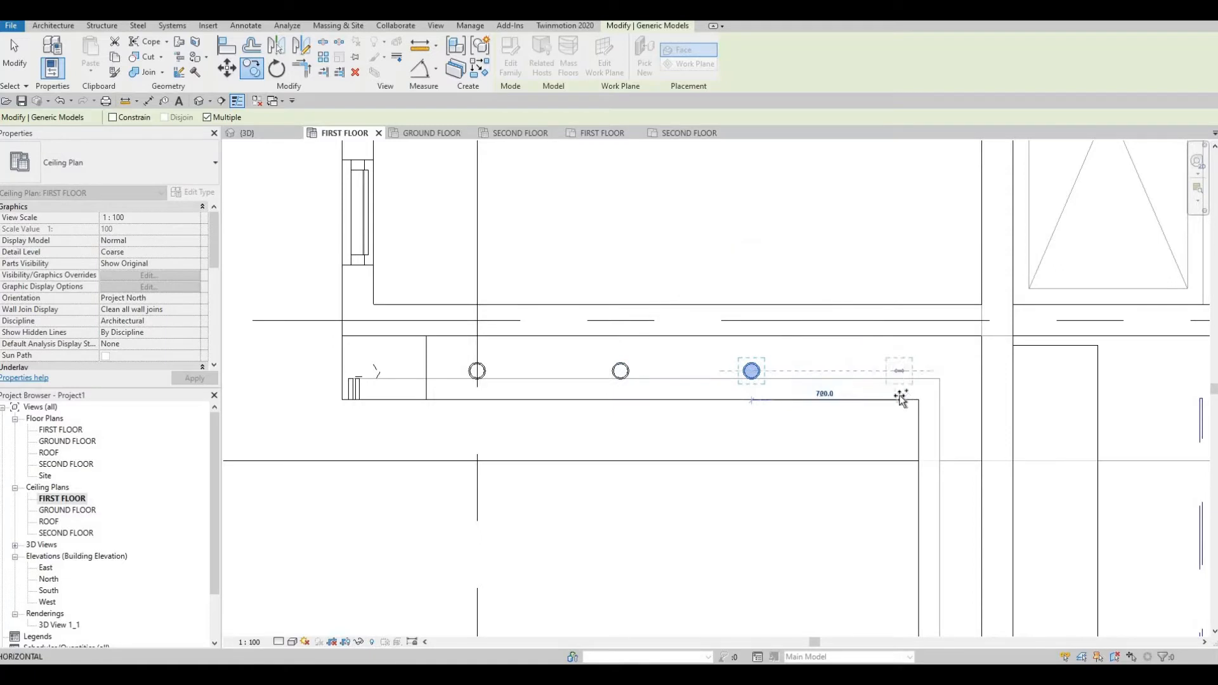
Continue placing evenly spaced copies down the adjoining wall to the bottom corner.
scroll(783, 317, "down", 4)
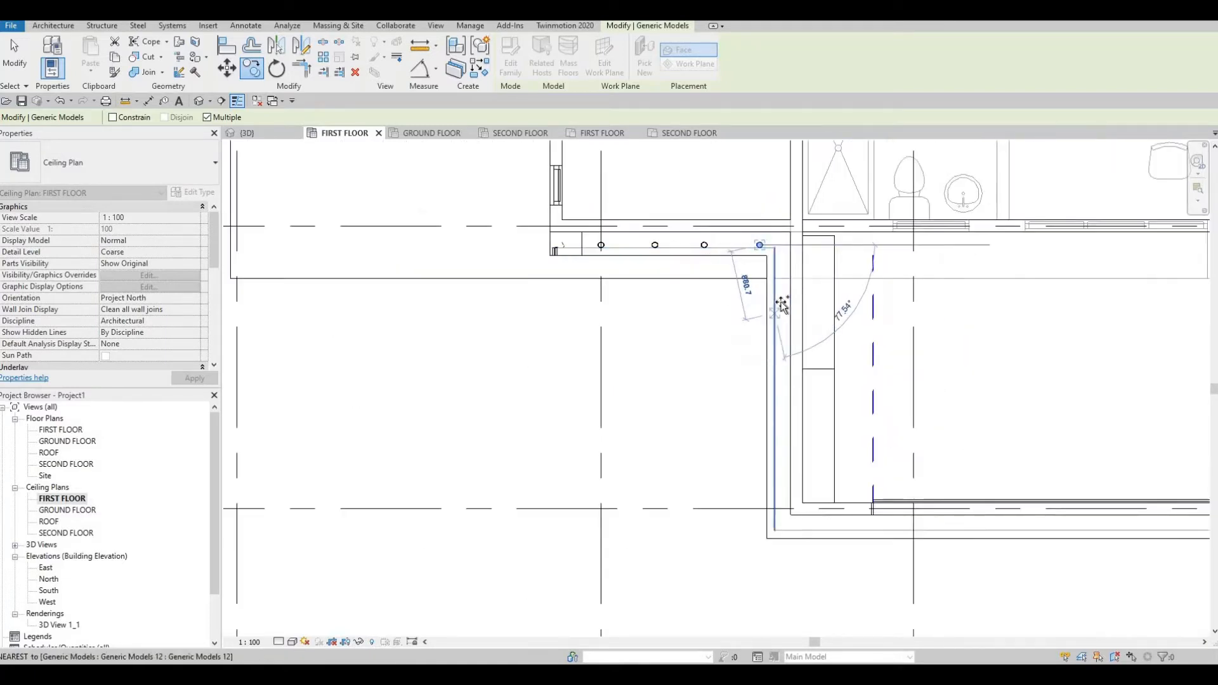
scroll(783, 311, "up", 1)
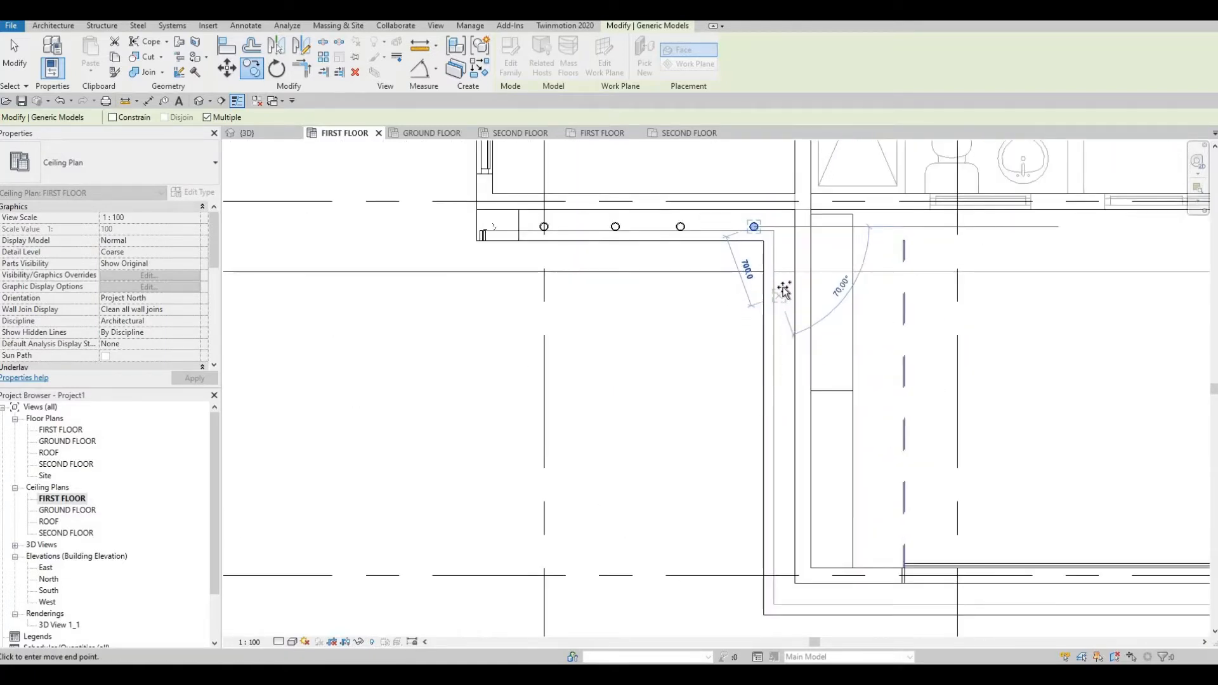
left_click(789, 340)
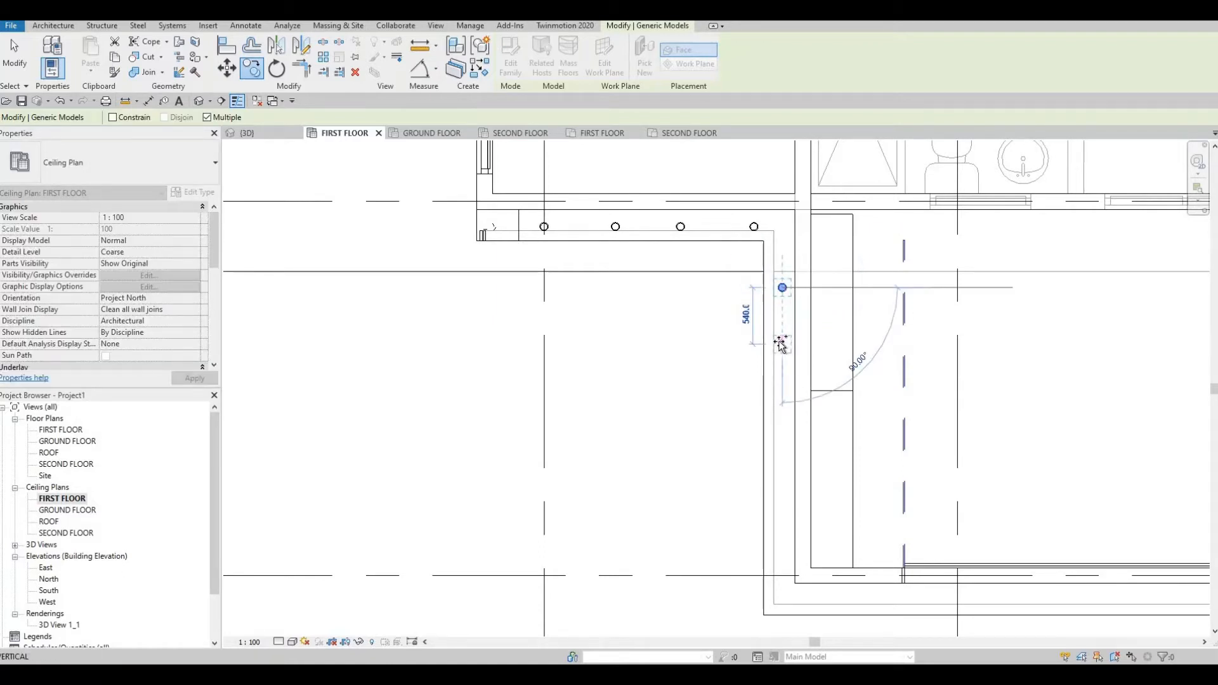
left_click(782, 343)
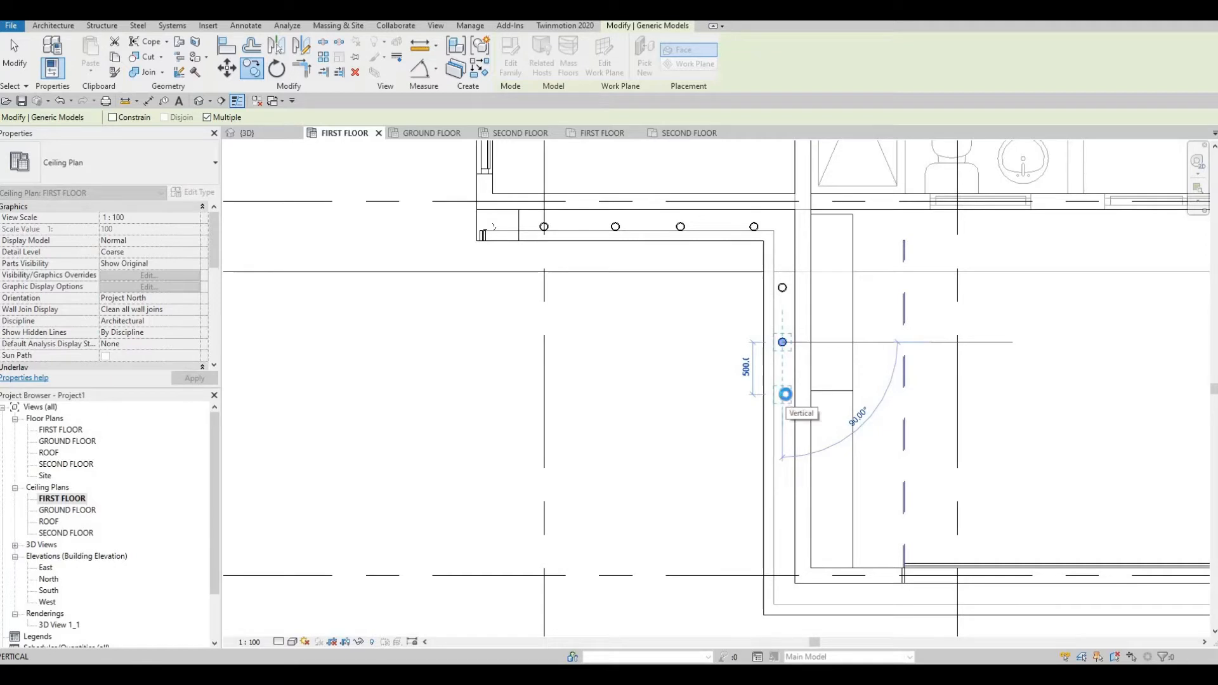
left_click(788, 461)
middle_click_drag(787, 454, 776, 380)
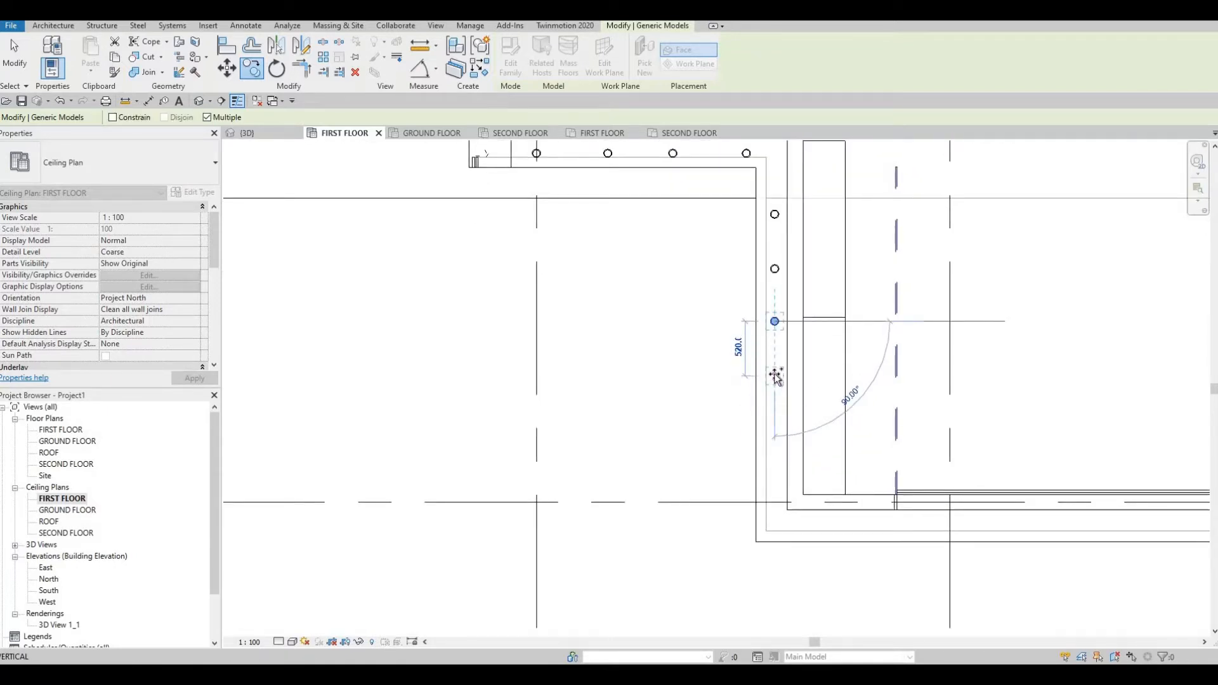
left_click(779, 426)
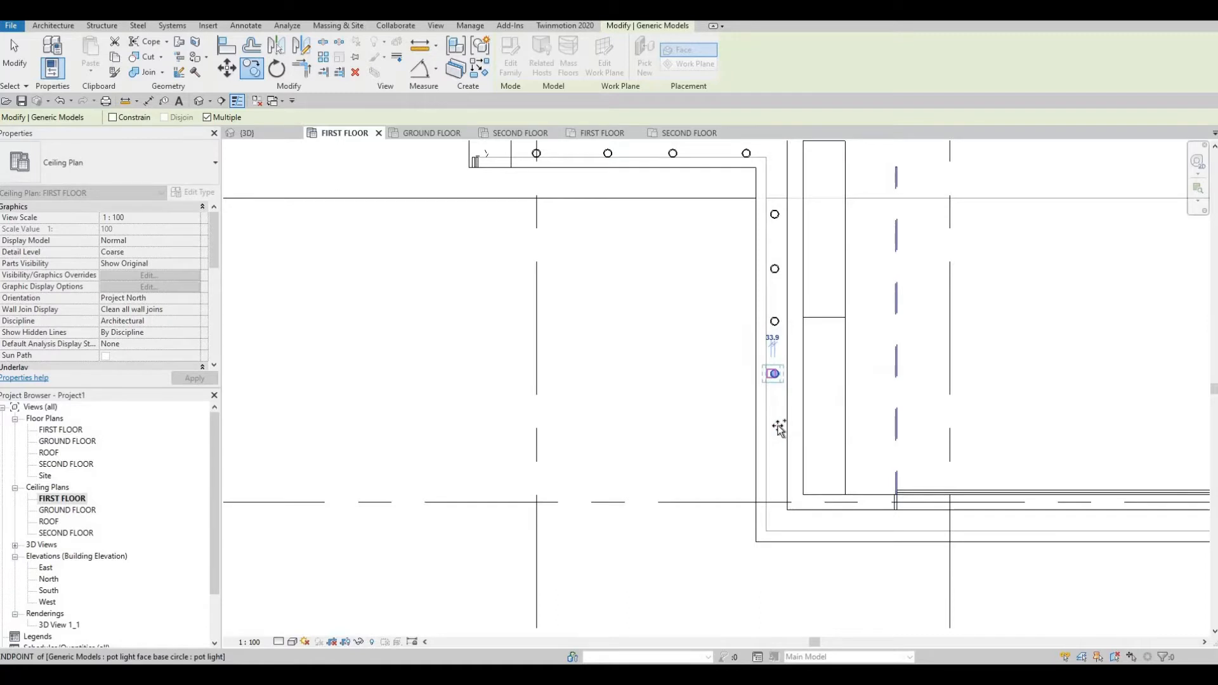
left_click(780, 496)
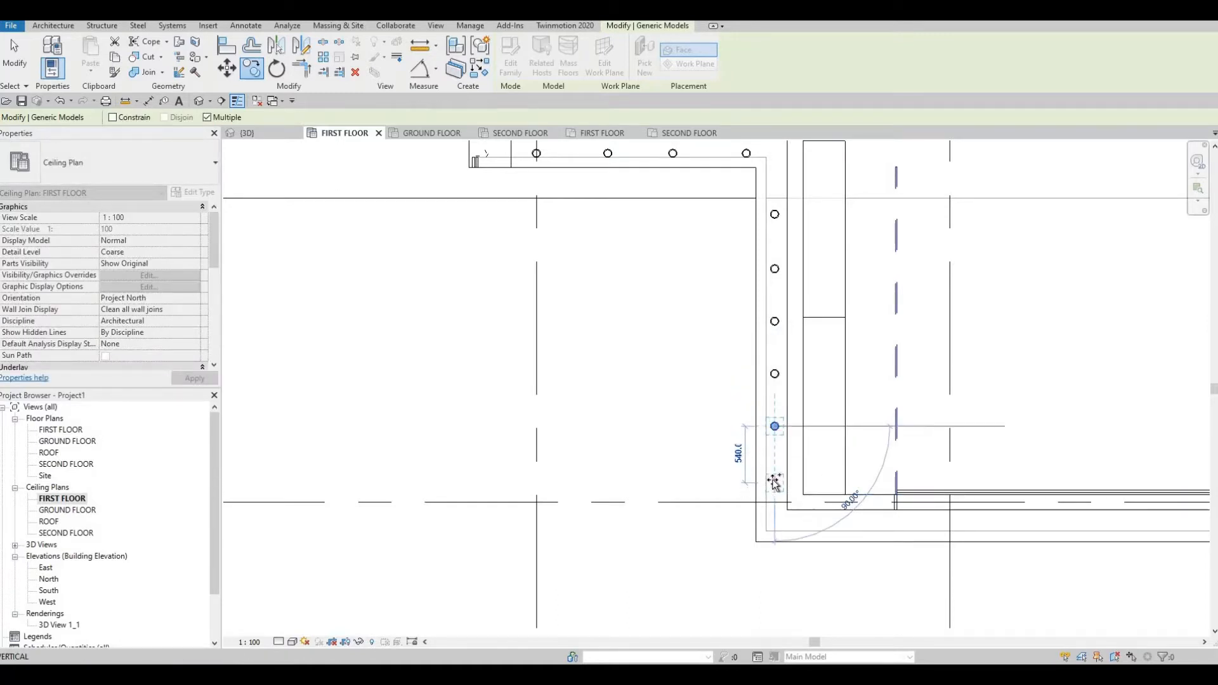
left_click(776, 507)
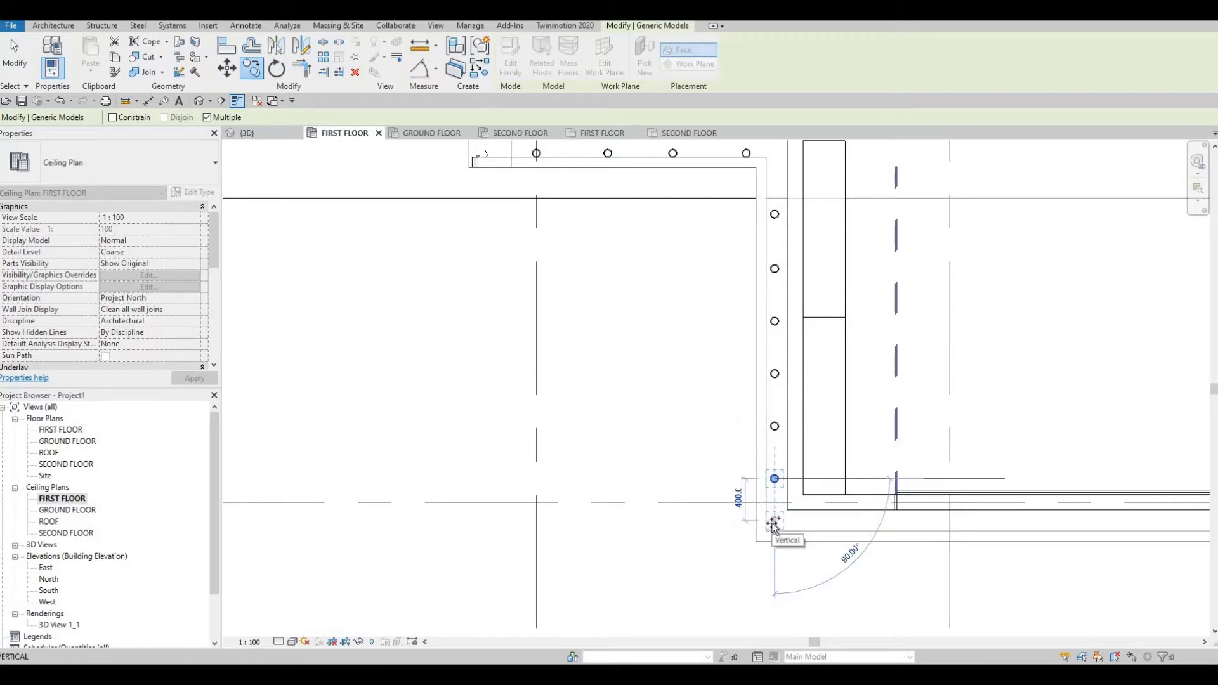
left_click(775, 523)
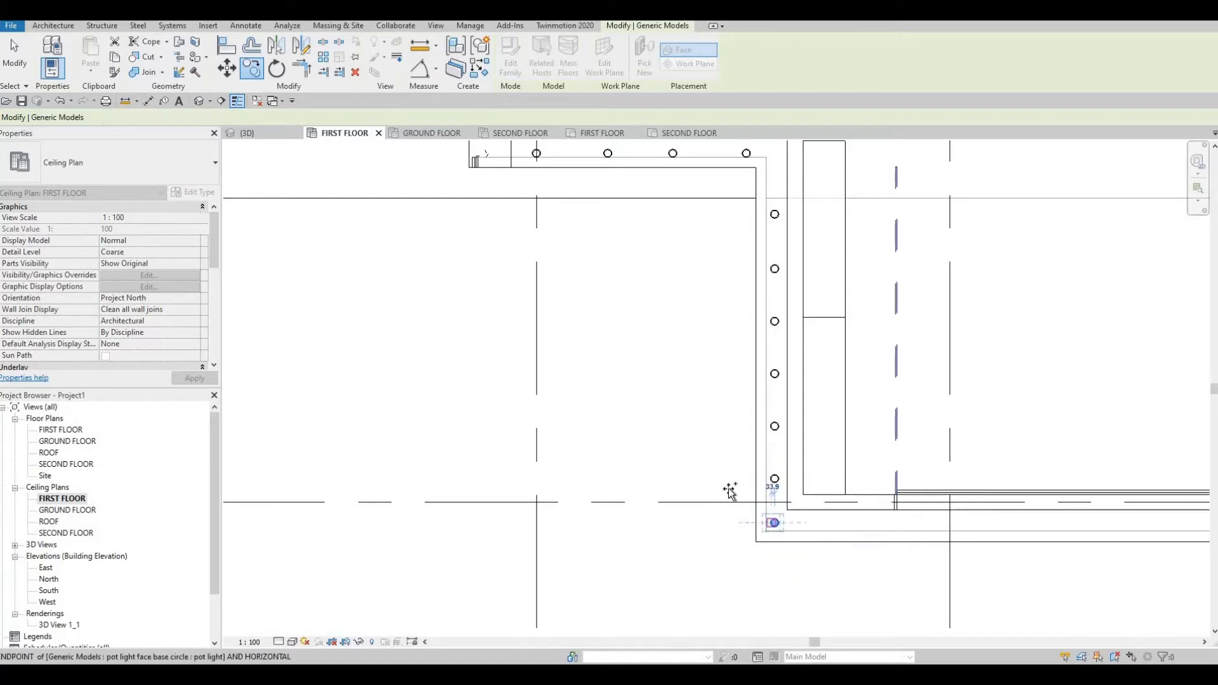
Place pot light copies about 900 apart along the wall near the corner.
middle_click_drag(824, 526, 721, 492)
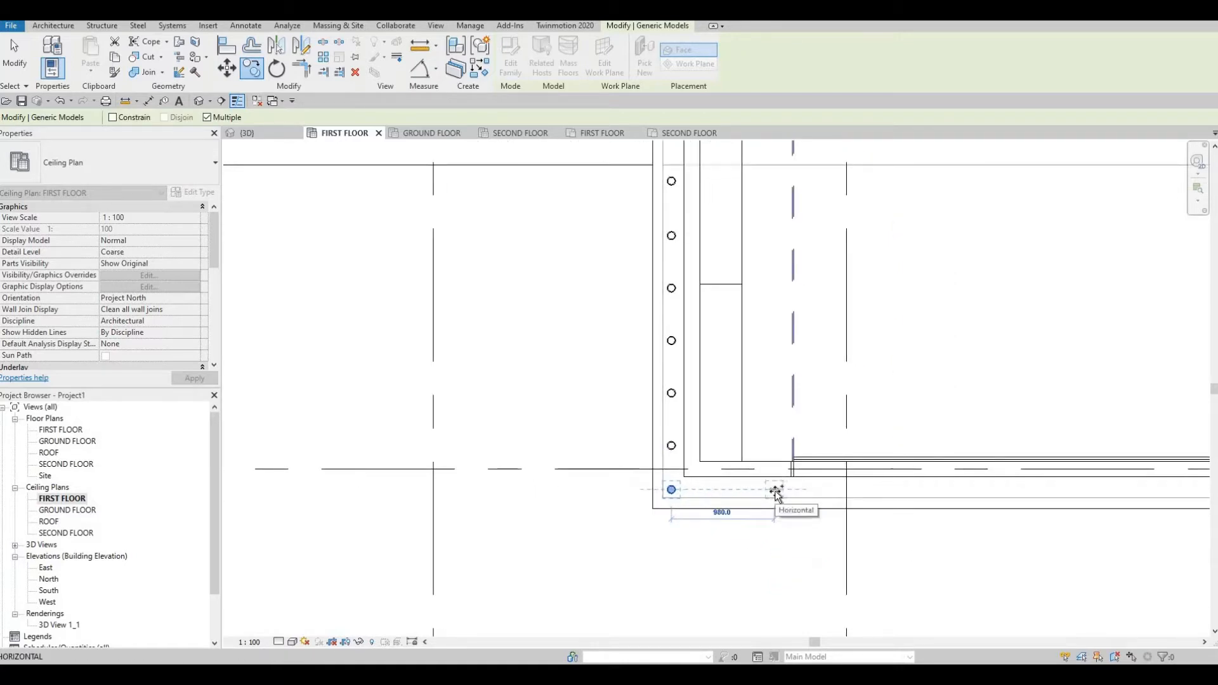
scroll(741, 465, "down", 2)
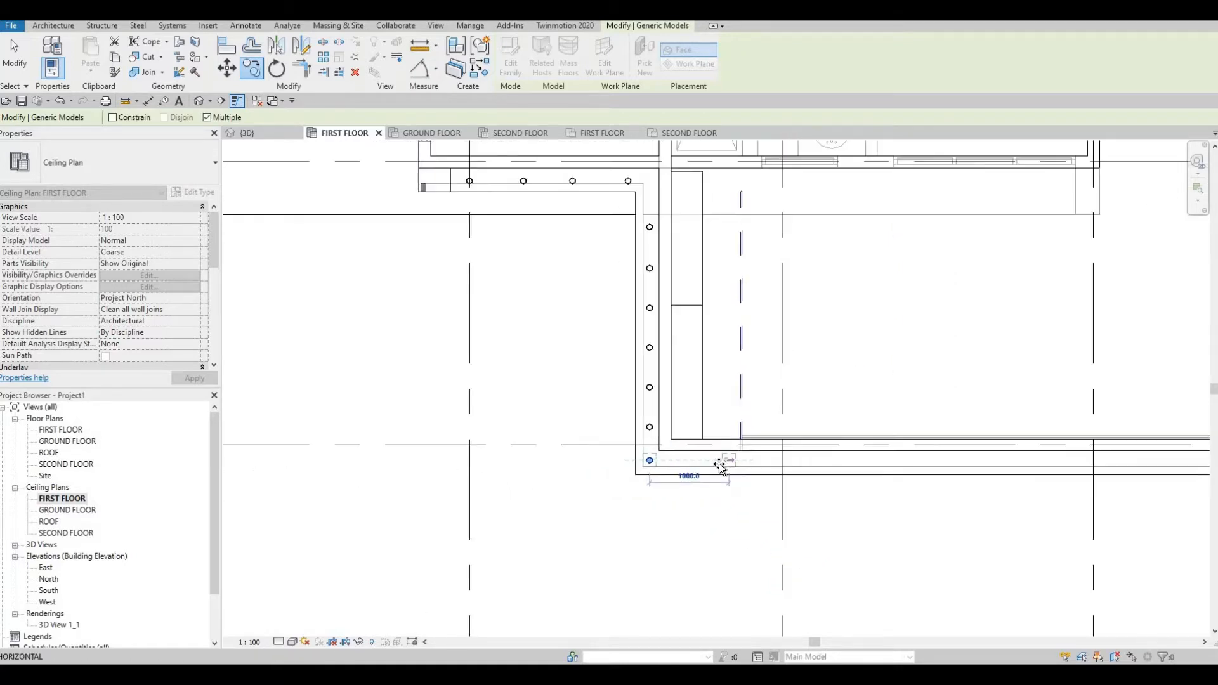
left_click(763, 465)
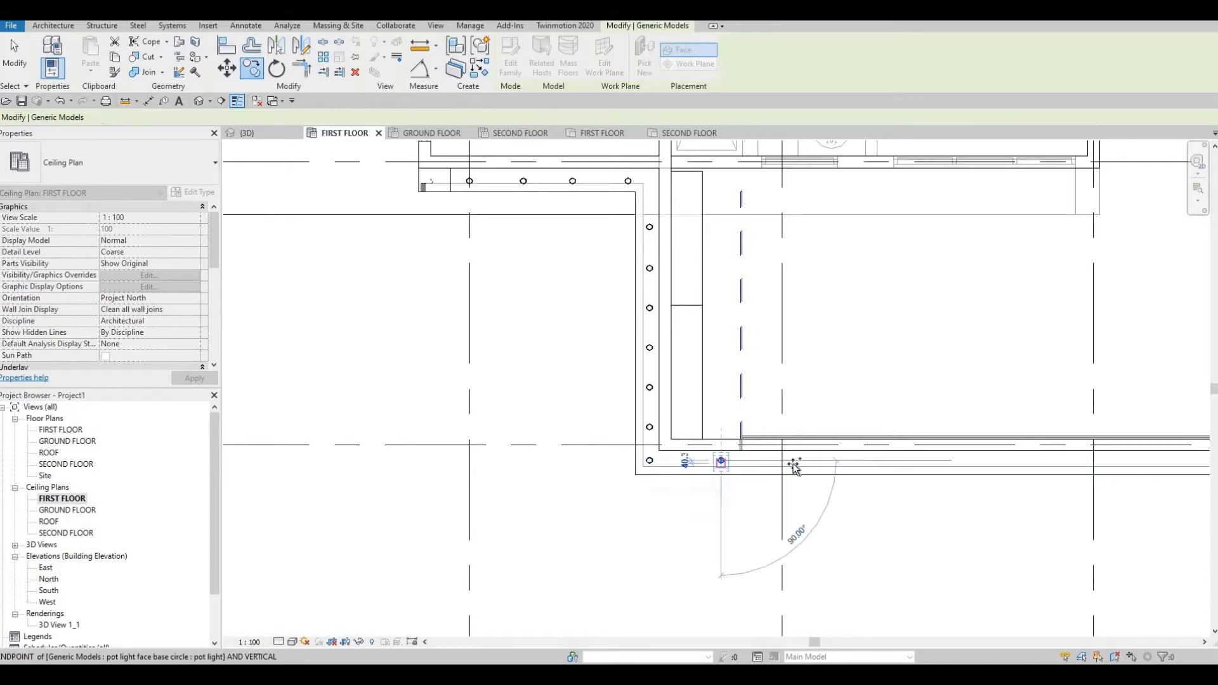
left_click(891, 462)
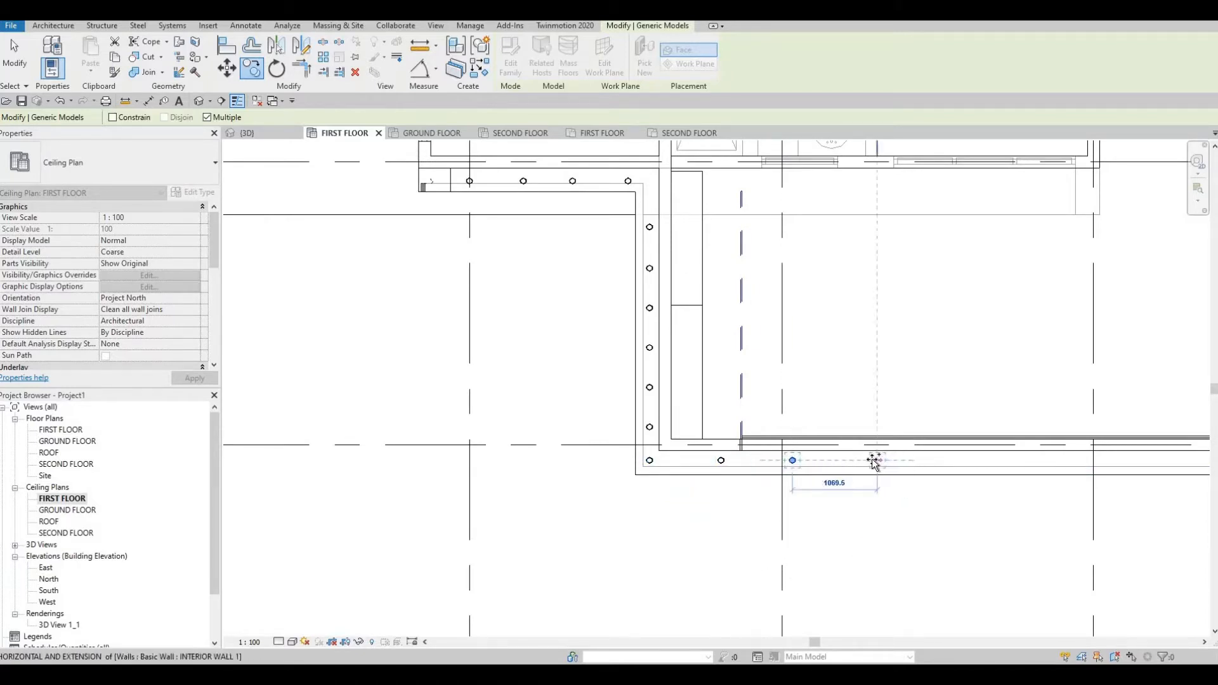
scroll(868, 462, "up", 1)
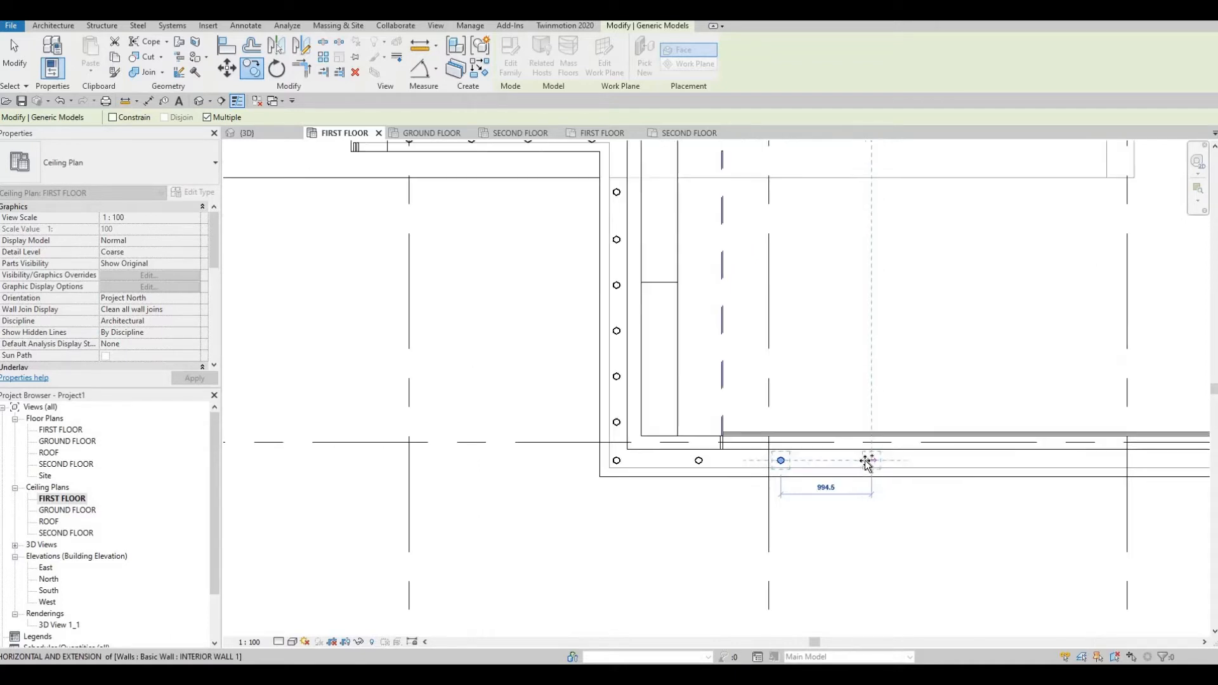
left_click(862, 462)
Place six more evenly spaced pot light copies along the bottom wall to its end.
middle_click_drag(875, 468, 610, 433)
left_click(679, 428)
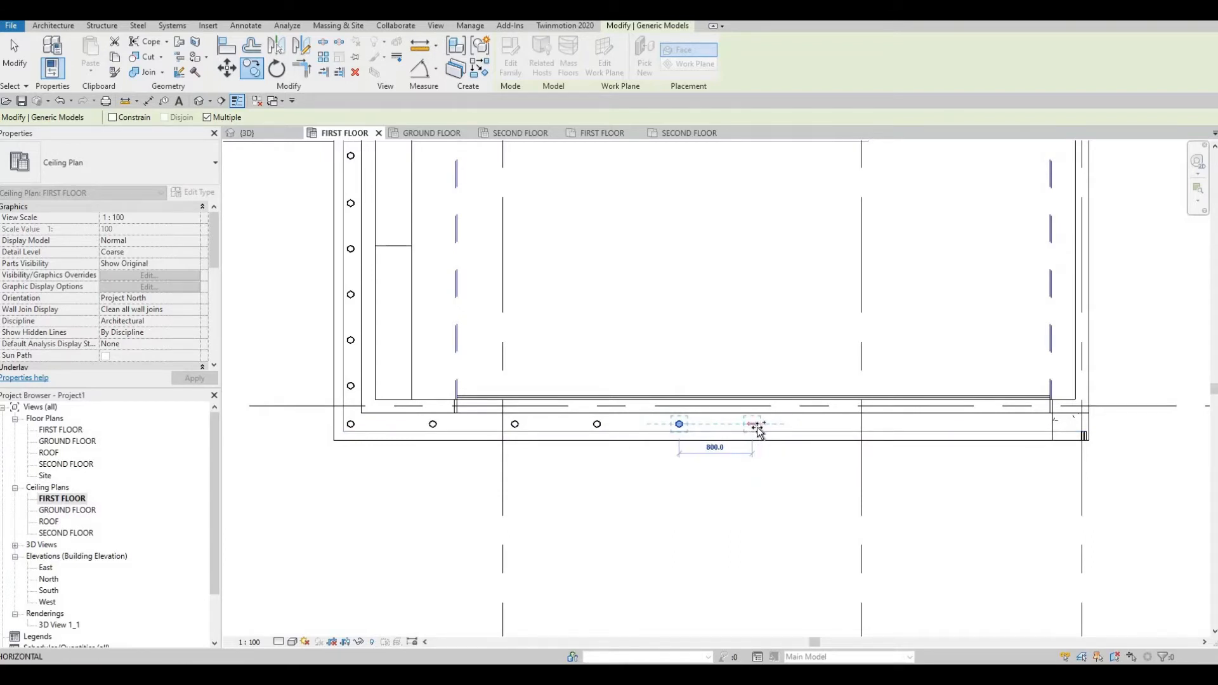
left_click(758, 427)
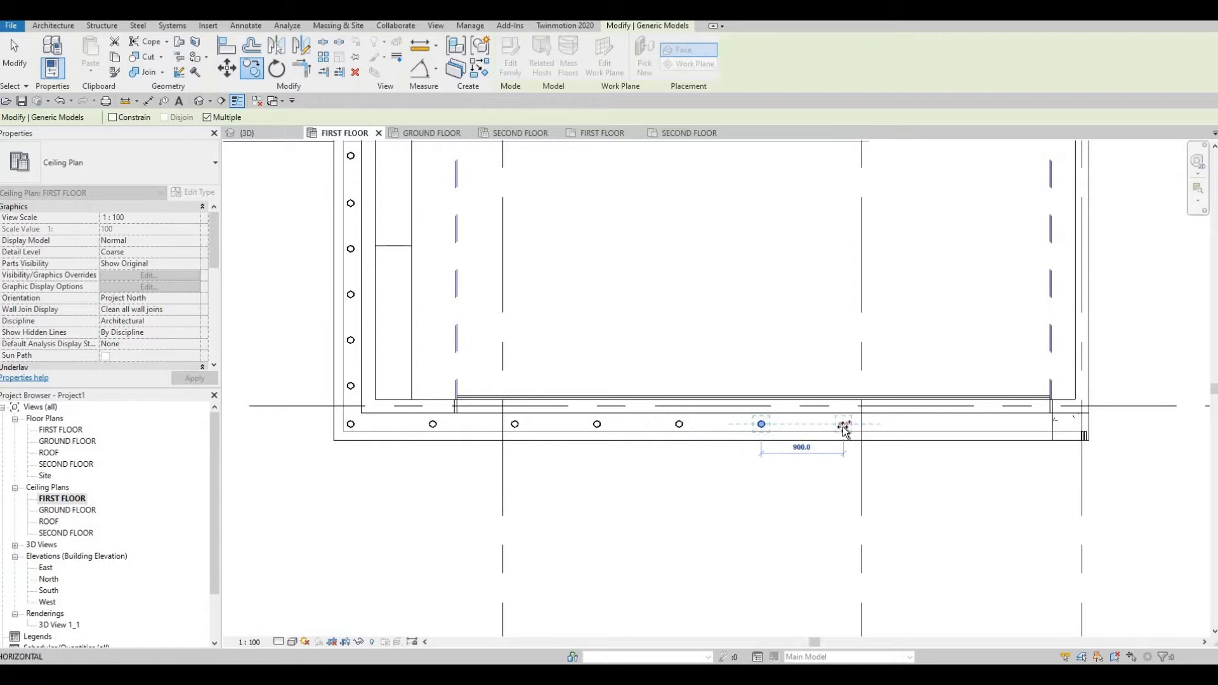
left_click(843, 426)
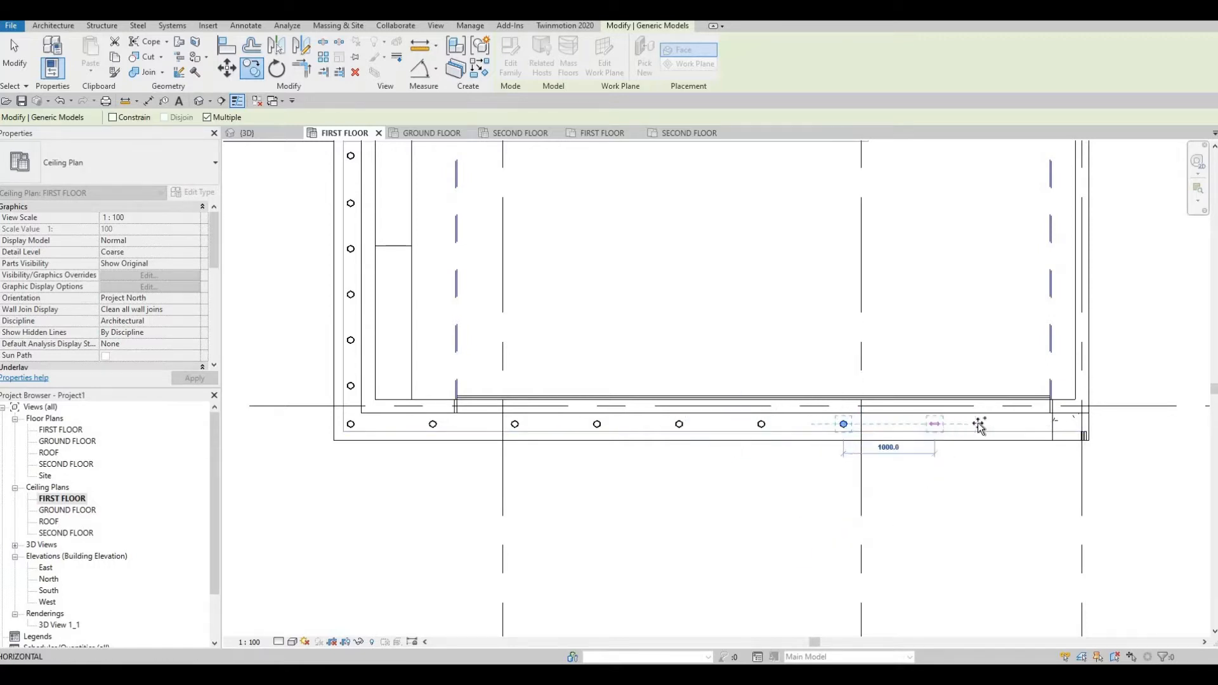
left_click(925, 424)
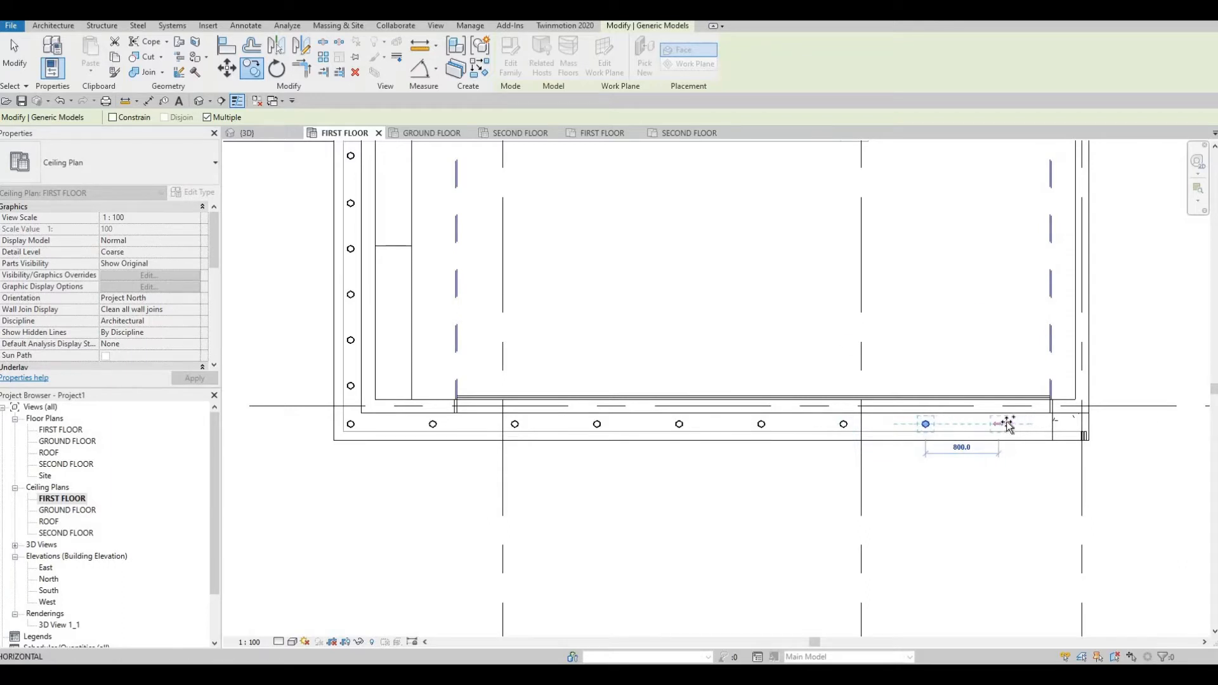
left_click(1008, 425)
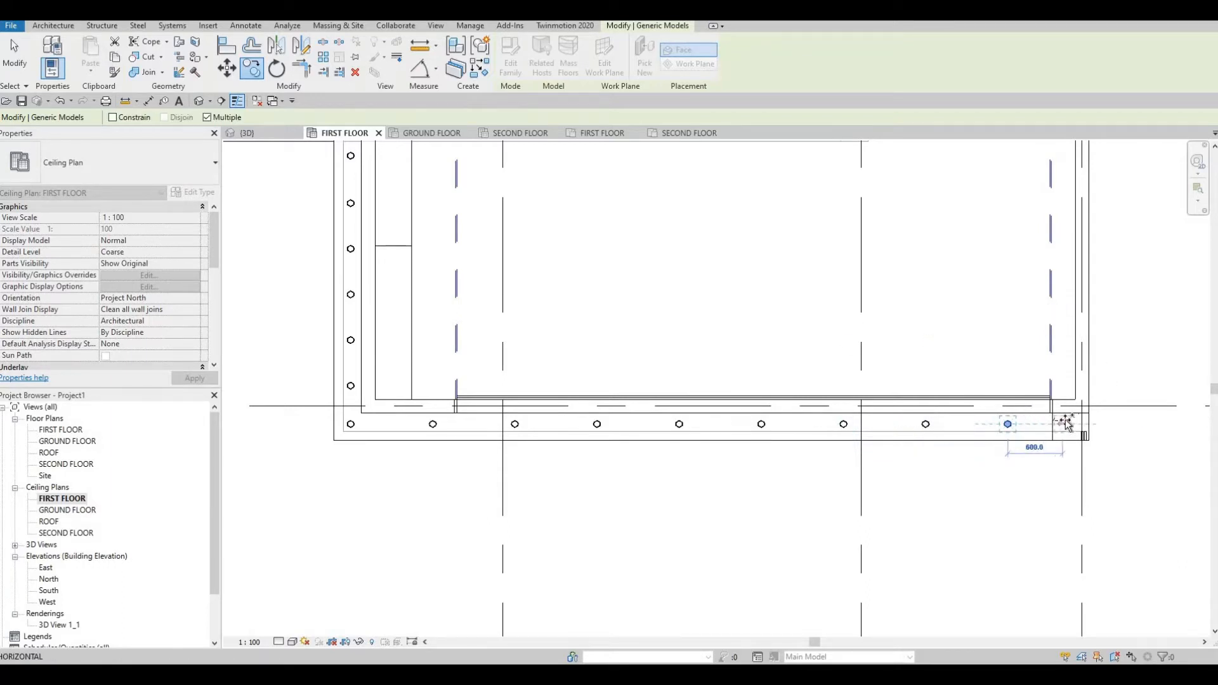
left_click(1066, 424)
key("Escape")
Select the misplaced pot light at the wall corner.
scroll(1064, 425, "up", 1)
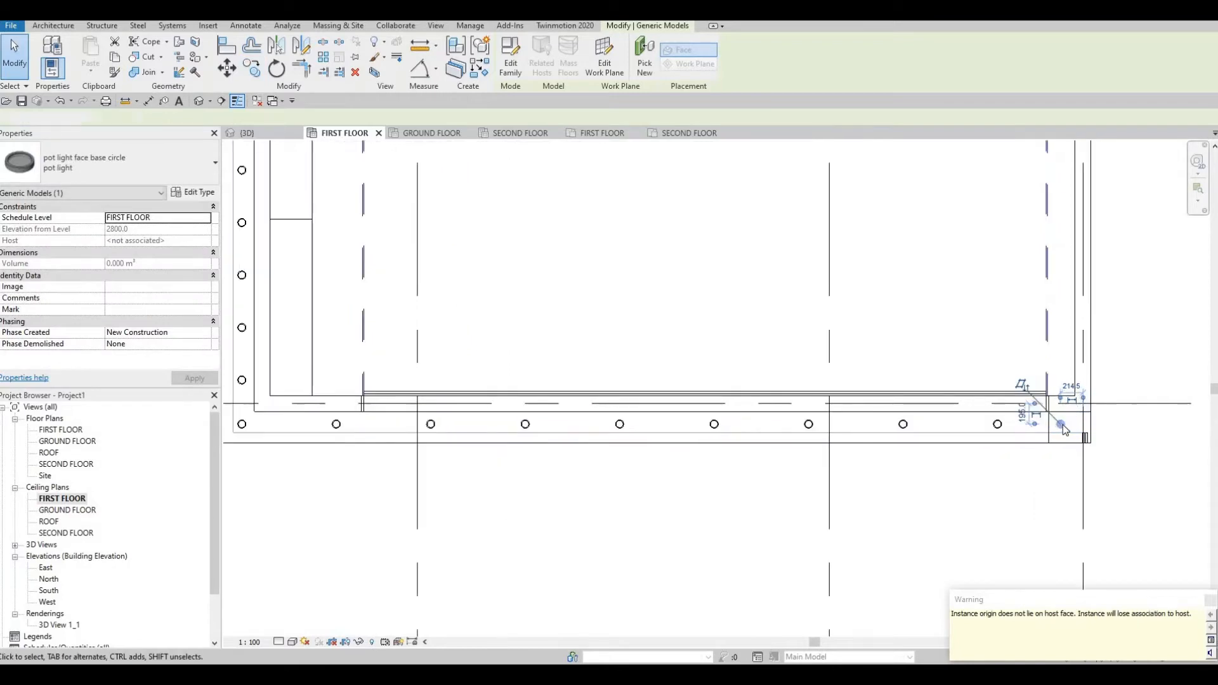
key("Escape")
left_click(1062, 425)
Delete the unhosted corner light and alternate pot lights along the bottom row.
key("Delete")
middle_click_drag(1000, 424, 1040, 413)
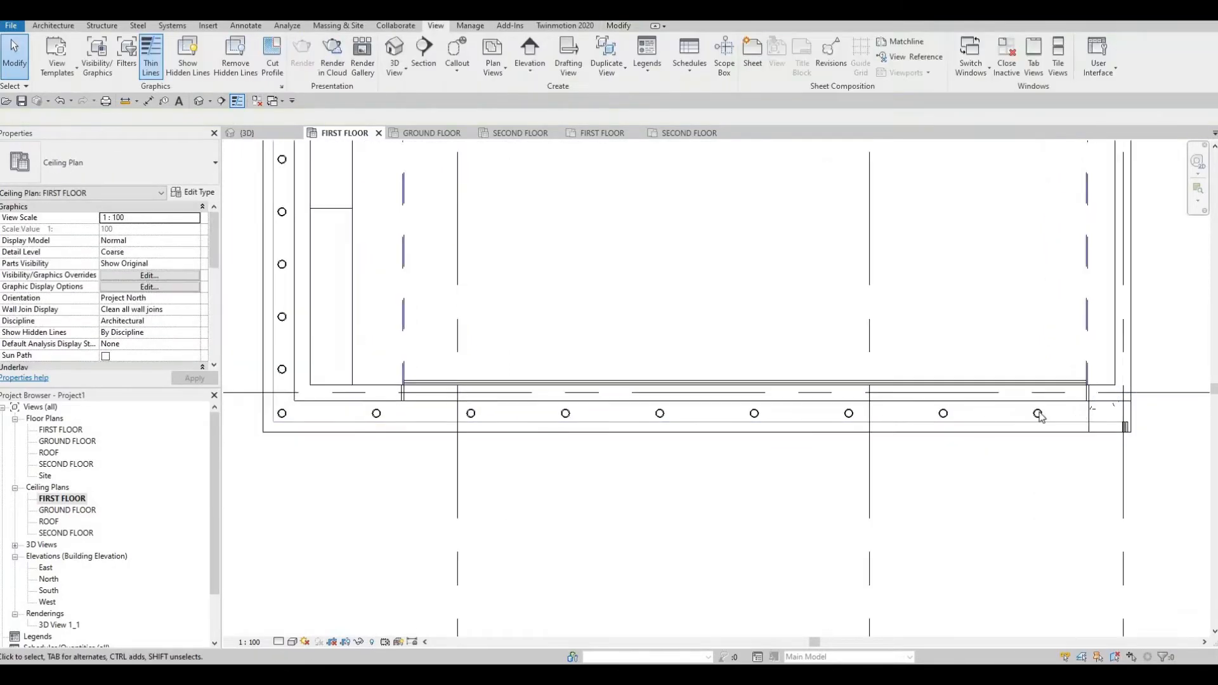
middle_click_drag(959, 423, 997, 406)
scroll(997, 405, "down", 1)
left_click(981, 398)
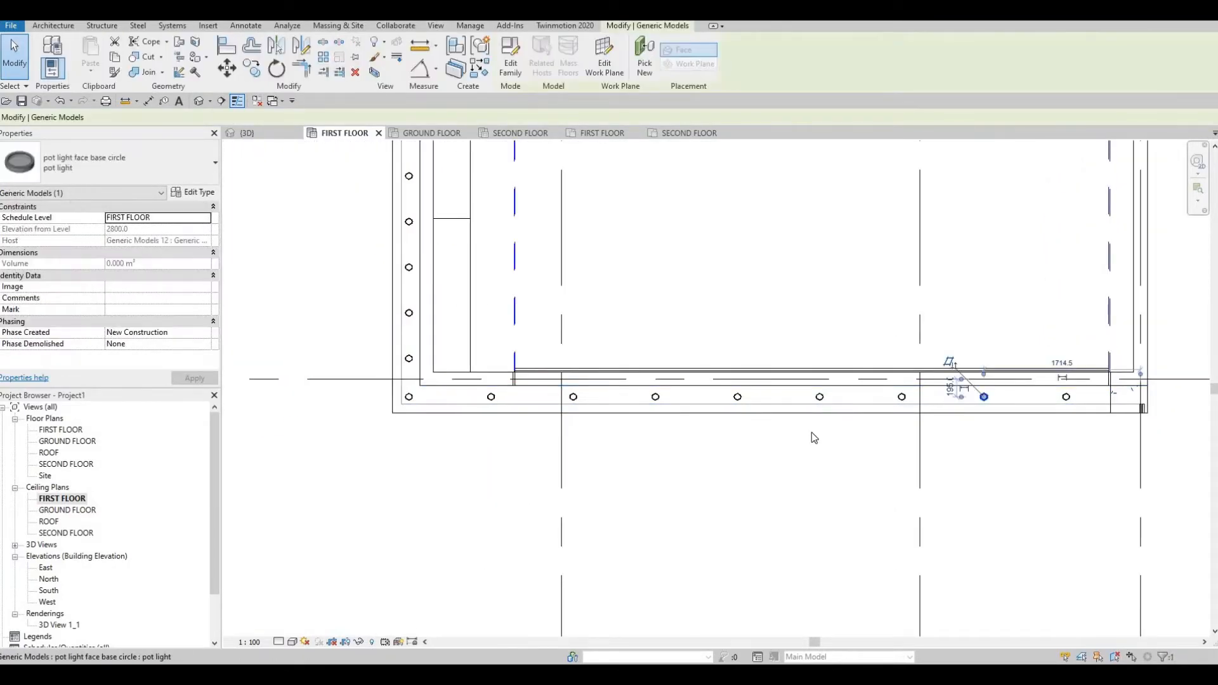
key("Delete")
left_click(818, 399)
key("Delete")
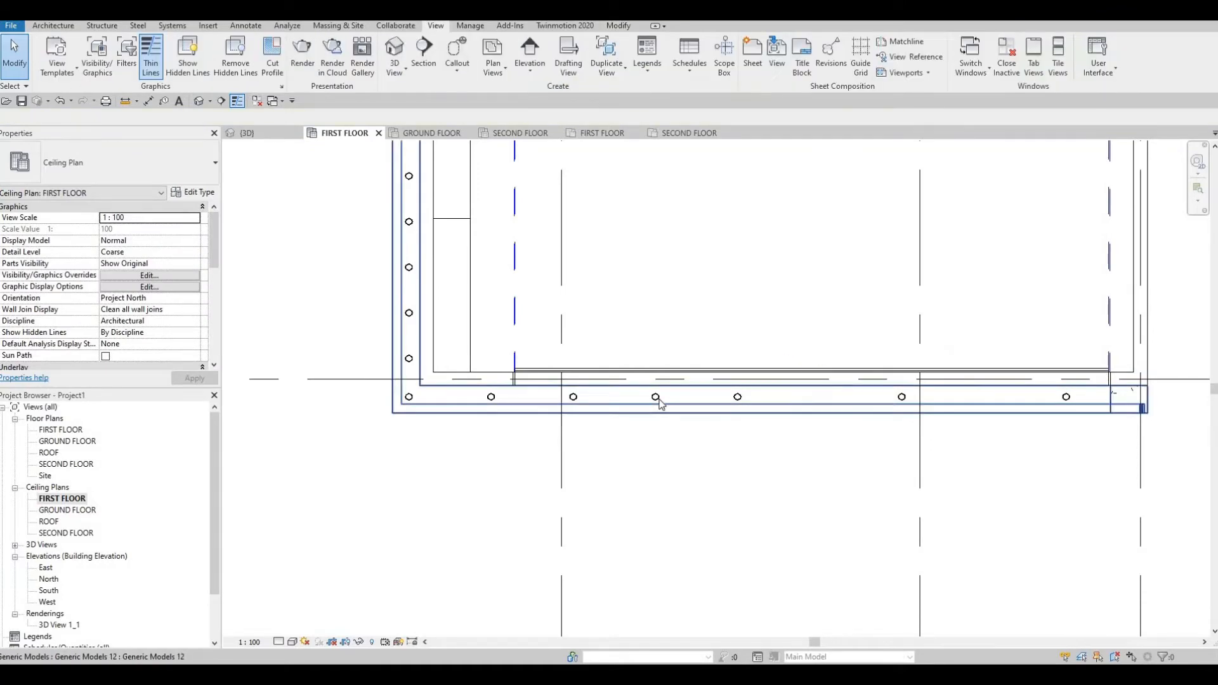
left_click(659, 401)
middle_click_drag(633, 404, 665, 413)
left_click(630, 399)
key("Delete")
Delete three pot lights along the left wall, then zoom out to check spacing.
scroll(594, 429, "down", 1)
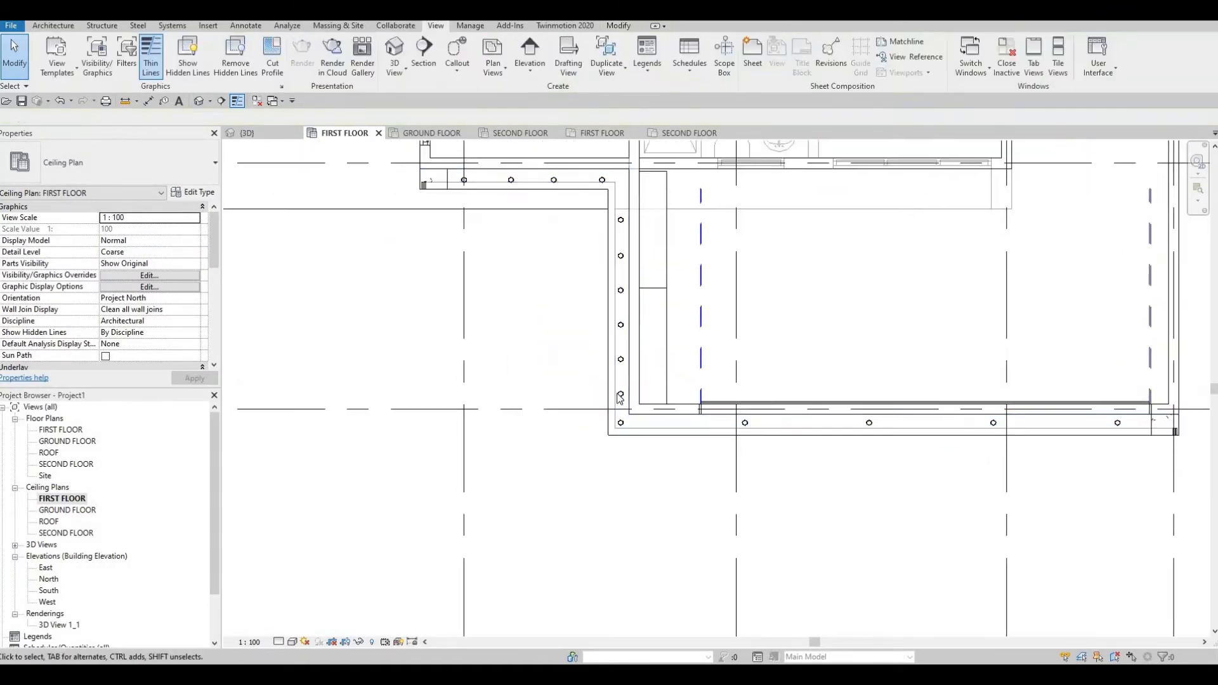
left_click(621, 393)
key("Delete")
left_click(621, 324)
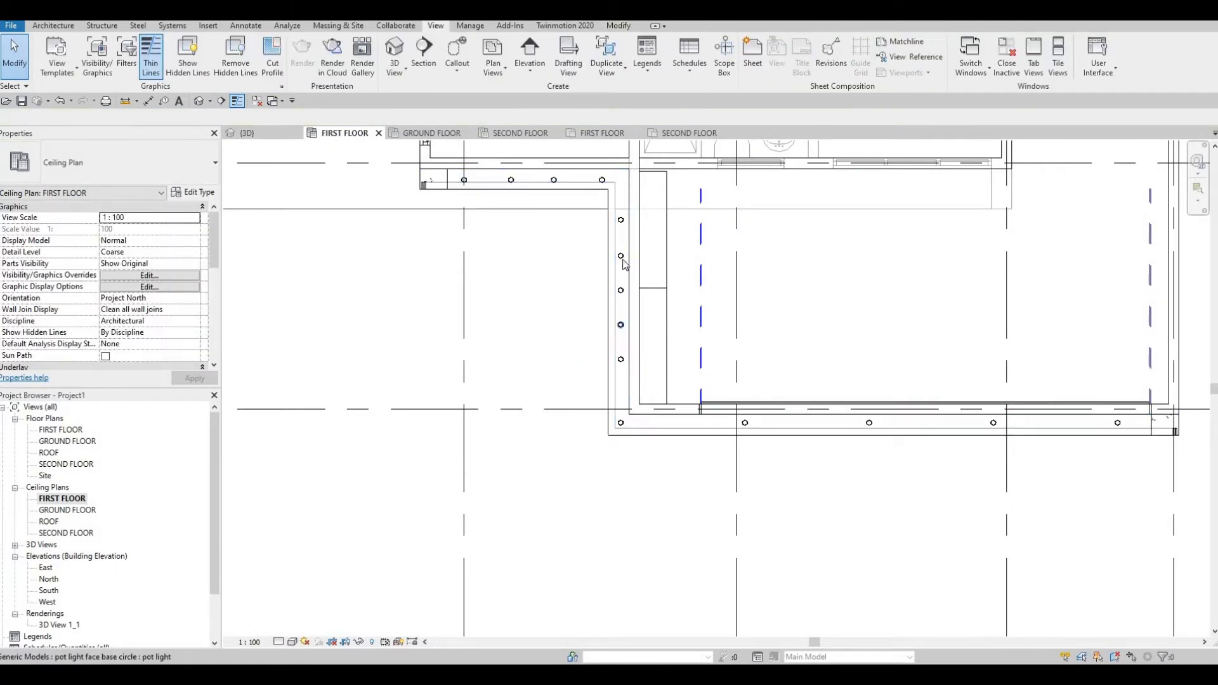
key("Delete")
left_click(621, 256)
key("Delete")
scroll(608, 305, "down", 1)
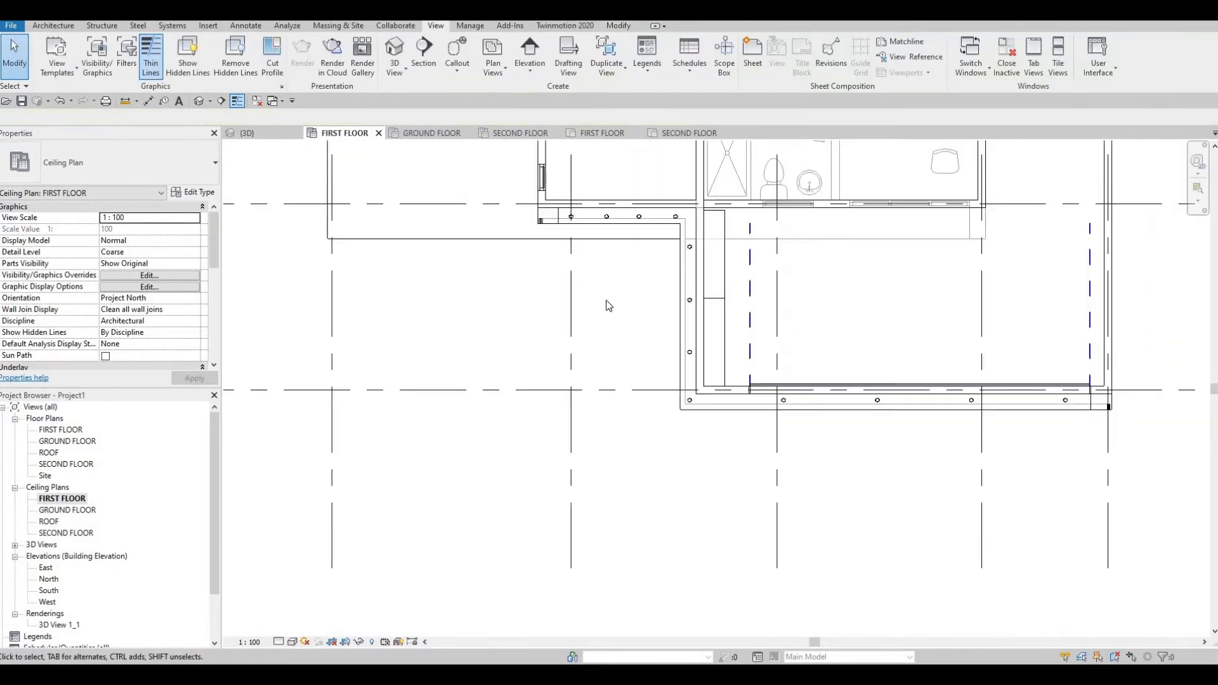
scroll(635, 365, "down", 2)
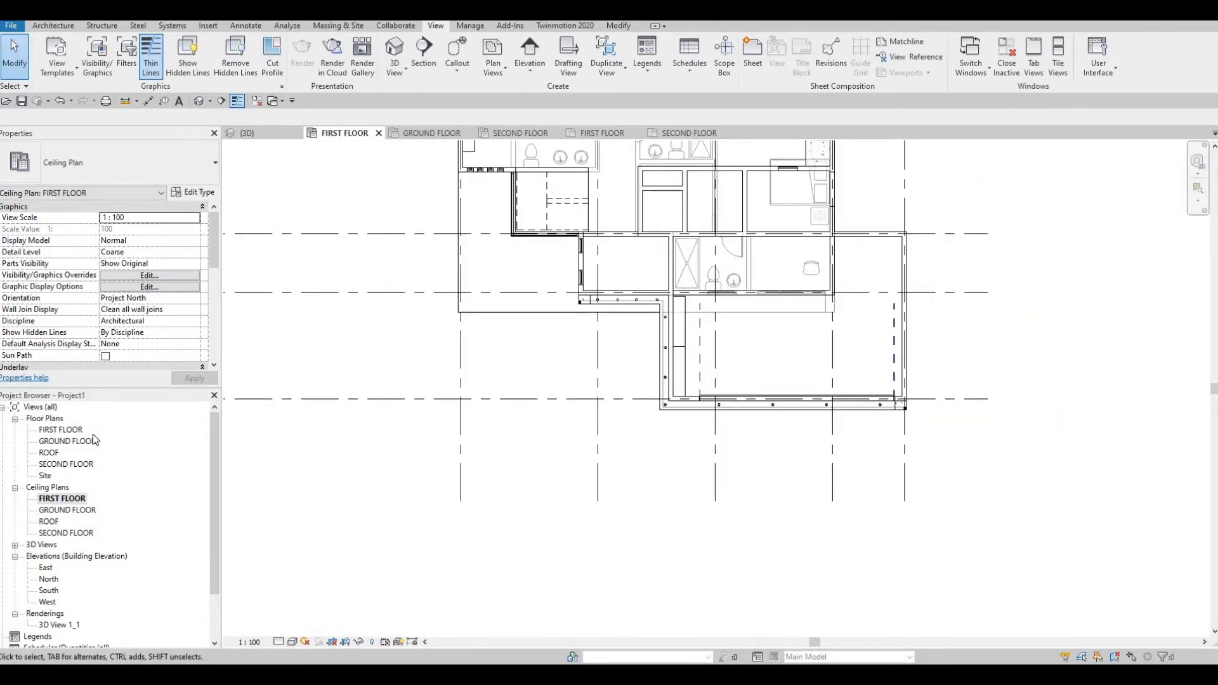
Open the SECOND FLOOR ceiling plan and inspect a pot light in the 3D model.
double_click(57, 533)
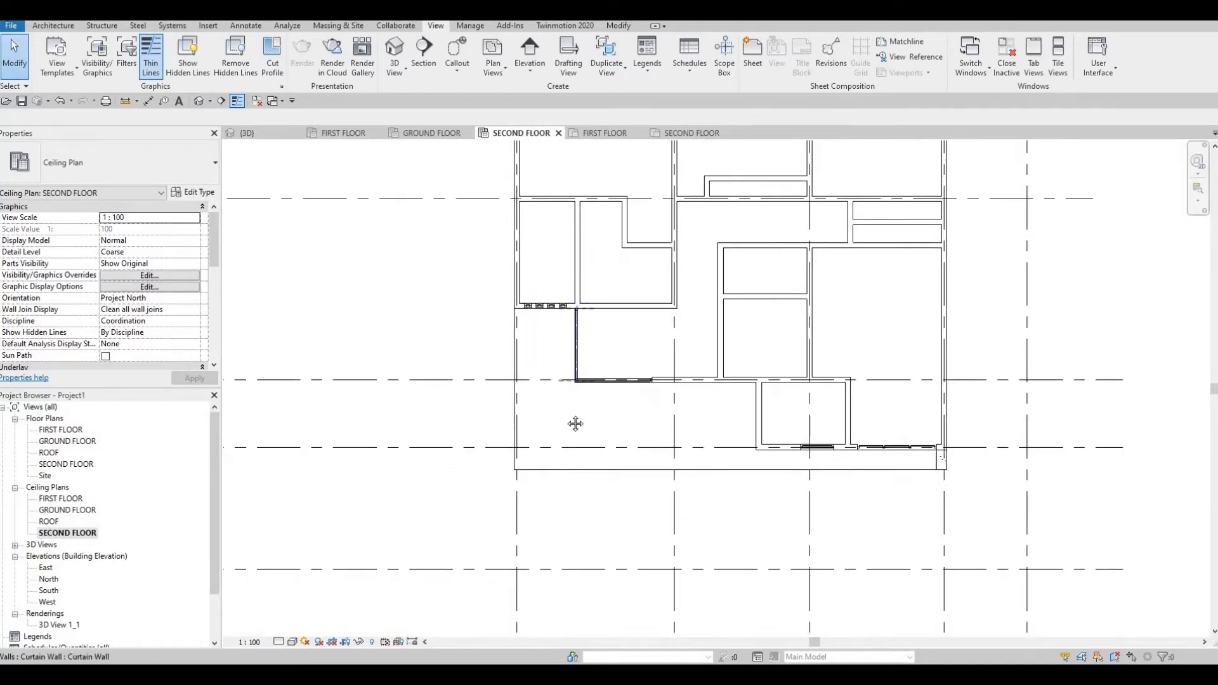
scroll(575, 423, "up", 2)
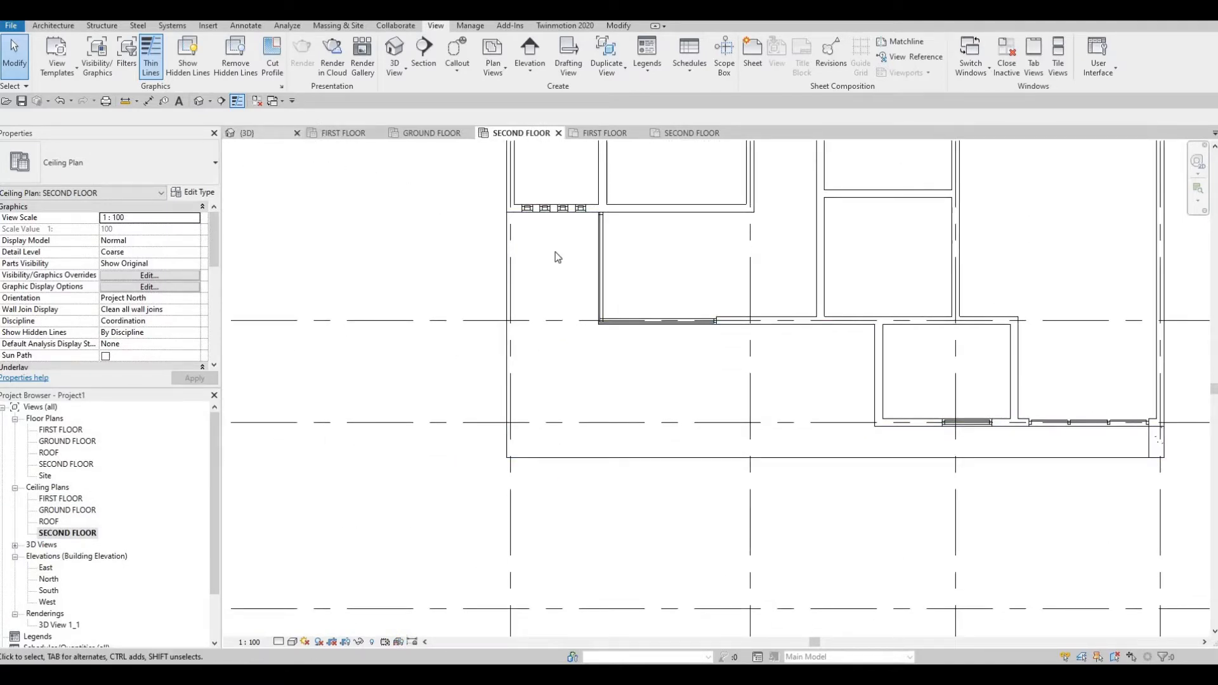
middle_click_drag(603, 317, 576, 188, "shift")
left_click(576, 187)
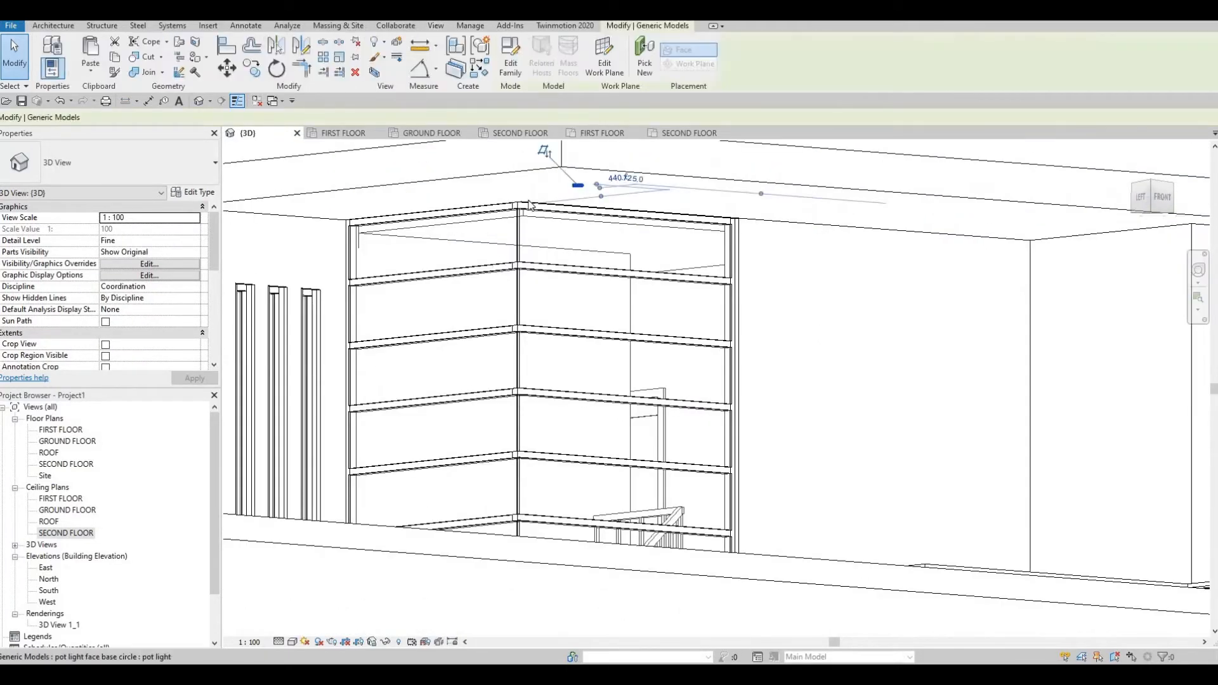
double_click(50, 522)
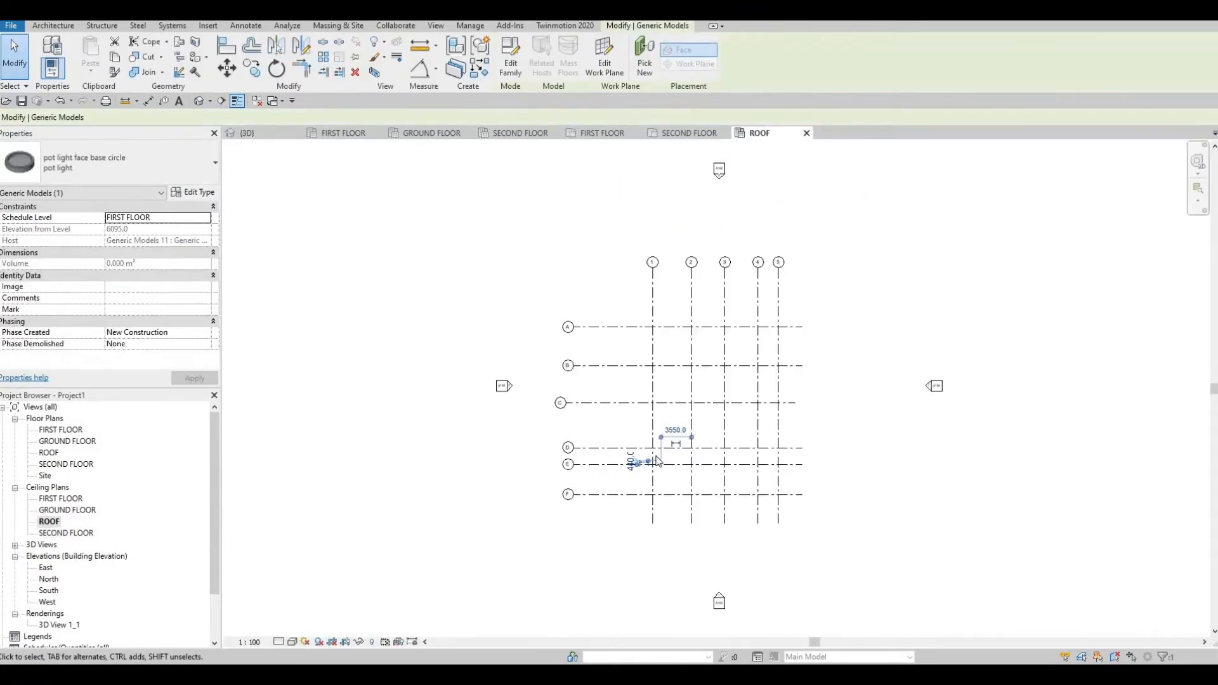
scroll(641, 447, "up", 7)
key("Escape")
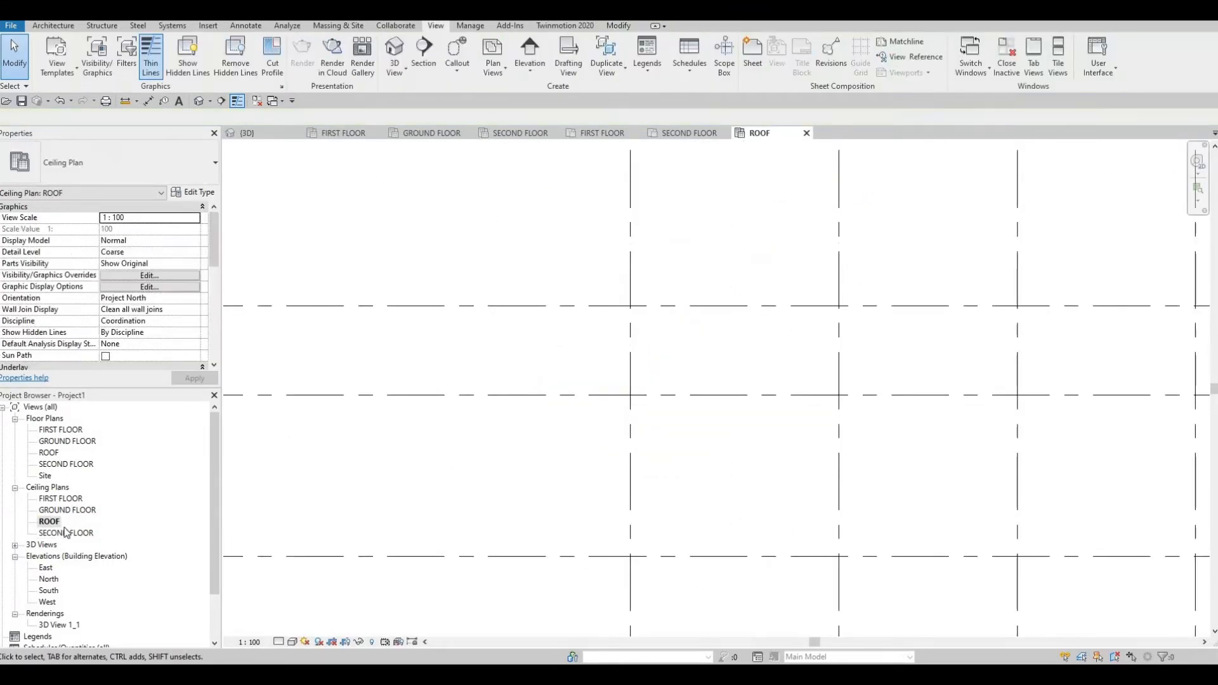
Return to the SECOND FLOOR ceiling plan and check the blue floor slab.
key("ctrl+Tab")
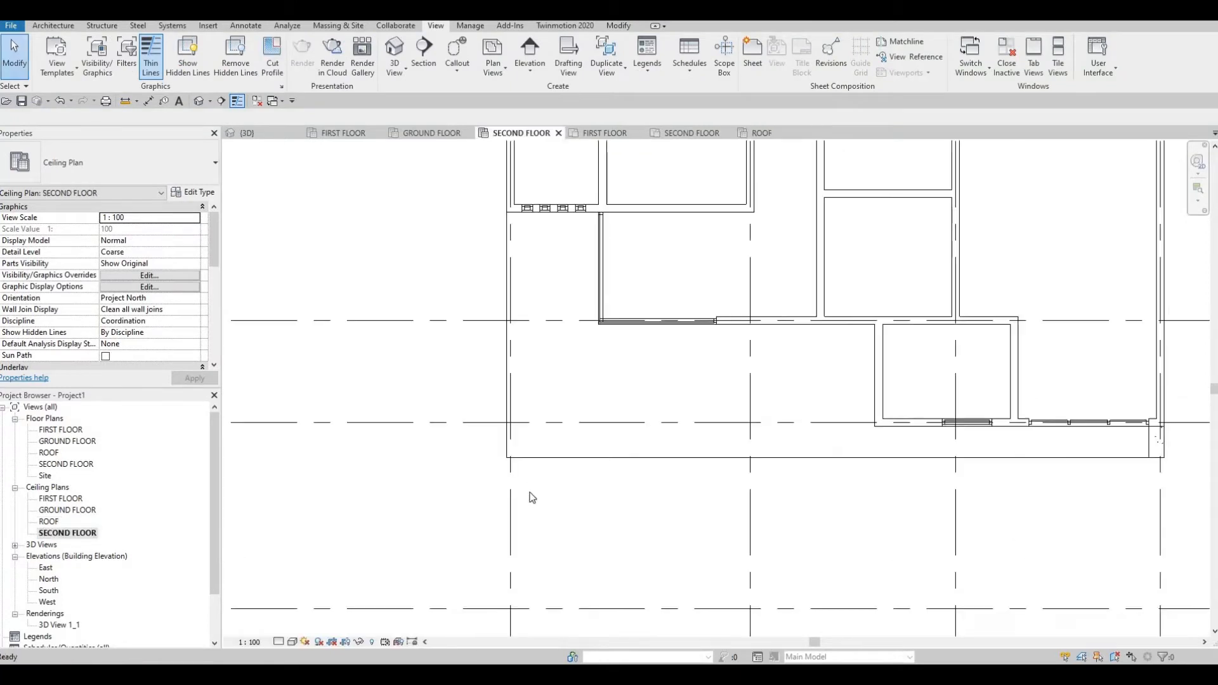
middle_click_drag(532, 453, 458, 447)
scroll(484, 493, "up", 1)
left_click(482, 495)
scroll(458, 515, "down", 1)
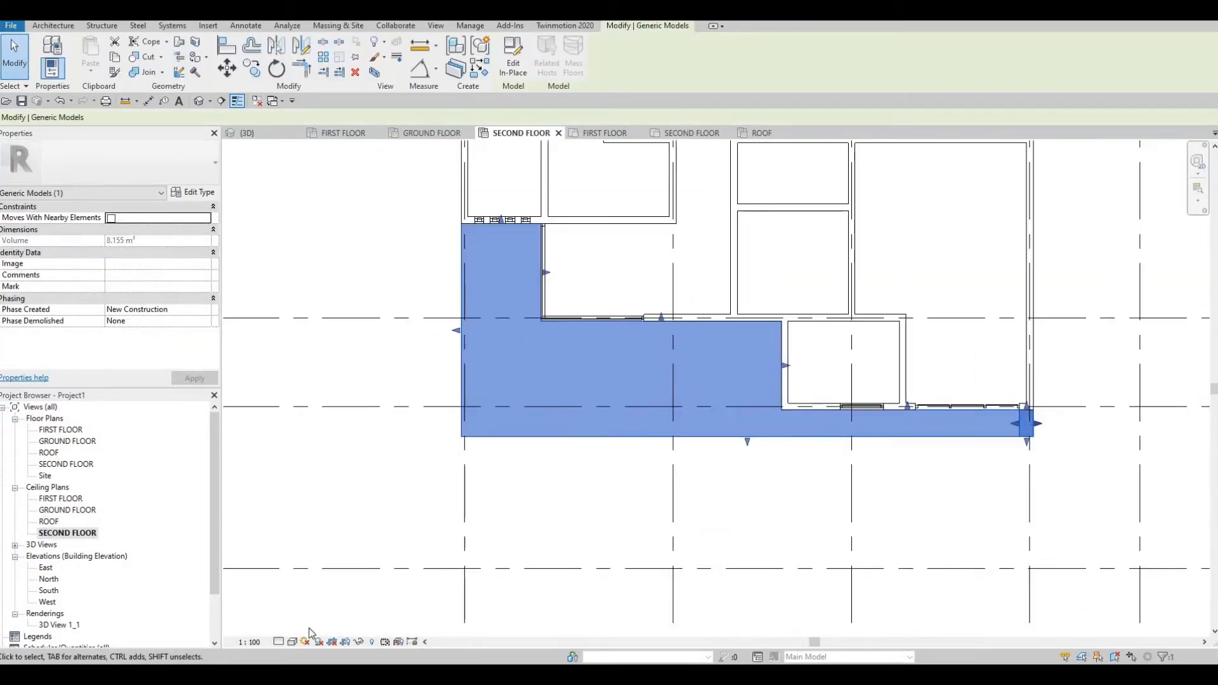
key("Escape")
Raise model Transparency to 40 in the Graphic Display Options.
left_click(292, 642)
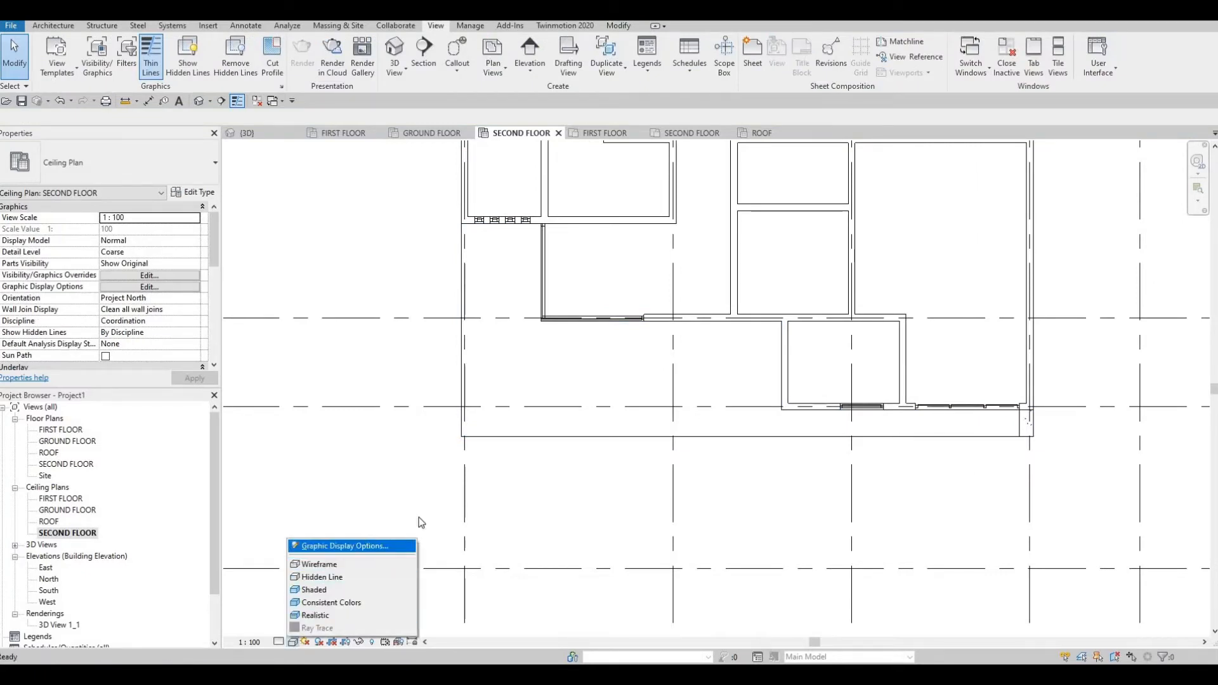
left_click(330, 546)
left_click(437, 260)
left_click(437, 260)
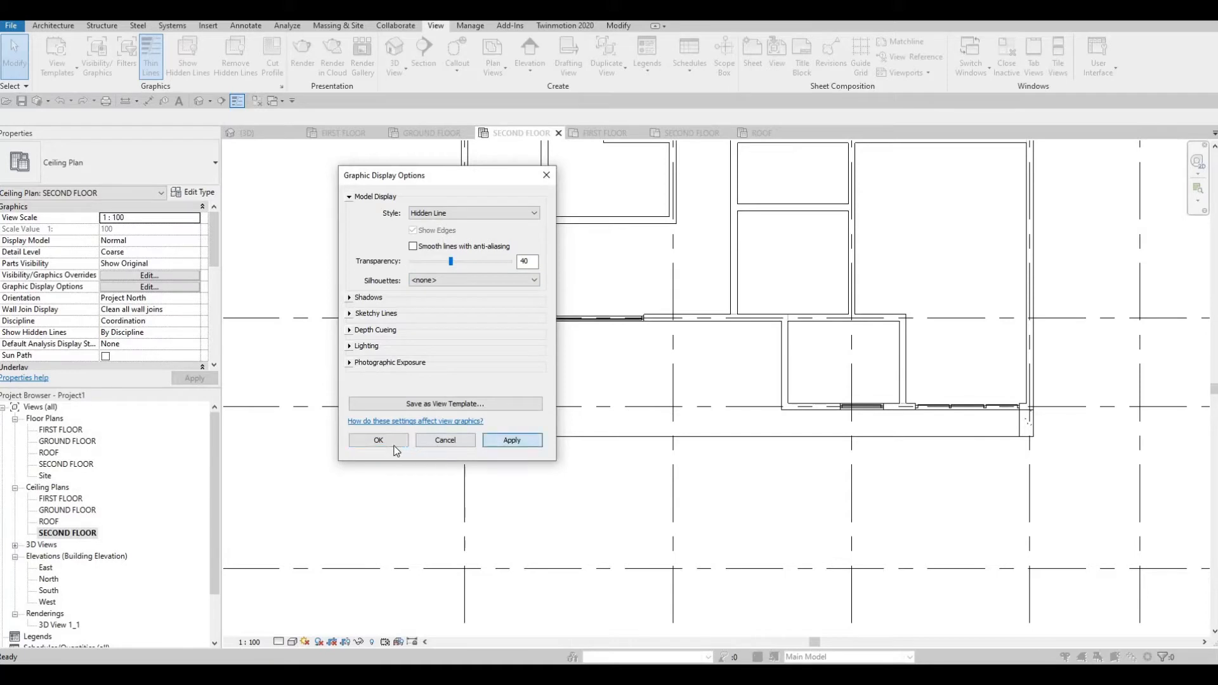
Apply the transparency of 40 and close Graphic Display Options.
key("Return")
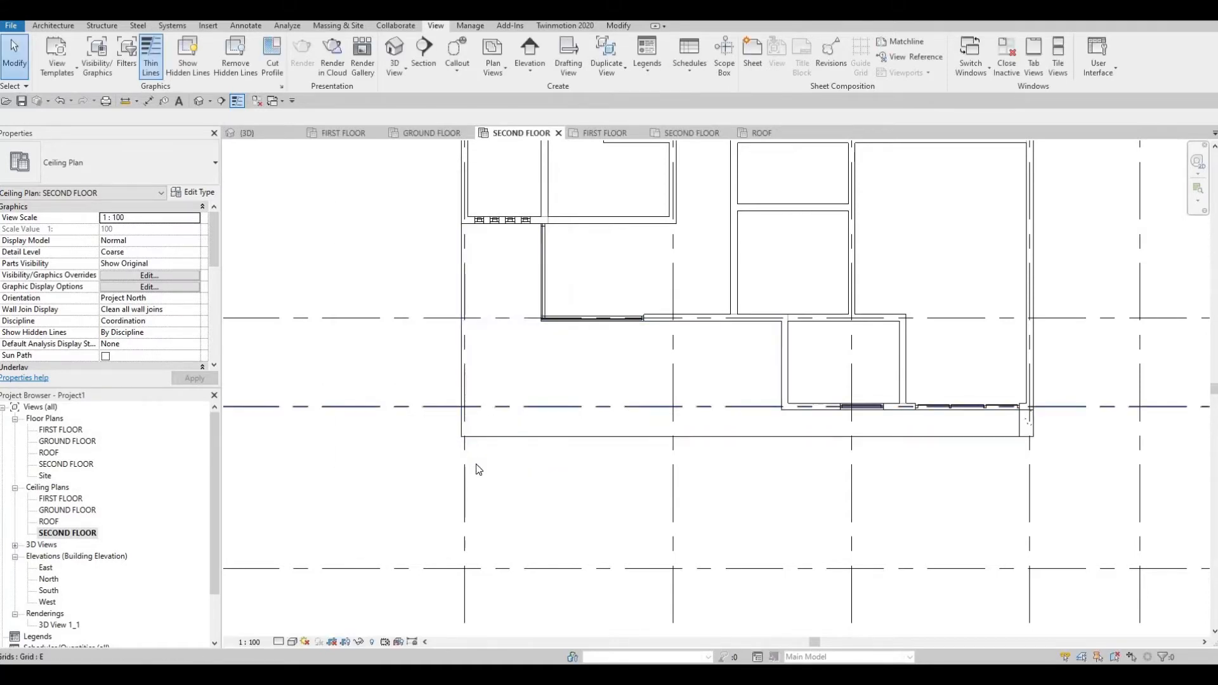
scroll(481, 473, "down", 1)
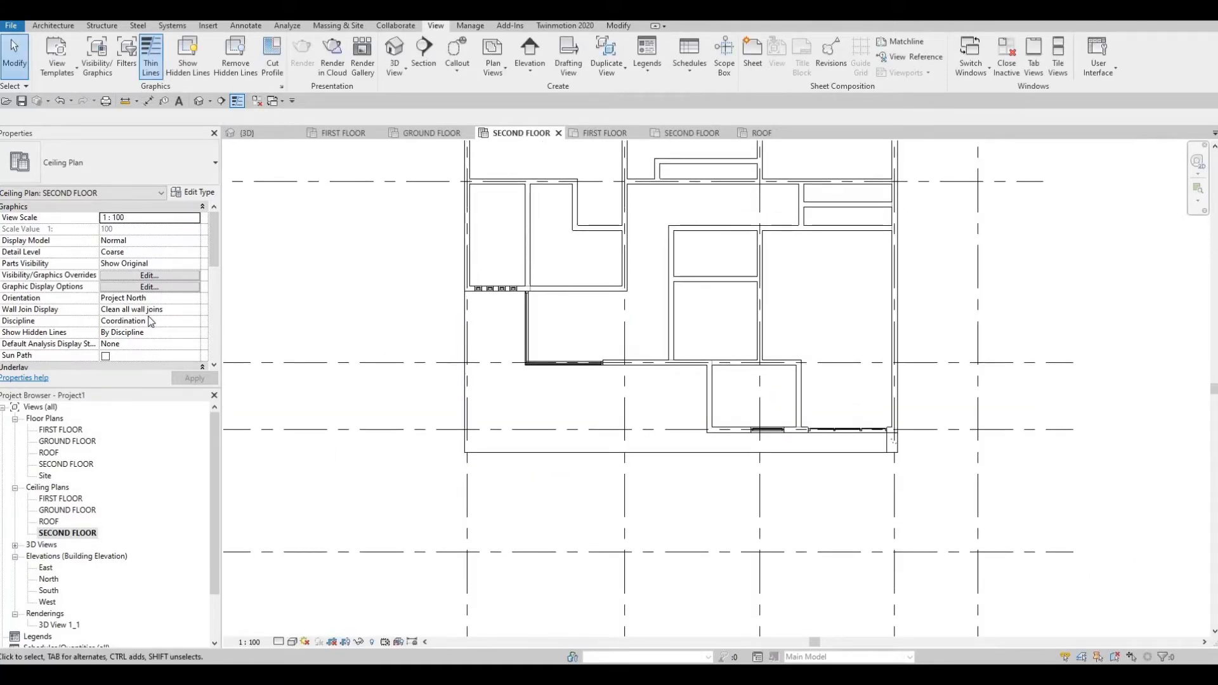
scroll(151, 322, "down", 5)
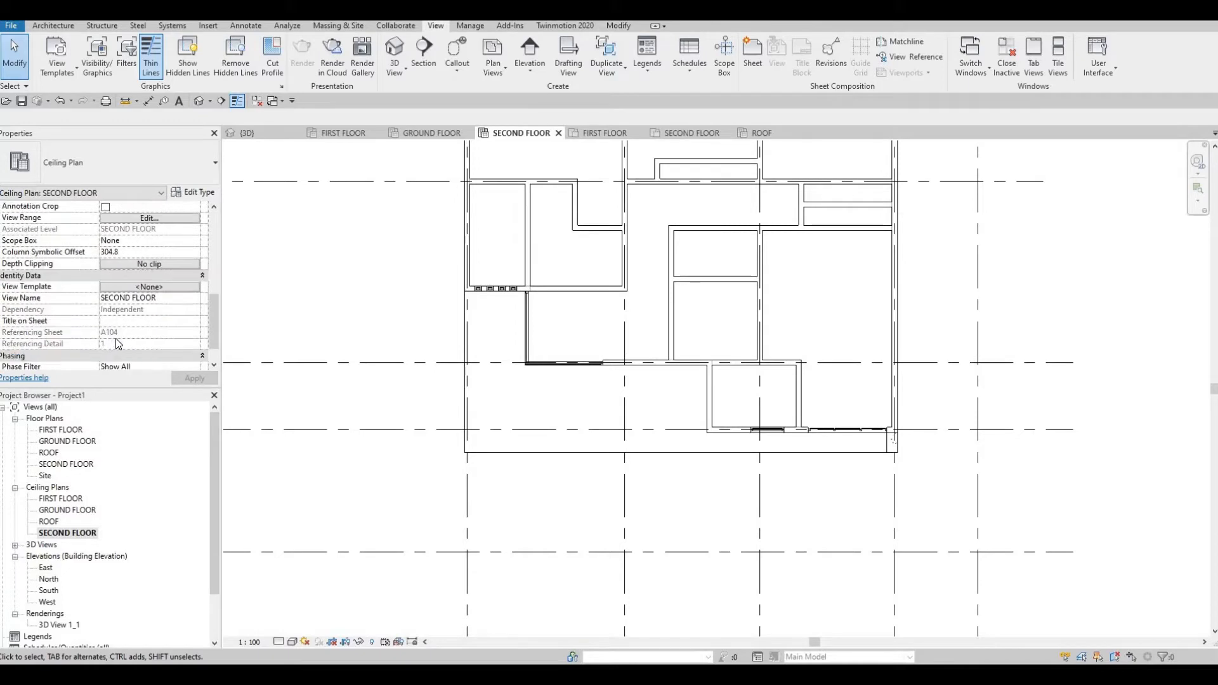
scroll(123, 323, "up", 3)
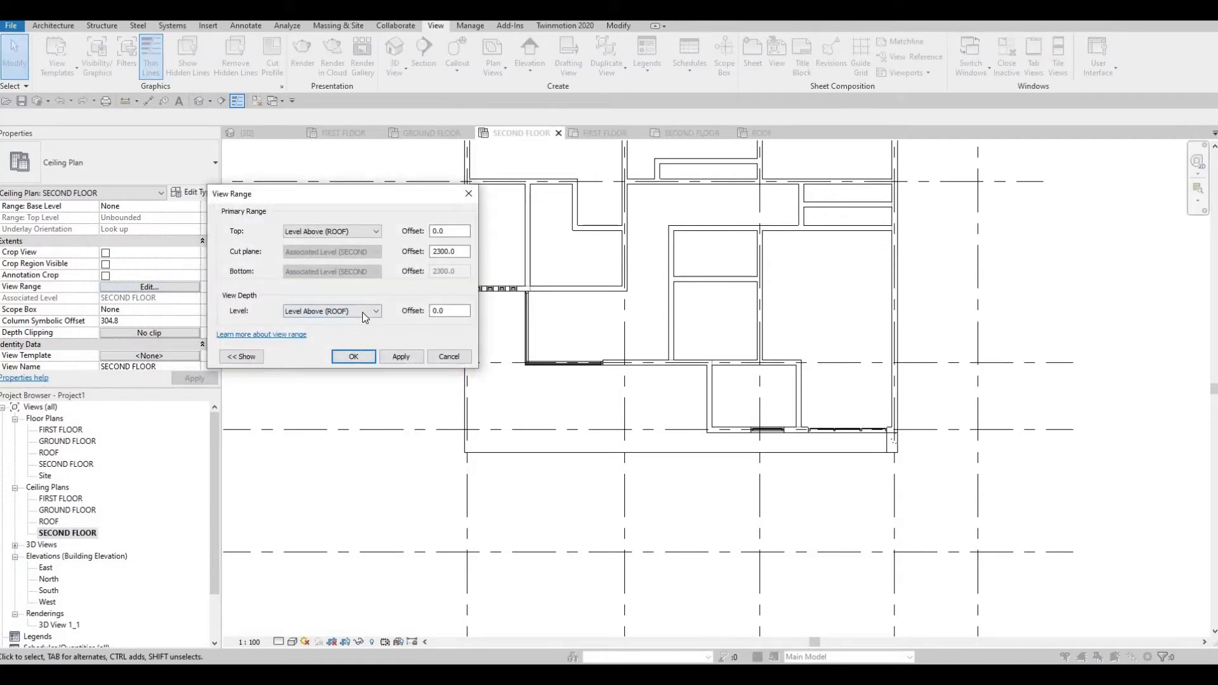
Set the View Range's View Depth Level to Unlimited and apply it.
left_click(364, 313)
left_click(418, 359)
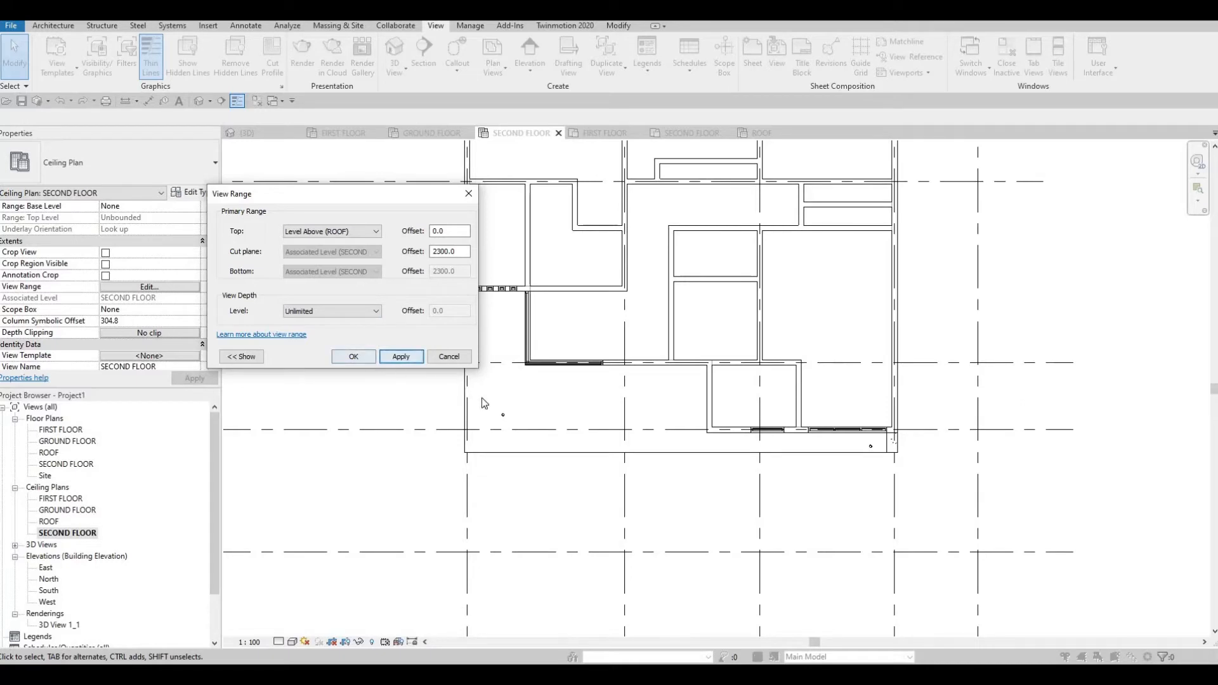
key("Return")
scroll(498, 412, "up", 5)
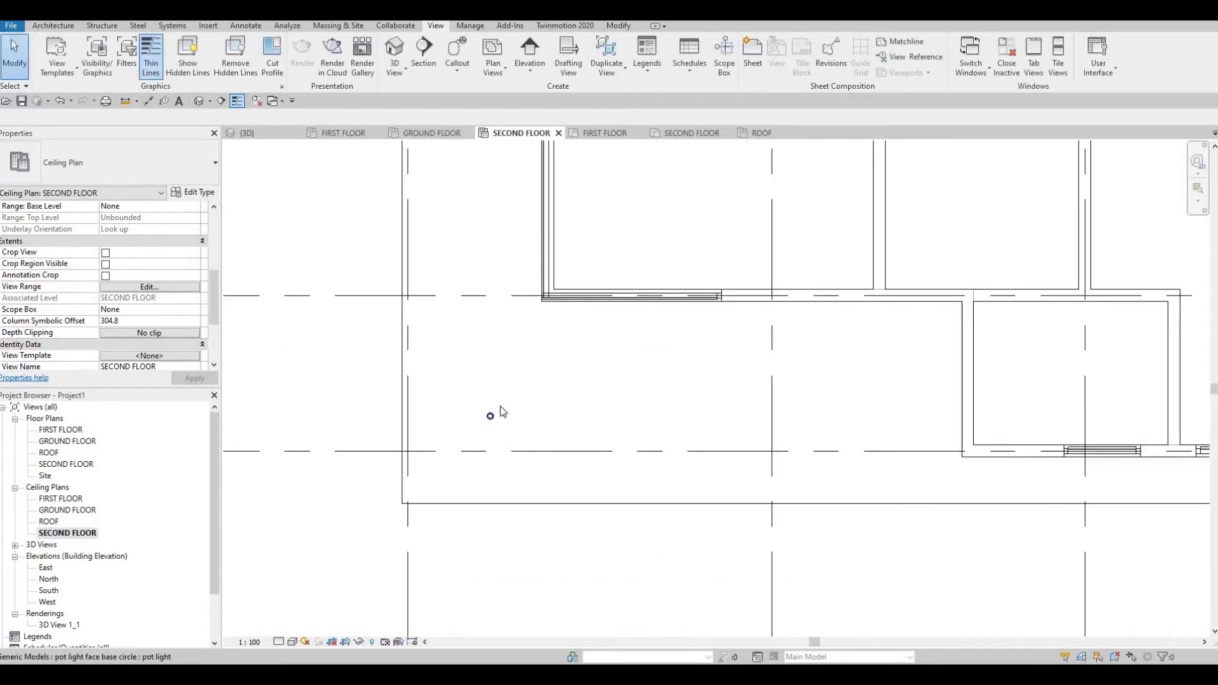
Try moving the pot light toward the top-left corner, then undo the move.
scroll(501, 413, "down", 2)
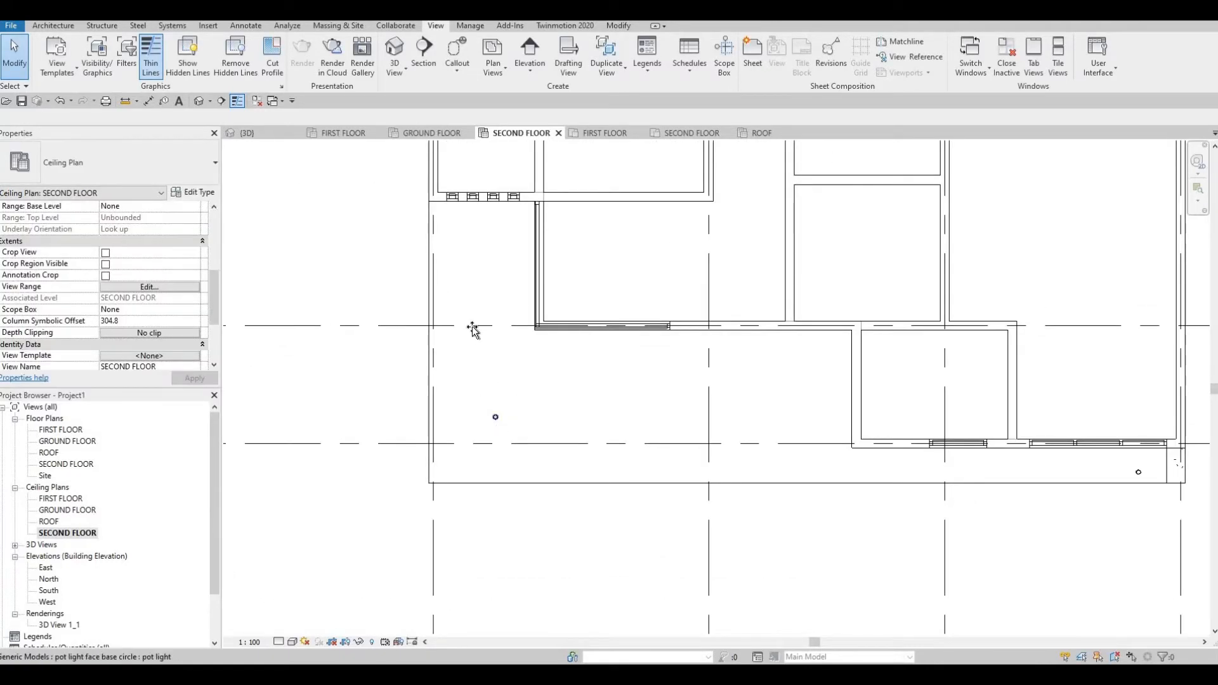
left_click(454, 258)
left_click_drag(437, 236, 428, 221)
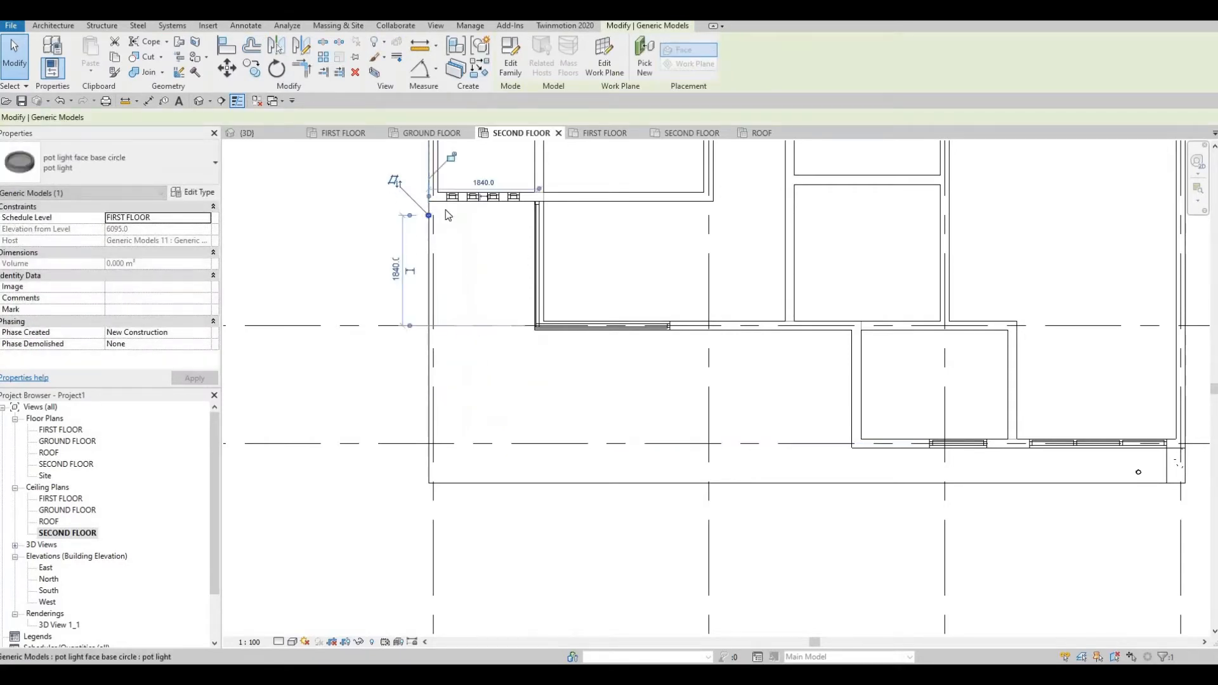
scroll(426, 218, "up", 2)
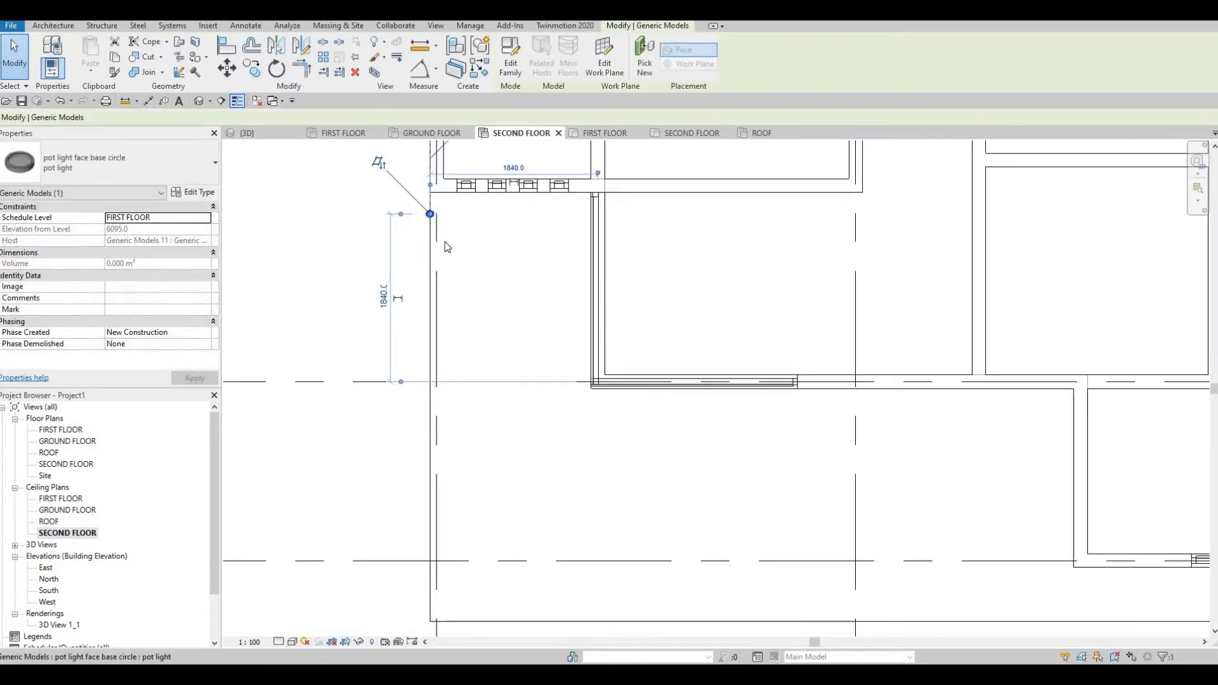
key("ctrl+z")
Select the pot light and start a CO copy from its position.
left_click(493, 420)
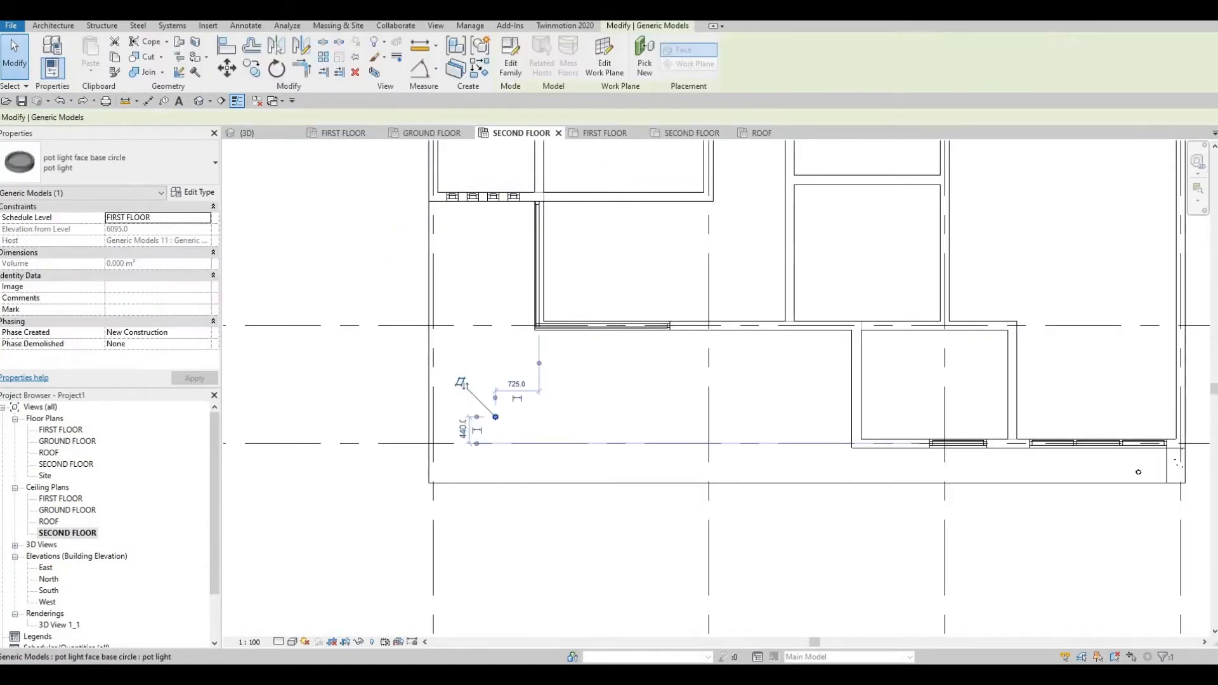
key("c")
key("o")
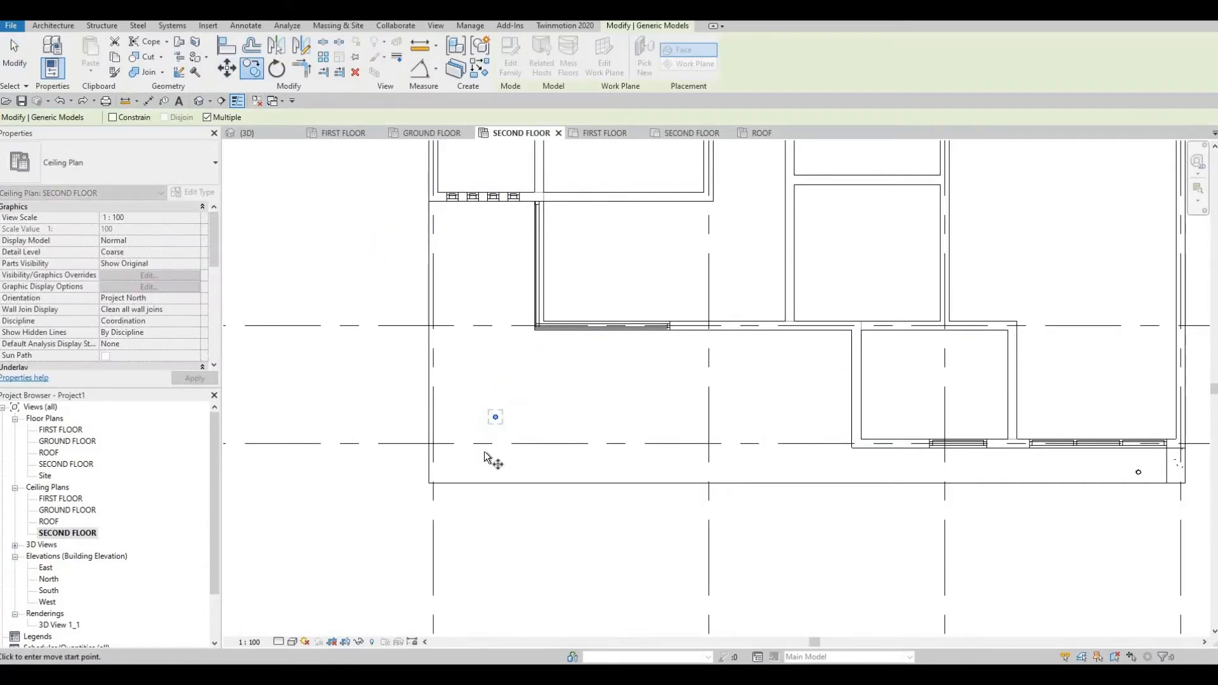
scroll(552, 429, "up", 4)
scroll(555, 423, "up", 4)
left_click(552, 410)
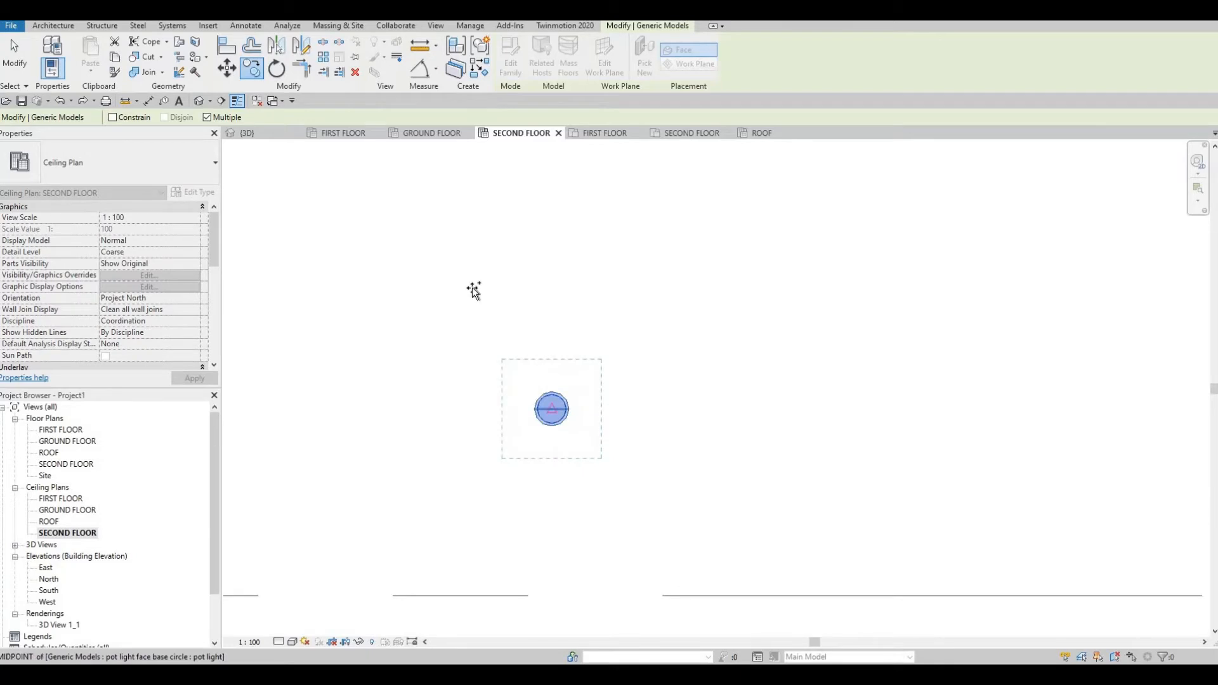
scroll(493, 571, "down", 2)
middle_click_drag(492, 586, 485, 561)
scroll(484, 549, "down", 2)
middle_click_drag(452, 269, 481, 449)
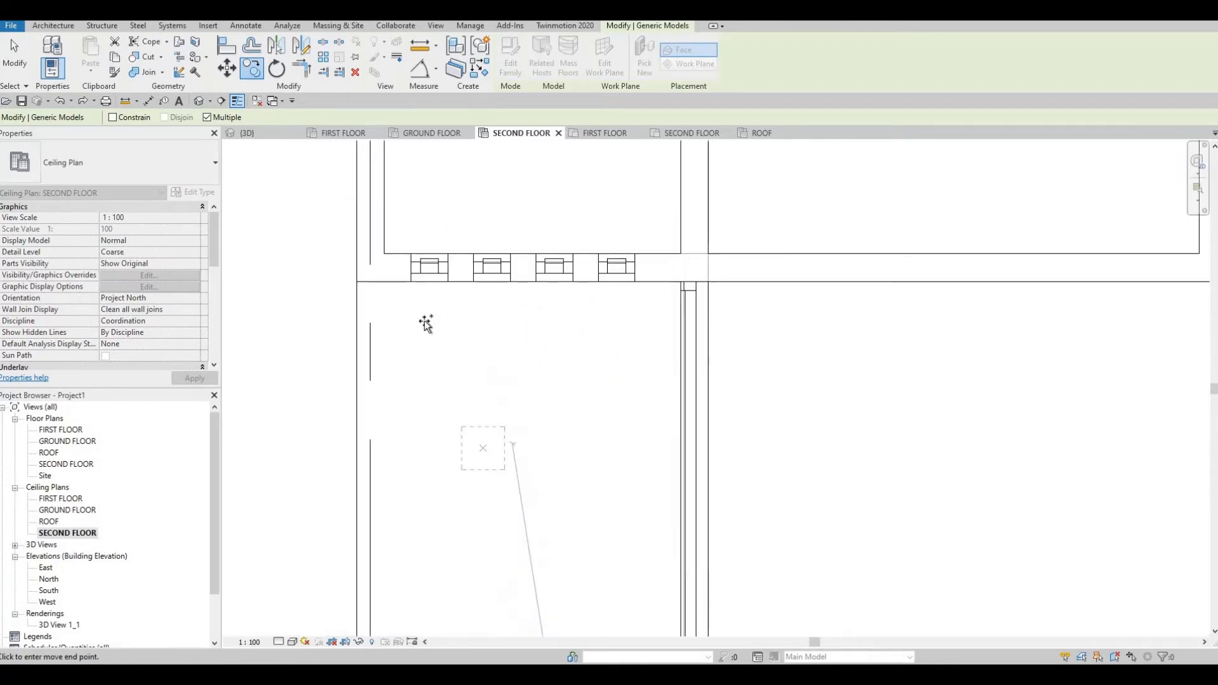
scroll(427, 321, "up", 3)
Place four pot light copies in a row beneath the upper-left room's wall lights.
left_click(475, 322)
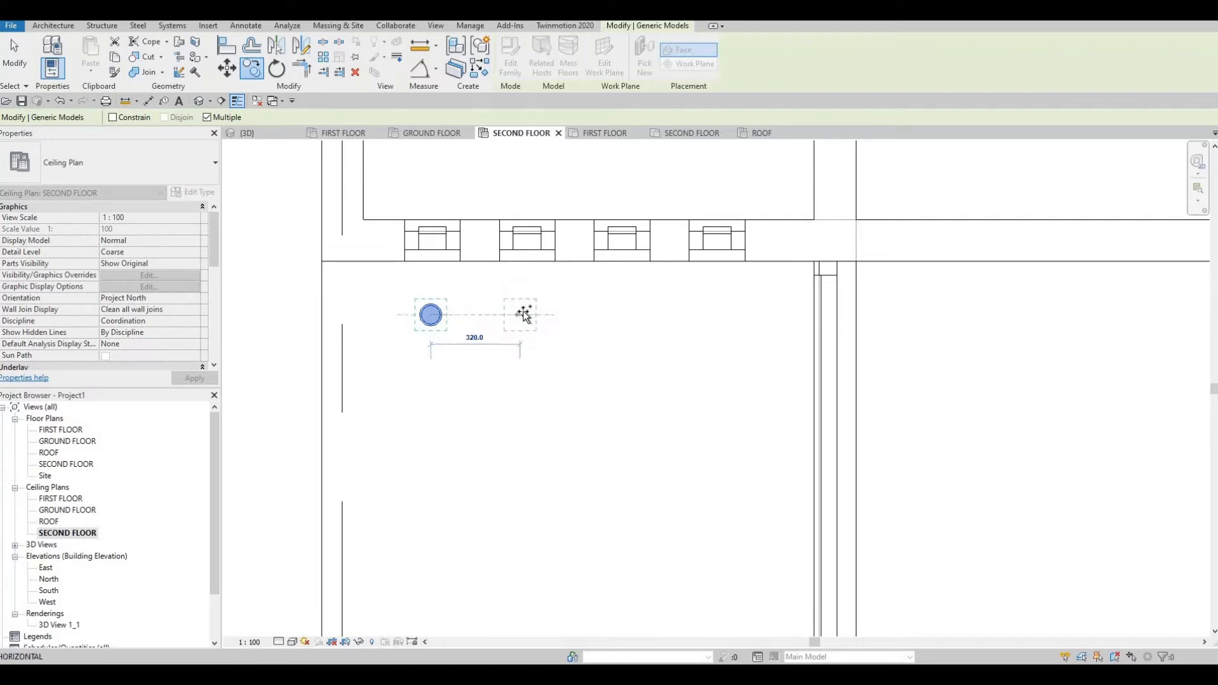
left_click(528, 315)
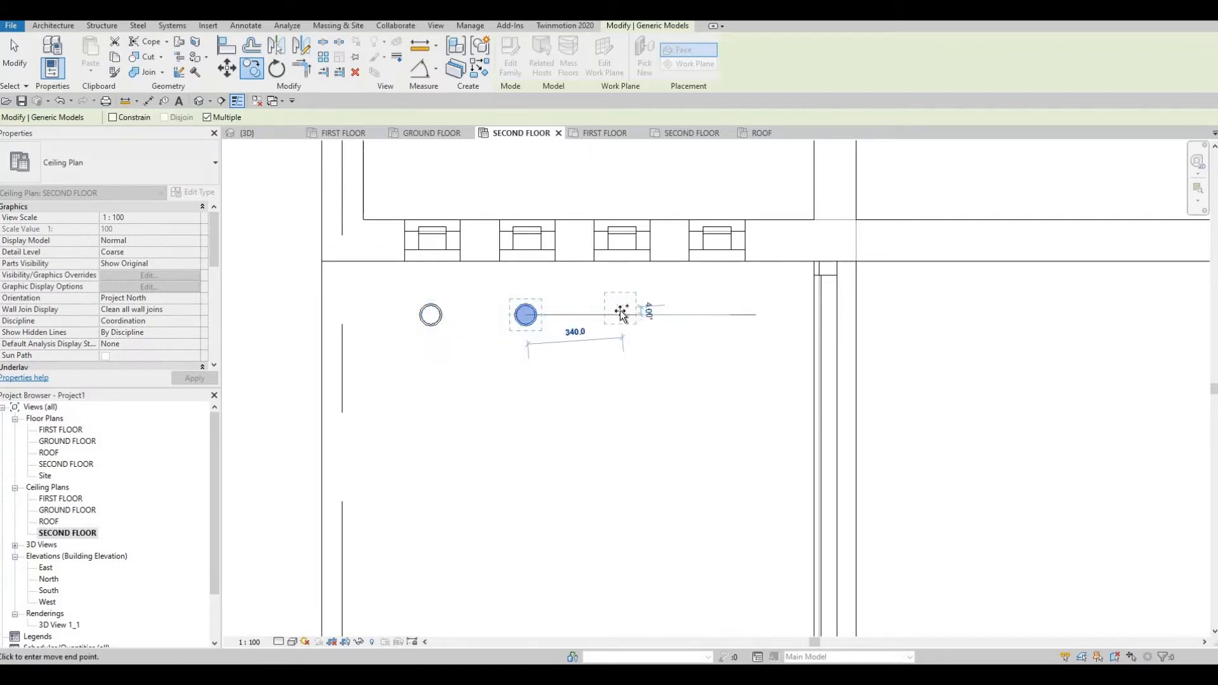
left_click(725, 315)
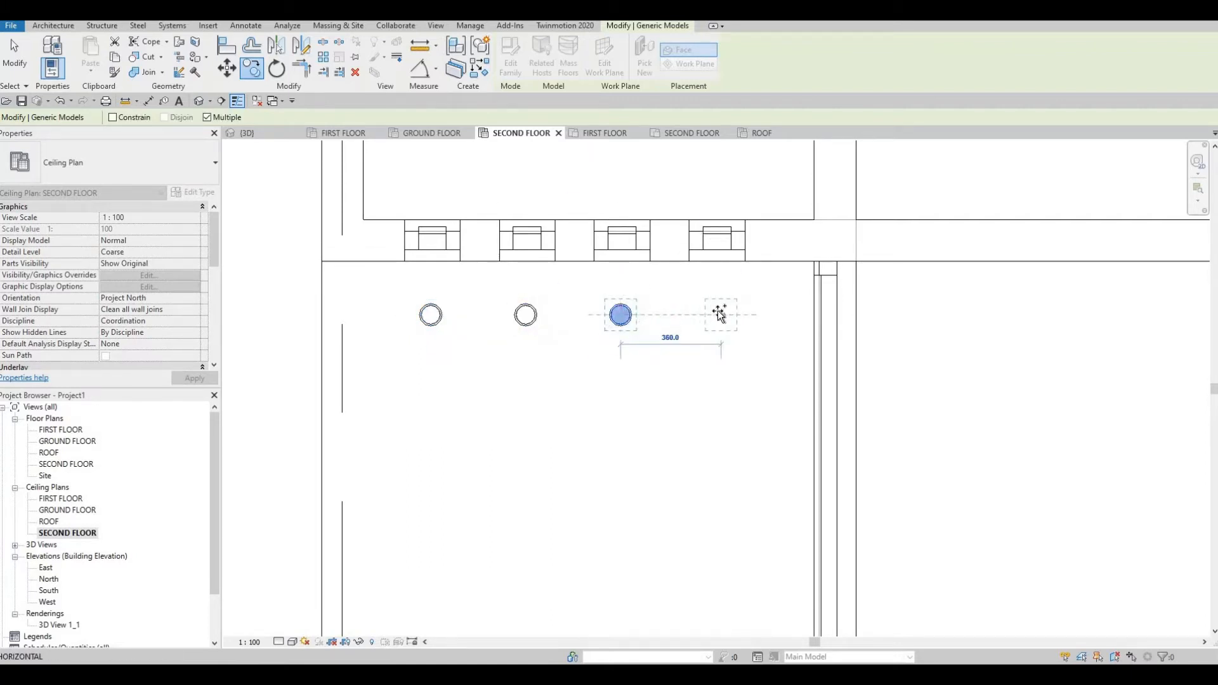
left_click(656, 334)
scroll(672, 412, "down", 4)
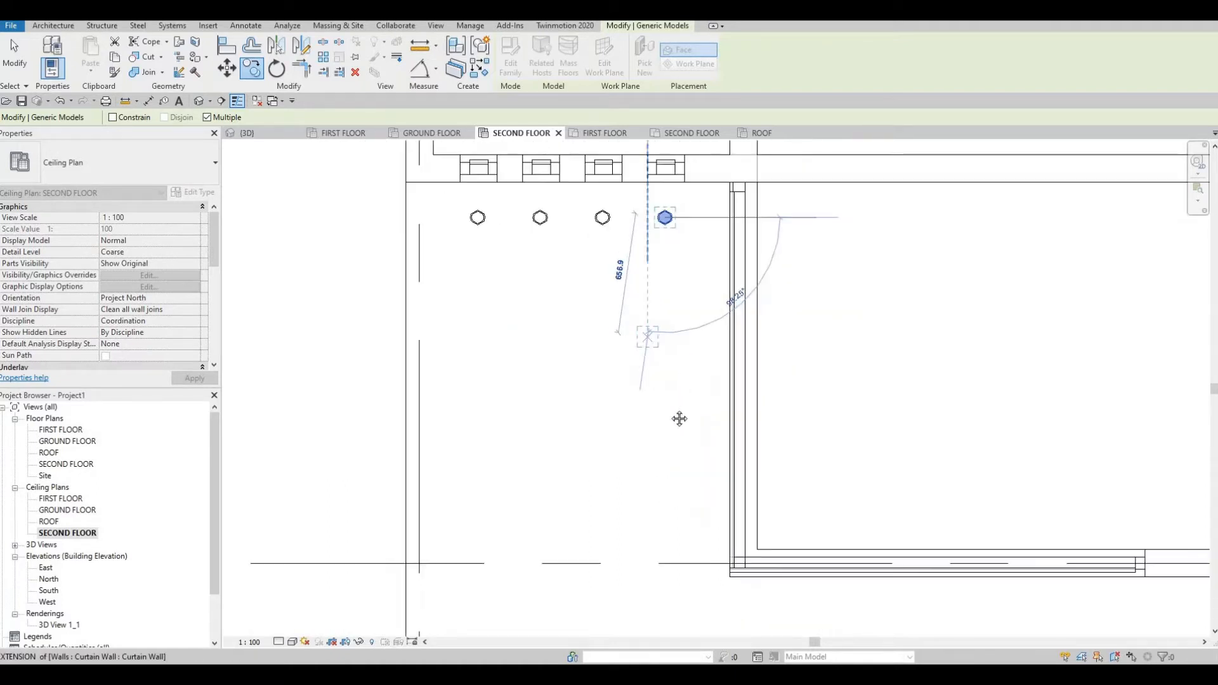
scroll(615, 170, "down", 1)
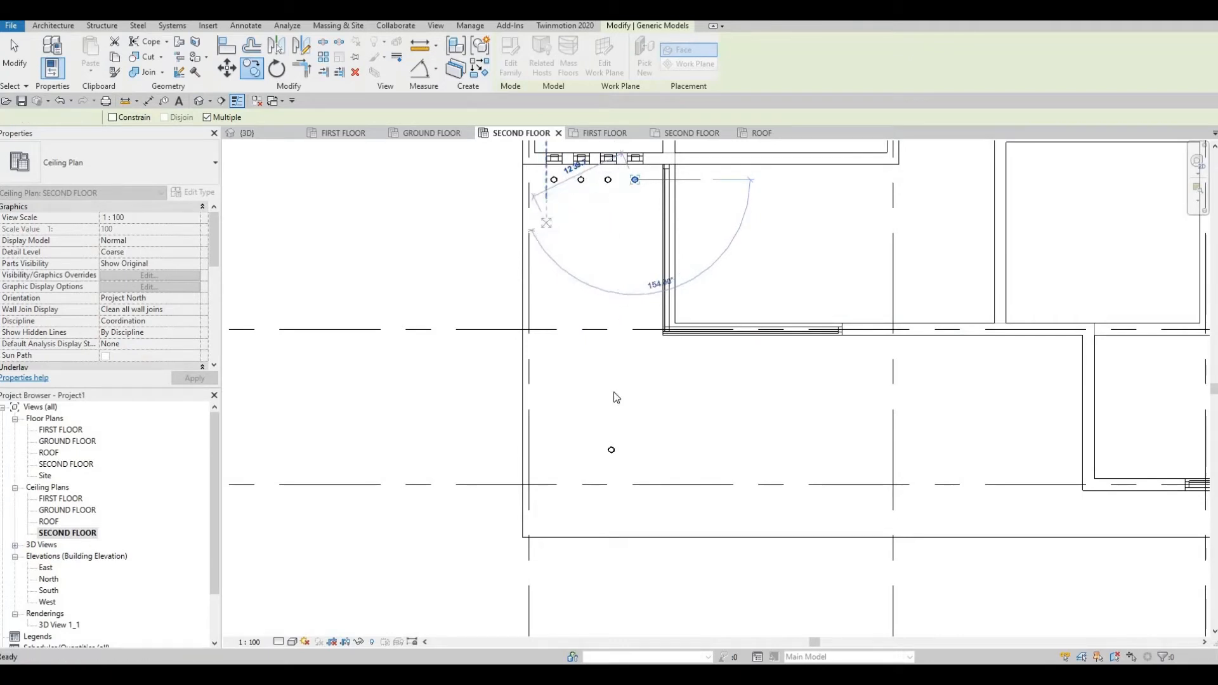
Finish copying and delete the leftover lower pot light.
key("Escape")
key("Escape")
left_click(611, 439)
key("Delete")
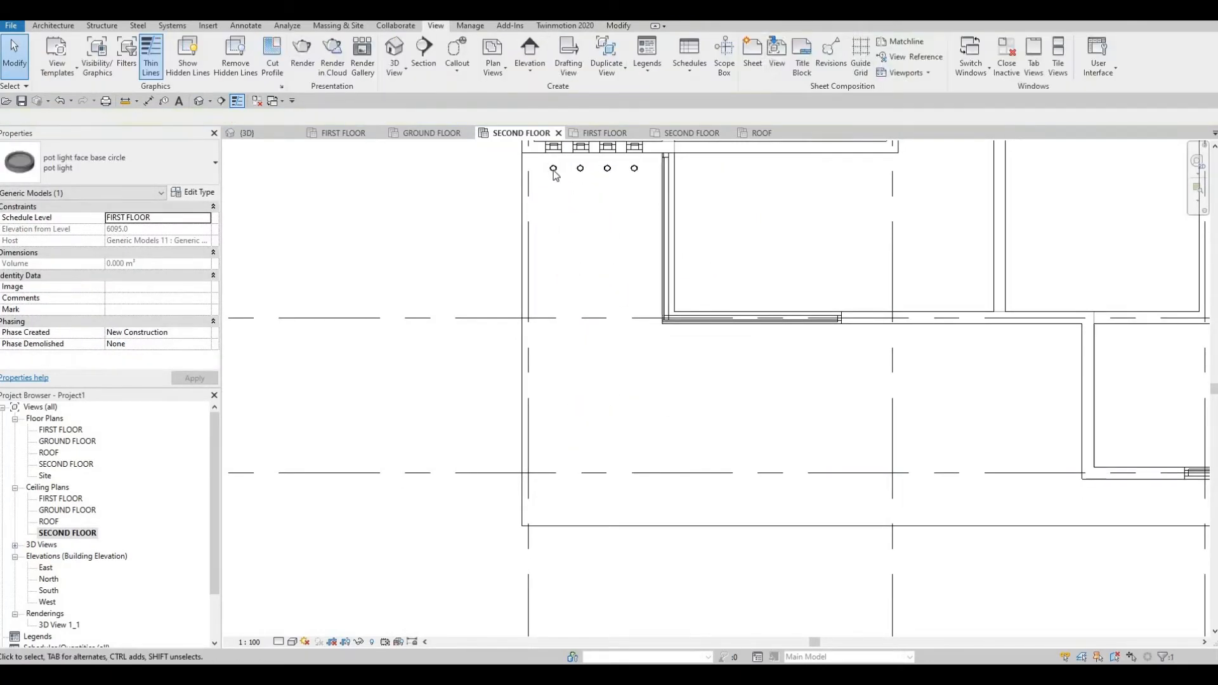
Copy the first and fourth pot lights repeatedly downward, about 1100 and 700 mm lower.
left_click(553, 170)
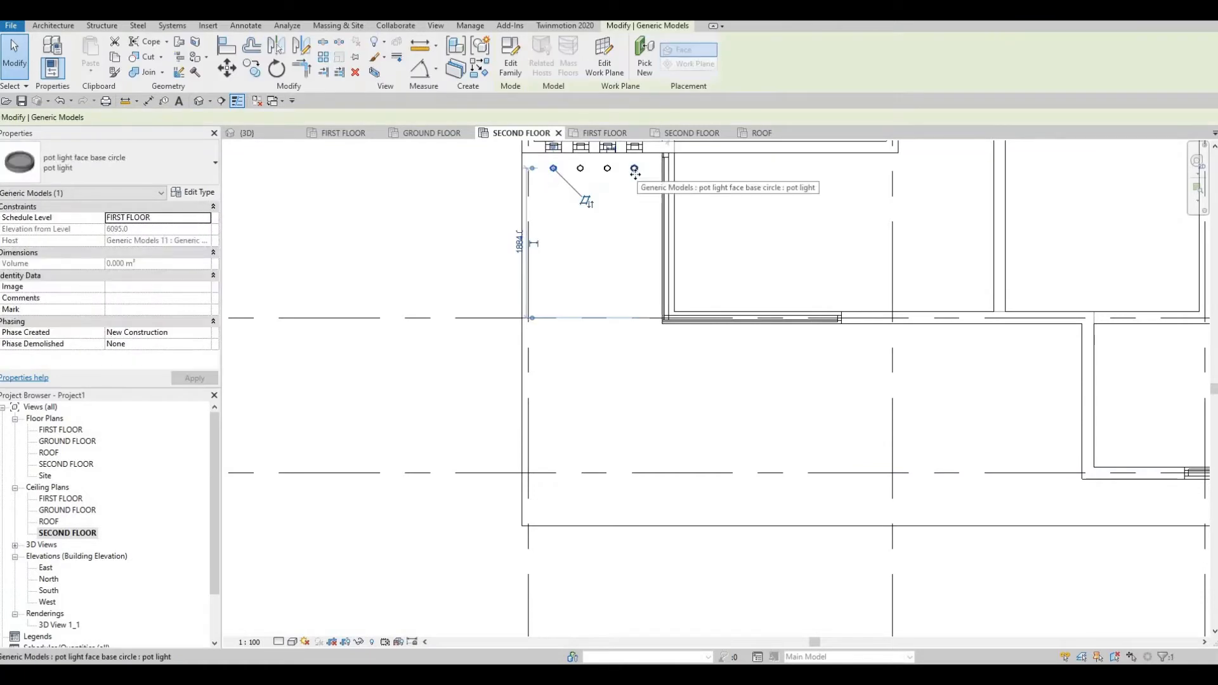
left_click(635, 169, "ctrl")
left_click(254, 73)
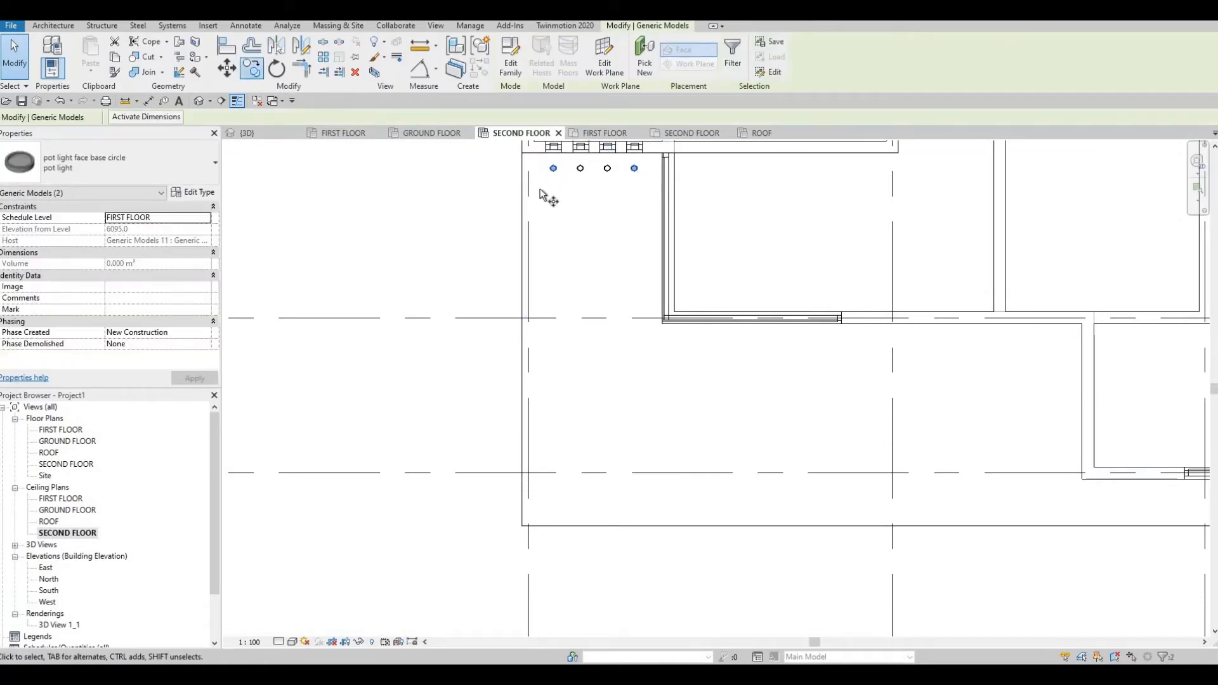
left_click(532, 175)
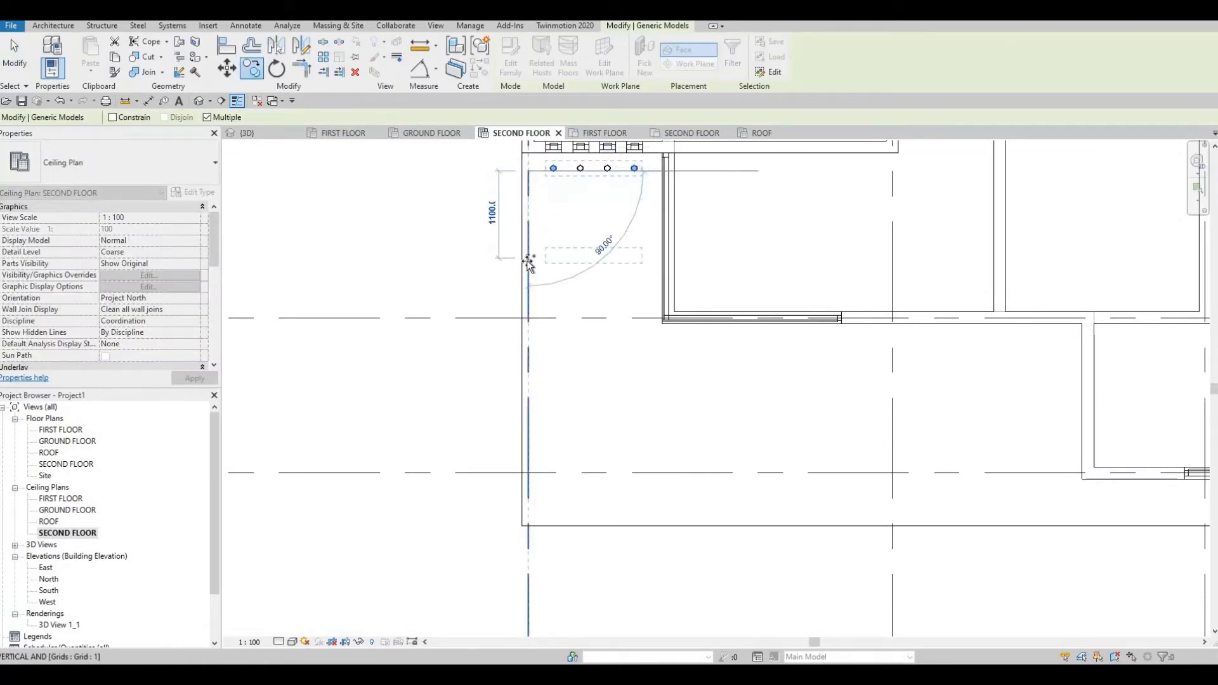
left_click(529, 265)
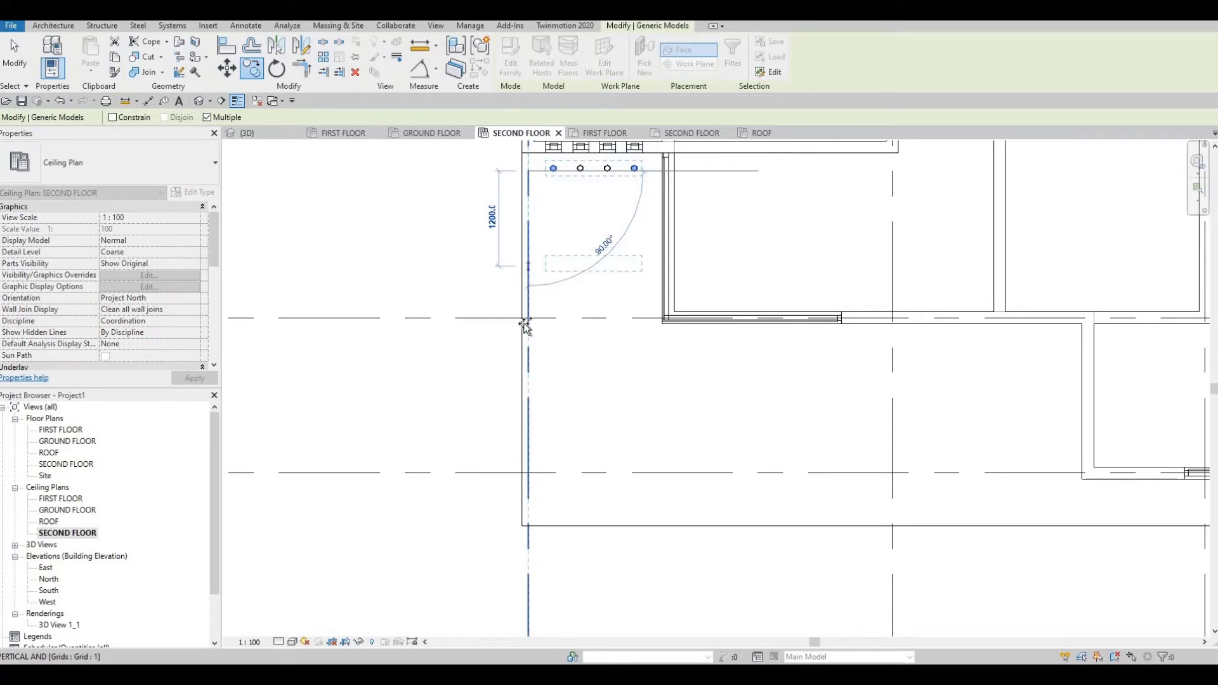
left_click(529, 353)
middle_click_drag(528, 425, 533, 344)
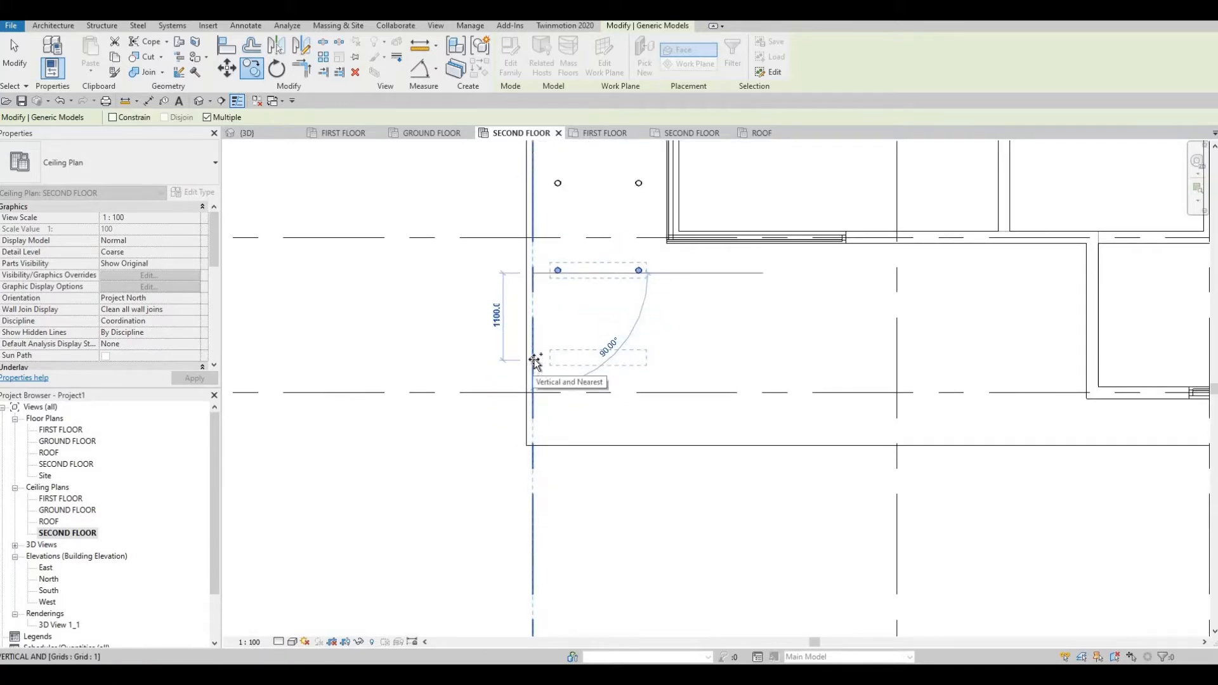
left_click(535, 392)
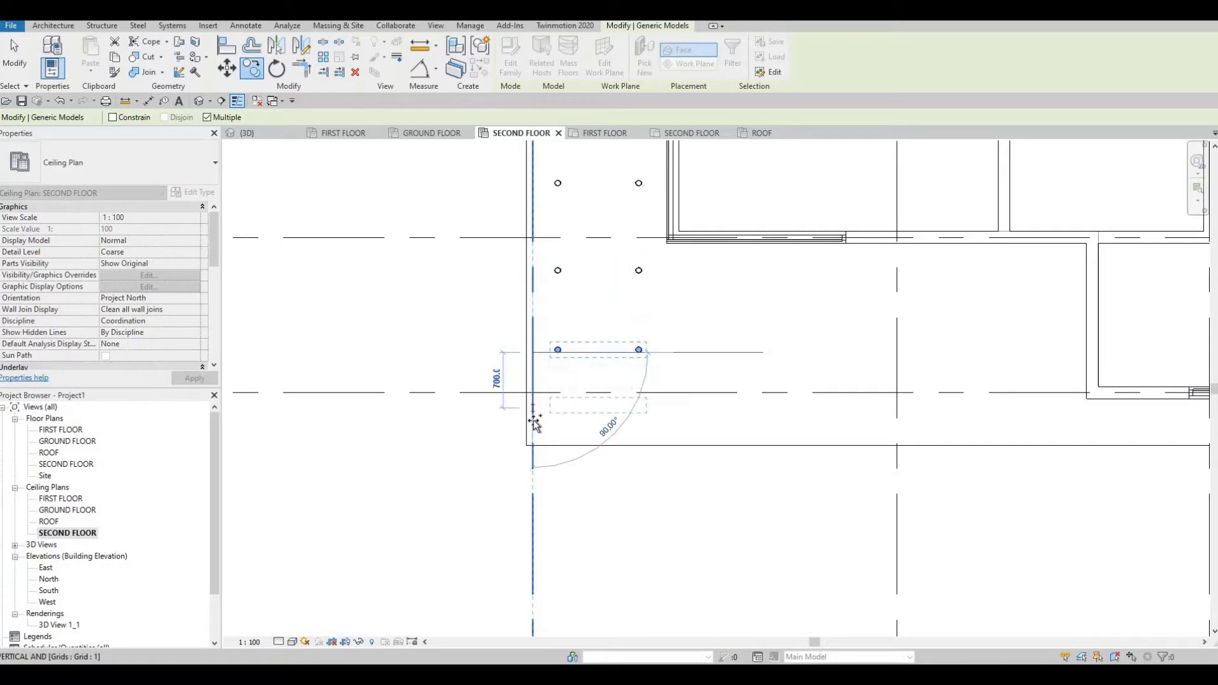
left_click(548, 409)
key("Escape")
key("Escape")
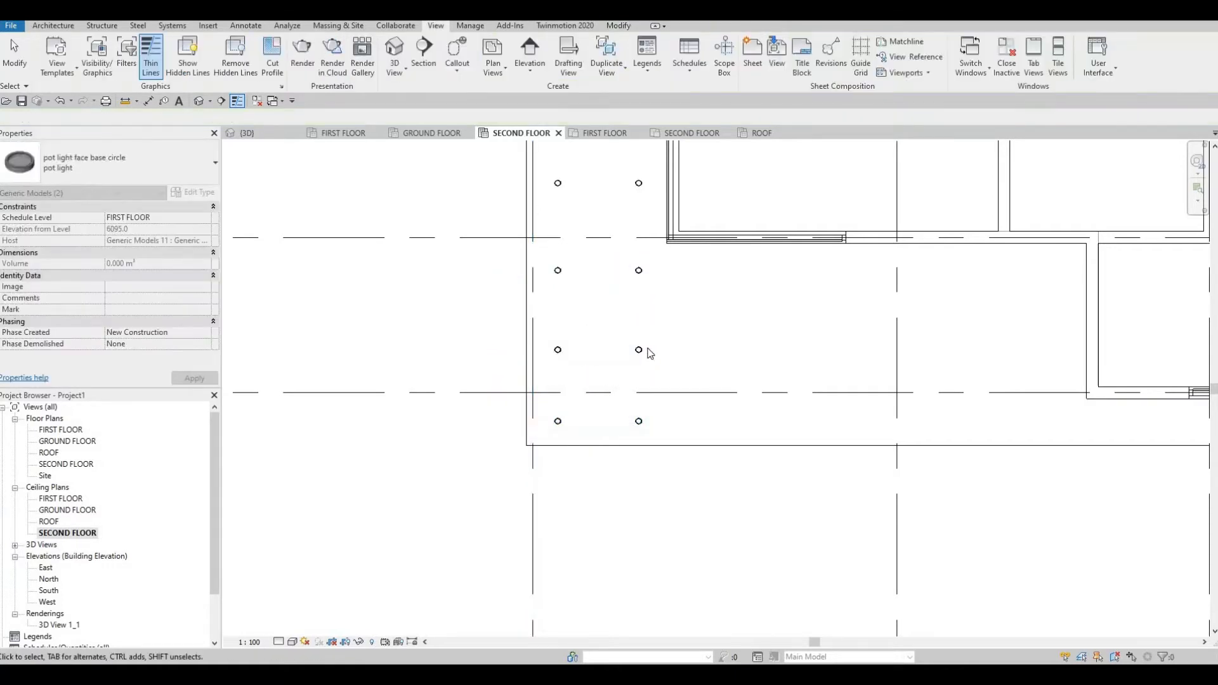
left_click(639, 350)
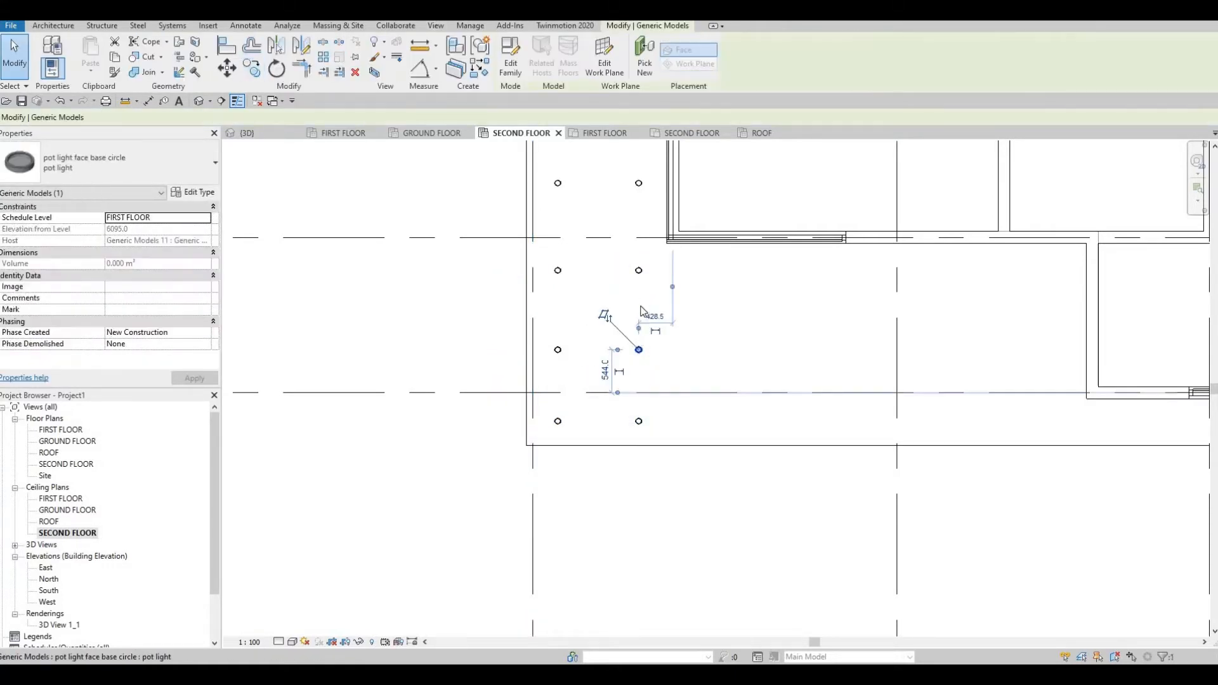
key("Delete")
left_click(638, 270)
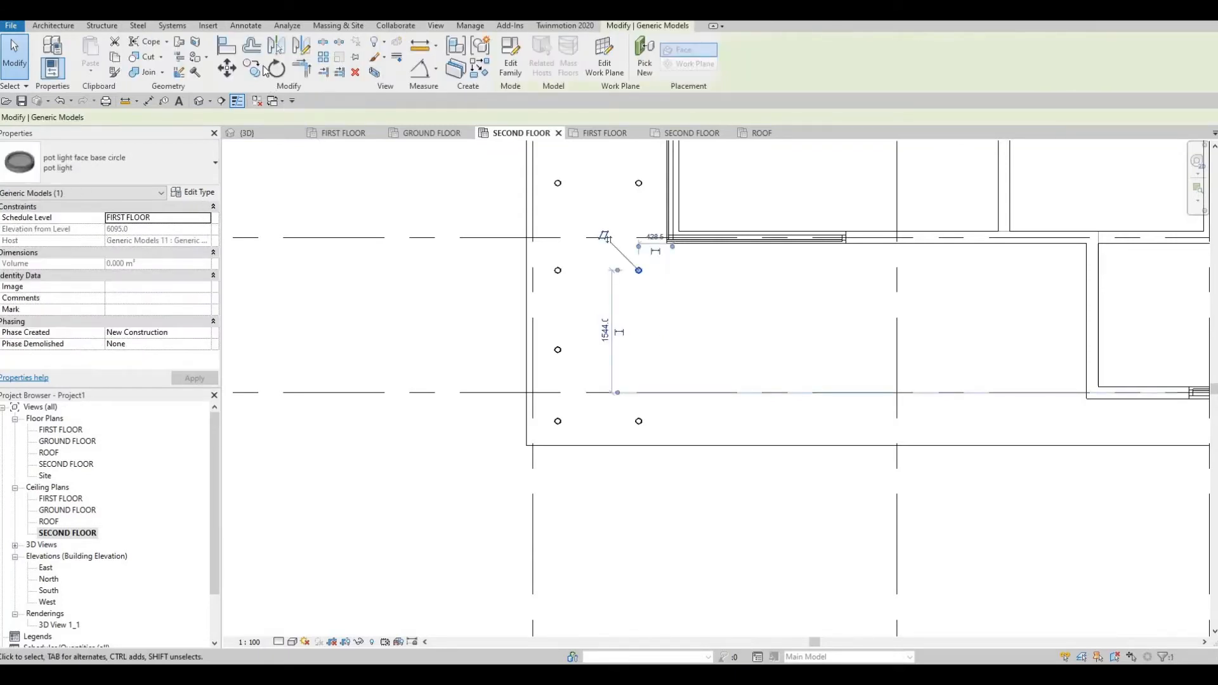
key("m")
key("v")
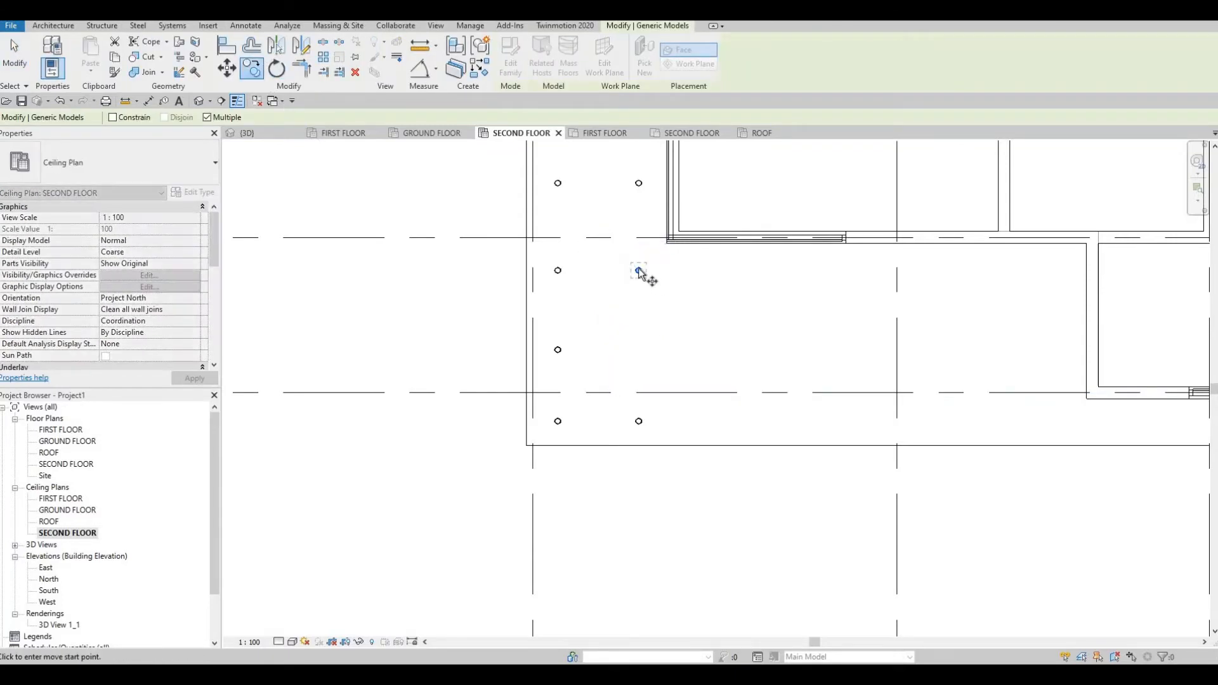
left_click(638, 271)
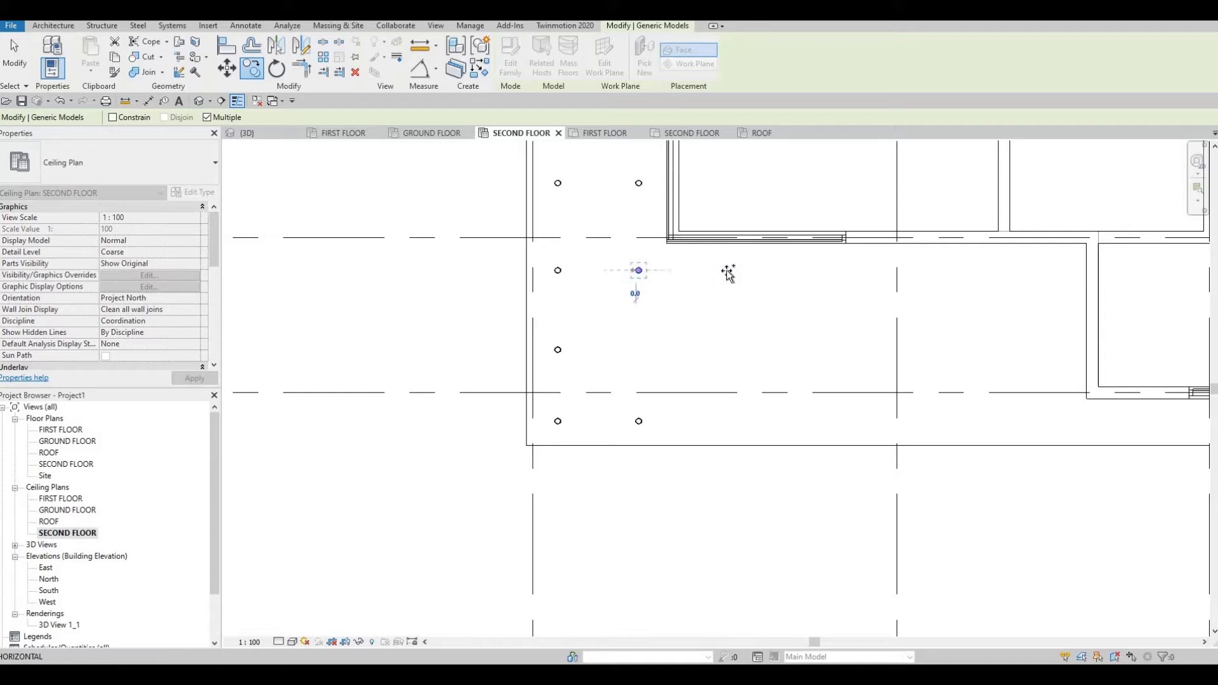
left_click(759, 273)
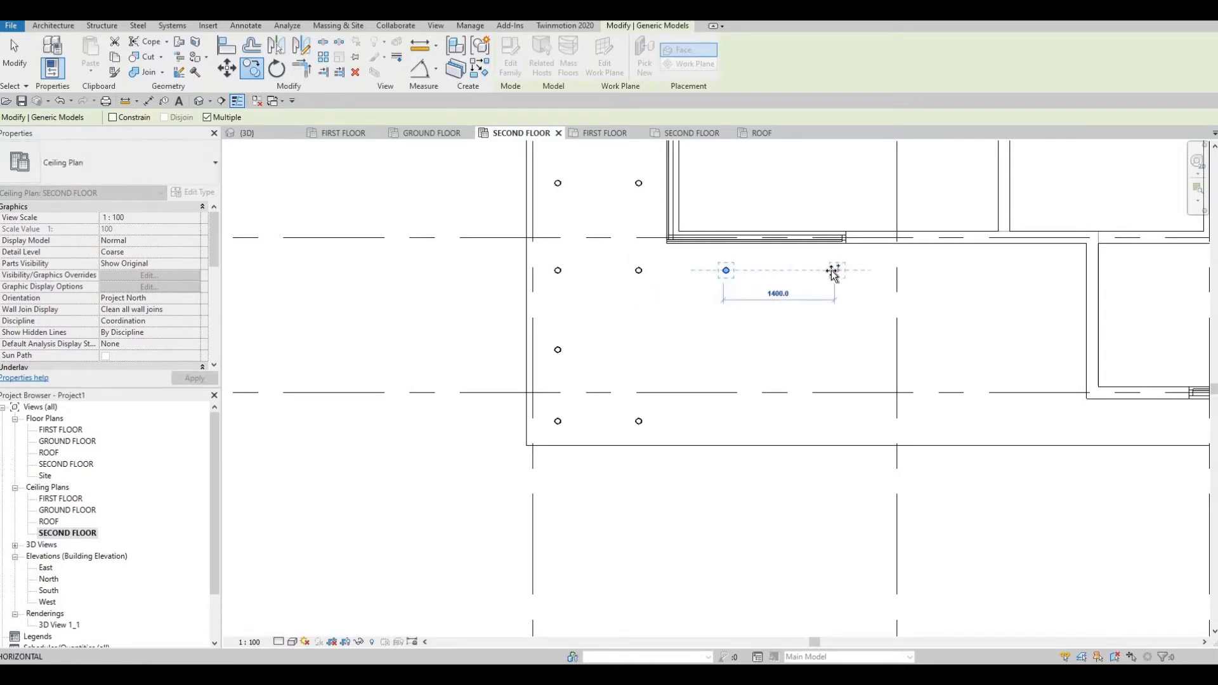
left_click(835, 271)
middle_click_drag(888, 301, 729, 321)
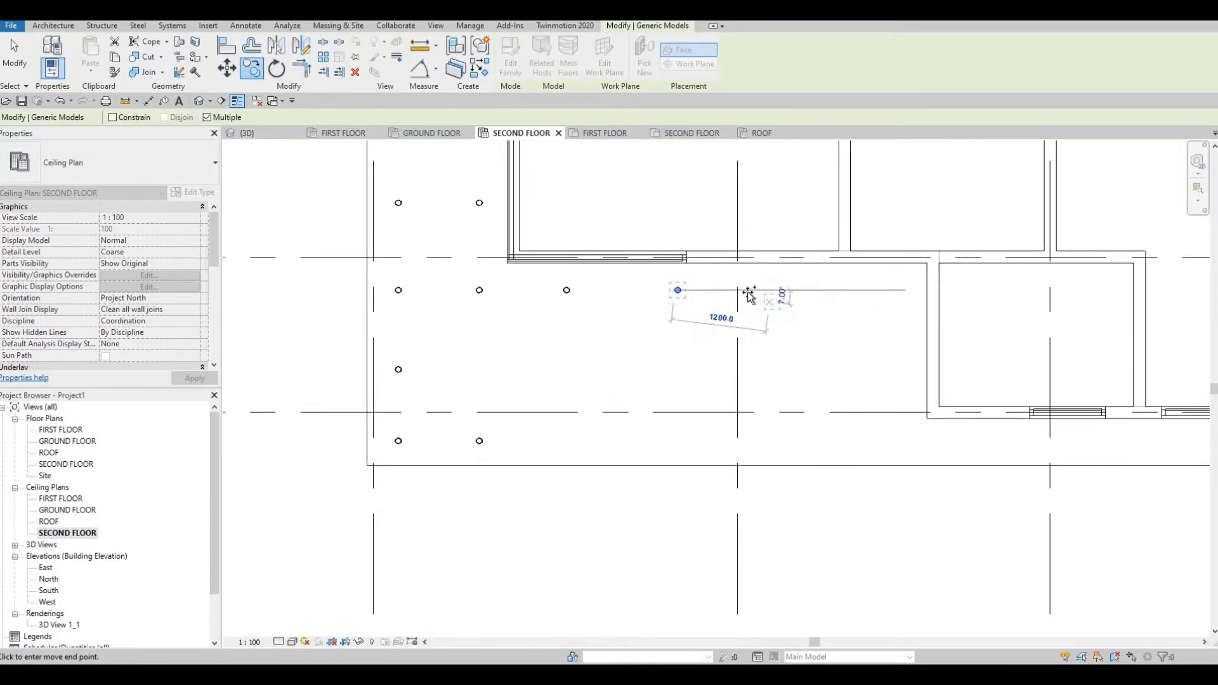
left_click(849, 293)
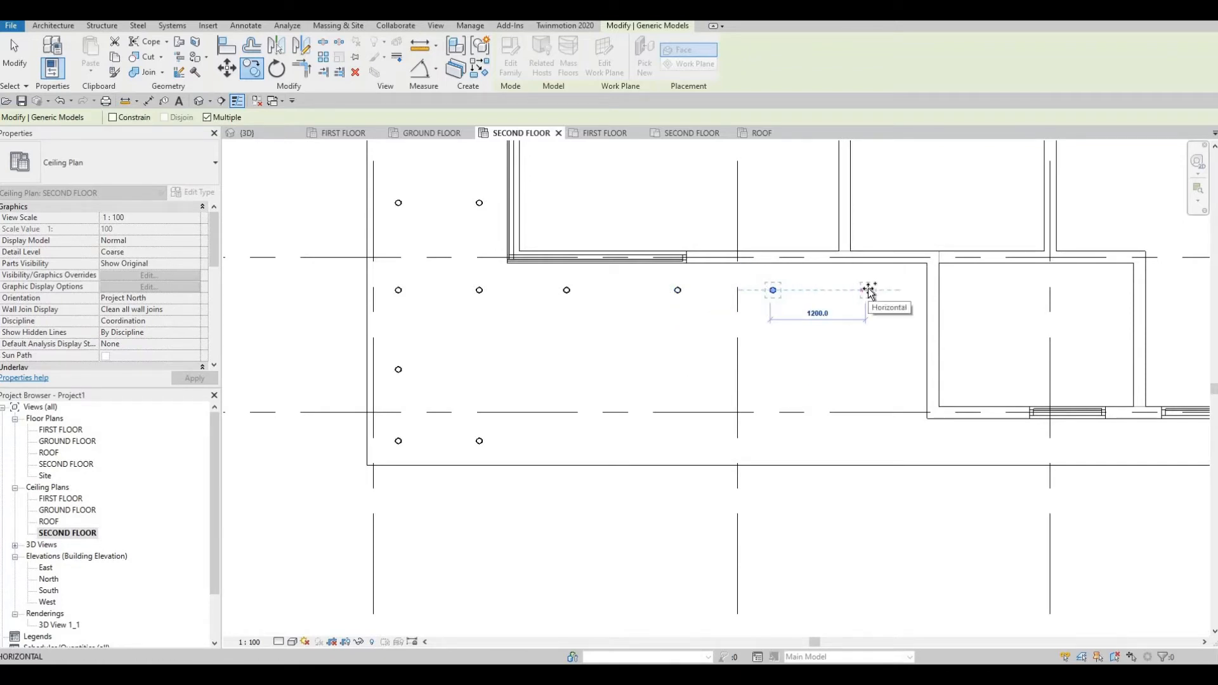
left_click(868, 375)
scroll(545, 371, "down", 2)
key("Escape")
key("Escape")
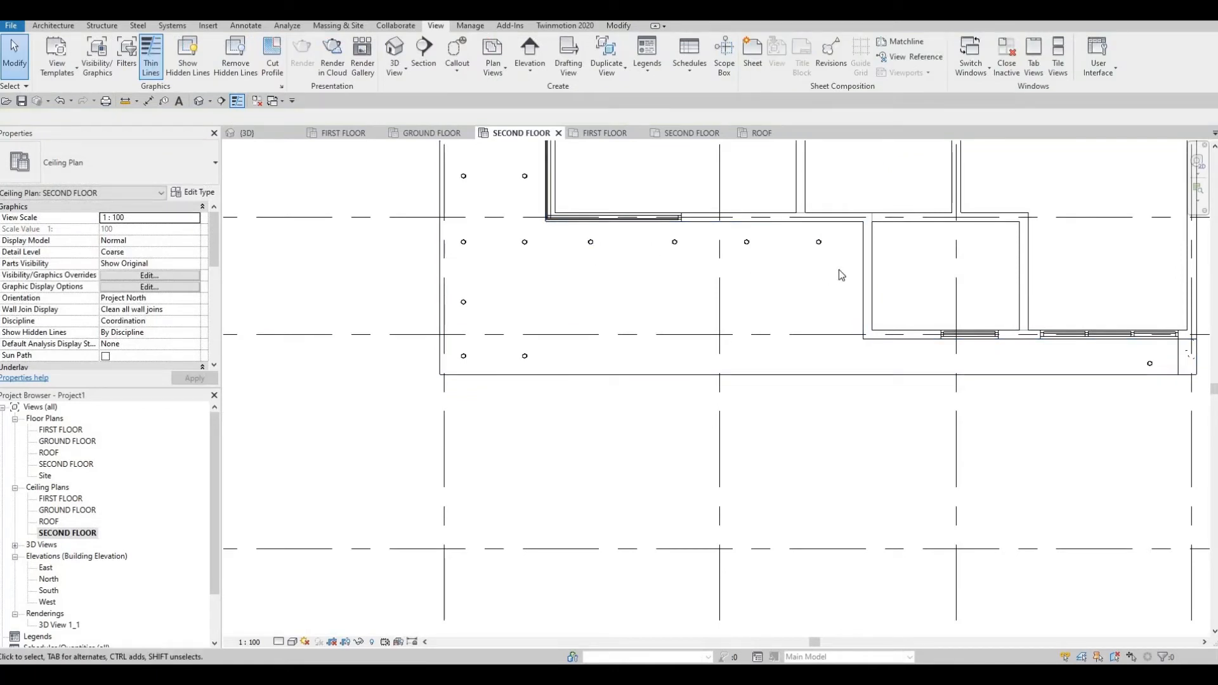
left_click_drag(577, 232, 846, 258)
left_click(590, 245)
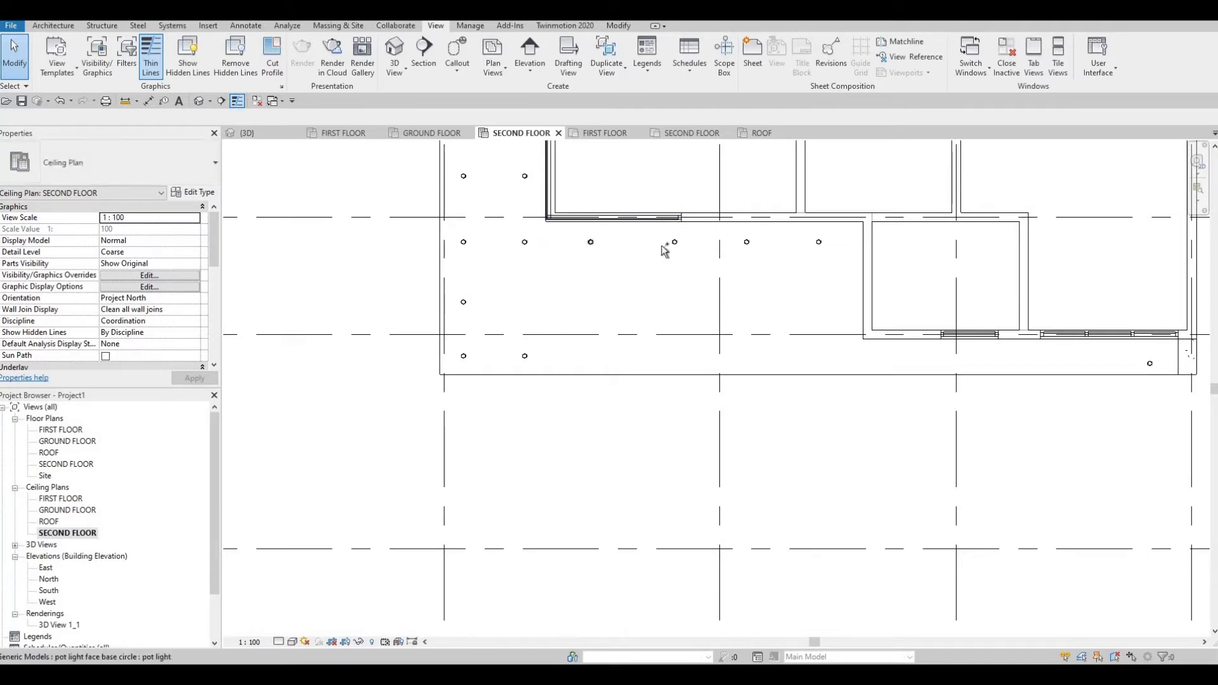
Copy the selected upper-row pot lights down to form a lower row.
left_click(751, 245, "ctrl")
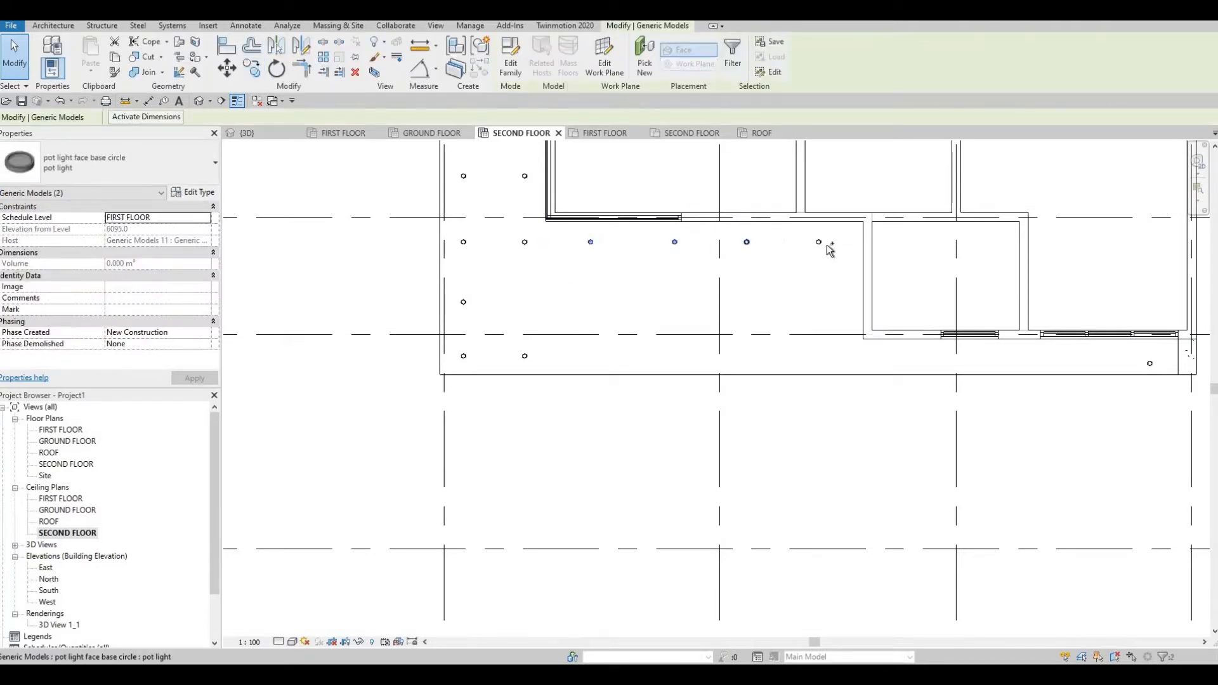
left_click(824, 244, "ctrl")
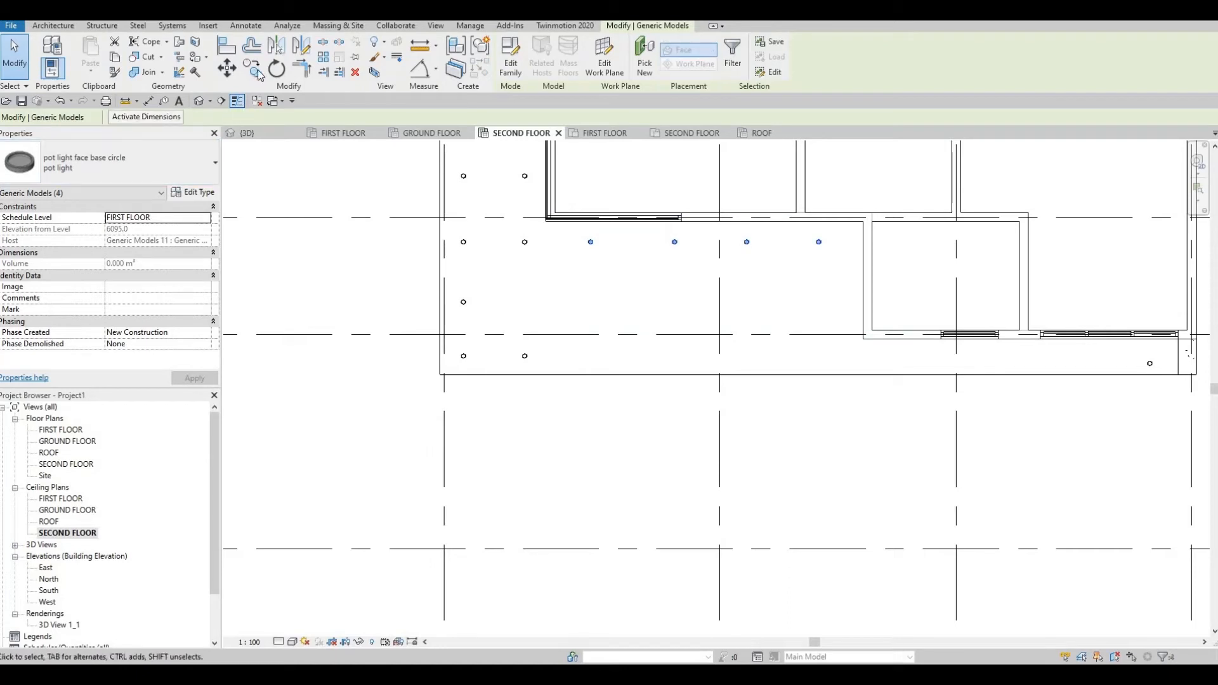
left_click(614, 244)
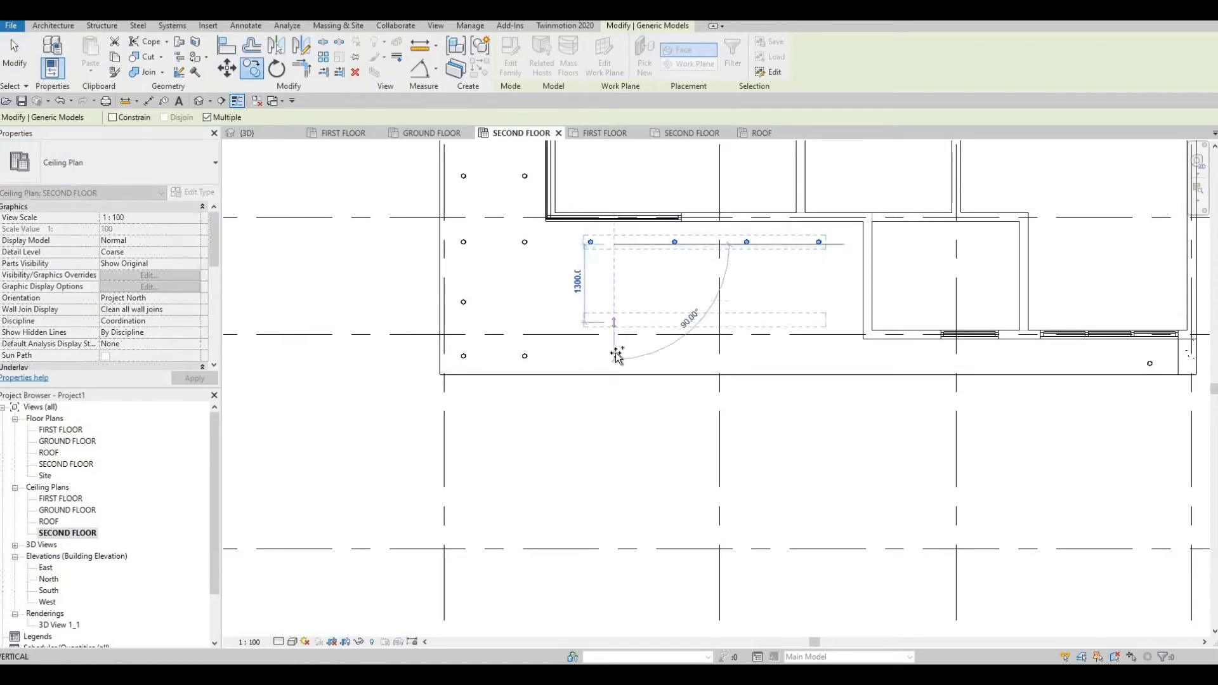
left_click(645, 371)
key("Escape")
key("Escape")
Copy the right-end pot light twice to the left using CO with Multiple.
middle_click_drag(663, 434, 580, 424)
scroll(609, 417, "down", 1)
middle_click_drag(727, 380, 623, 379)
scroll(917, 362, "up", 1)
middle_click_drag(900, 360, 937, 368)
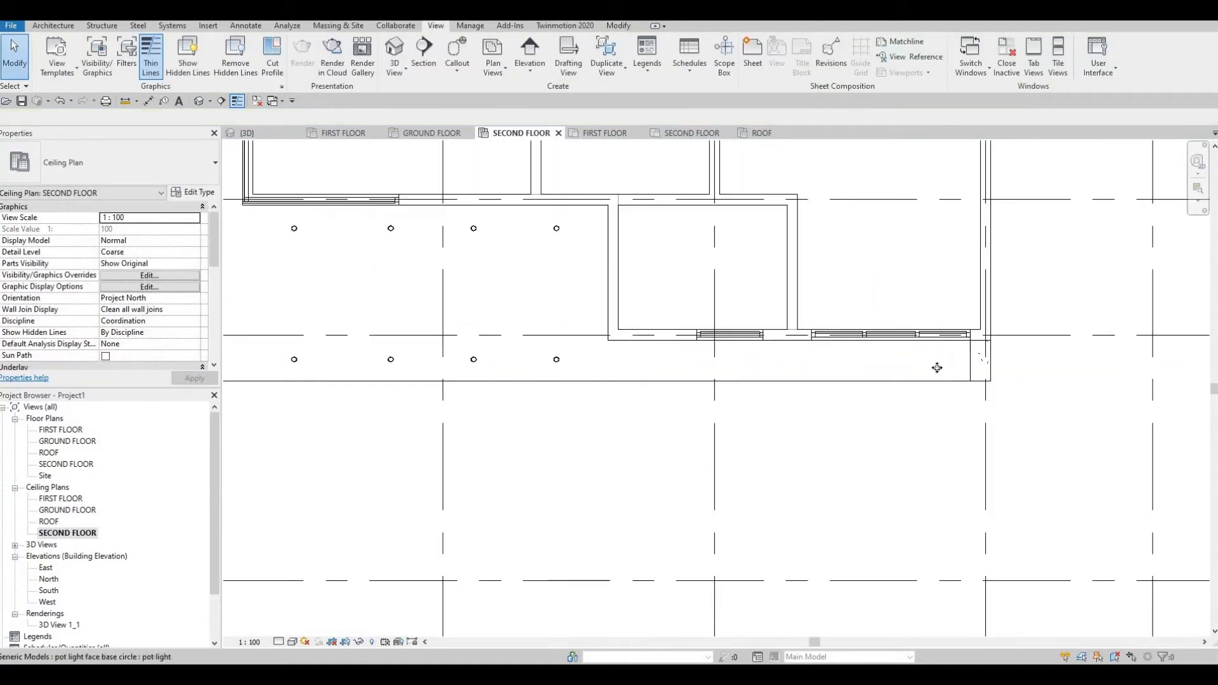
left_click(937, 368)
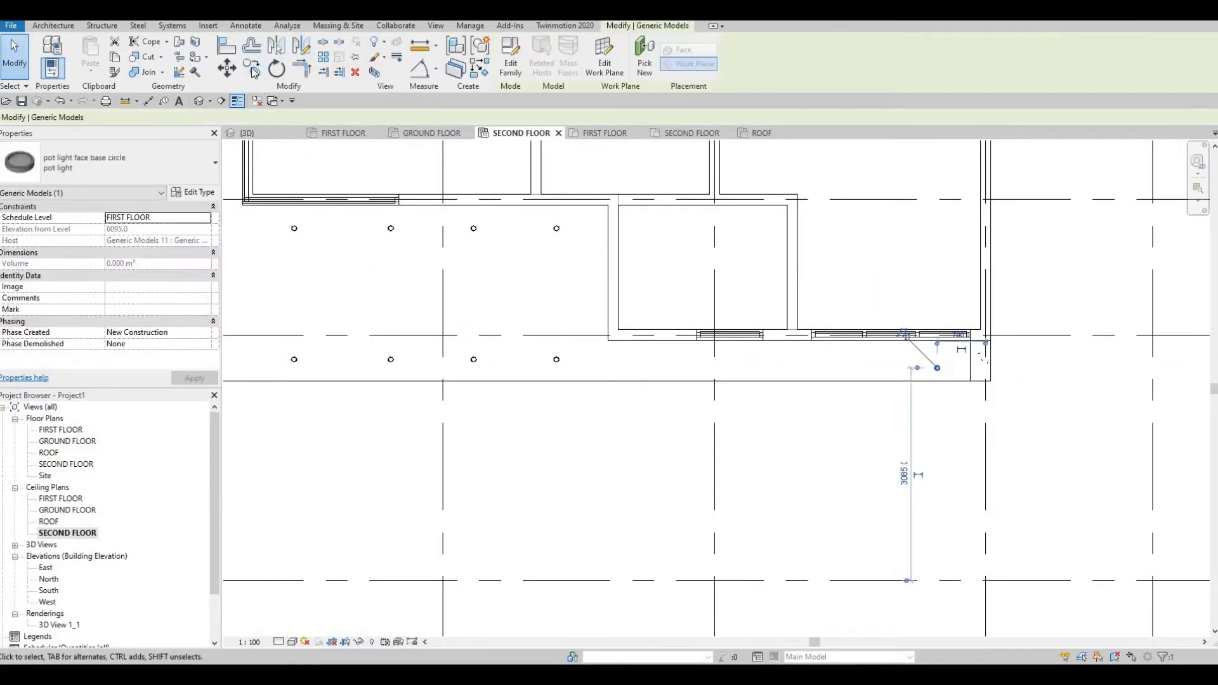
key("c")
key("o")
left_click(937, 368)
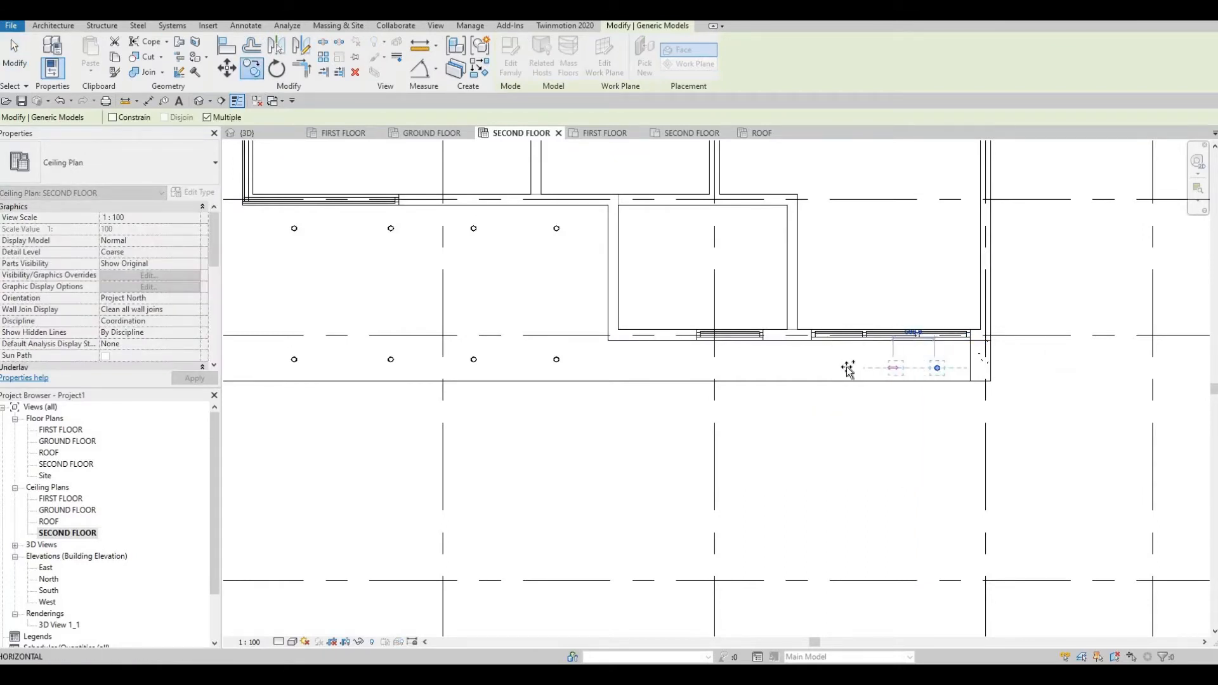
left_click(755, 368)
left_click(730, 368)
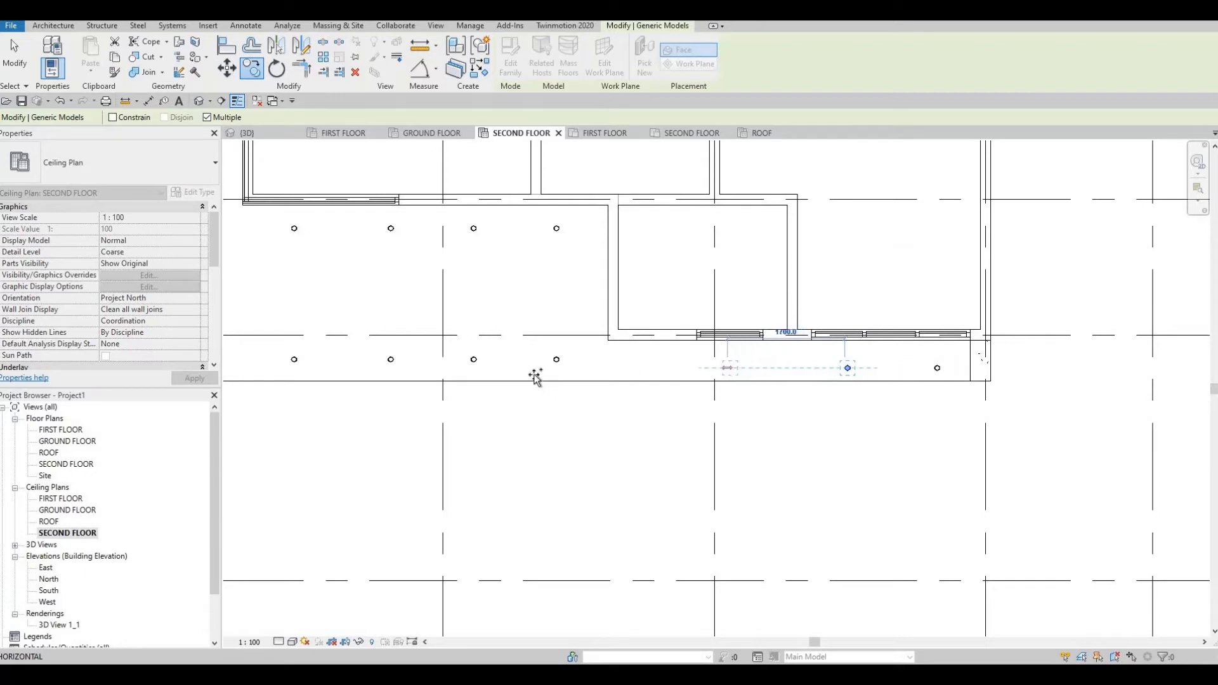
End the copy command and orbit the view to check the new lights.
middle_click_drag(438, 427, 688, 432)
scroll(687, 429, "down", 1)
key("Escape")
scroll(689, 427, "down", 1)
key("Escape")
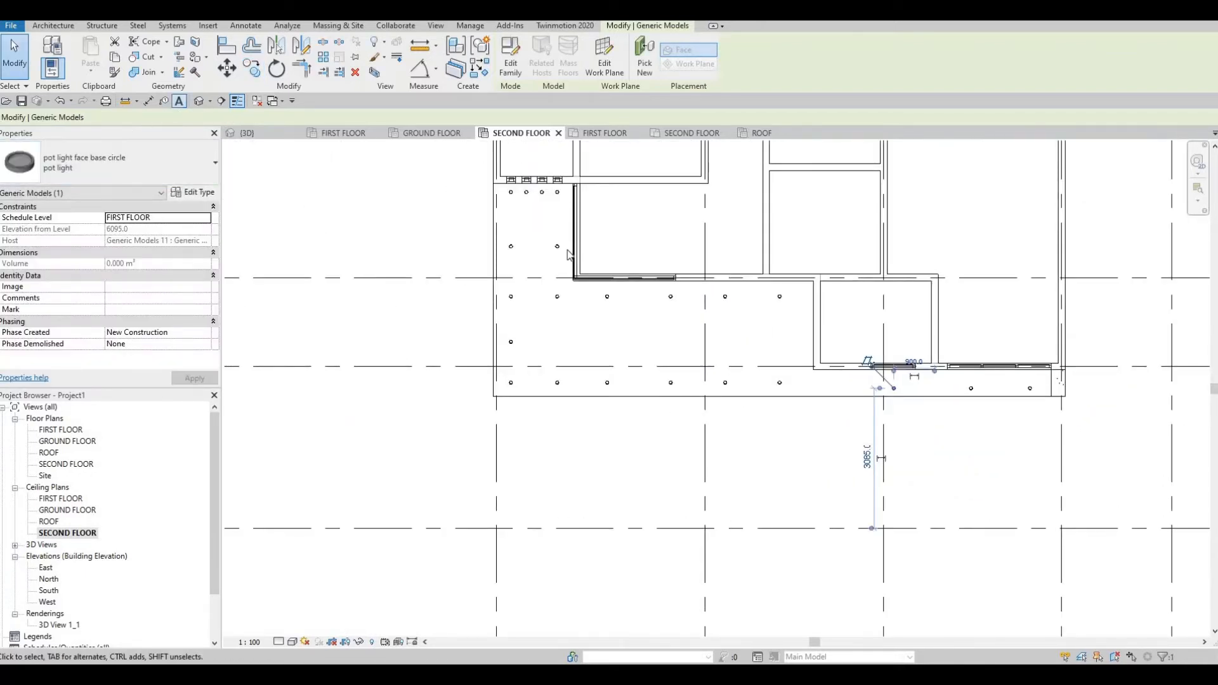
scroll(535, 344, "down", 3)
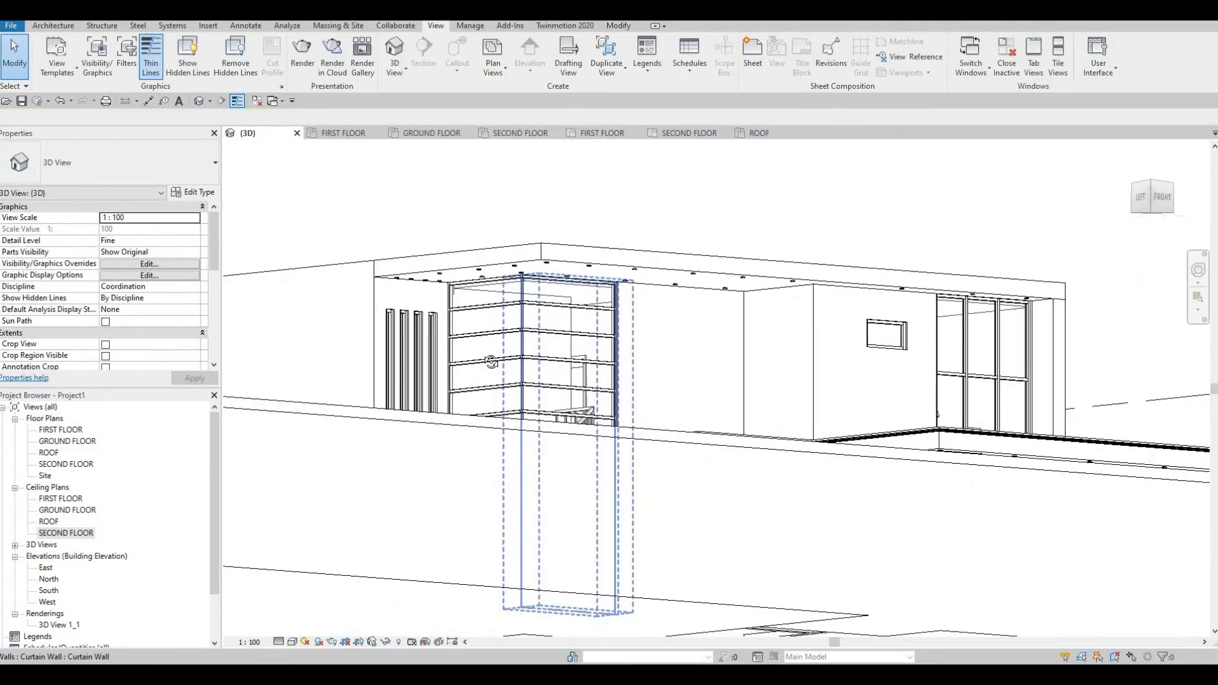
middle_click_drag(492, 361, 516, 313, "shift")
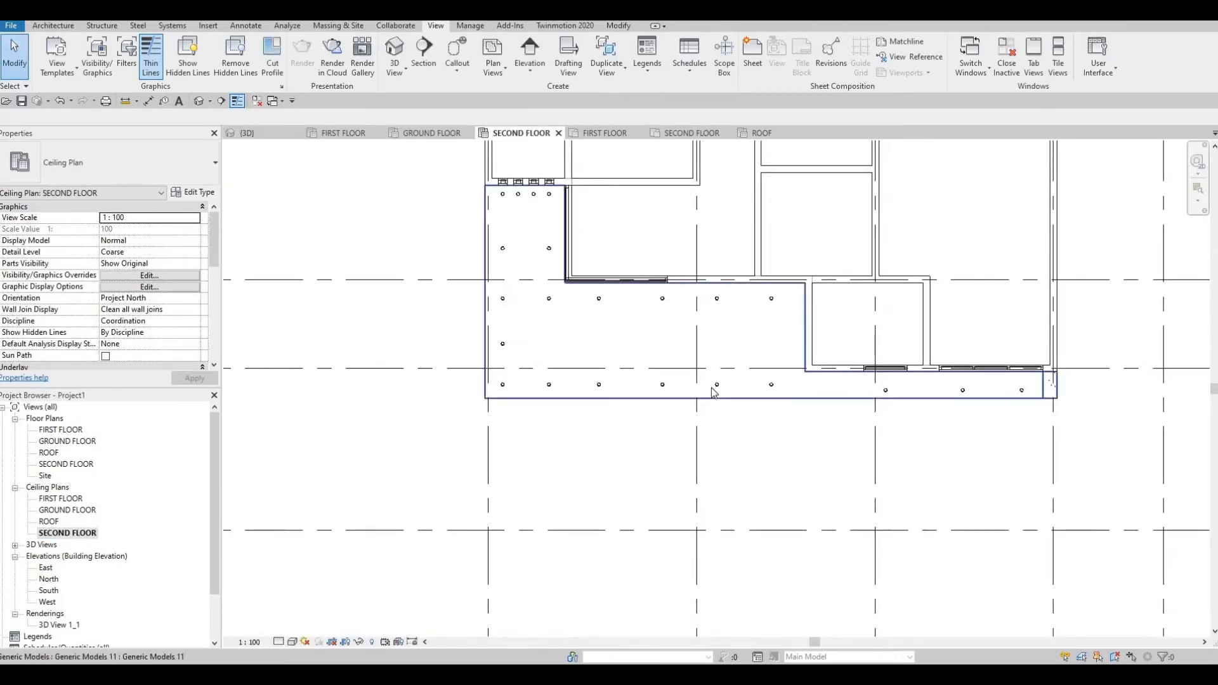
Delete four surplus pot lights, then undo to restore the last one.
left_click(716, 385)
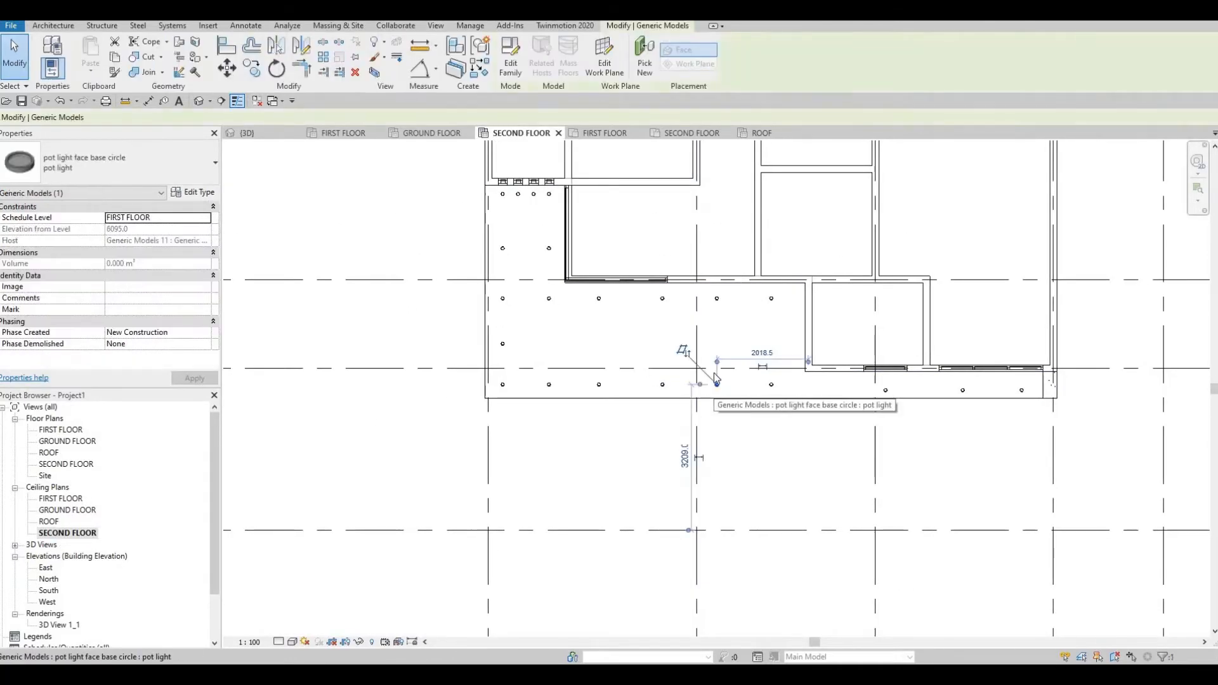
key("Delete")
left_click(716, 298)
key("Delete")
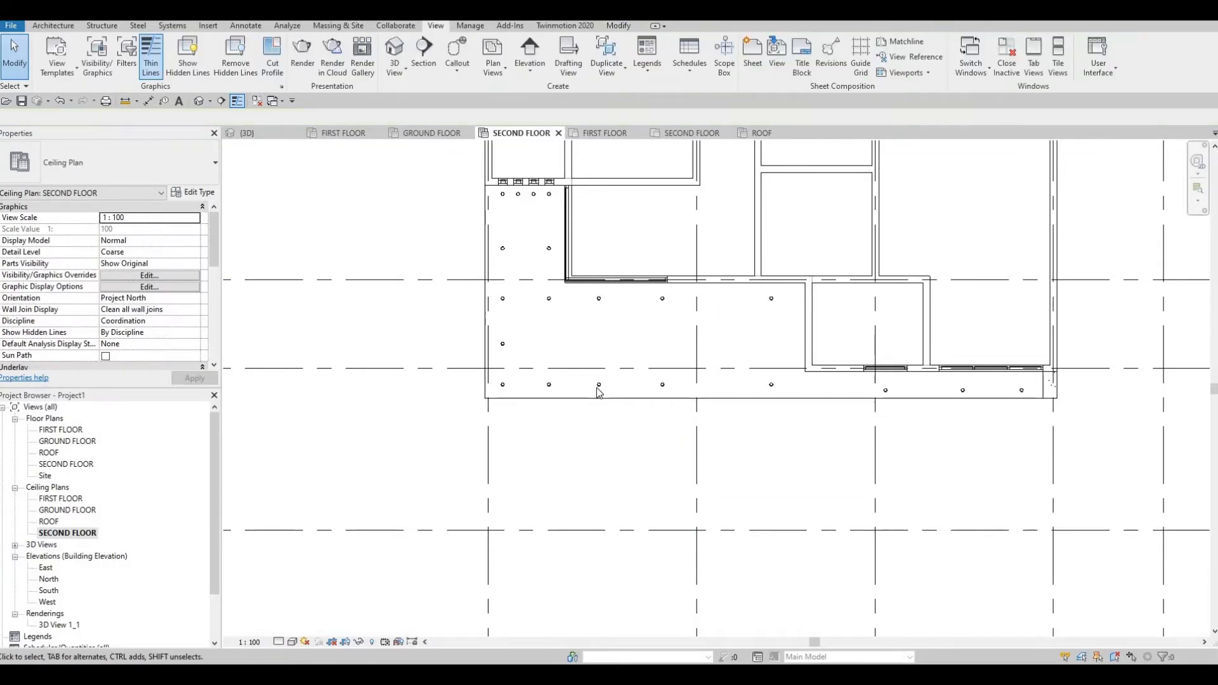
left_click(597, 383)
key("Delete")
left_click(598, 299)
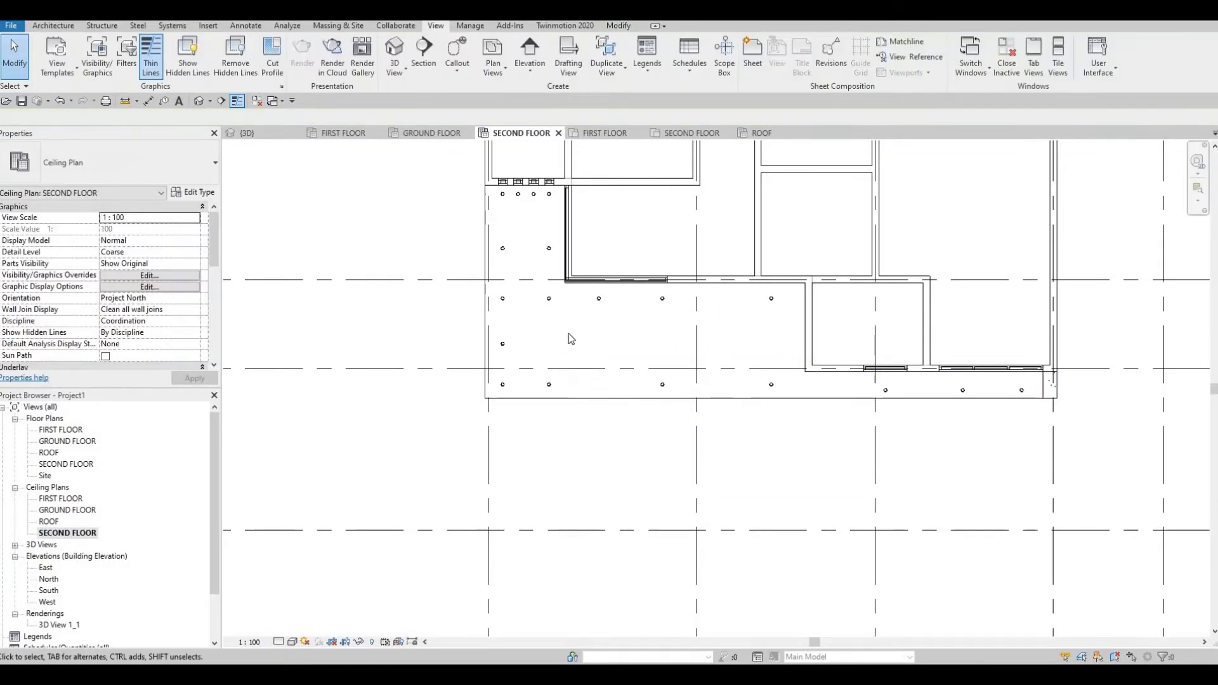
key("Delete")
key("ctrl+z")
Move a lower-row pot light along the row with MV.
left_click(550, 385)
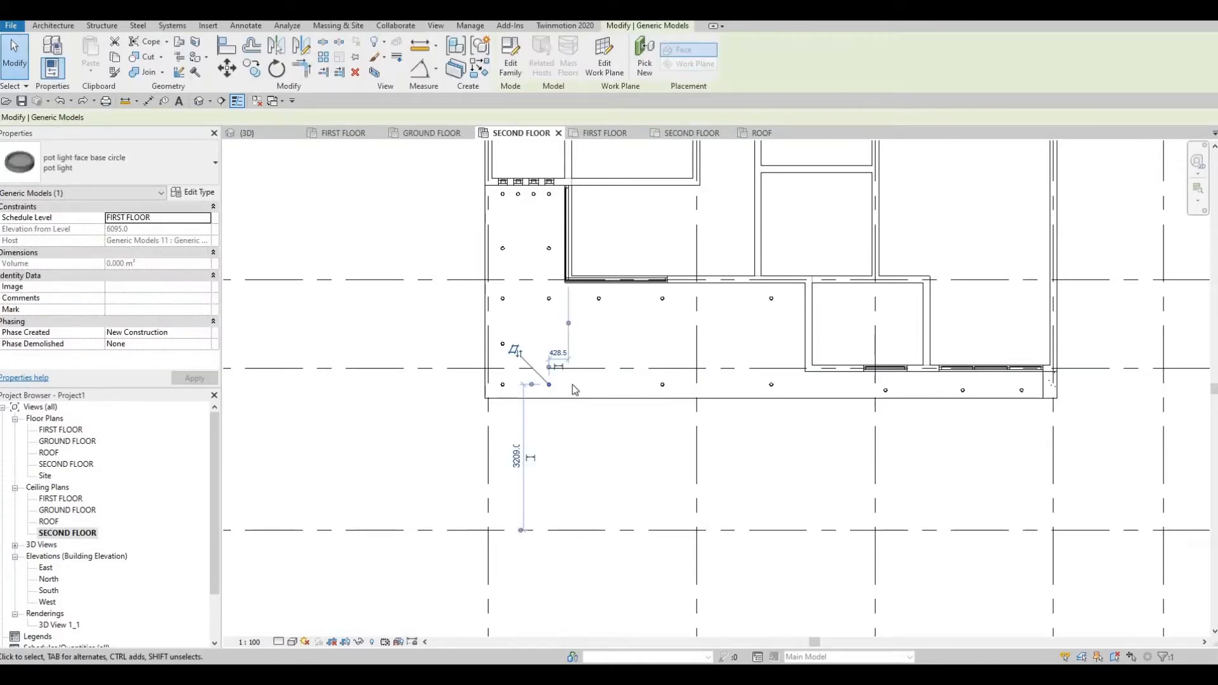
key("m")
key("a")
scroll(550, 381, "up", 1)
key("Escape")
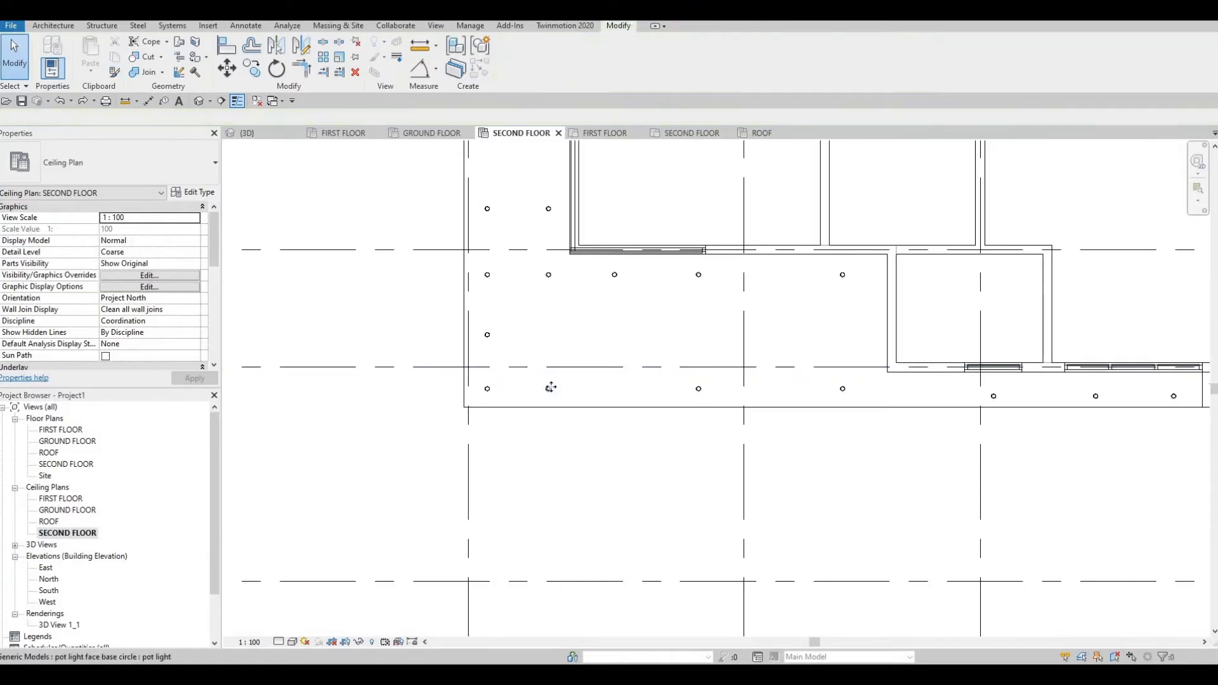
left_click(550, 386)
key("m")
key("v")
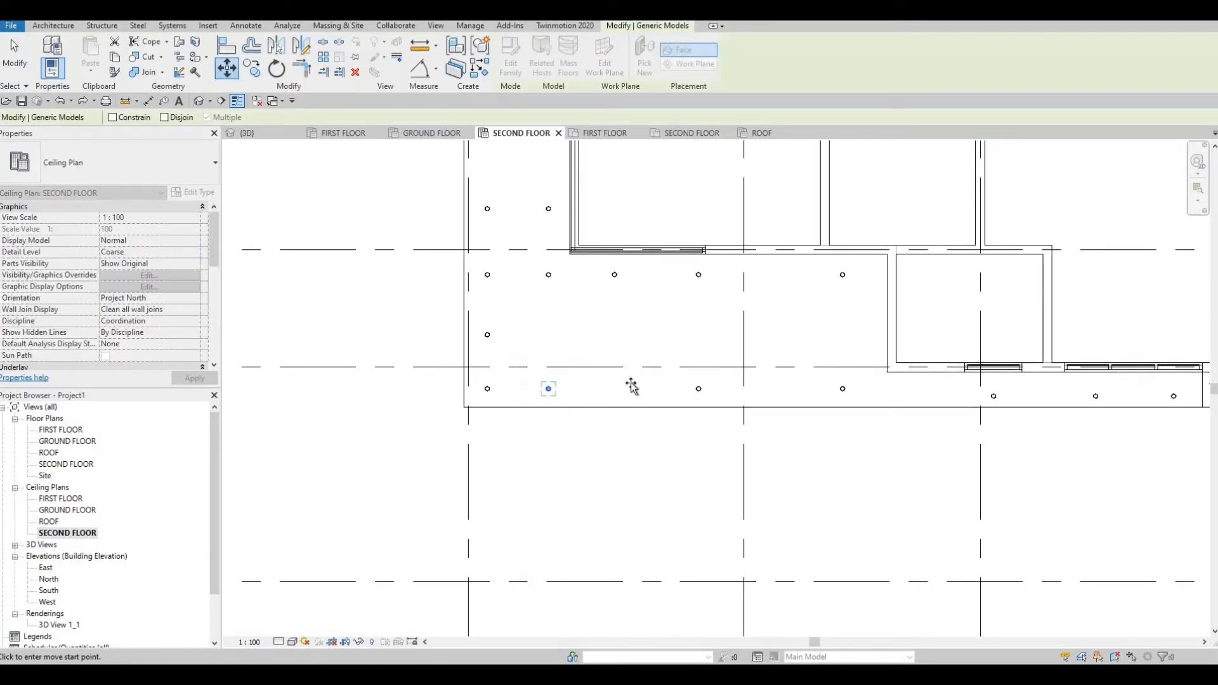
middle_click_drag(626, 386, 613, 353)
scroll(607, 355, "down", 1)
key("Escape")
scroll(601, 357, "up", 1)
Nudge another pot light with the arrow key to even the row spacing.
left_click(599, 356)
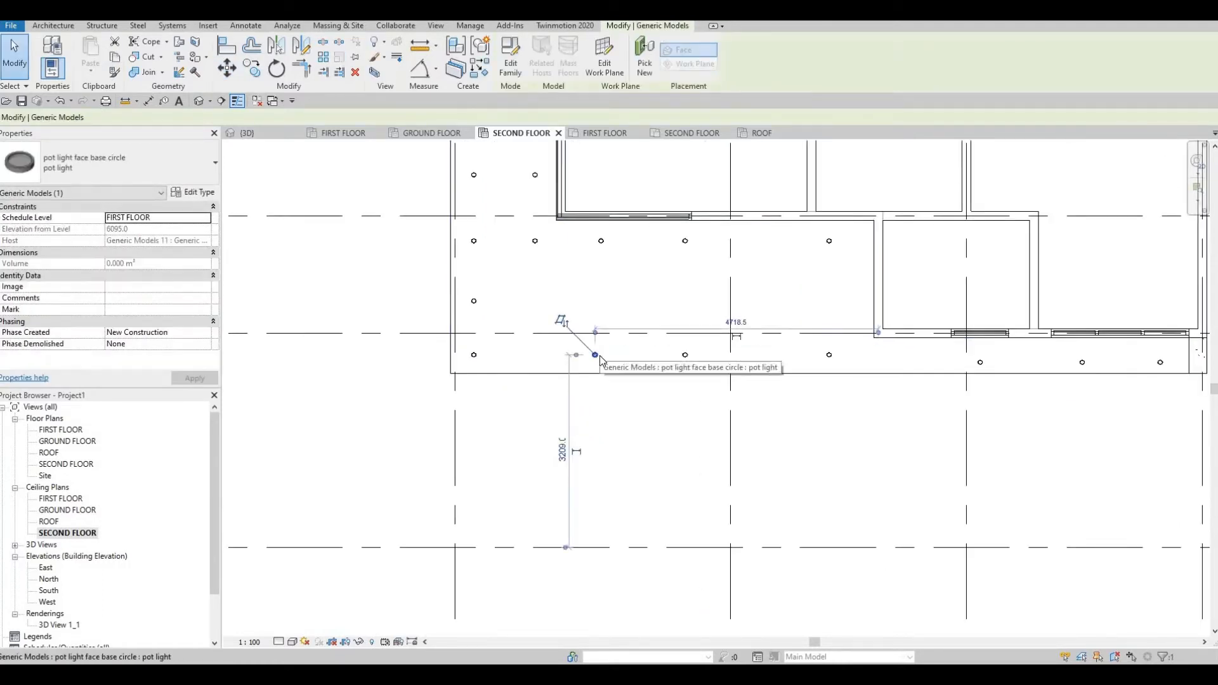
key("Left")
key("Left")
key("Left")
key("Left")
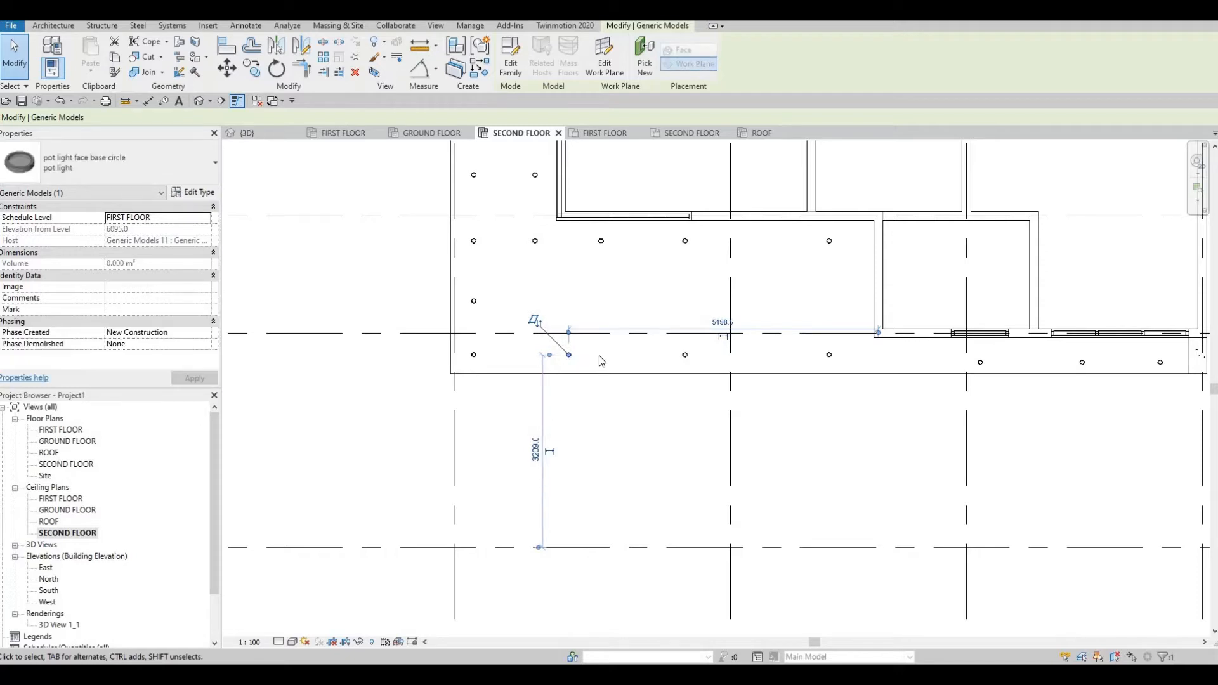
left_click(707, 362)
mouse_move(881, 375)
middle_mouse_down()
mouse_move(806, 362)
mouse_move(758, 379)
middle_mouse_up()
scroll(807, 363, "down", 1)
scroll(660, 369, "up", 1)
middle_click_drag(1000, 362, 828, 362)
scroll(842, 357, "up", 1)
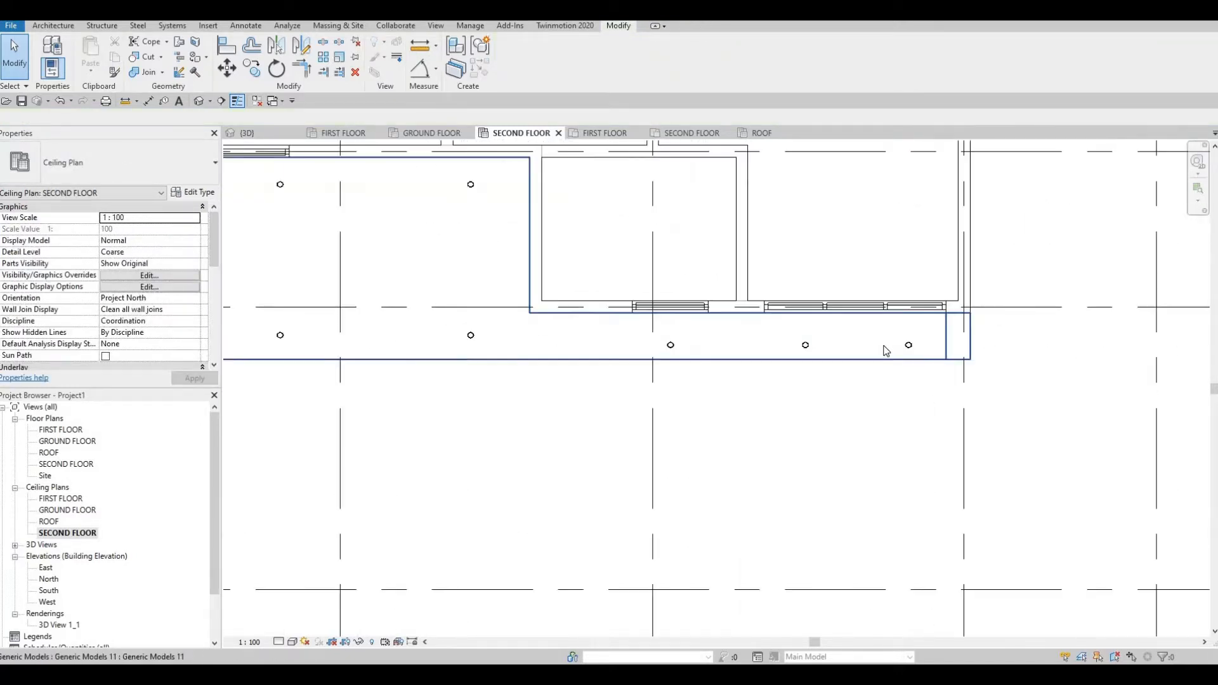
scroll(884, 349, "up", 1)
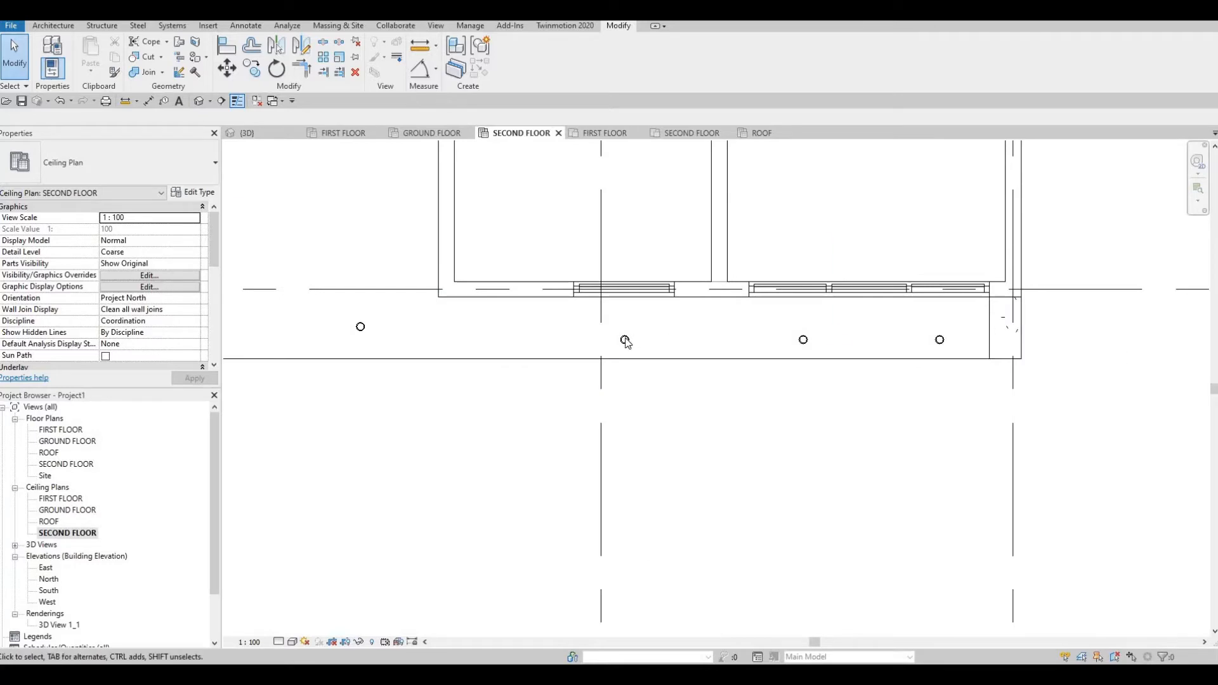
Align a pot light to the reference light row using AL.
key("a")
key("l")
left_click(941, 341)
left_click(802, 341)
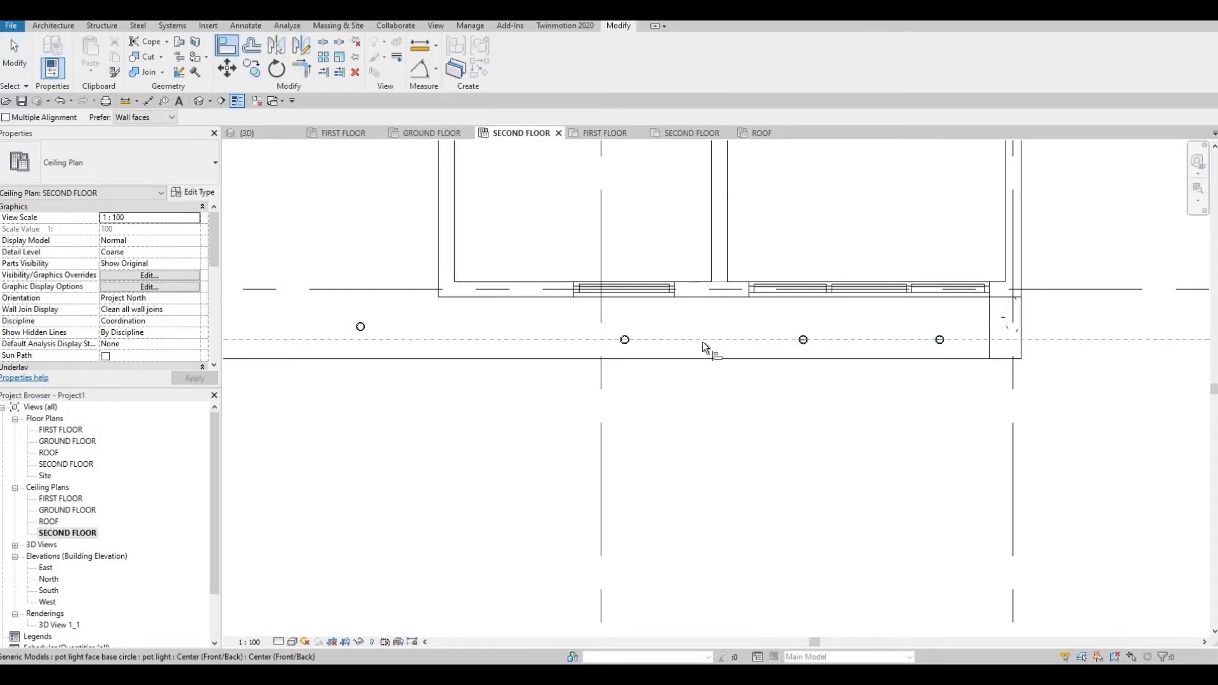
scroll(964, 349, "down", 1)
scroll(913, 367, "down", 2)
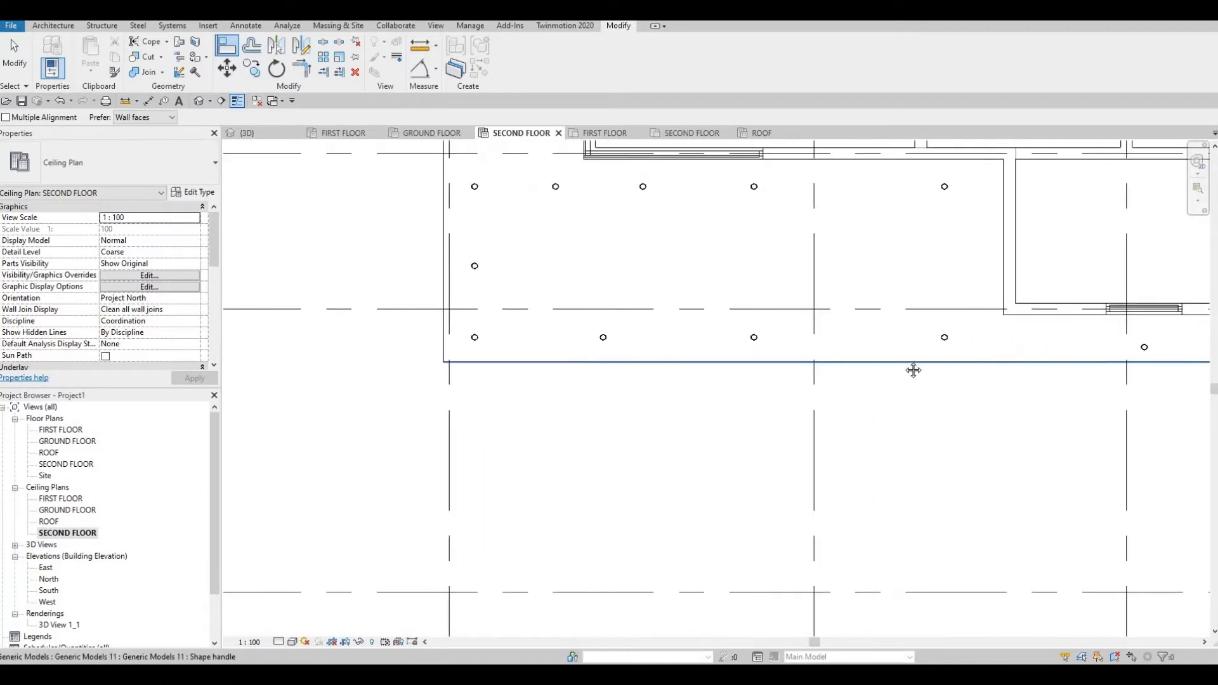
scroll(1015, 387, "up", 1)
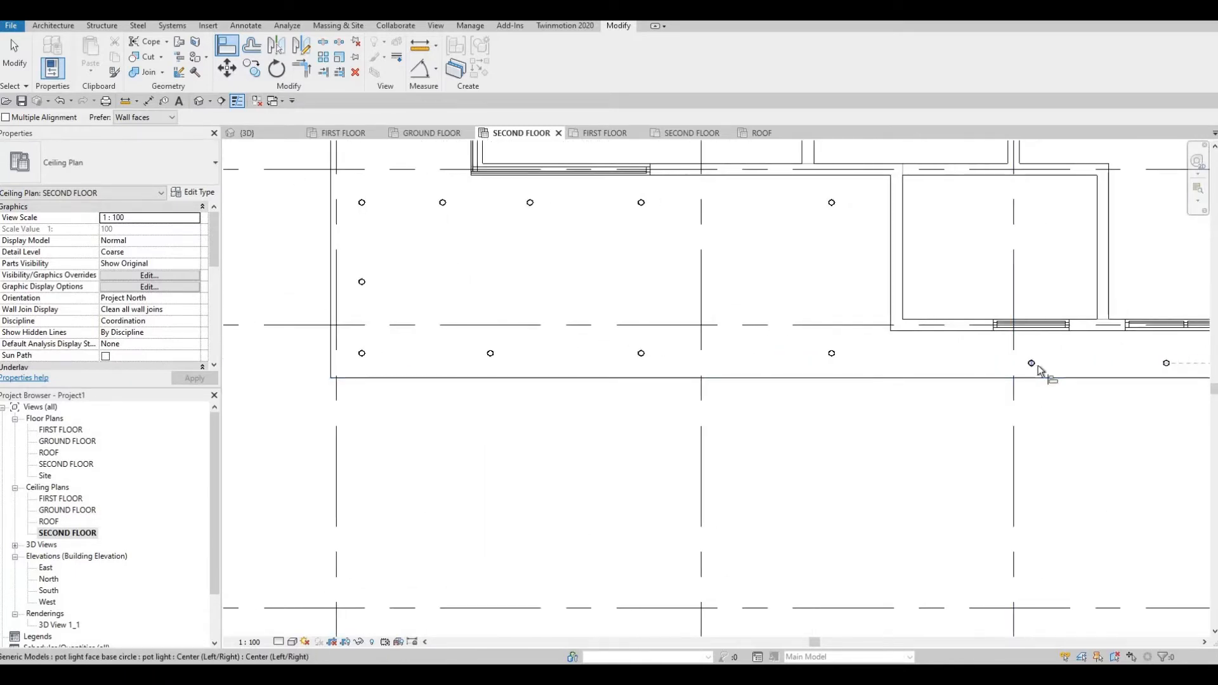
Align three more bottom-row pot lights to a reference light with multiple alignment.
left_click(1038, 368)
scroll(1035, 363, "up", 1)
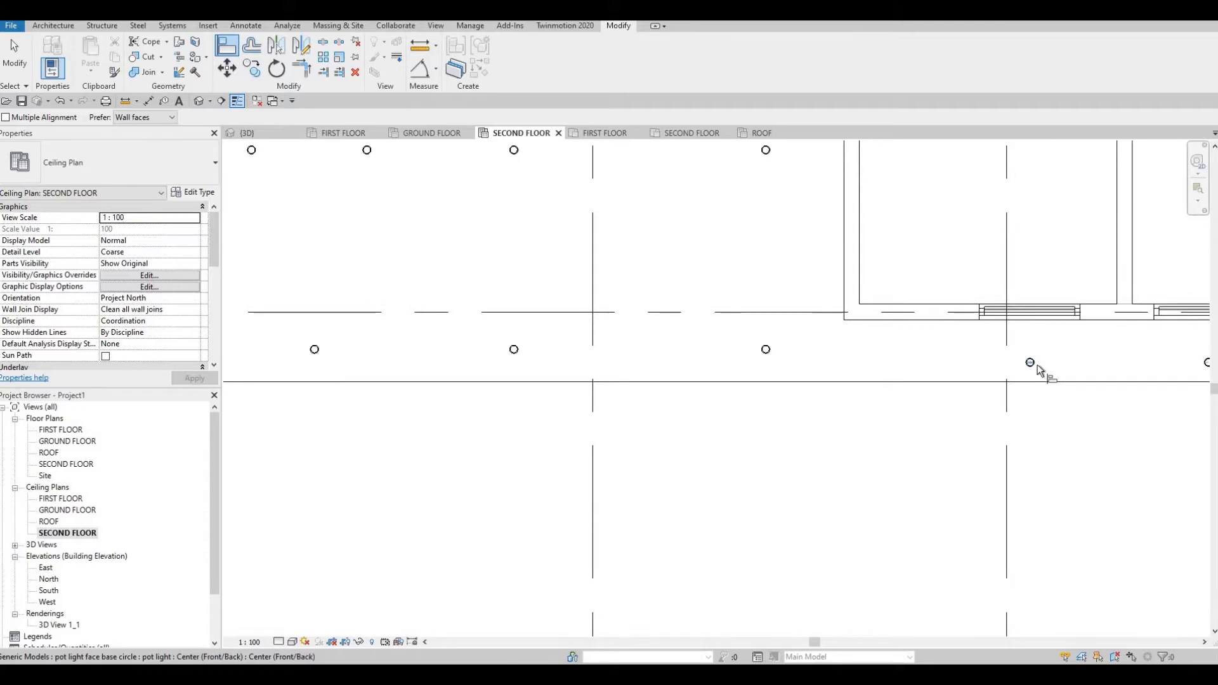
left_click(6, 117)
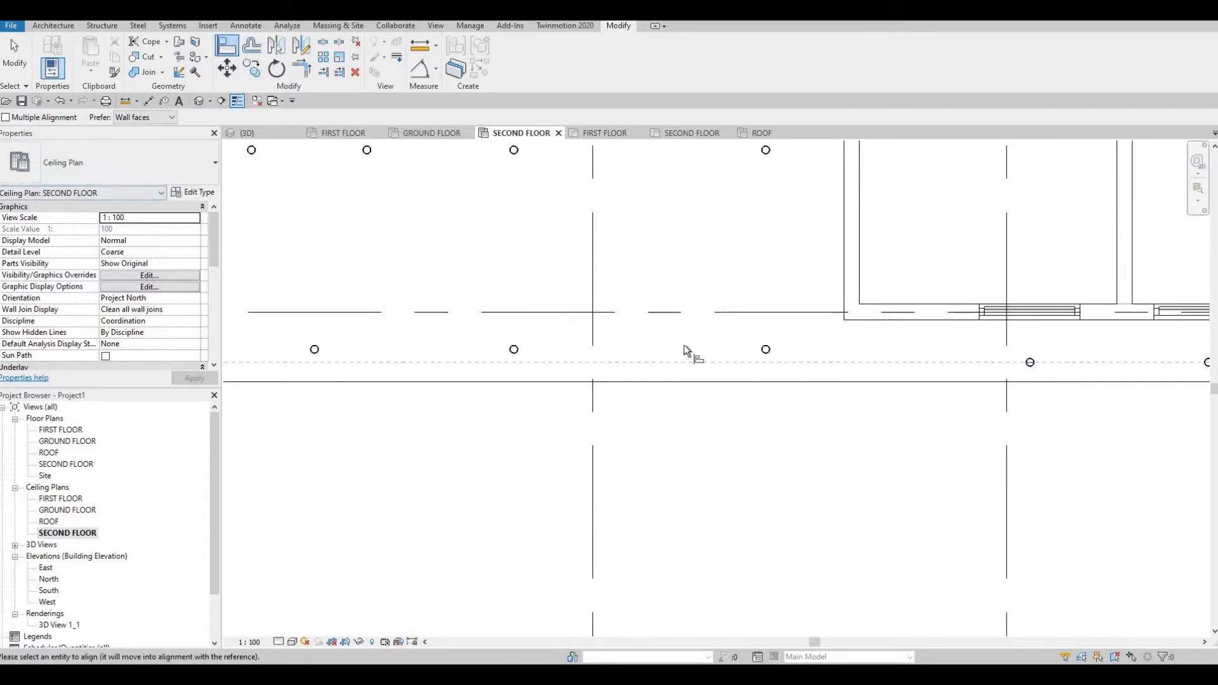
left_click(767, 351)
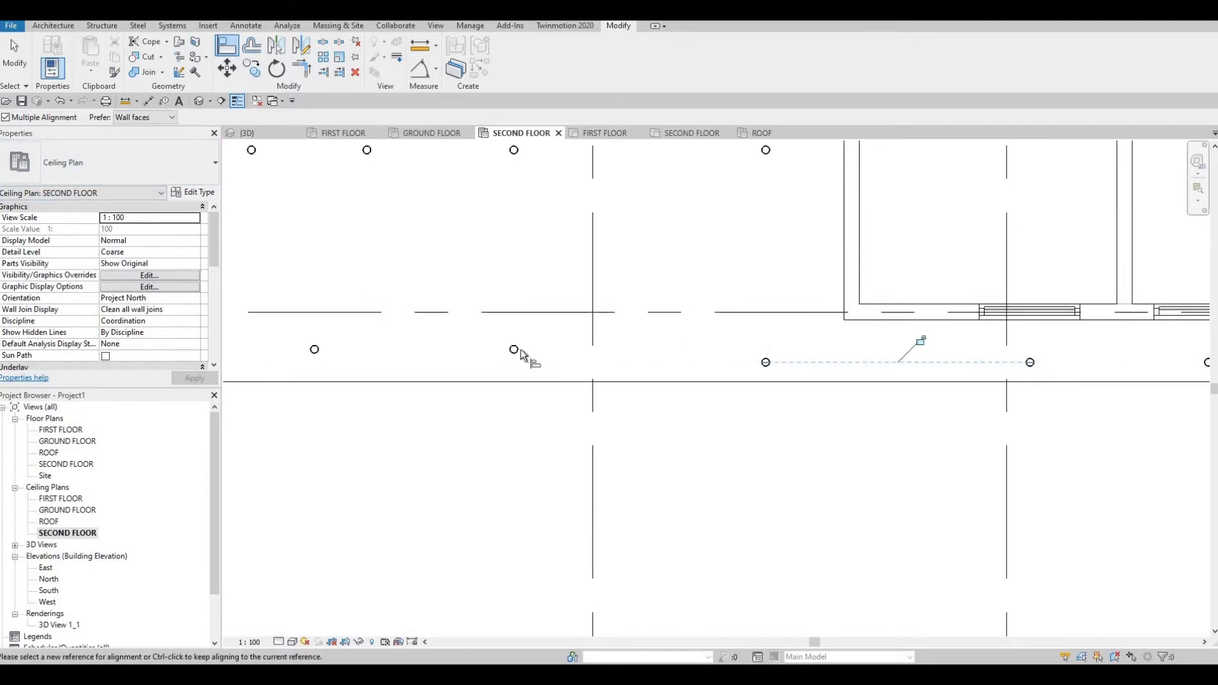
left_click(323, 350)
middle_click_drag(333, 350, 696, 345)
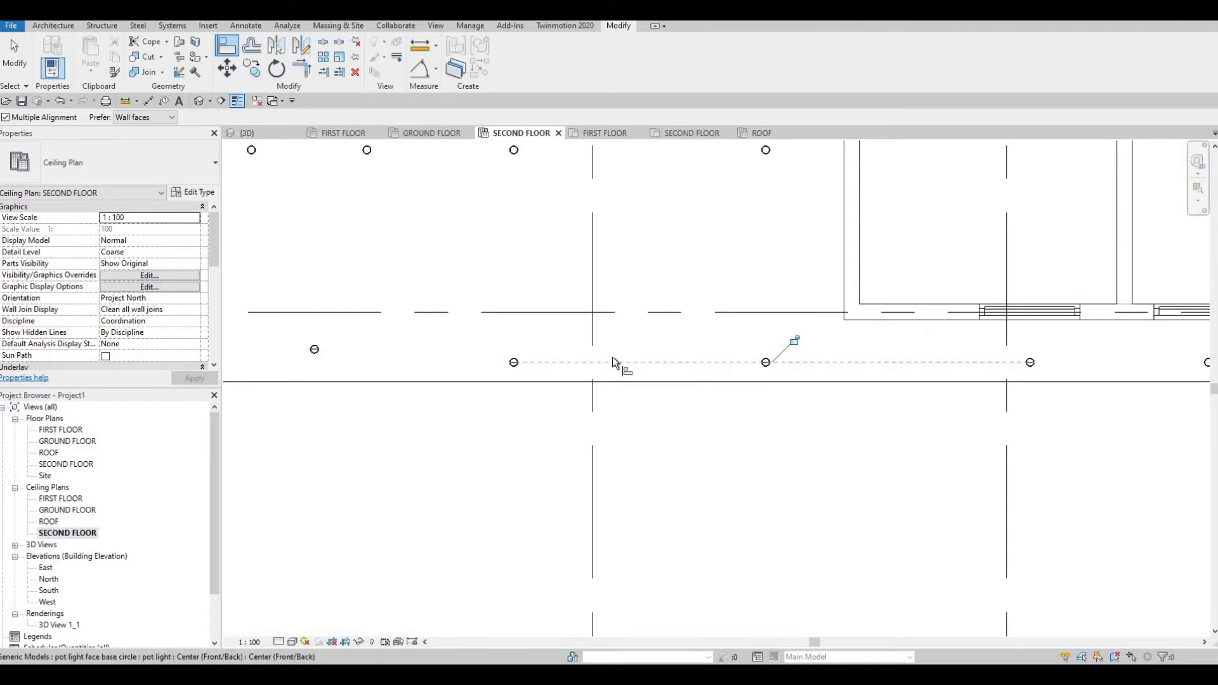
left_click(564, 375)
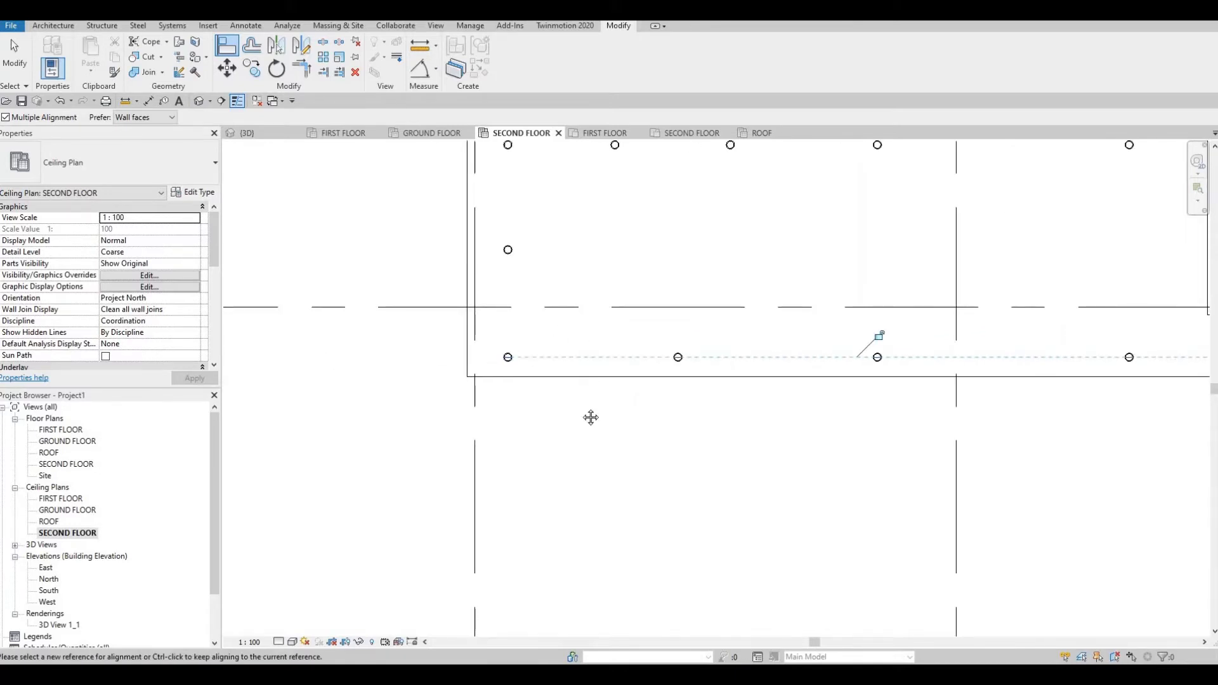
scroll(577, 389, "down", 3)
scroll(664, 372, "down", 4)
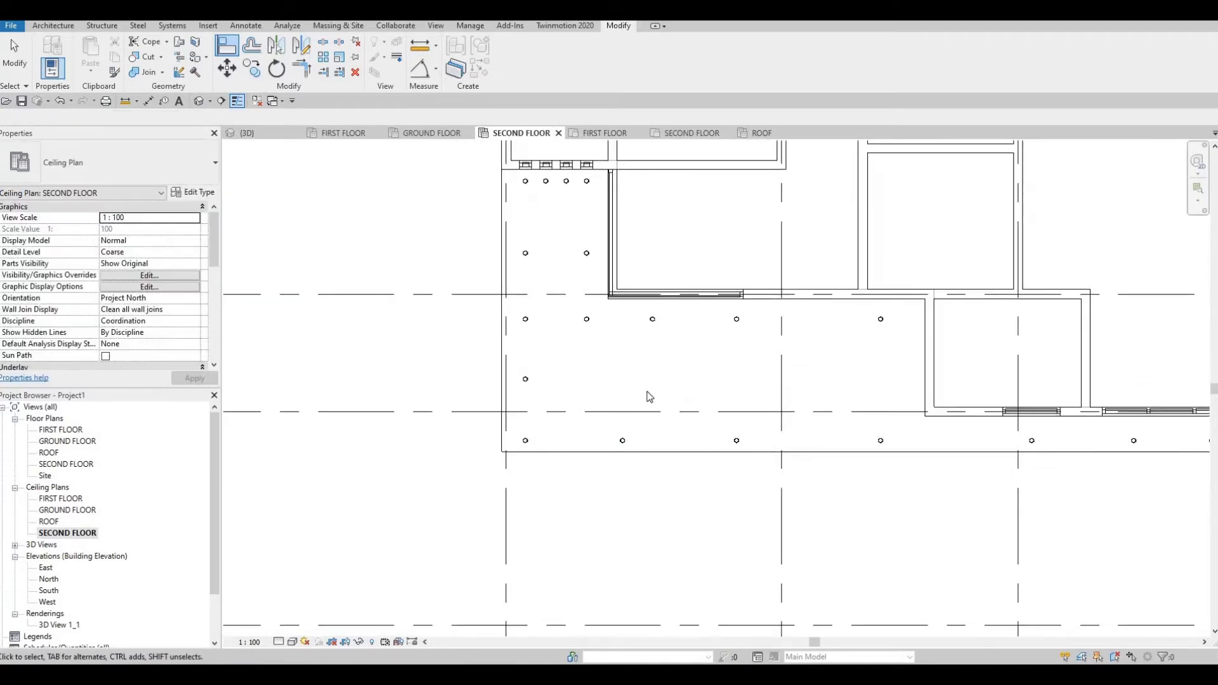
key("Escape")
key("Escape")
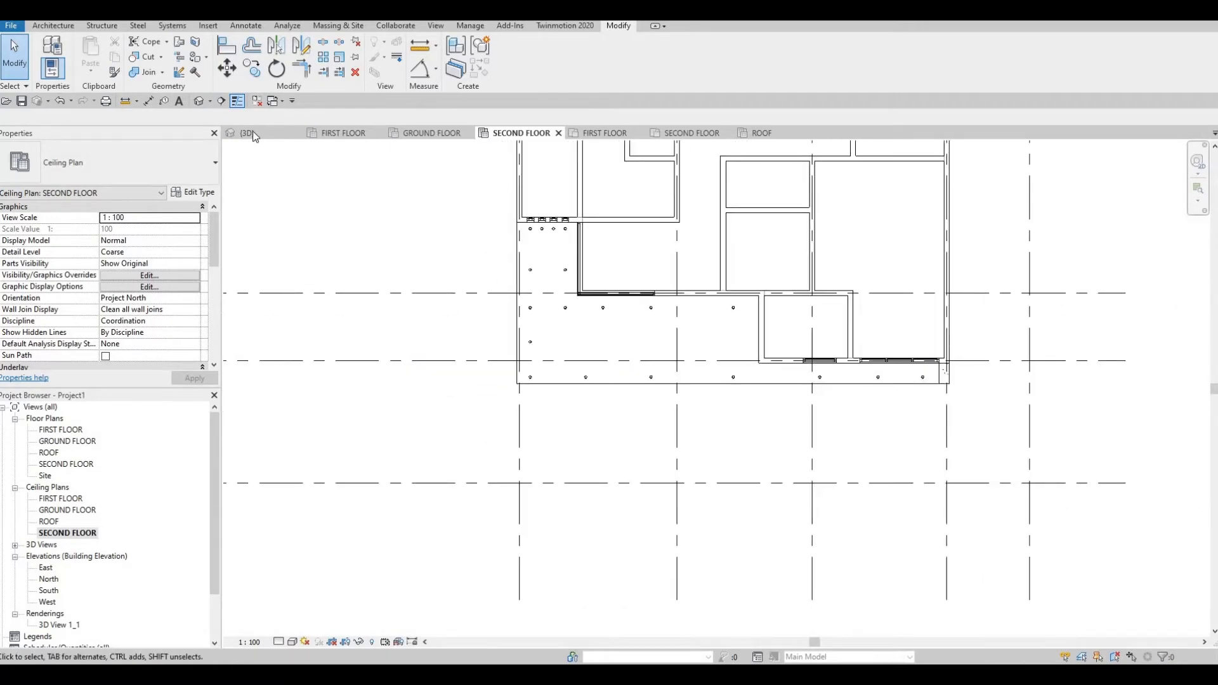
Switch to the {3D} house view, orbit it higher, and bring up the Twinmotion 2020 ribbon.
left_click(252, 132)
scroll(524, 466, "down", 2)
middle_click_drag(494, 446, 498, 530, "shift")
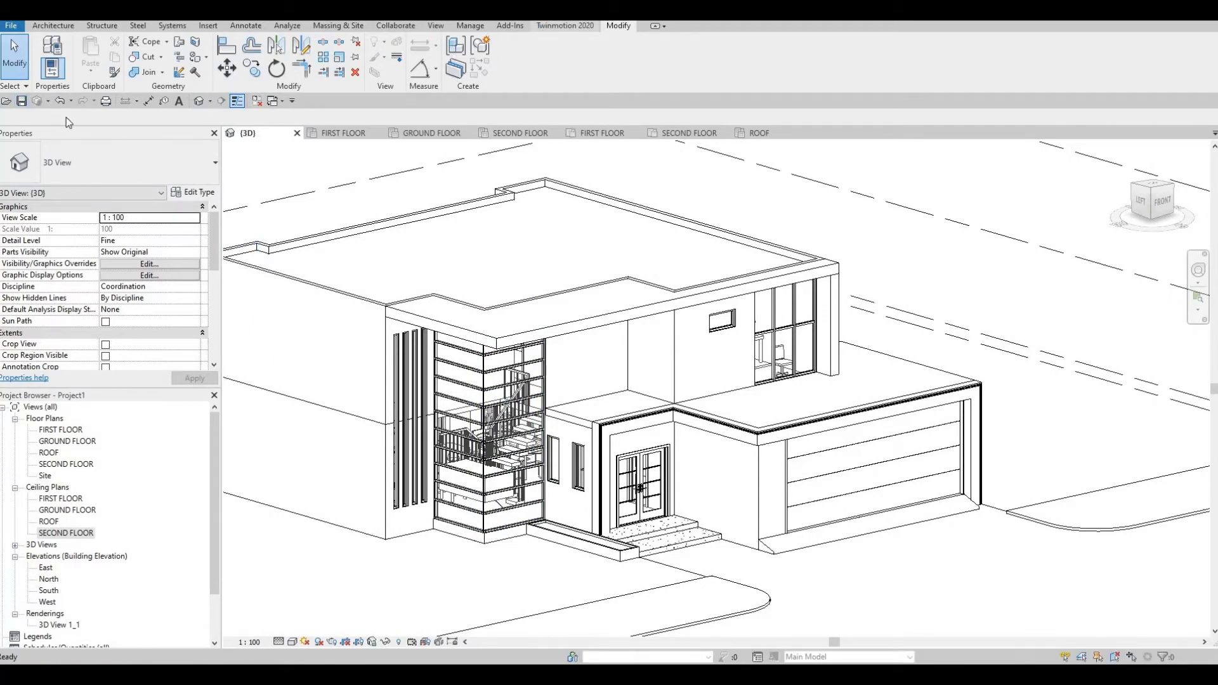
left_click(547, 26)
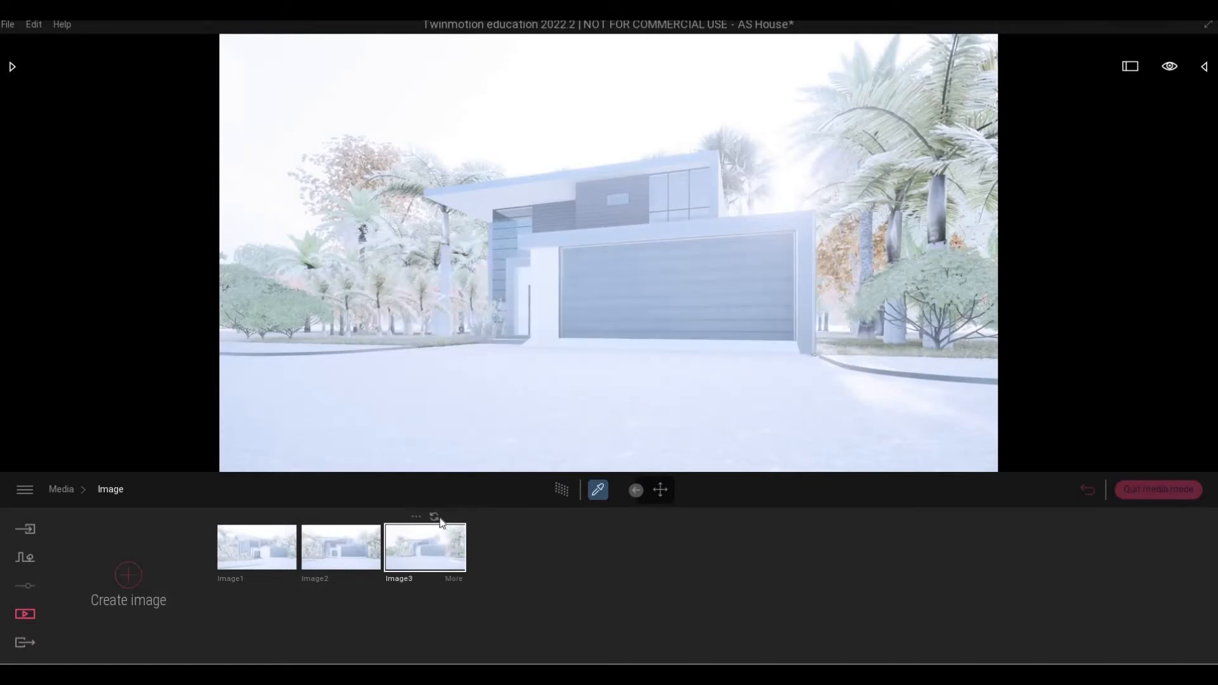
Fly the camera under the overhang and eyedrop the pot light's Glass, White, High Luminance material.
left_click(1141, 494)
key("w")
key("a")
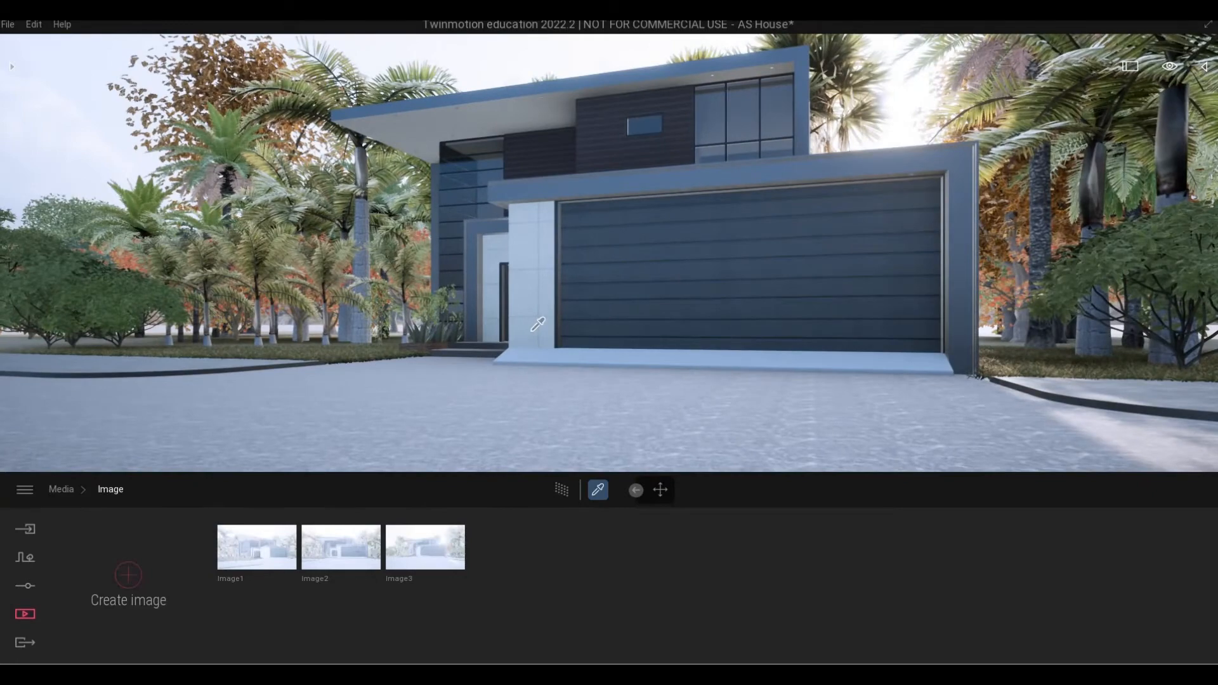
key("w")
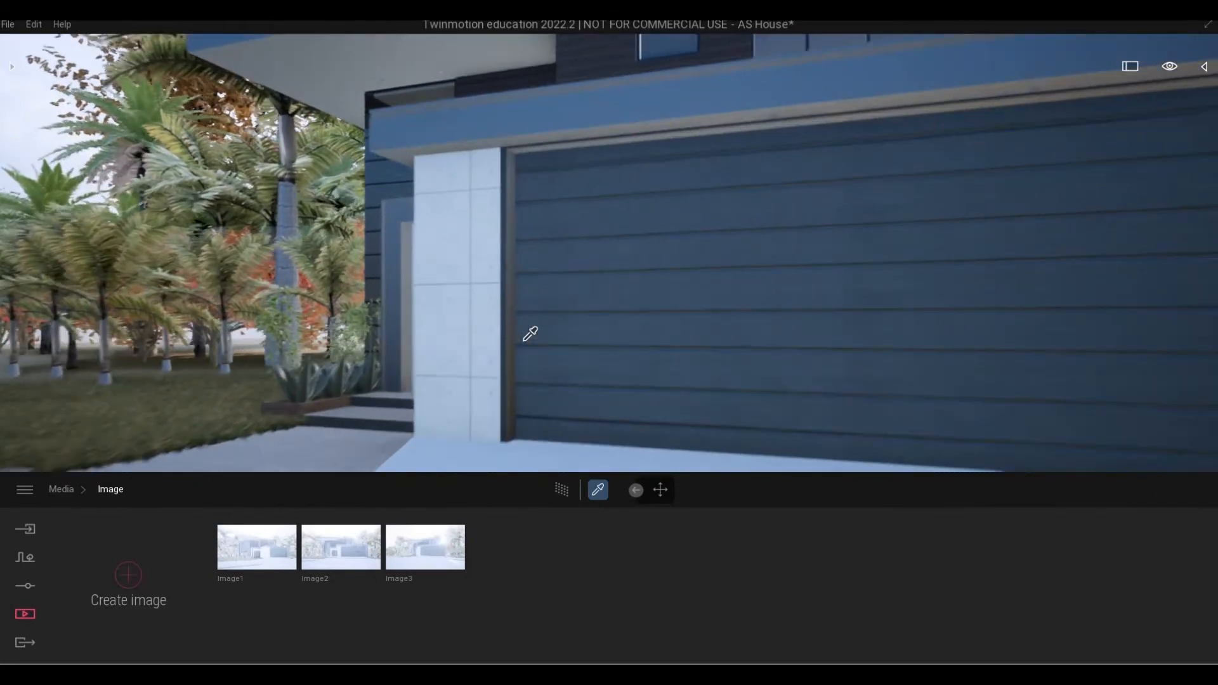
key("Escape")
right_click_drag(521, 344, 565, 372)
key("a")
key("a")
key("w")
key("w")
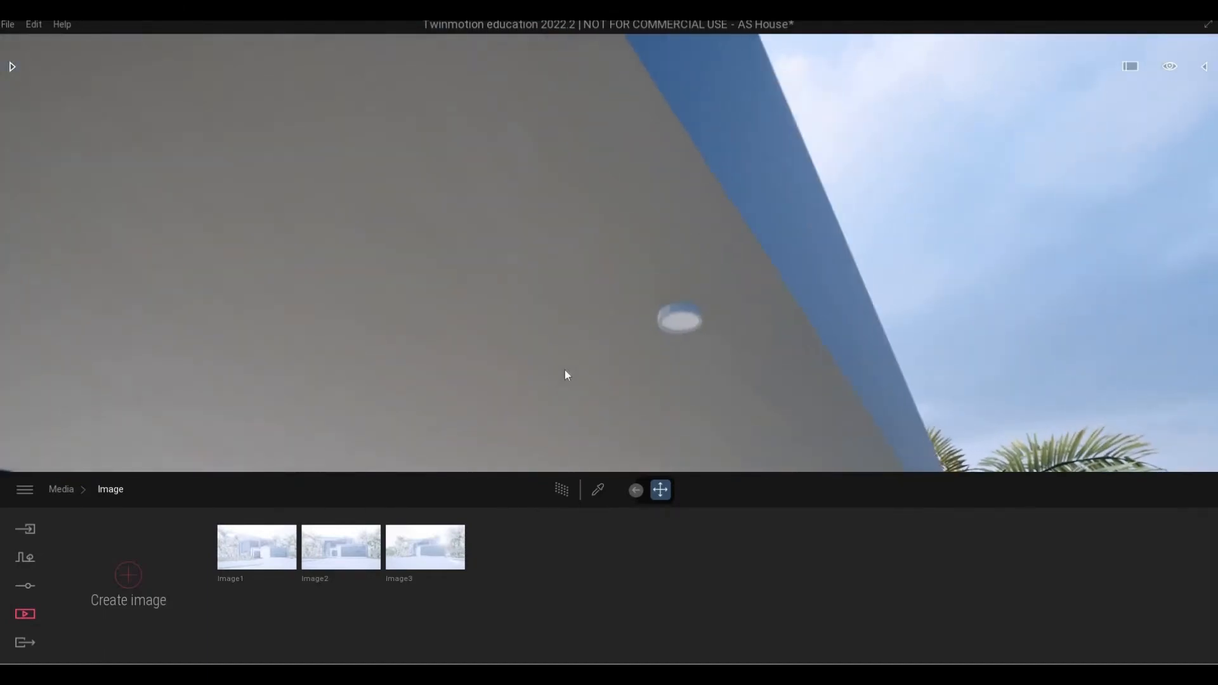
left_click(598, 489)
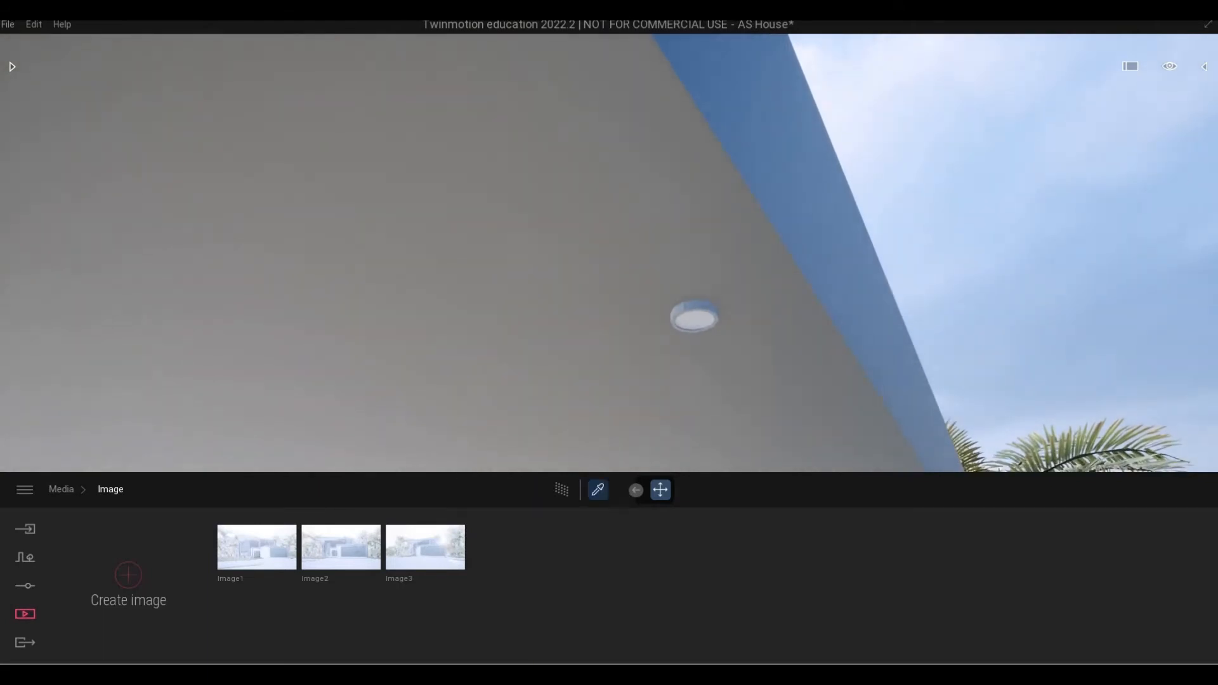
left_click(693, 309)
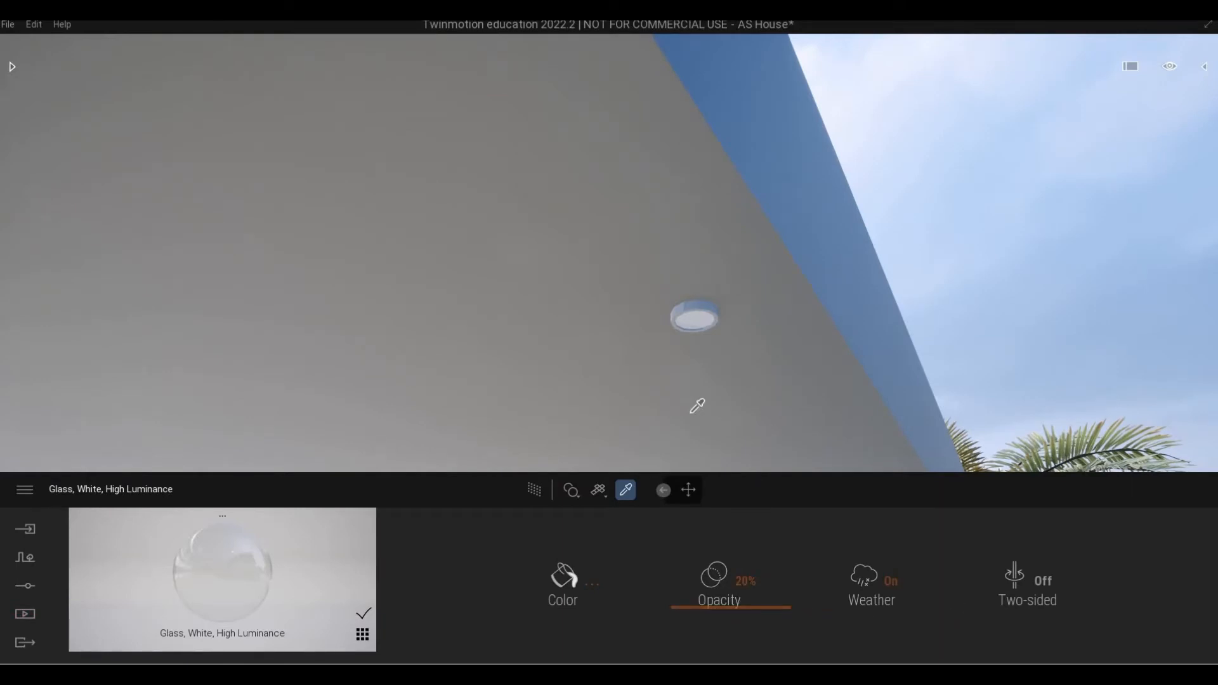
Make the fitting's Polyethylene, Low Density material metallic with Reflection at 65%.
left_click(712, 308)
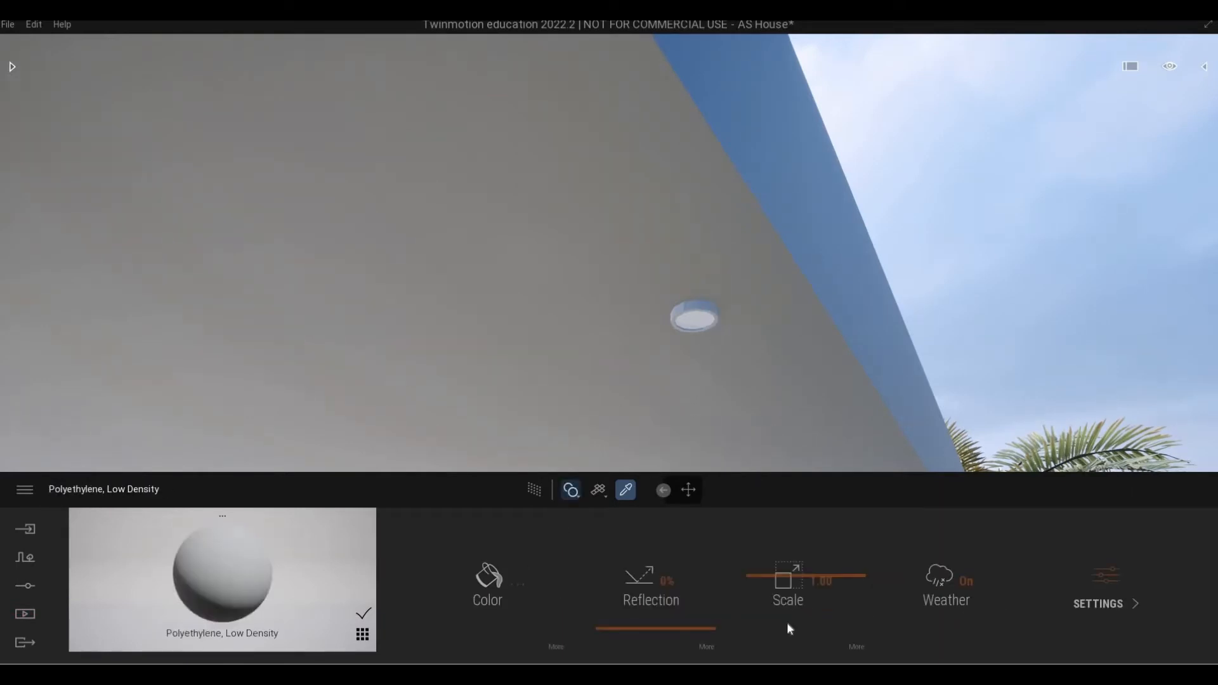
left_click(653, 628)
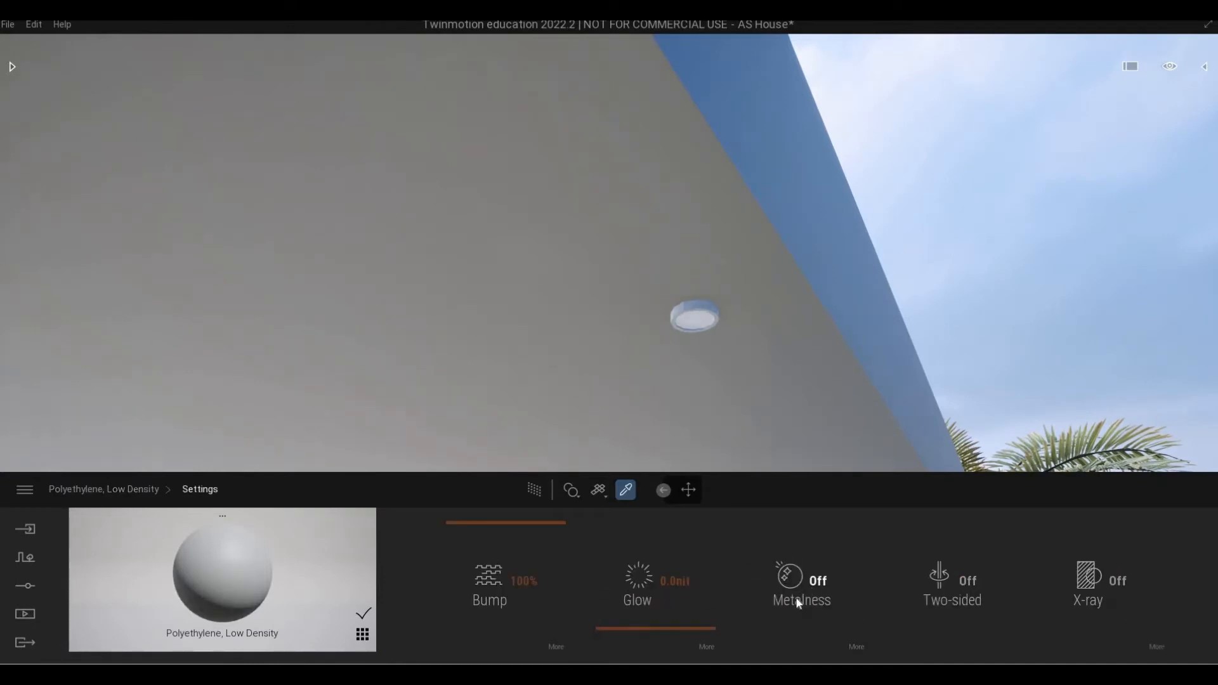
left_click(800, 602)
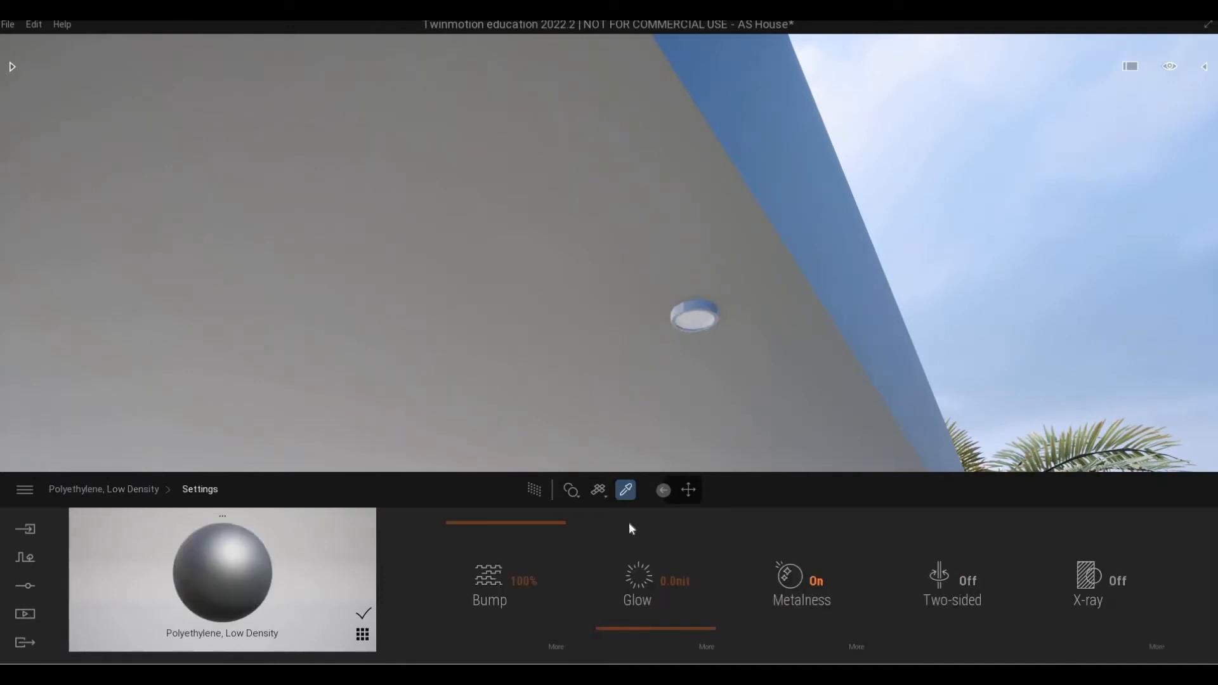
left_click(144, 491)
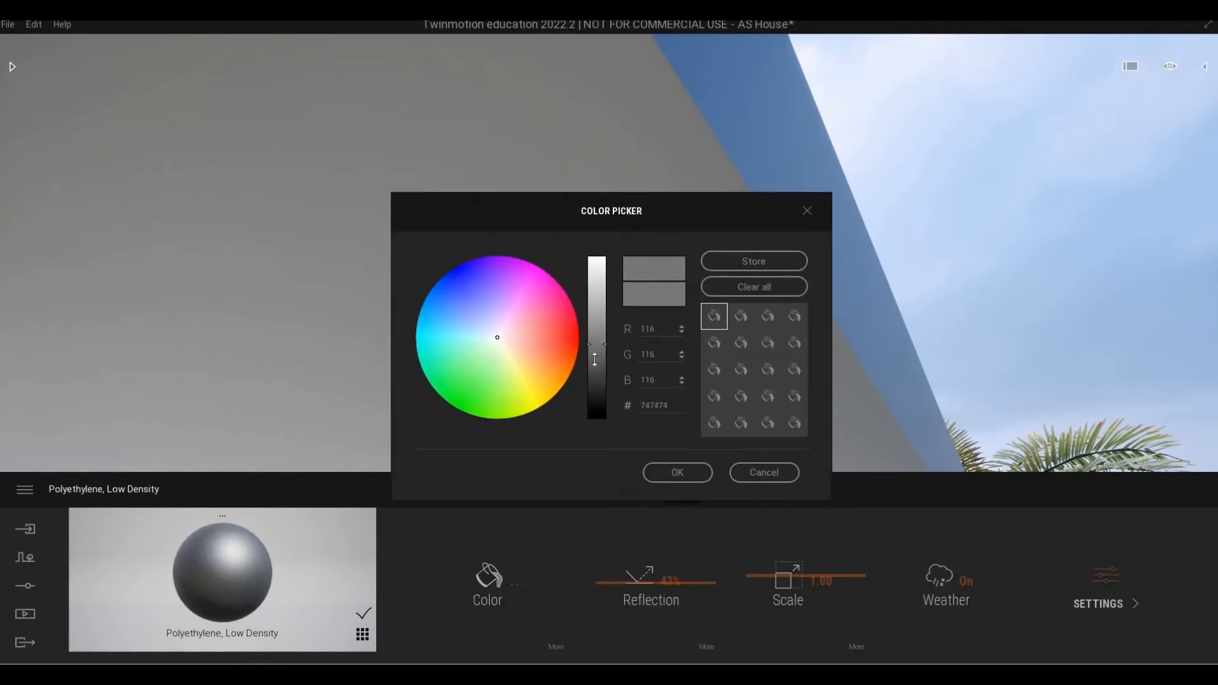
left_click(678, 472)
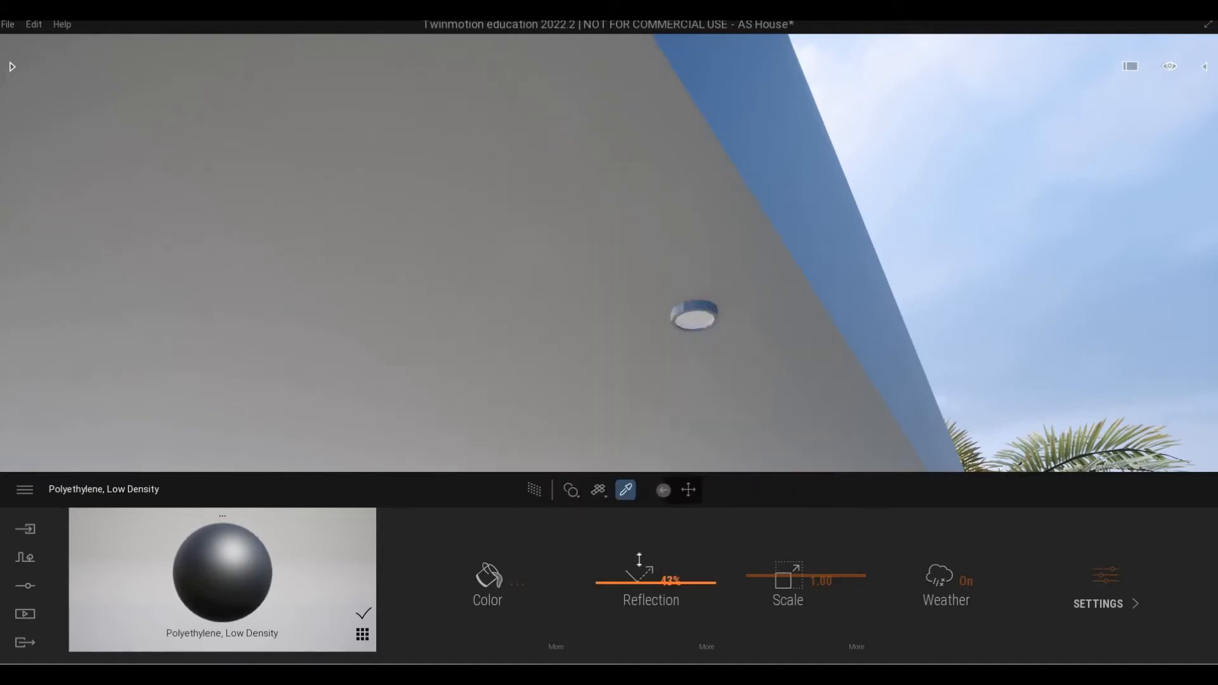
left_click_drag(639, 560, 638, 558)
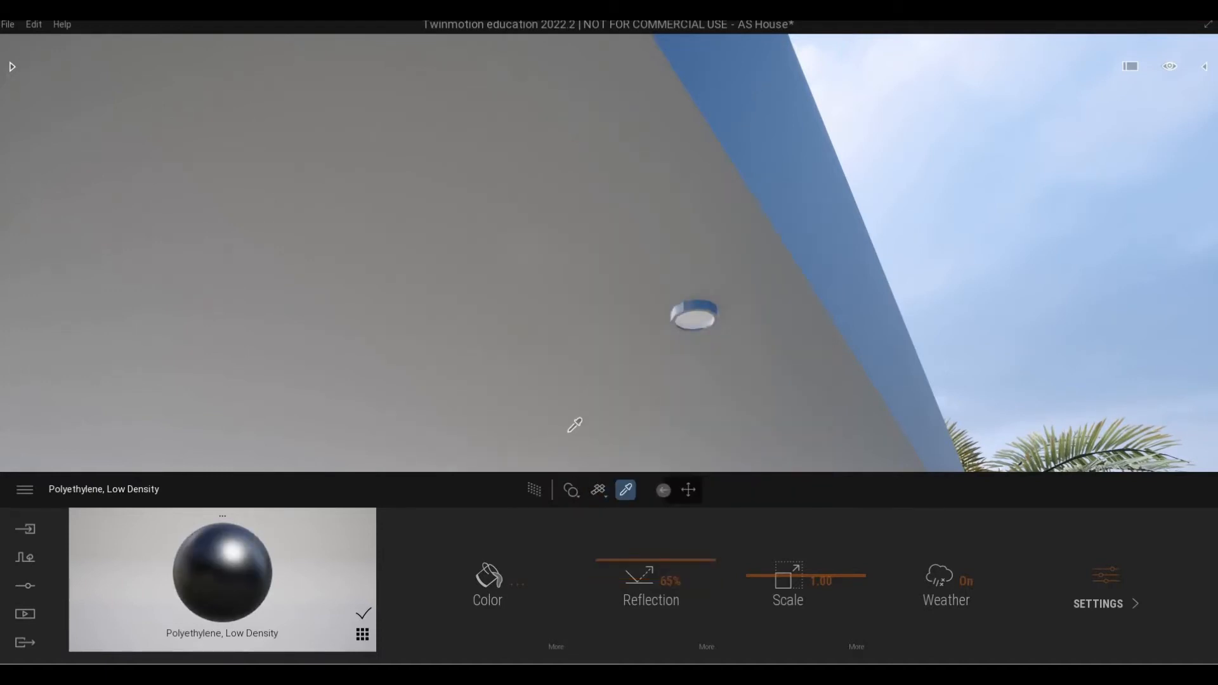
Apply the Neon 01 material from the Library's Neons onto the ceiling light disc.
left_click(11, 68)
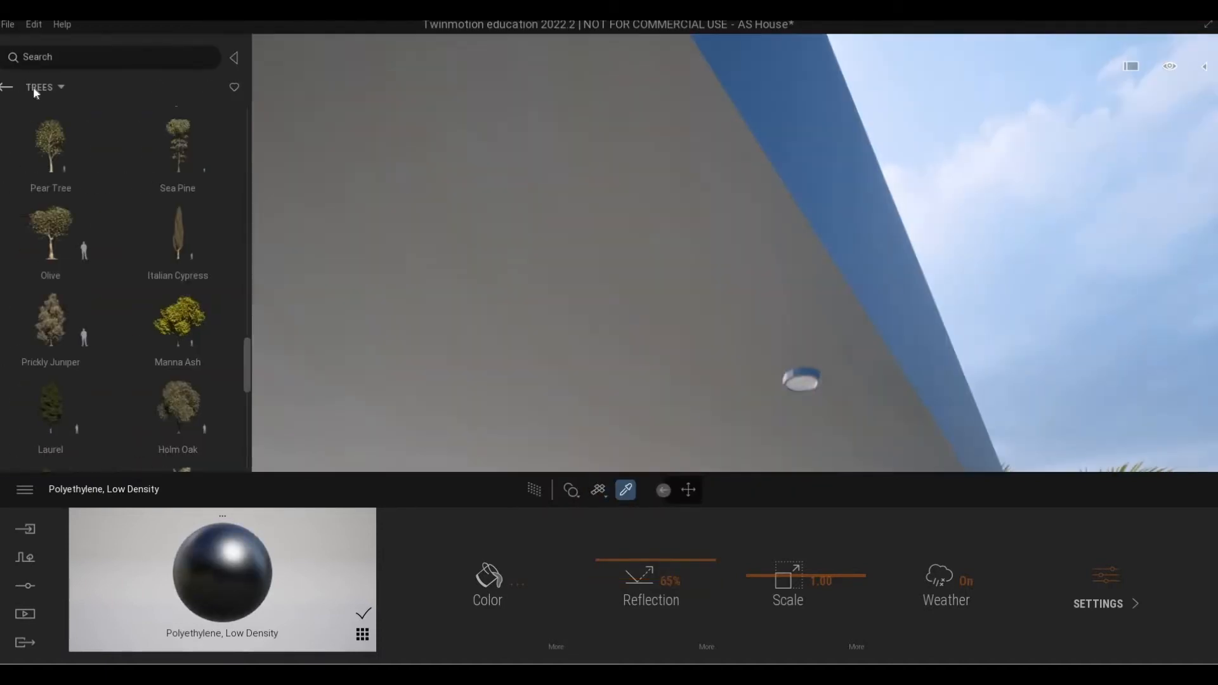
left_click(14, 87)
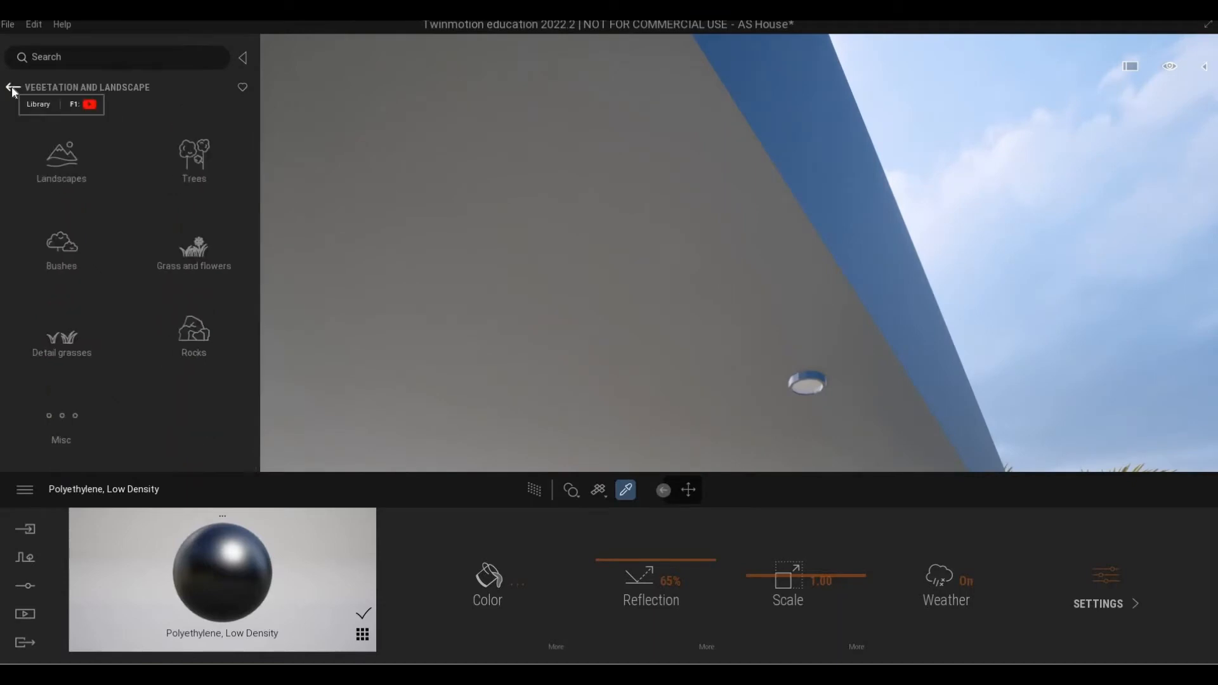
left_click(66, 178)
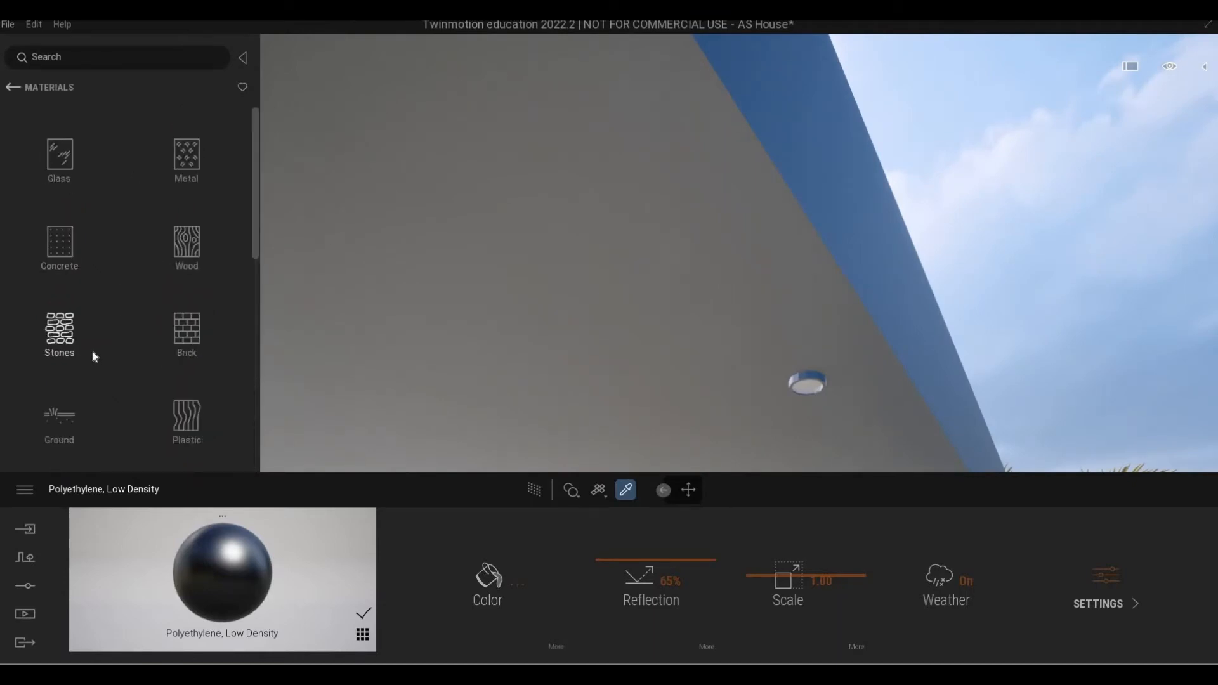
scroll(94, 355, "down", 2)
scroll(94, 356, "down", 4)
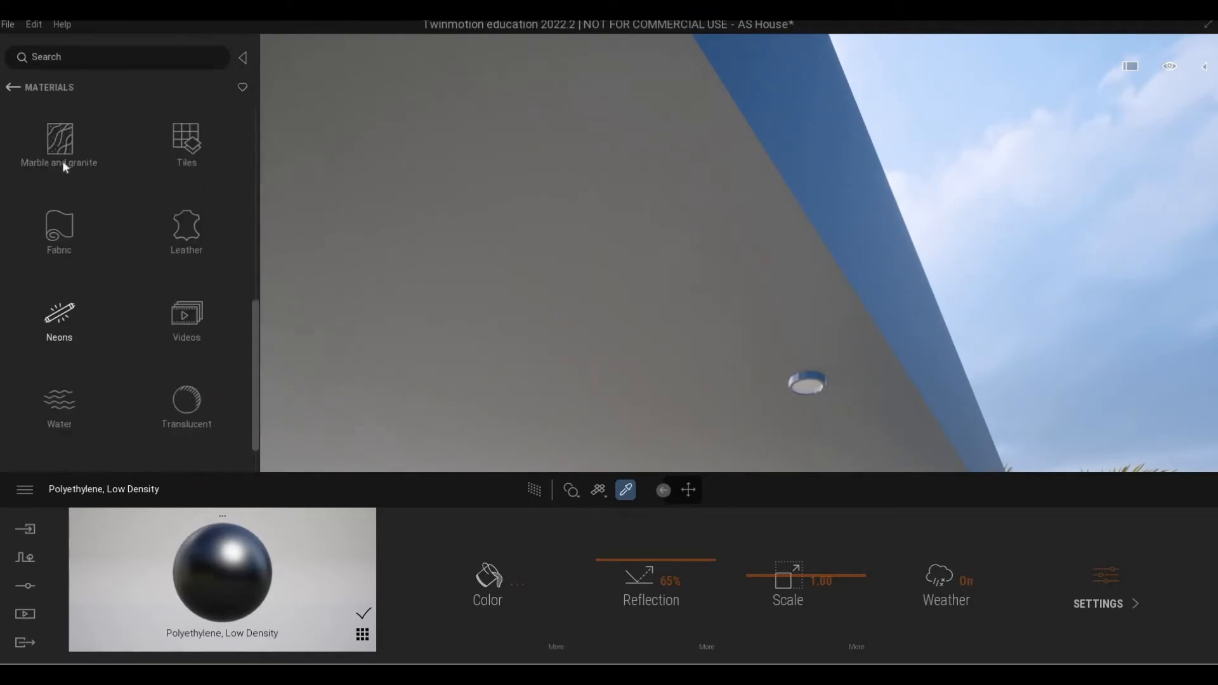
left_click(66, 143)
left_click_drag(66, 143, 808, 393)
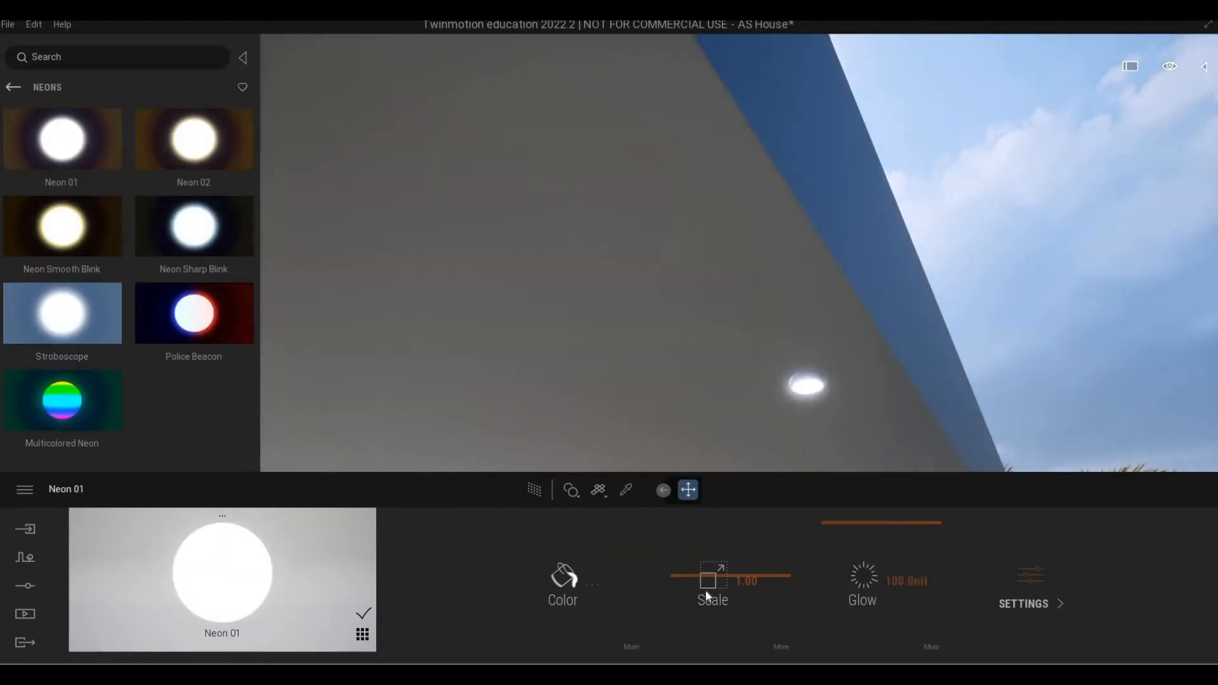
Lower the Neon 01 glow to 10.0nit.
left_click_drag(871, 568, 831, 568)
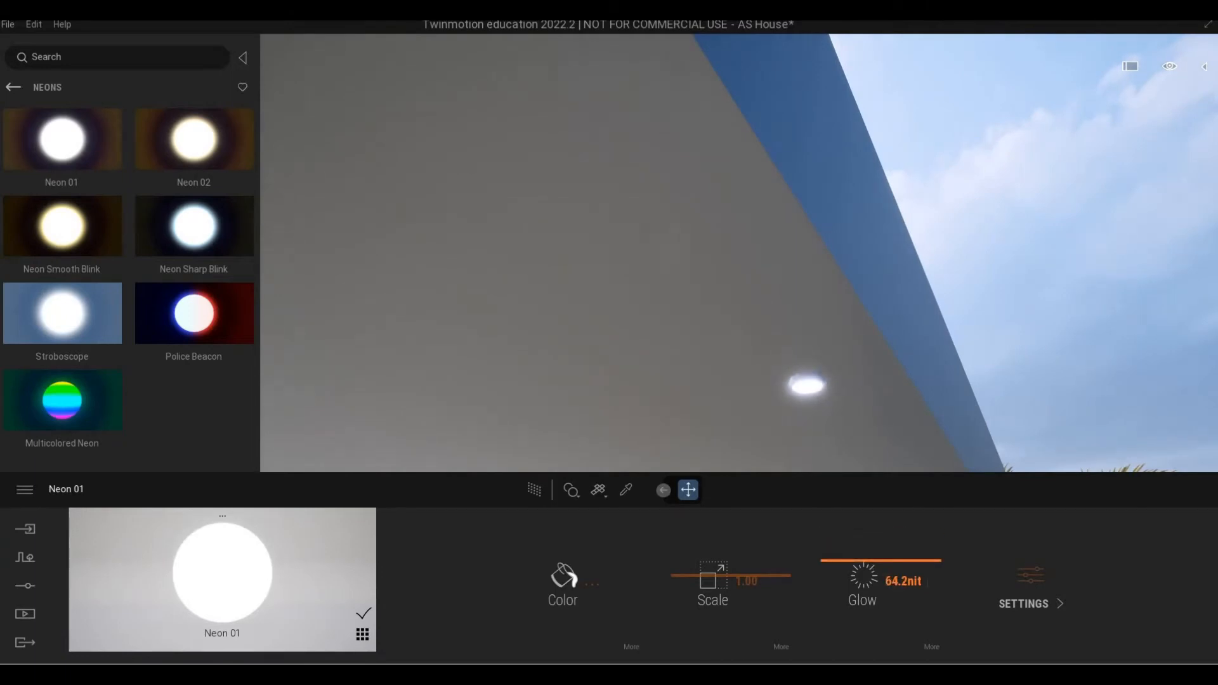
left_click_drag(831, 568, 904, 552)
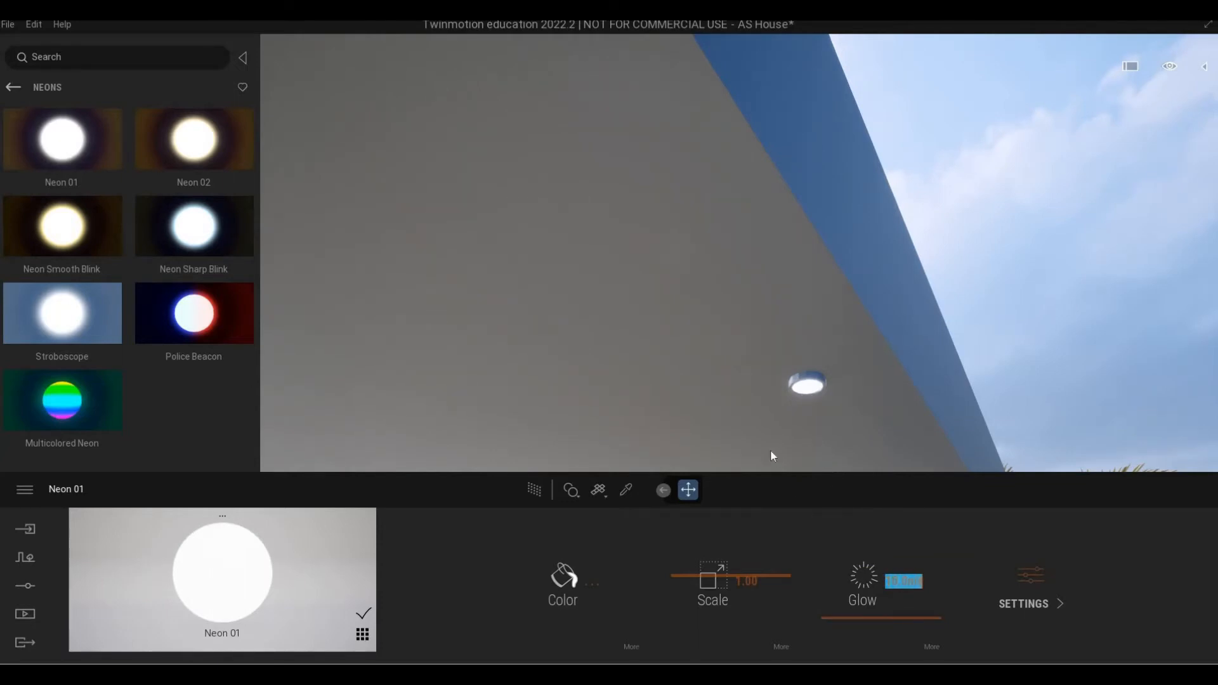
key("Return")
scroll(764, 452, "down", 5)
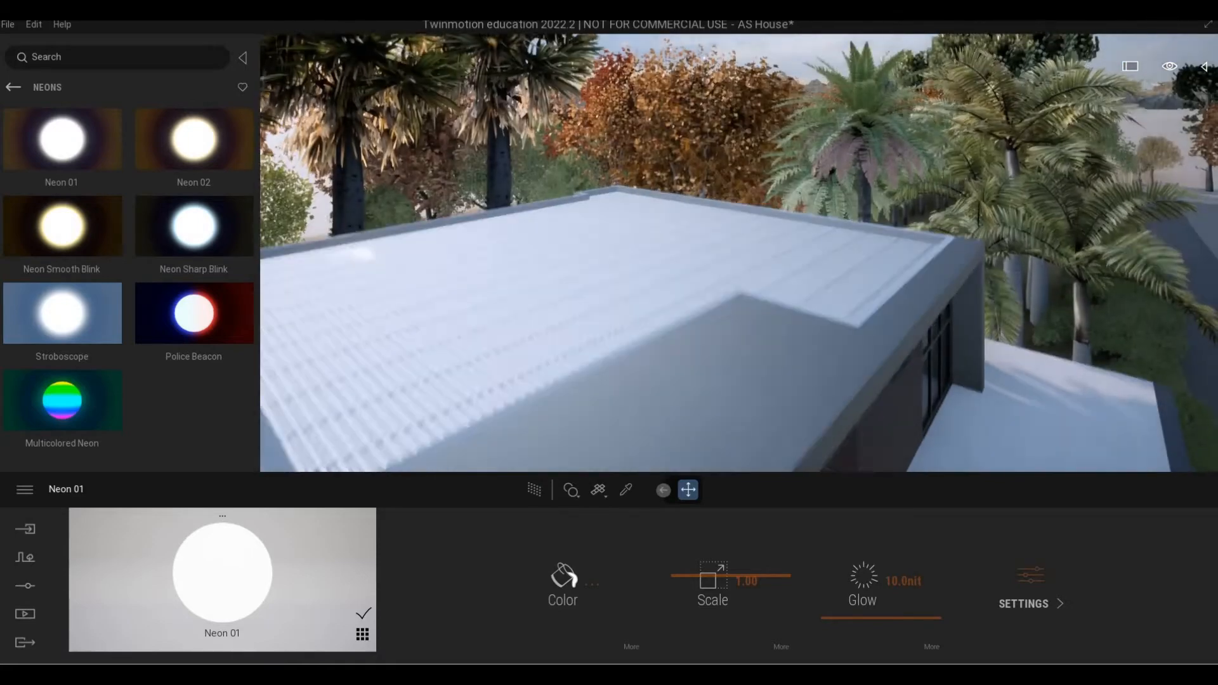
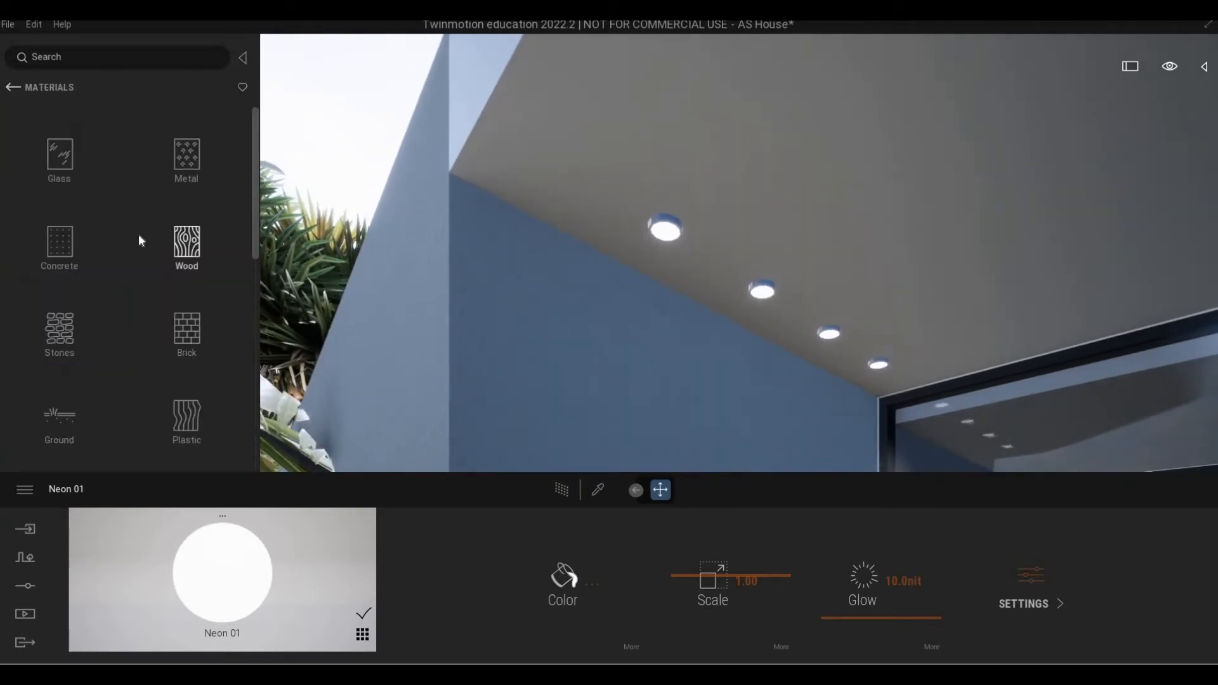
Scroll through the Materials list, then go back to the top-level Library categories.
scroll(134, 229, "down", 4)
scroll(122, 226, "down", 4)
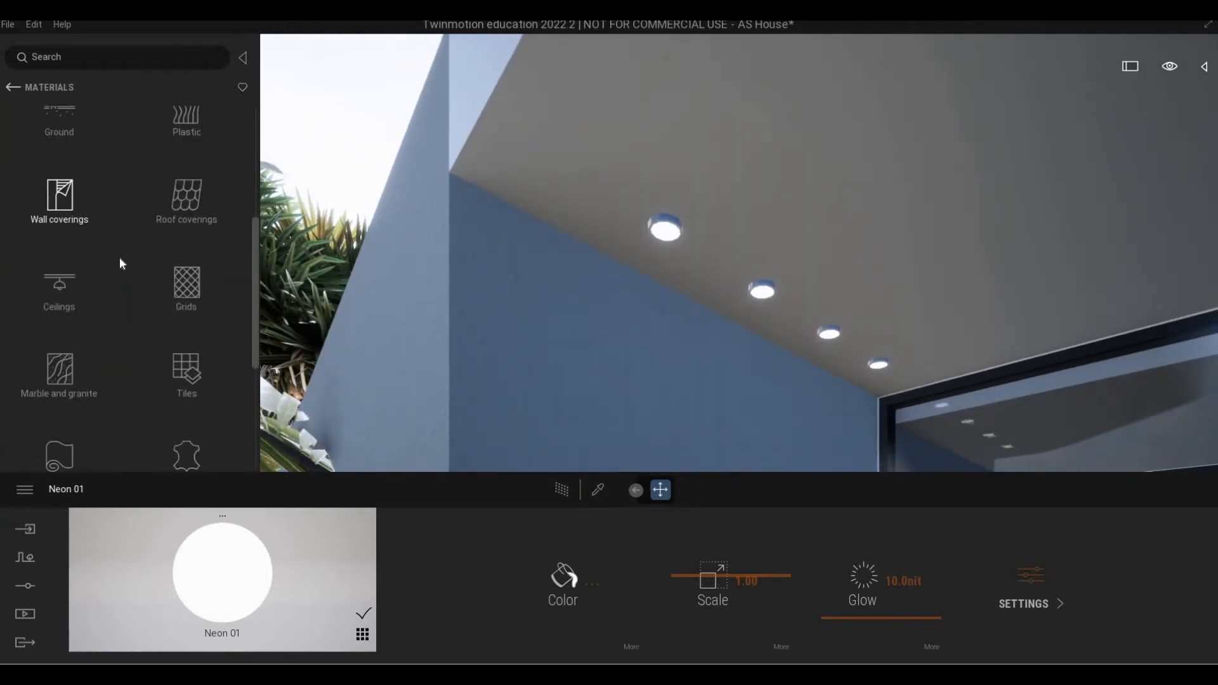
scroll(122, 291, "down", 2)
scroll(125, 291, "up", 5)
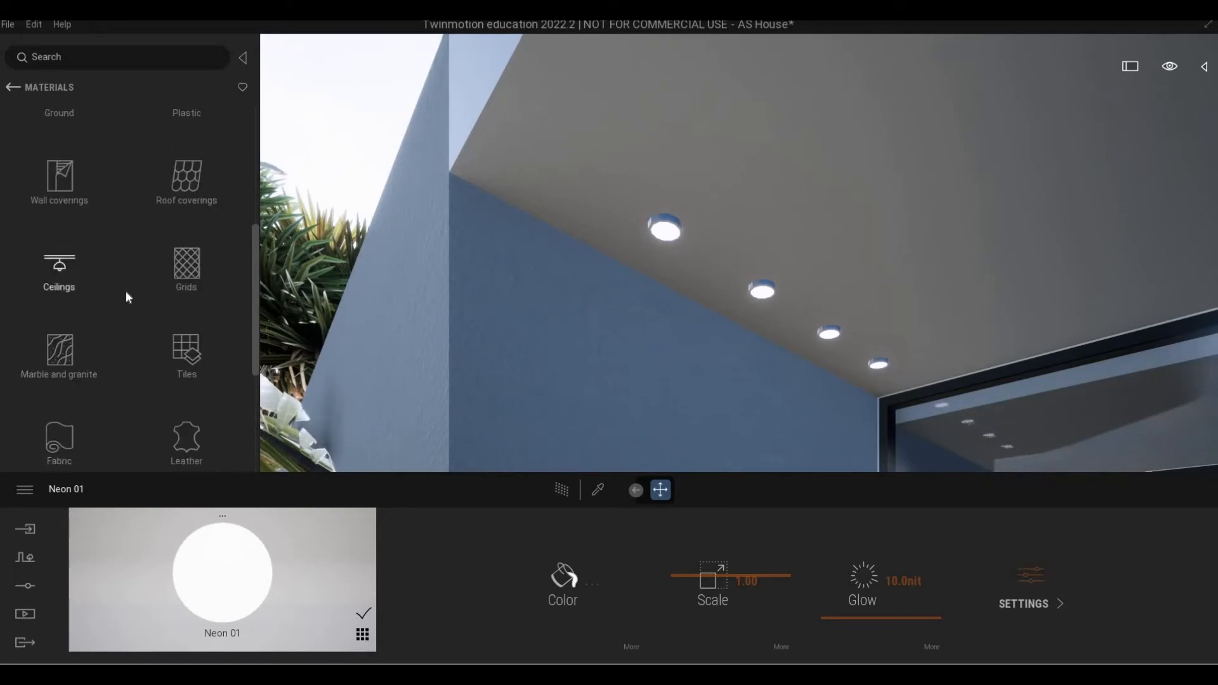
scroll(127, 291, "down", 2)
scroll(127, 295, "up", 6)
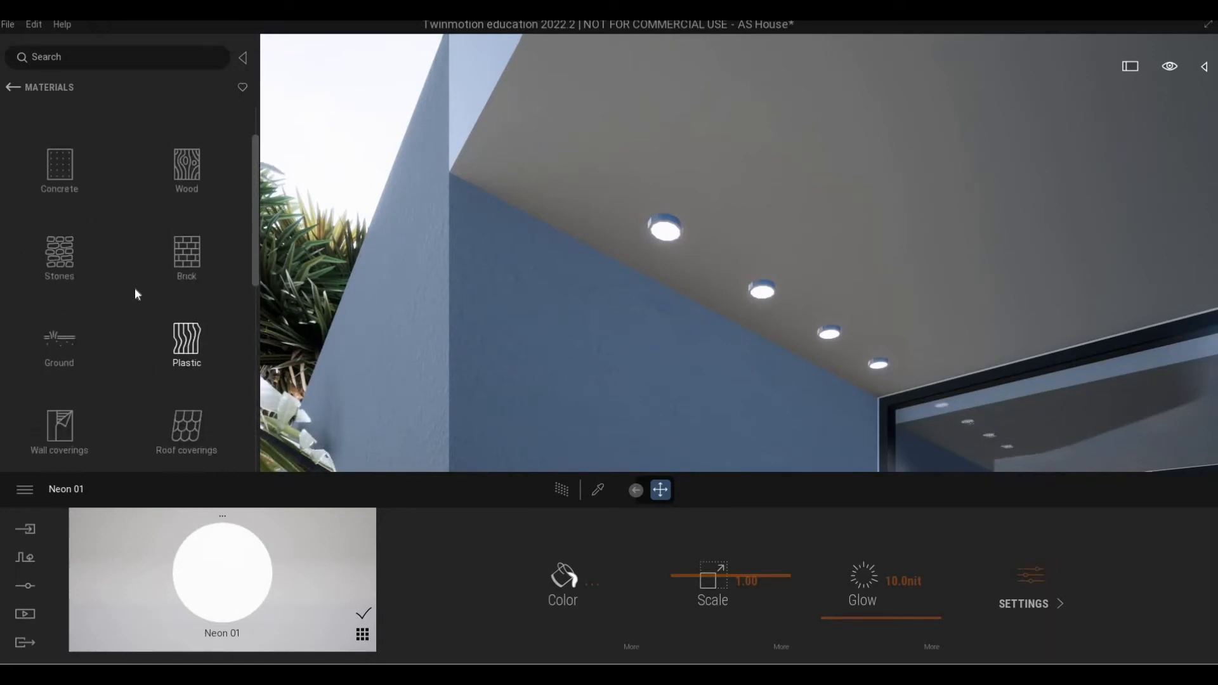
scroll(139, 340, "down", 7)
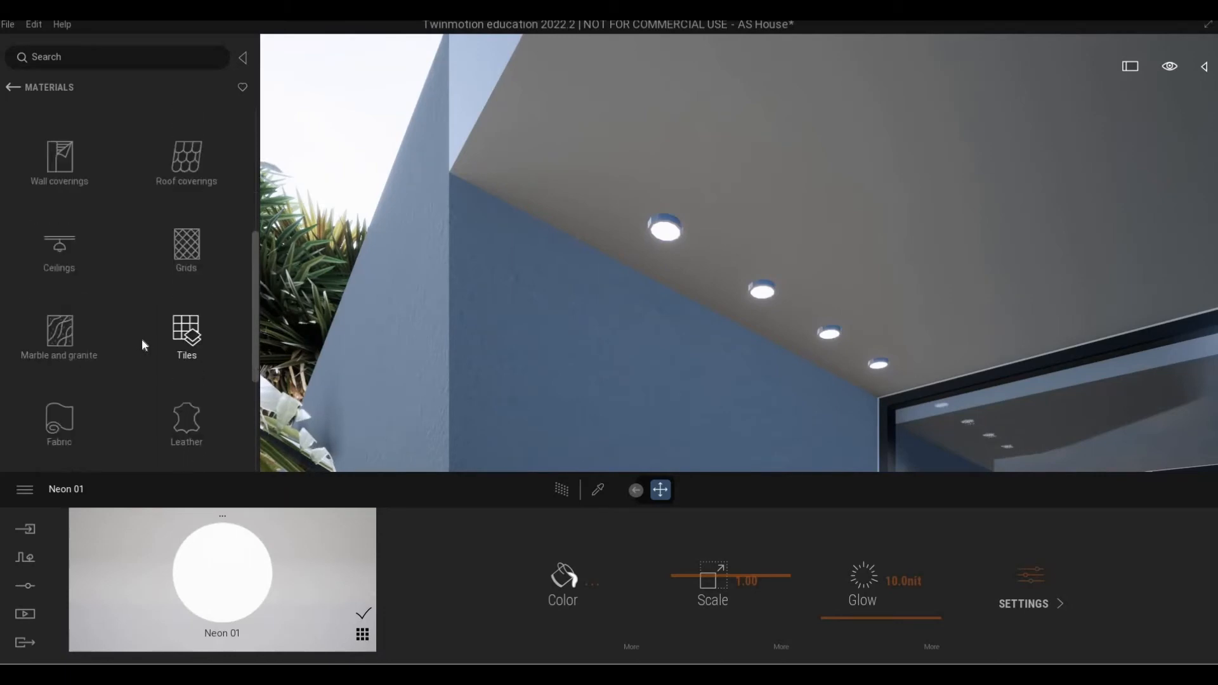
scroll(140, 340, "down", 1)
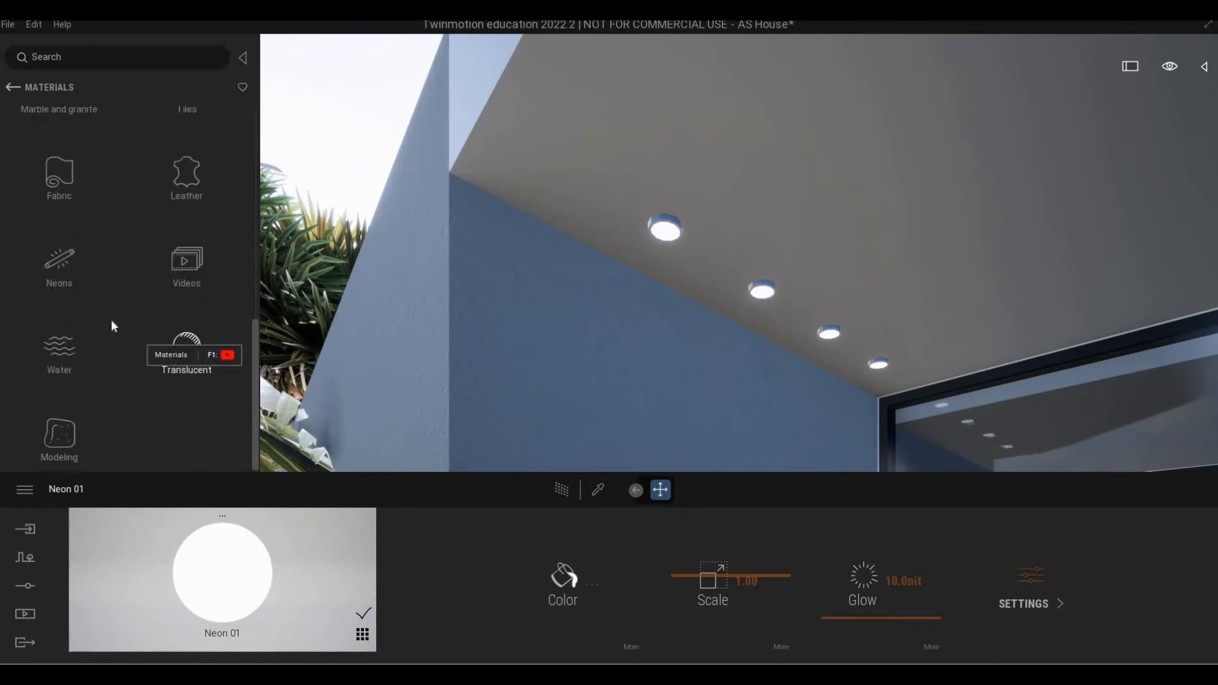
left_click(12, 90)
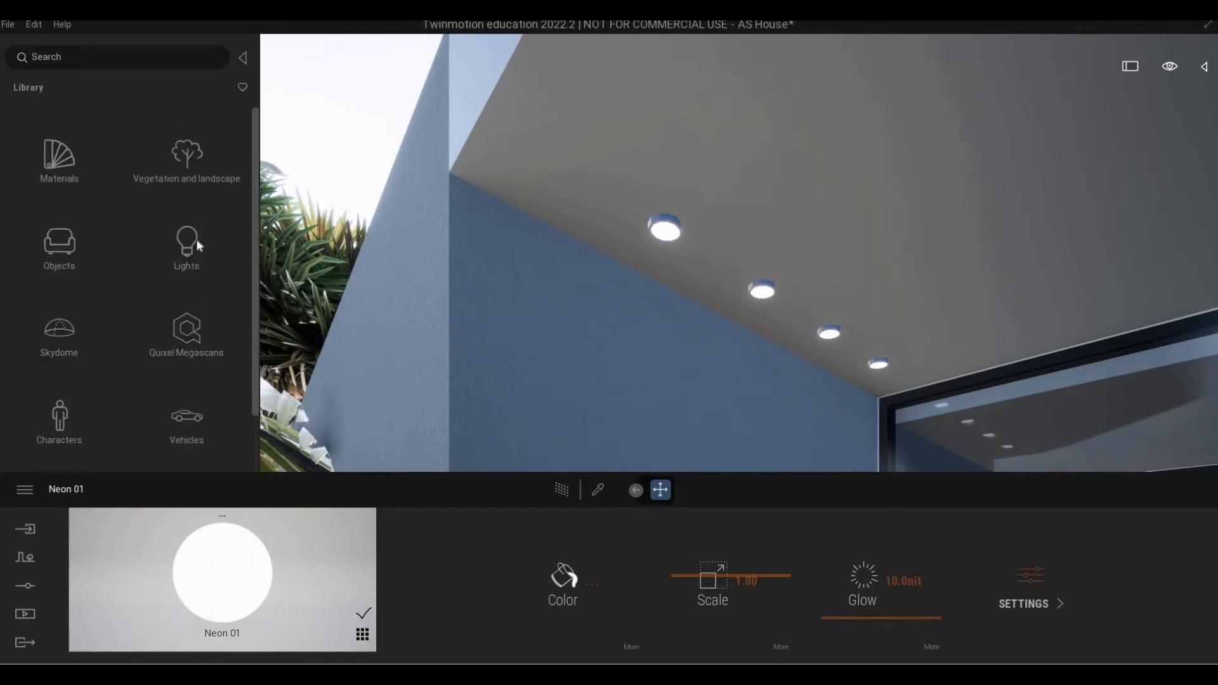
Drag a Spot light from the Lights presets into the scene below the first ceiling lamp.
left_click(196, 242)
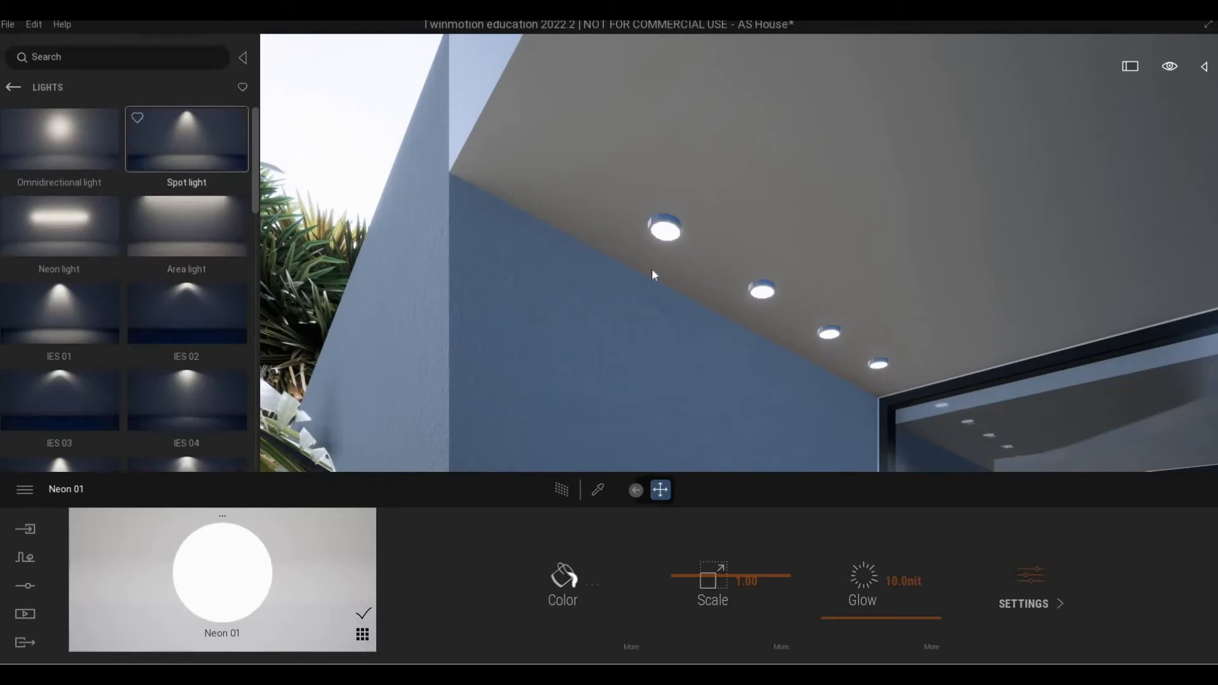
mouse_move(653, 270)
left_mouse_down()
mouse_move(620, 268)
mouse_move(681, 283)
mouse_move(667, 268)
left_mouse_up()
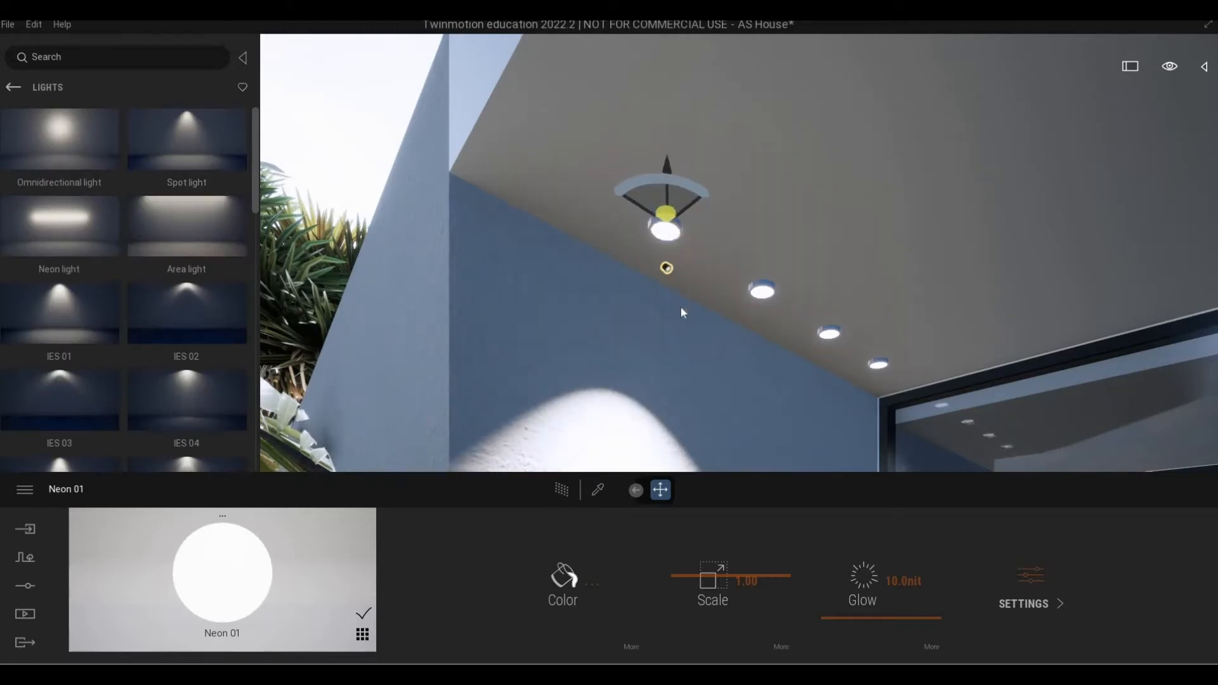
right_click_drag(666, 268, 762, 260)
right_click_drag(761, 355, 752, 334)
key("w")
key("a")
Move the spot light up and centre it inside the first soffit downlight.
left_click_drag(735, 331, 733, 205)
right_click_drag(731, 207, 645, 169)
key("d")
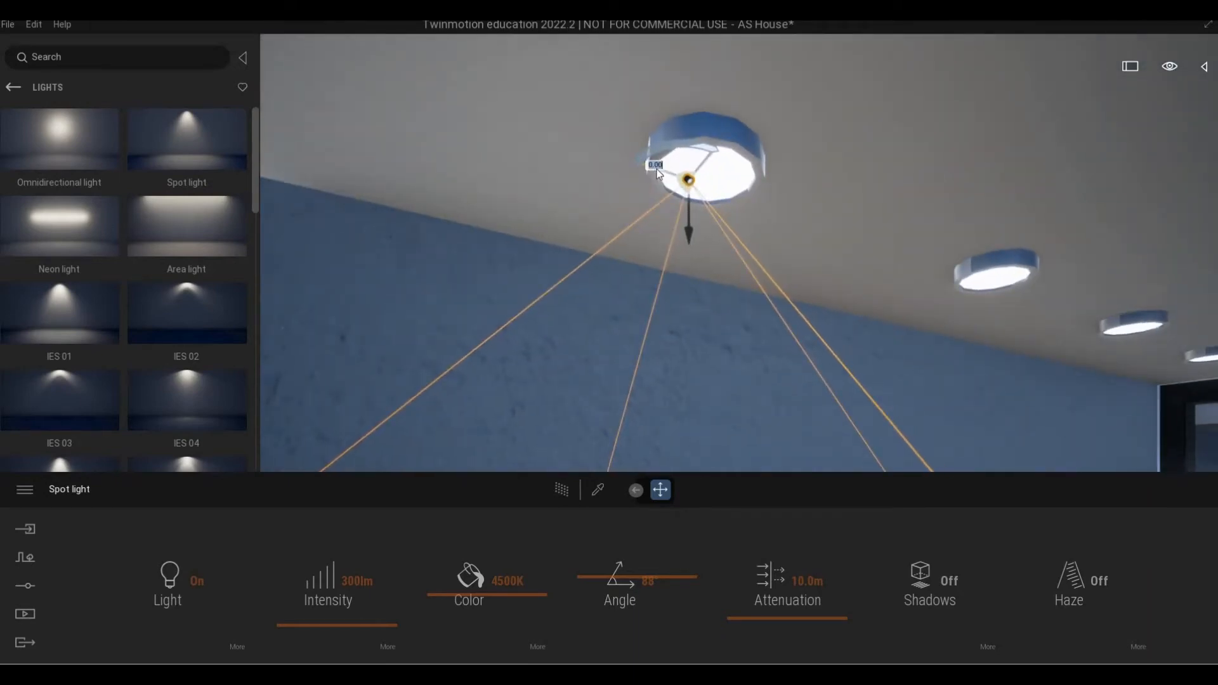
left_click_drag(648, 171, 660, 176)
key("a")
right_click_drag(659, 175, 690, 202)
Set the spot light to 3950K and 3 lm, then Alt-drag a copy toward the next downlight.
key("d")
key("s")
key("a")
key("d")
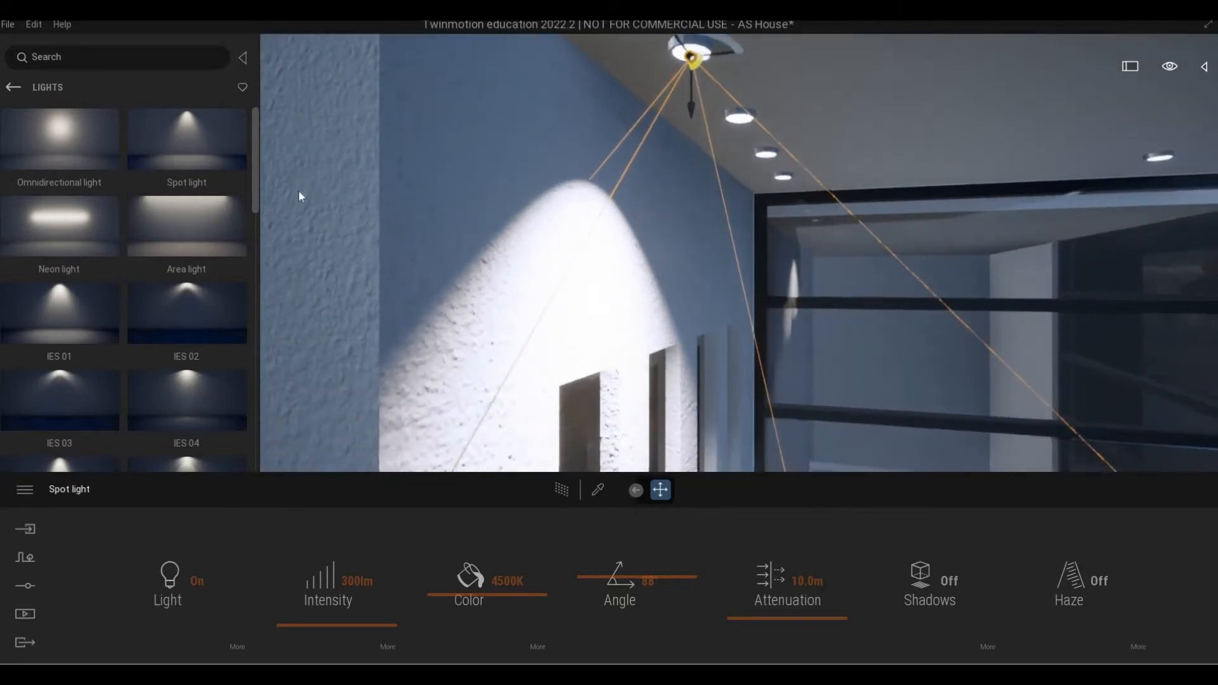
key("d")
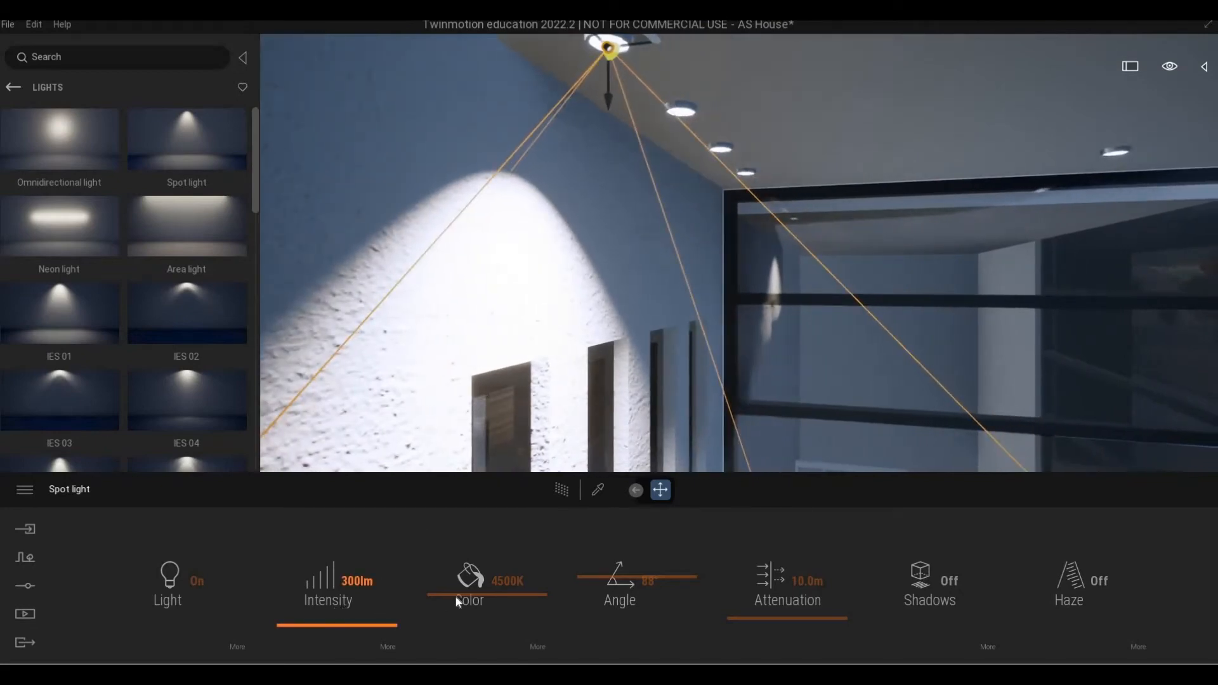
mouse_move(456, 598)
left_mouse_down()
mouse_move(456, 611)
mouse_move(457, 601)
left_mouse_up()
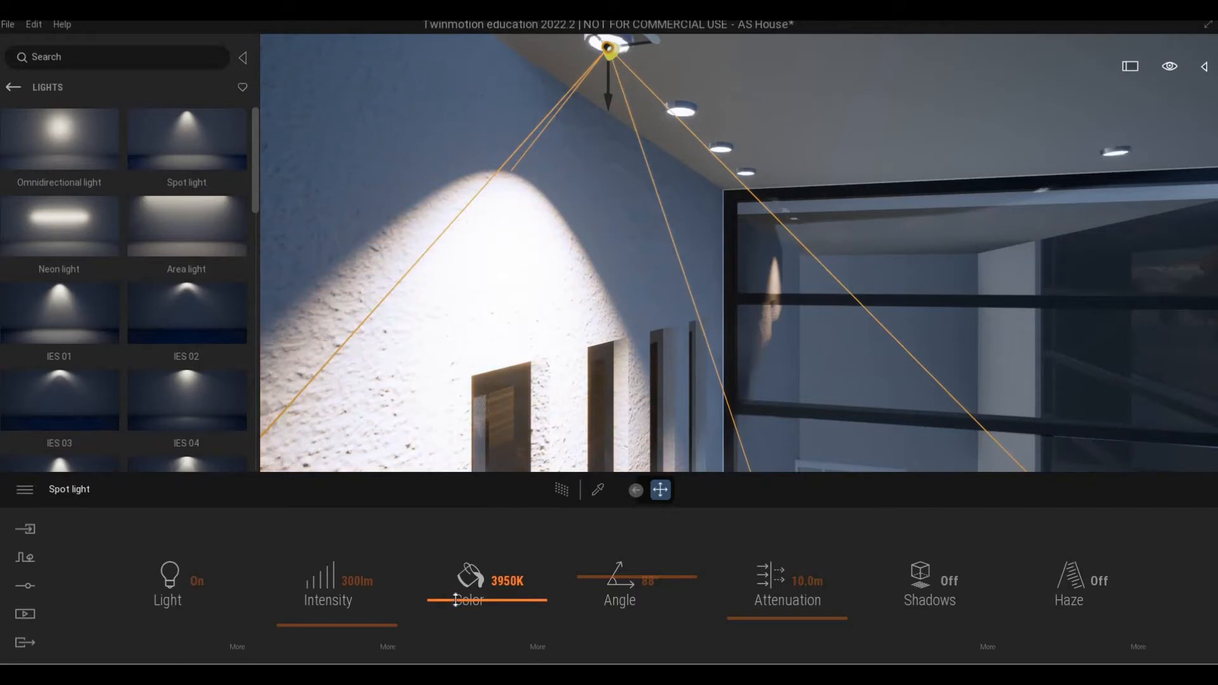
left_click(346, 616)
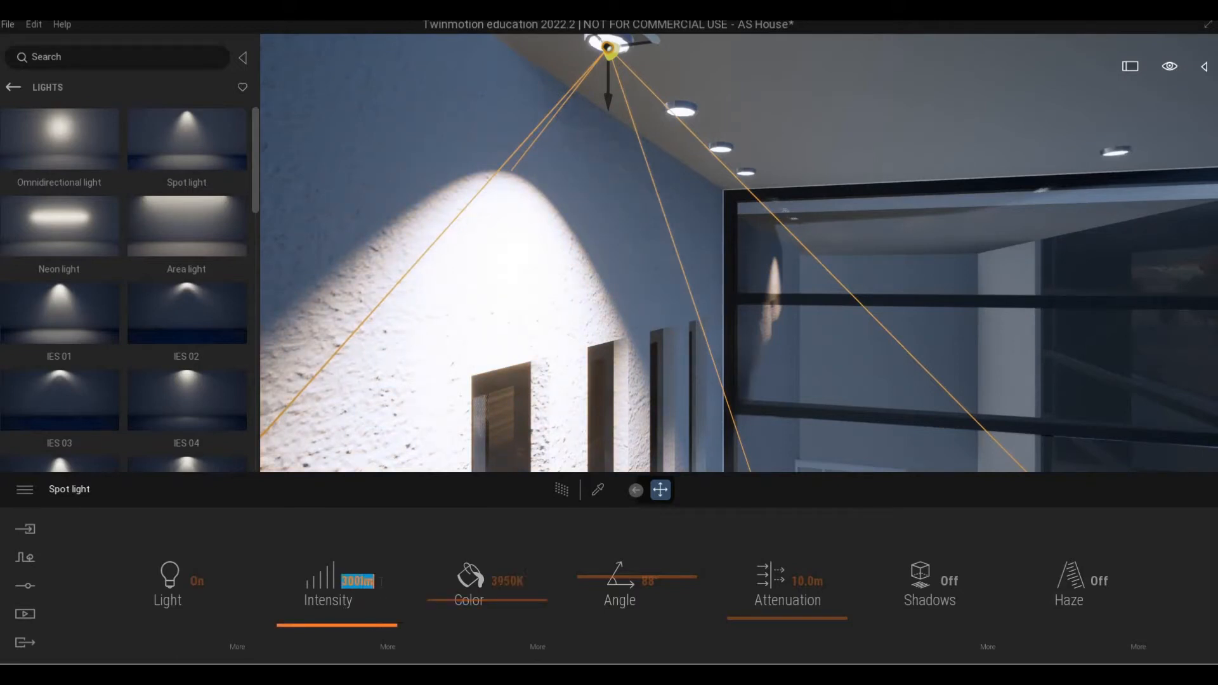
left_click_drag(337, 625, 337, 628)
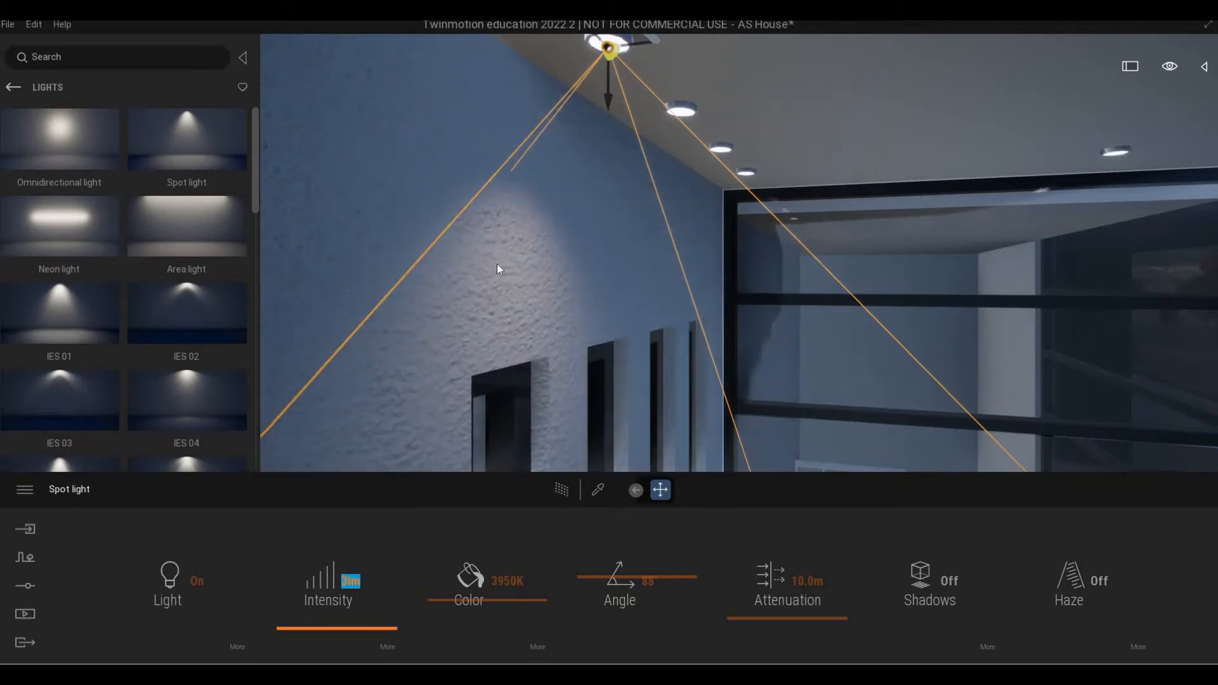
right_click_drag(497, 266, 333, 132)
left_click_drag(337, 136, 569, 203)
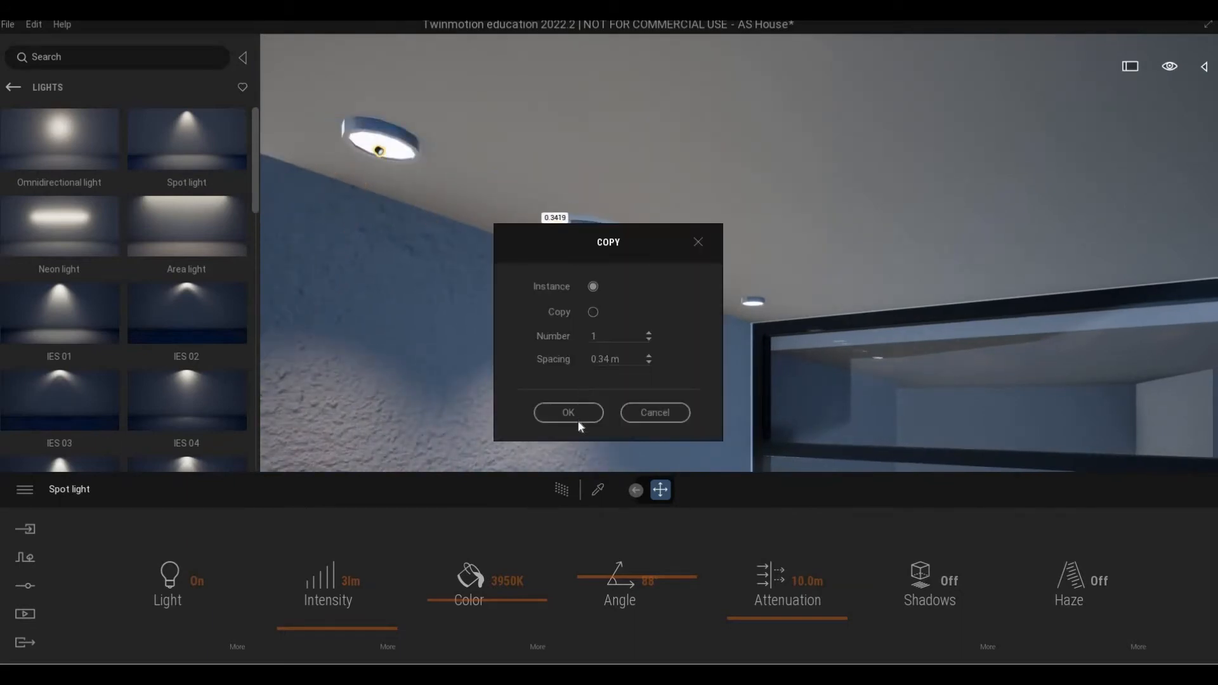
Confirm the first instance copy and copy the spot light onto the next two downlights.
key("Return")
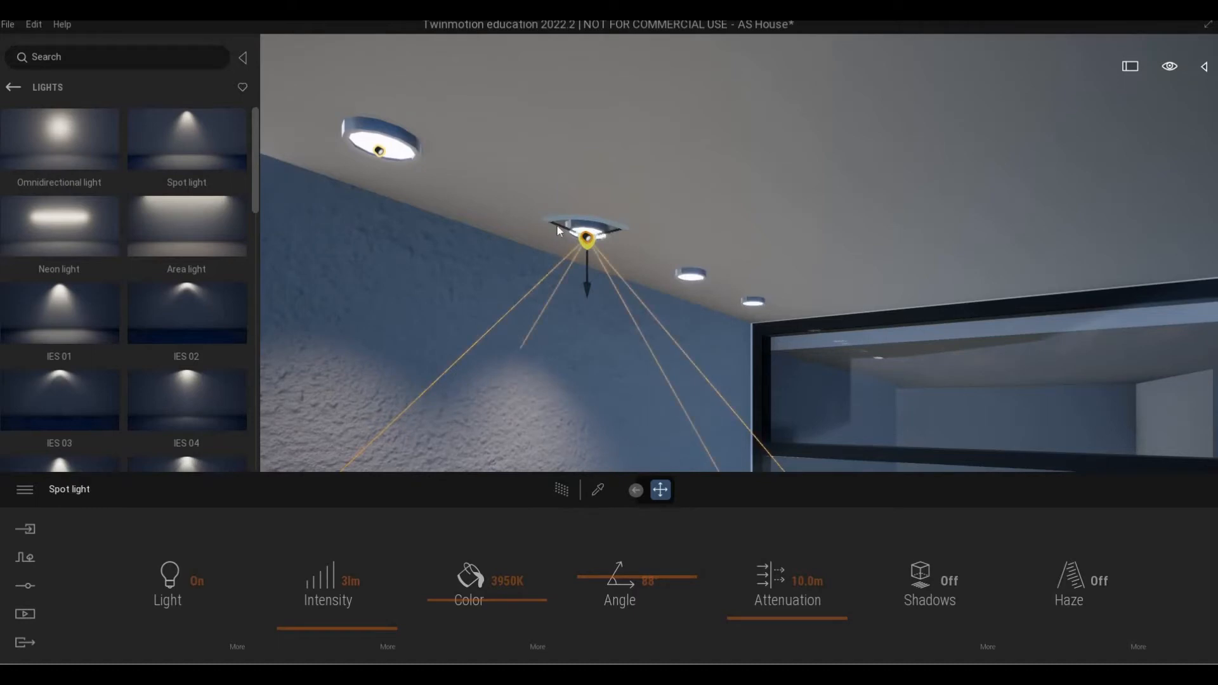
left_click_drag(557, 226, 674, 249)
key("Return")
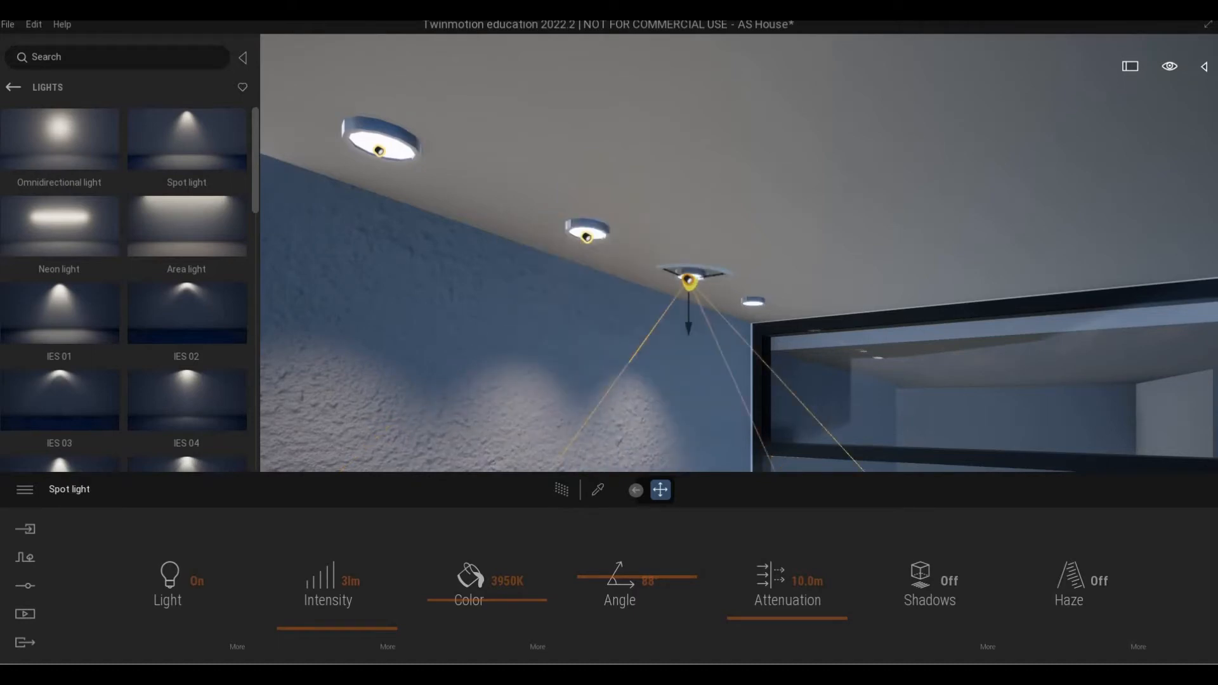
key("d")
right_click_drag(777, 367, 717, 360)
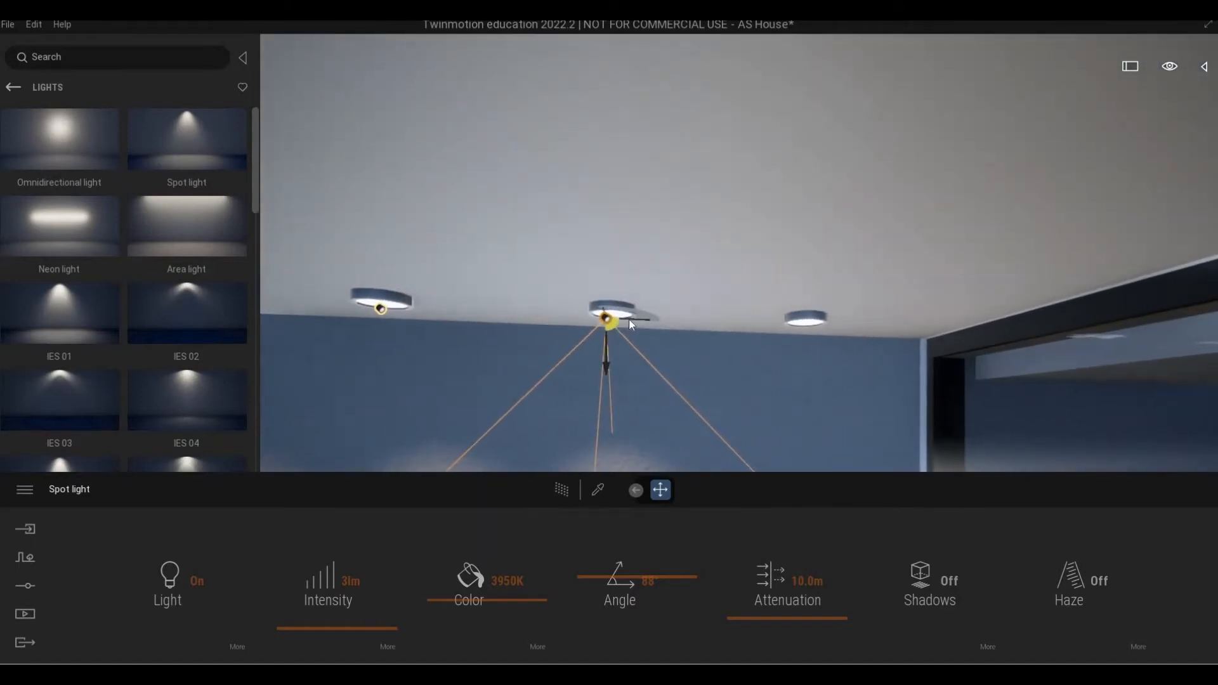
left_click_drag(628, 320, 816, 317)
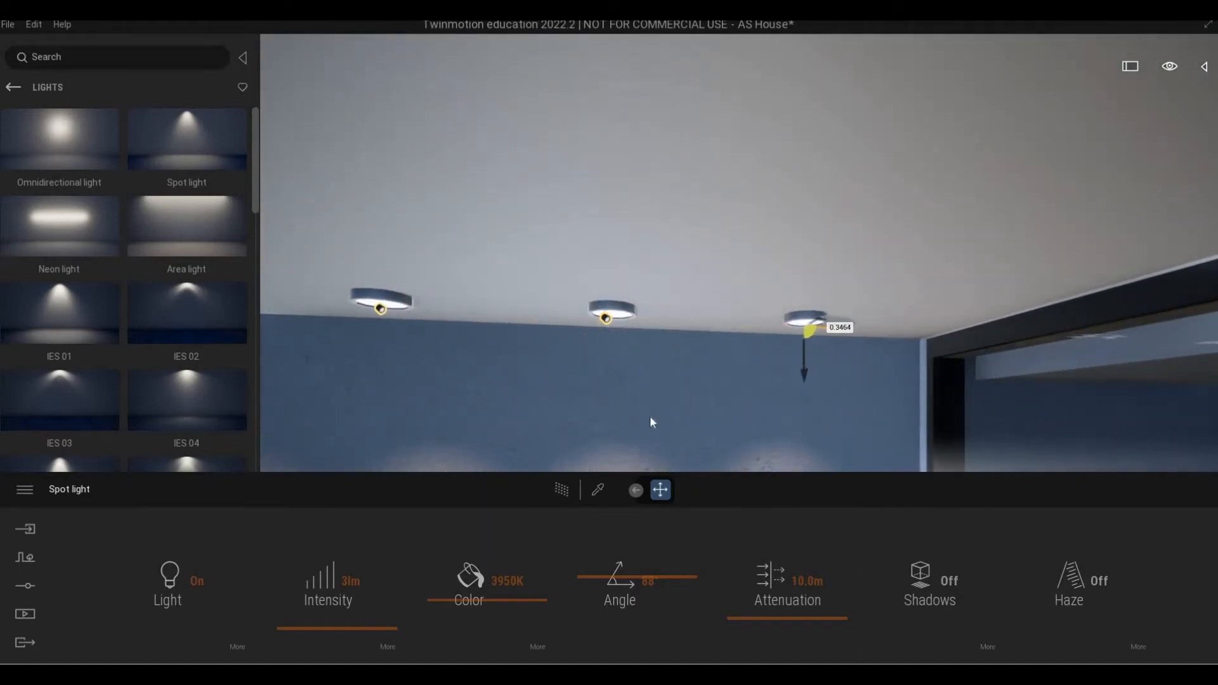
key("Return")
right_click_drag(783, 391, 933, 391)
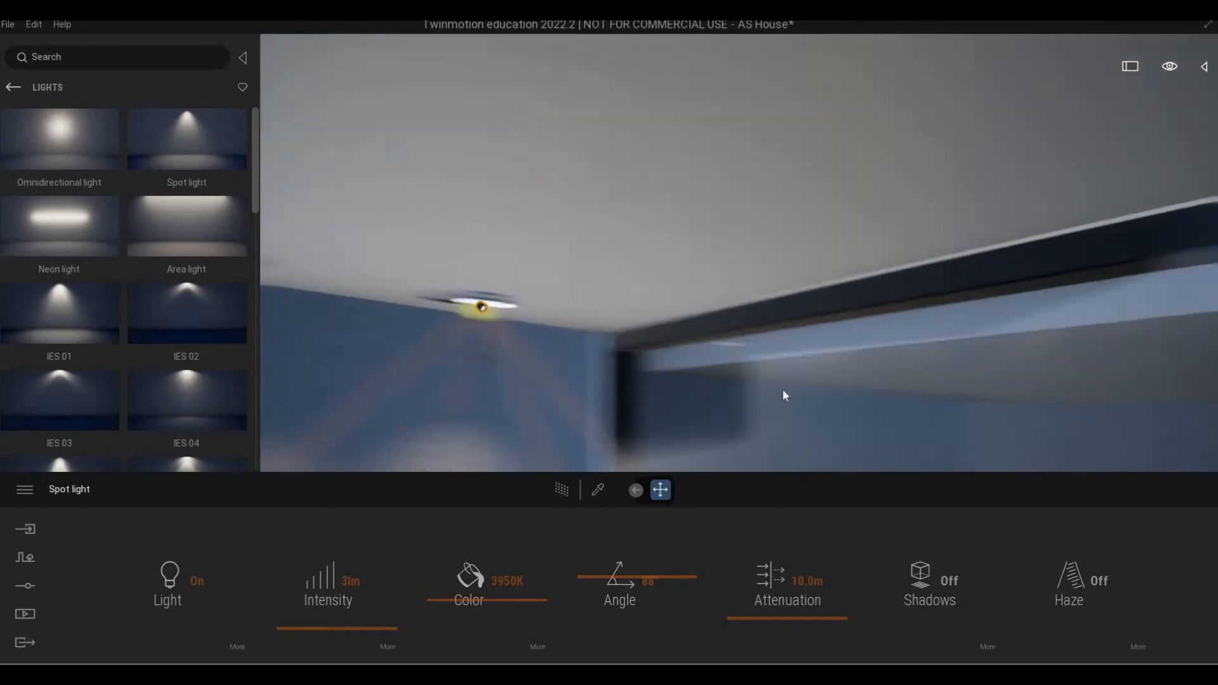
key("s")
key("s")
mouse_move(784, 391)
right_mouse_down()
mouse_move(673, 393)
mouse_move(806, 403)
mouse_move(782, 391)
right_mouse_up()
key("s")
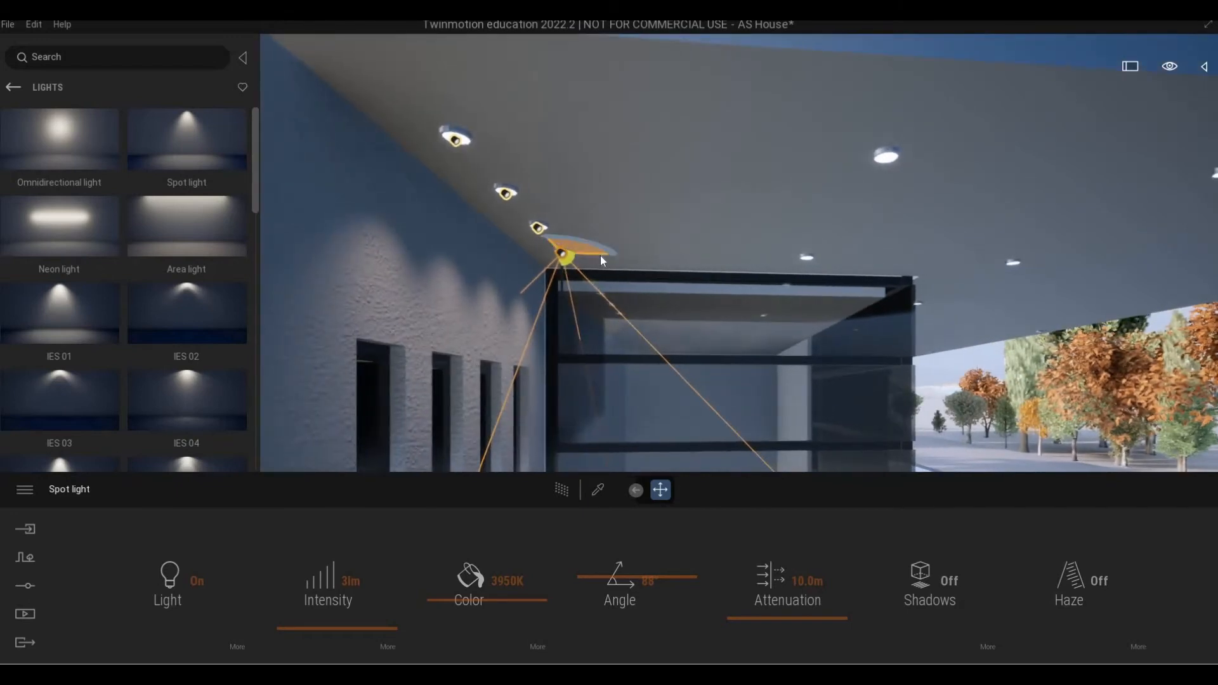
Copy the light into two more soffit downlights, cancelling one accidental tiny copy, and show the Scene list.
left_click_drag(600, 255, 596, 272, "shift")
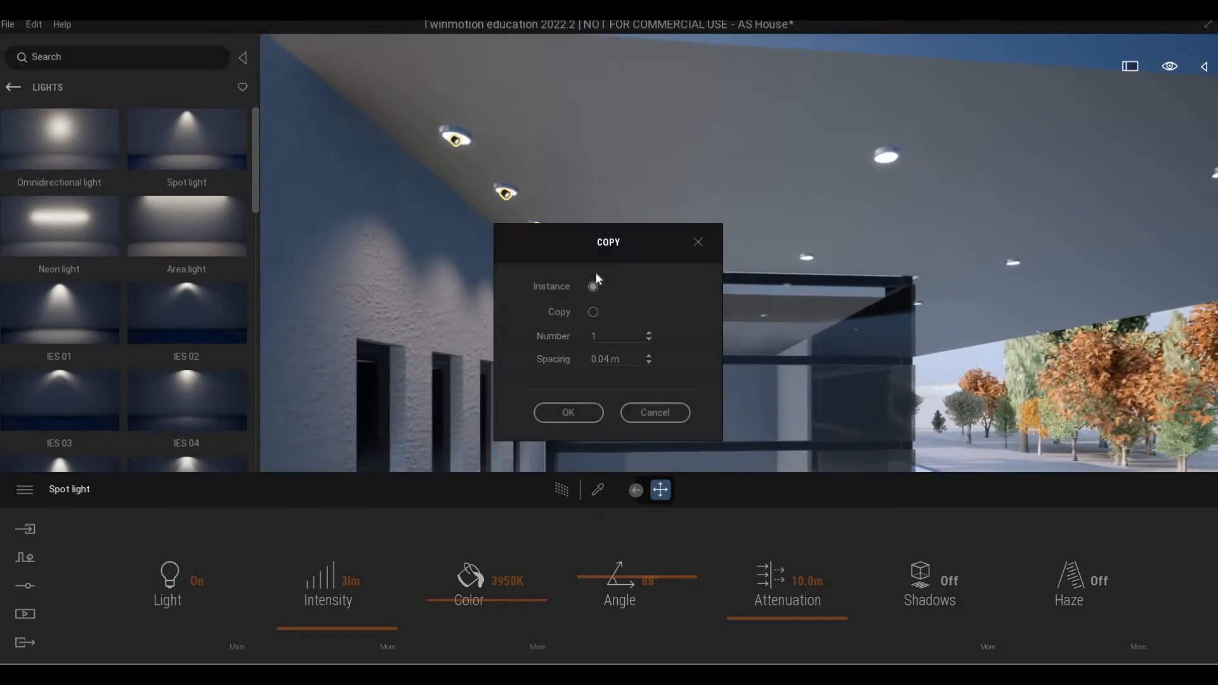
left_click(654, 414)
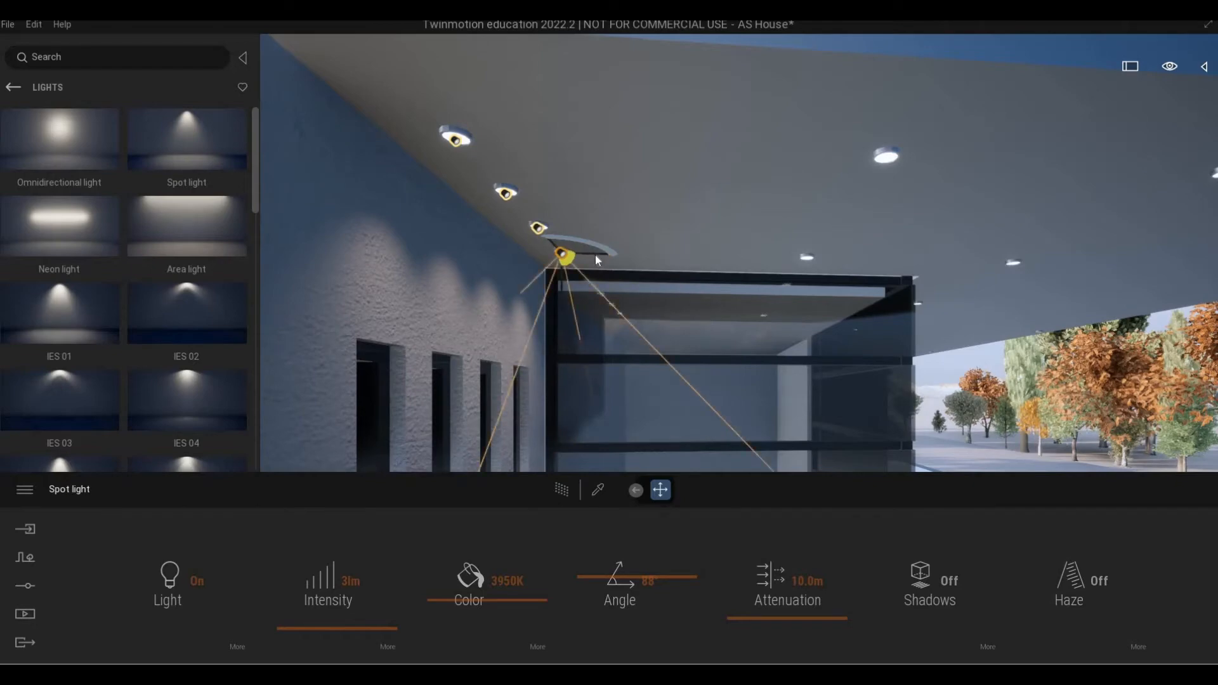
left_click(597, 254)
left_click_drag(823, 272, 837, 273, "shift")
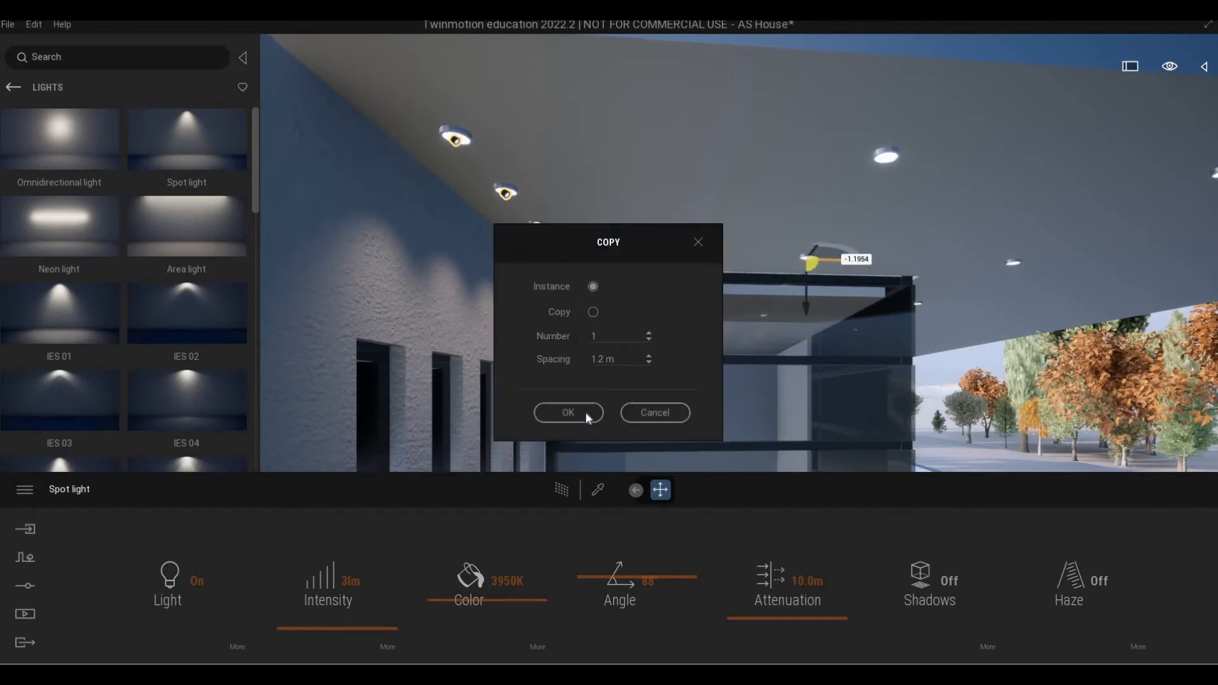
left_click(571, 413)
key("d")
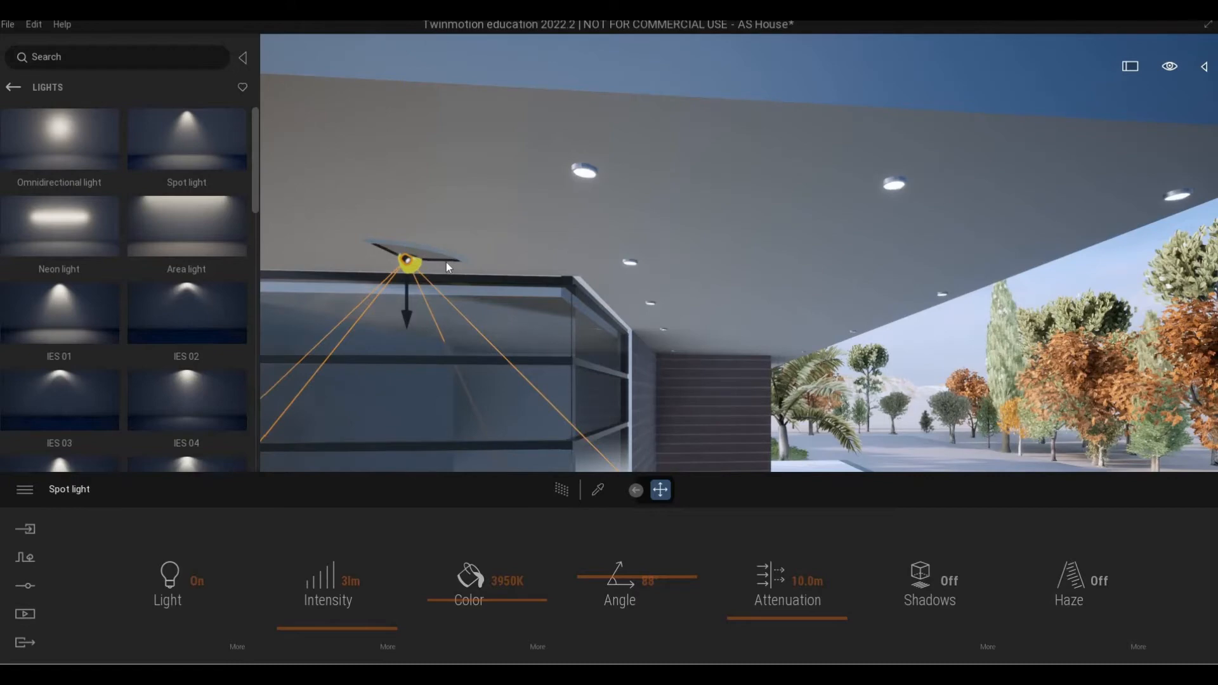
left_click_drag(446, 261, 671, 267)
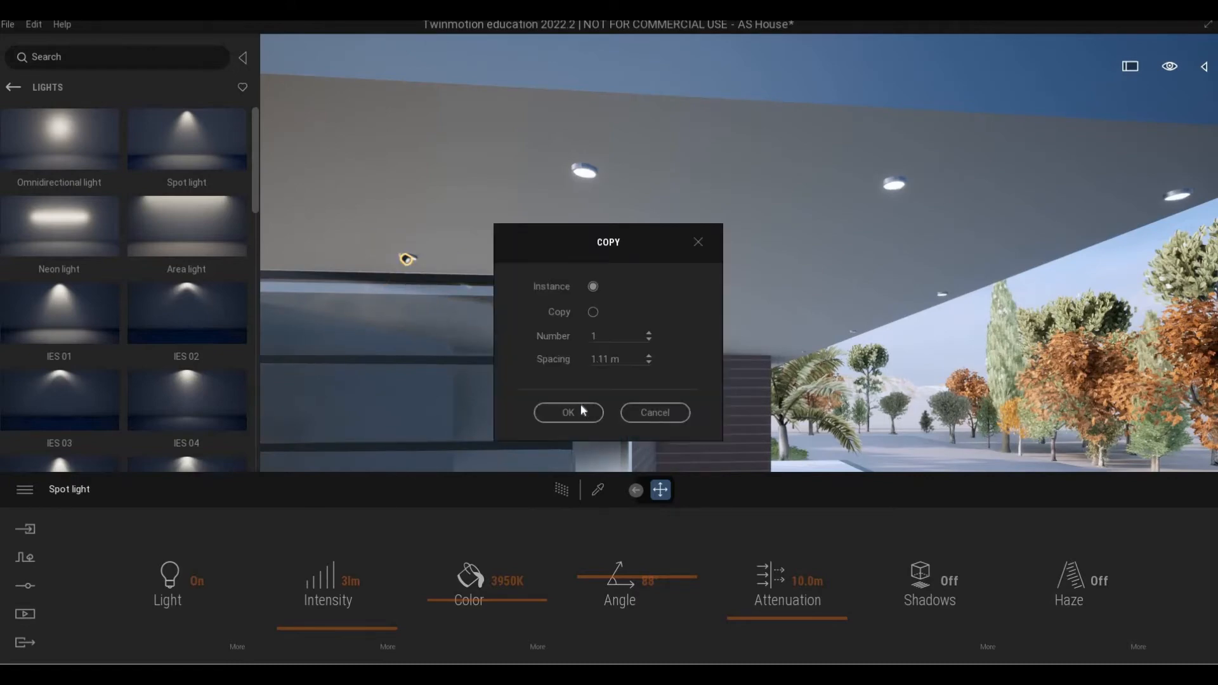
left_click(580, 408)
key("s")
key("a")
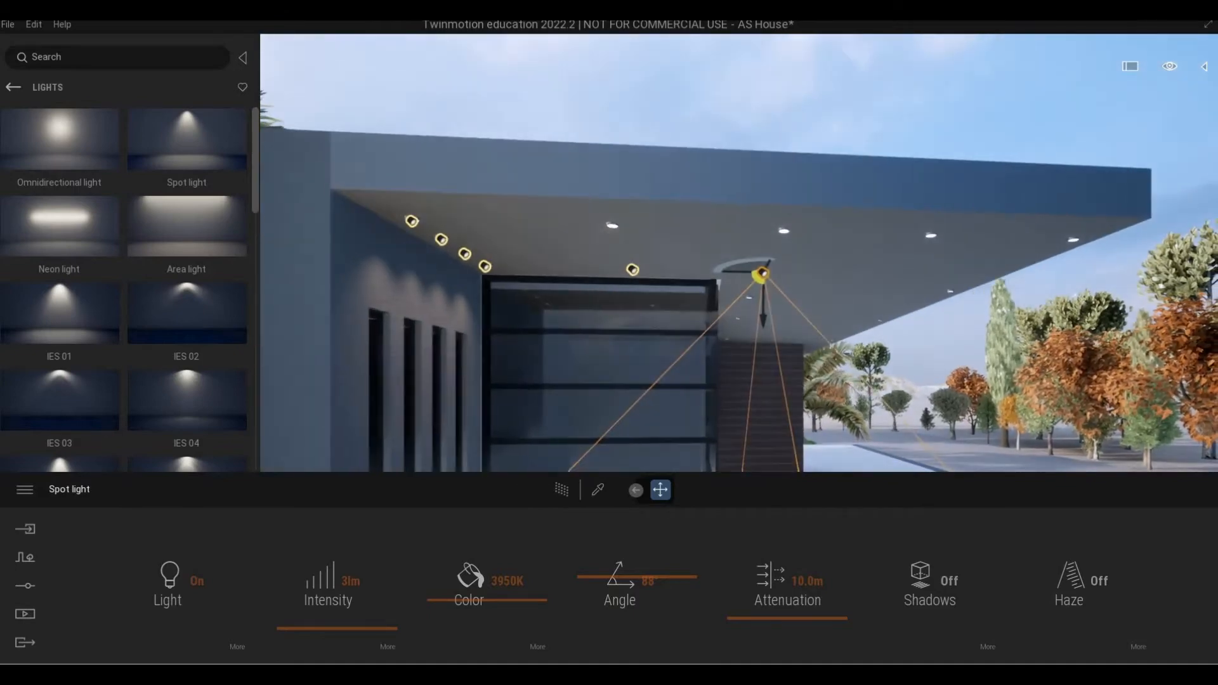
left_click(1204, 66)
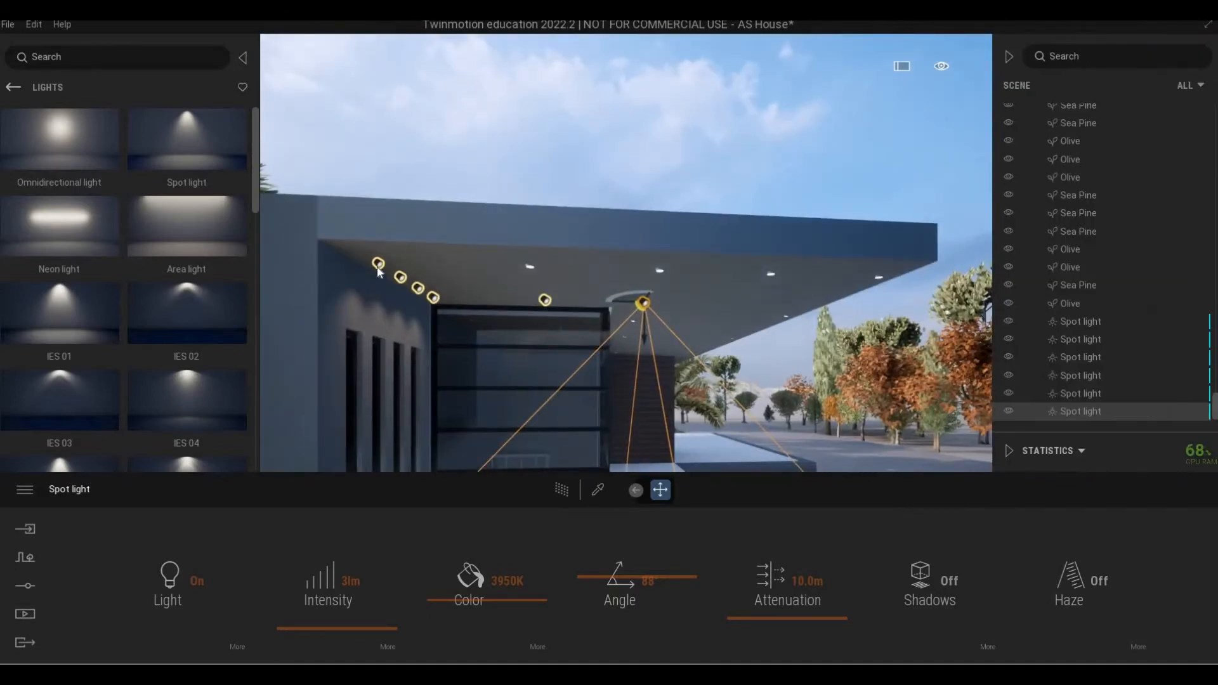
Select the leftmost spot light and copy it twice further along the soffit.
left_click(379, 267)
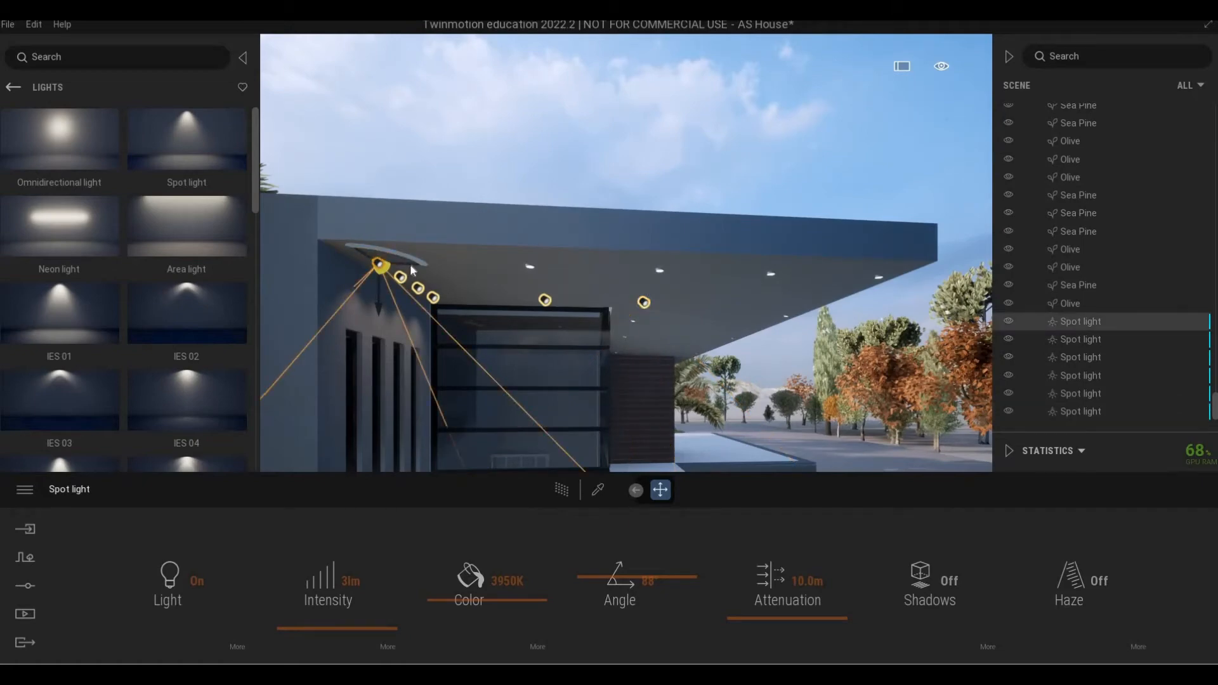
left_click_drag(412, 269, 558, 262)
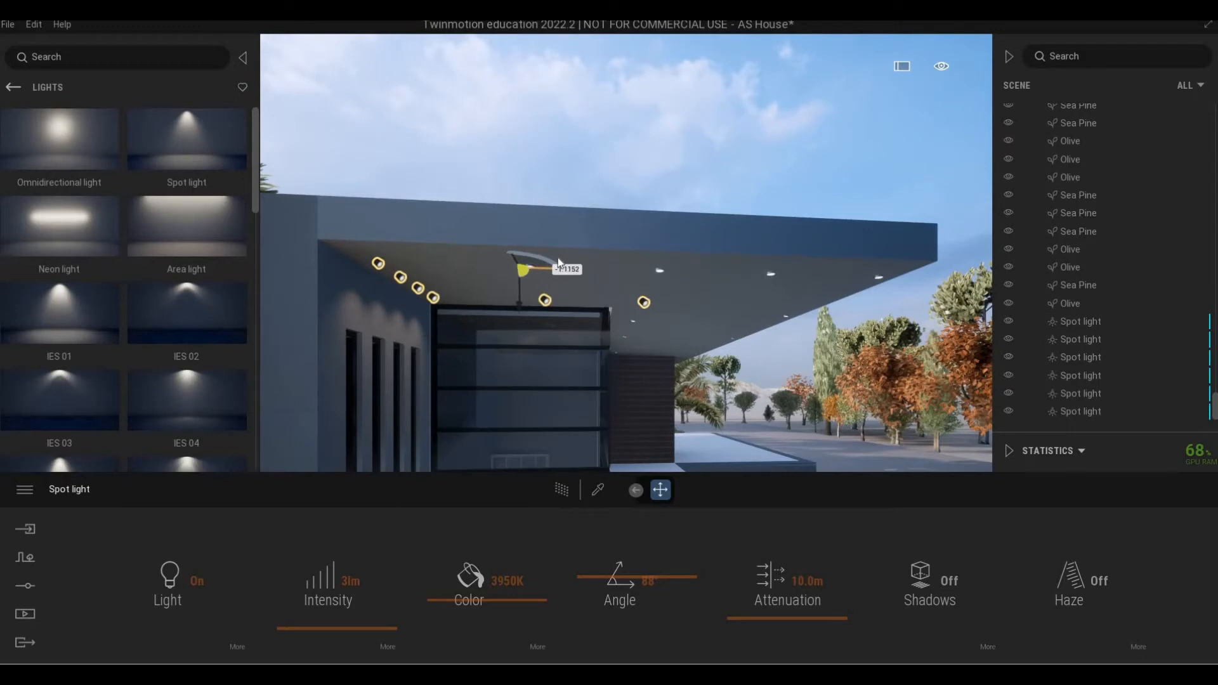
left_click(568, 413)
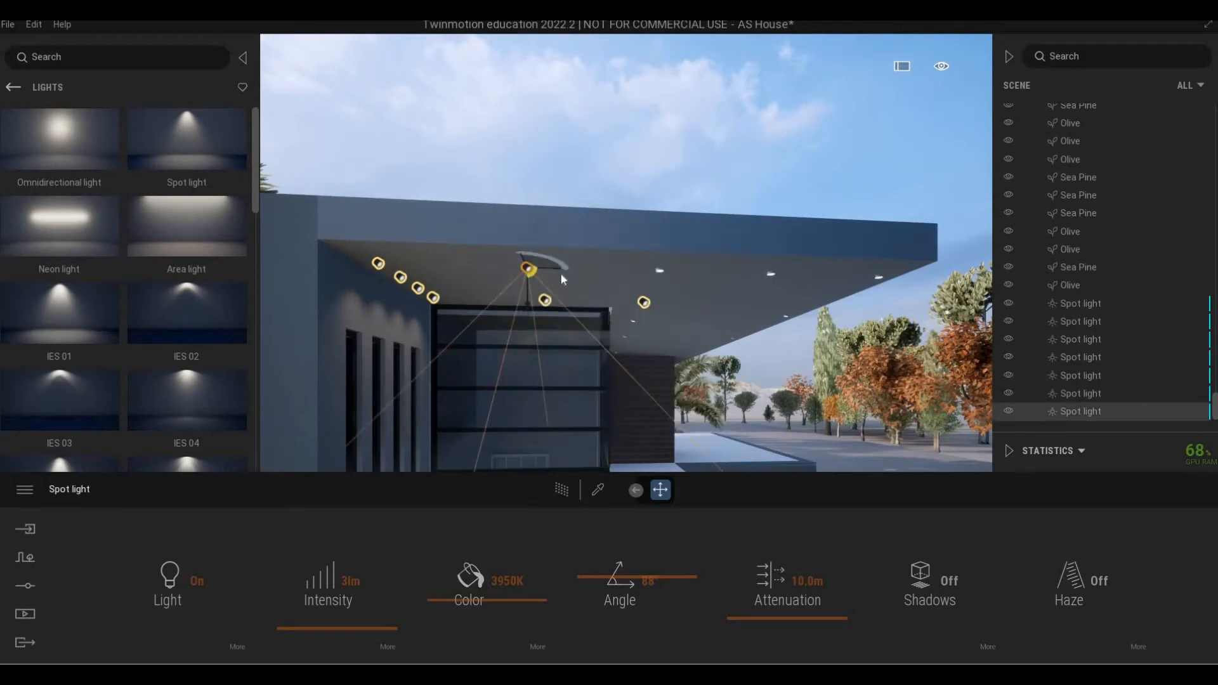
left_click(688, 276)
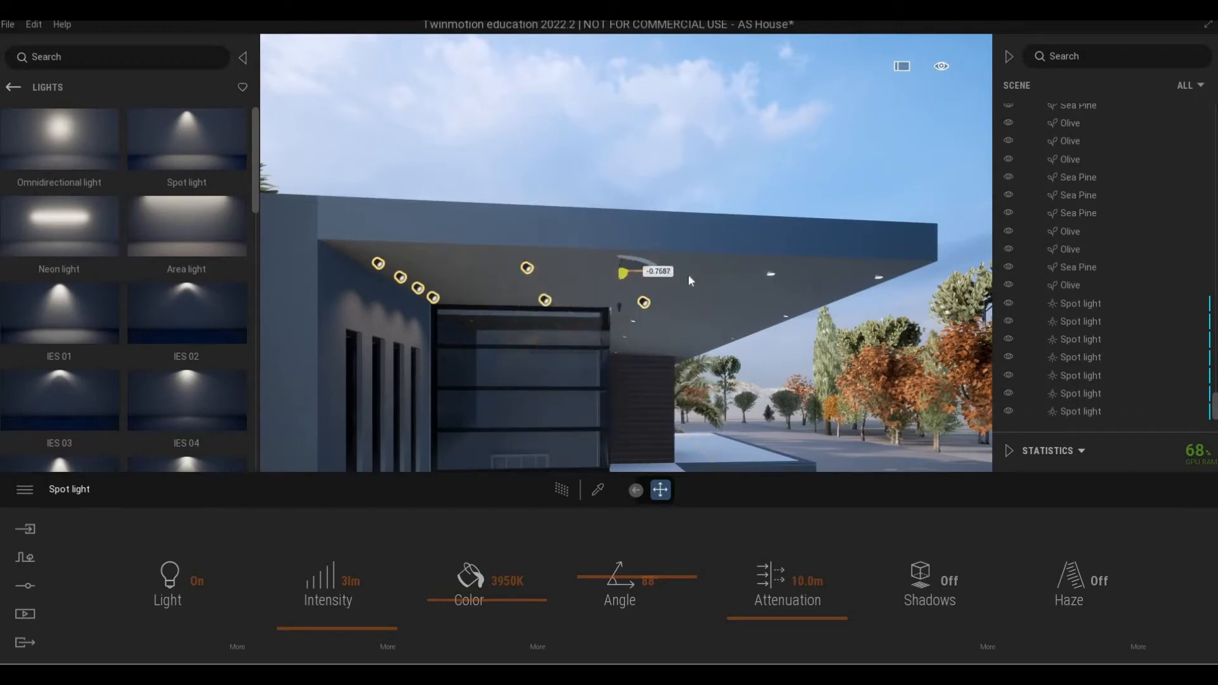
left_click_drag(635, 379, 634, 381)
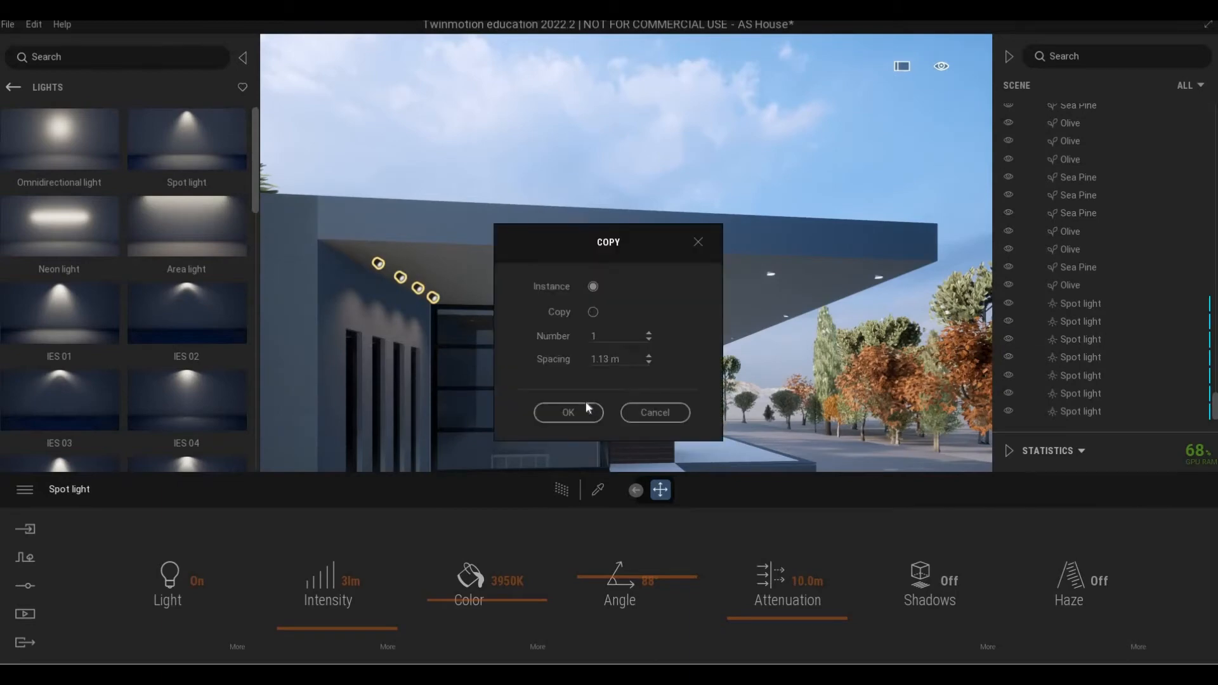
left_click(586, 409)
Copy two more spot lights along the overhang, cancelling a near-zero accidental copy.
key("d")
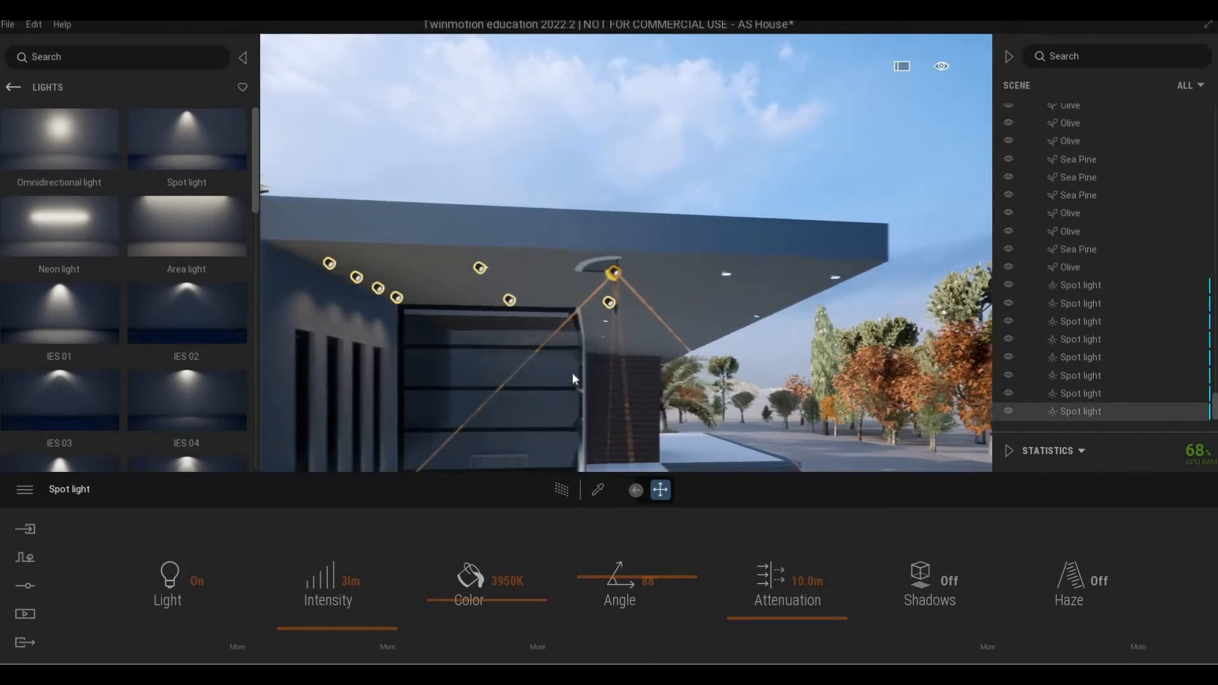
key("w")
right_click_drag(468, 318, 414, 257)
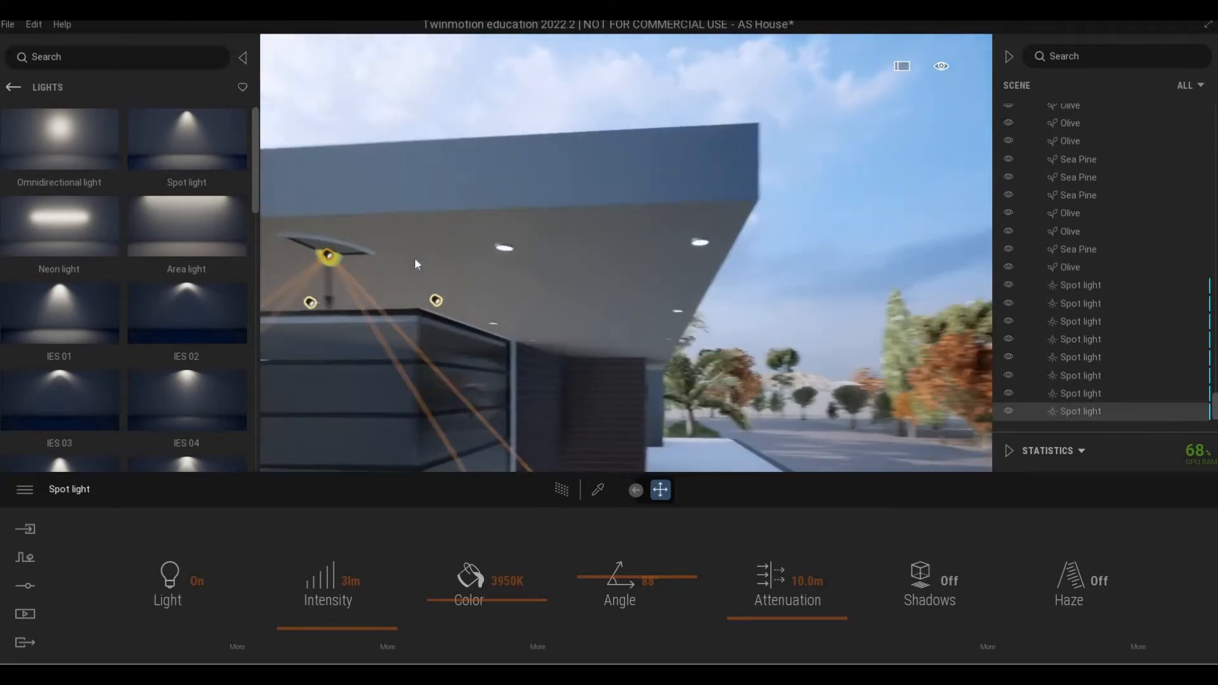
left_click_drag(414, 258, 588, 252, "shift")
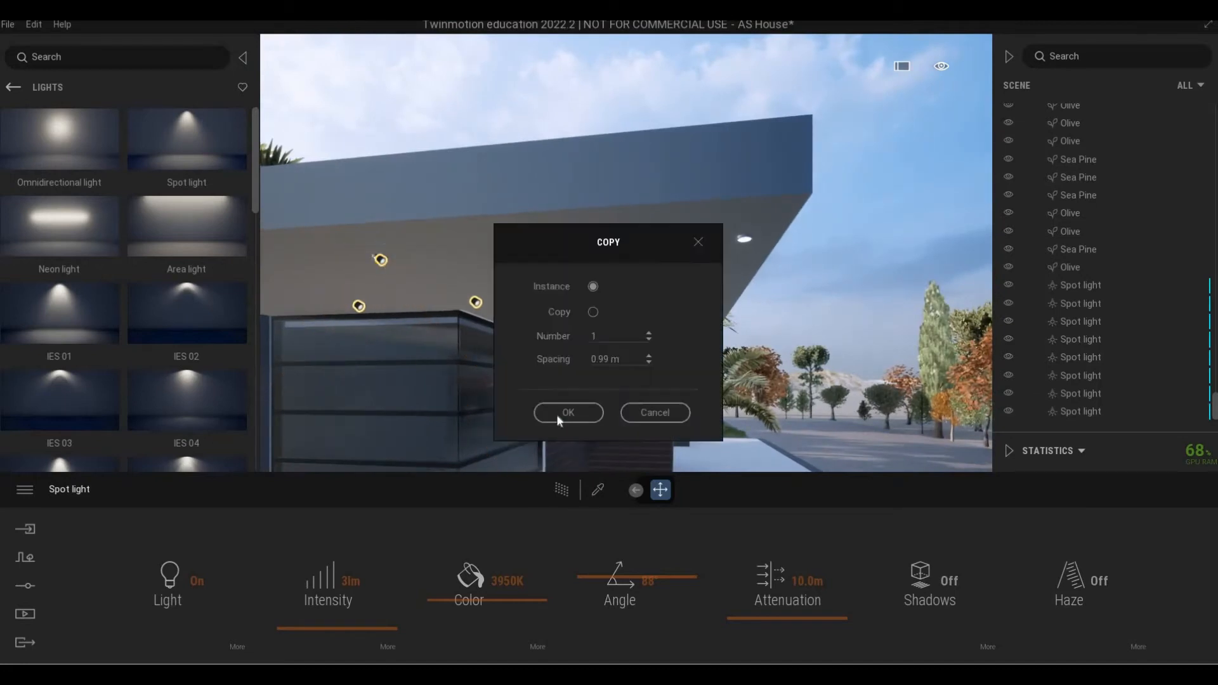
left_click(558, 414)
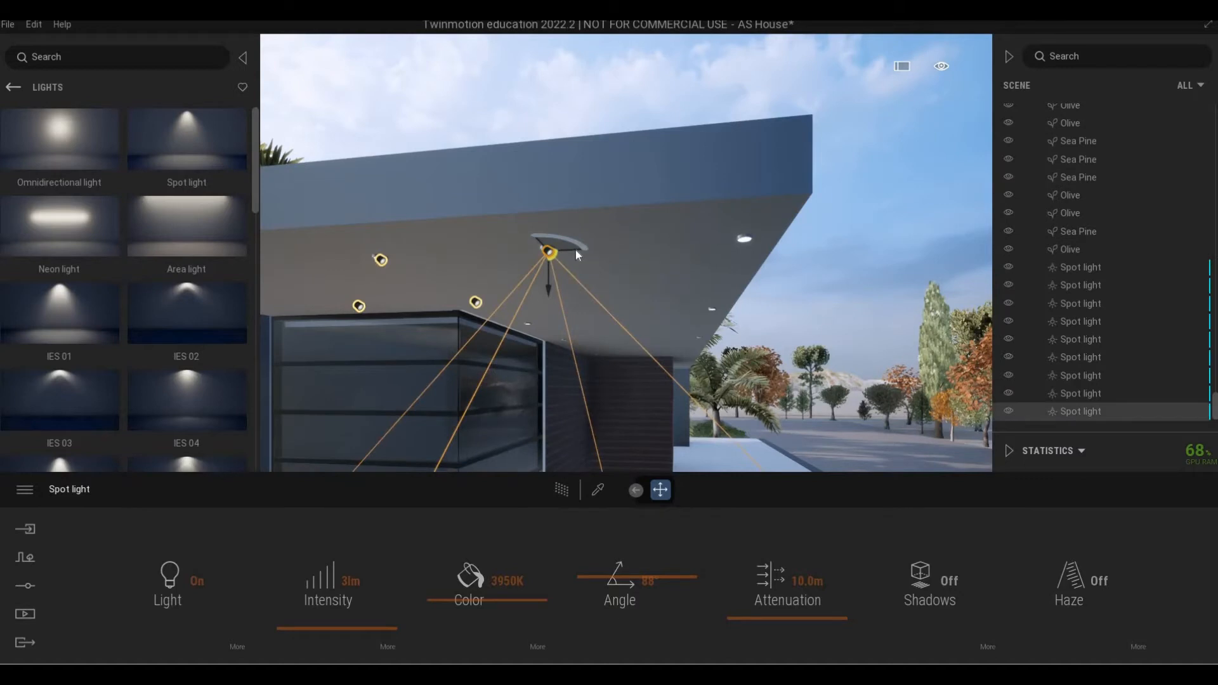
left_click_drag(578, 250, 578, 250, "shift")
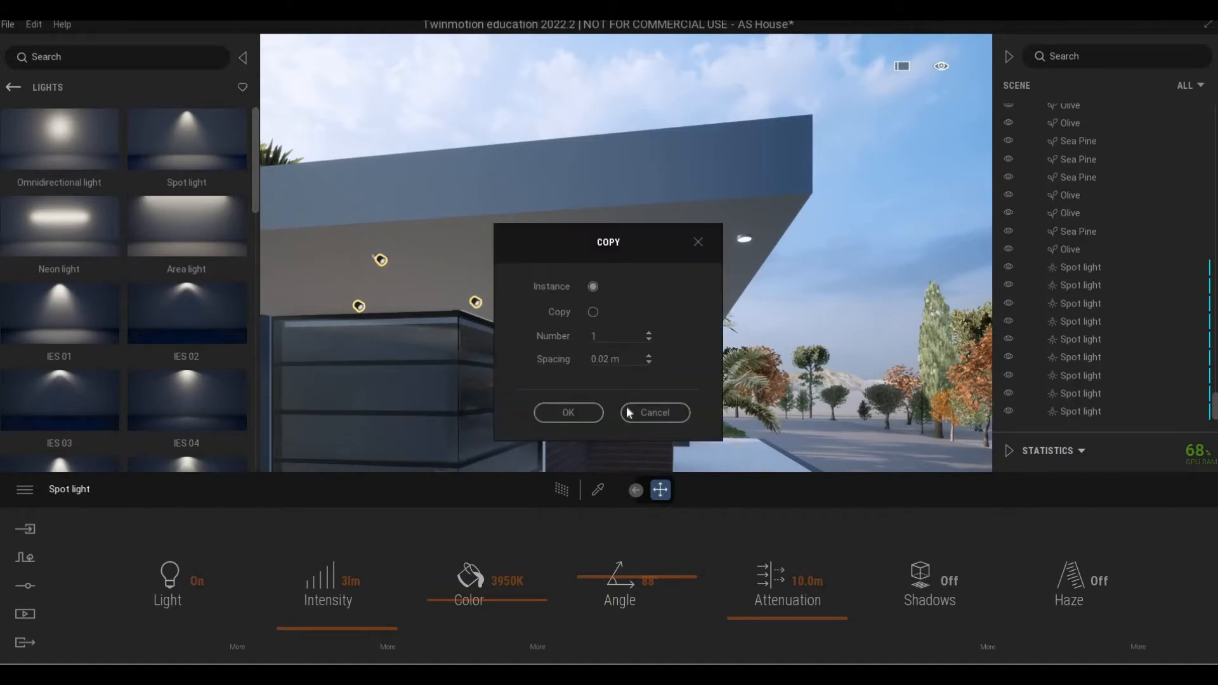
left_click(634, 412)
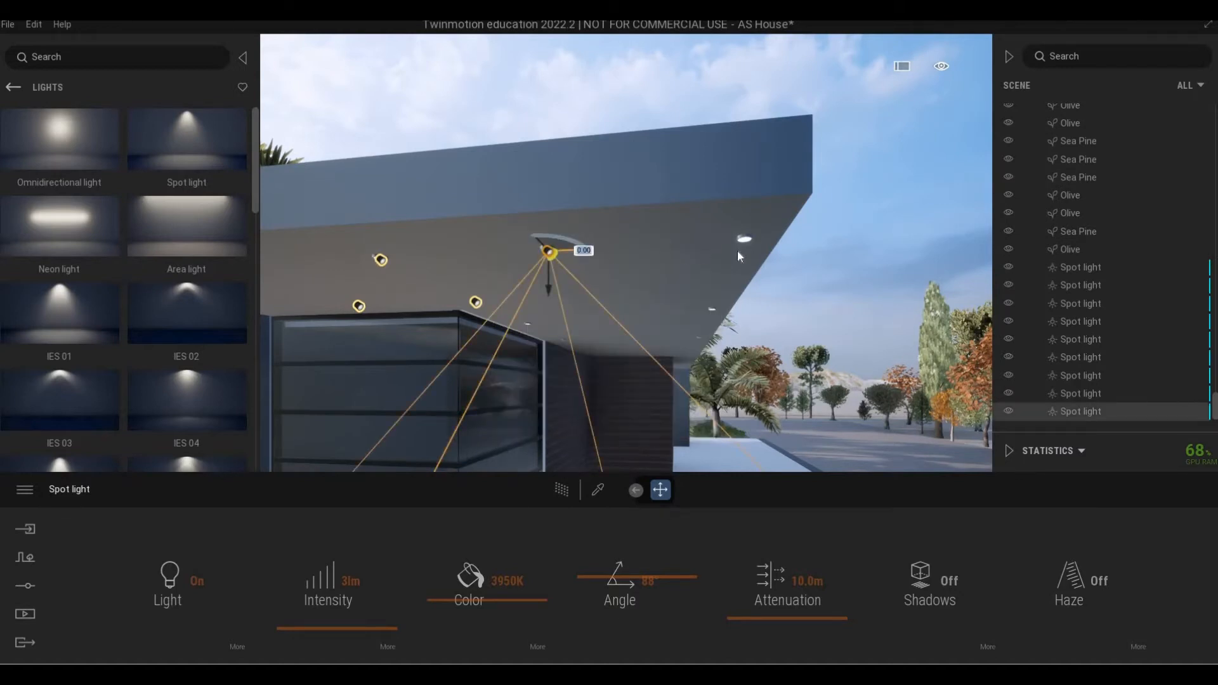
left_click_drag(737, 250, 774, 251)
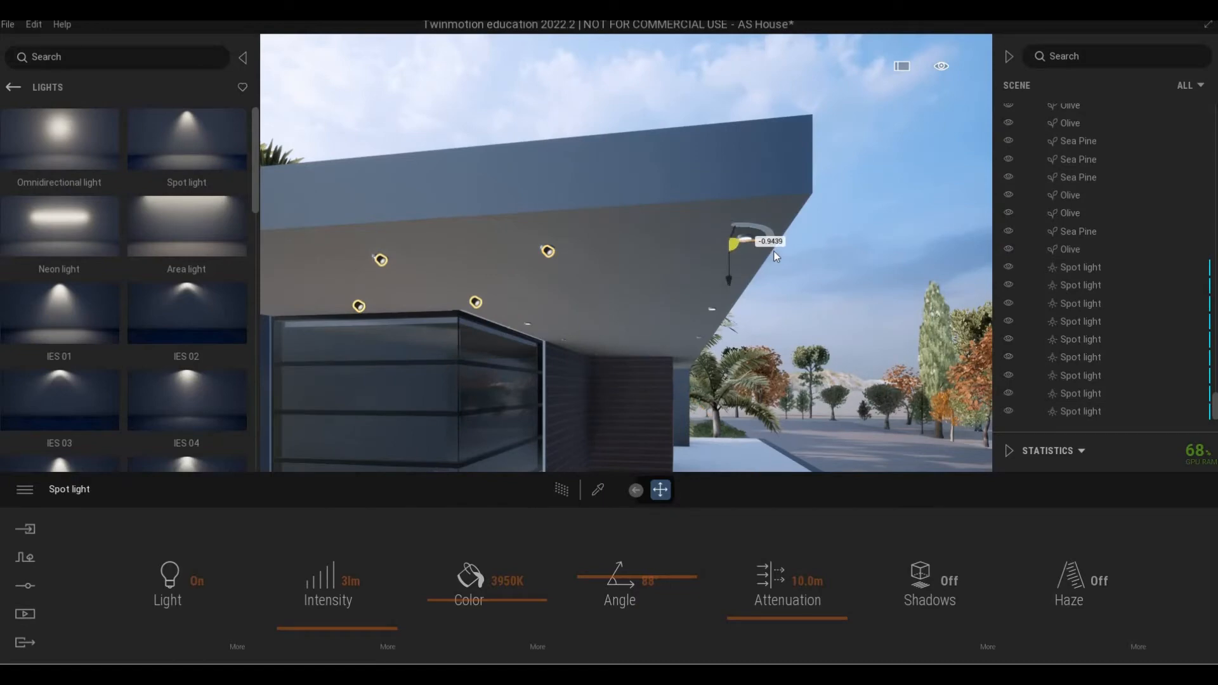
left_click(579, 411)
Cancel an unwanted copy, then add two more light copies to the right under the soffit.
key("d")
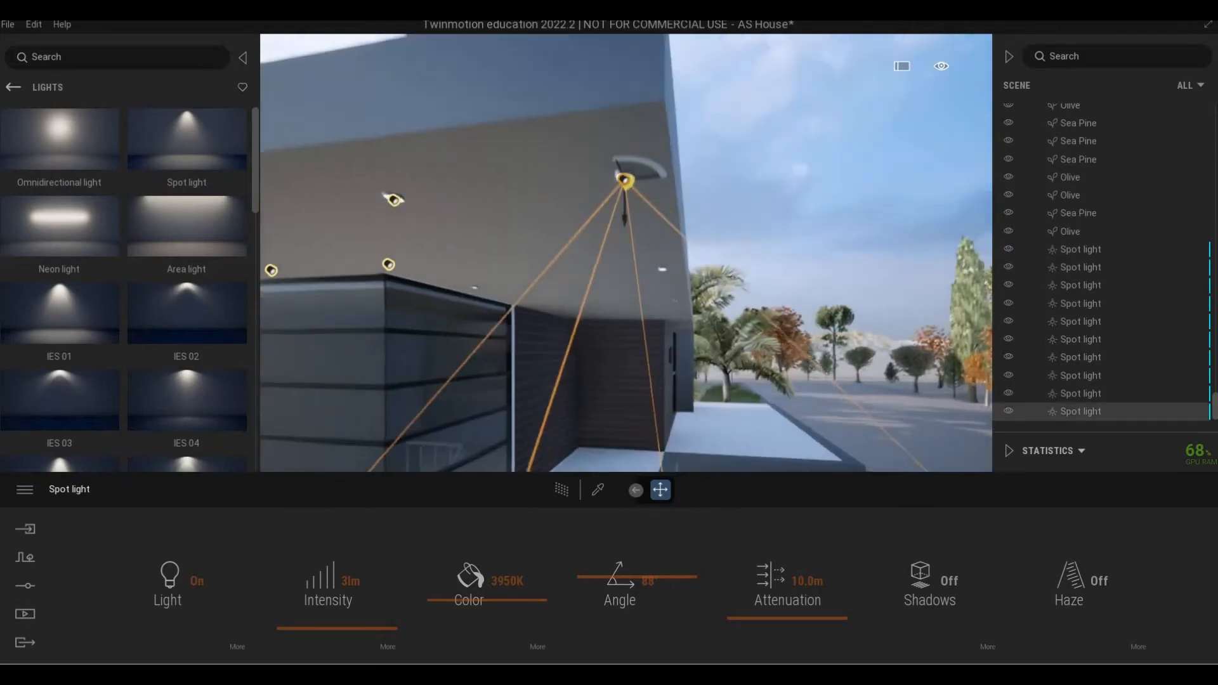
right_click_drag(578, 411, 765, 390)
right_click_drag(496, 298, 444, 278)
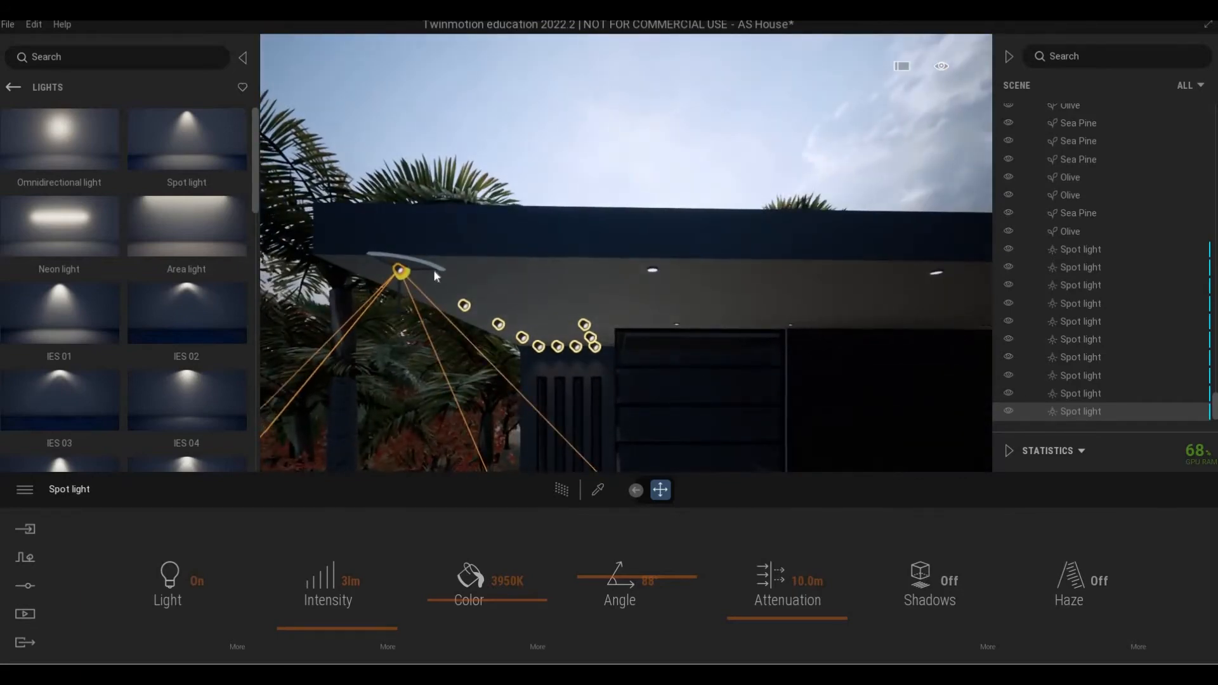
left_click_drag(675, 276, 685, 291, "shift")
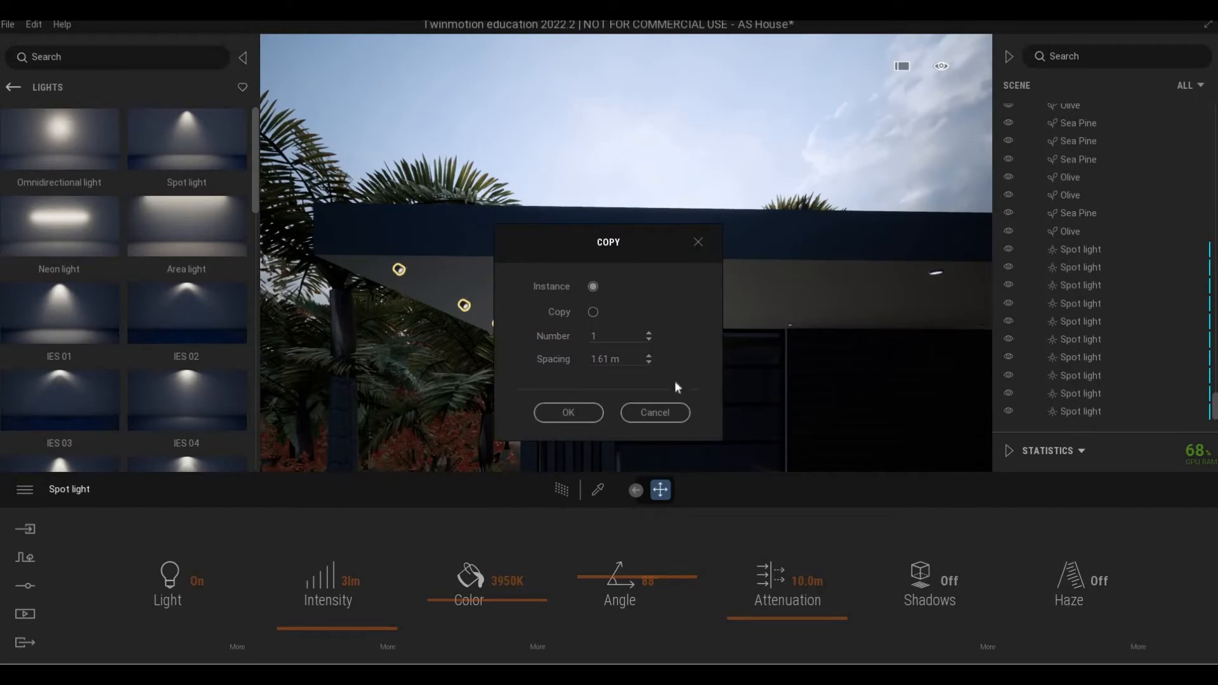
left_click(655, 413)
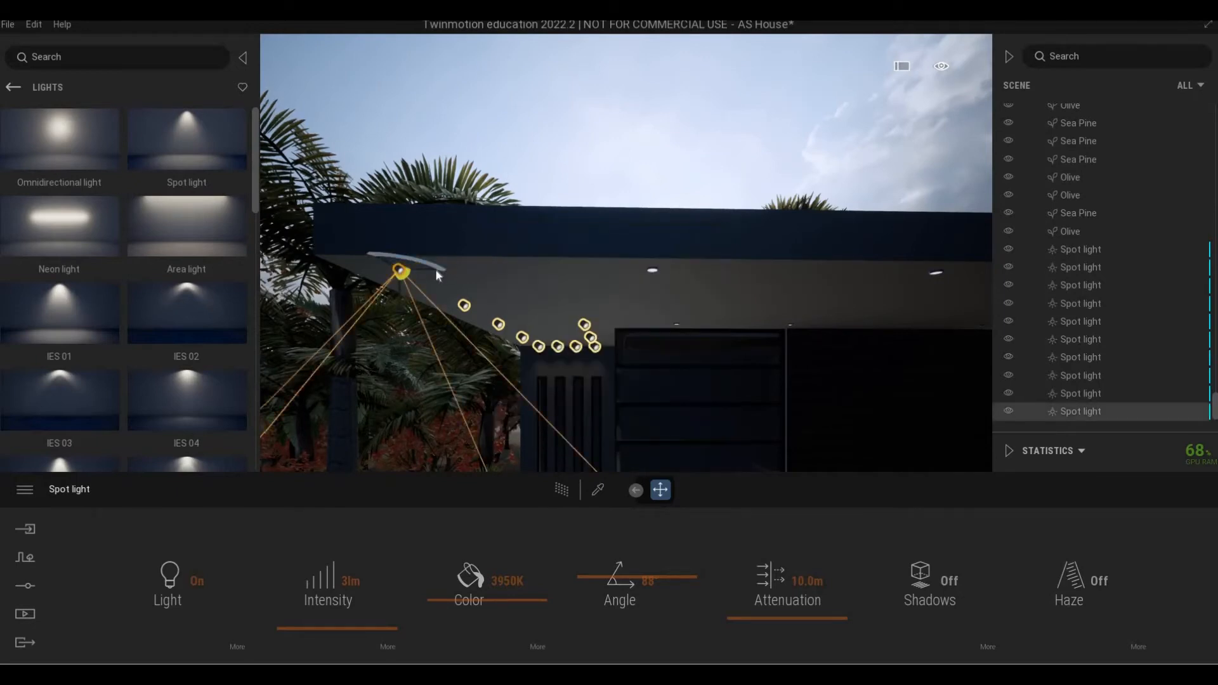
left_click(652, 270)
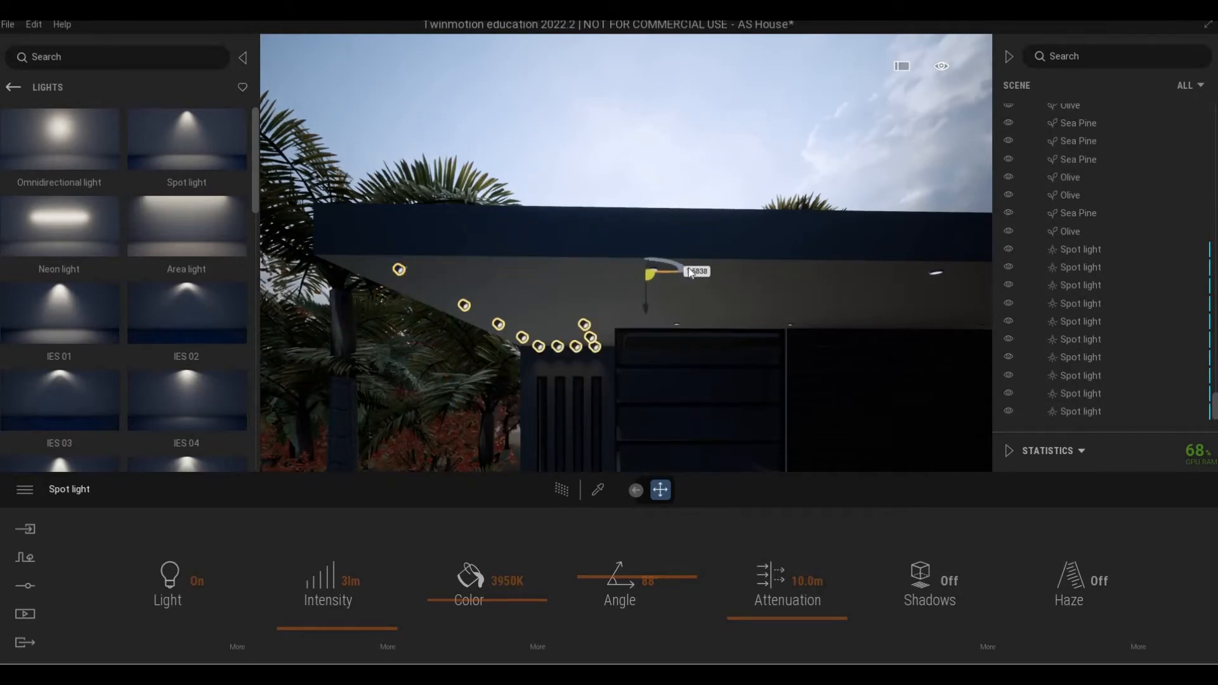
left_click(591, 409)
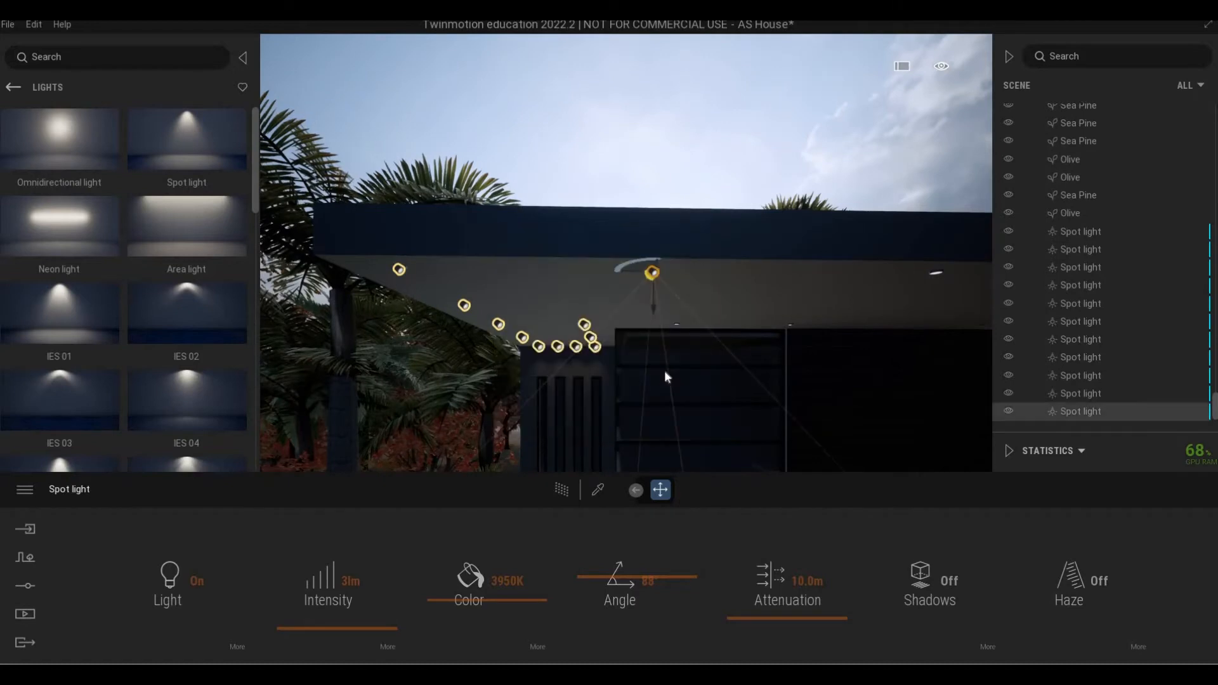
key("d")
key("d")
key("s")
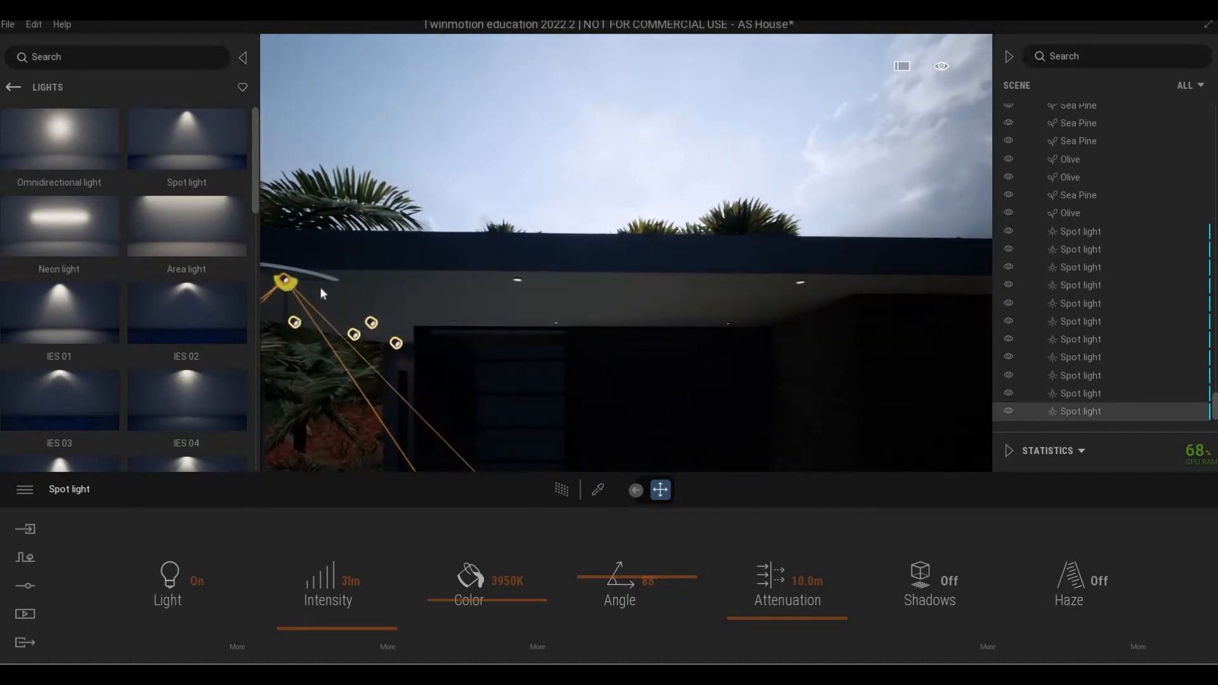
left_click_drag(321, 279, 554, 292)
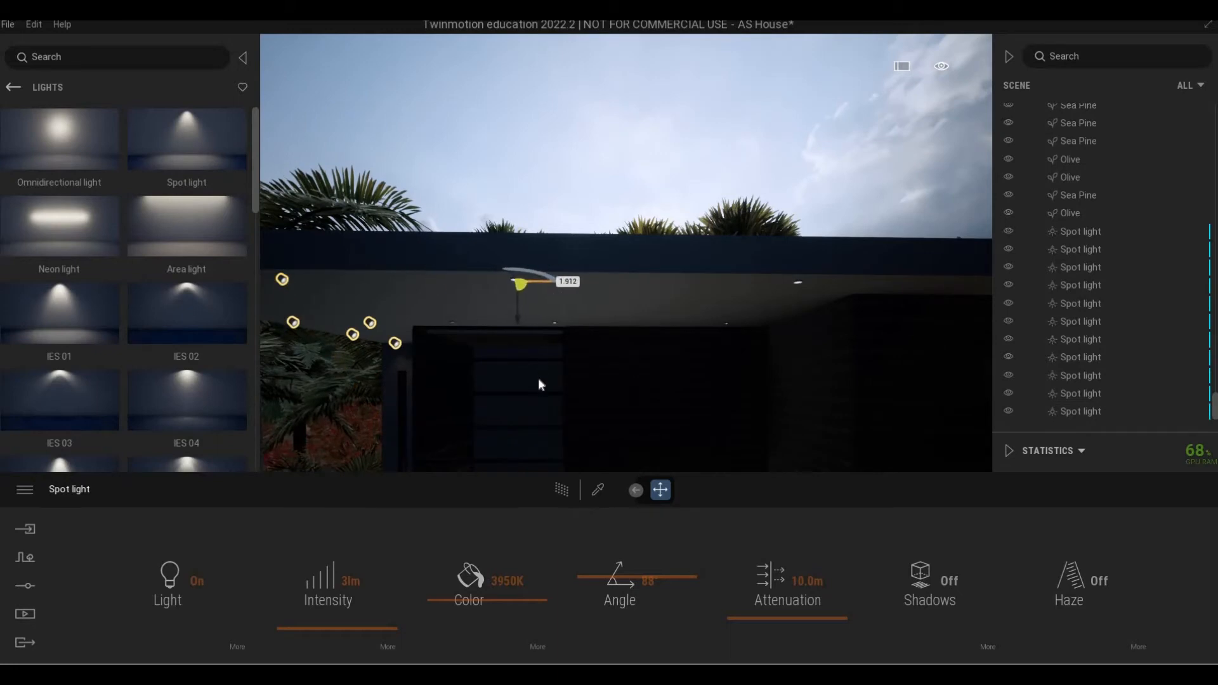
left_click(568, 412)
Add two more instanced spot lights further along the house front.
key("d")
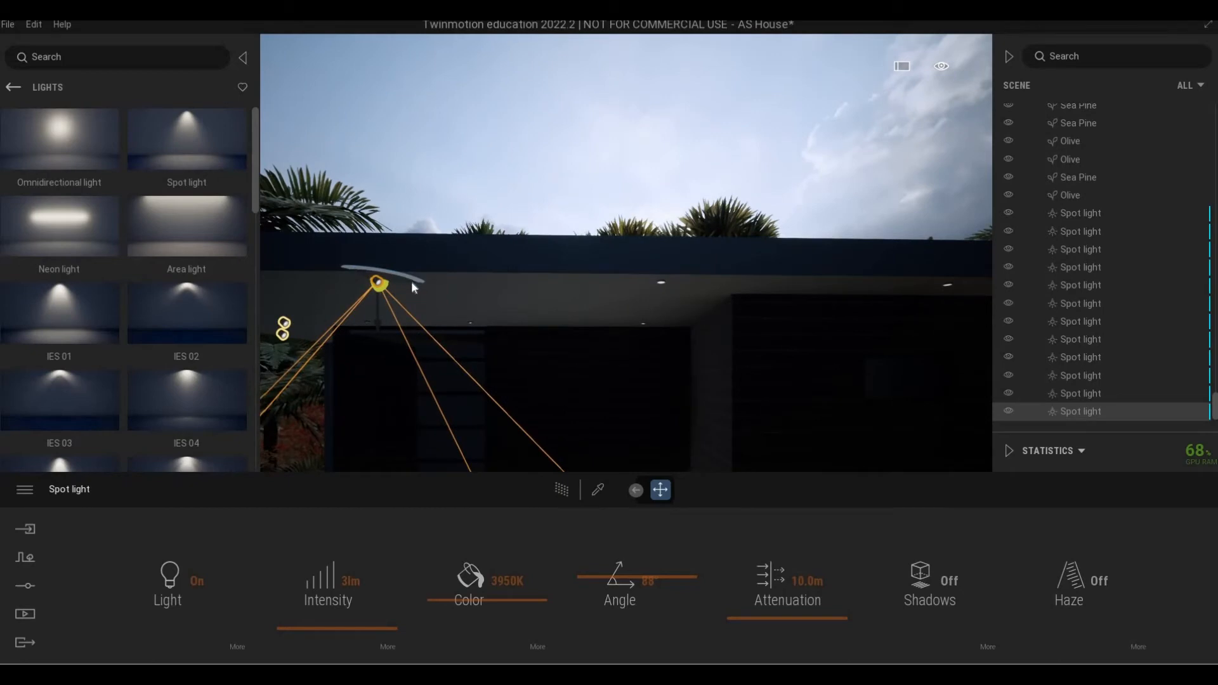
left_click_drag(412, 280, 698, 283, "alt")
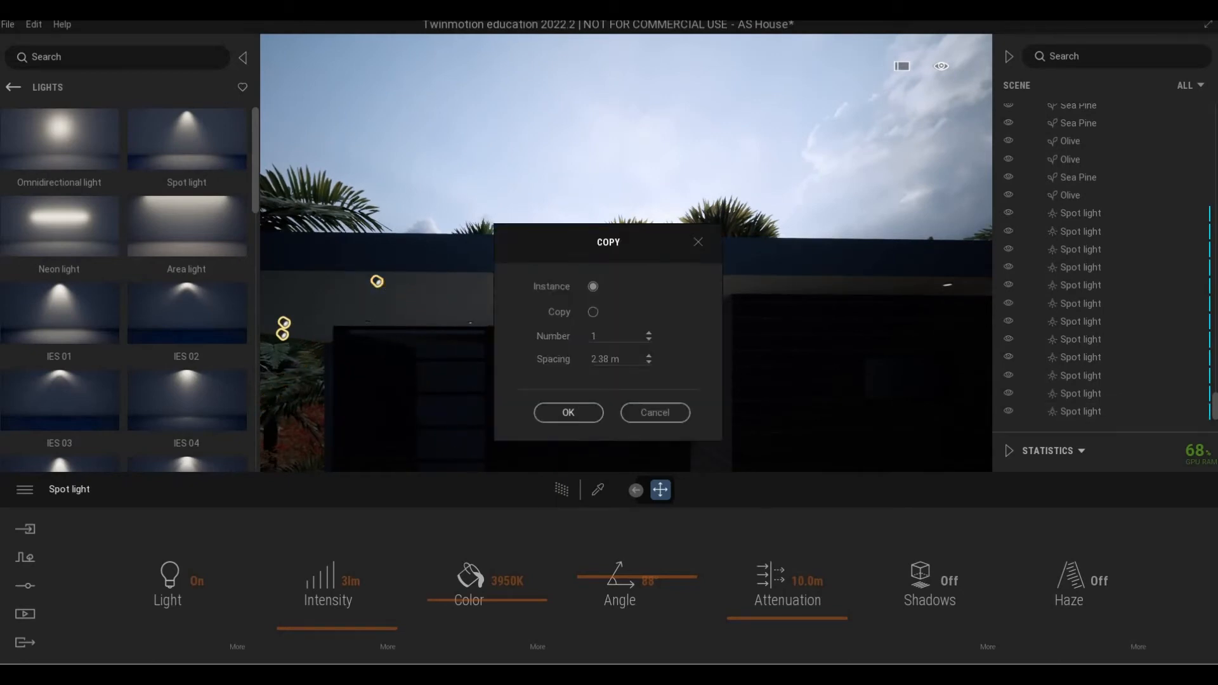
key("Return")
key("d")
right_click_drag(595, 324, 540, 317)
left_click_drag(426, 288, 660, 294, "shift")
left_click(574, 416)
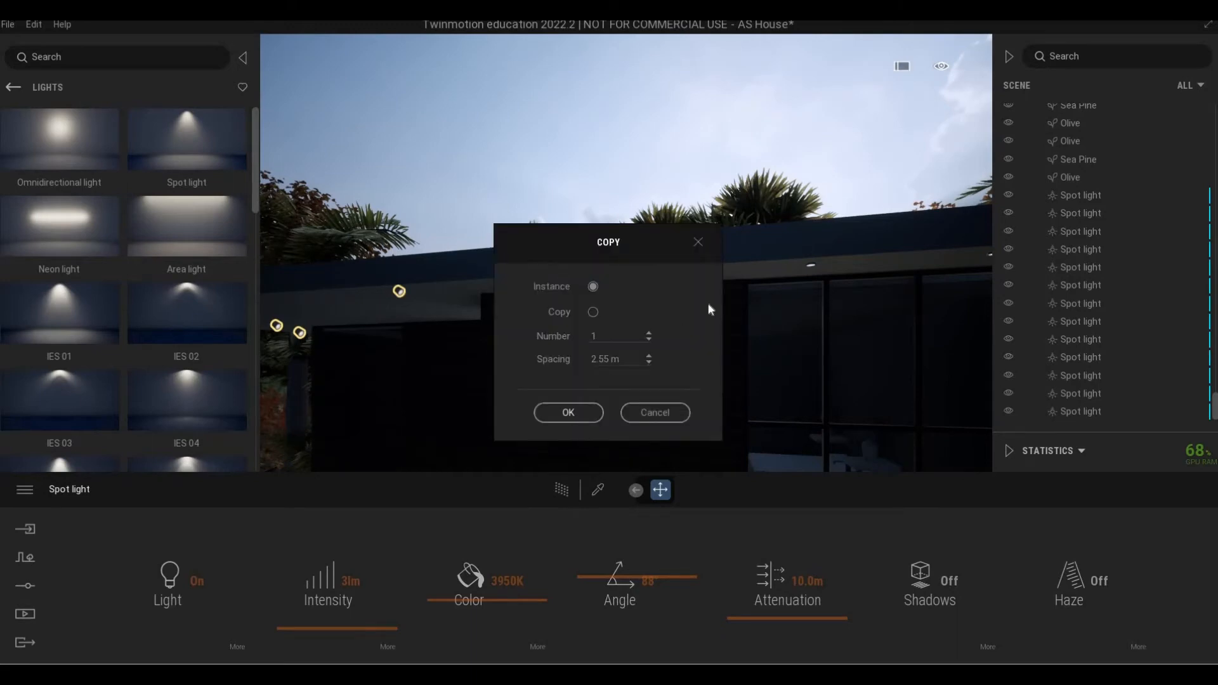
Copy spot lights into the next two lamp positions along the facade soffit.
right_click_drag(574, 305, 515, 306)
middle_click_drag(515, 307, 459, 305)
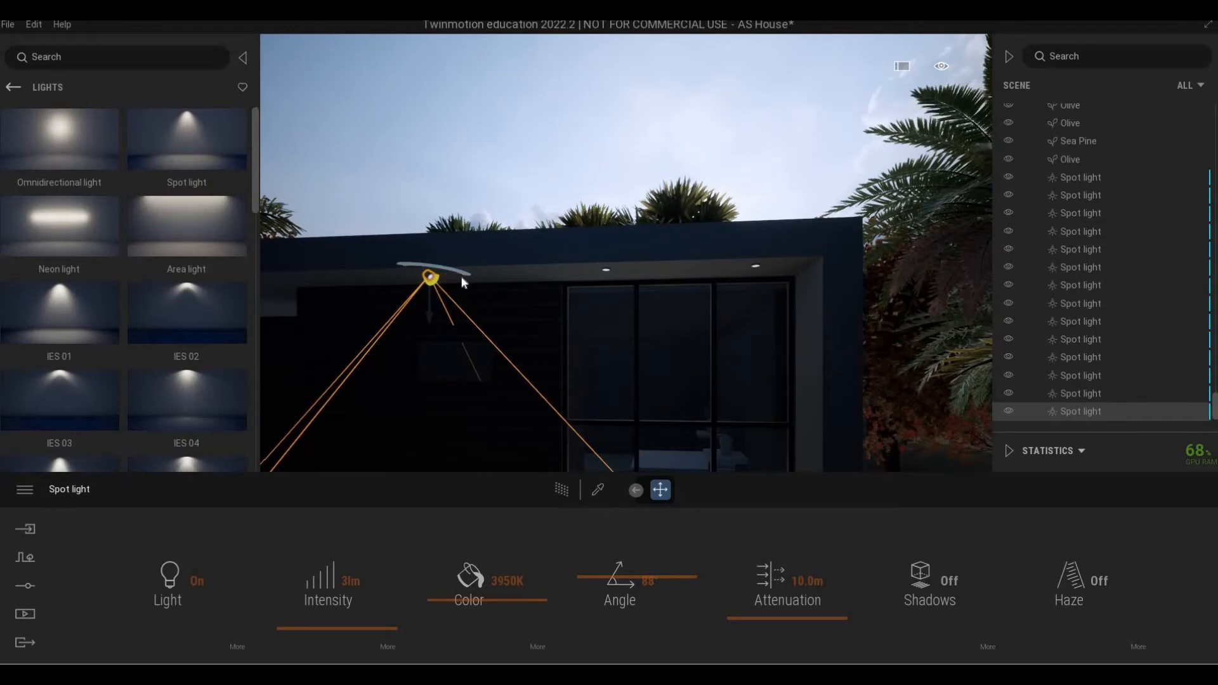
left_click_drag(462, 274, 640, 273, "shift")
left_click(575, 413)
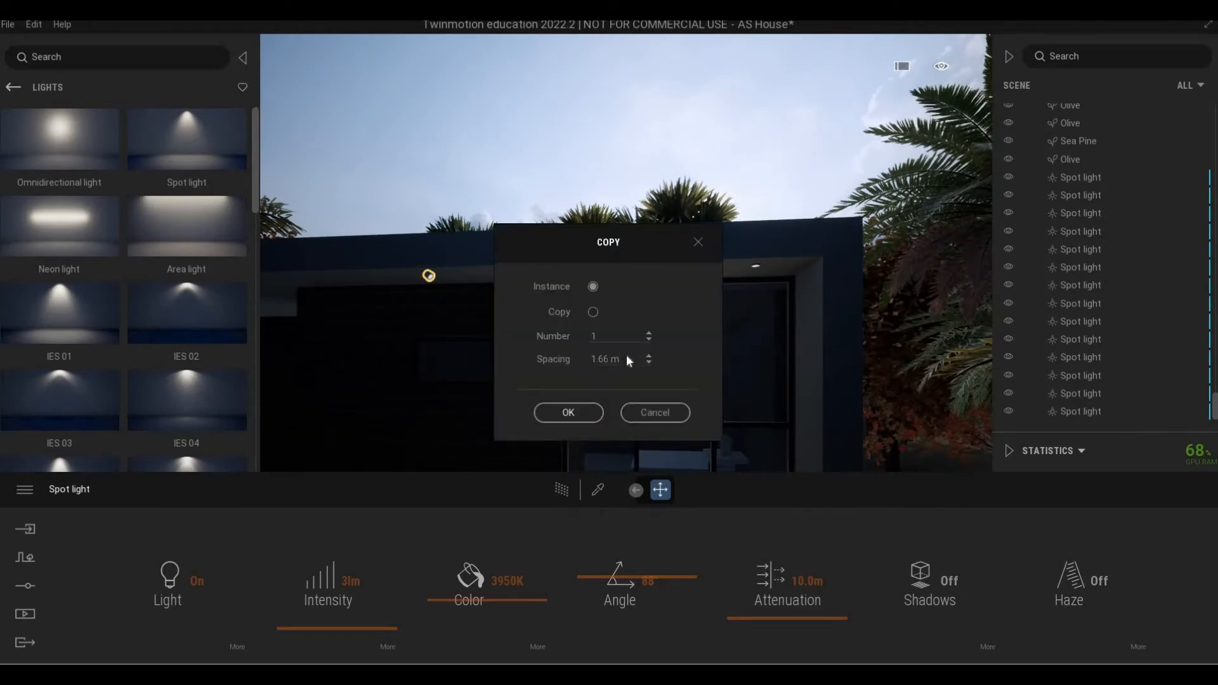
scroll(658, 302, "up", 3)
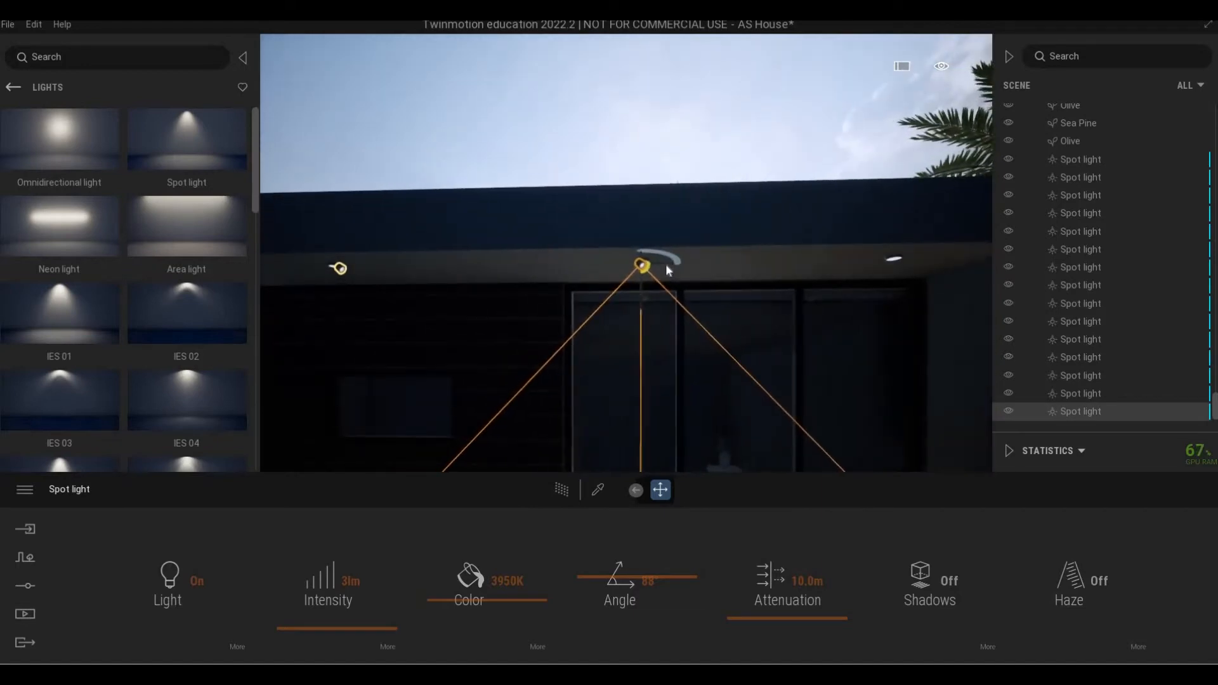
left_click_drag(666, 265, 916, 280, "shift")
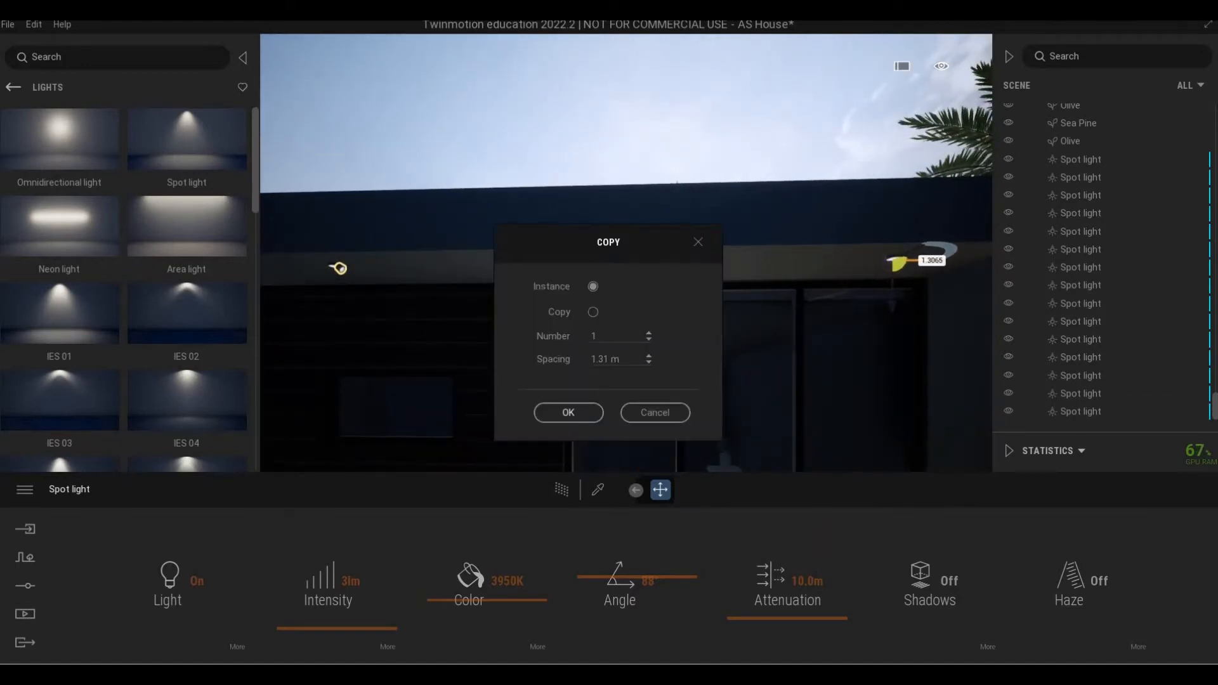
left_click(568, 413)
key("w")
right_click_drag(604, 329, 410, 308)
Copy the spot light three more times along the dark building's soffit into the corner downlight.
key("s")
key("s")
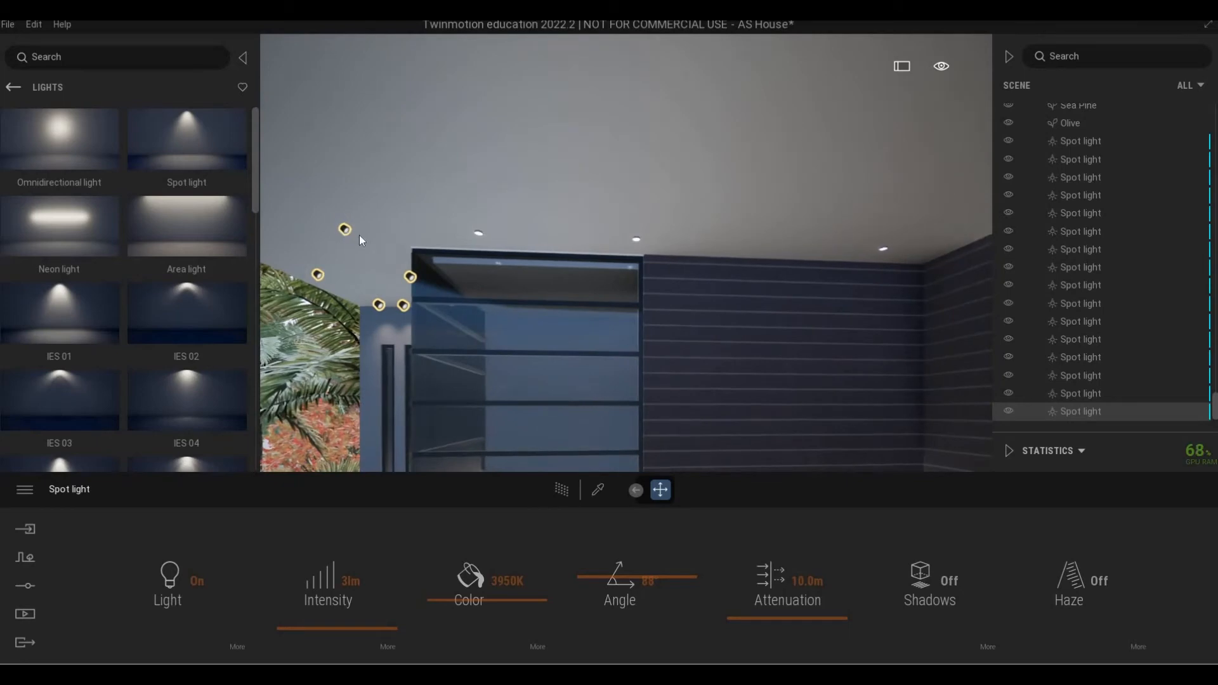
left_click_drag(380, 234, 495, 292)
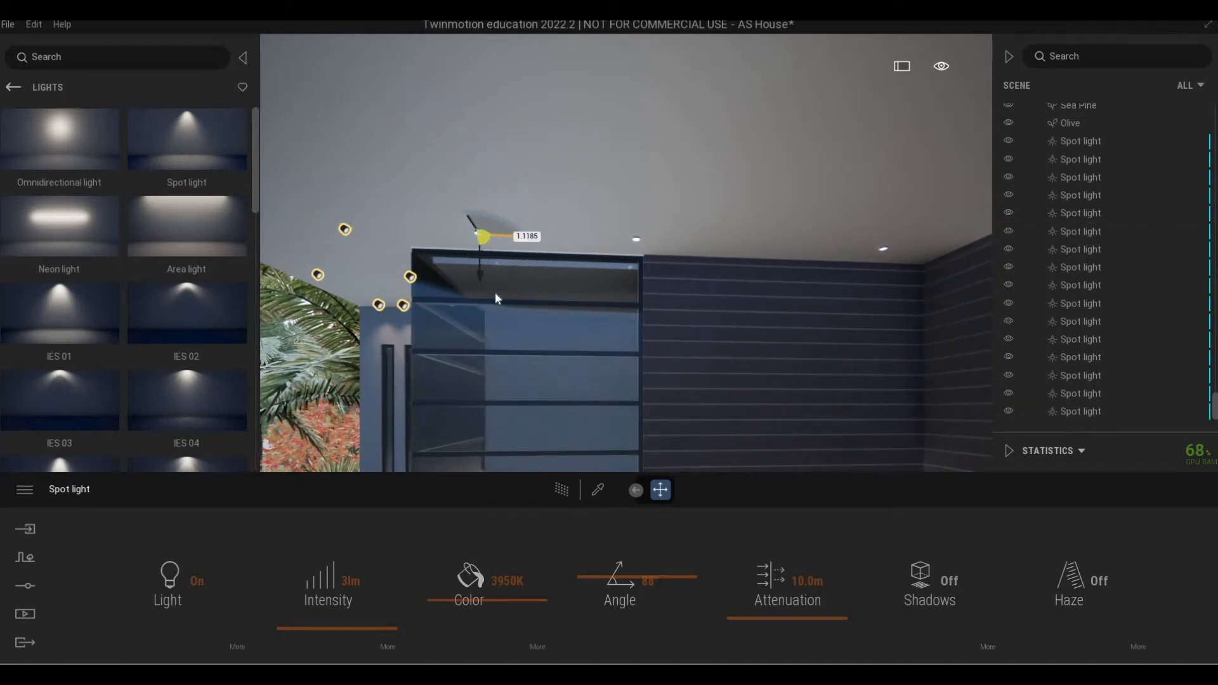
left_click(565, 411)
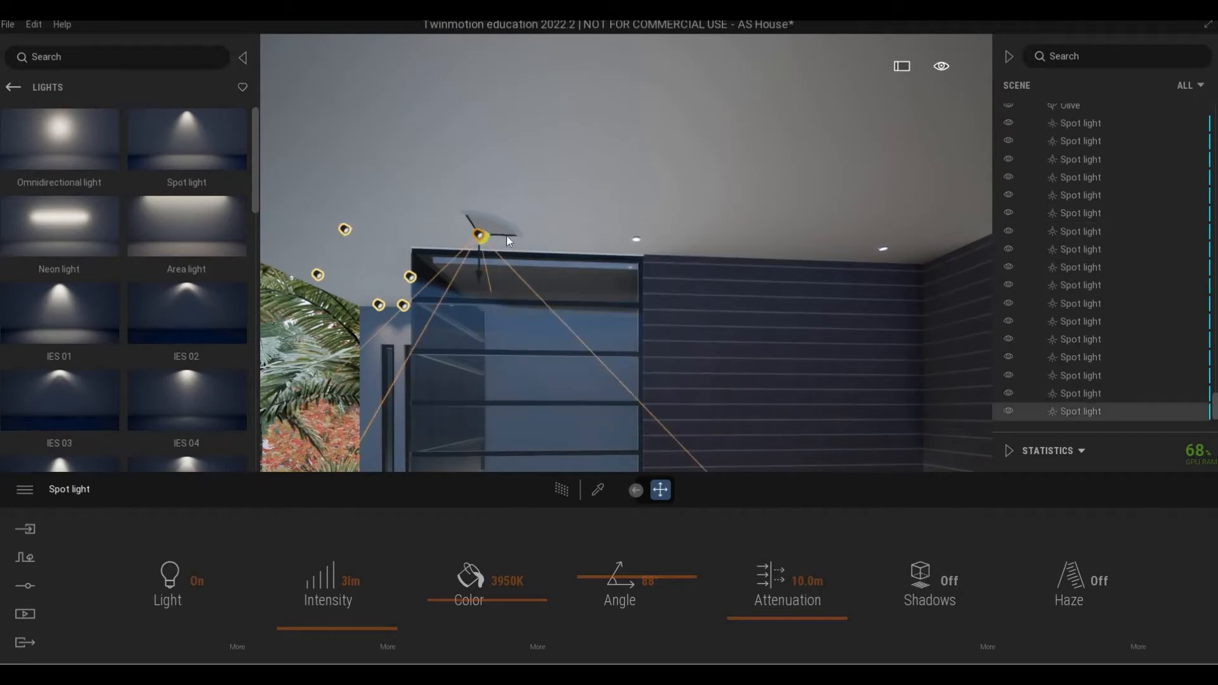
left_click_drag(614, 245, 660, 255)
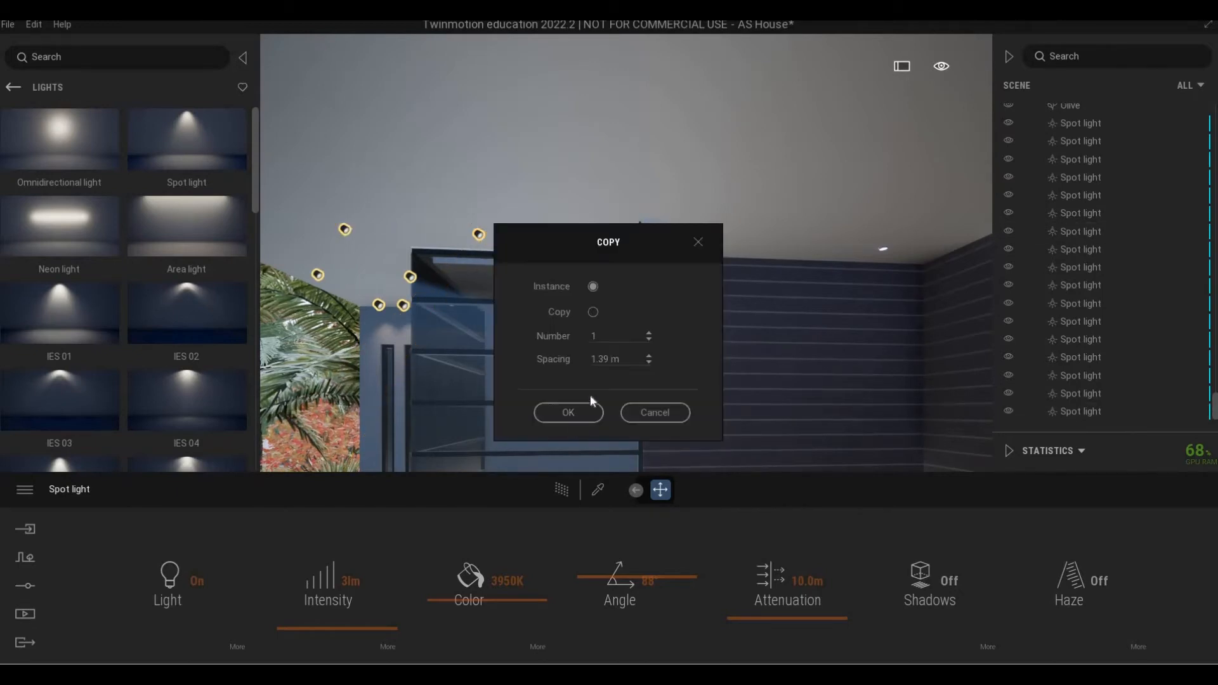
left_click(568, 412)
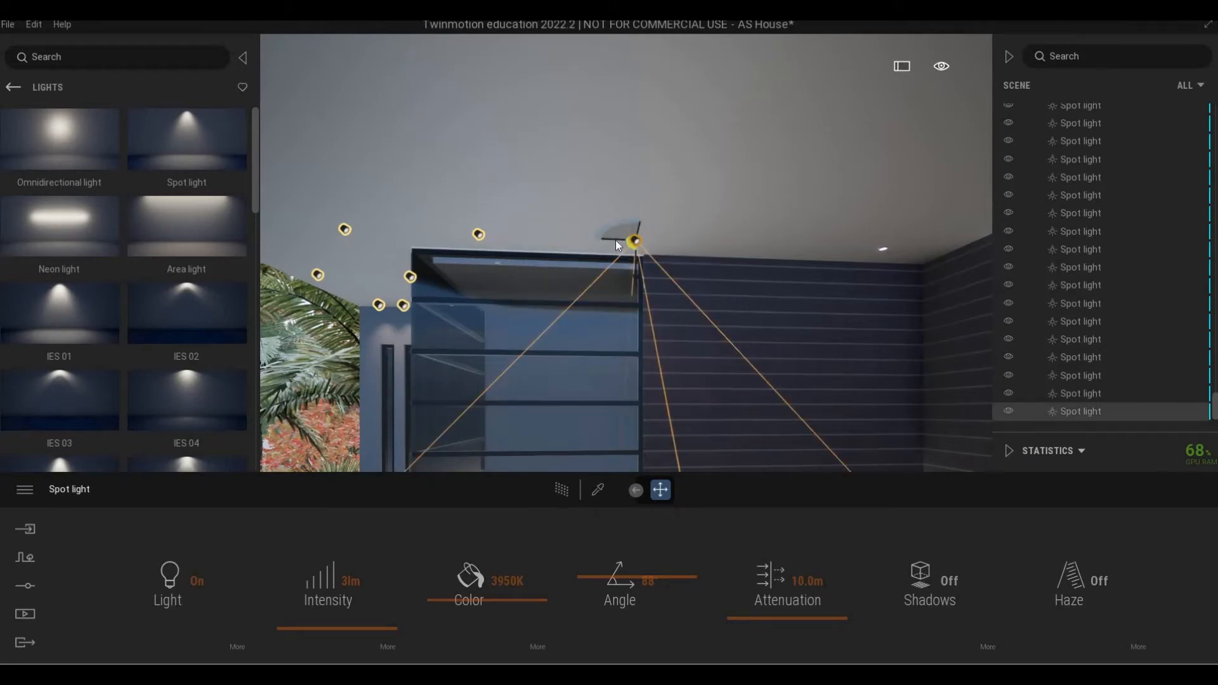
left_click_drag(618, 245, 866, 248, "alt")
left_click(587, 413)
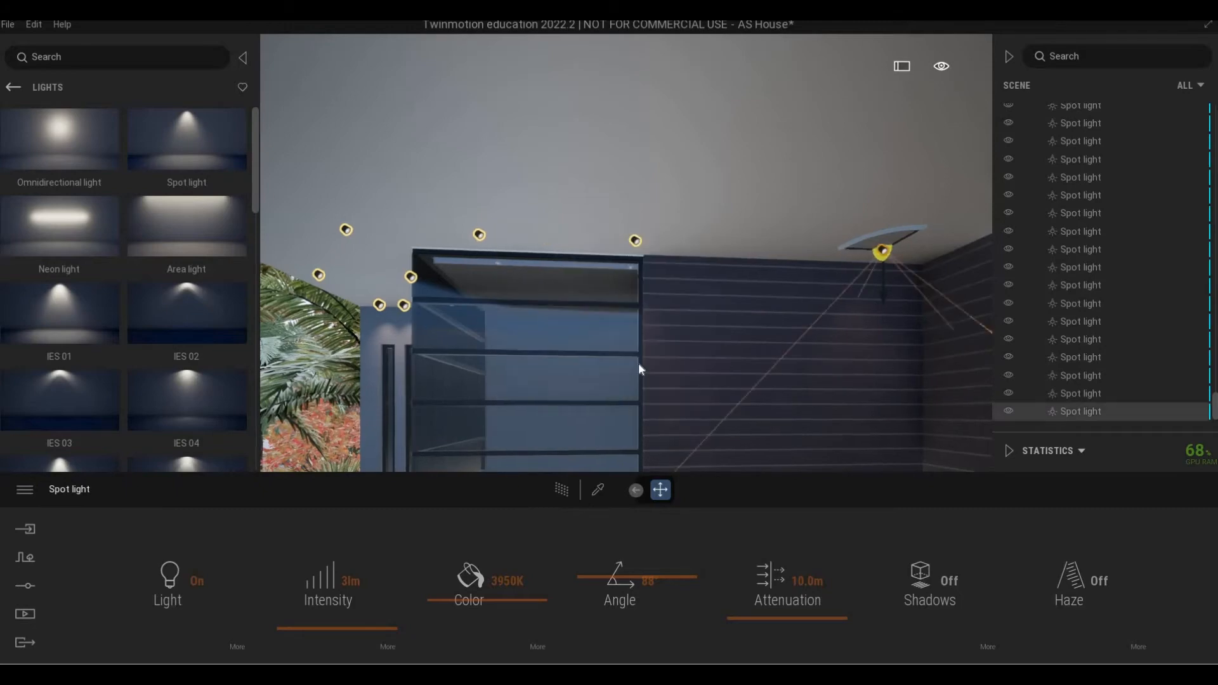
Fly the camera over to the white building.
key("q")
right_click_drag(638, 364, 578, 276)
key("w")
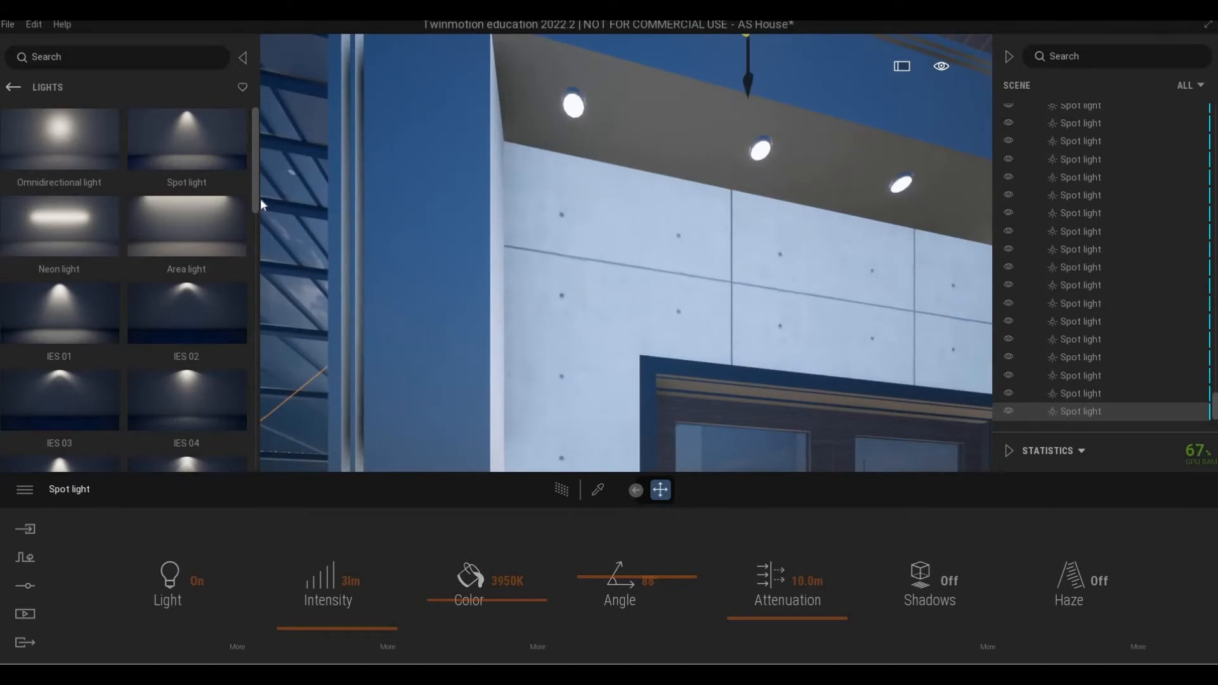
Place a new spot light on the white building's ceiling and set it to 3684K and 3 lm.
left_click_drag(190, 136, 576, 122)
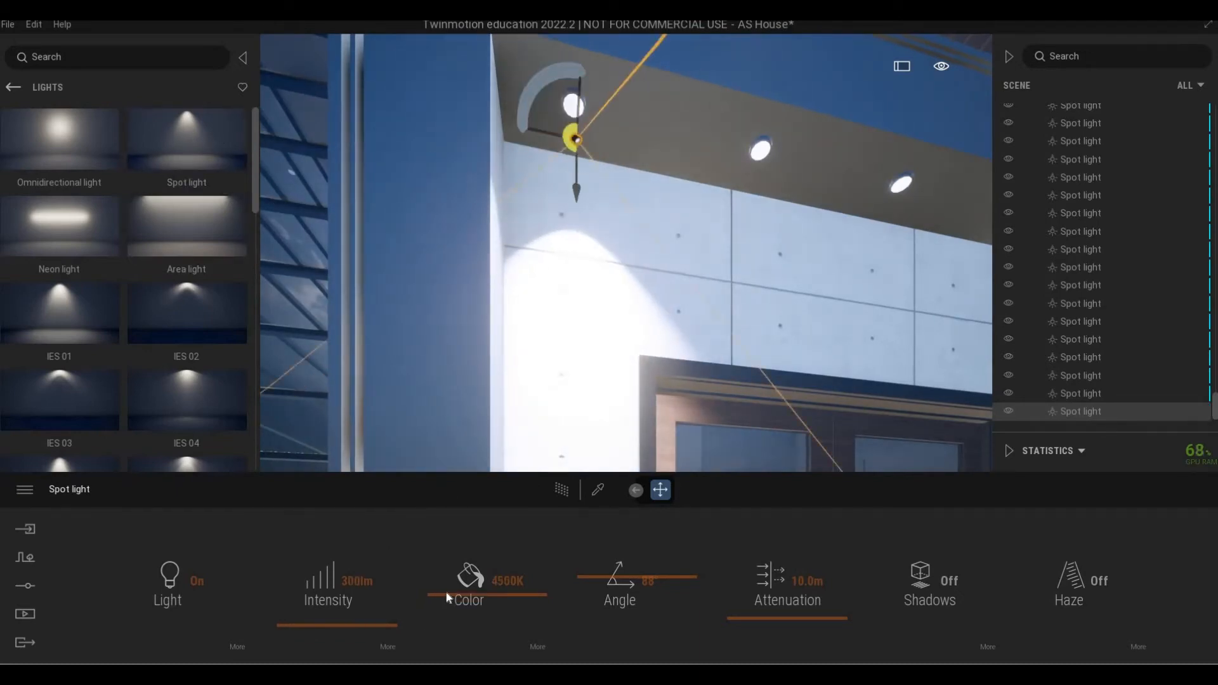
left_click_drag(449, 599, 365, 632)
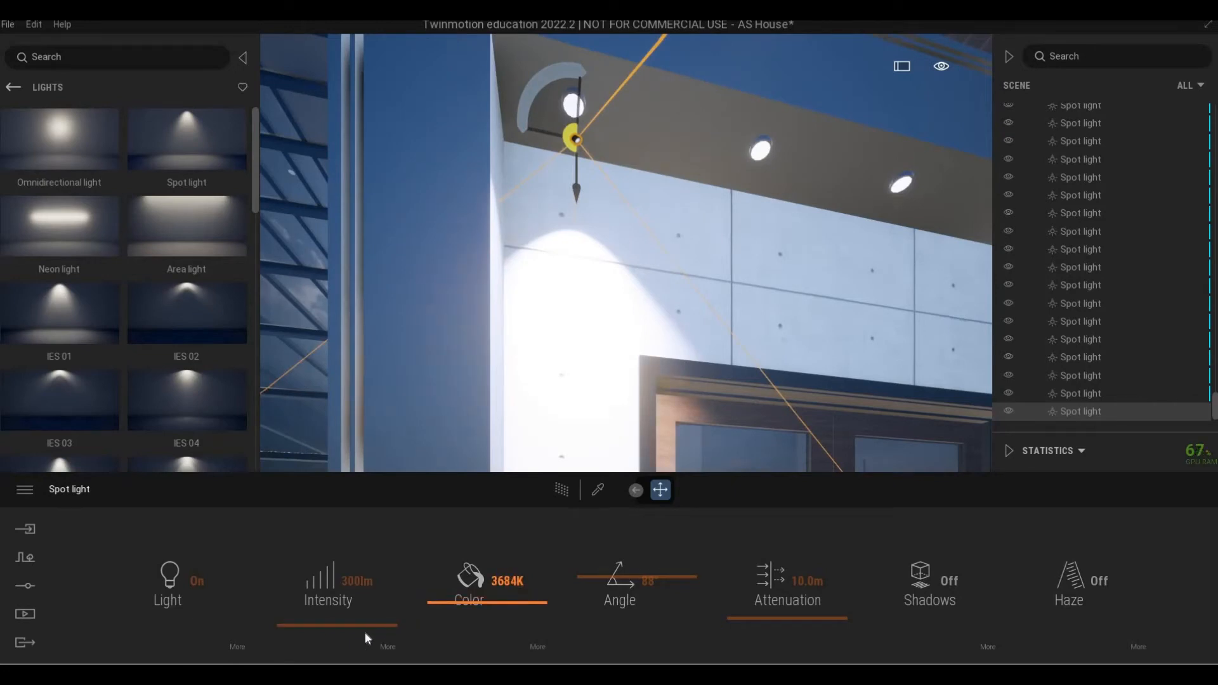
left_click(410, 581)
type("3")
key("Return")
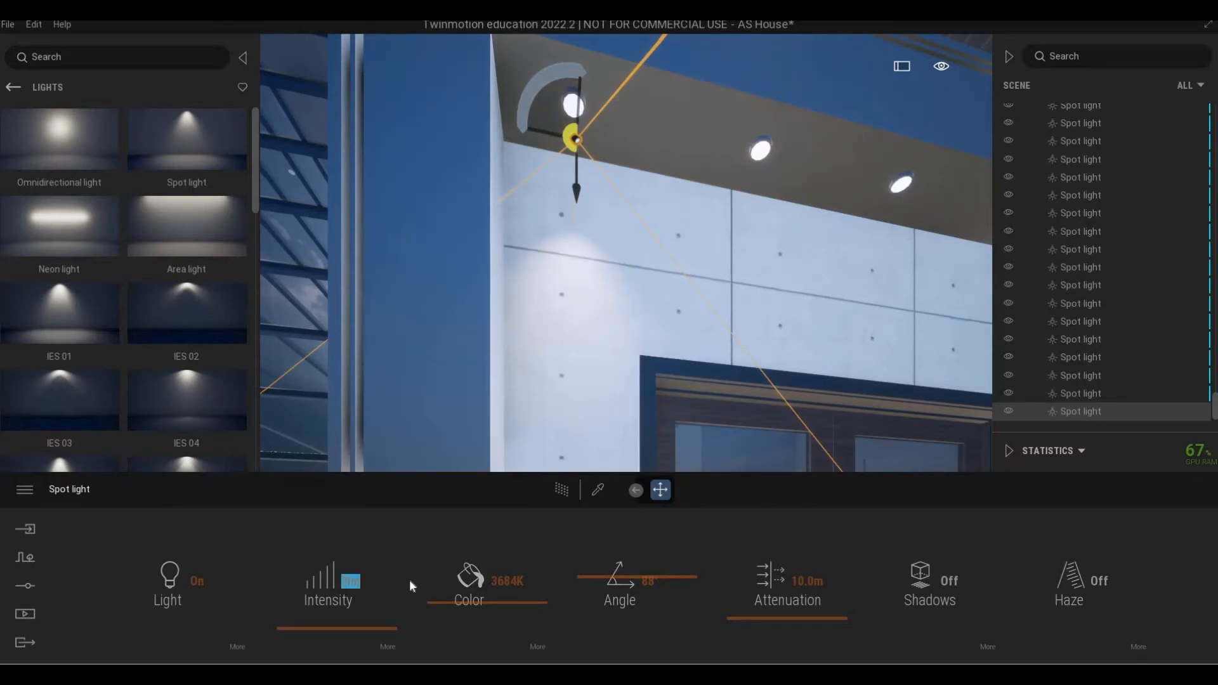
left_click(634, 267)
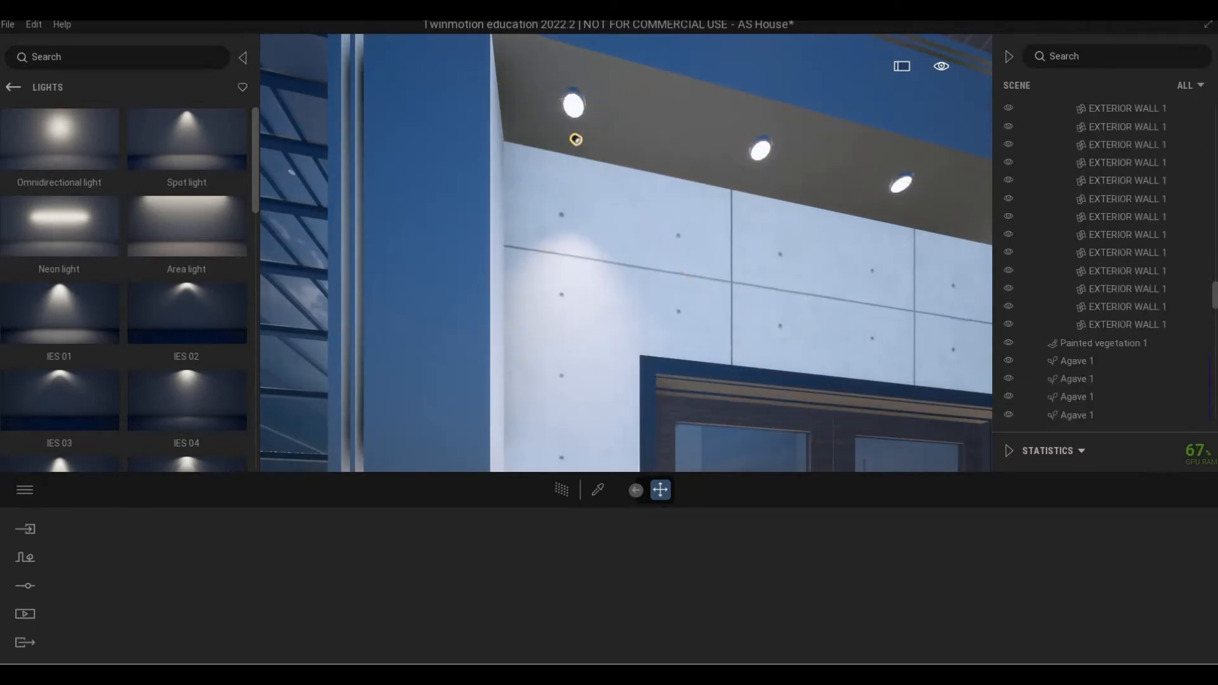
left_click(575, 139)
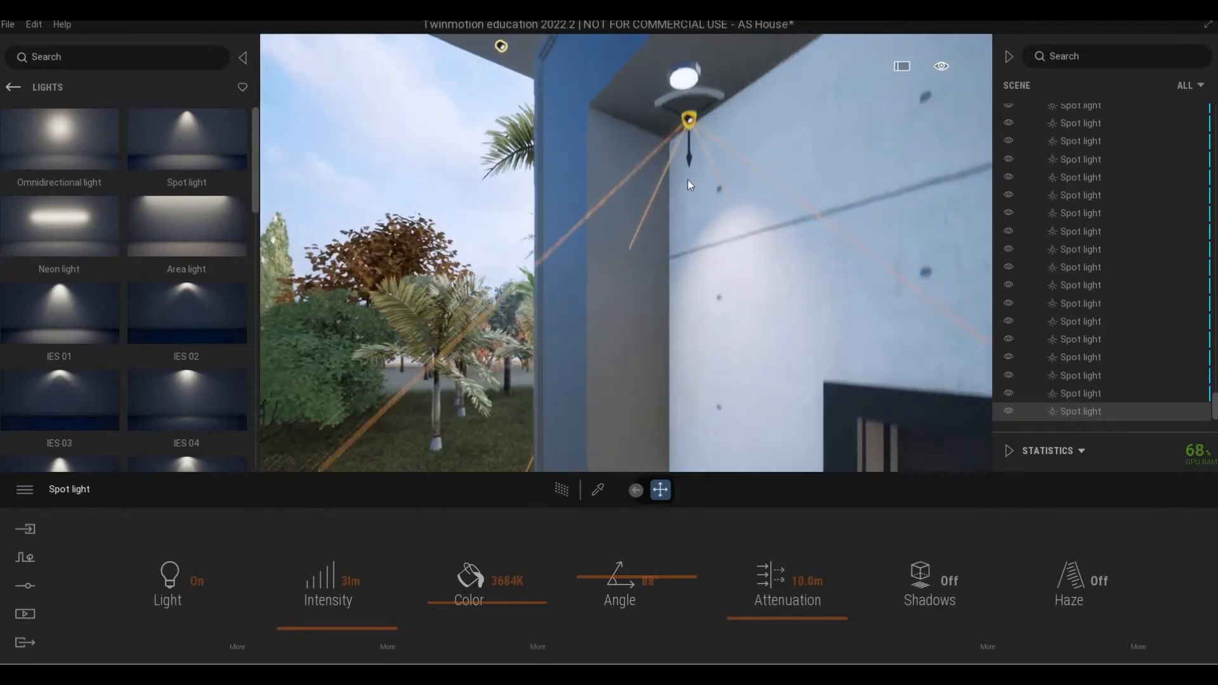
Raise the light into the ceiling fixture and copy it once to the right.
left_click_drag(687, 163, 688, 136)
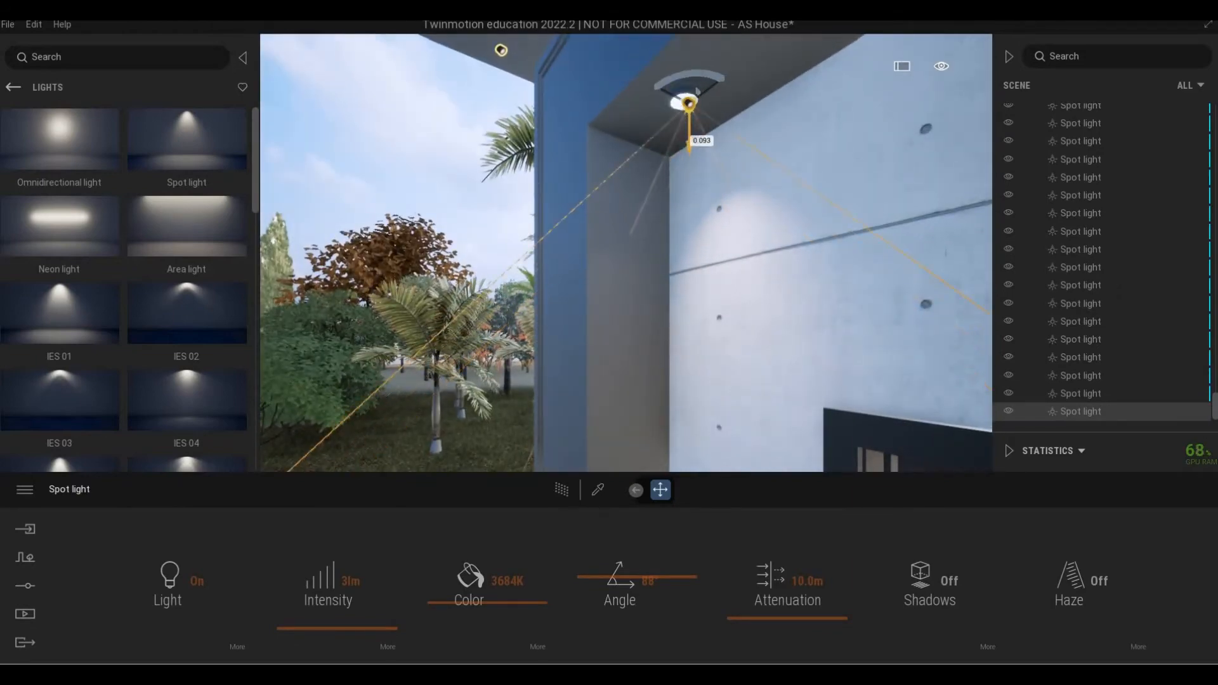
right_click_drag(691, 141, 337, 206)
key("s")
key("d")
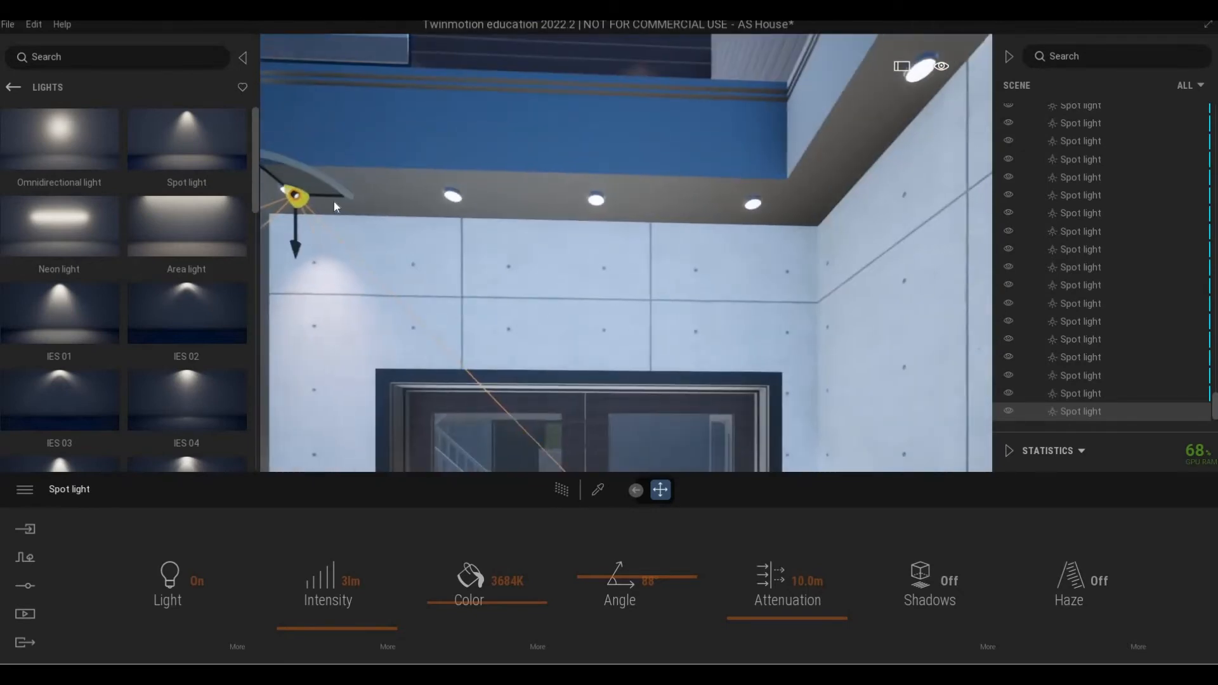
left_click_drag(330, 197, 625, 223)
left_click(569, 412)
left_click(568, 413)
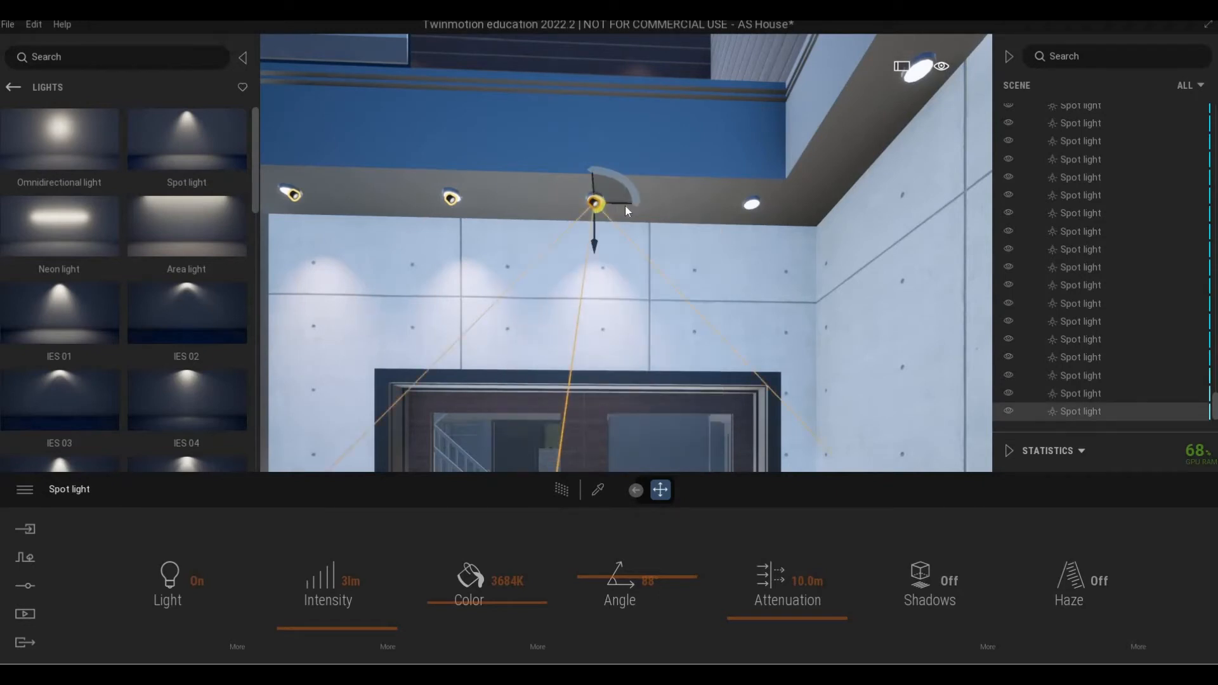
Copy the light farther right and along the right wall's ceiling.
left_click_drag(762, 211, 777, 211, "shift")
left_click(581, 412)
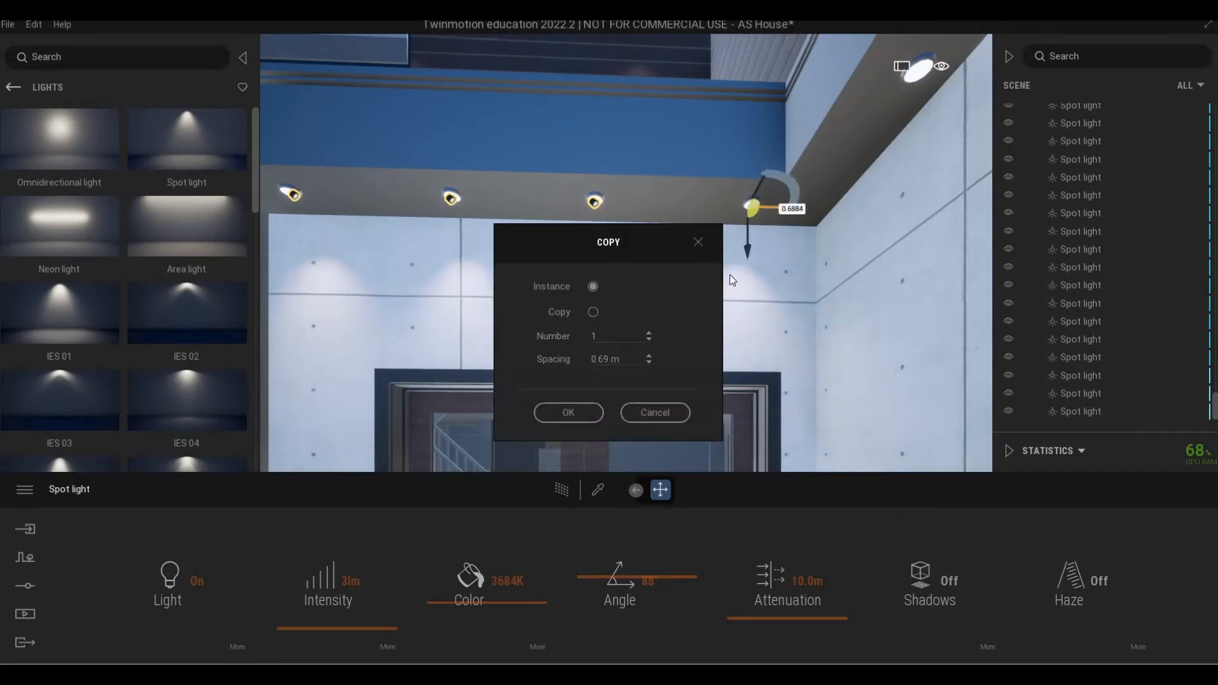
right_click_drag(729, 276, 515, 203)
scroll(515, 203, "up", 2)
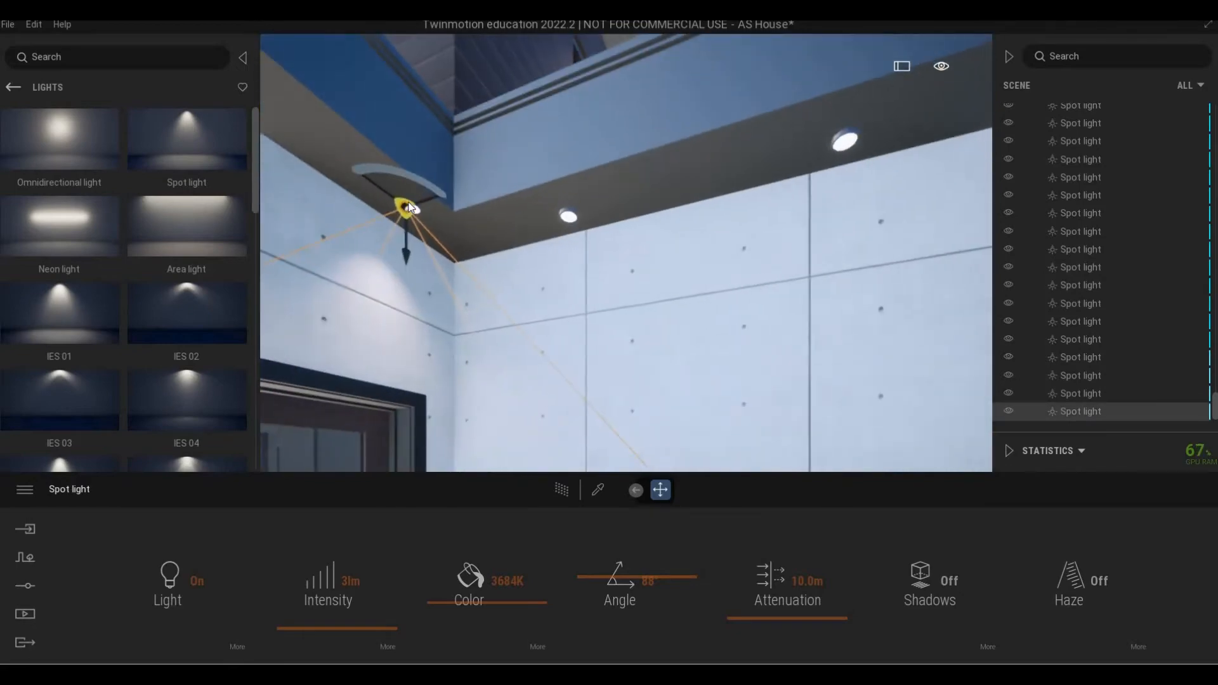
left_click_drag(423, 194, 646, 402, "shift")
key("Return")
key("Return")
key("s")
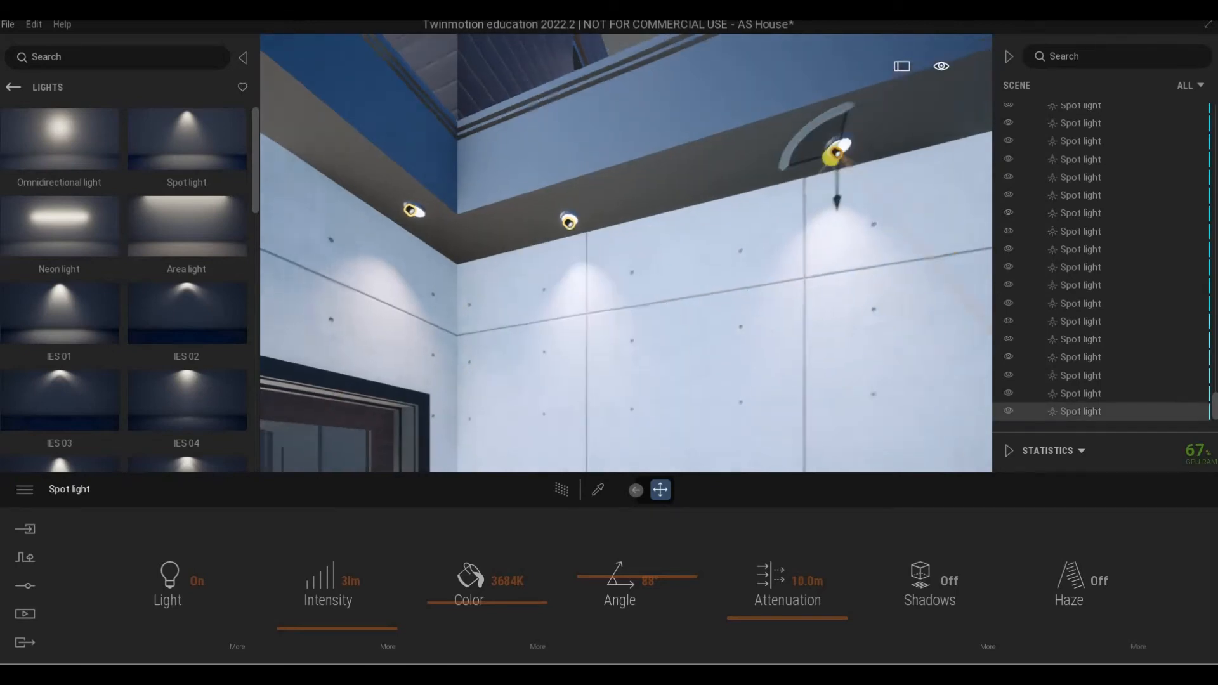
Add two more light copies along the corner soffit toward its end.
right_click_drag(745, 283, 497, 280)
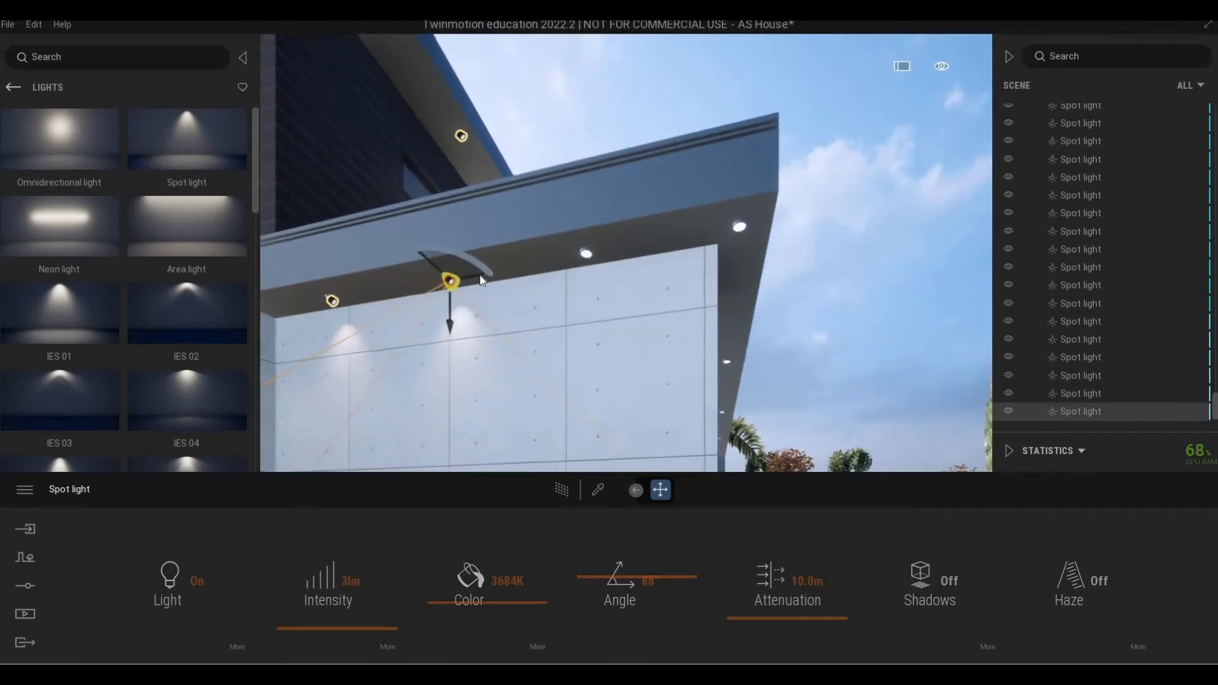
left_click_drag(480, 275, 622, 253, "shift")
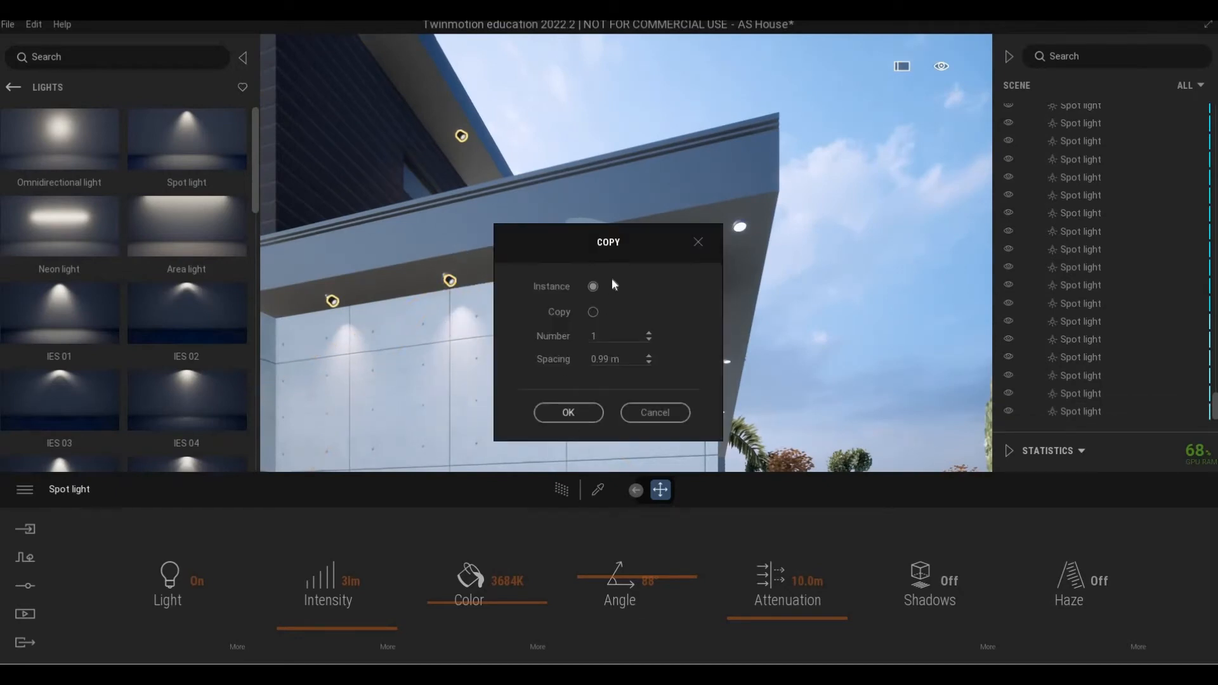
left_click(568, 413)
left_click(739, 227)
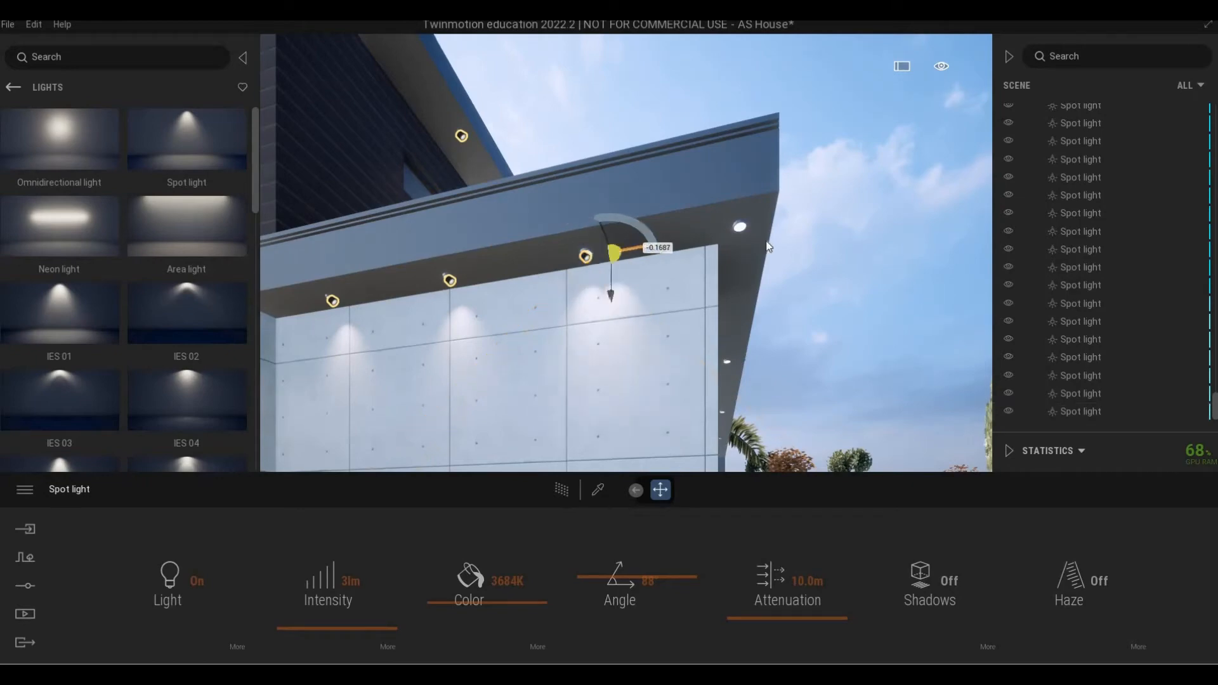
left_click(592, 412)
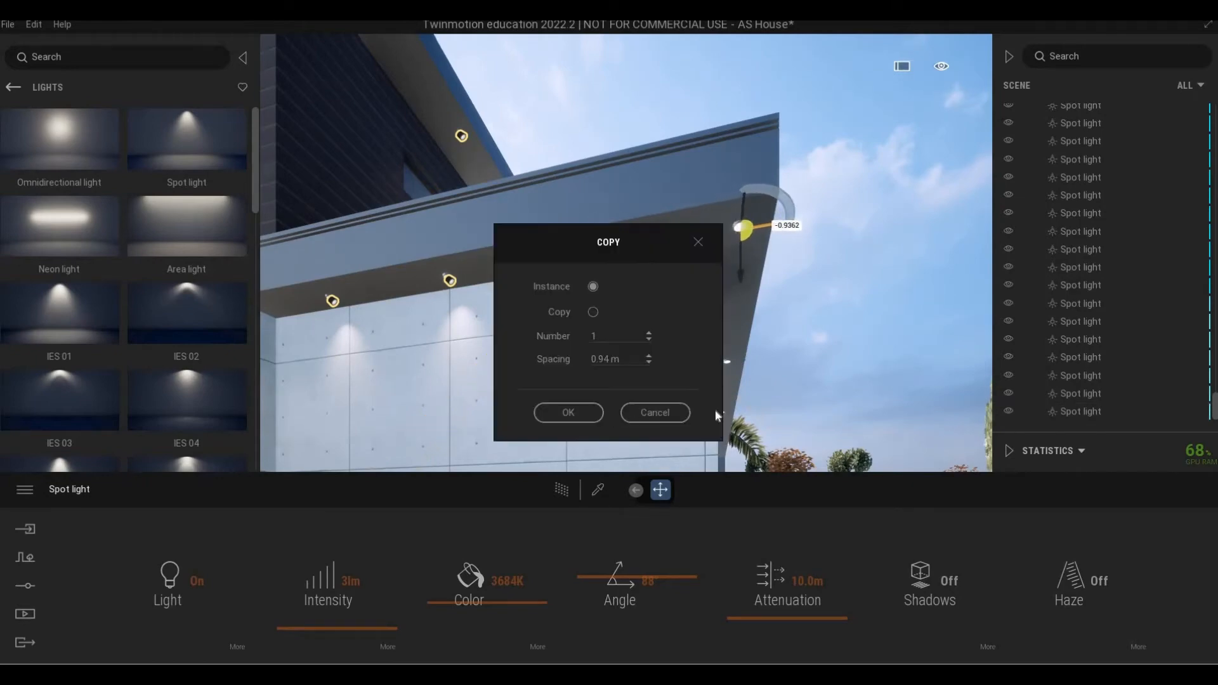
key("d")
right_click_drag(783, 384, 507, 239)
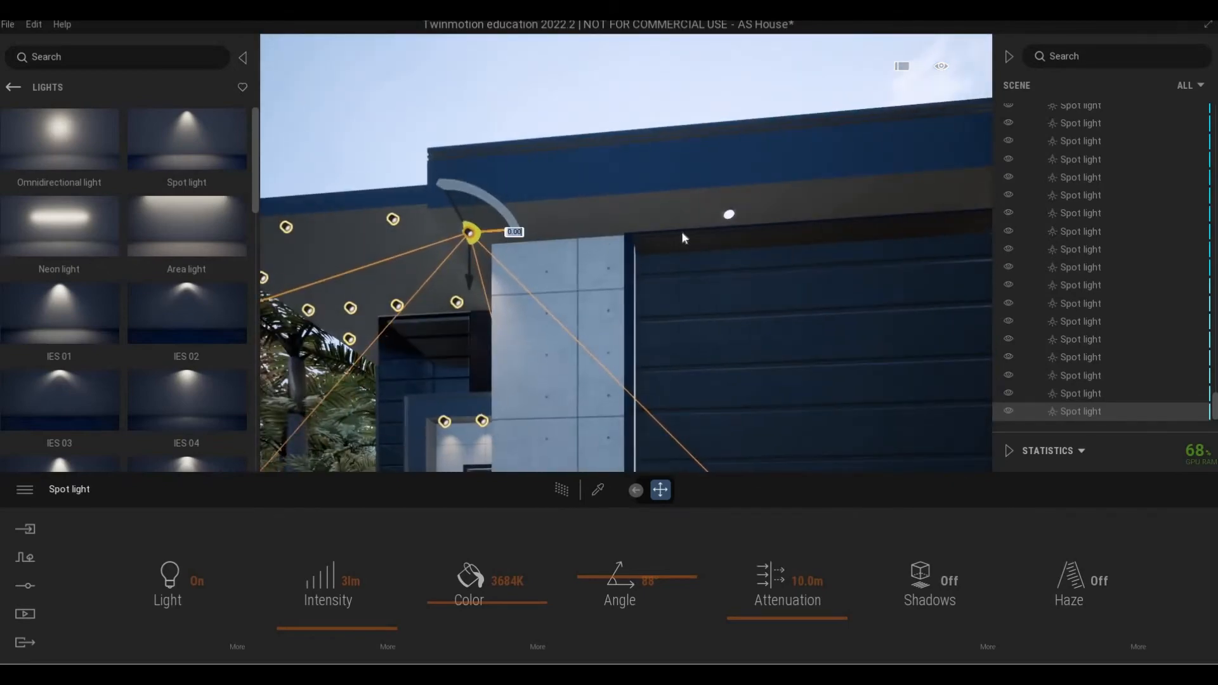
Copy the spot light onto the garage fascia and farther along it, confirming each copy.
left_click(729, 214)
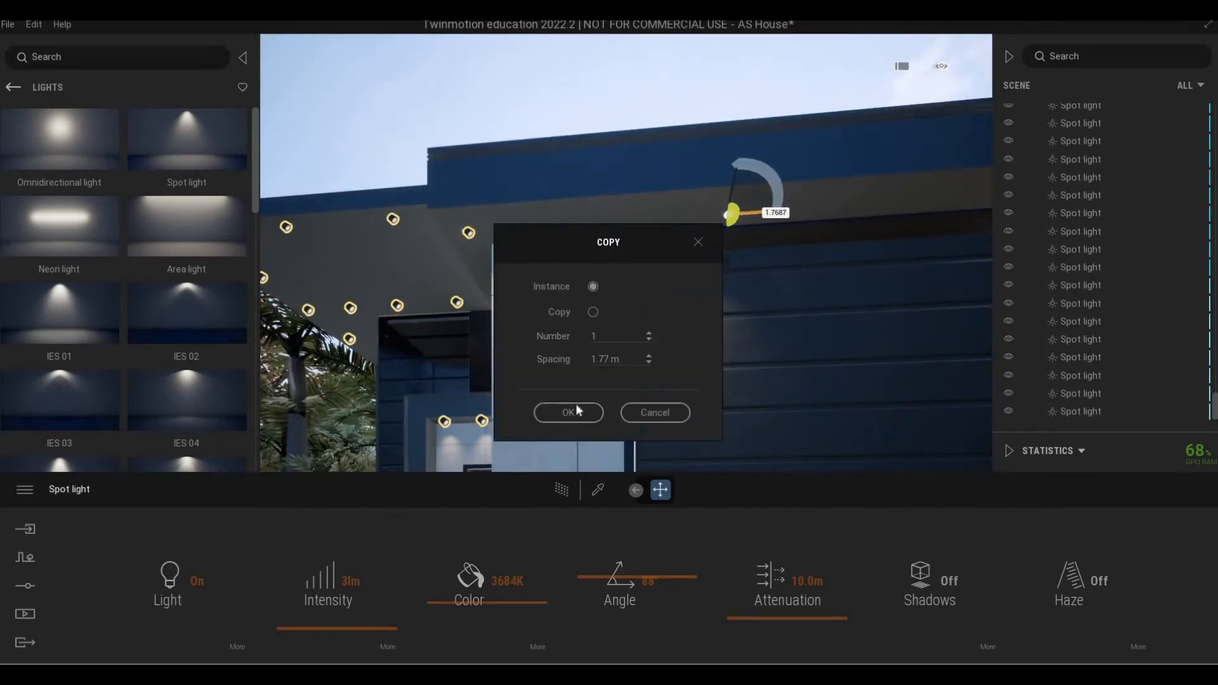
left_click(576, 407)
key("d")
right_click_drag(615, 316, 372, 279)
left_click_drag(452, 287, 584, 286)
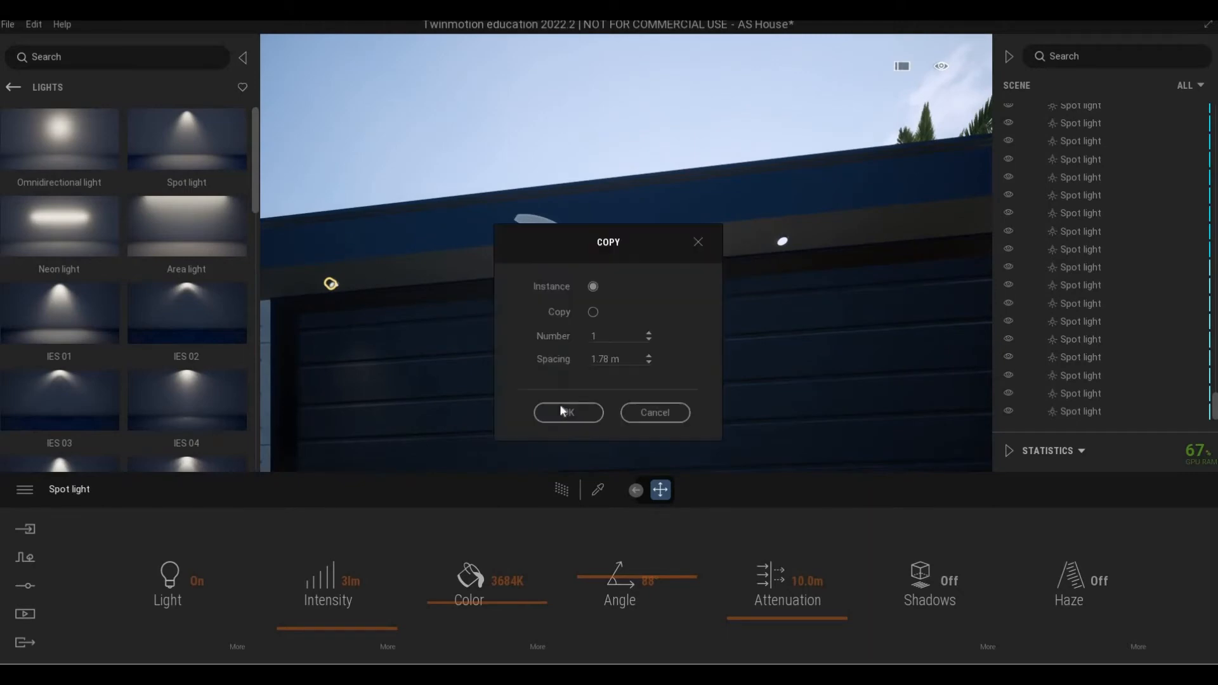
left_click(560, 406)
Add two more spot light copies out to the garage's right end, then face the entrance.
left_click_drag(571, 264, 823, 273)
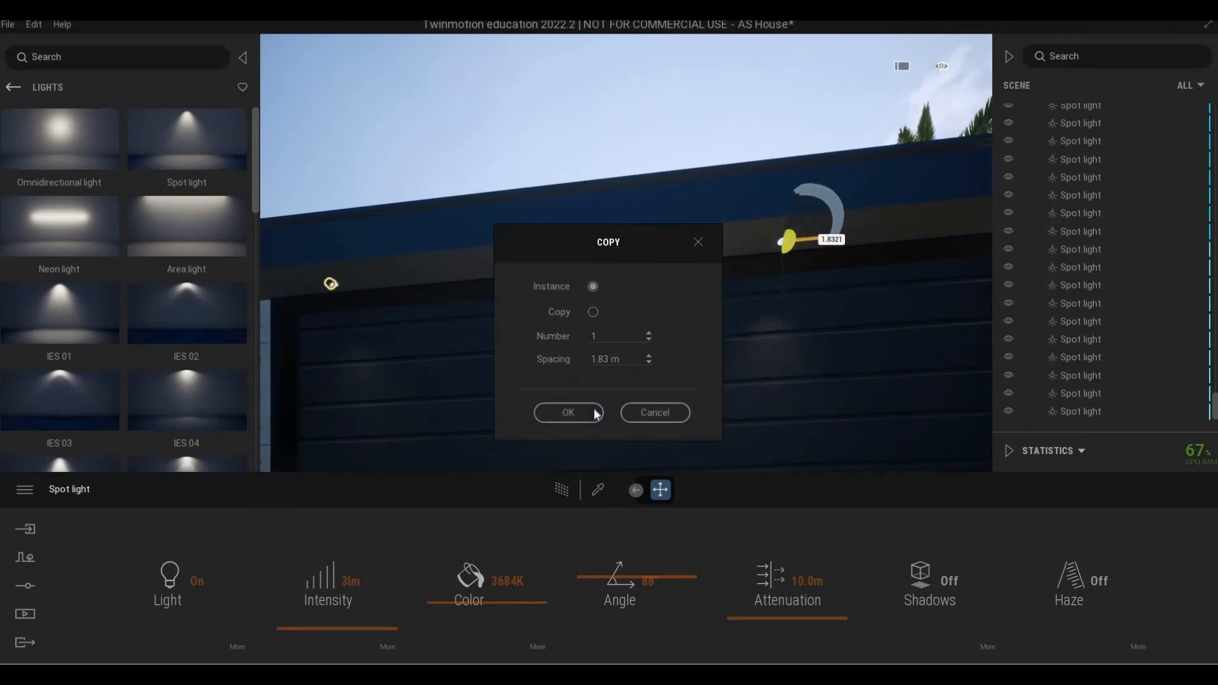
left_click(572, 412)
key("d")
right_click_drag(679, 358, 484, 244)
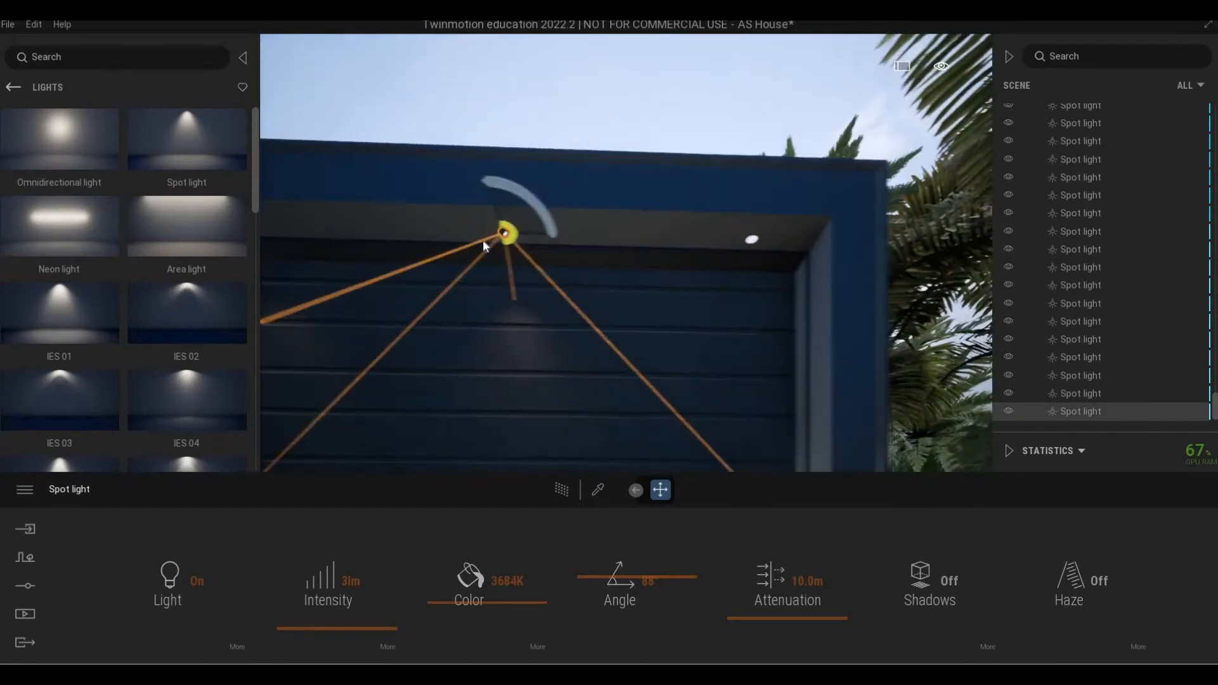
left_click_drag(486, 232, 755, 250, "alt")
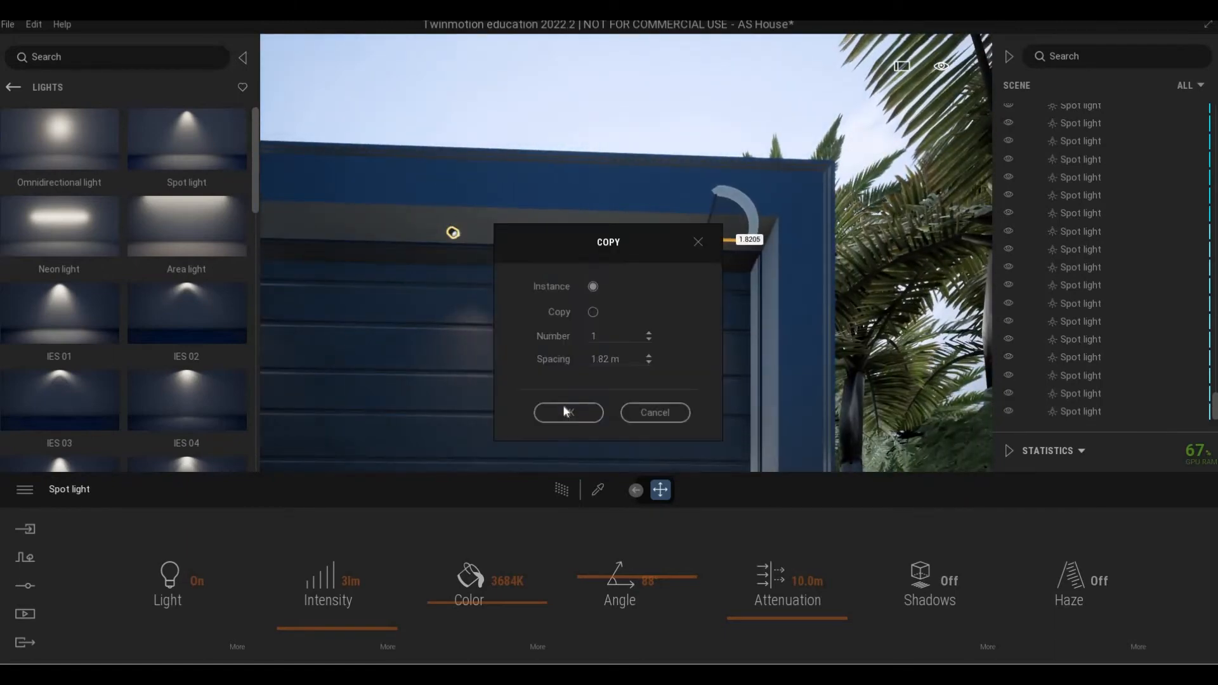
left_click(572, 411)
key("Escape")
right_click_drag(571, 381, 153, 469)
key("a")
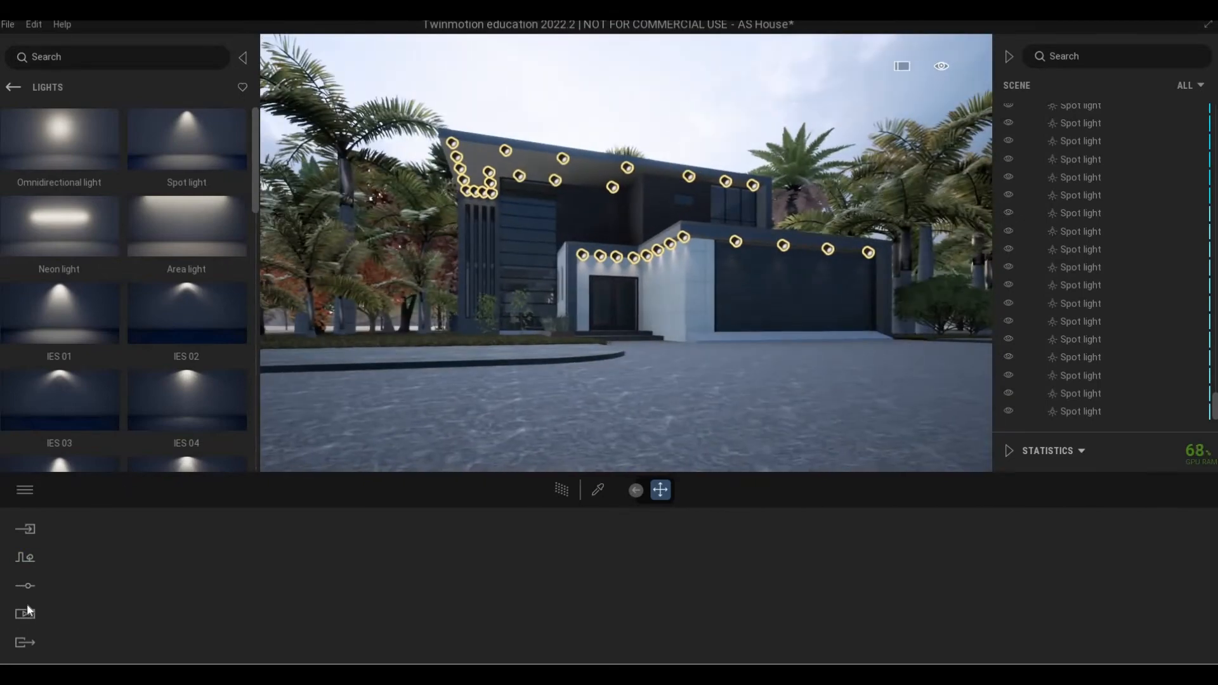
Open the saved image viewpoints and preview Image2 with path tracing.
left_click(26, 585)
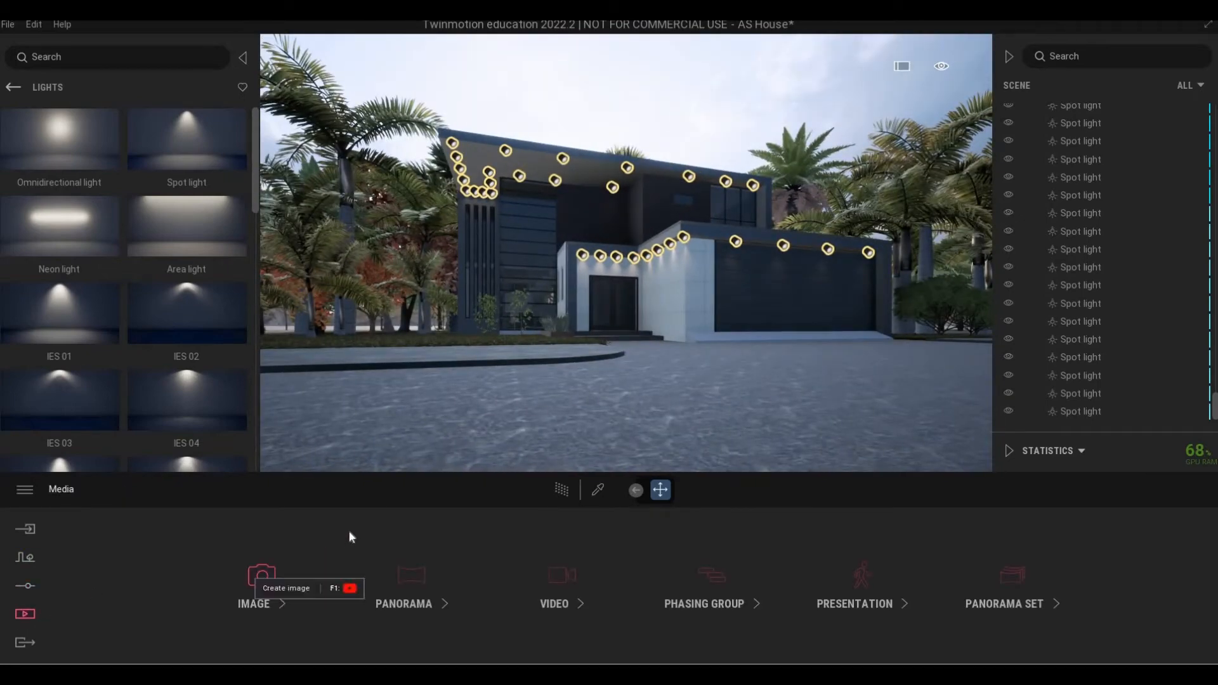
left_click(348, 535)
left_click(337, 548)
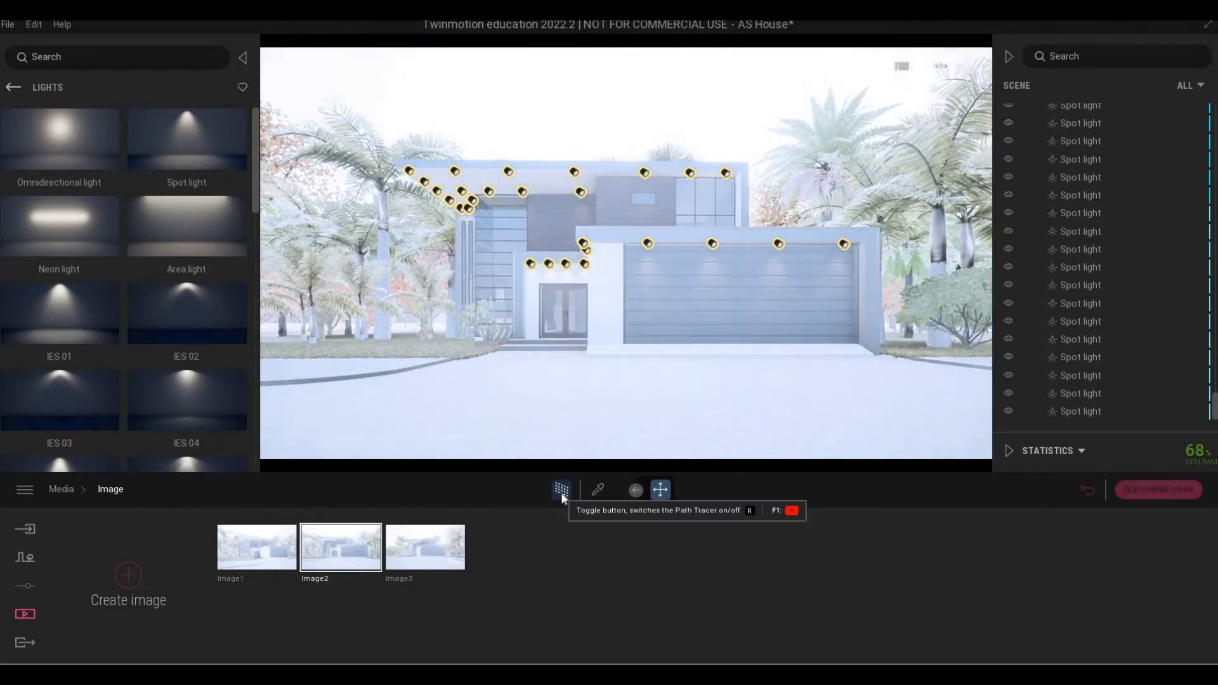
left_click(562, 495)
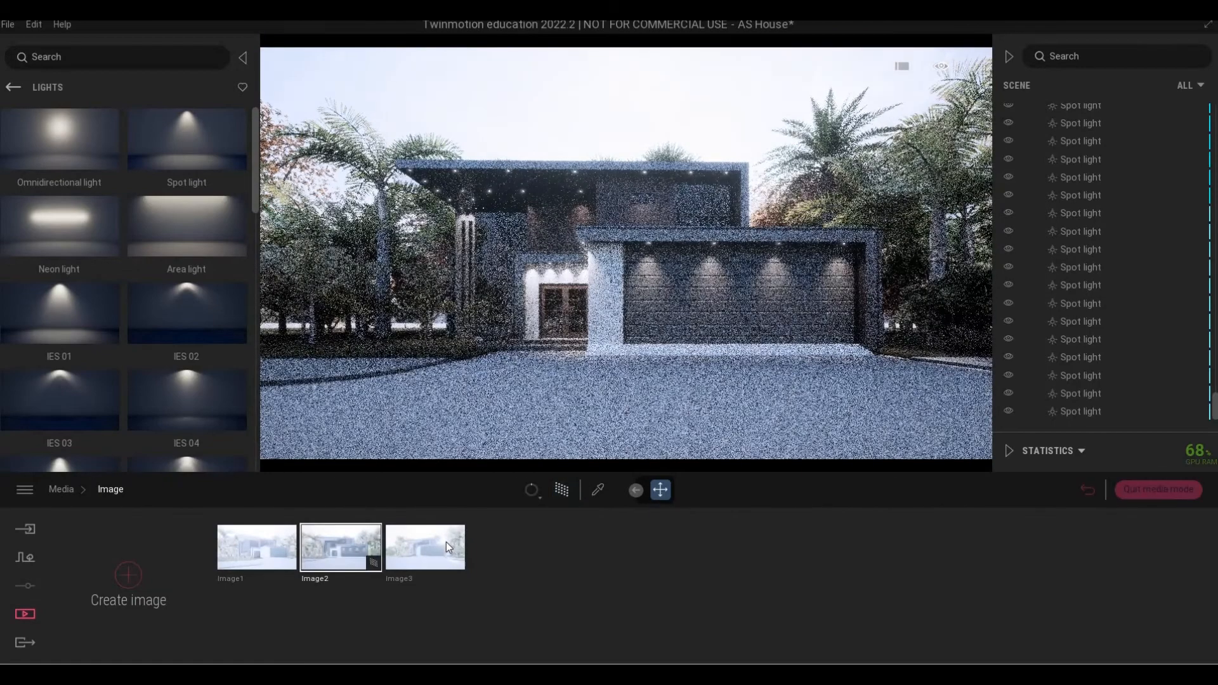
Preview Image3 with path tracing, then show Image1 and return to the media types.
mouse_move(446, 541)
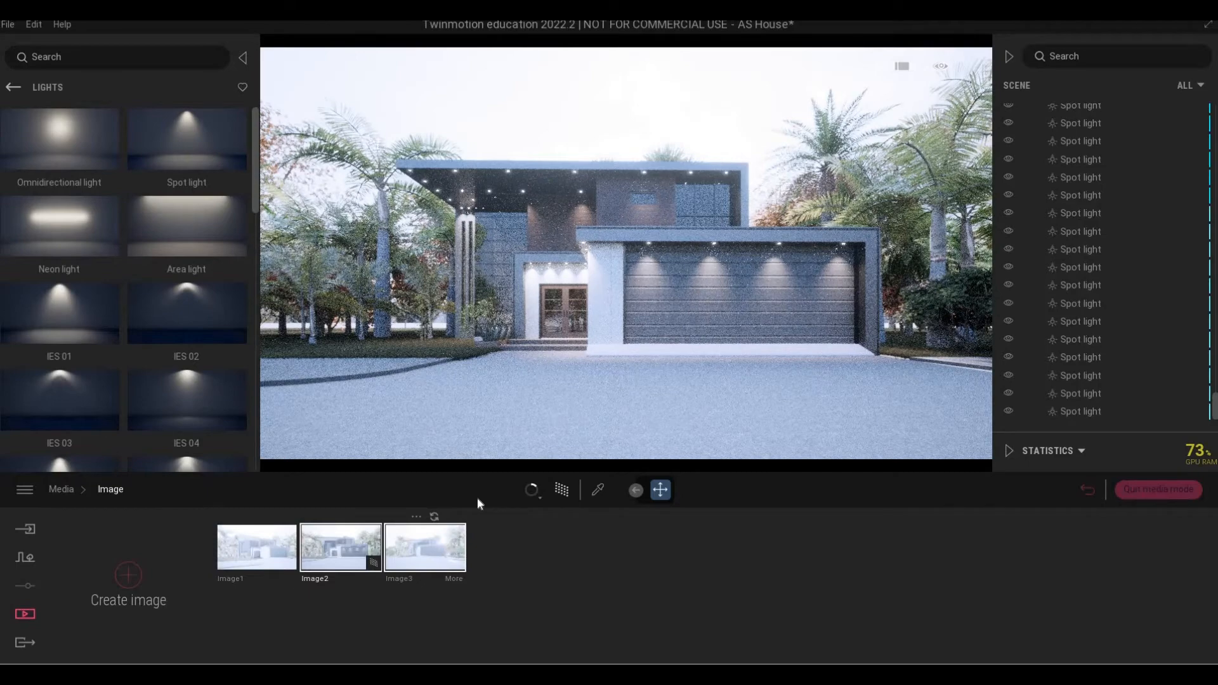
left_click(439, 546)
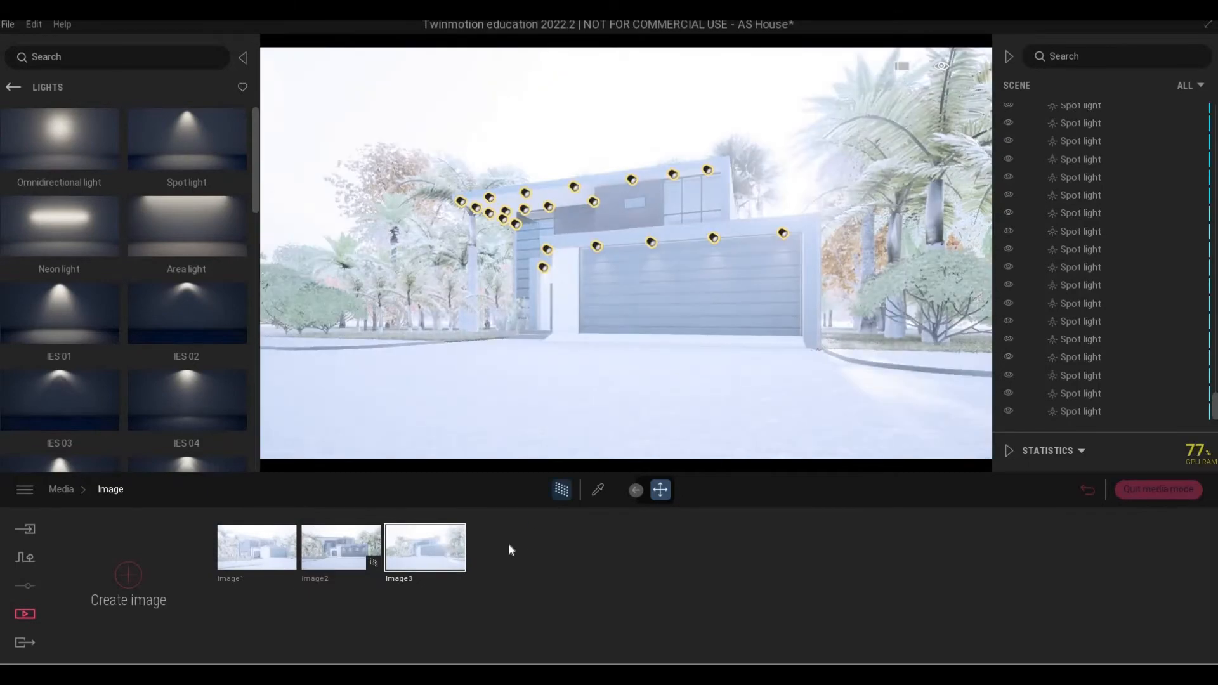
left_click(561, 489)
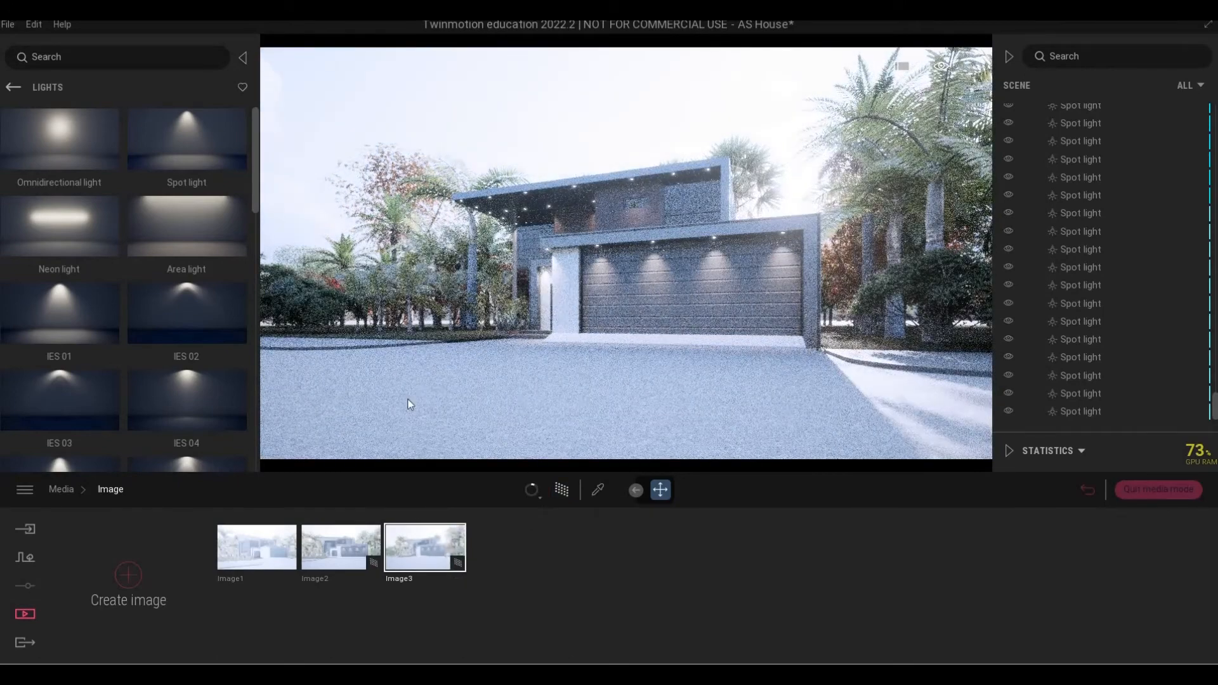
left_click(260, 547)
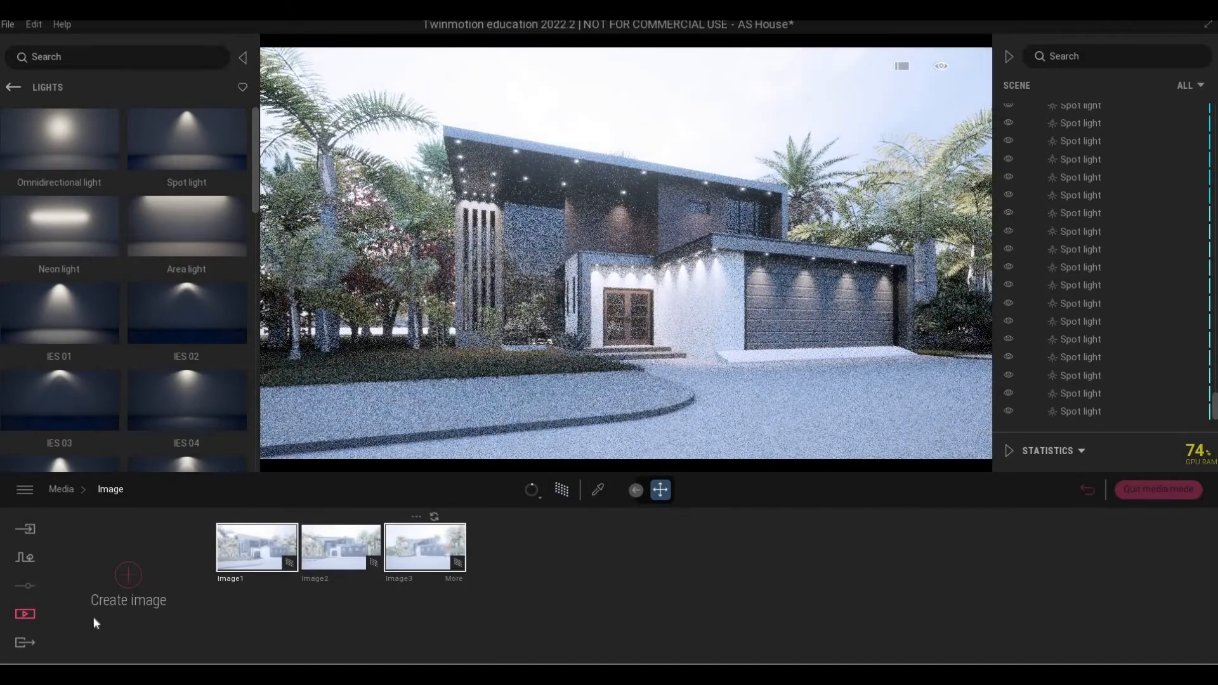
left_click(58, 489)
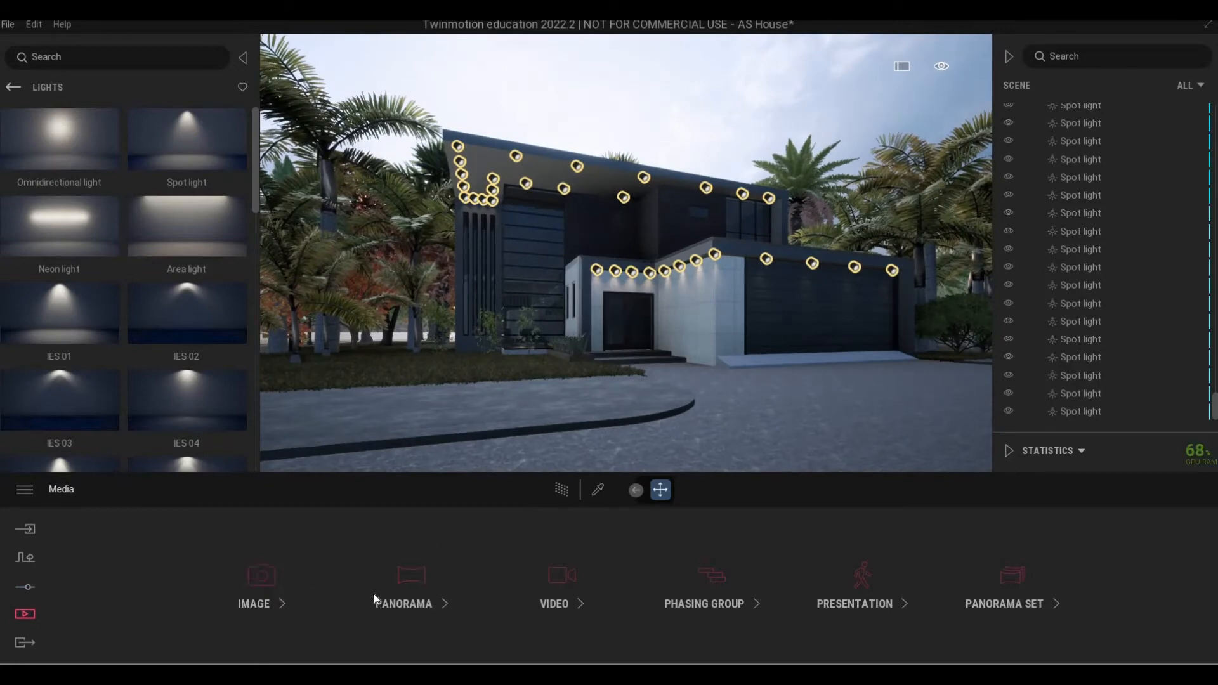
Raise the scene exposure in the Lighting settings to 0.47.
left_click(487, 590)
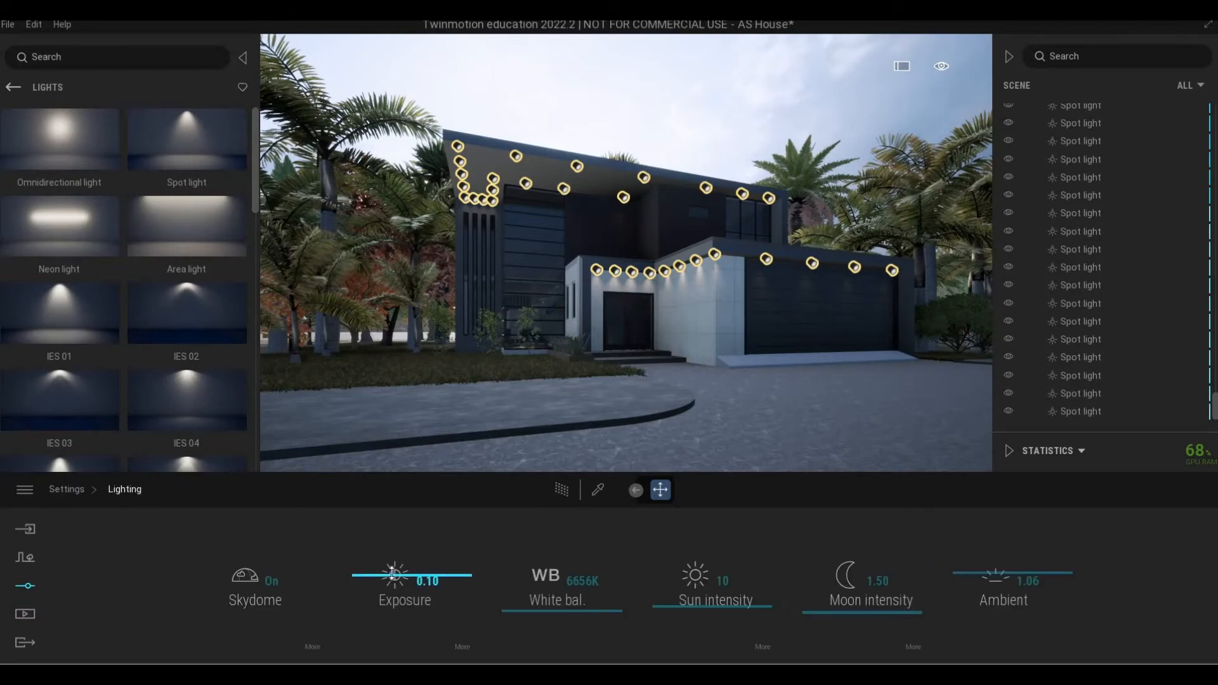
left_click_drag(392, 573, 393, 572)
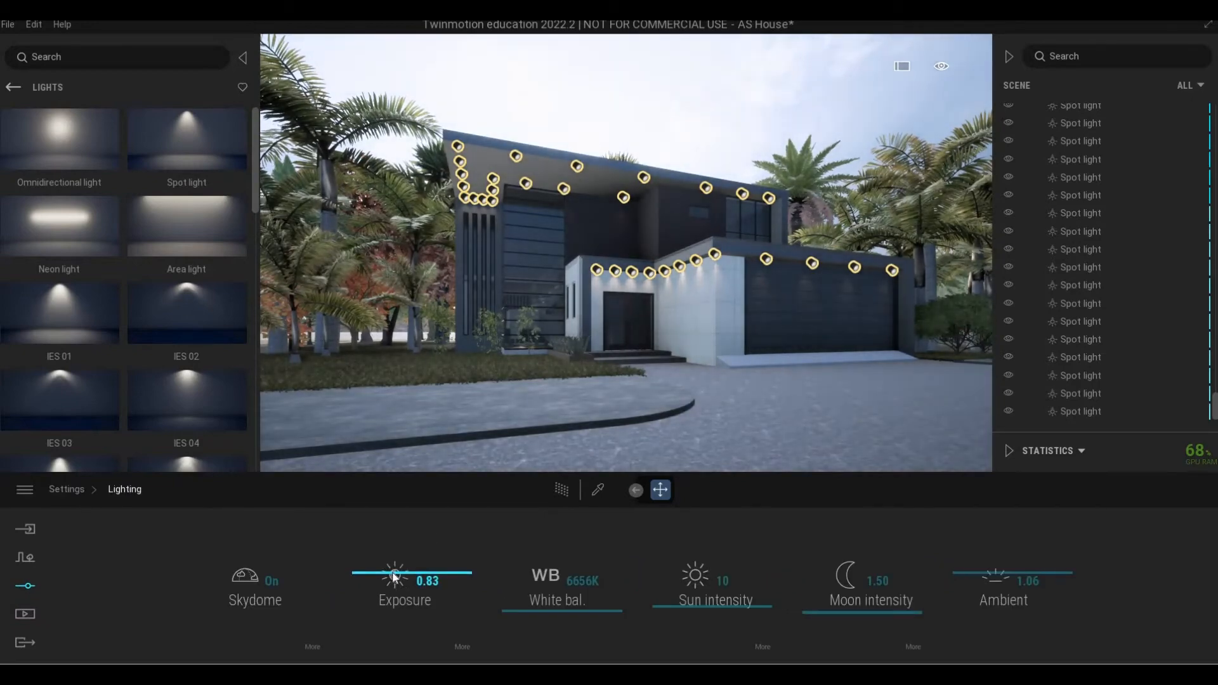
key("s")
right_click_drag(597, 403, 531, 446)
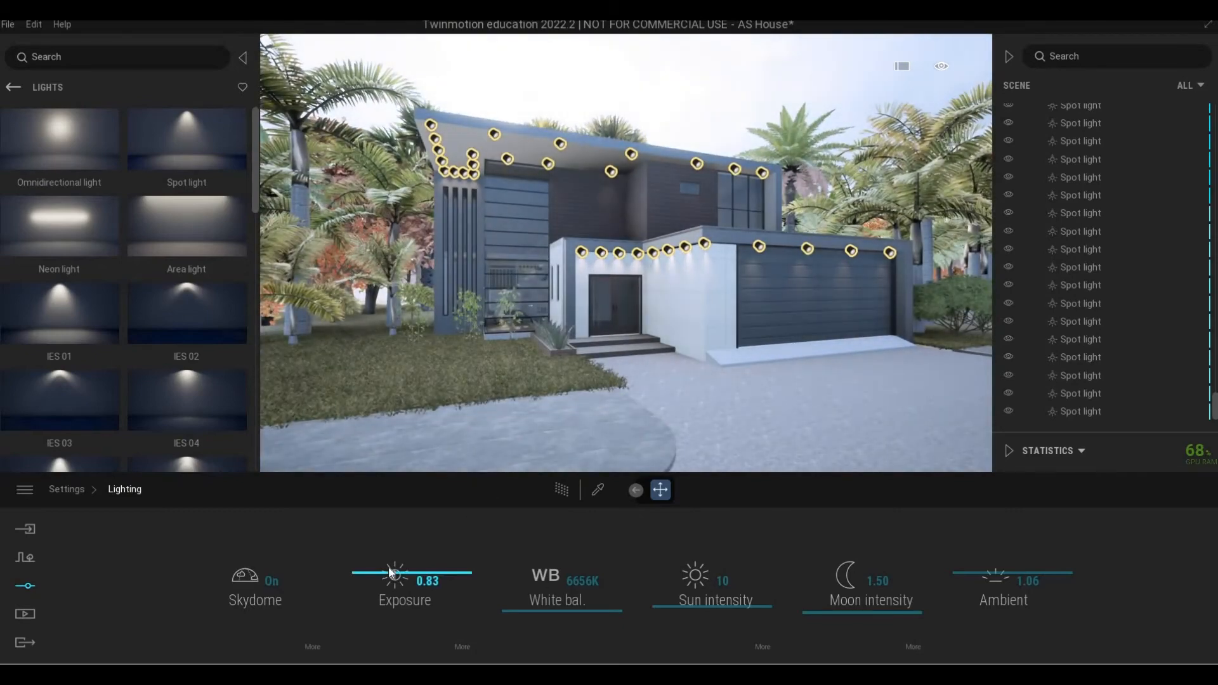
left_click_drag(393, 575, 390, 578)
scroll(626, 330, "down", 5)
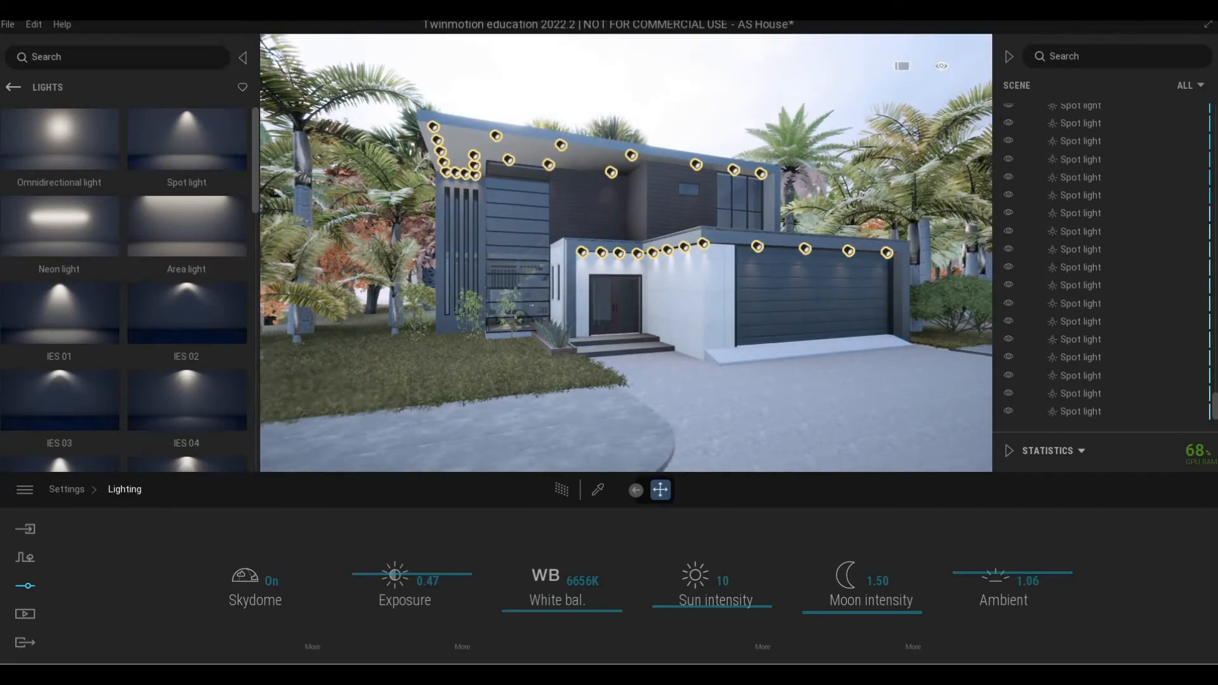
Fly the camera around to show the house's left side.
key("d")
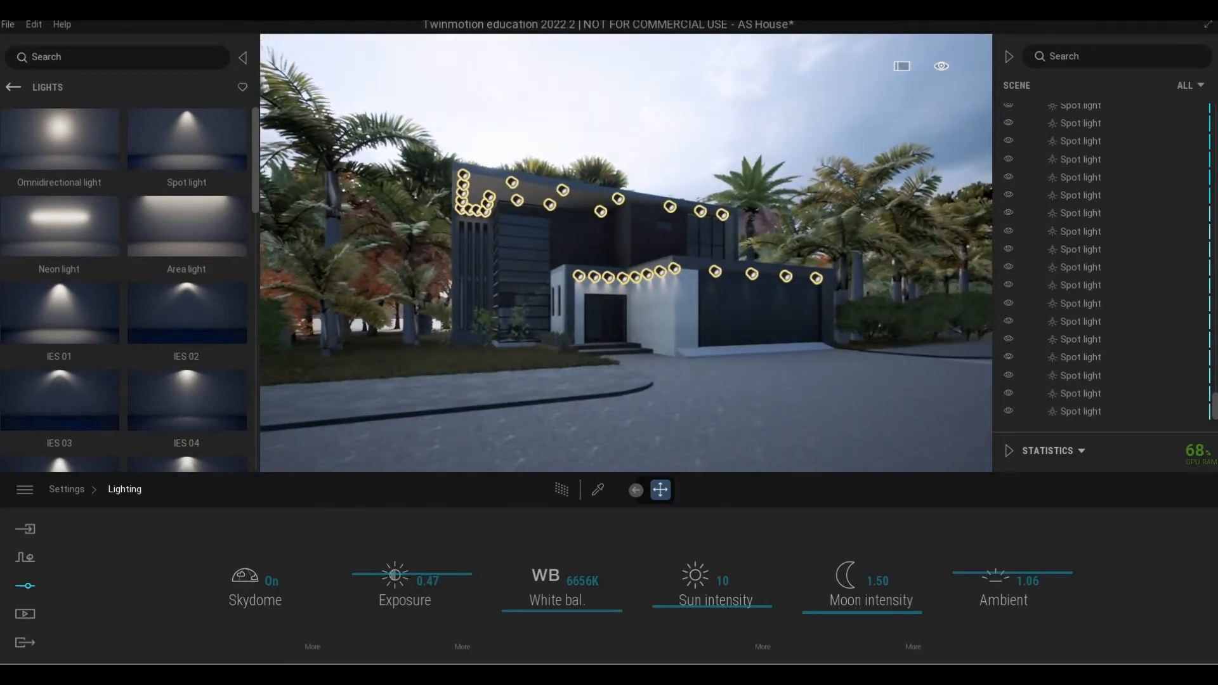
key("w")
key("s")
key("s")
key("a")
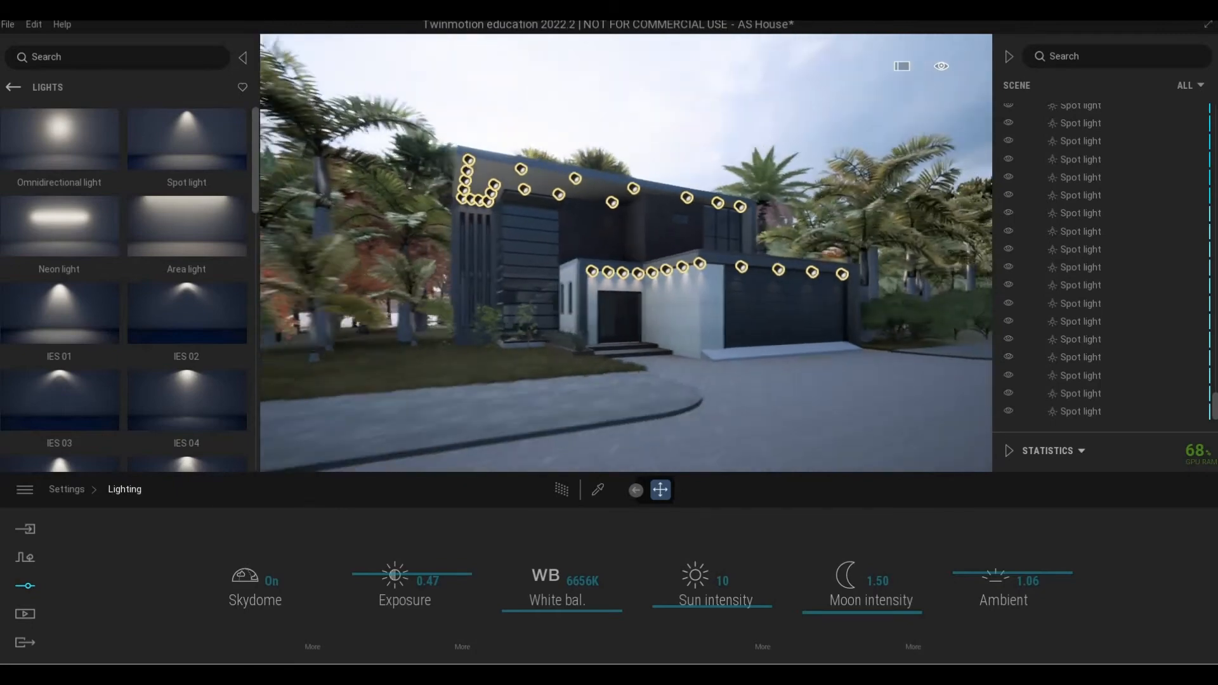
right_click_drag(501, 382, 535, 382)
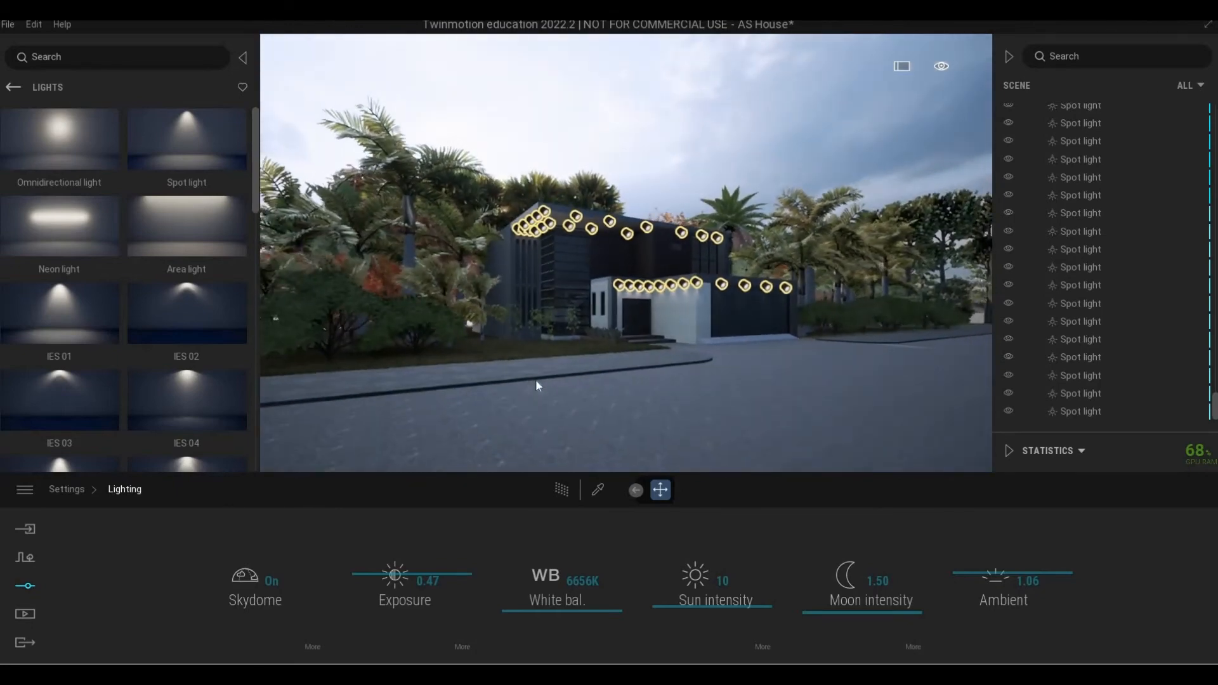
key("d")
key("w")
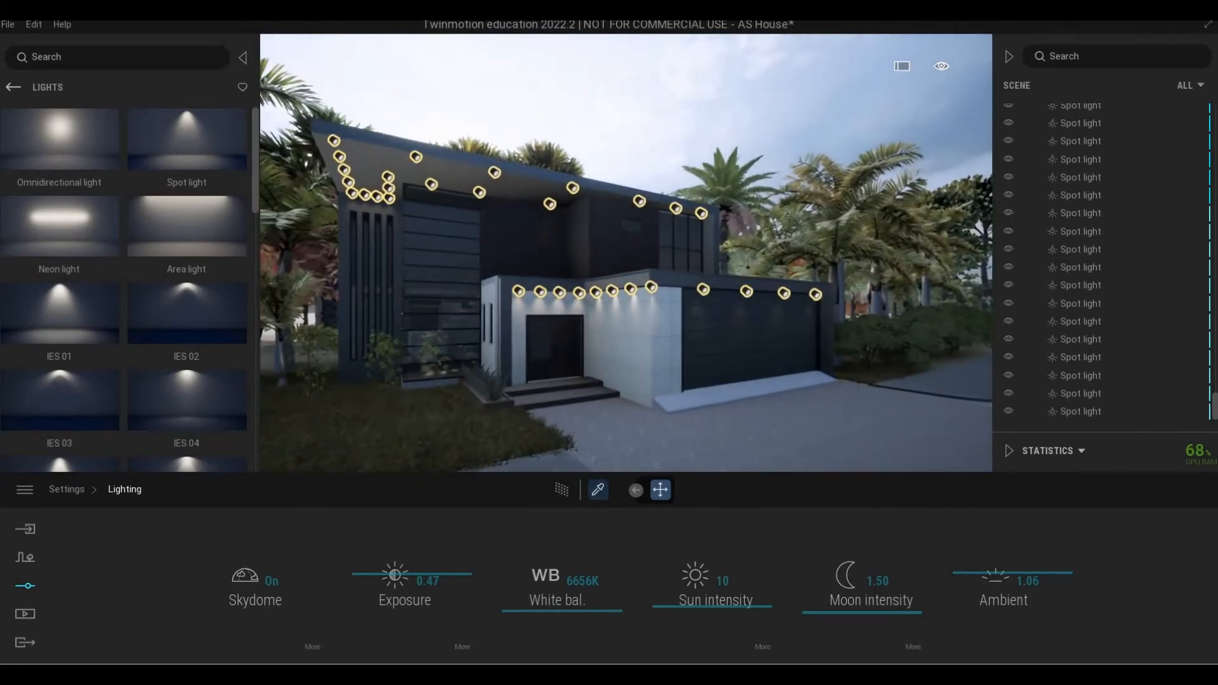
Try the eyedropper on the facade material, cancel the colour picker, and open Media.
left_click(597, 489)
left_click(540, 266)
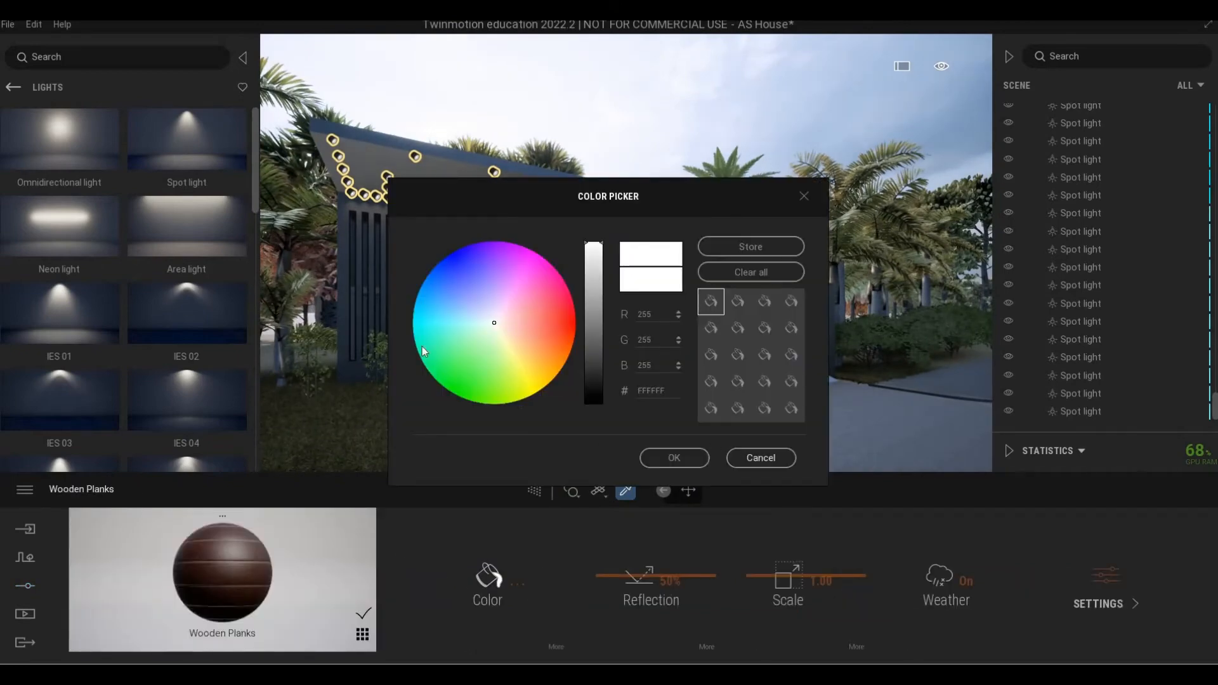
key("Escape")
left_click(688, 490)
right_click_drag(429, 328, 524, 325)
key("a")
key("s")
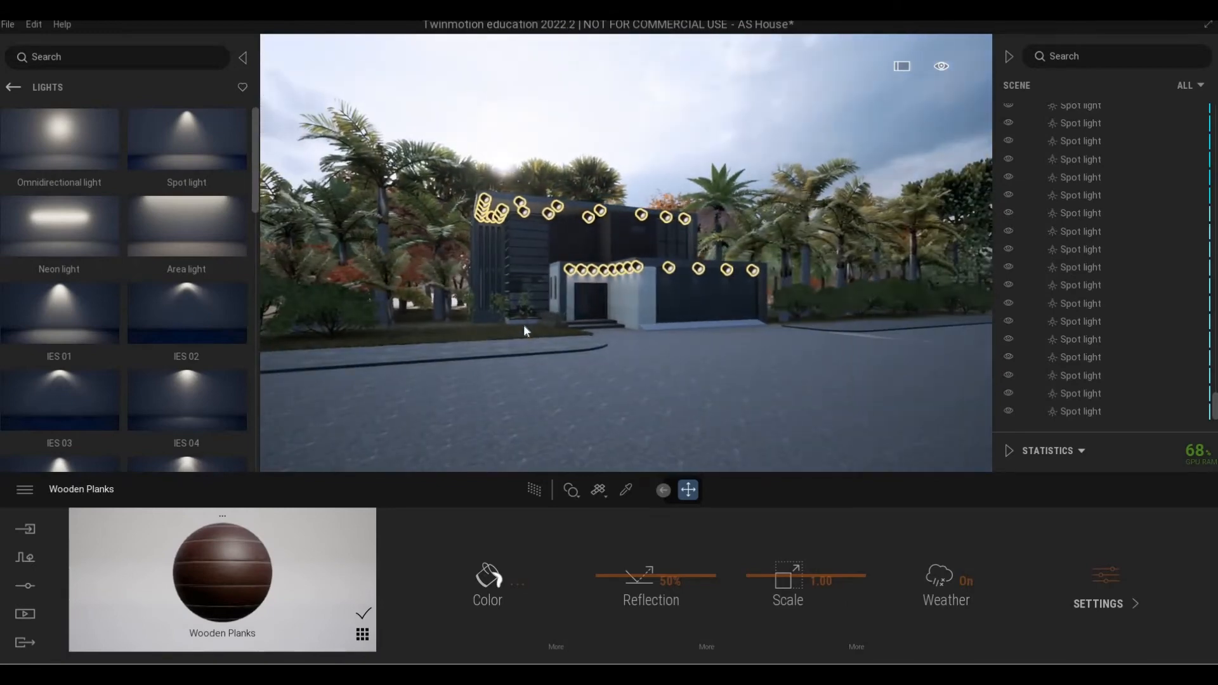
left_click(27, 614)
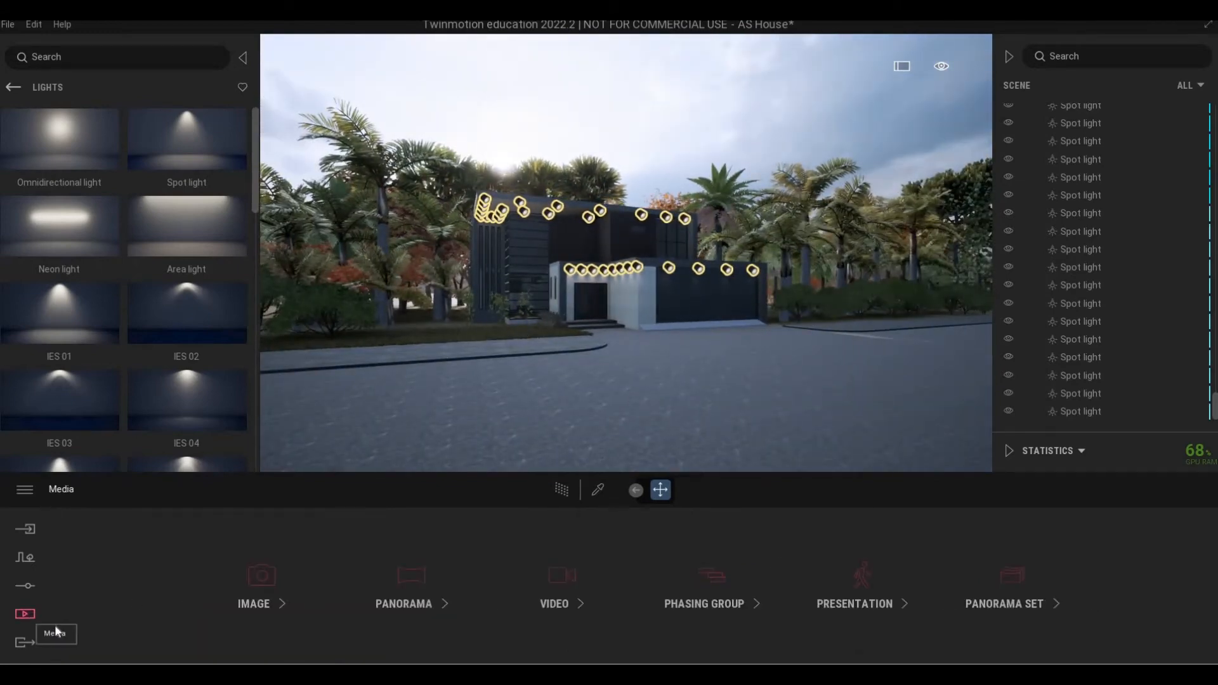
Open the Video media type and frame the lit house front from the driveway.
left_click(554, 590)
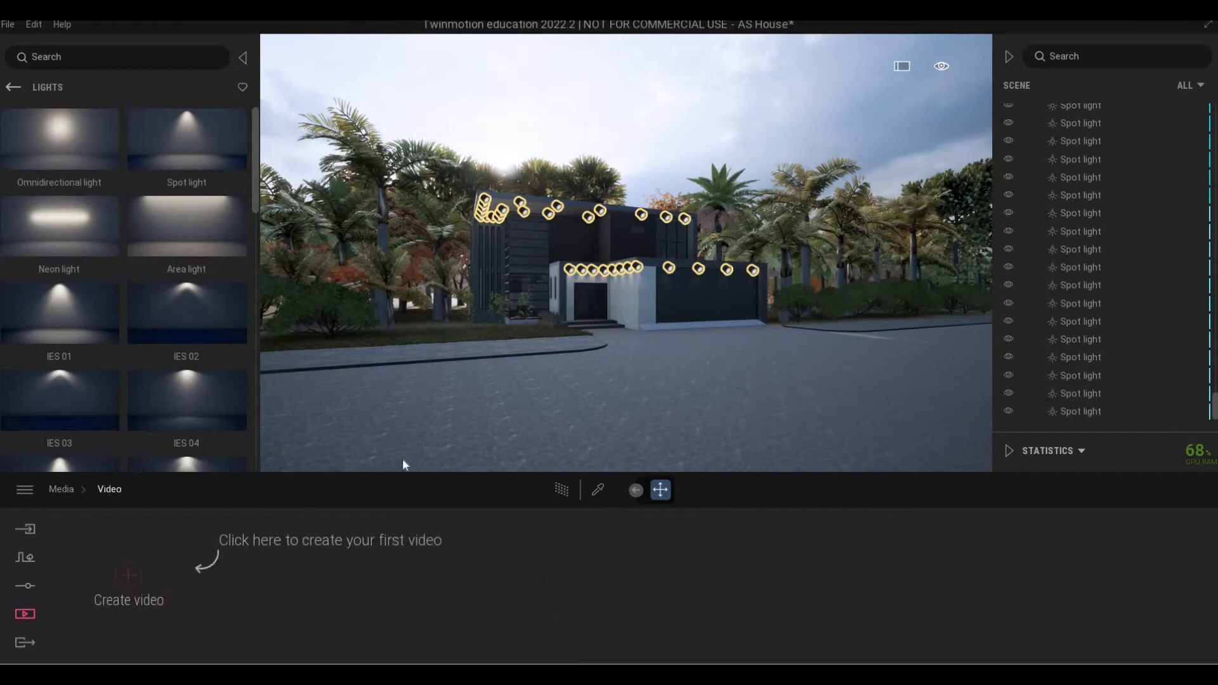
right_click_drag(626, 330, 533, 329)
key("w")
key("w")
key("s")
key("d")
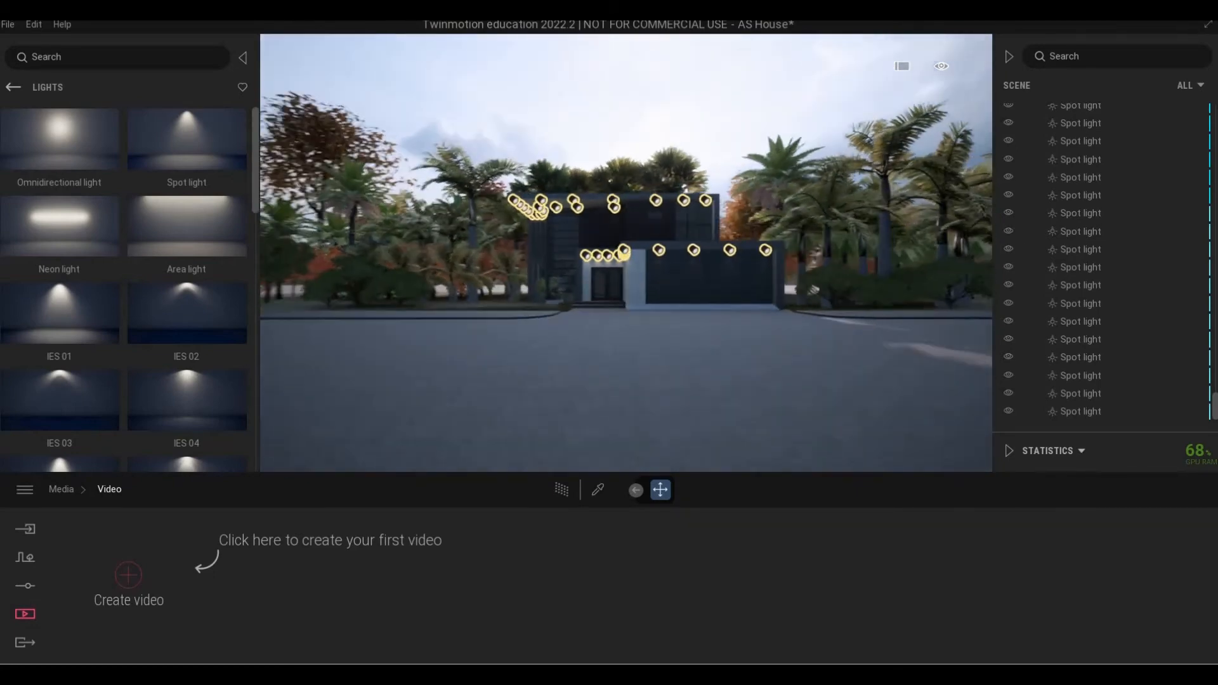
key("s")
key("d")
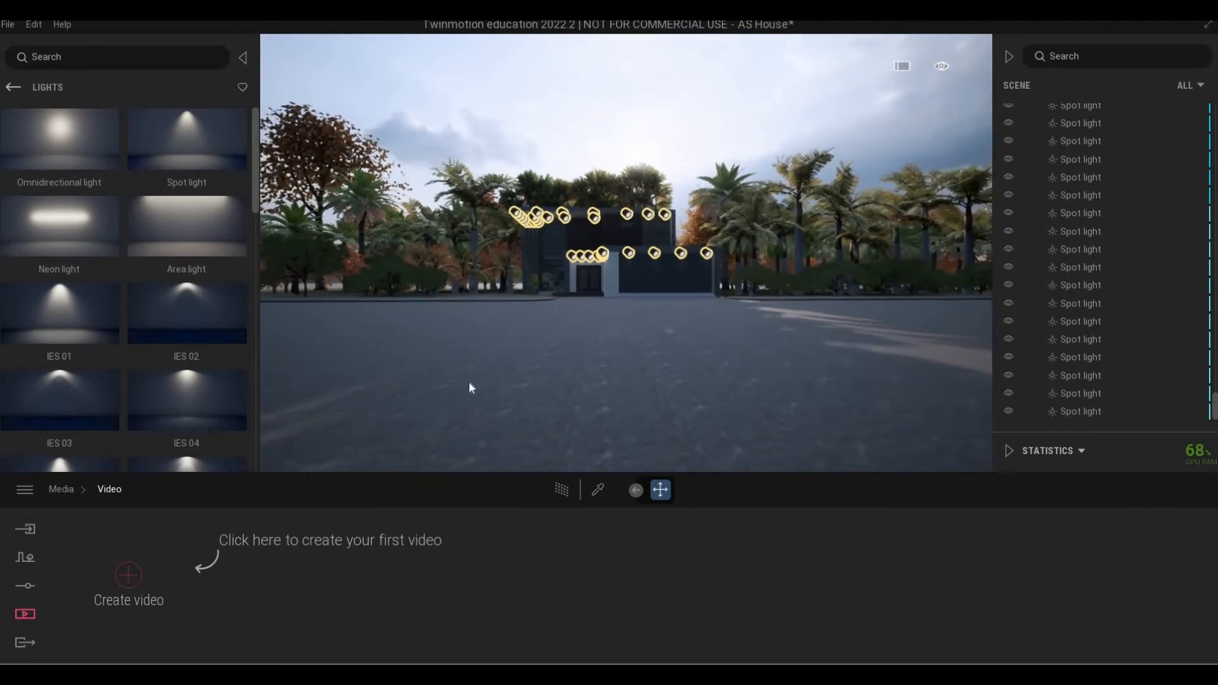
key("w")
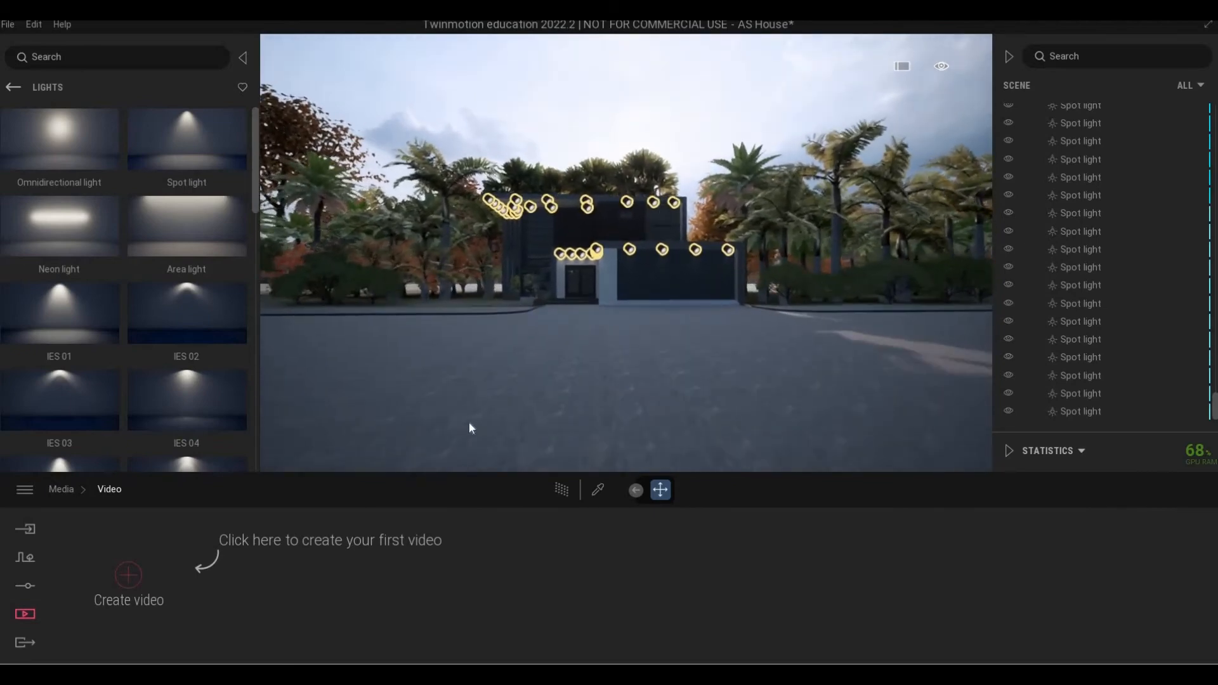
key("w")
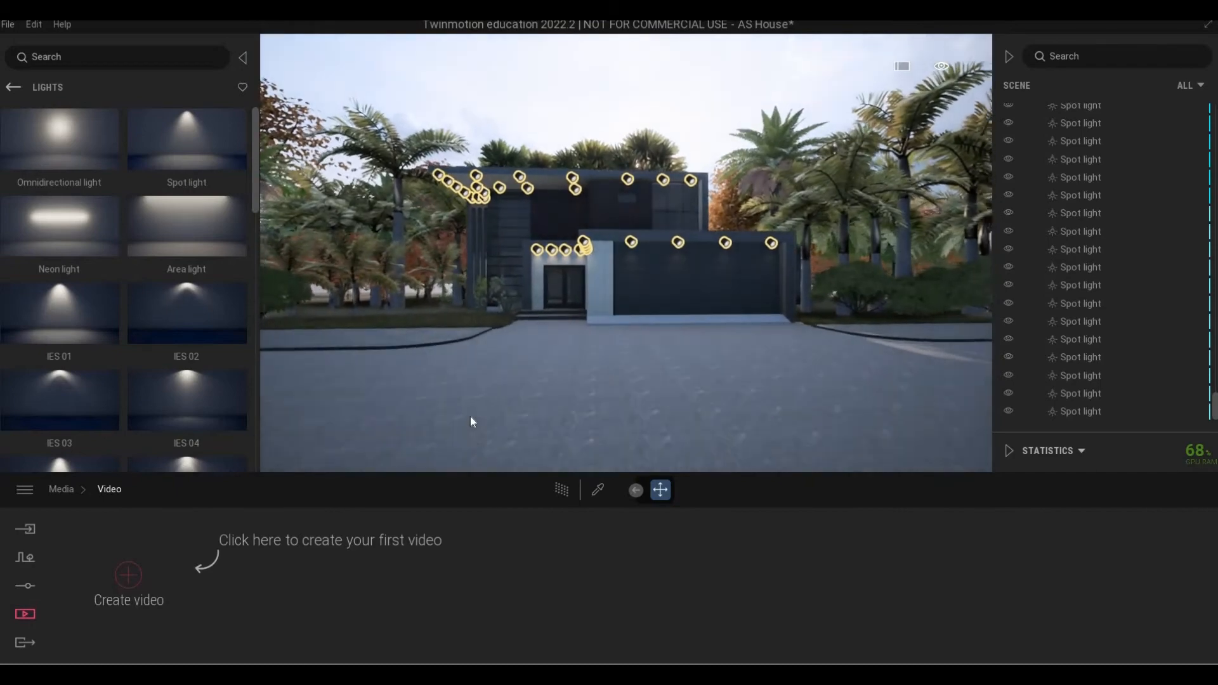
Create Video1 and recentre the camera on the house front for the next keyframe.
left_click(116, 579)
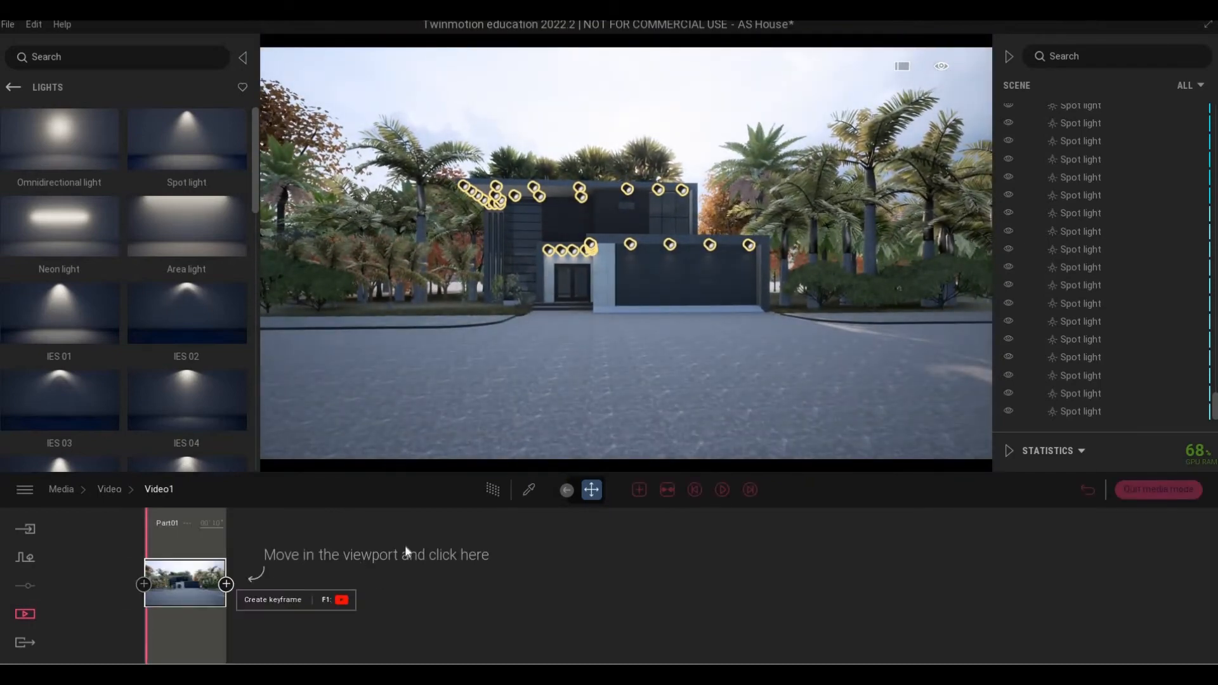
key("w")
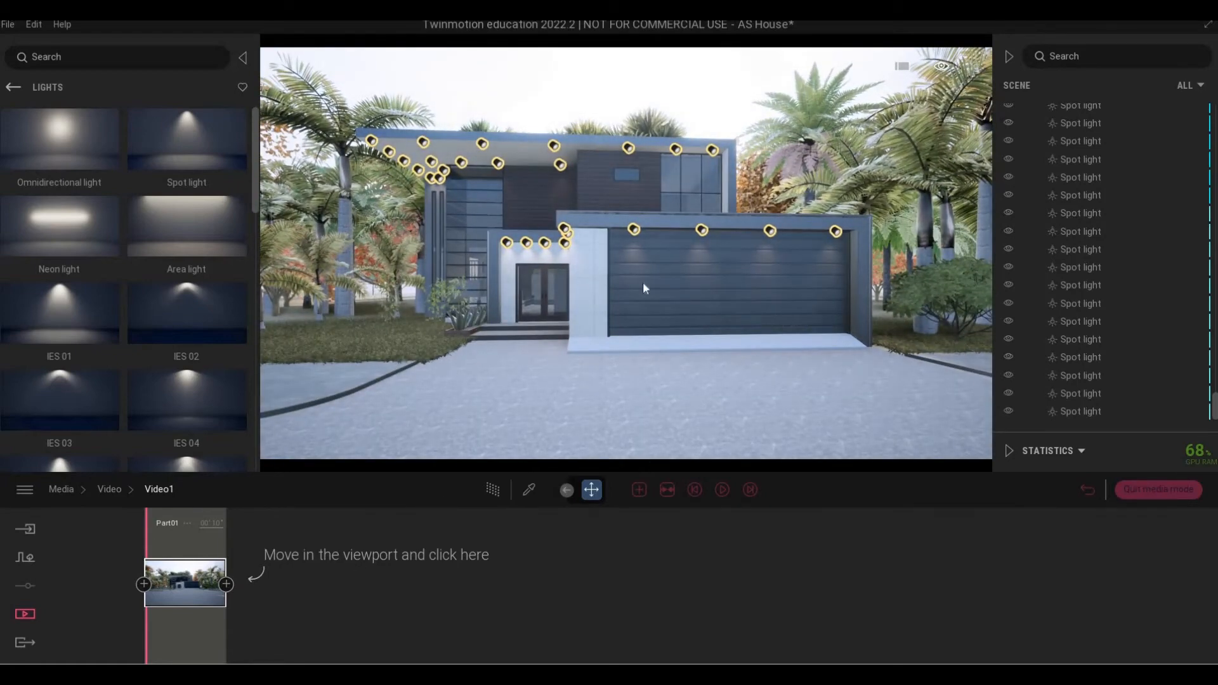
right_click_drag(642, 282, 617, 274)
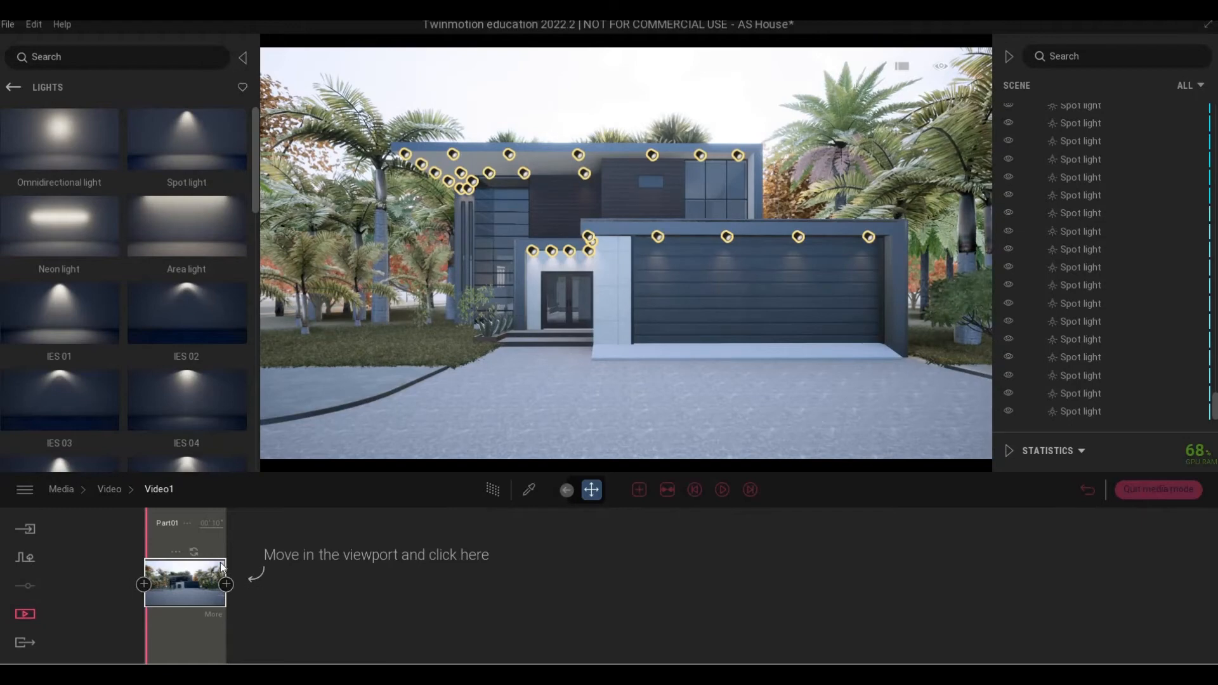
key("s")
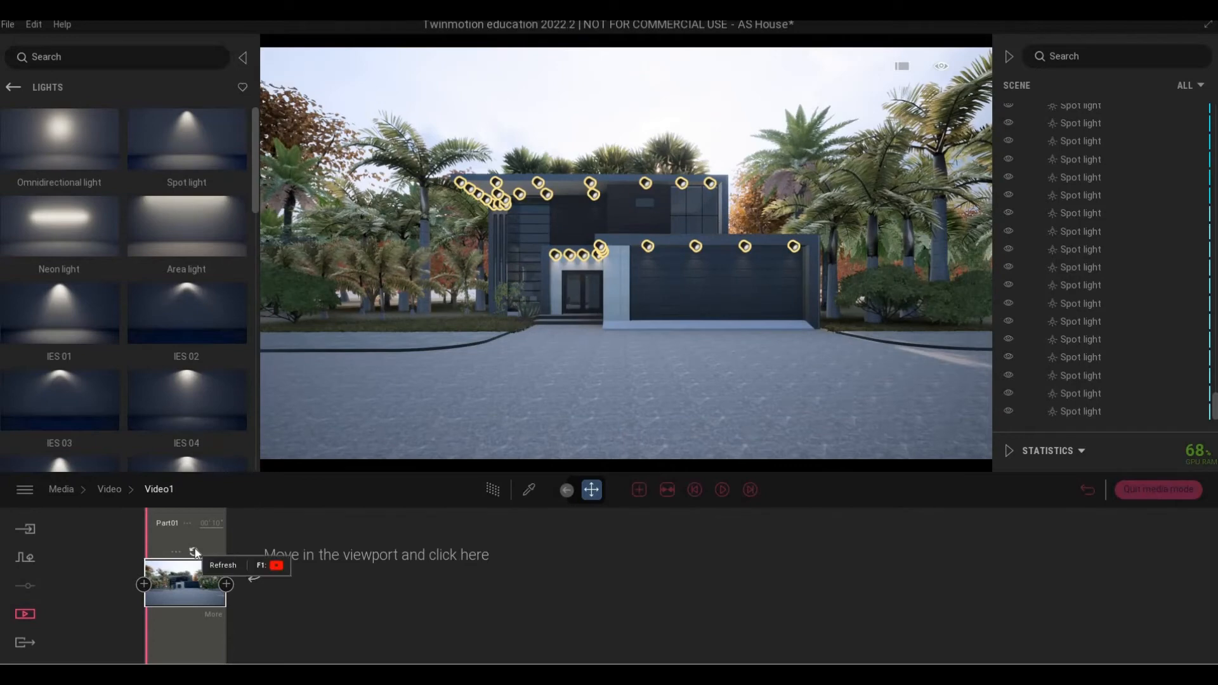
key("s")
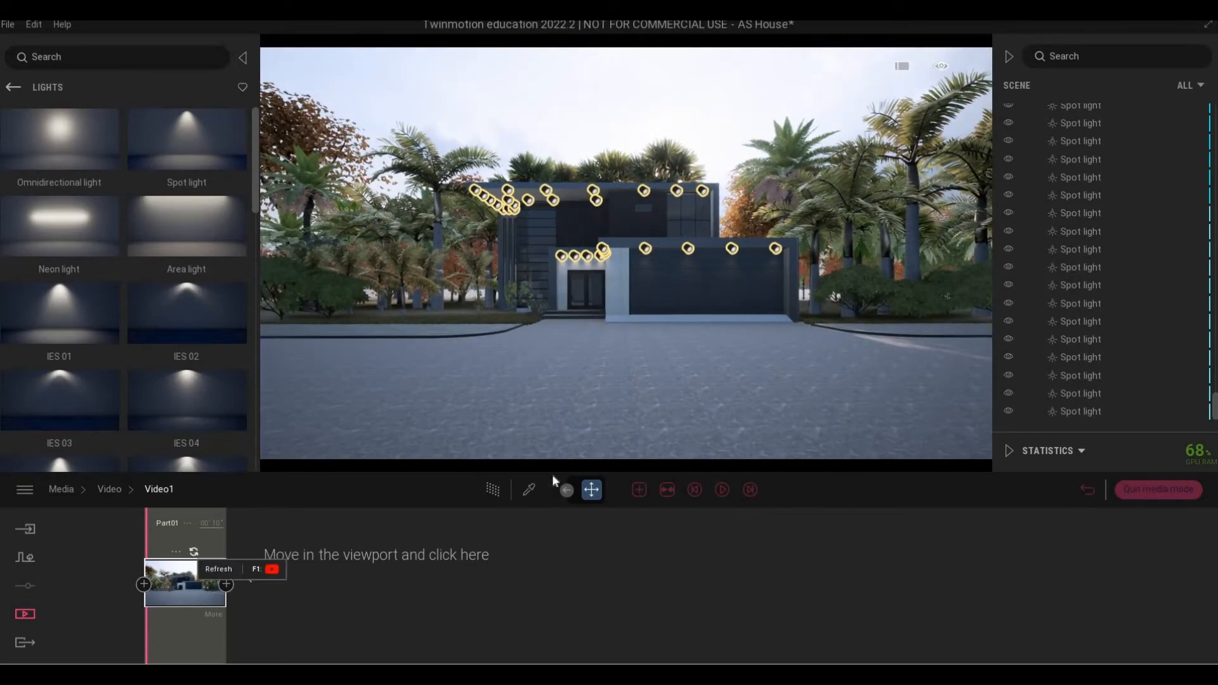
key("w")
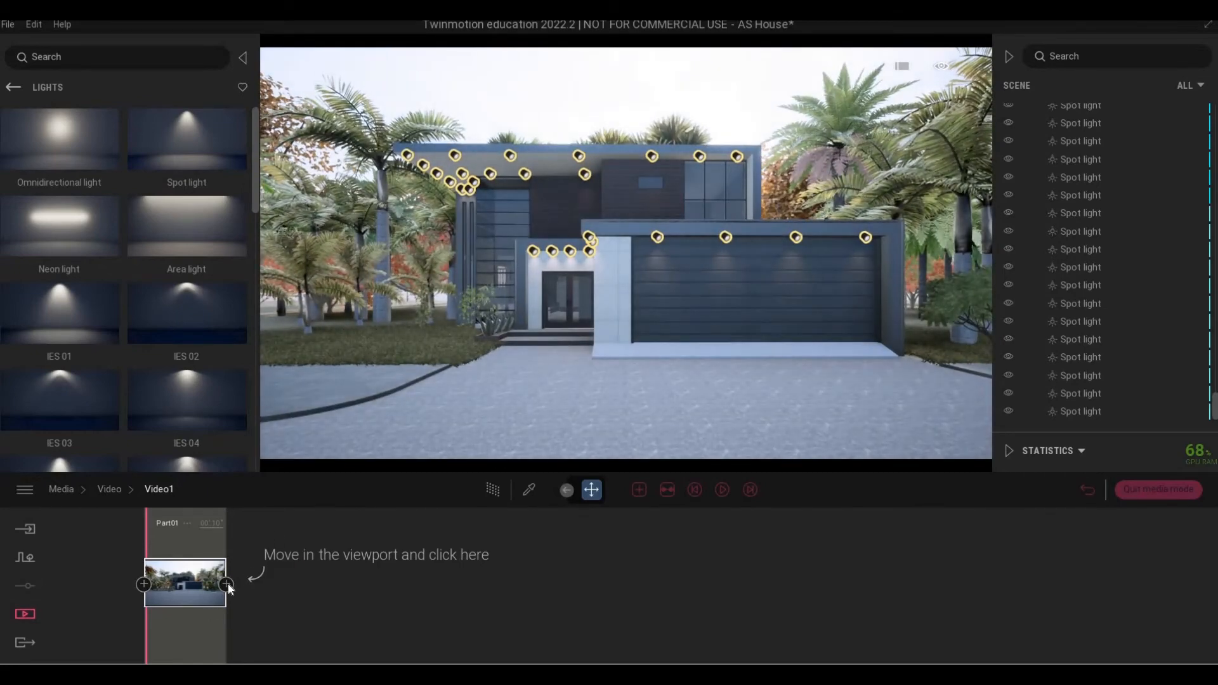
Add a second keyframe to Part01, play the sweep, then move toward the left corner.
left_click(276, 575)
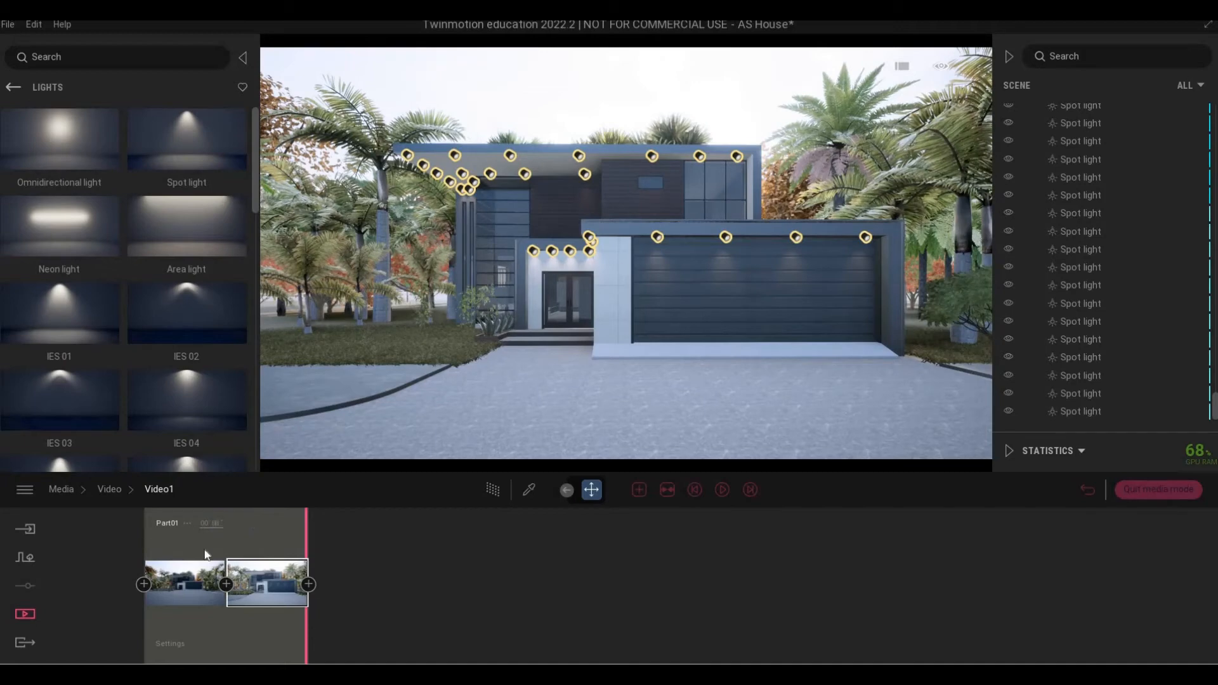
left_click(715, 491)
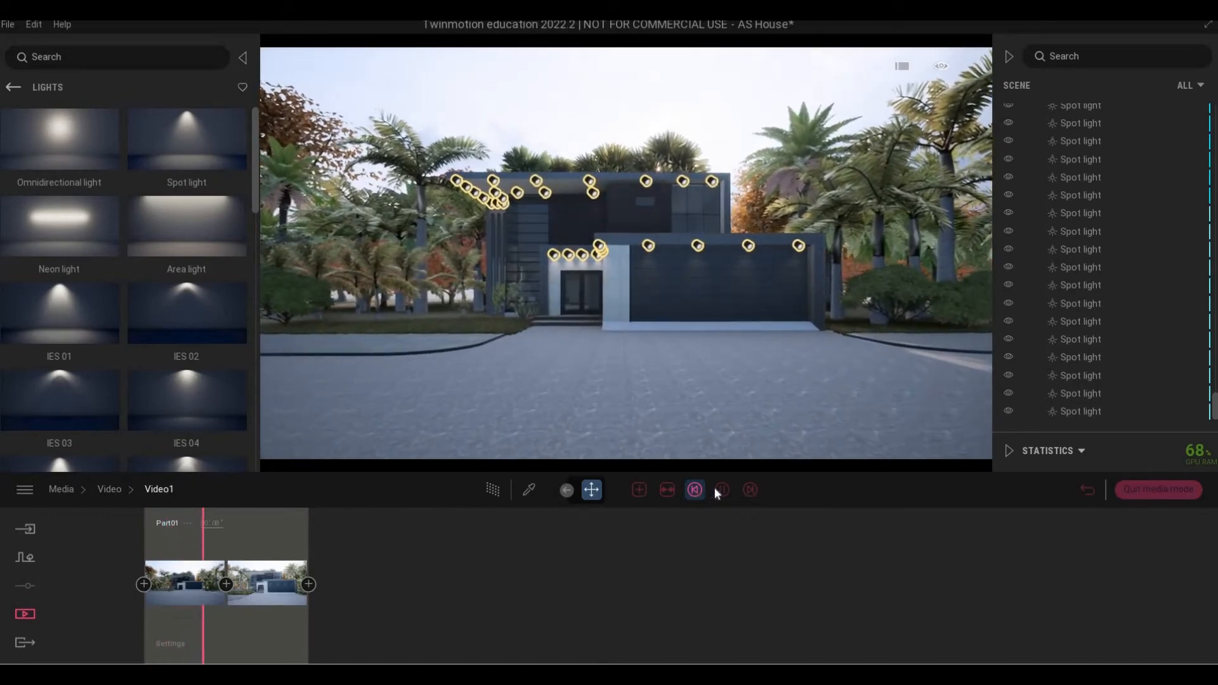
left_click(223, 537)
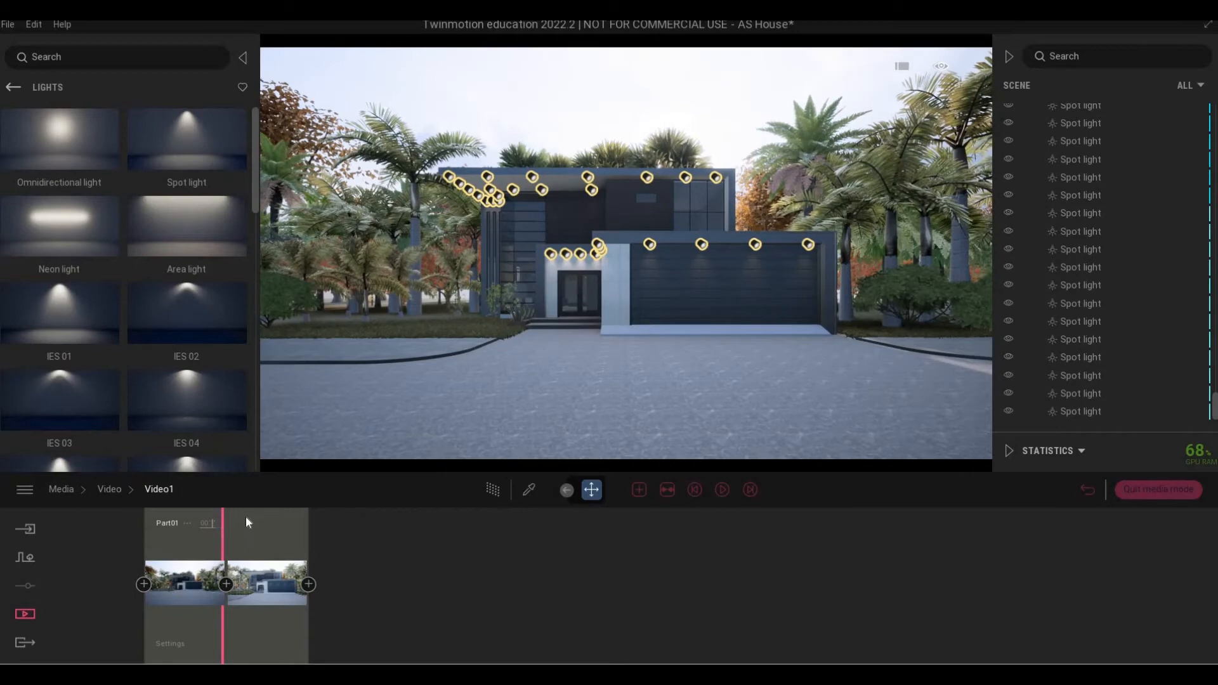
left_click(718, 488)
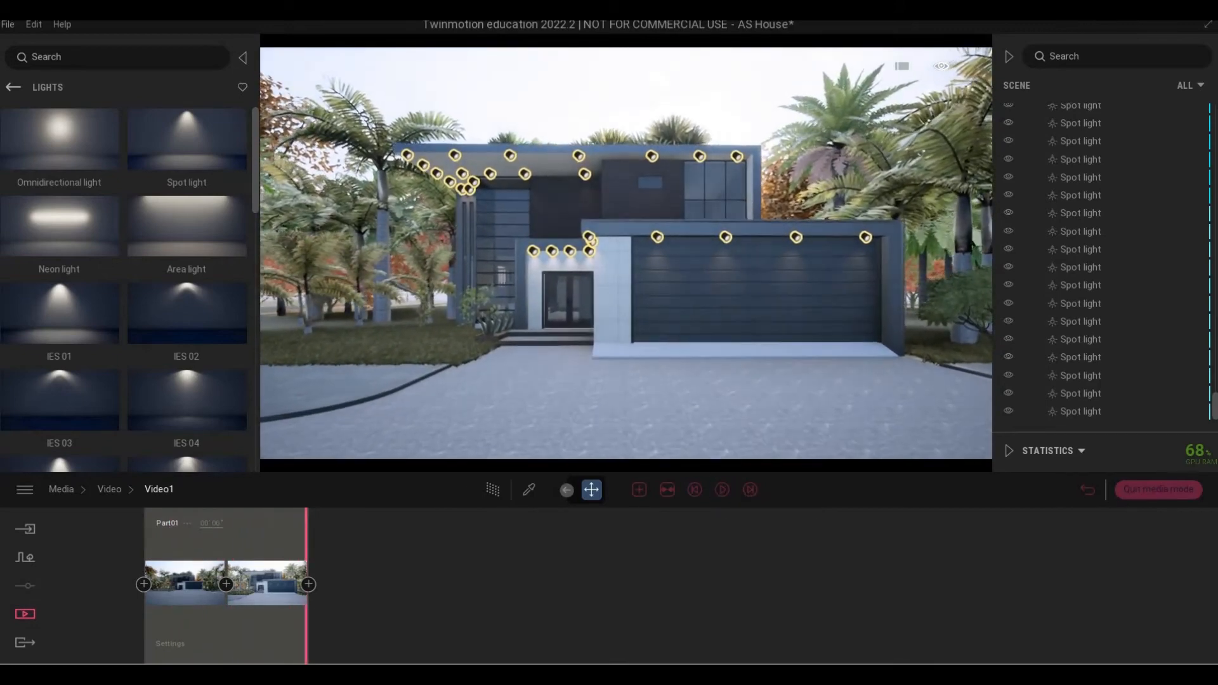
key("a")
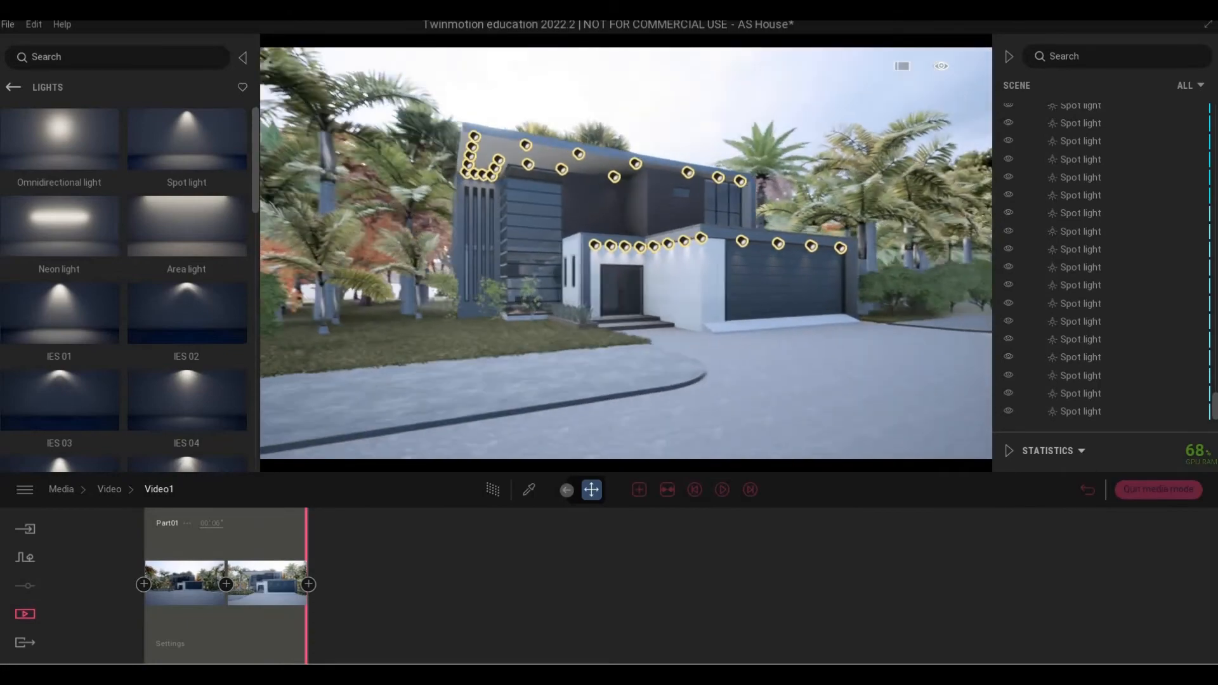
right_click_drag(581, 381, 584, 356)
key("s")
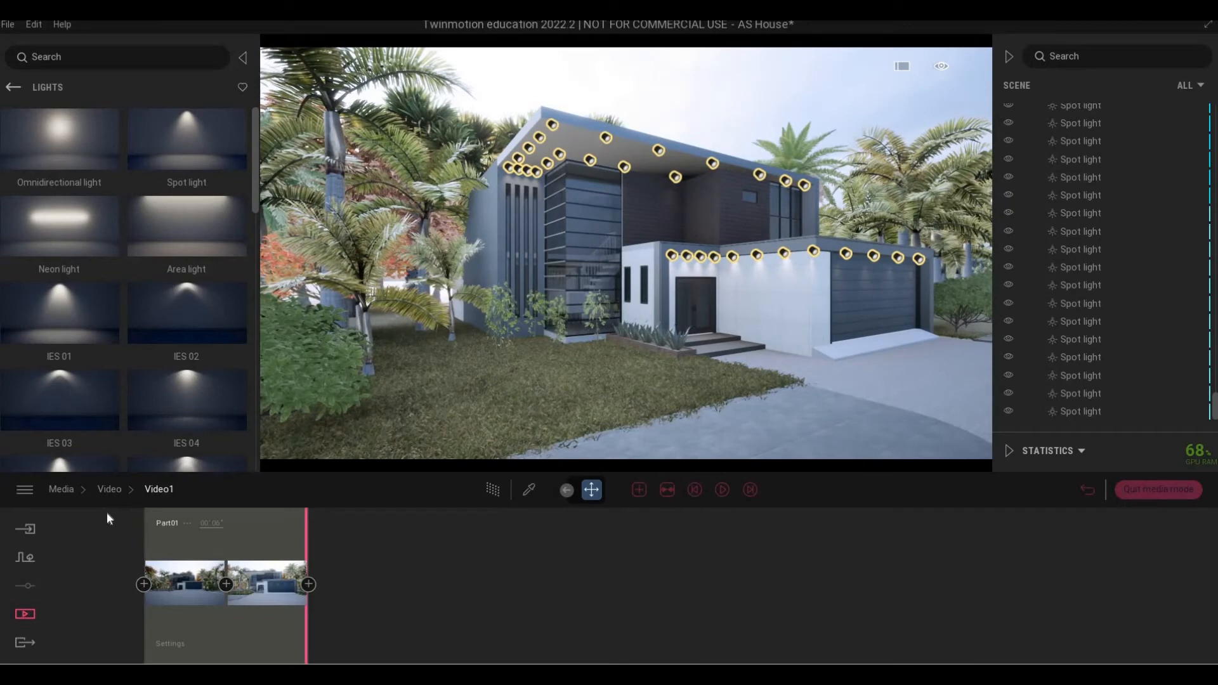
Add Part02 with shots of the house side and the garage, then preview it.
left_click(639, 489)
key("d")
right_click_drag(674, 391, 673, 390)
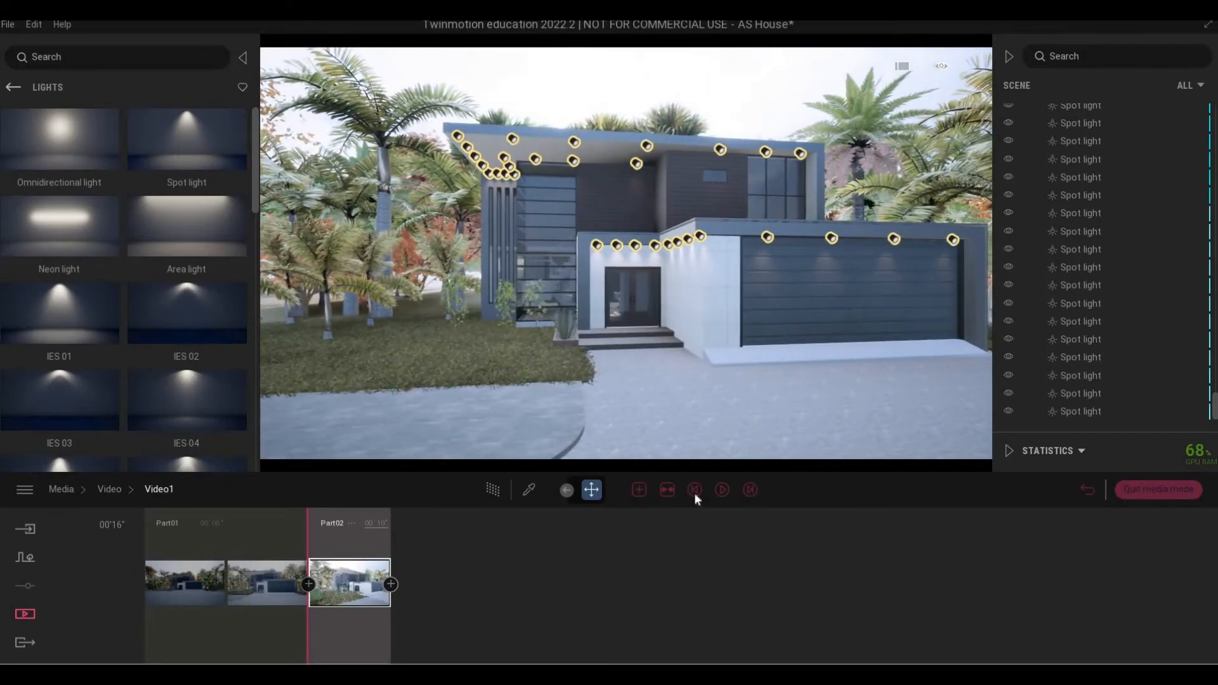
left_click(390, 584)
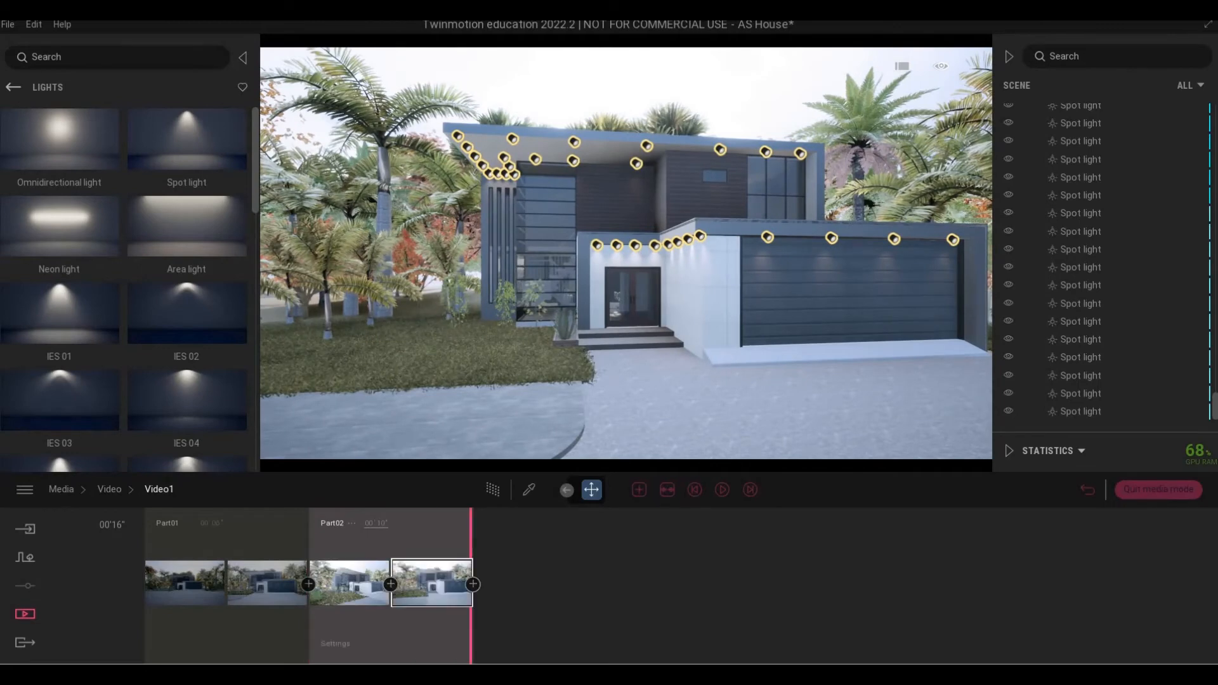
right_click_drag(723, 360, 722, 361)
key("d")
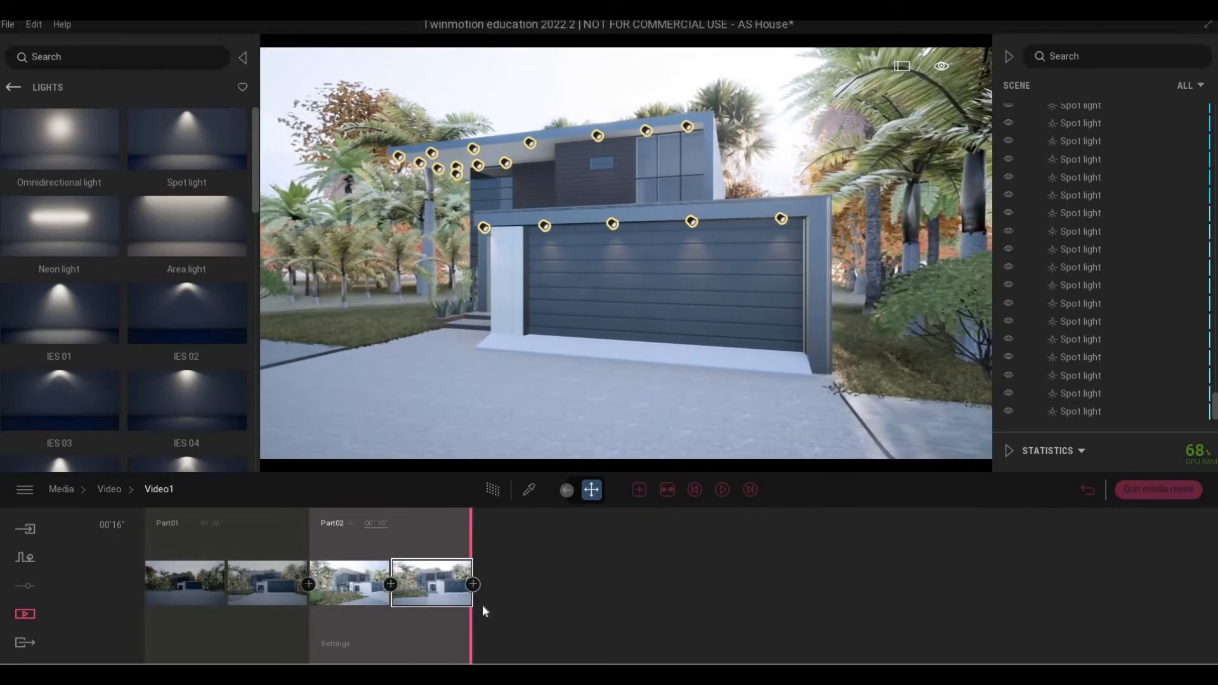
left_click(474, 584)
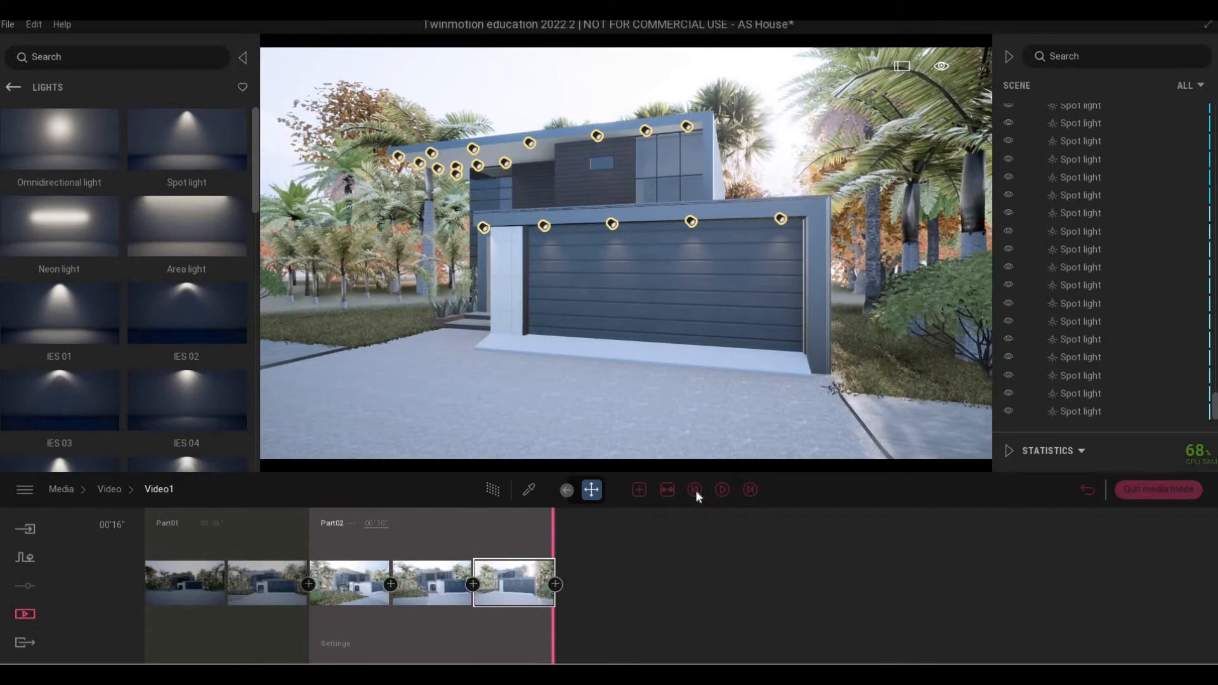
left_click(722, 490)
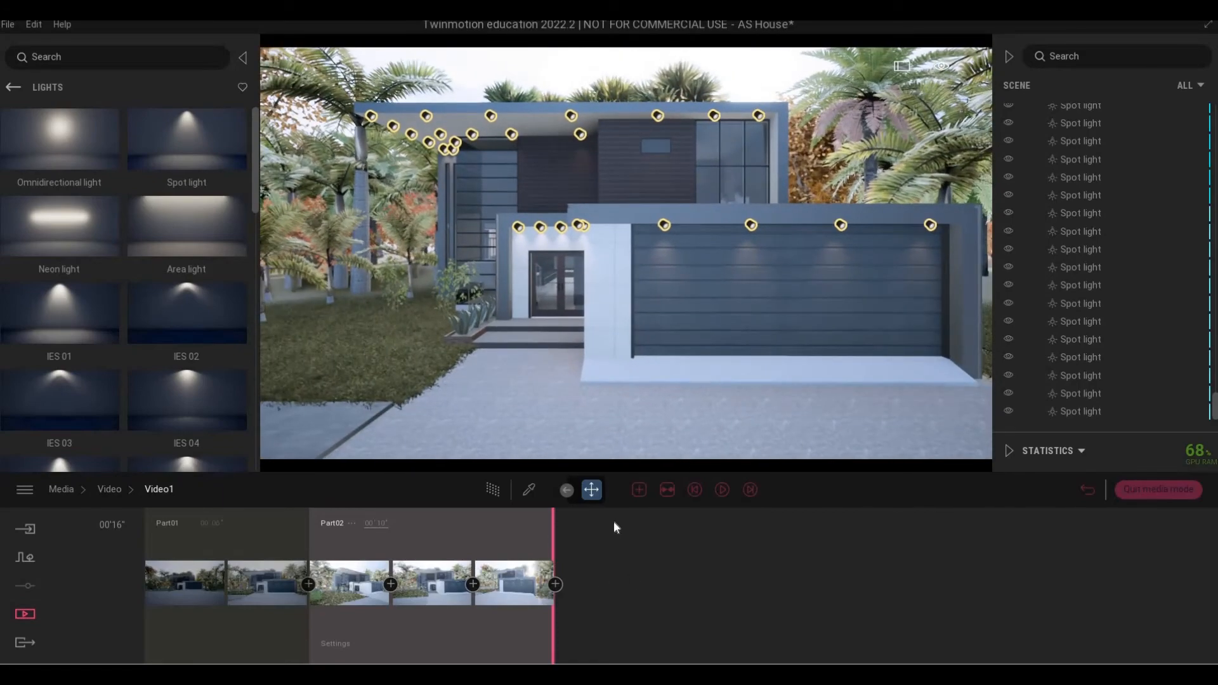
Add Part03 with two aerial roof shots, preview it, and set its length to 8 seconds.
left_click(639, 489)
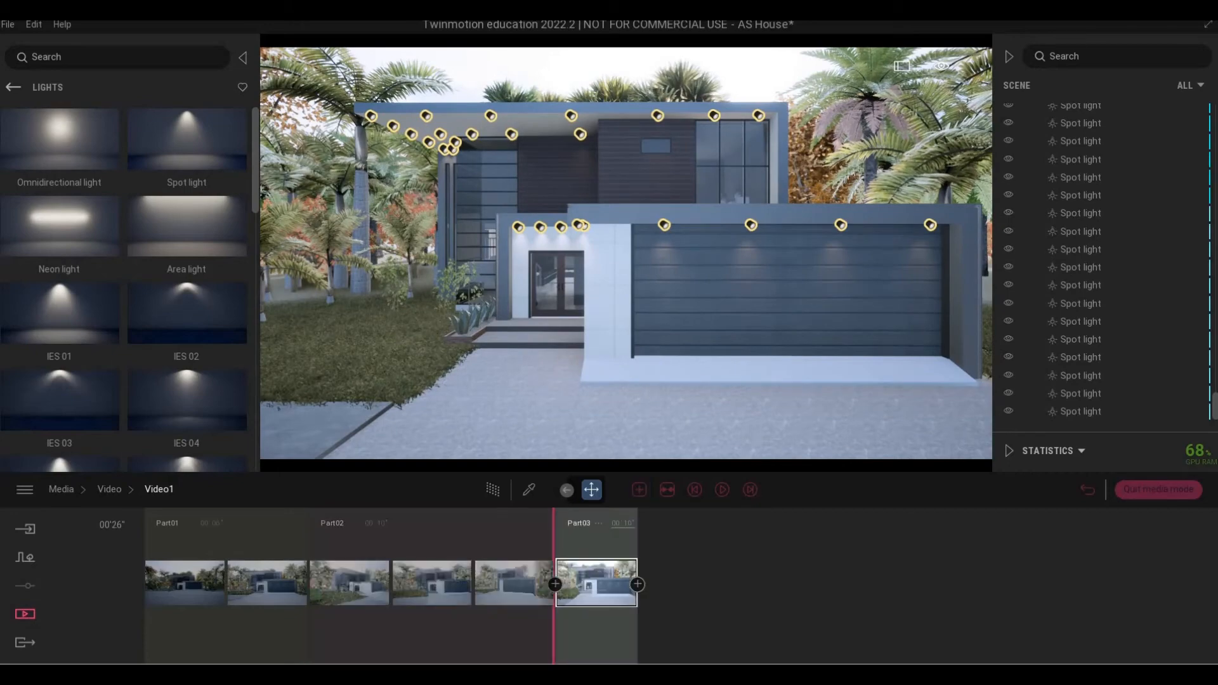
middle_click_drag(641, 393, 641, 445, "shift")
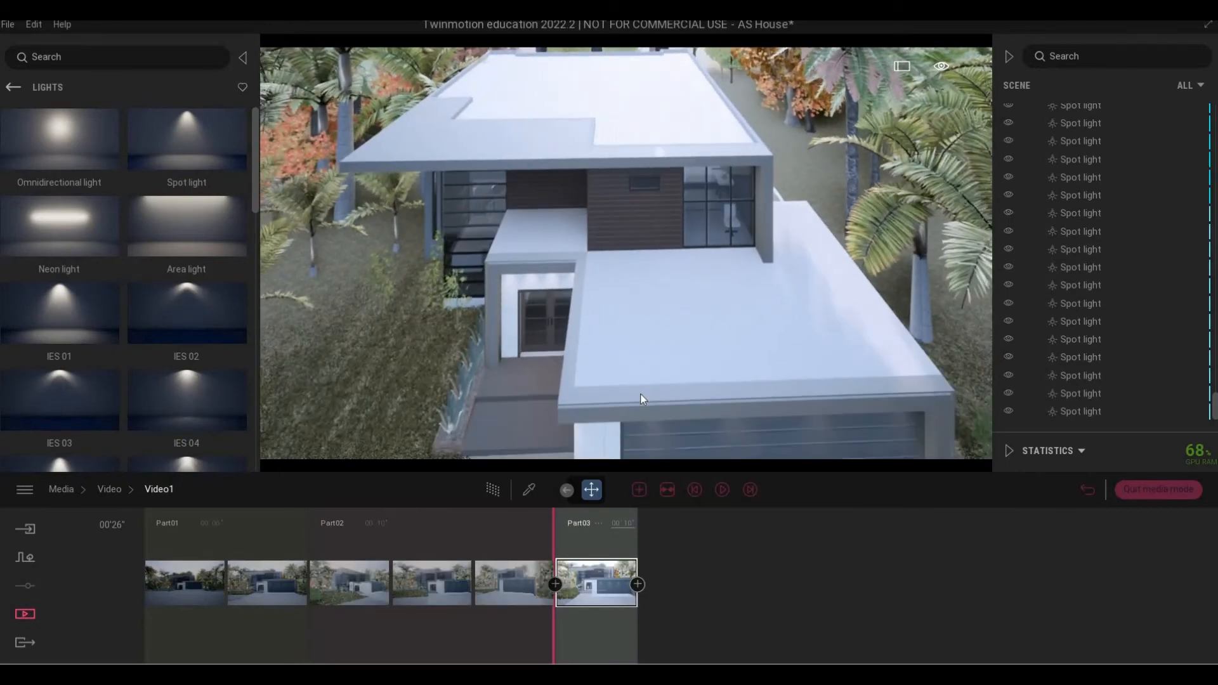
left_click(637, 583)
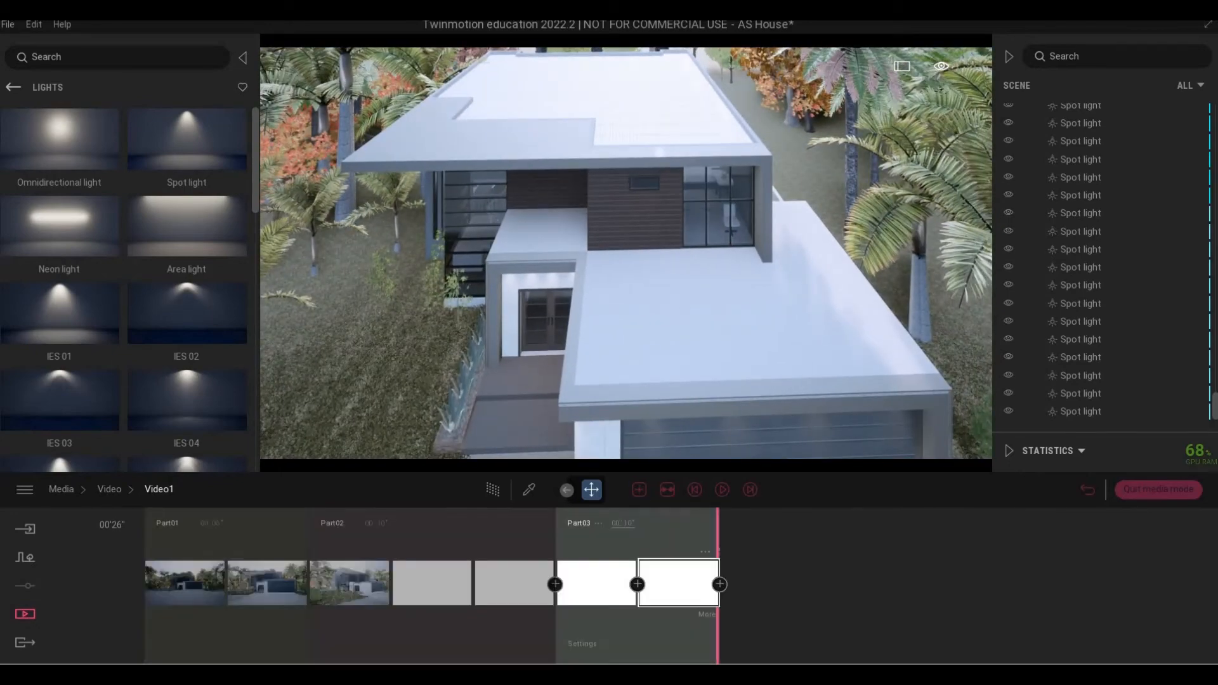
middle_click_drag(641, 304, 638, 372, "shift")
scroll(628, 349, "down", 6)
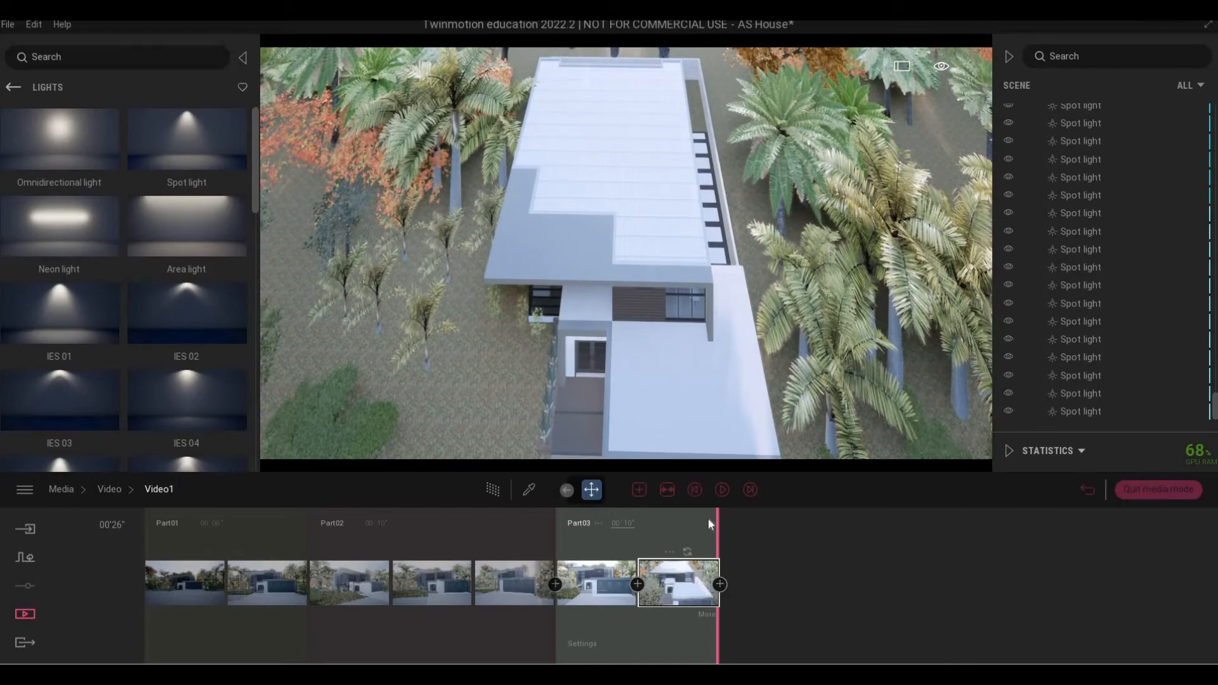
left_click(720, 584)
left_click(722, 489)
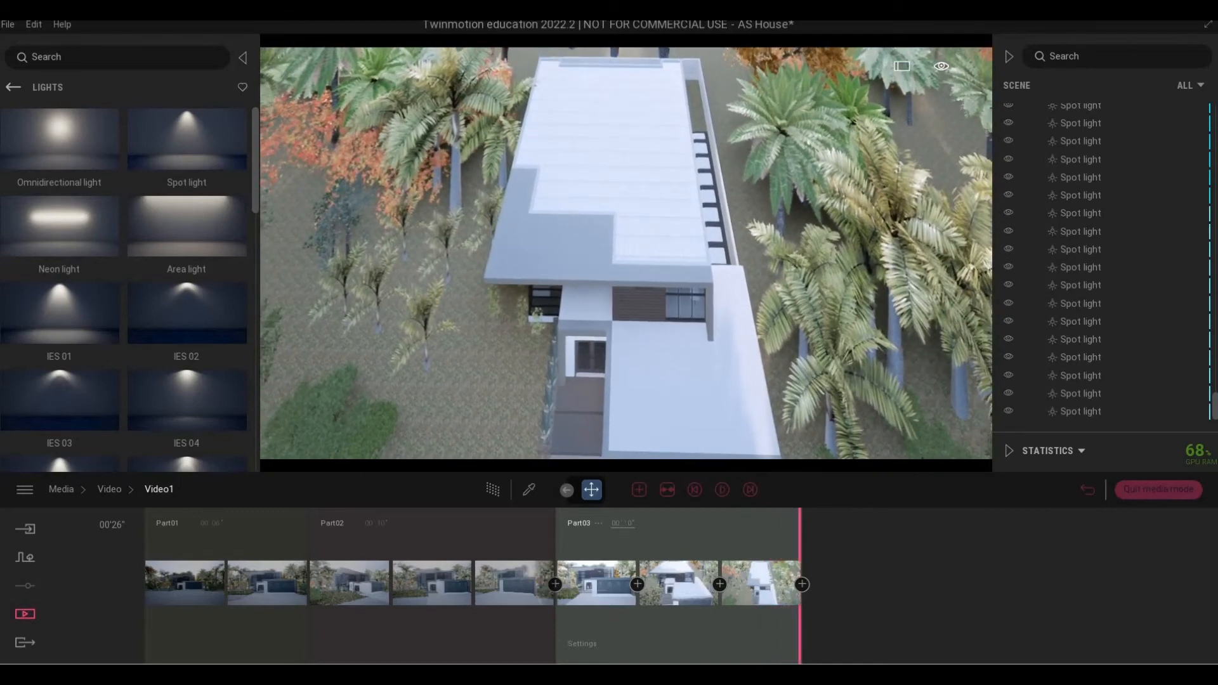
type("8")
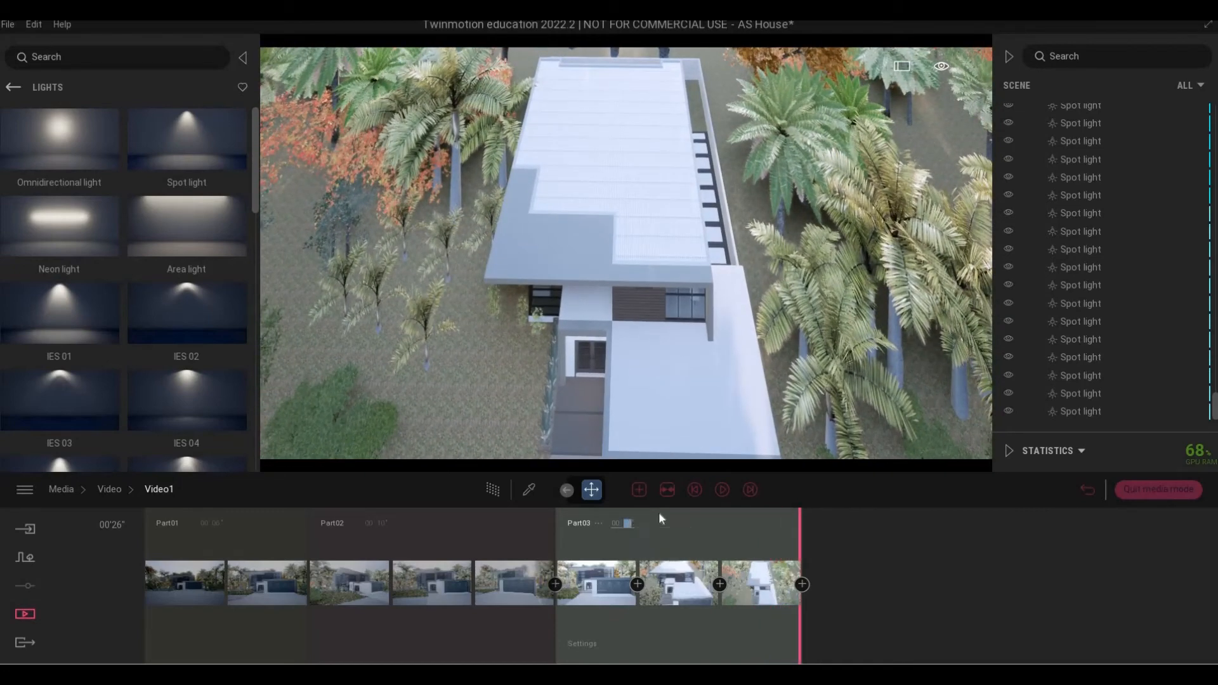
key("Return")
Set Part02's length to 8 seconds, then jump to the video's end and lower the camera.
left_click(383, 529)
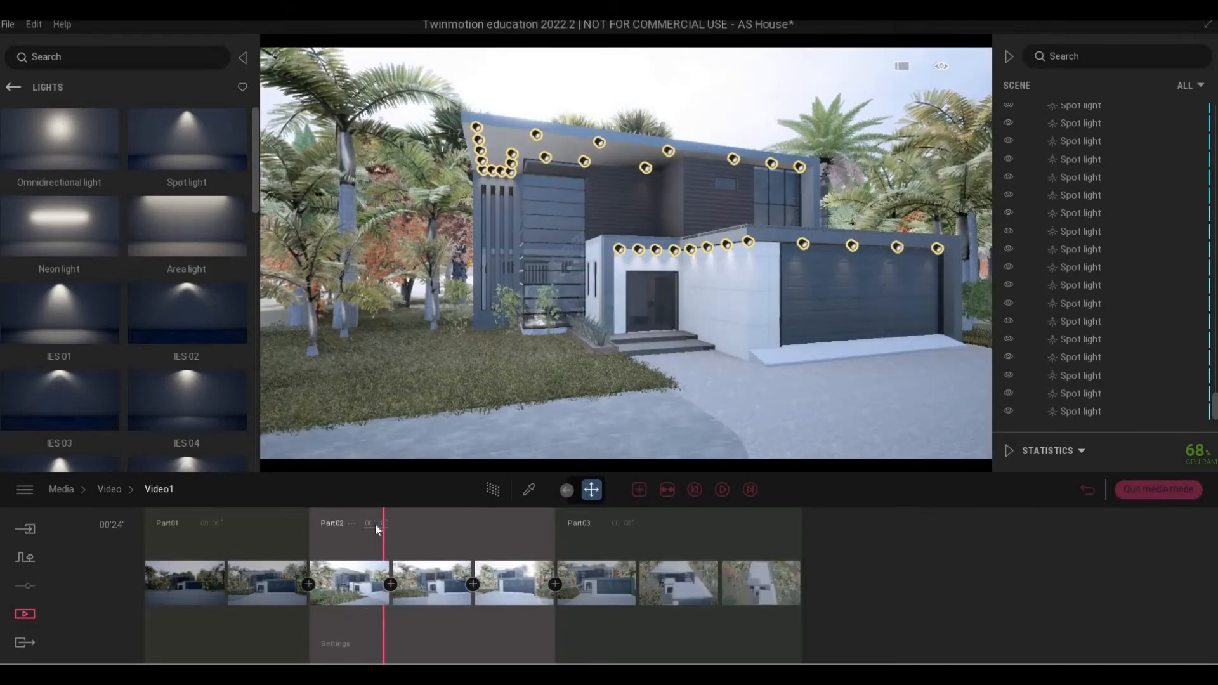
left_click(403, 522)
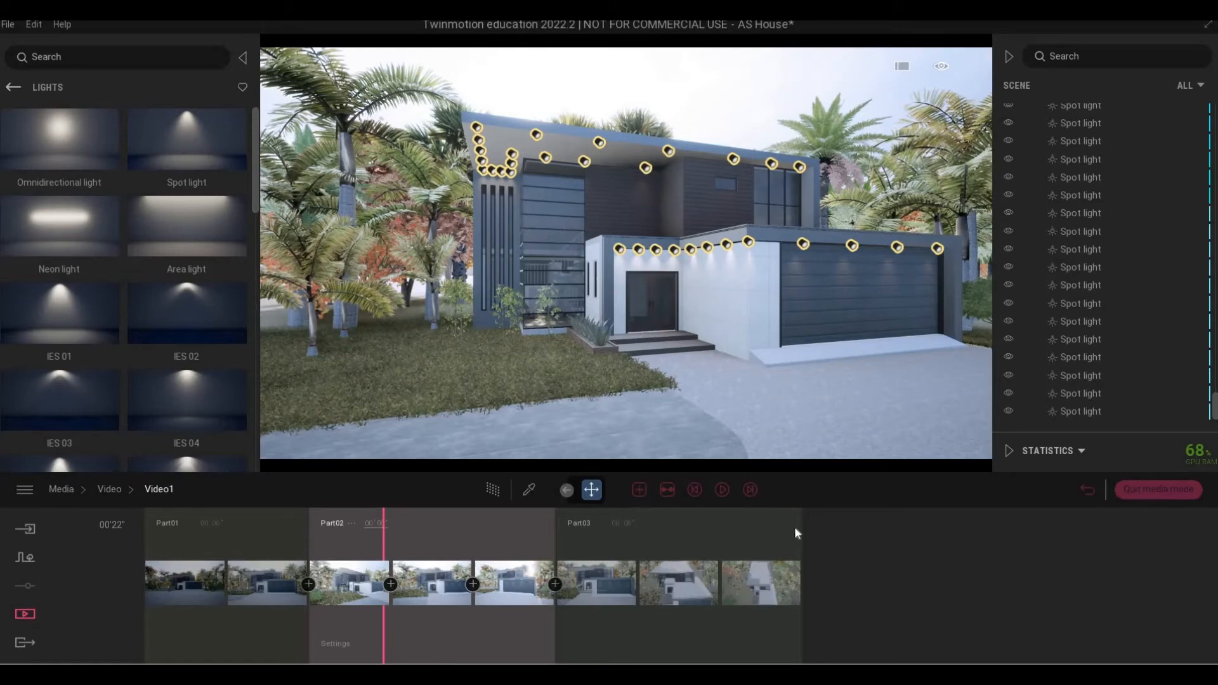
left_click(750, 490)
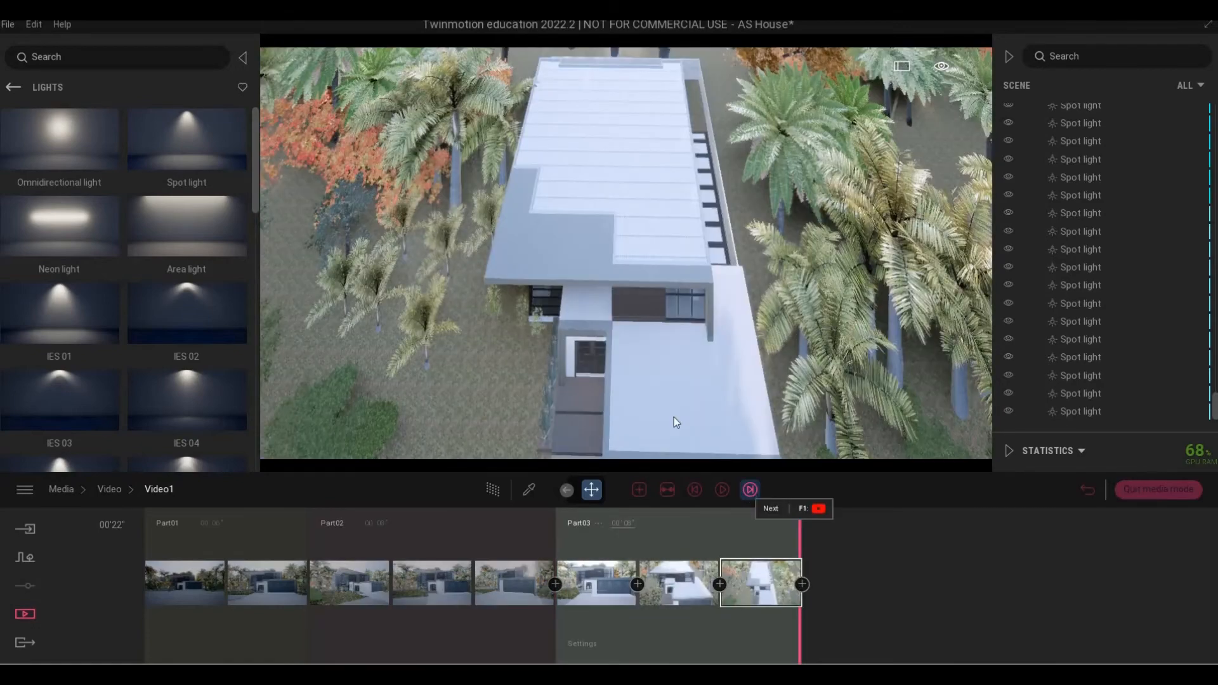
right_click_drag(662, 368, 681, 230)
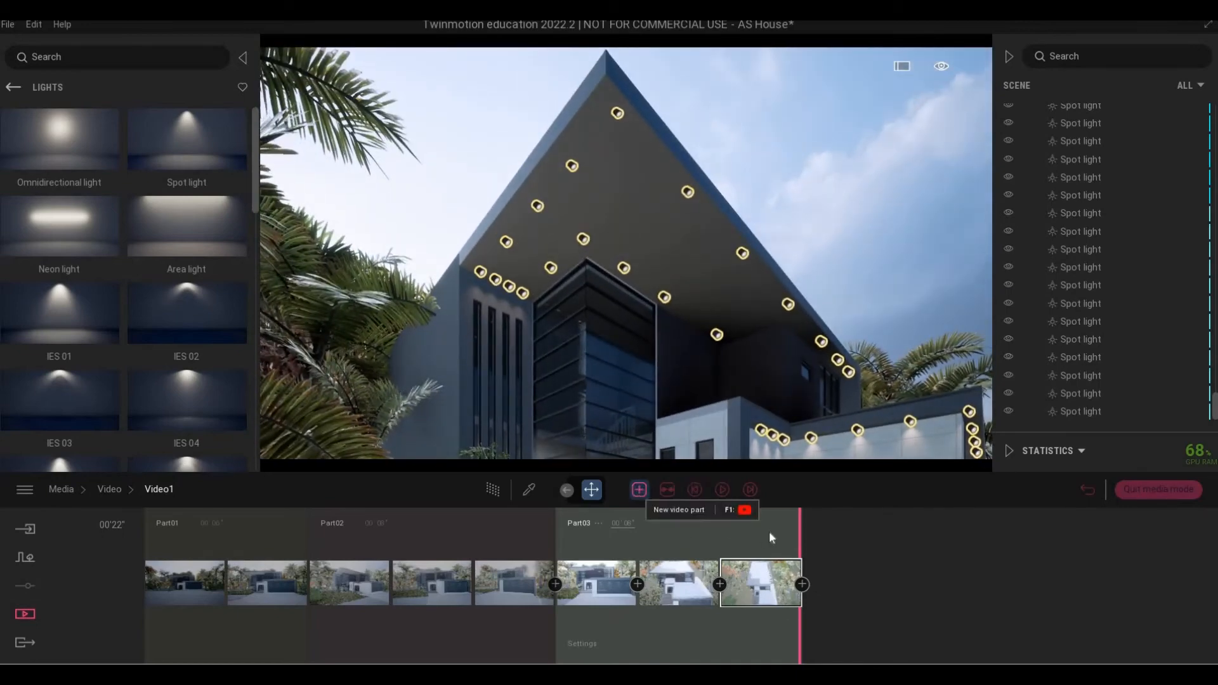
Add Part04 of the gable and Part05 of the terrace, each 4 seconds long.
left_click(639, 490)
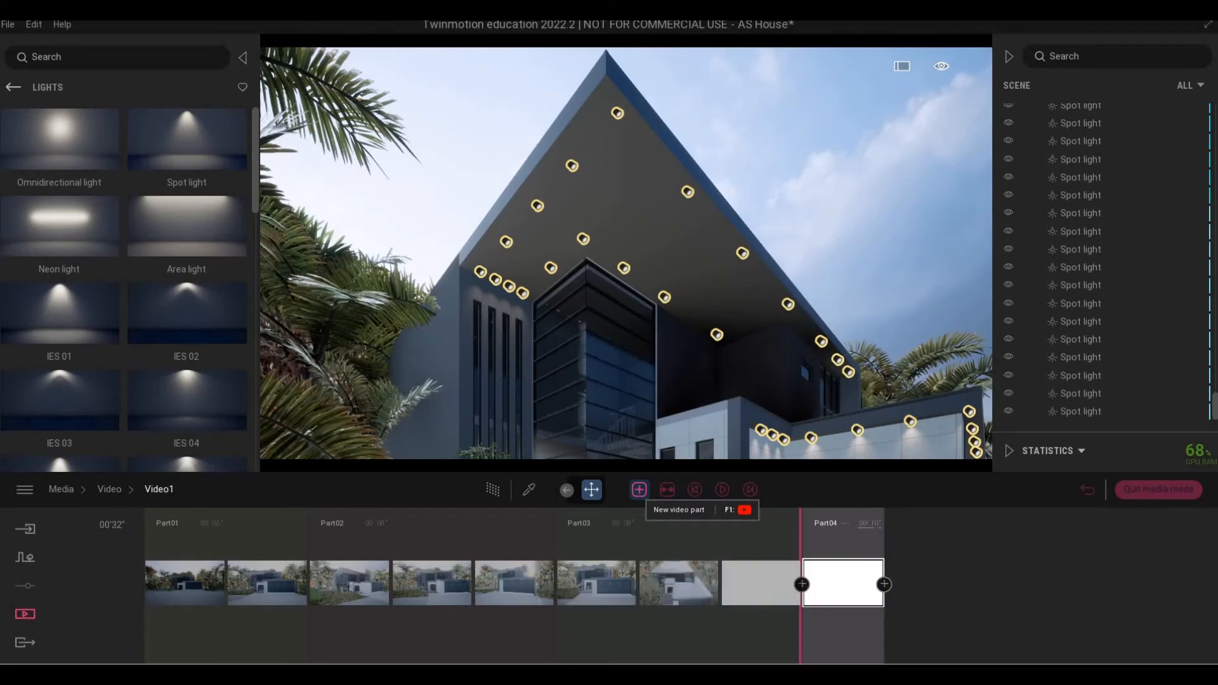
left_click(894, 522)
mouse_move(730, 368)
right_mouse_down()
mouse_move(844, 349)
mouse_move(812, 412)
mouse_move(749, 400)
mouse_move(818, 394)
mouse_move(806, 368)
mouse_move(818, 355)
mouse_move(730, 355)
right_mouse_up()
key("d")
key("a")
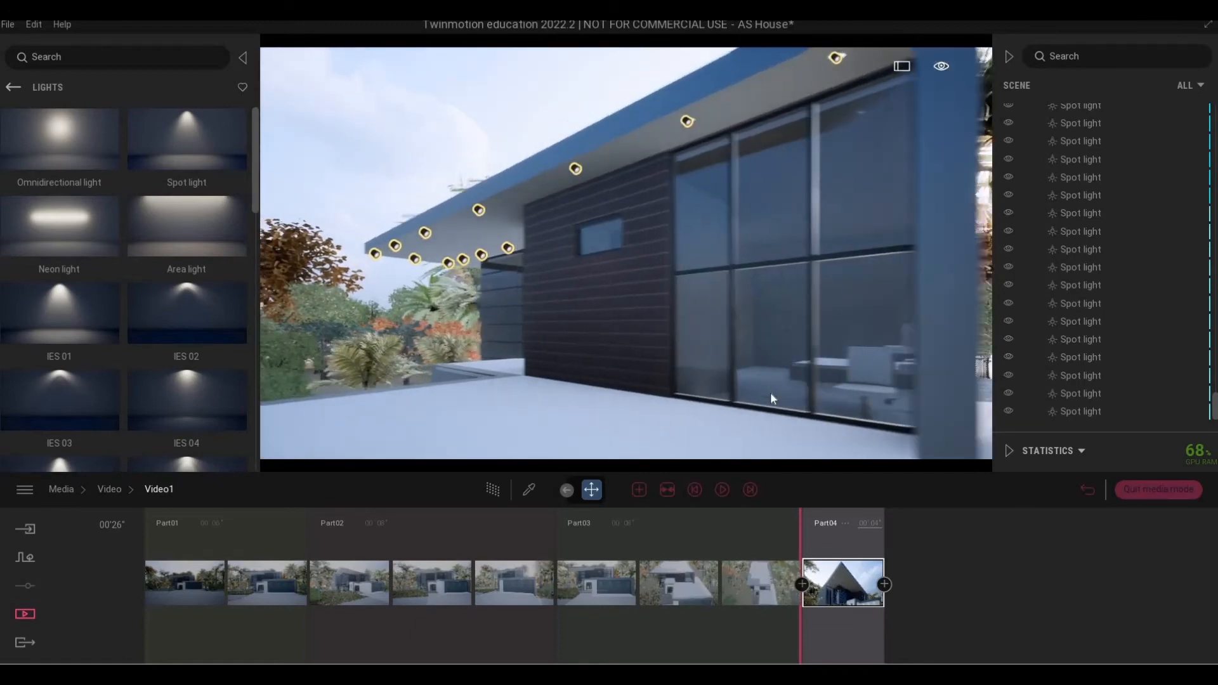
key("s")
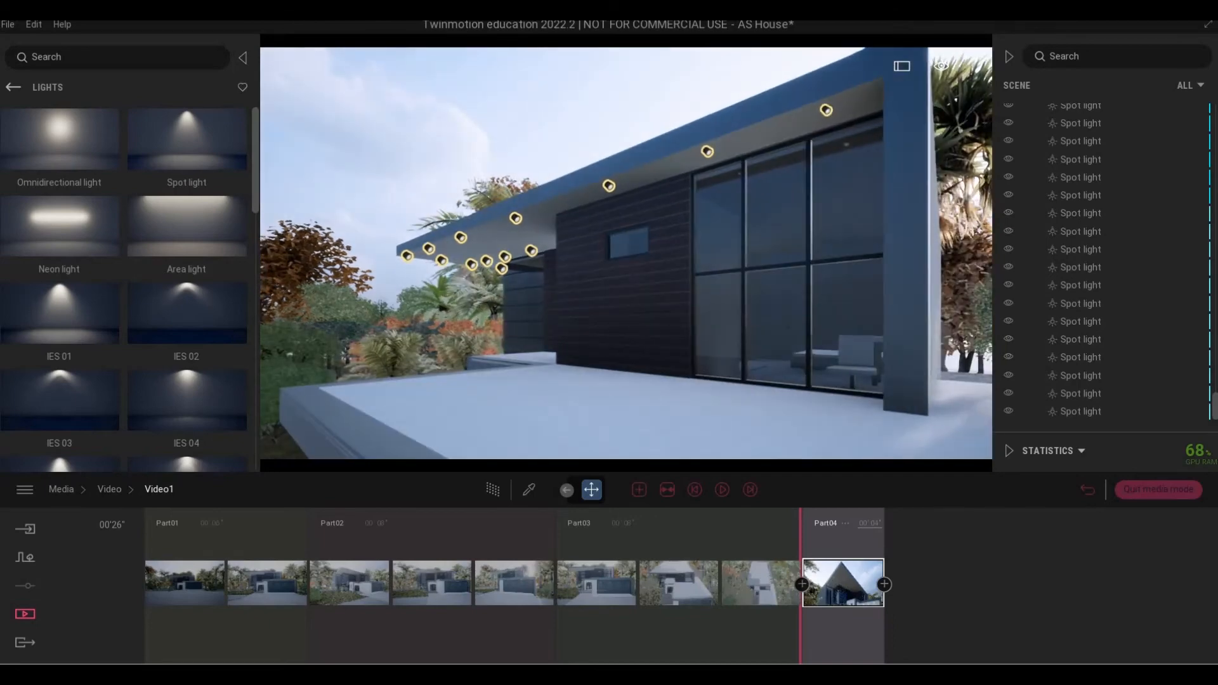
key("s")
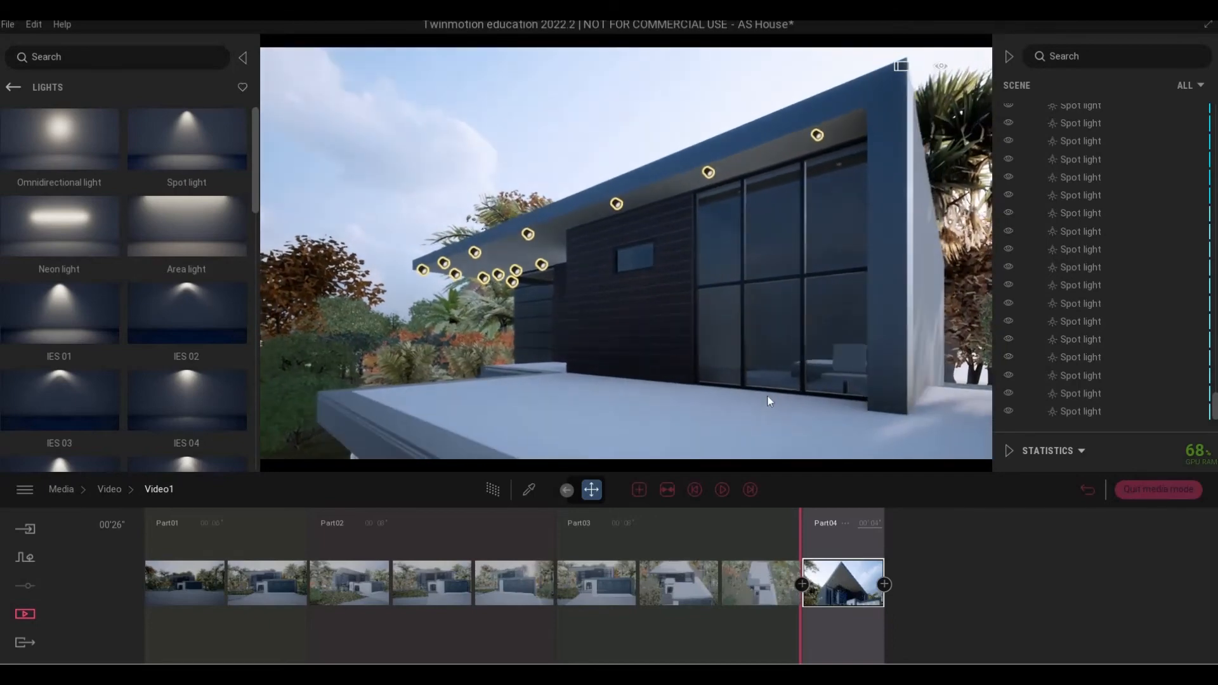
left_click(636, 489)
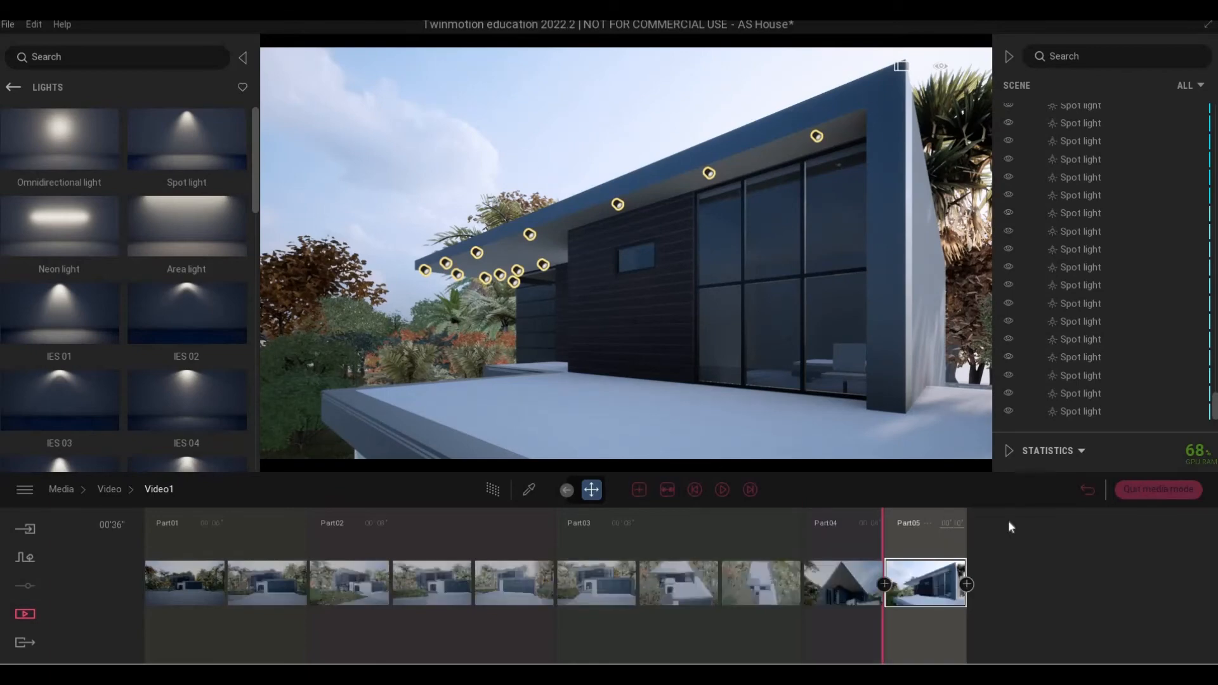
type("4")
key("Return")
Frame the whole garage front and add it as Part06.
key("q")
right_click_drag(825, 305, 882, 297)
key("s")
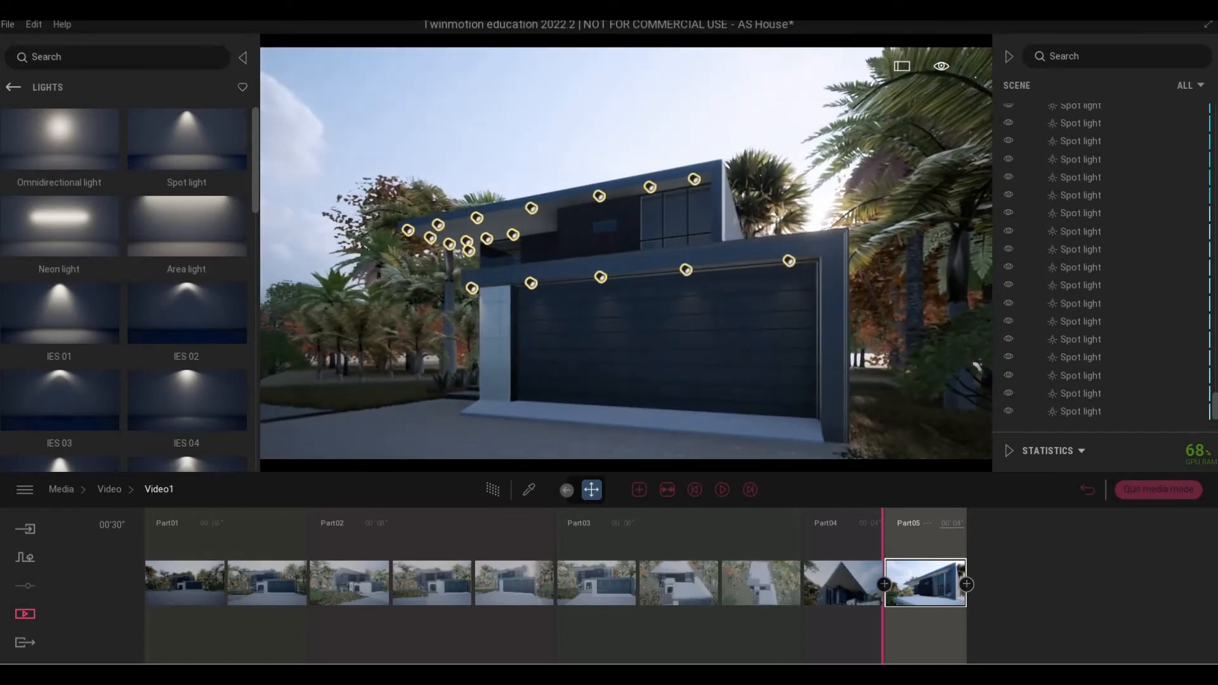
key("w")
key("s")
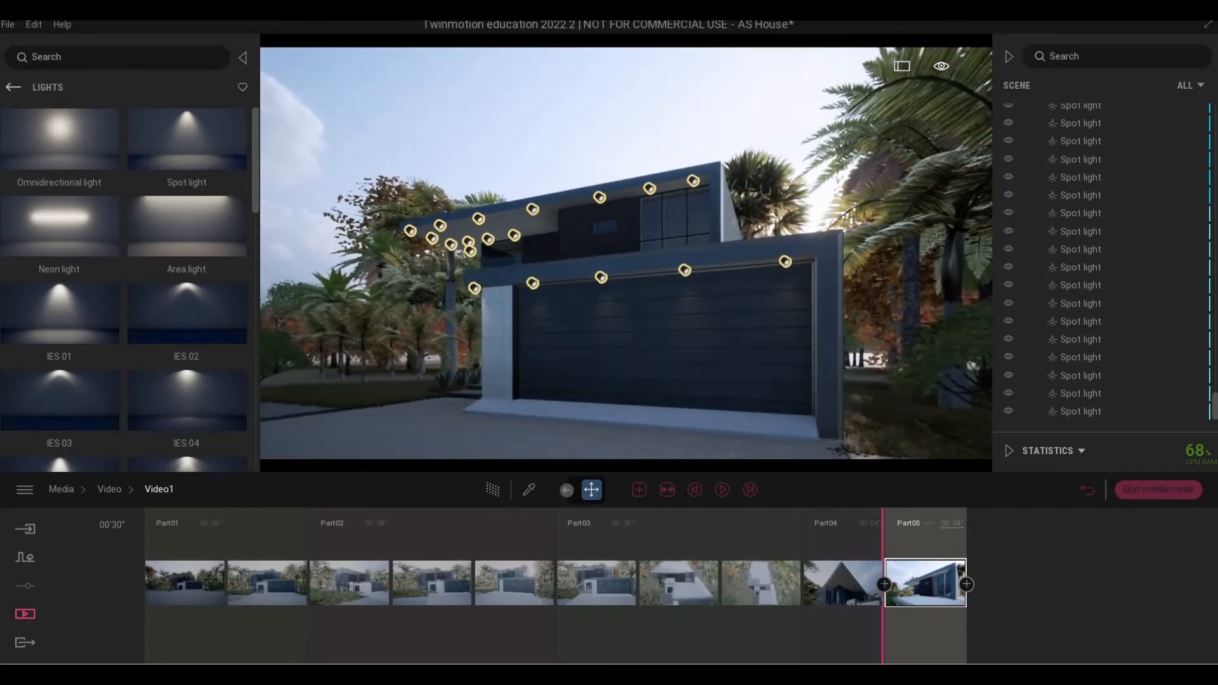
key("w")
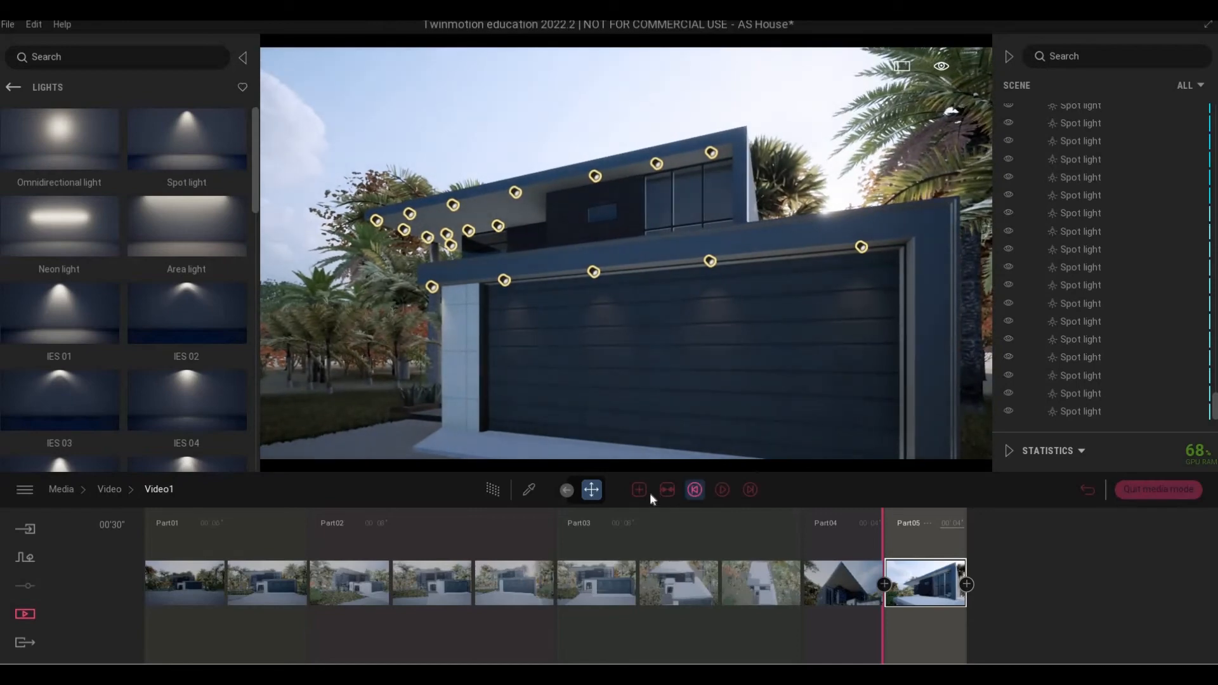
left_click(638, 489)
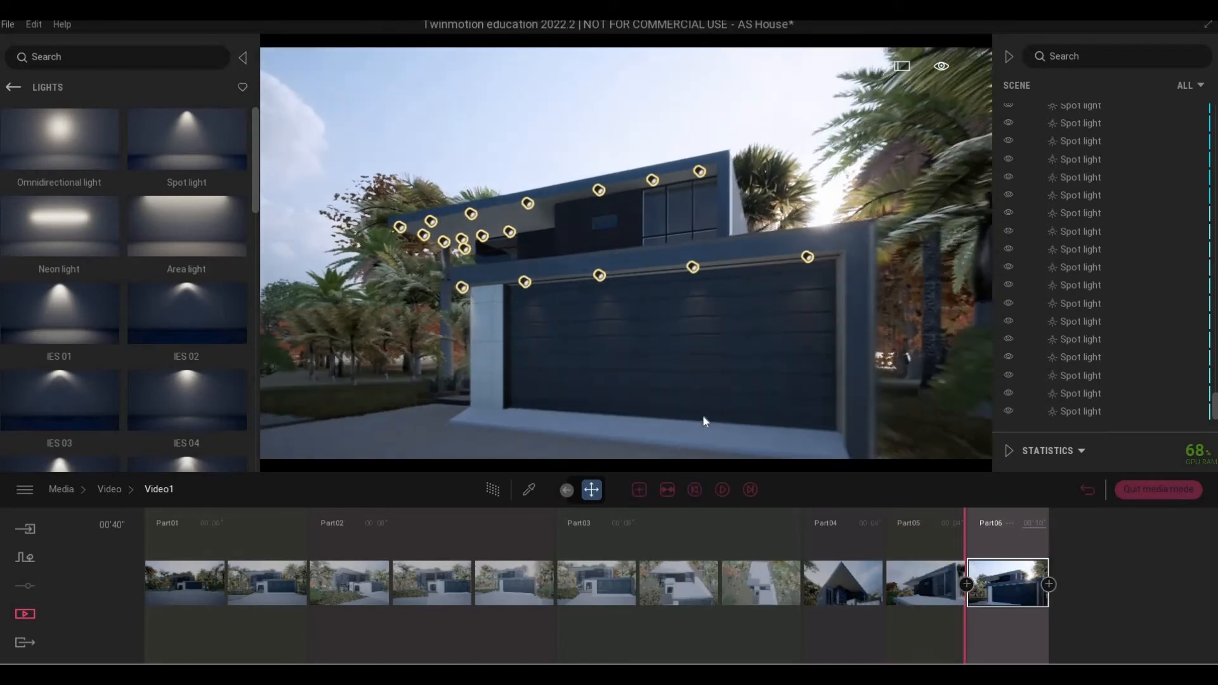
Add a second shot to Part06 and swing to a closer frontal view.
key("s")
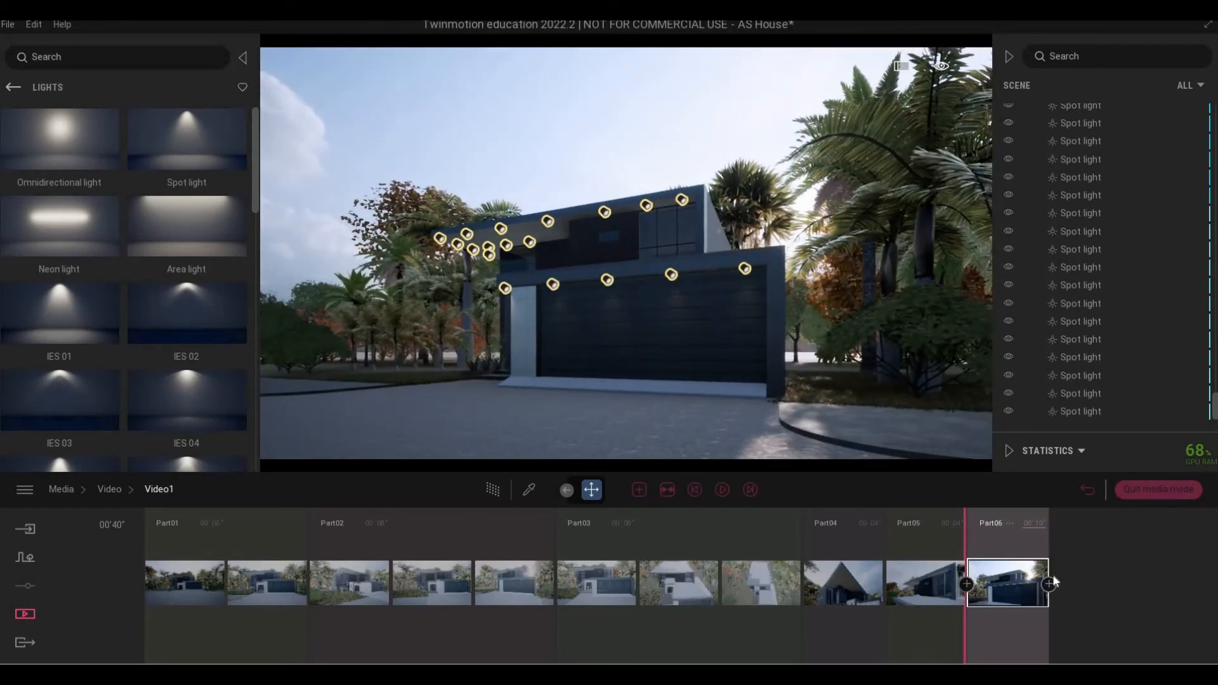
left_click(1050, 585)
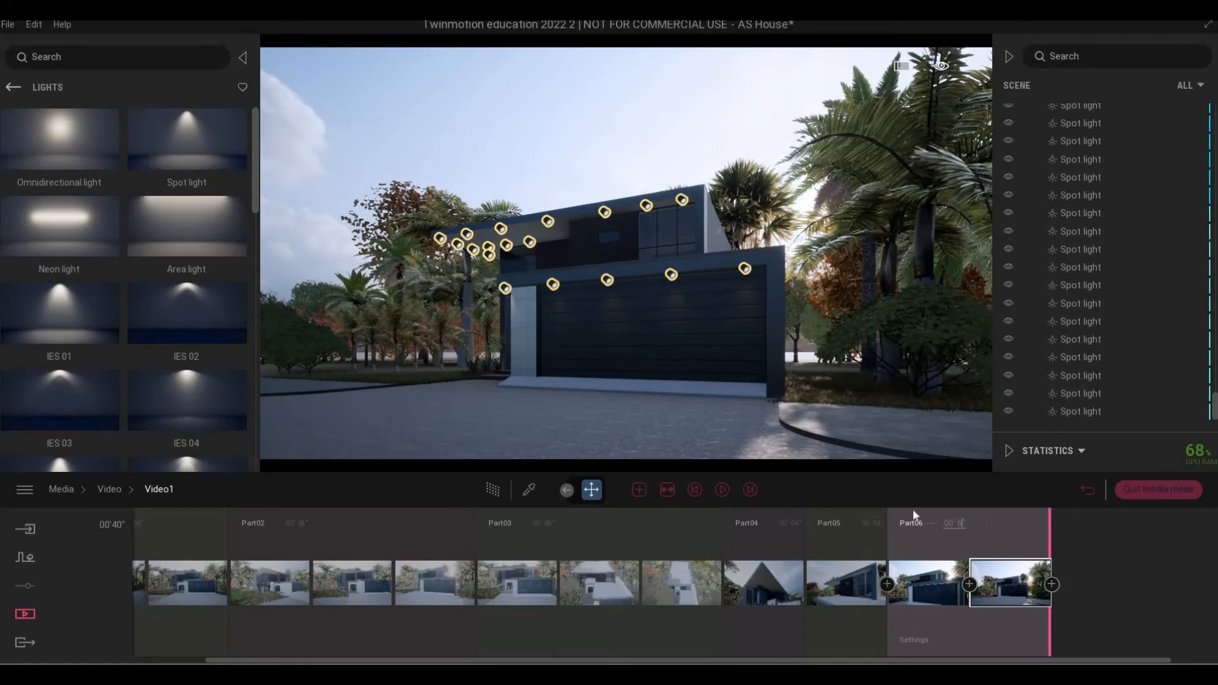
right_click_drag(626, 254, 767, 310)
key("d")
key("a")
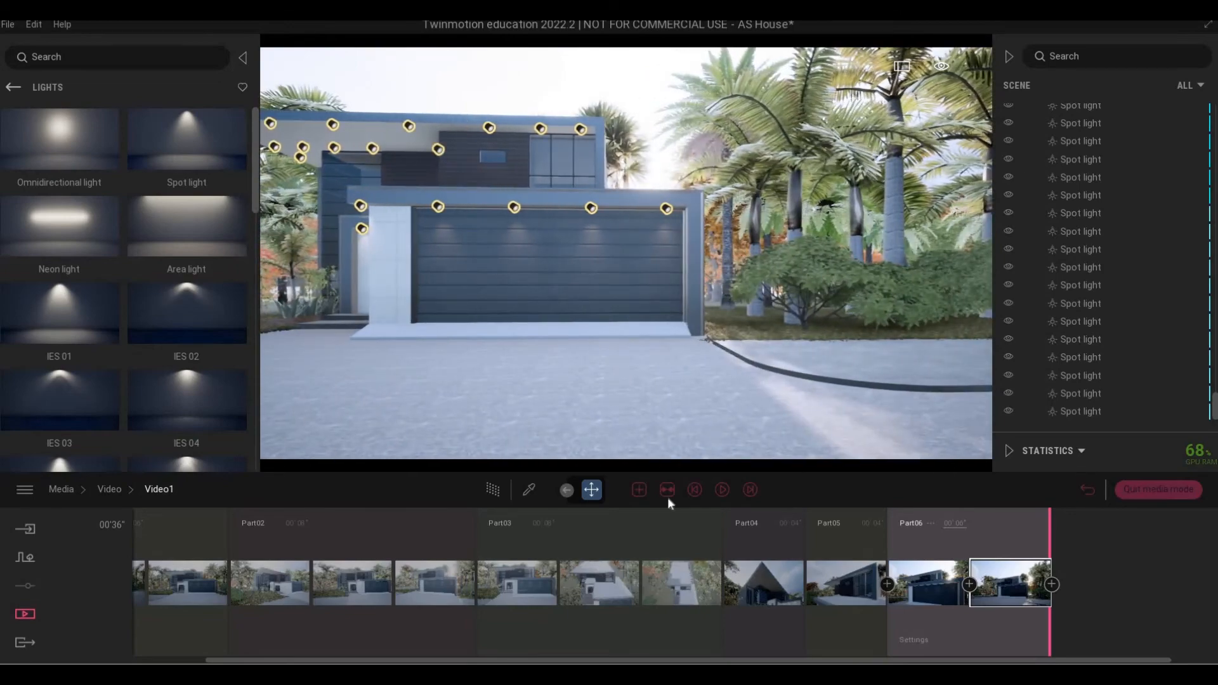
Add Part07, update its keyframe to the adjusted view, set its length, and add Part08.
left_click(639, 489)
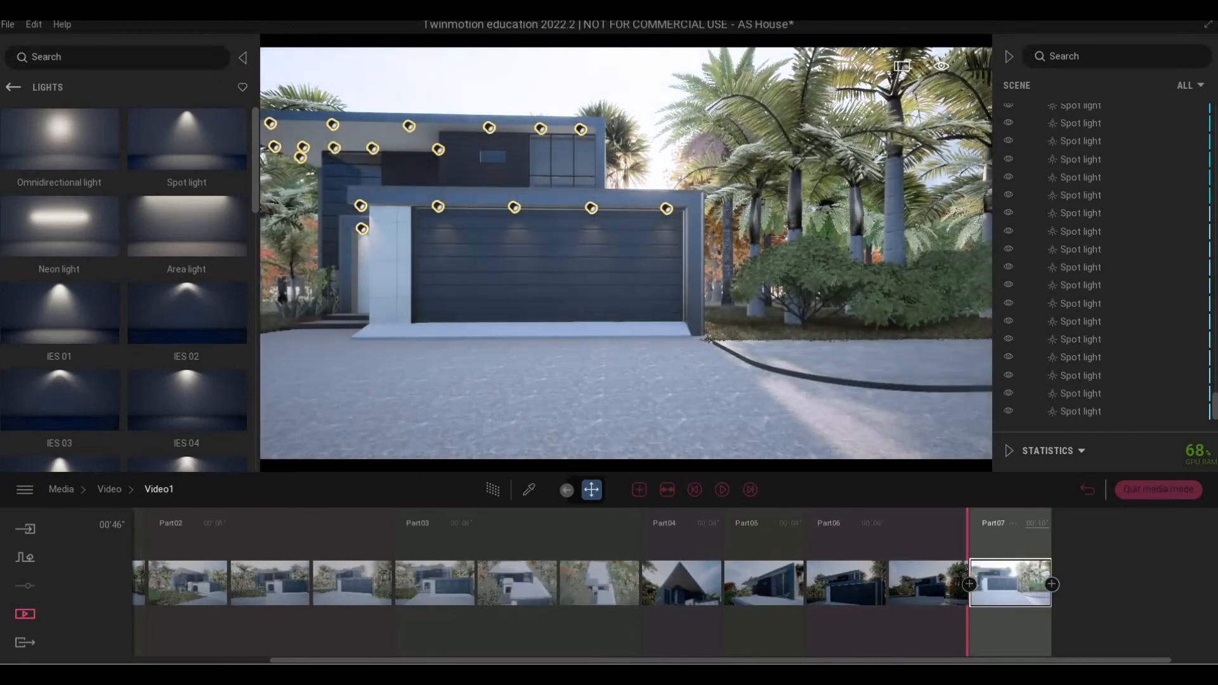
right_click_drag(640, 311, 598, 289)
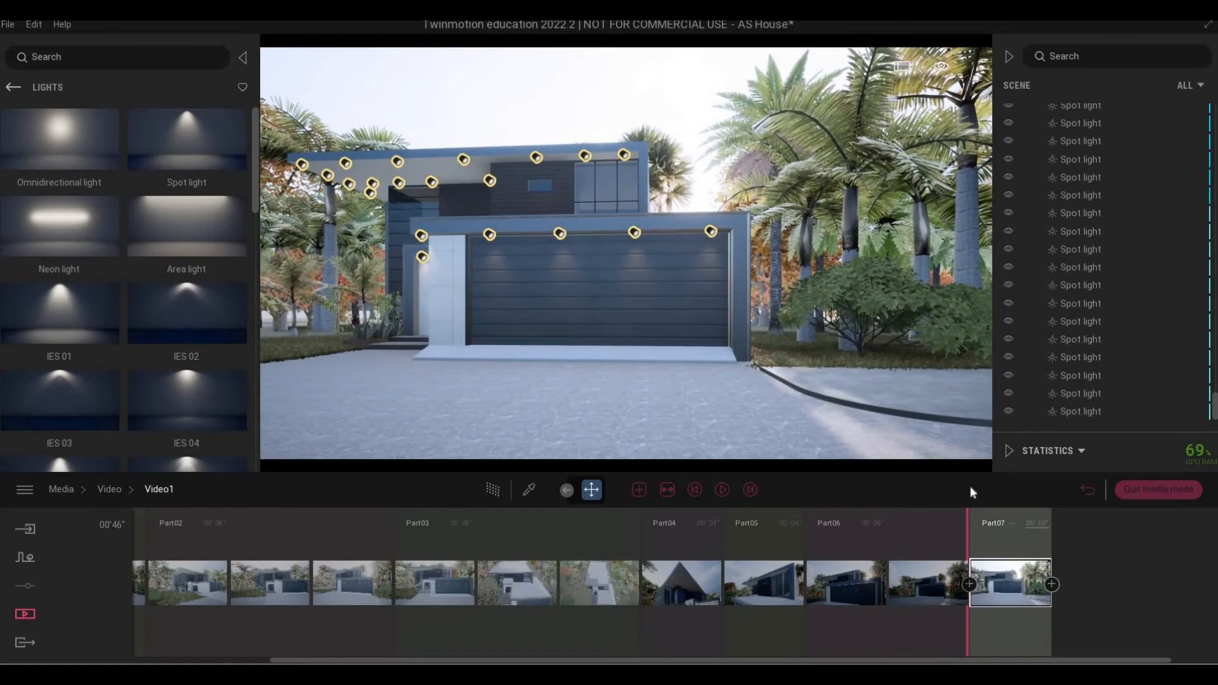
key("a")
key("a")
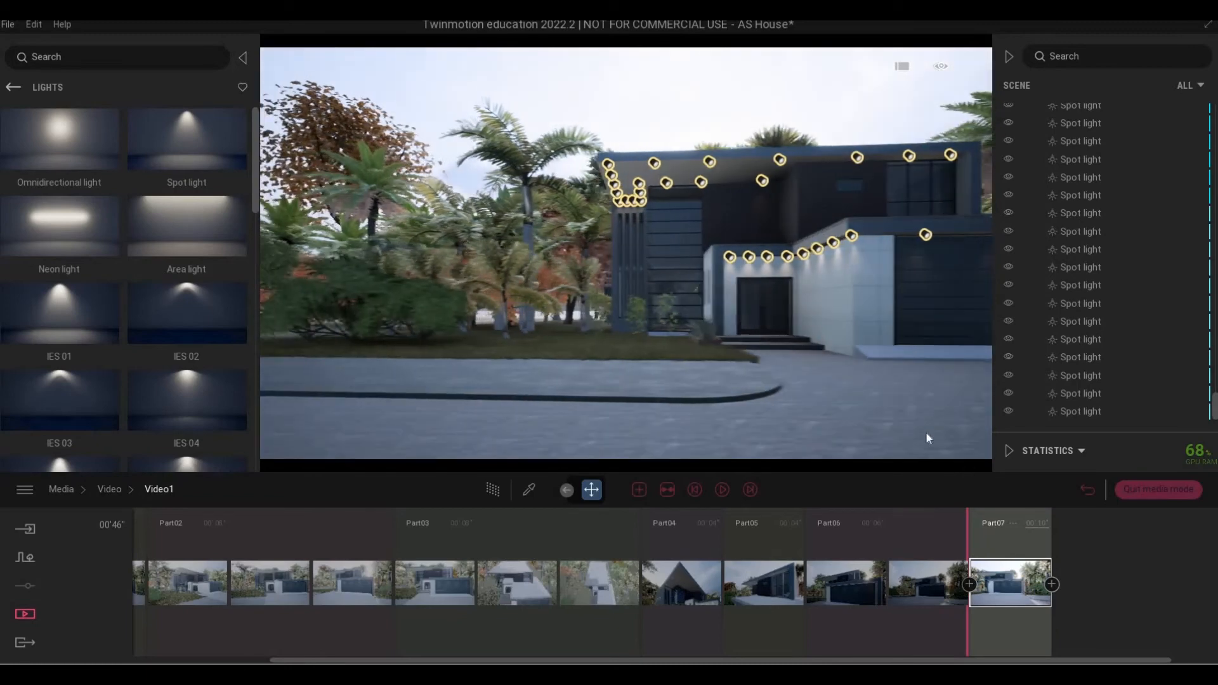
right_click_drag(888, 432, 920, 435)
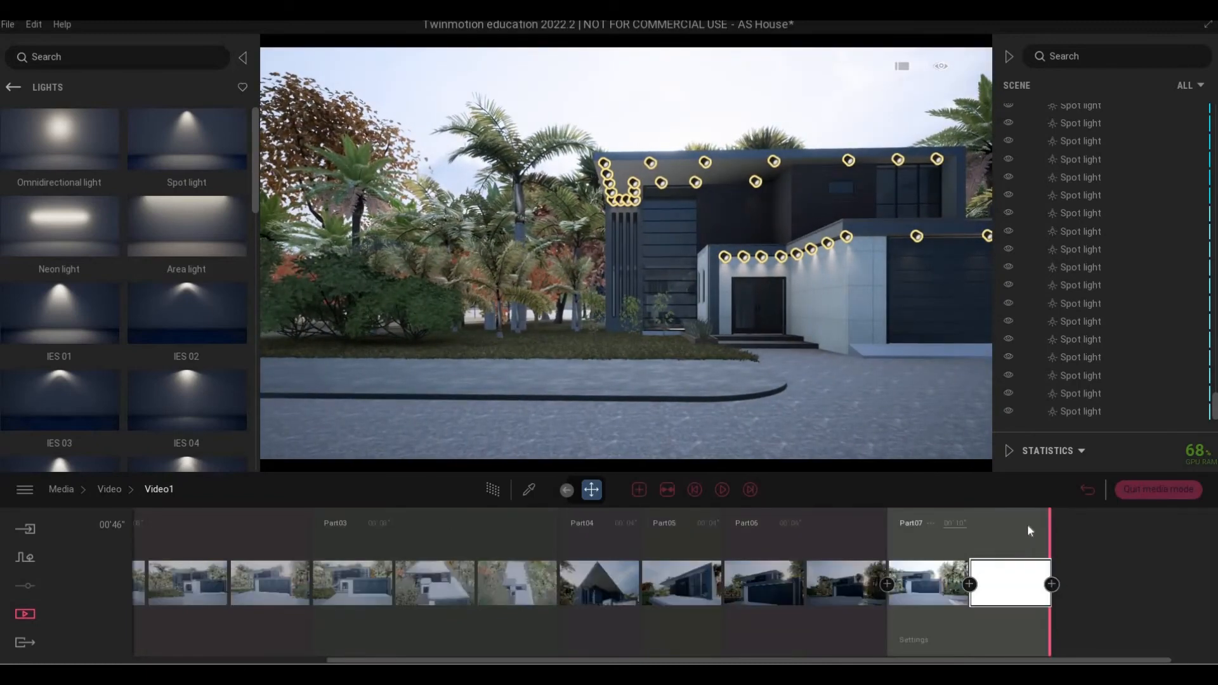
left_click(942, 581)
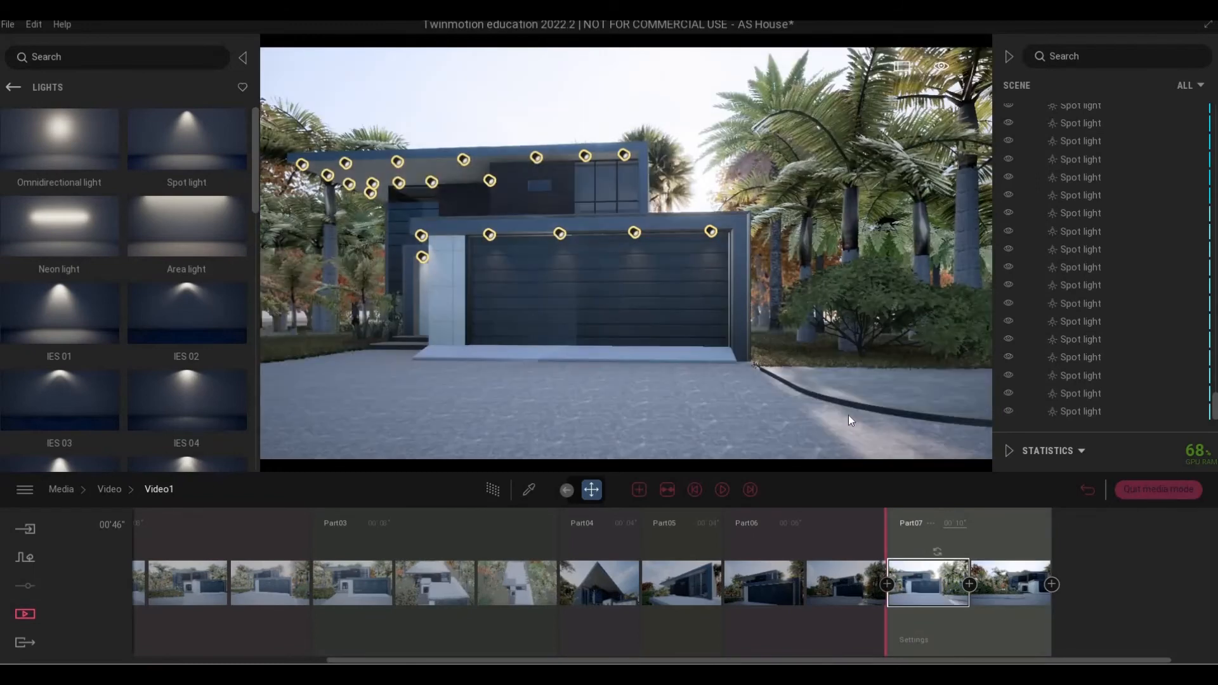
right_click_drag(898, 431, 911, 432)
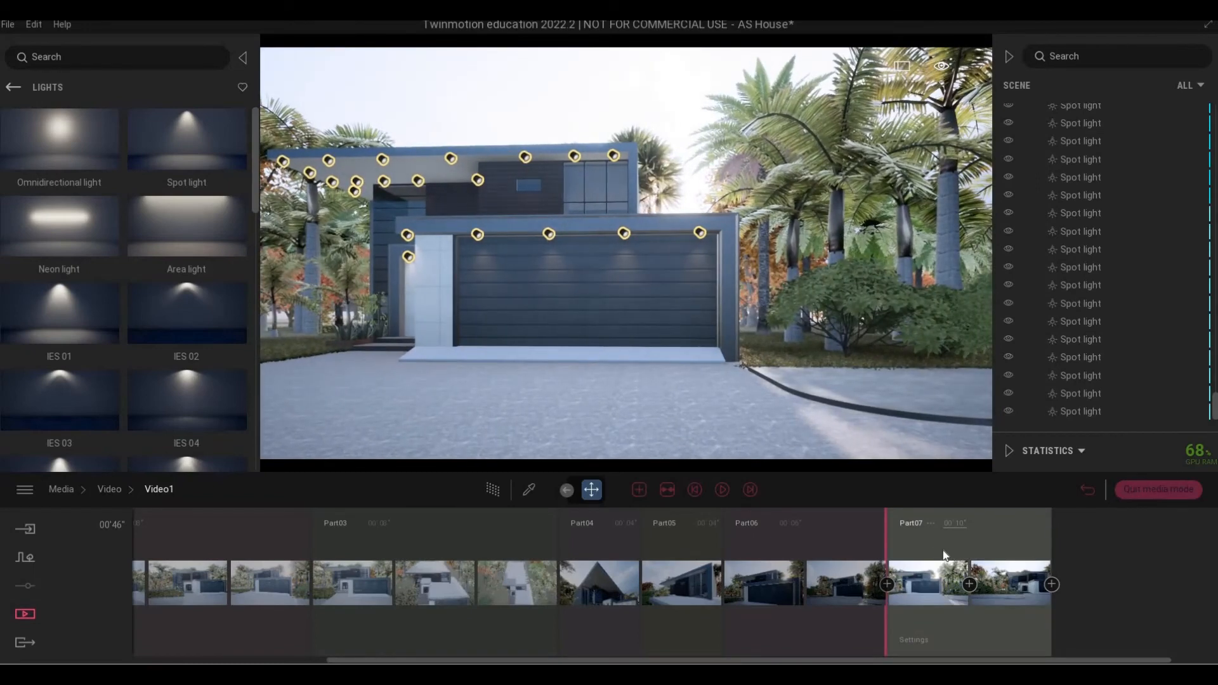
left_click(937, 551)
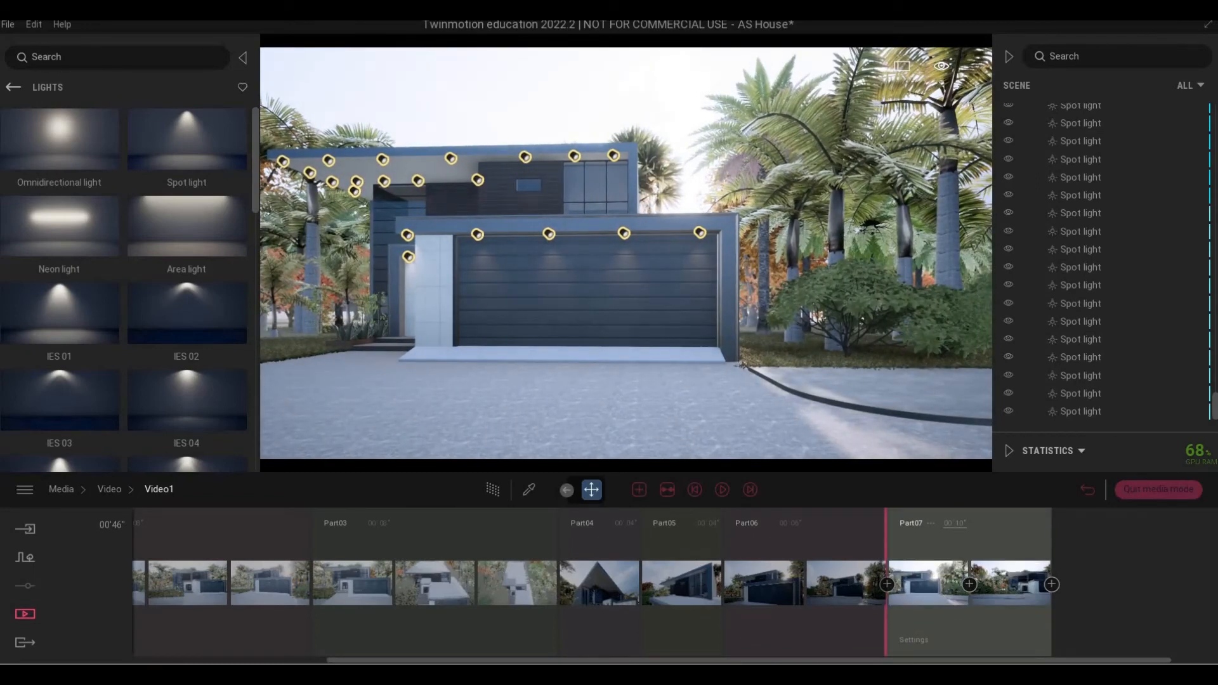
left_click(976, 526)
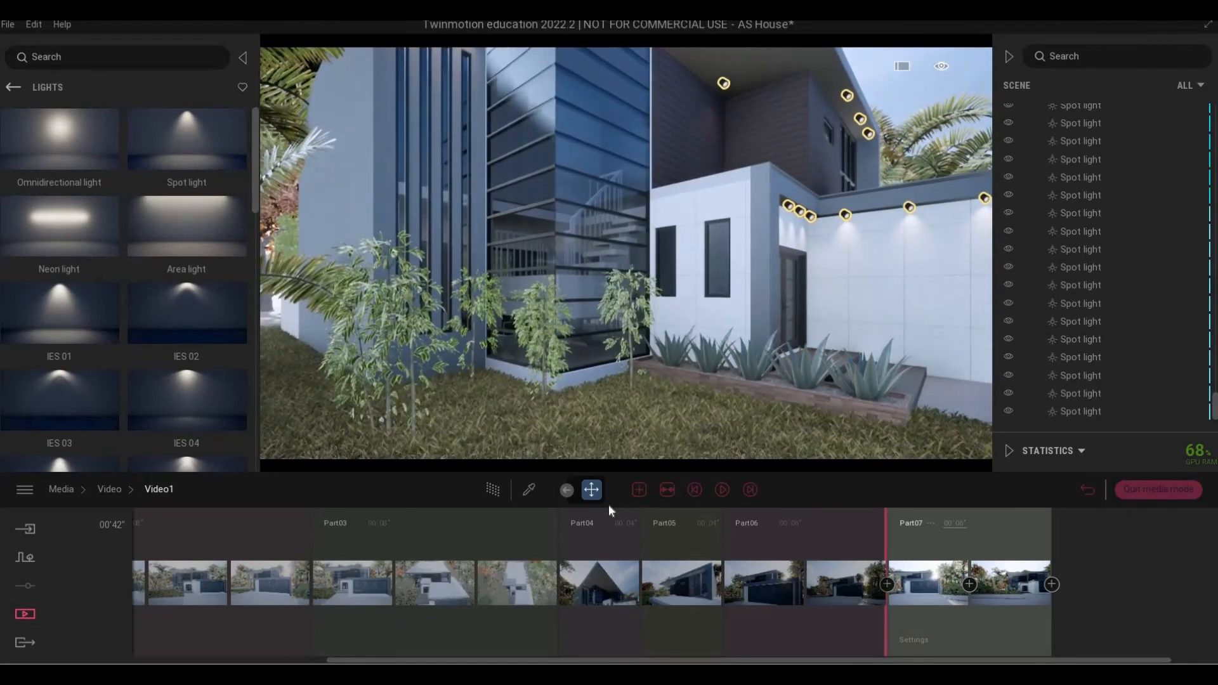
left_click(640, 490)
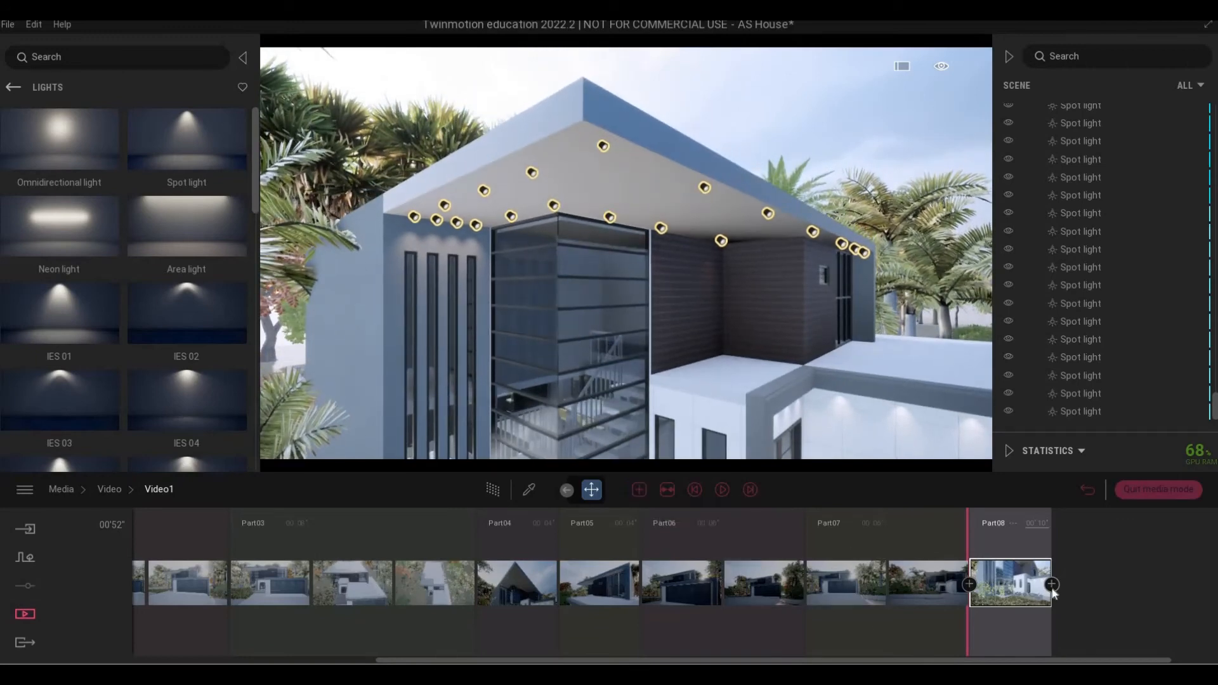
Capture new house views as Part08 and Part09 keyframes, extending Video1 to 00'53".
key("F1")
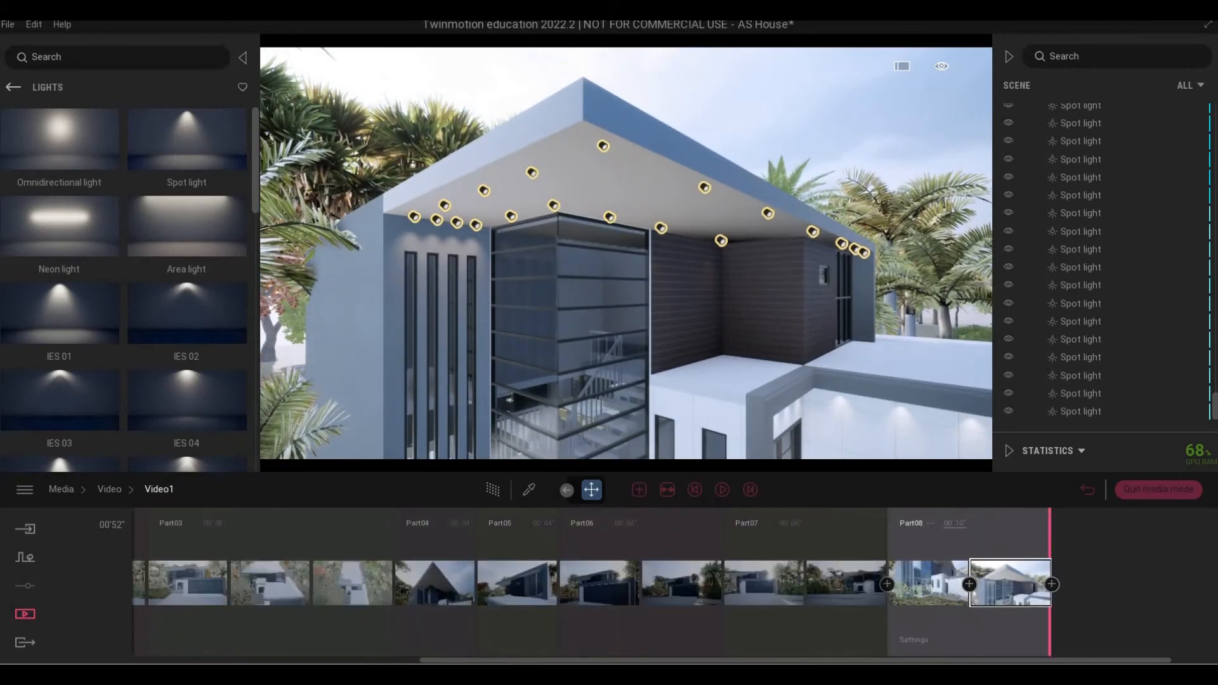
left_click(975, 525)
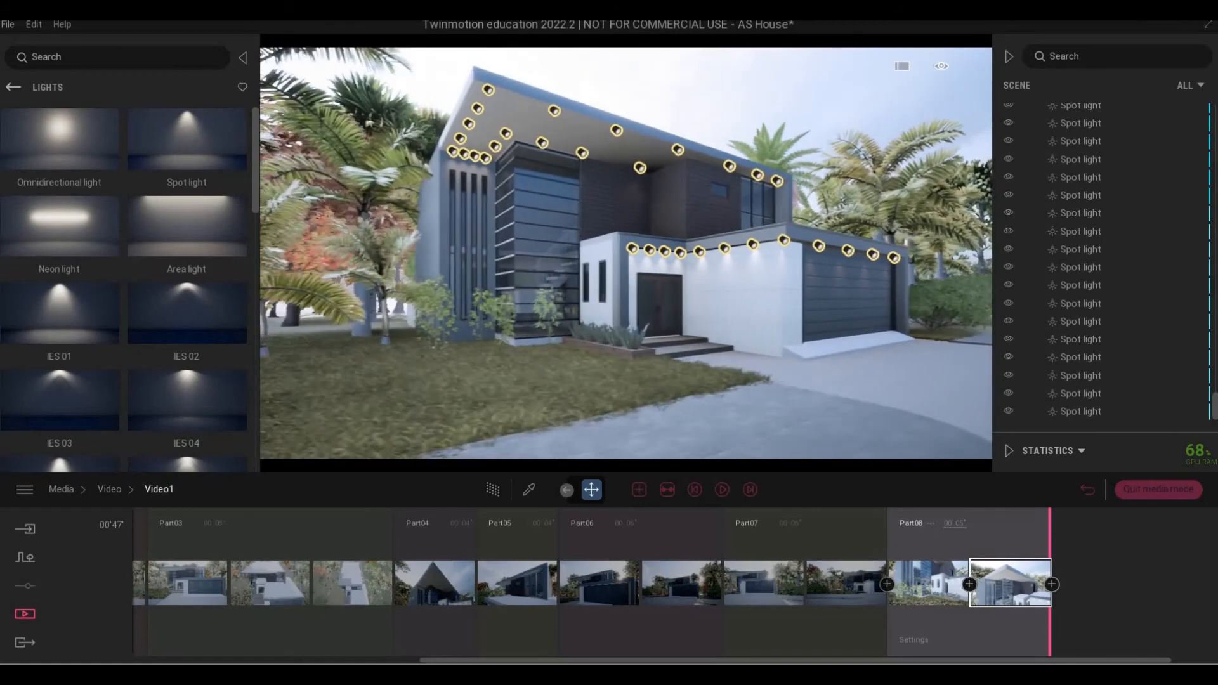
left_click(642, 488)
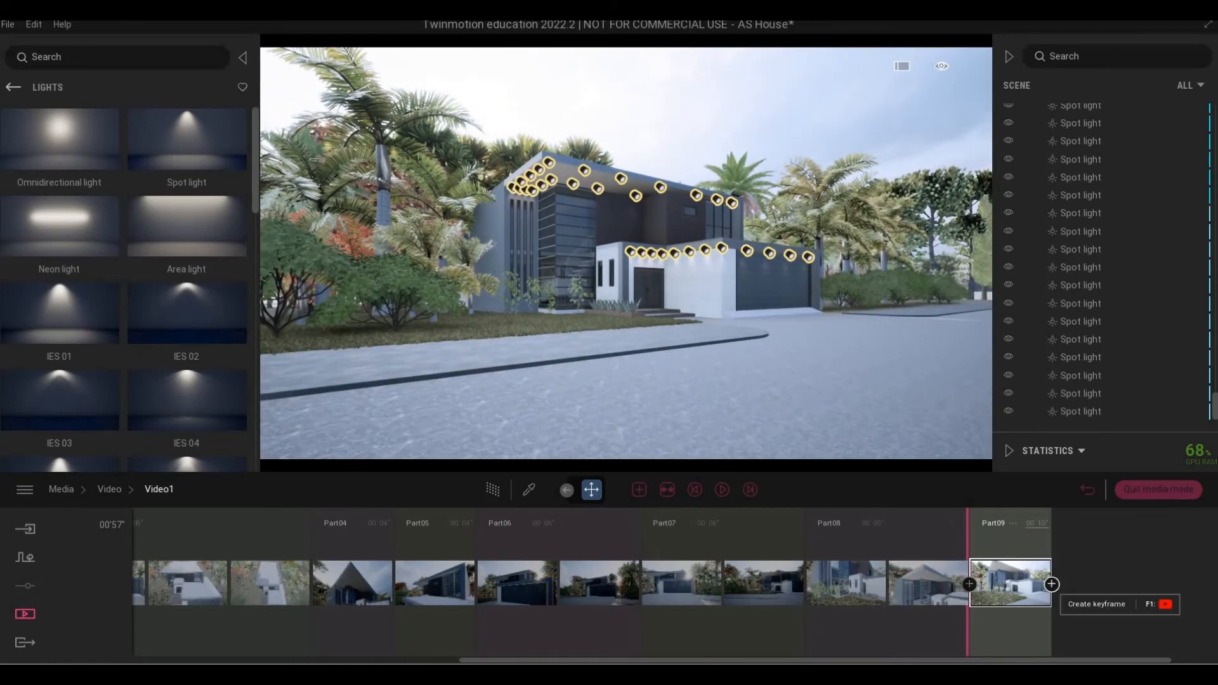
left_click(1052, 585)
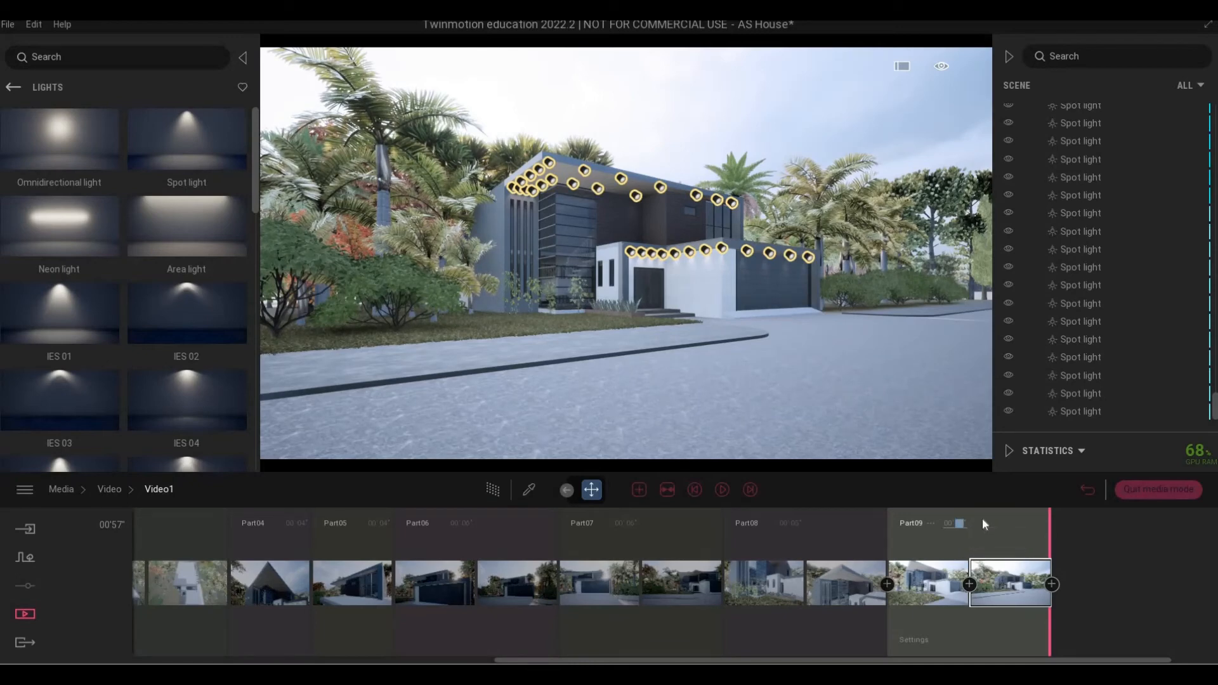
left_click(661, 536)
Review the Part06–Part08 camera views, then play the whole animation from the start.
left_click(496, 538)
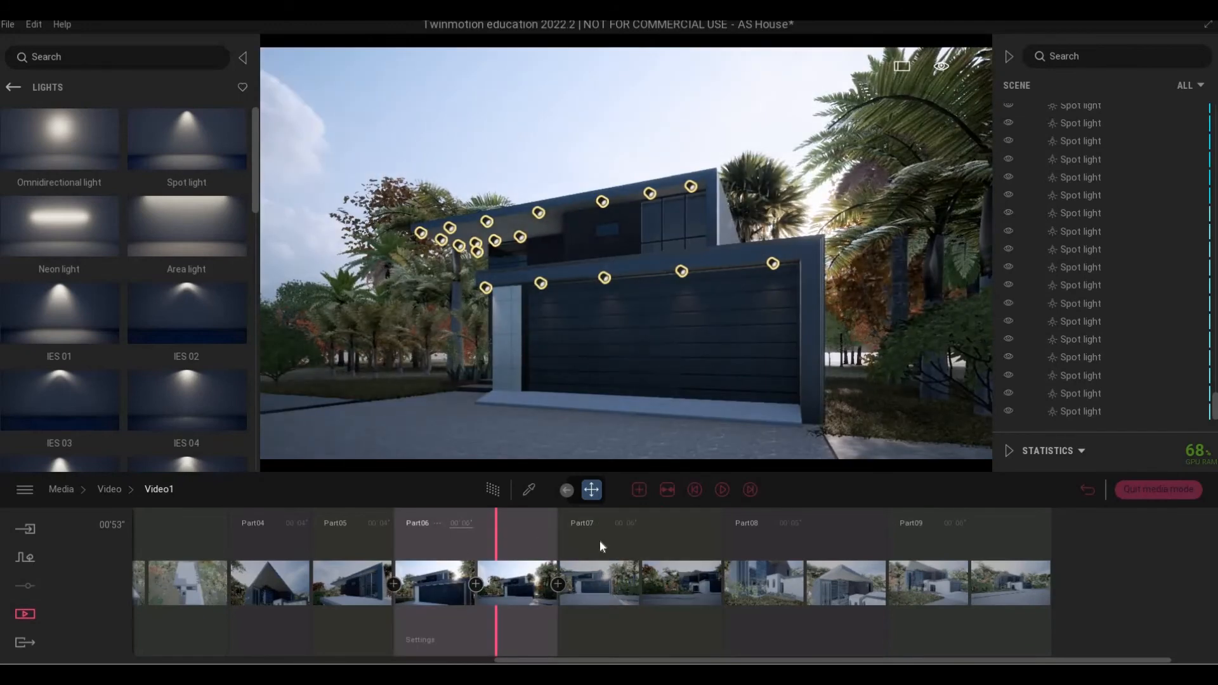
left_click(625, 525)
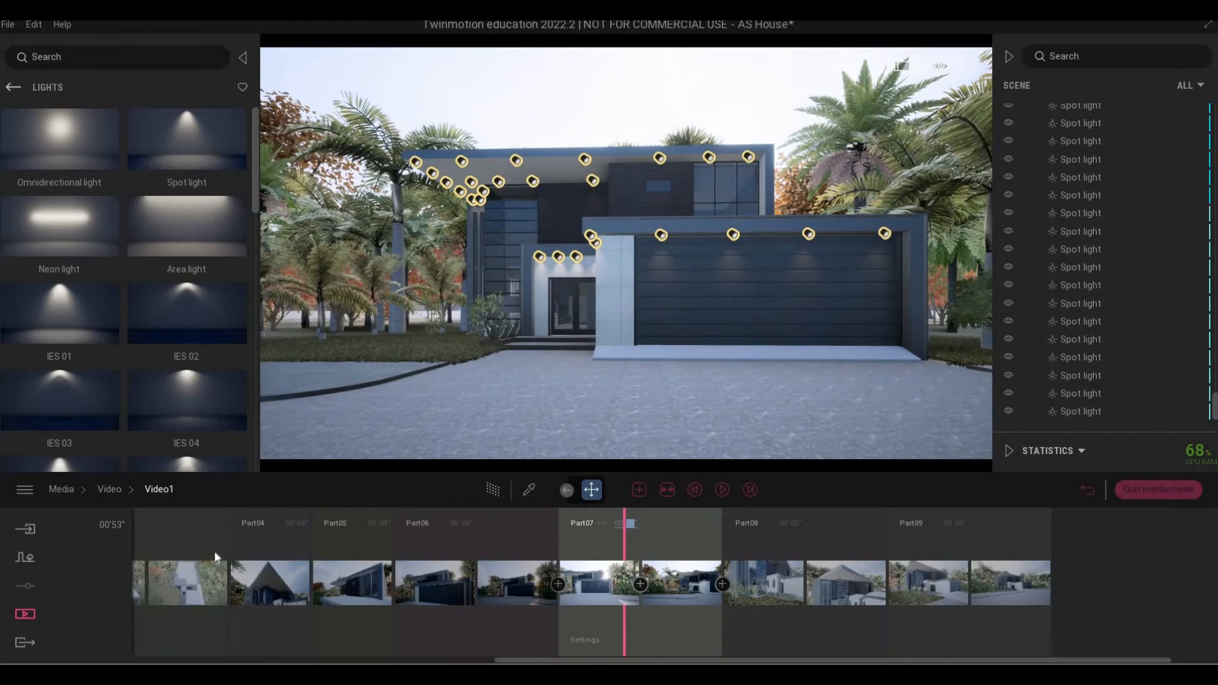
left_click(400, 595)
left_click(784, 546)
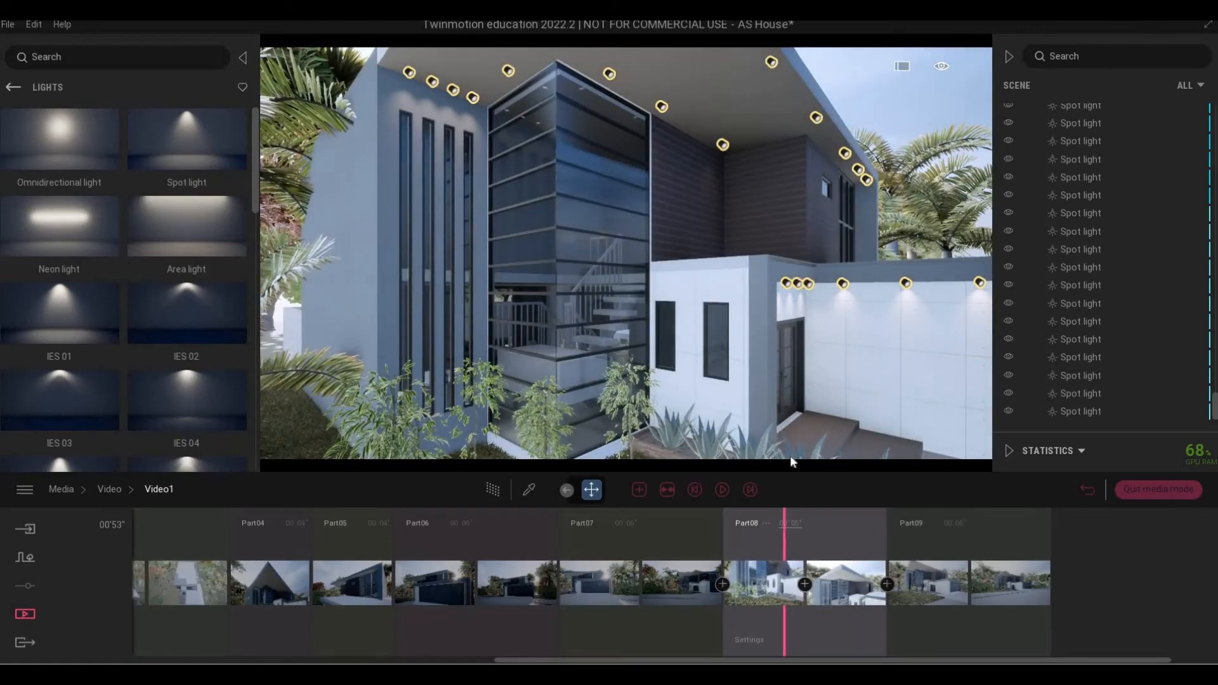
left_click(696, 493)
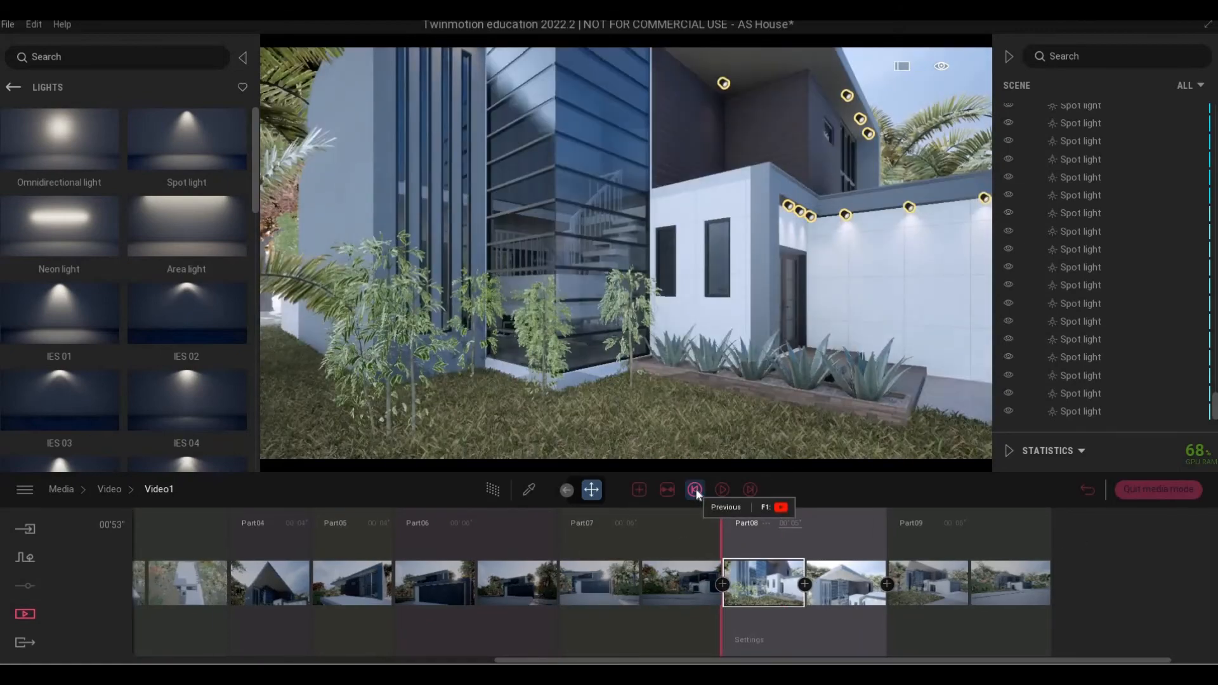
left_click(697, 494)
left_click(697, 494)
left_click(698, 495)
left_click(697, 494)
left_click(697, 494)
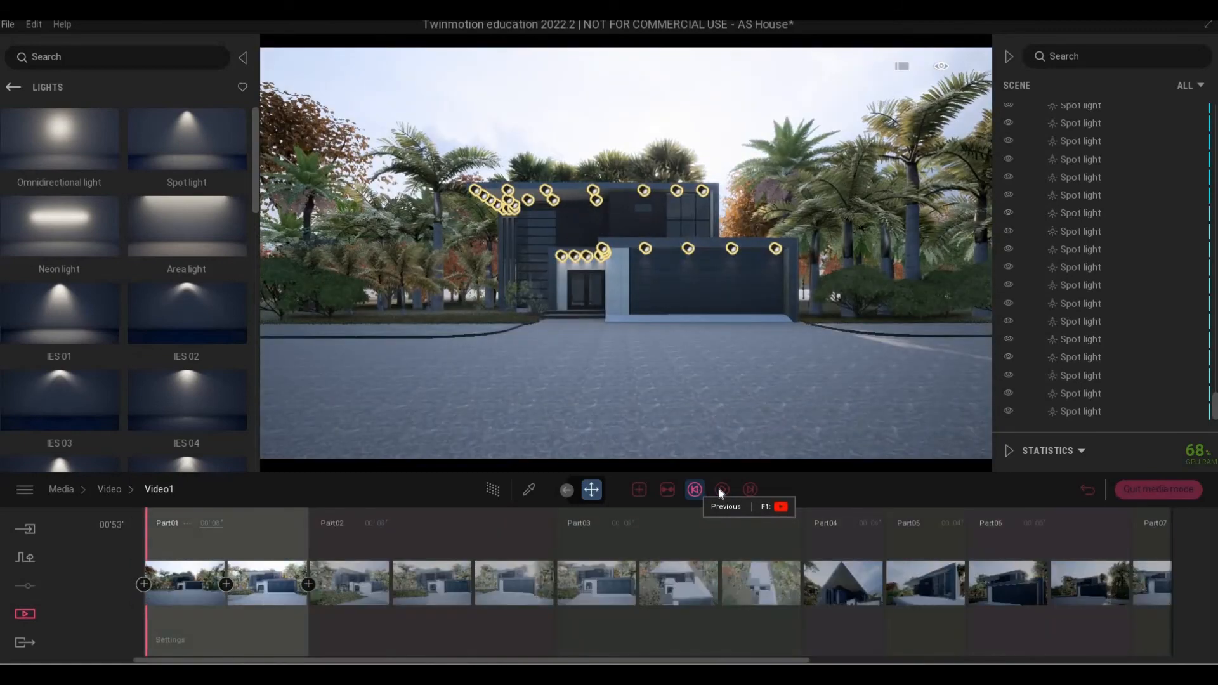
left_click(720, 492)
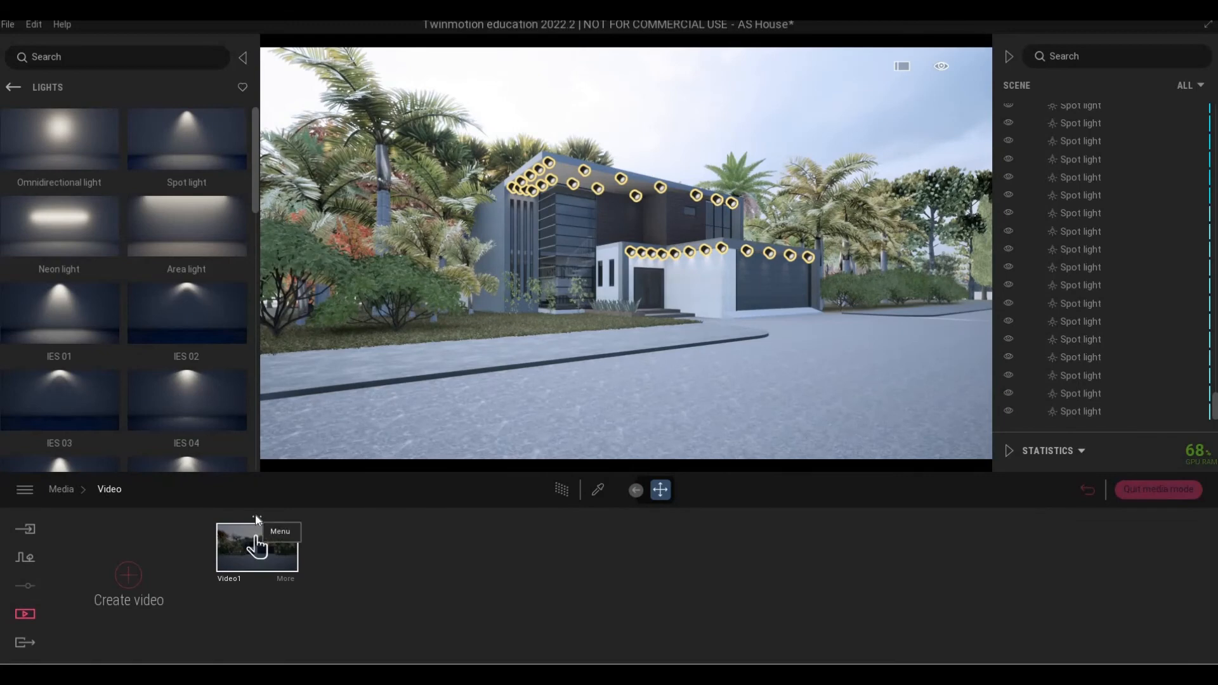
Rename Video1, typing SHOWREEL as its new name.
left_click(256, 516)
left_click(268, 496)
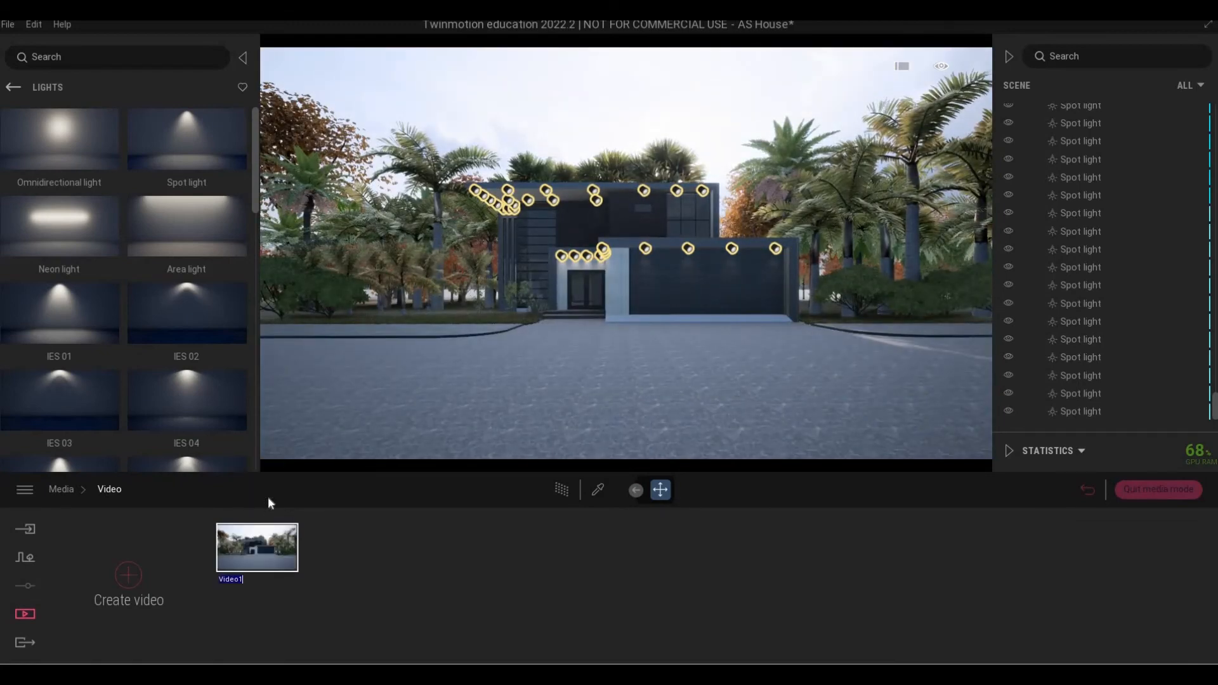
type("SHOWREE")
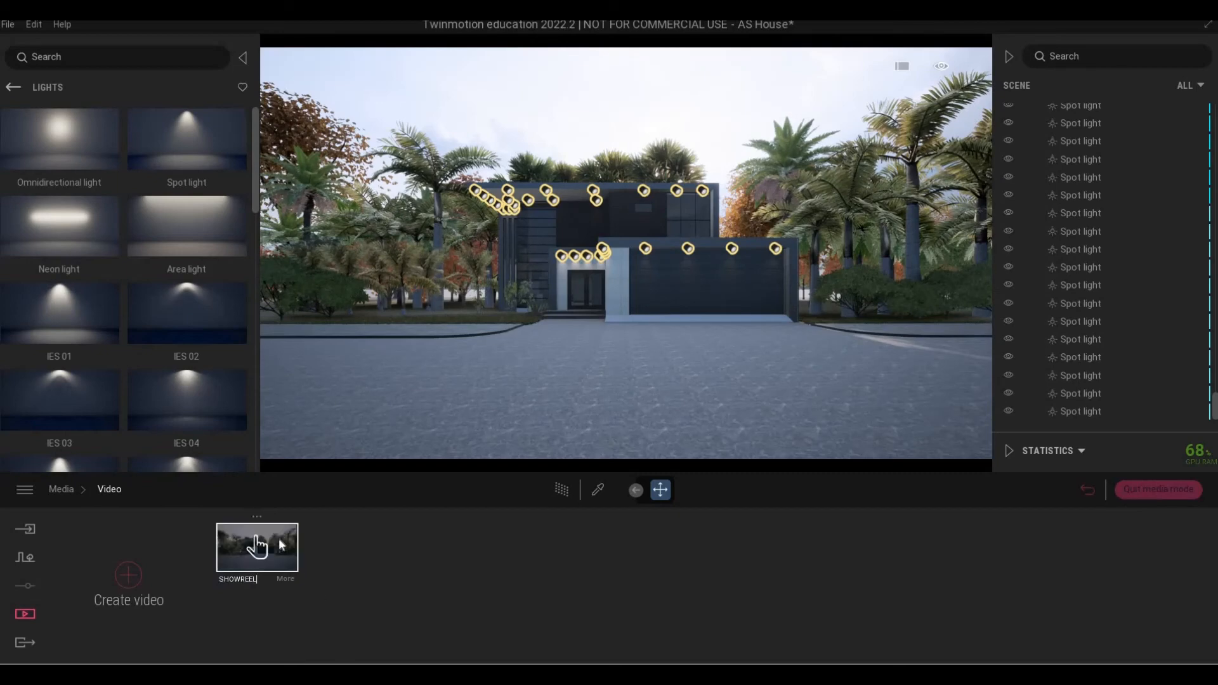
type("L")
Confirm the SHOWREEL name, duplicate the video and rename the copy SHORTS.
key("Return")
left_click(253, 497)
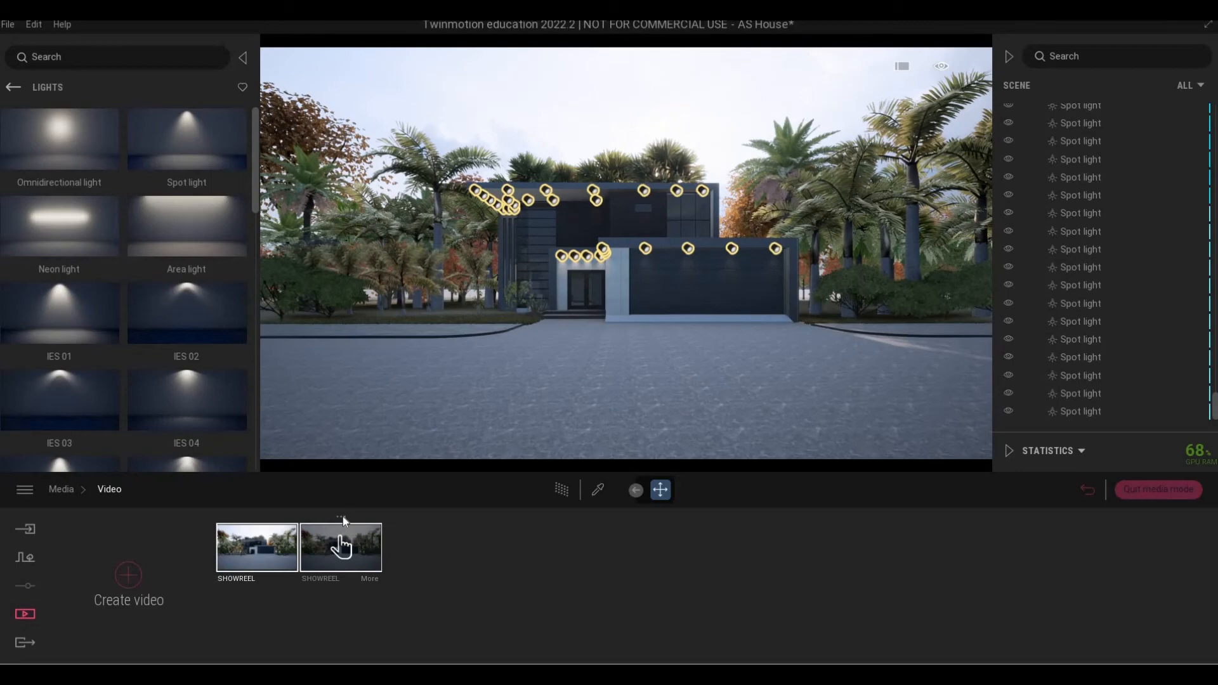
left_click(342, 516)
left_click(340, 470)
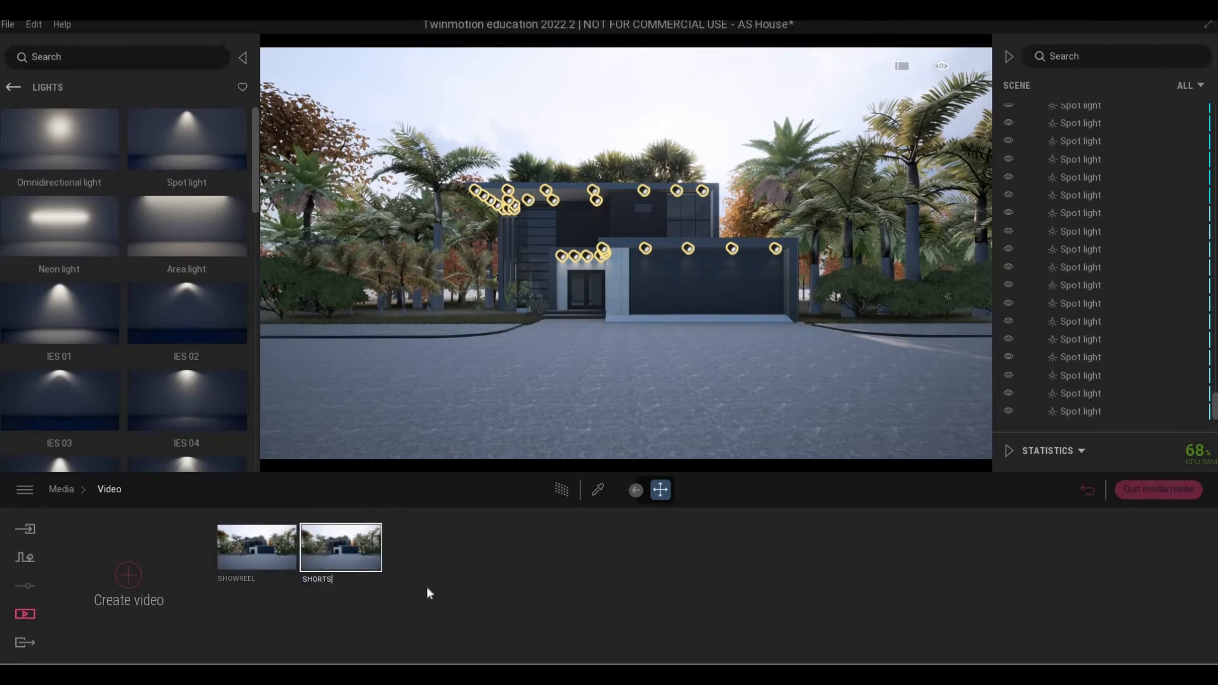
Give SHORTS a custom portrait output size of 700 wide by 1000 high.
double_click(366, 576)
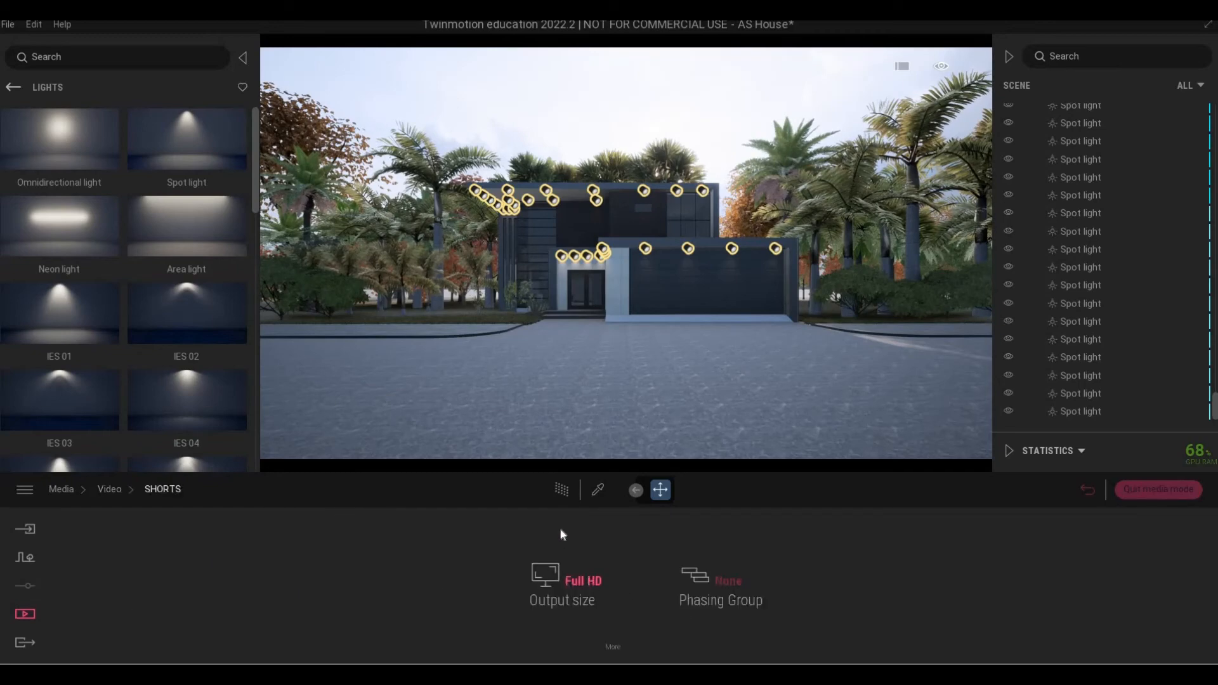
left_click(547, 528)
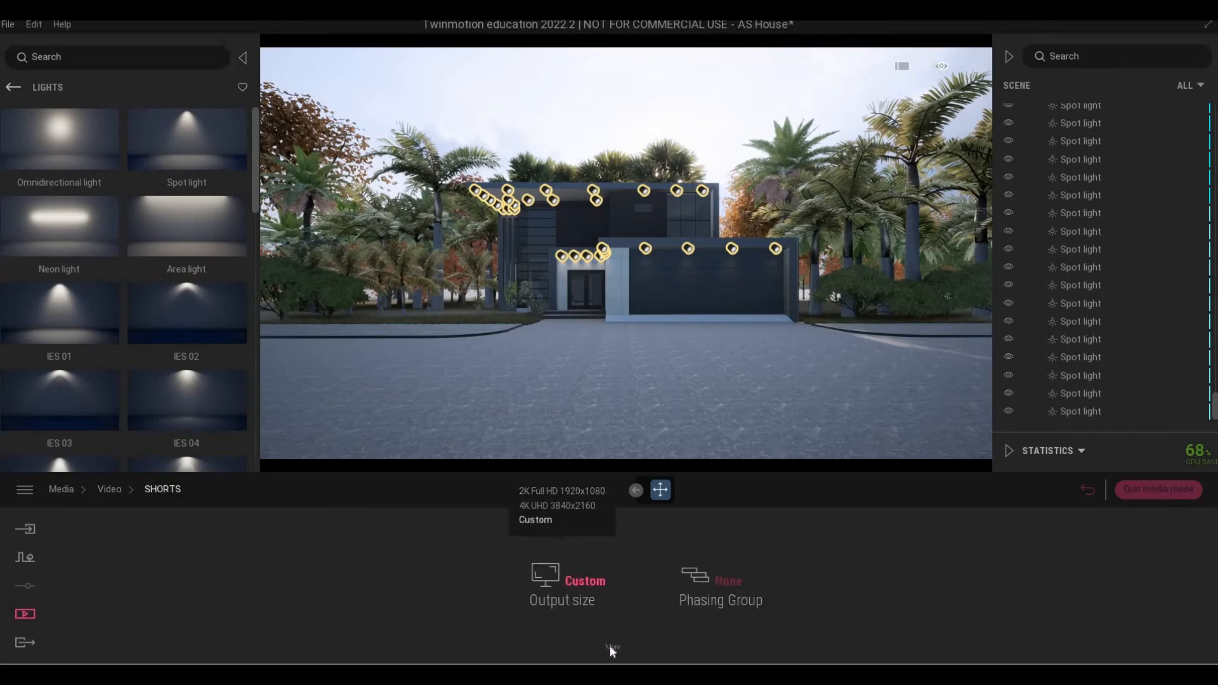
left_click(612, 647)
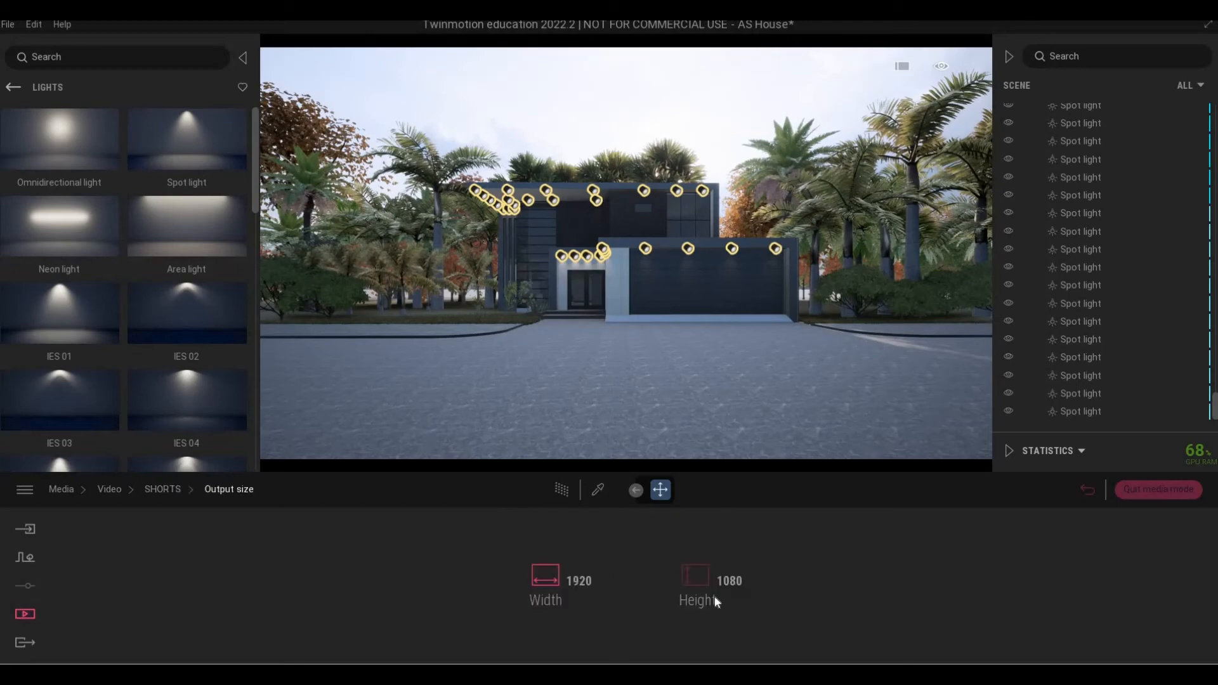
left_click(775, 580)
type("000")
key("Return")
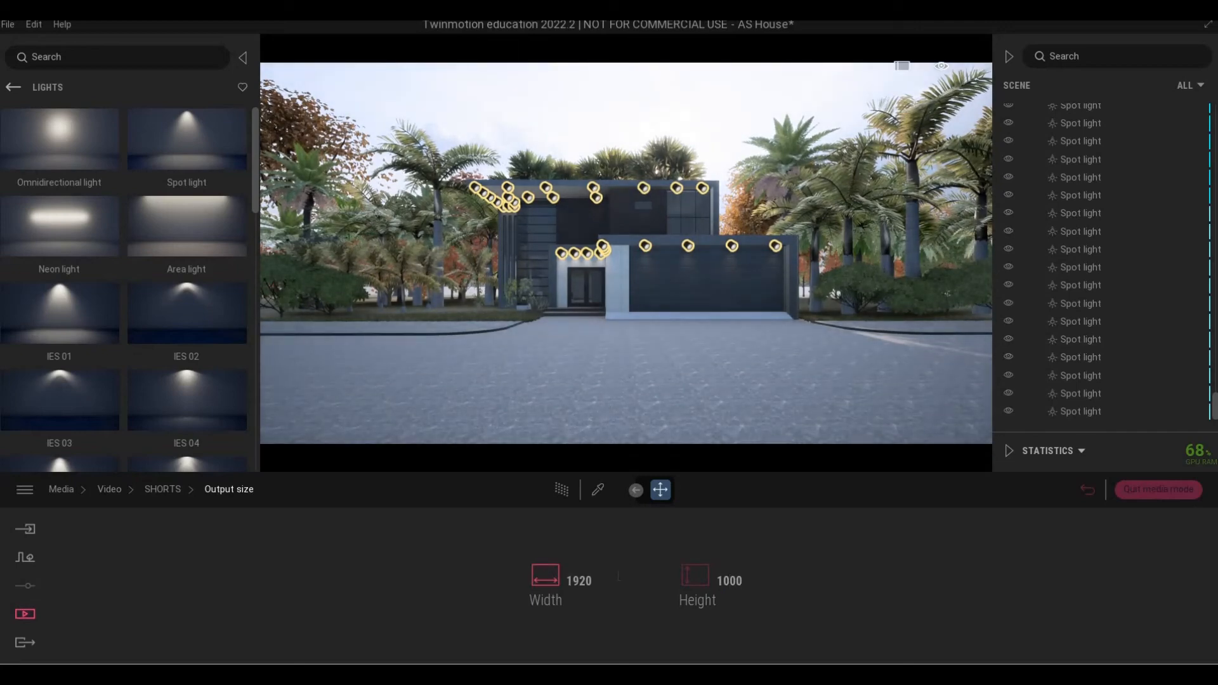
key("Return")
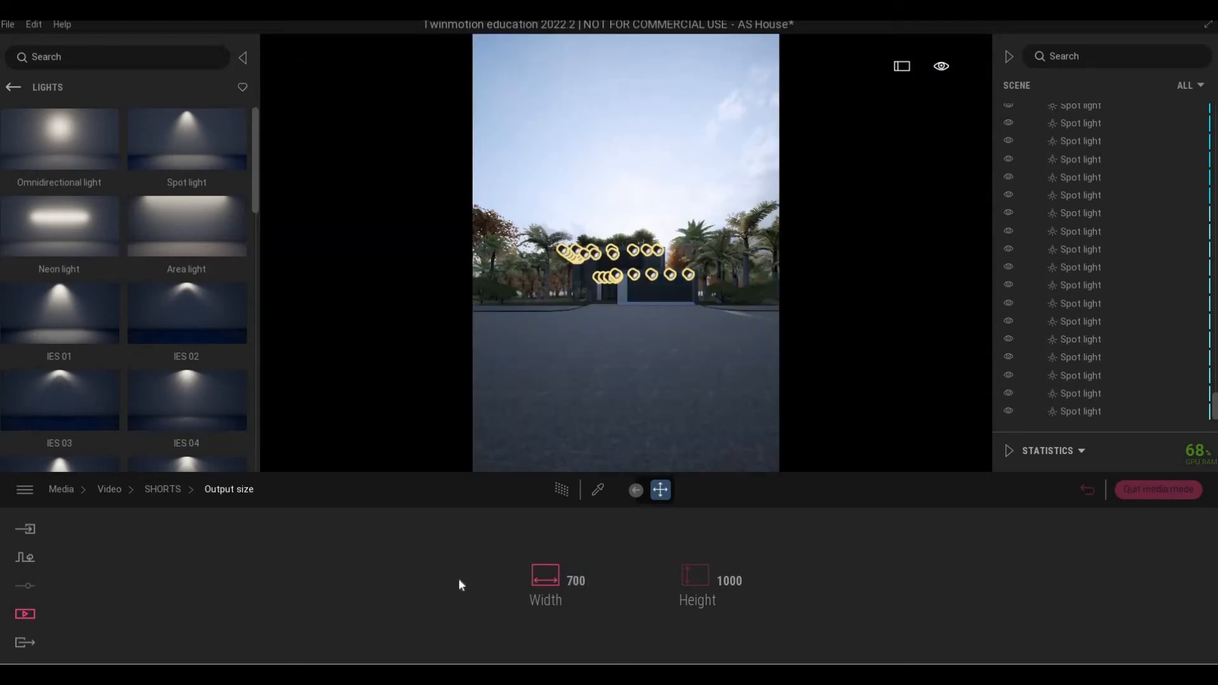
left_click(175, 488)
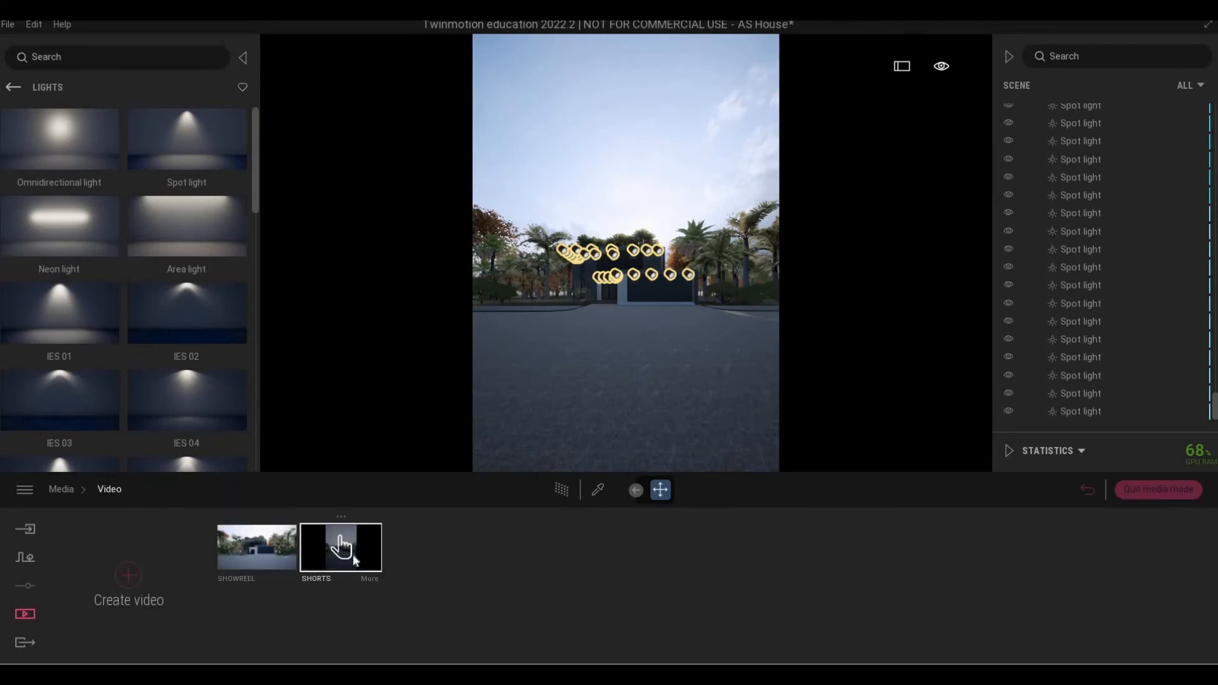
Open the SHORTS timeline and briefly preview its playback.
double_click(353, 554)
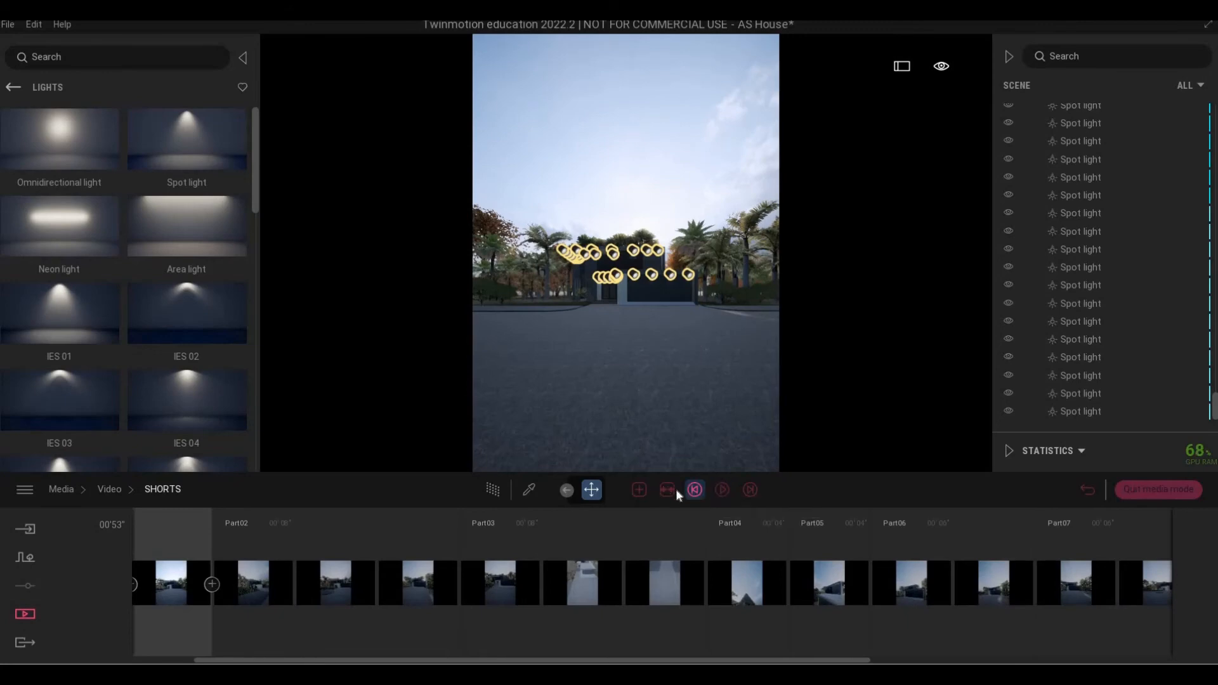
left_click(721, 490)
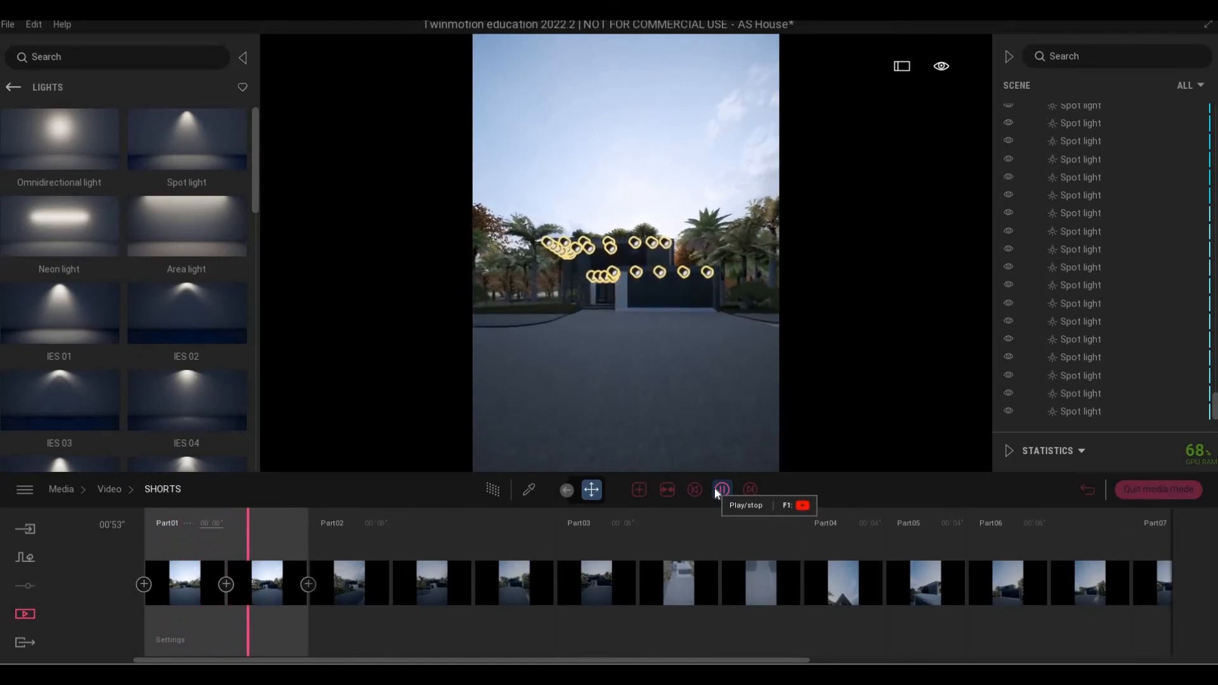
left_click(721, 490)
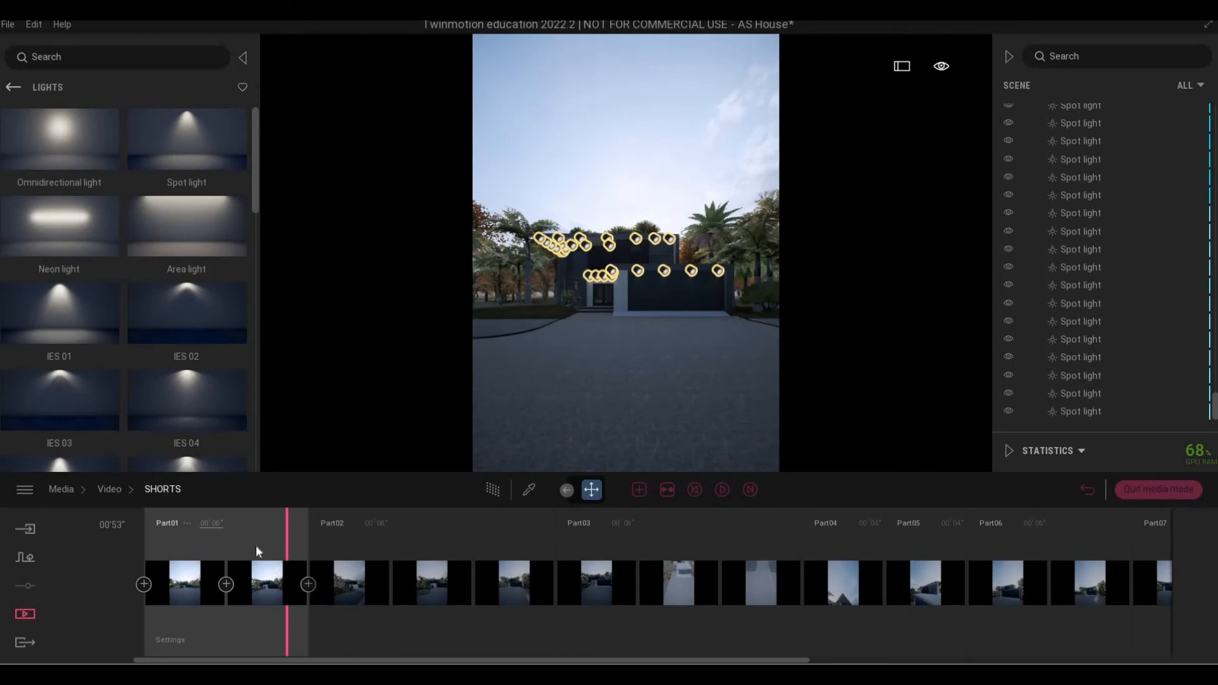
Refresh the first Part01 keyframe with a camera view closer to the house, then replay.
left_click(194, 554)
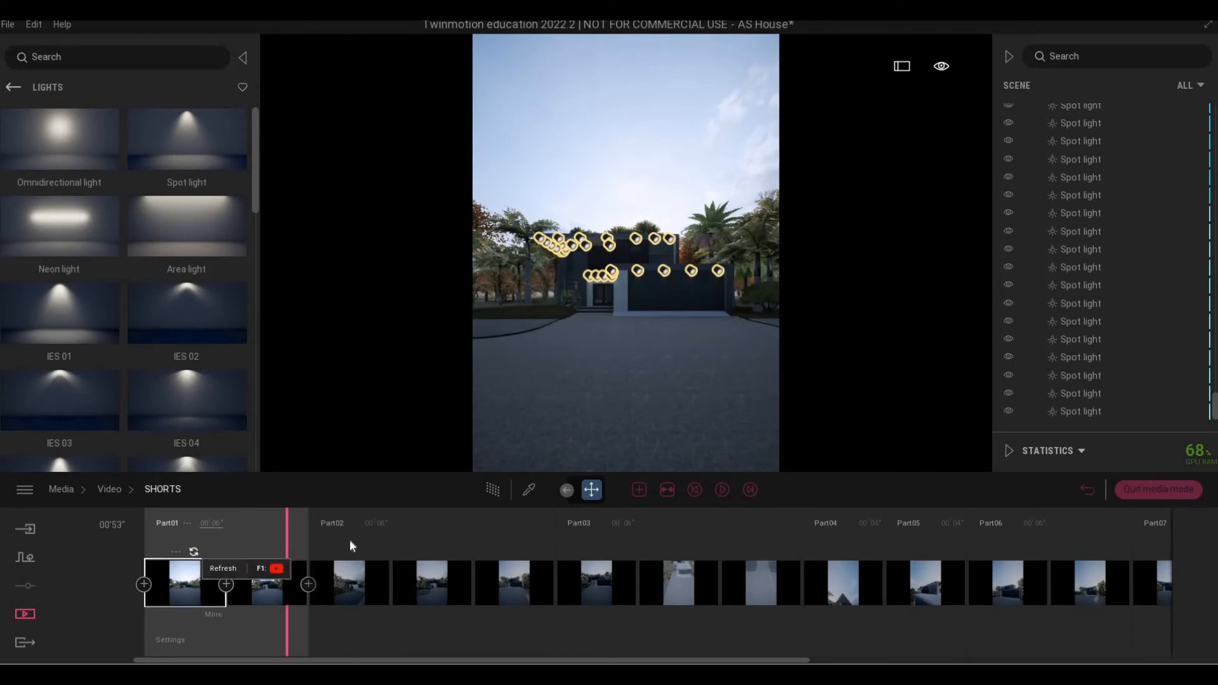
key("w")
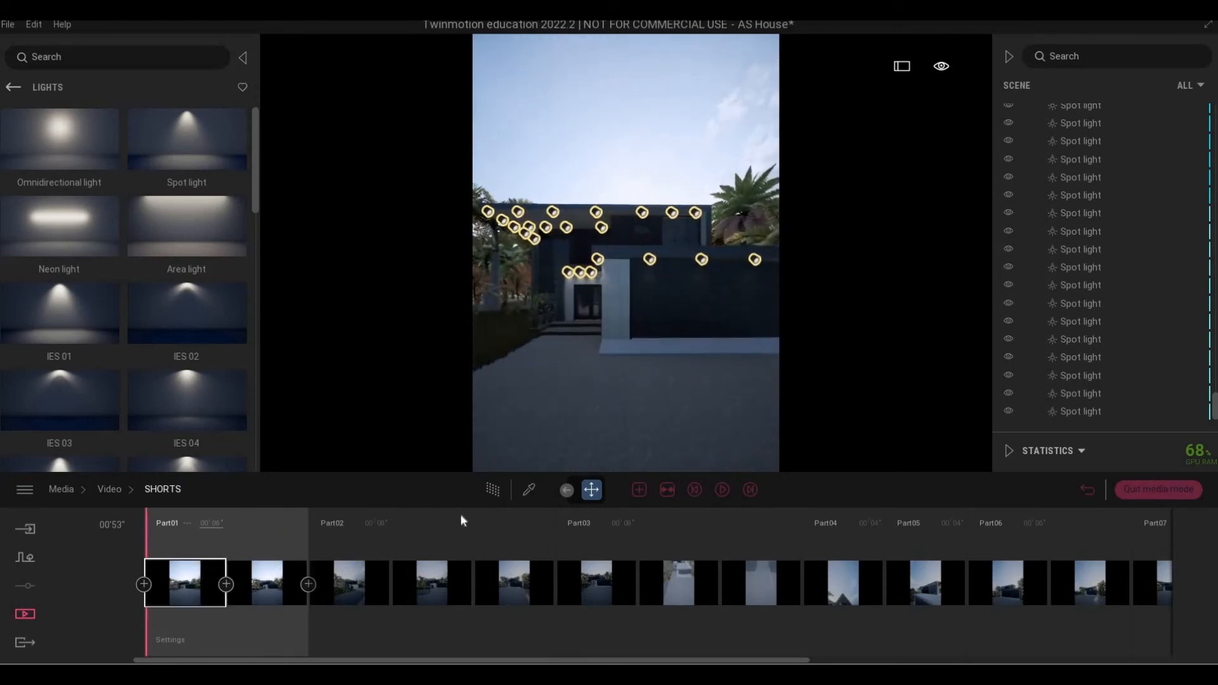
key("w")
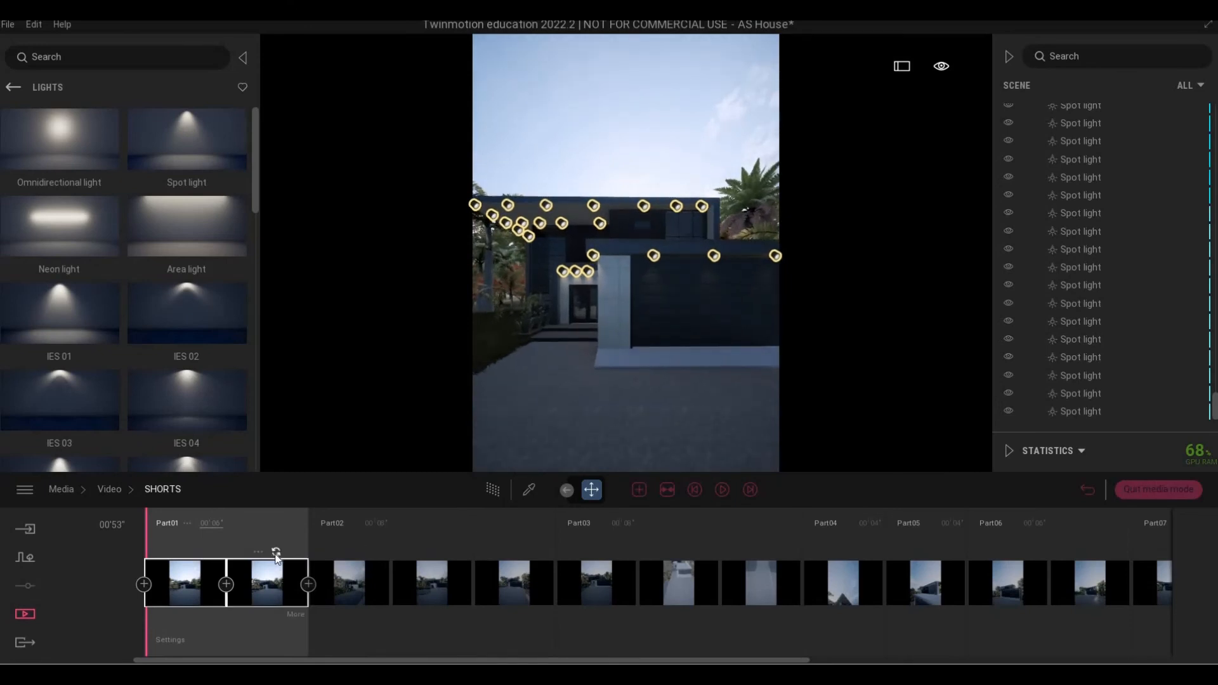
left_click(274, 558)
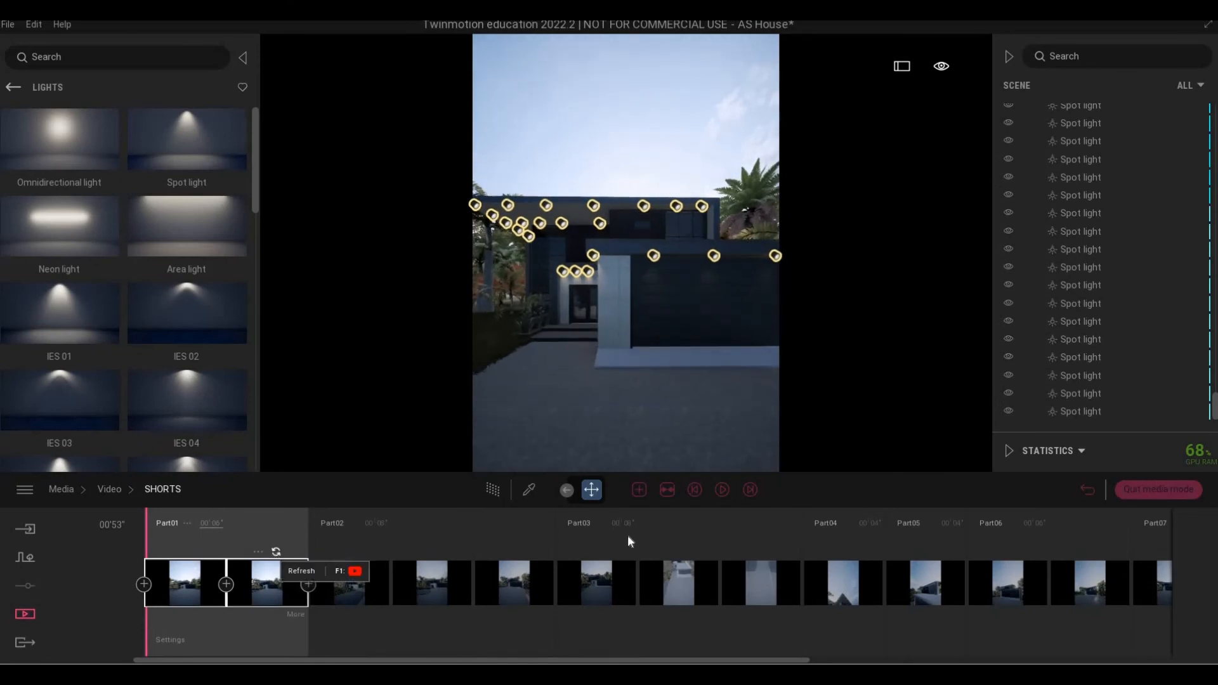
left_click(696, 493)
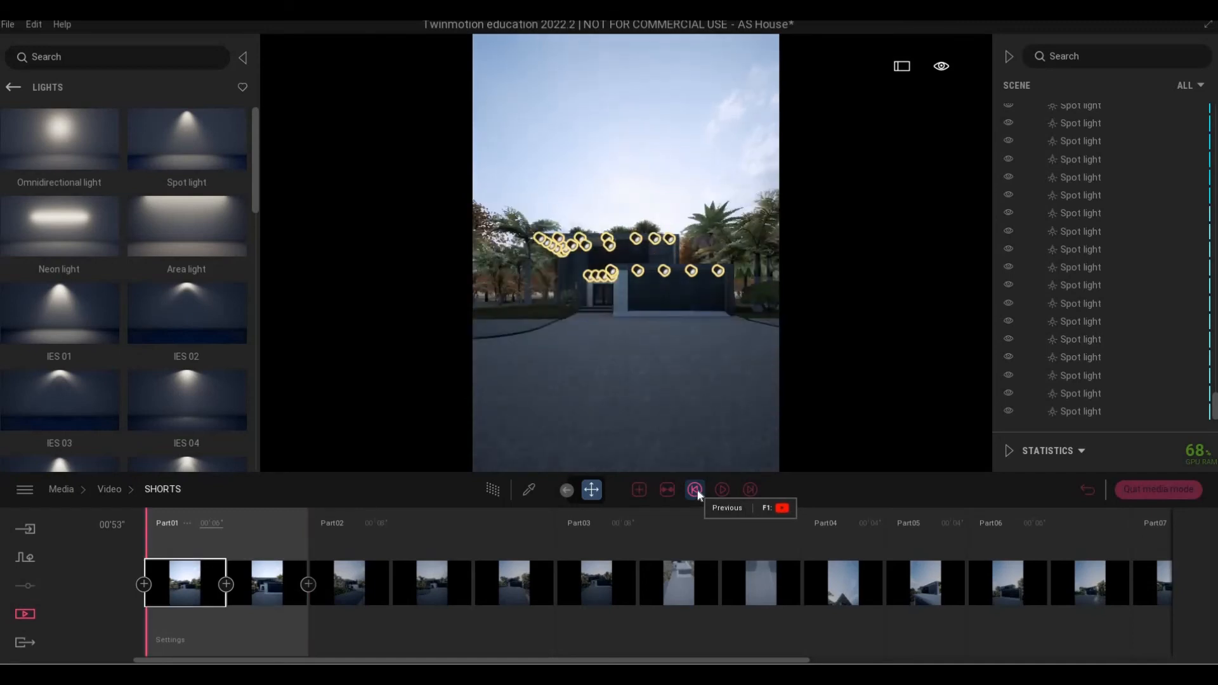
left_click(722, 490)
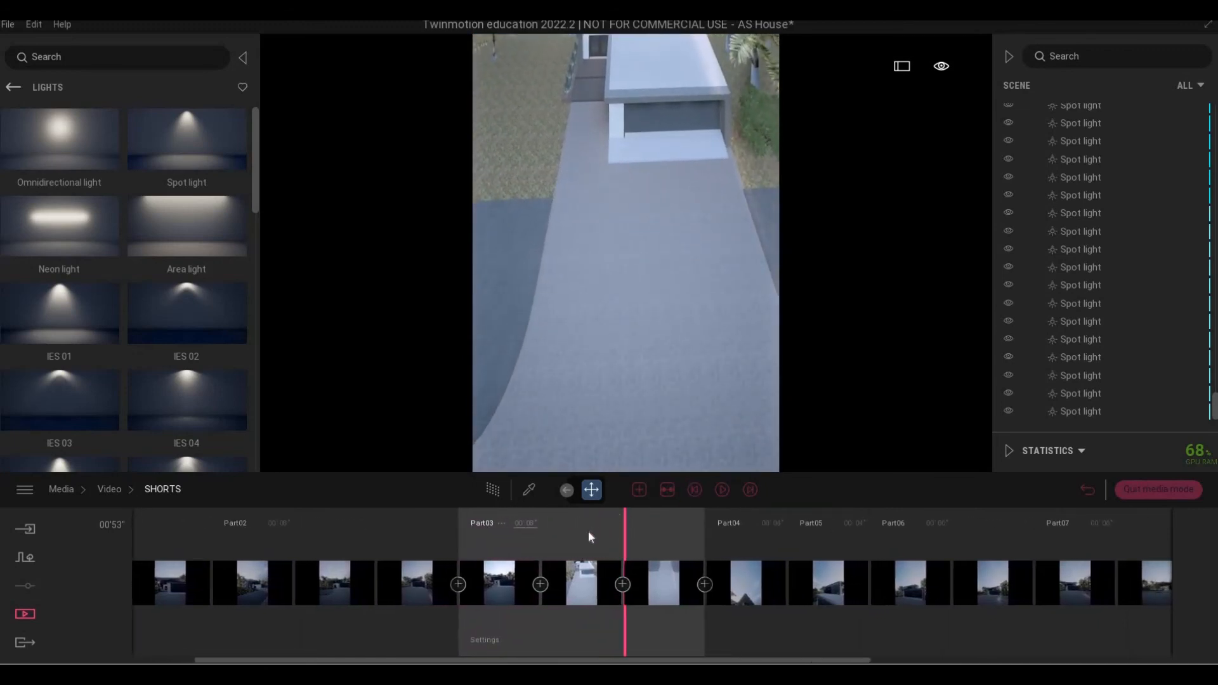
Raise the first Part03 shot above the roofs, review the Part03 keyframes, and play on.
left_click(692, 489)
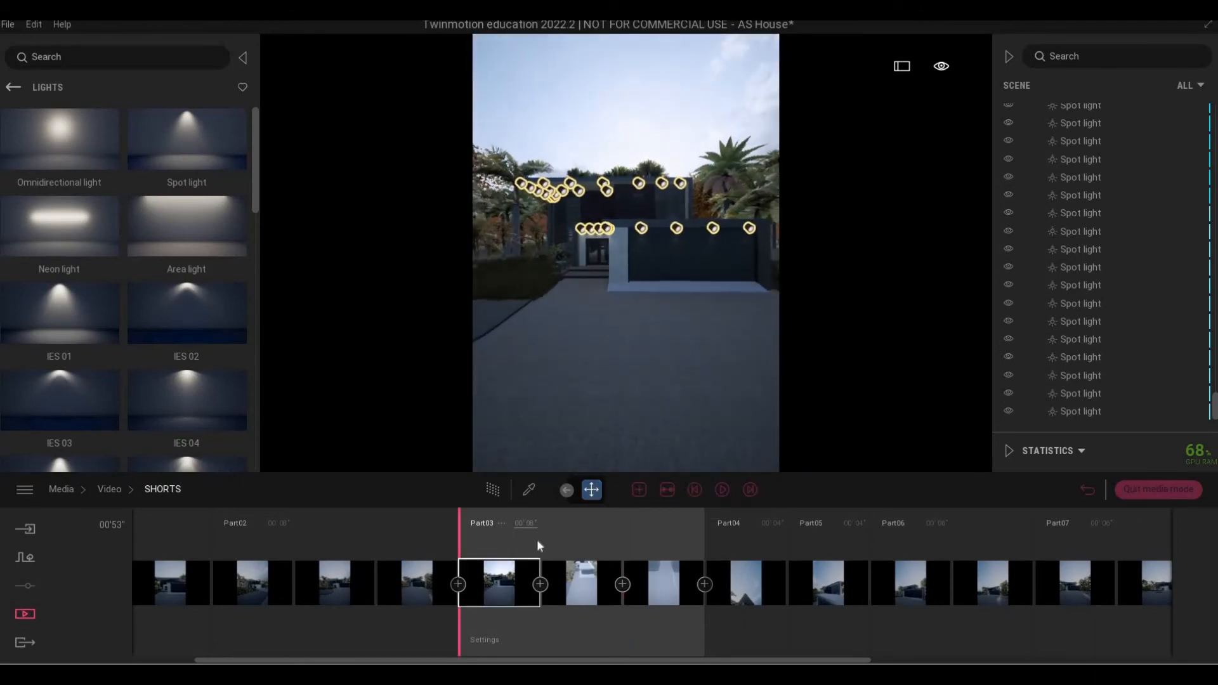
middle_click_drag(625, 431, 625, 537)
right_click_drag(625, 431, 625, 448)
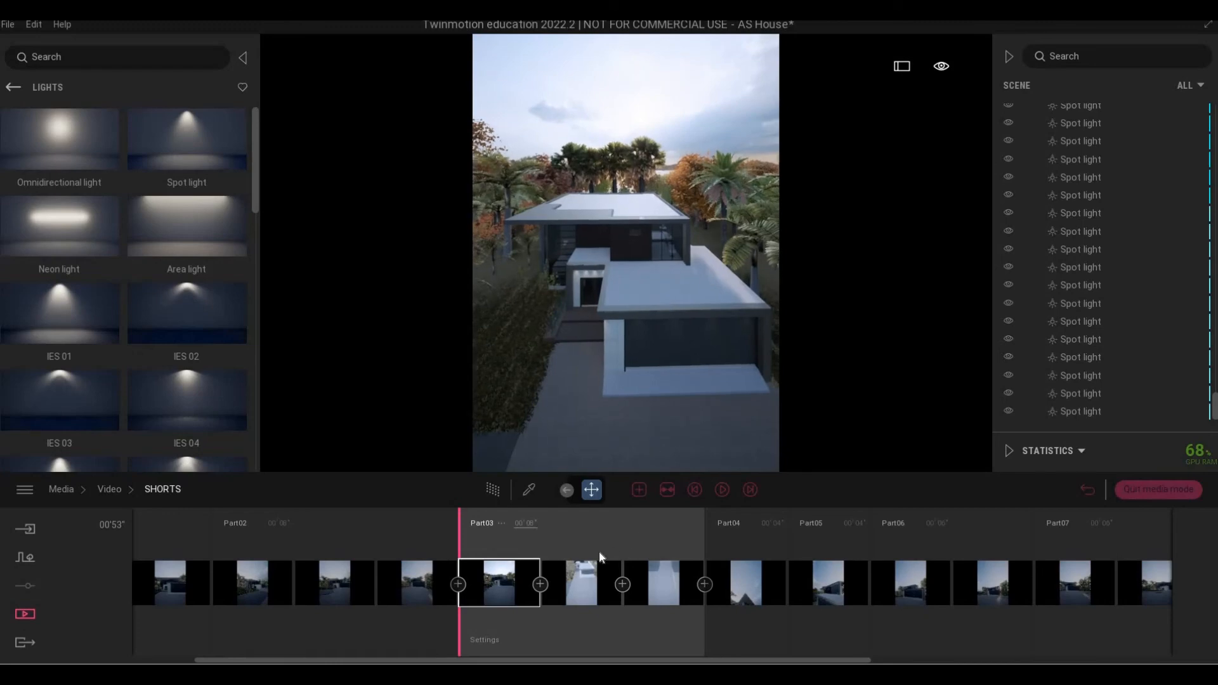
left_click(582, 584)
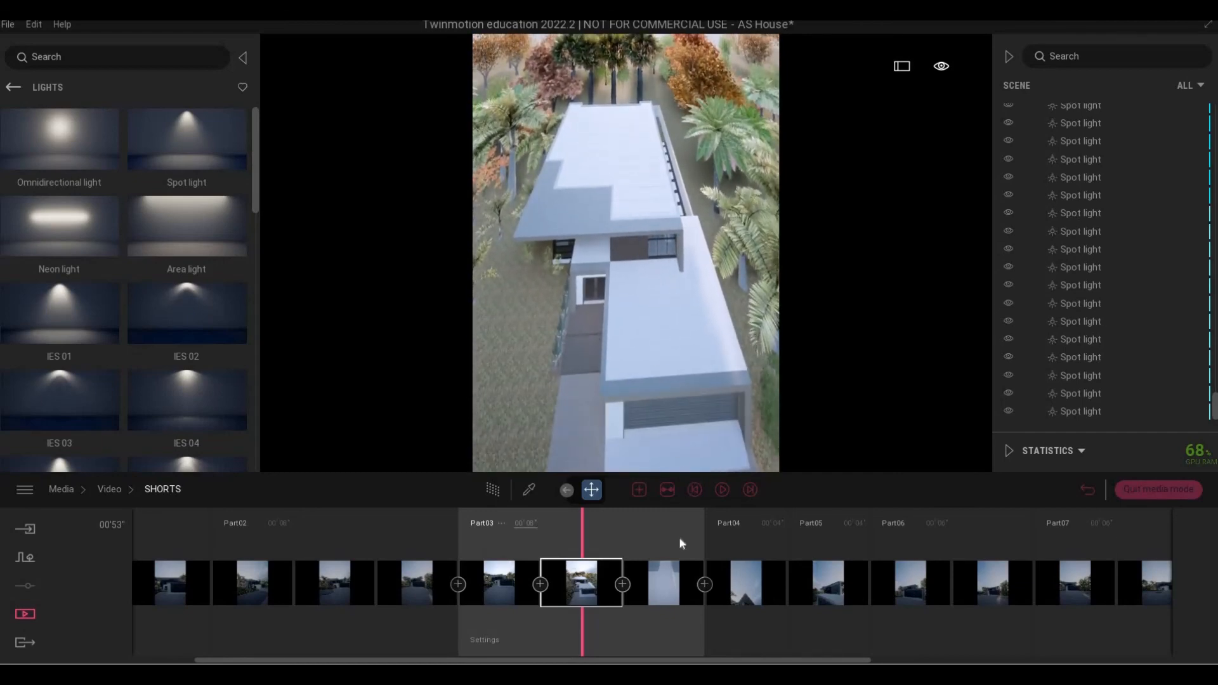
left_click(670, 566)
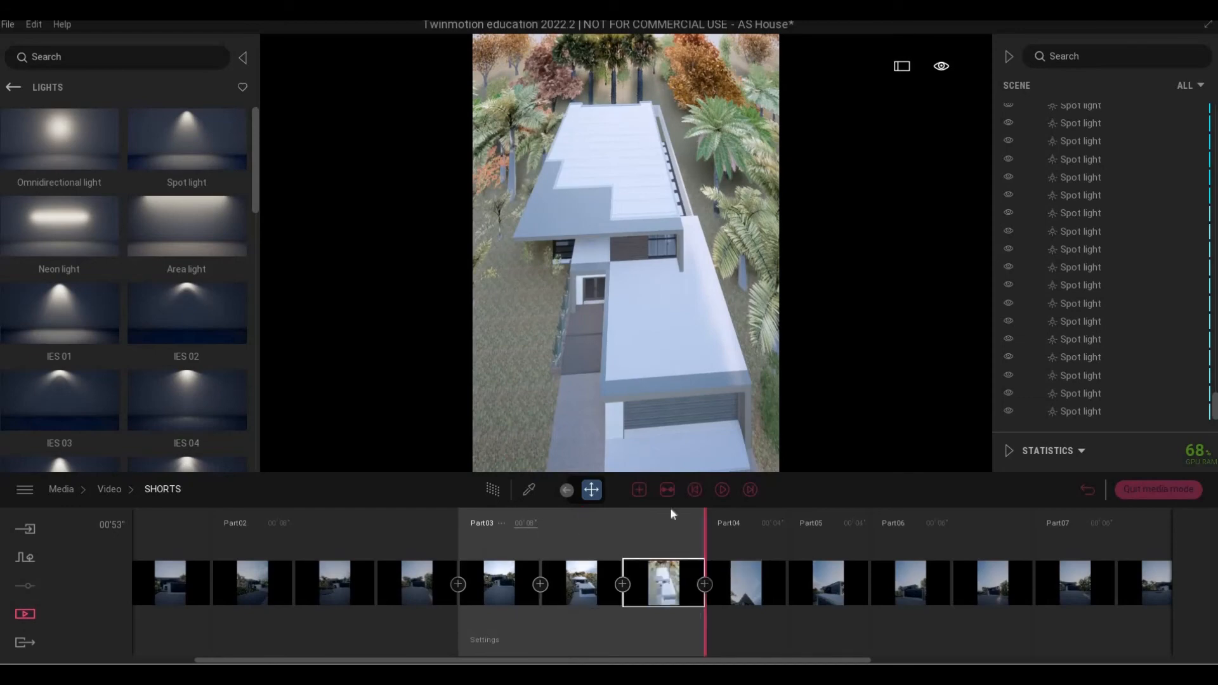
left_click(698, 490)
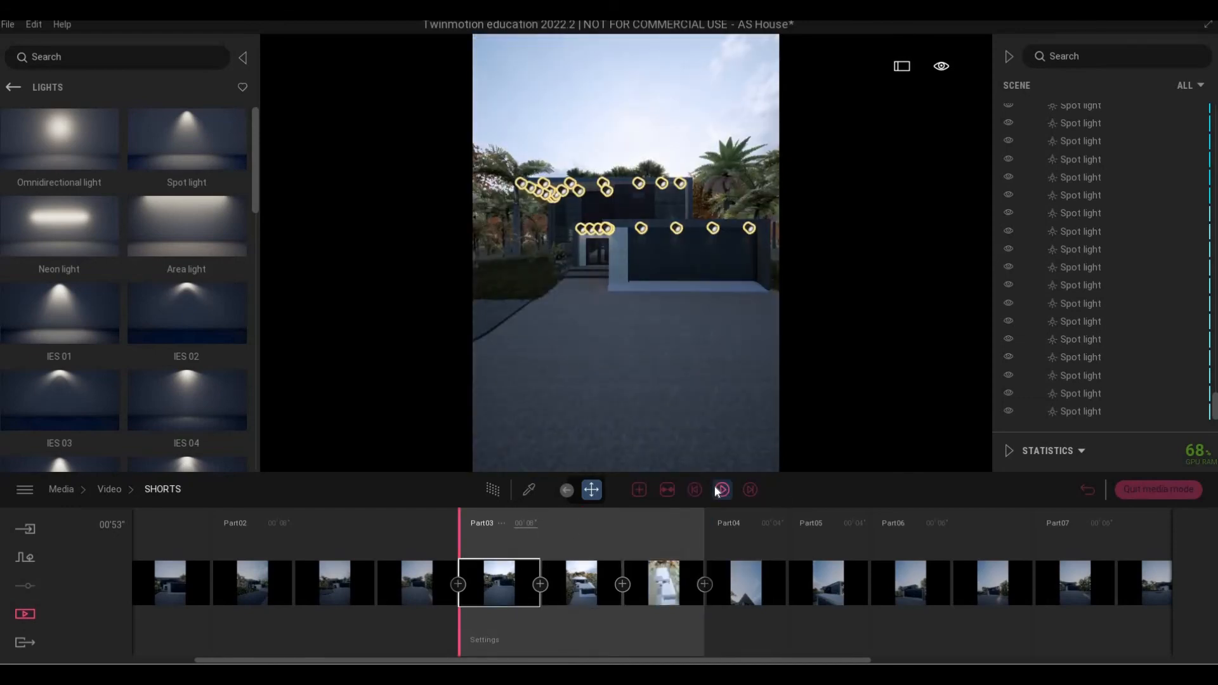
left_click(717, 490)
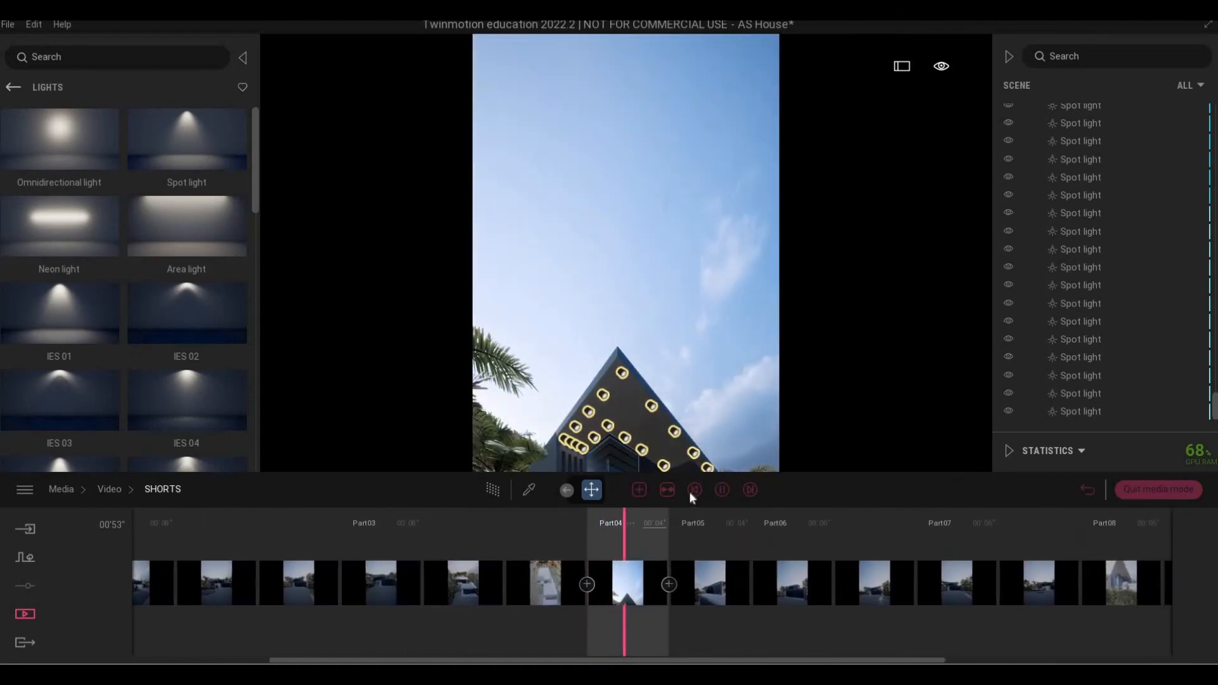
Reframe Part05 as a low side view showing the garage roof, then replay from Part05.
left_click(692, 491)
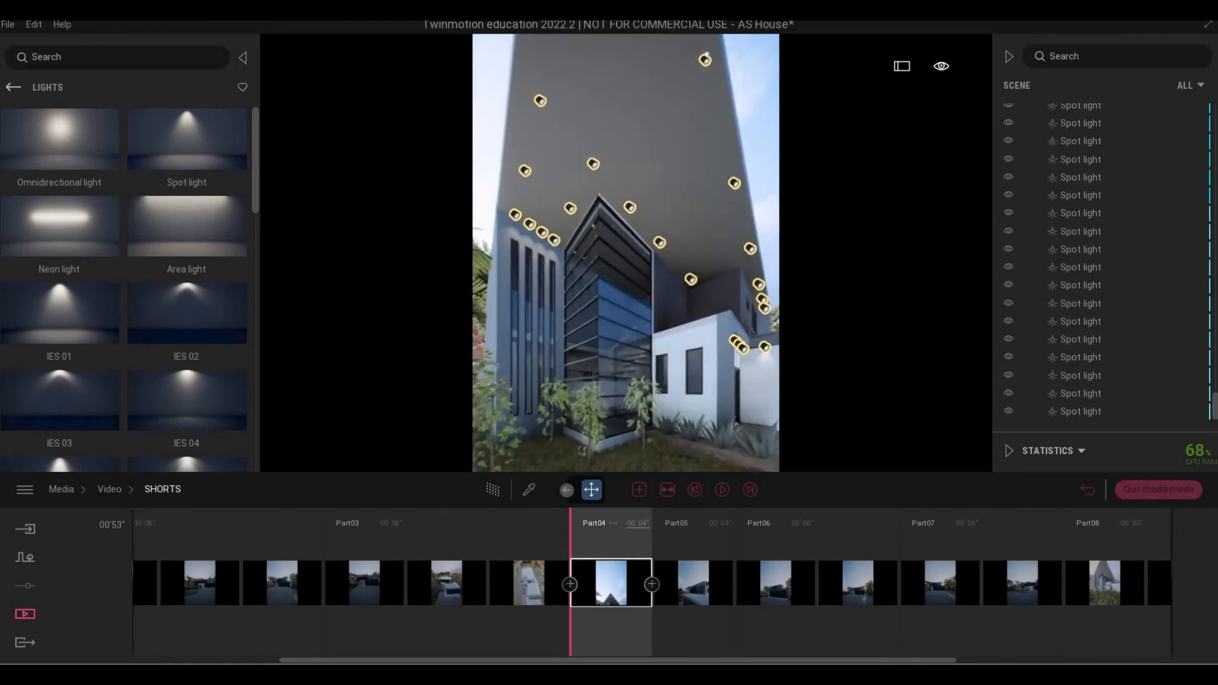
key("w")
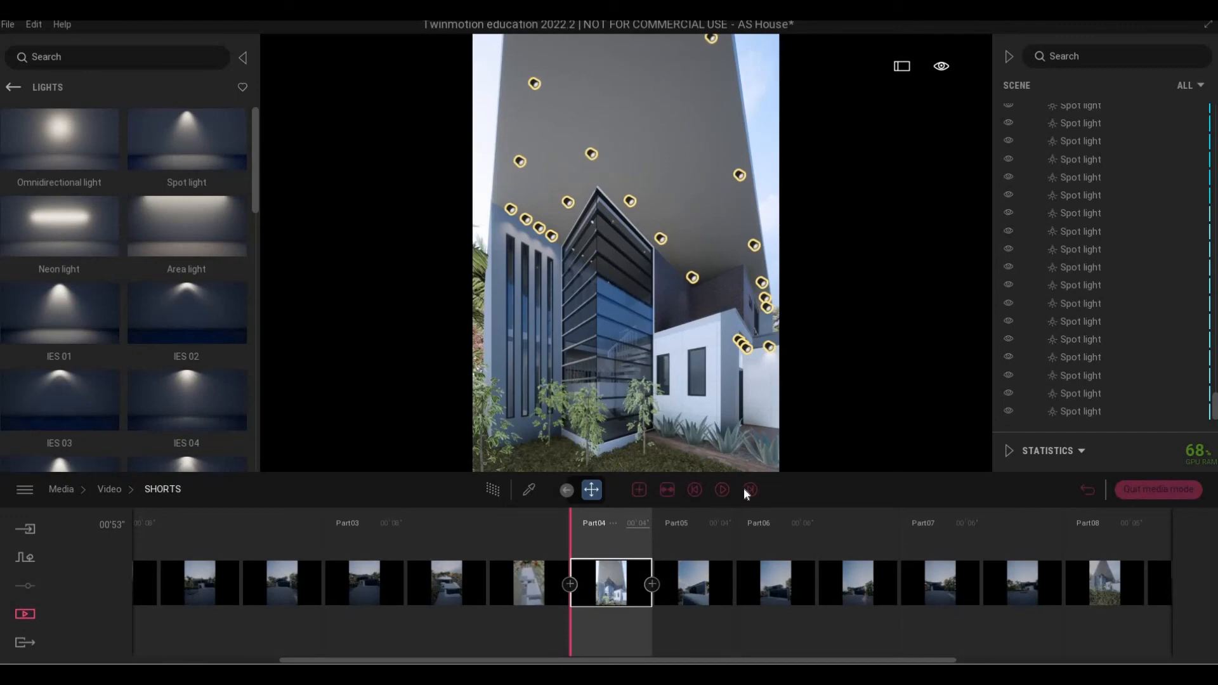
left_click(723, 490)
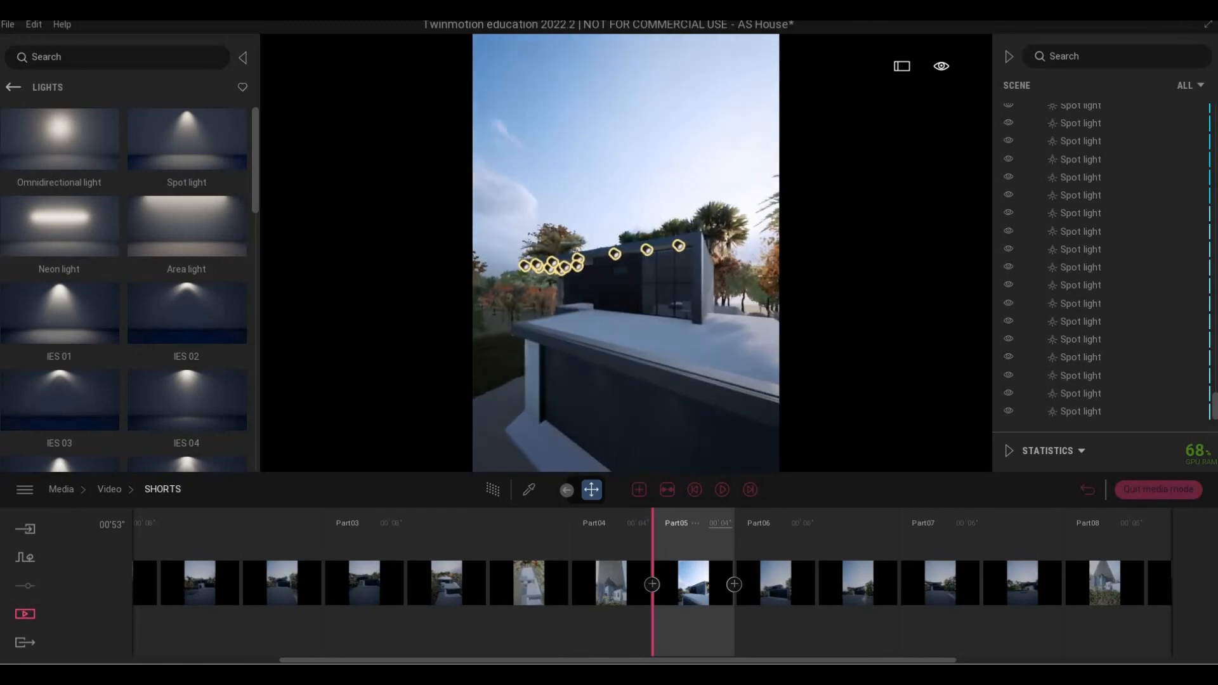
key("d")
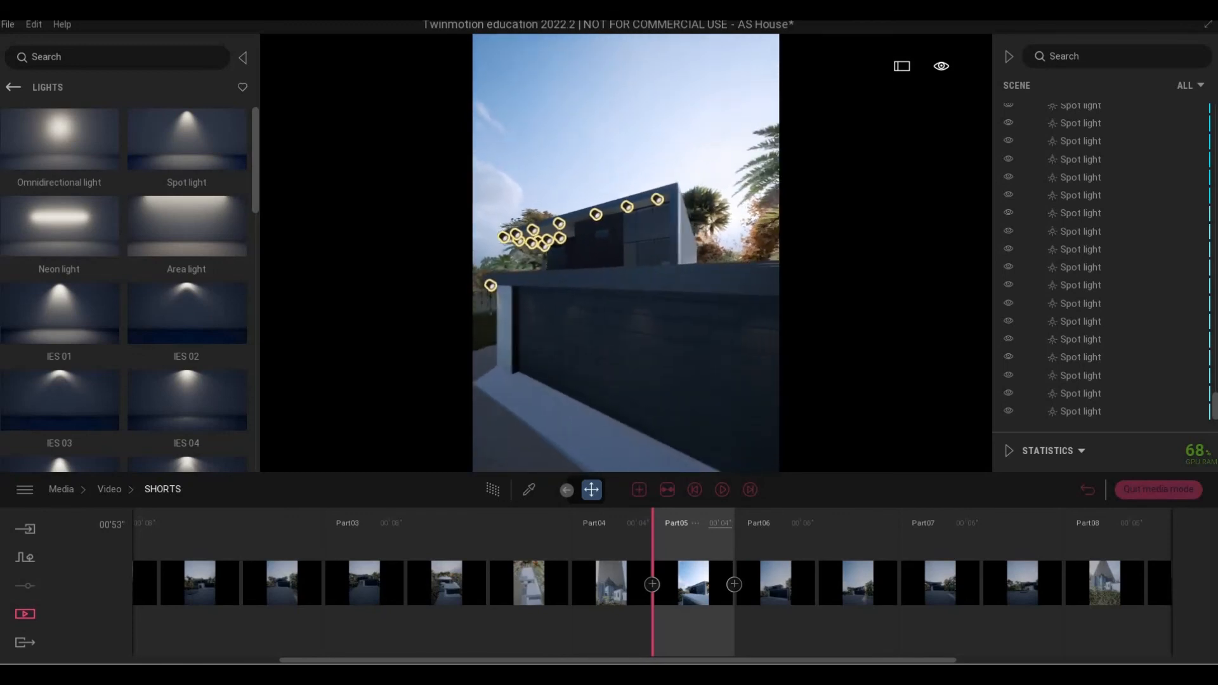
key("q")
key("e")
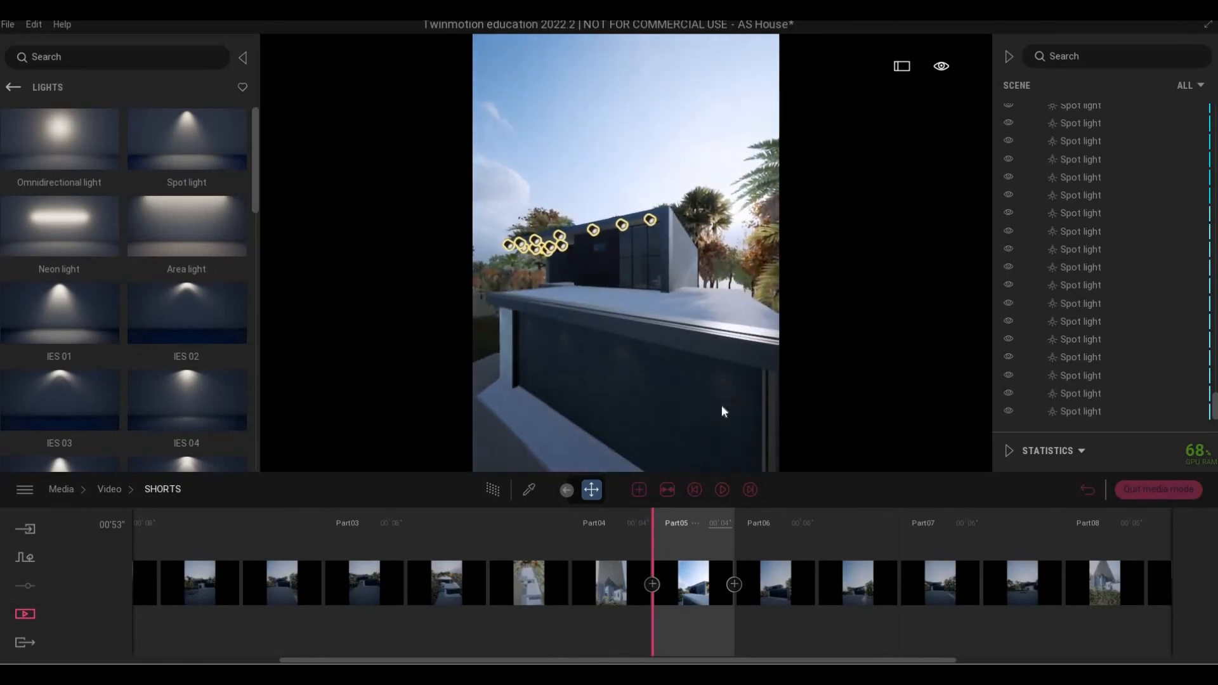
left_click(701, 554)
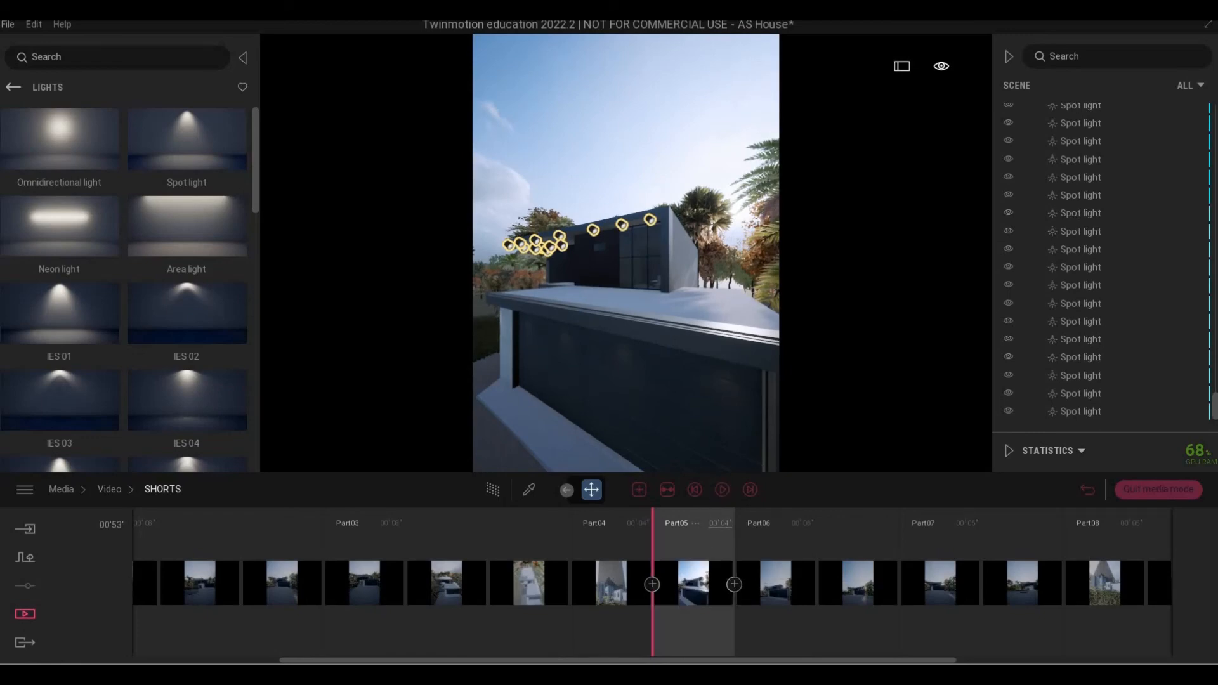
left_click(721, 492)
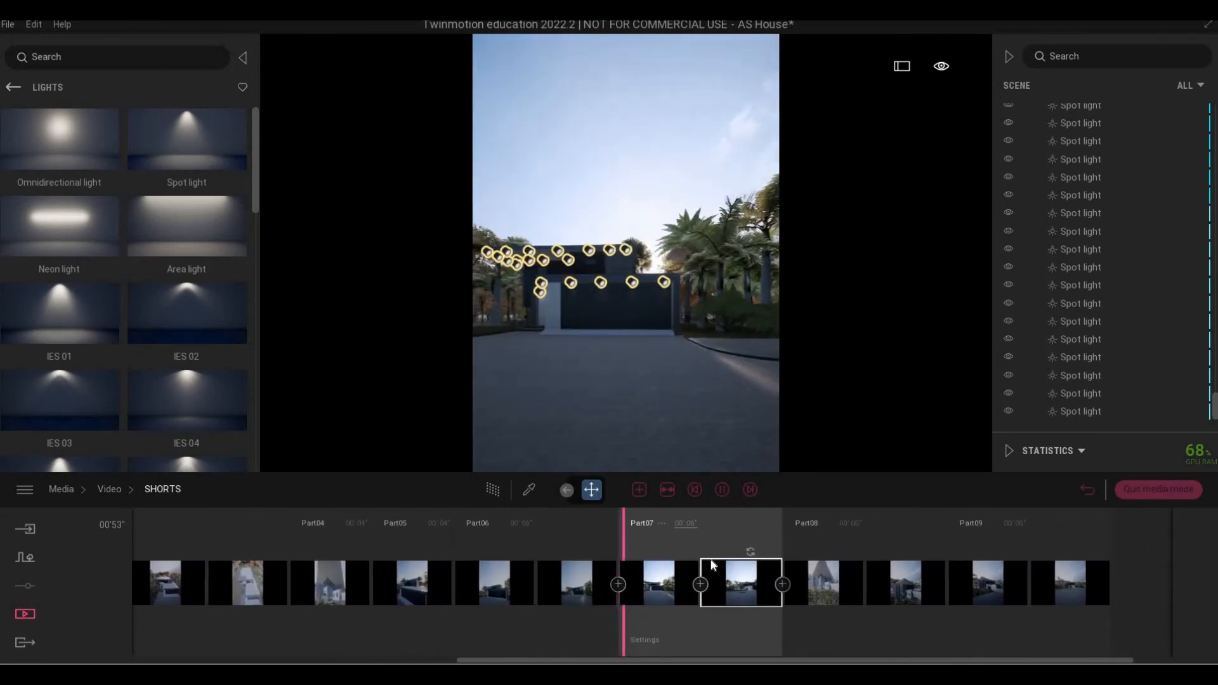
Shift the camera right, preview SHORTS from Part07 through Part09, and return to the Video list.
left_click(720, 491)
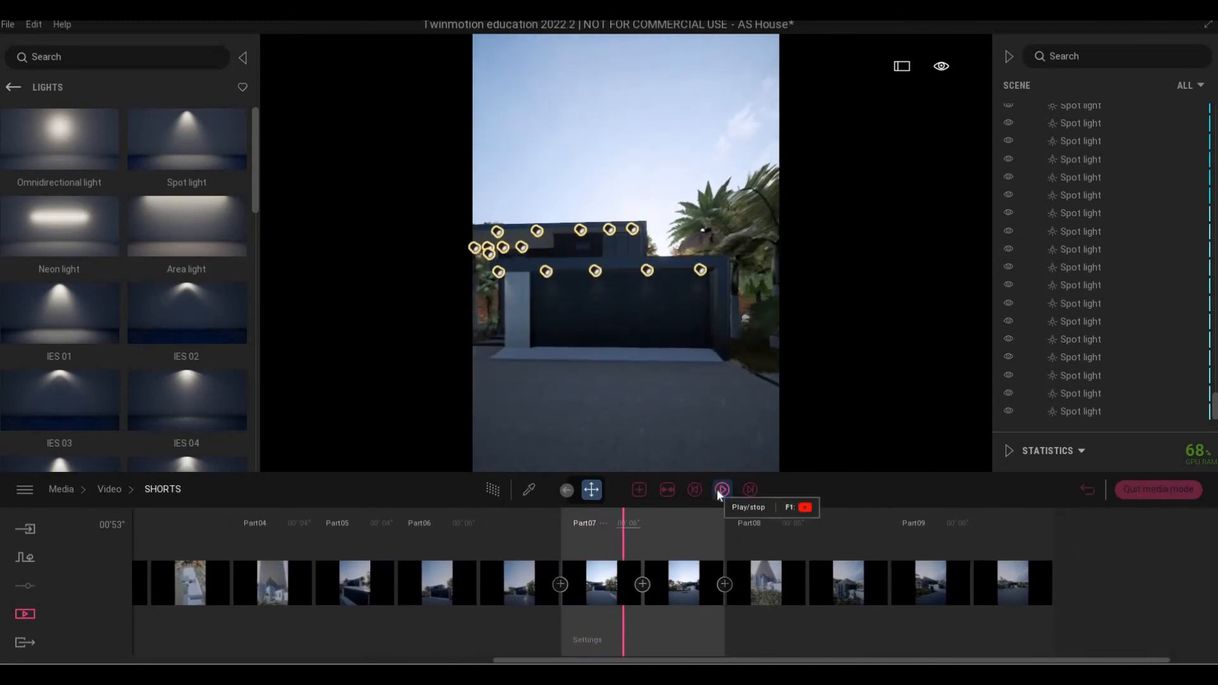
key("d")
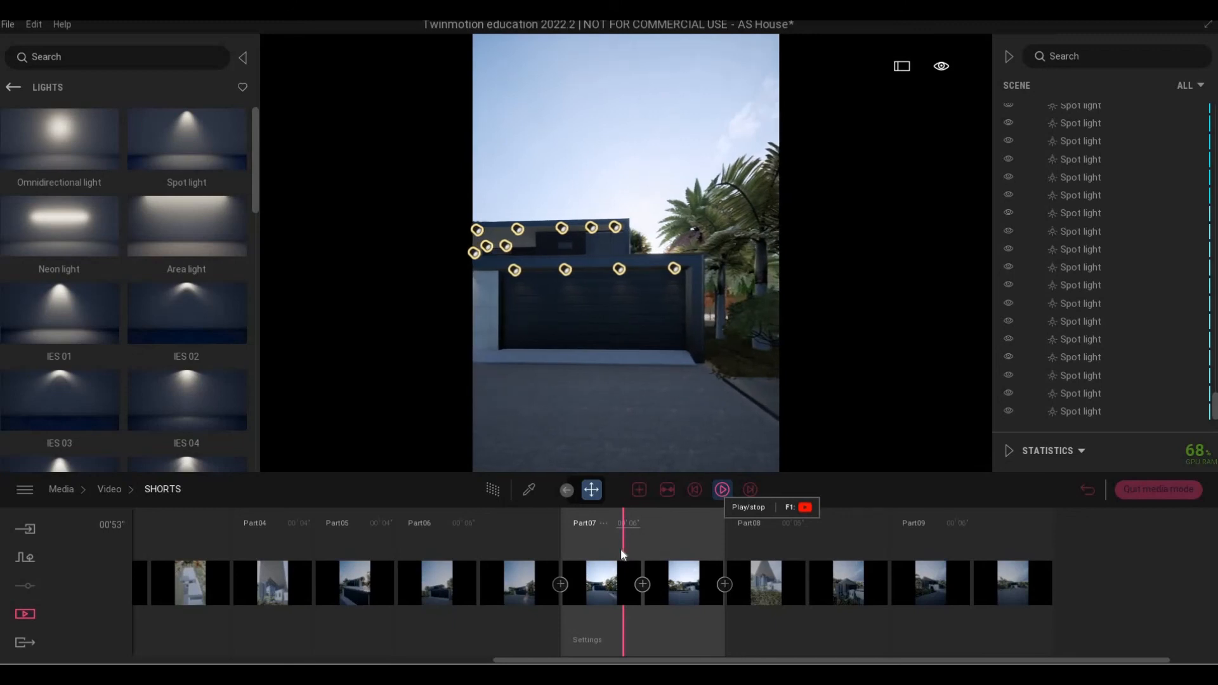
key("d")
left_click(618, 541)
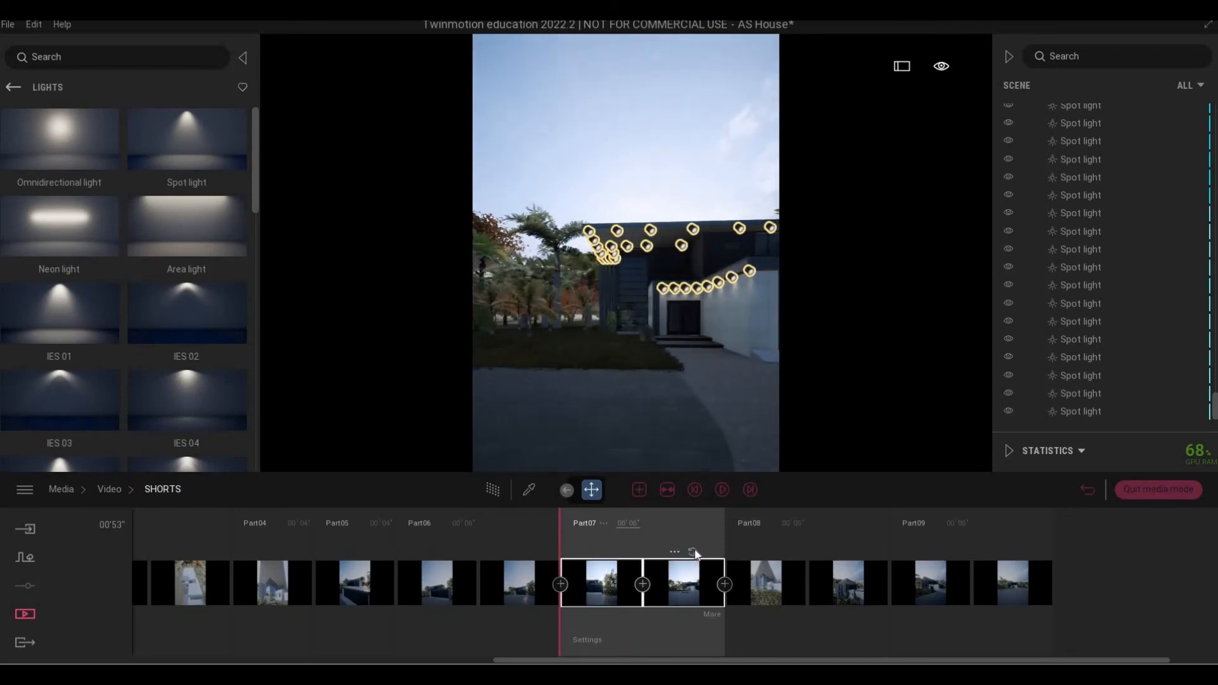
left_click(721, 489)
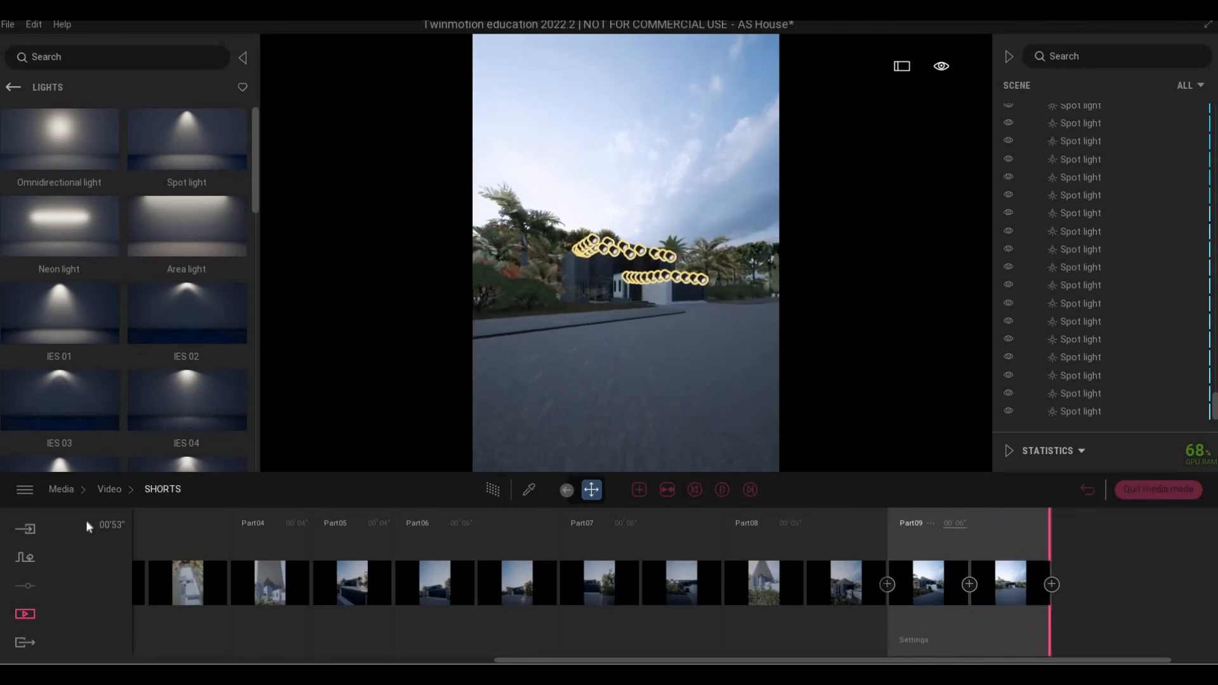
left_click(78, 492)
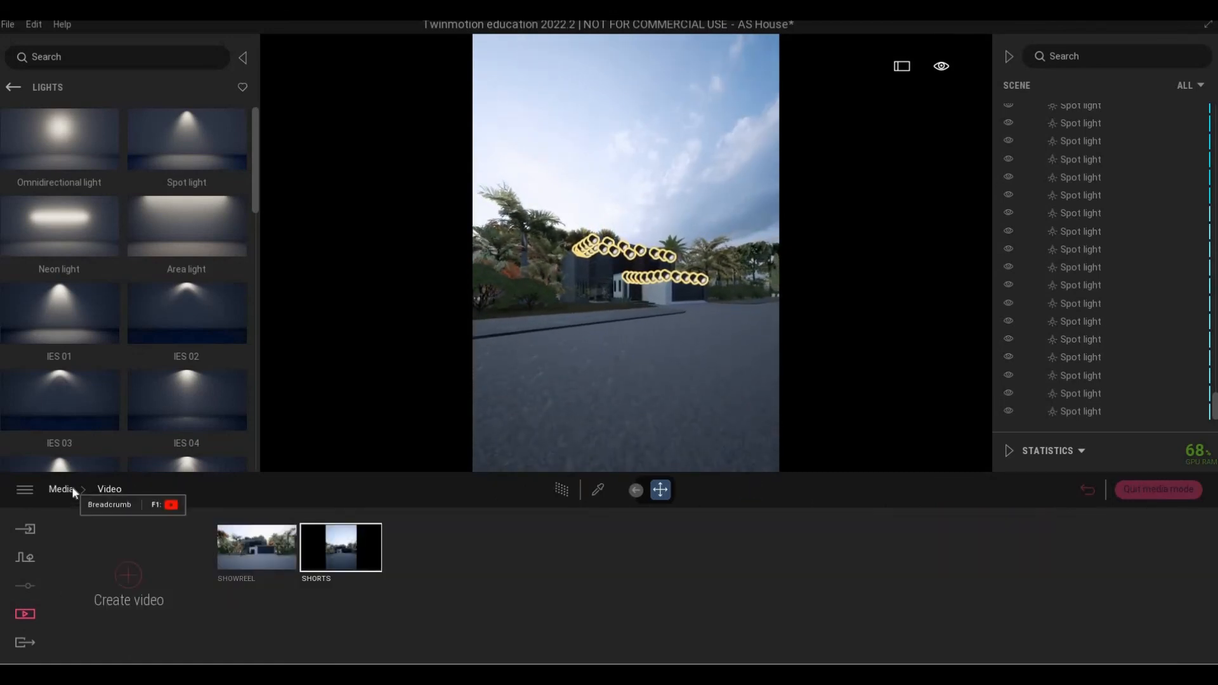
Save the project, queue all three images for export, and list SHOWREEL and SHORTS for video export.
left_click(61, 489)
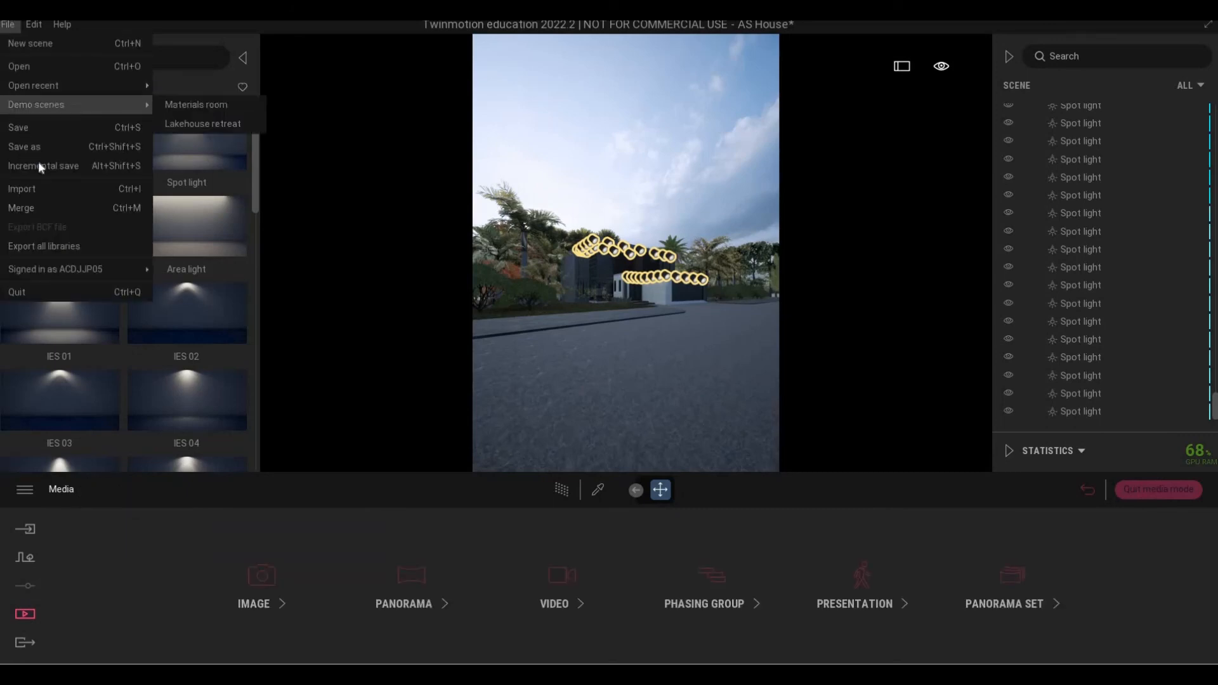
left_click(38, 161)
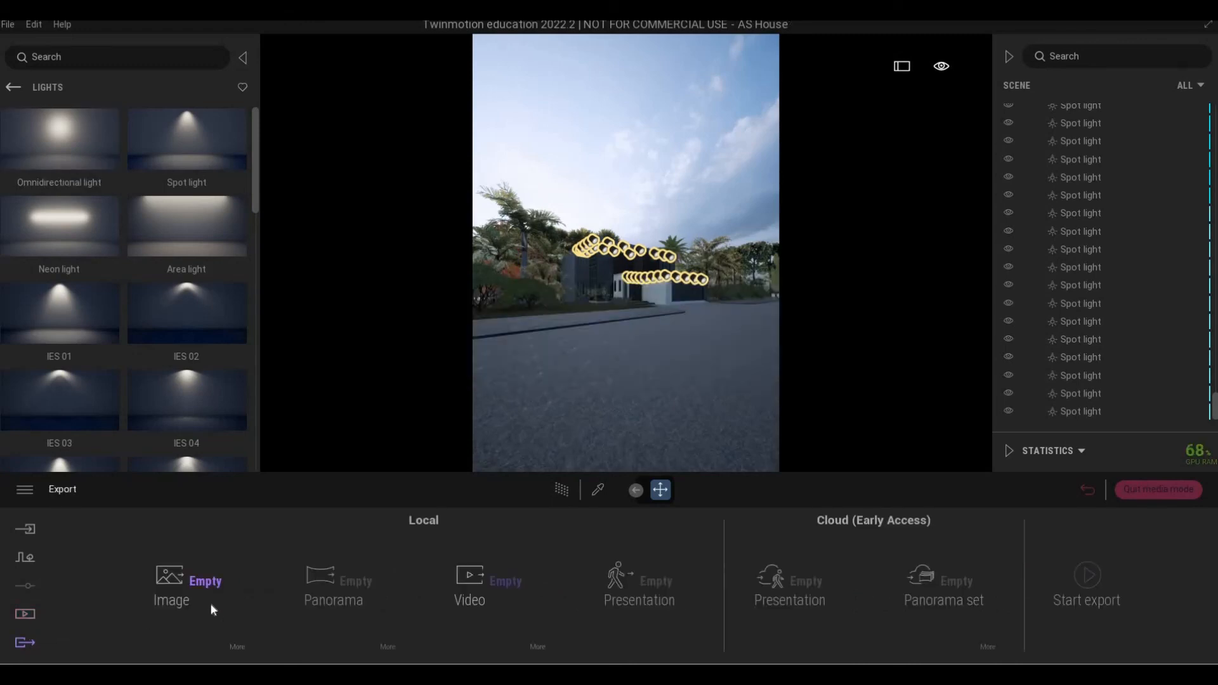
left_click(210, 601)
left_click(749, 148)
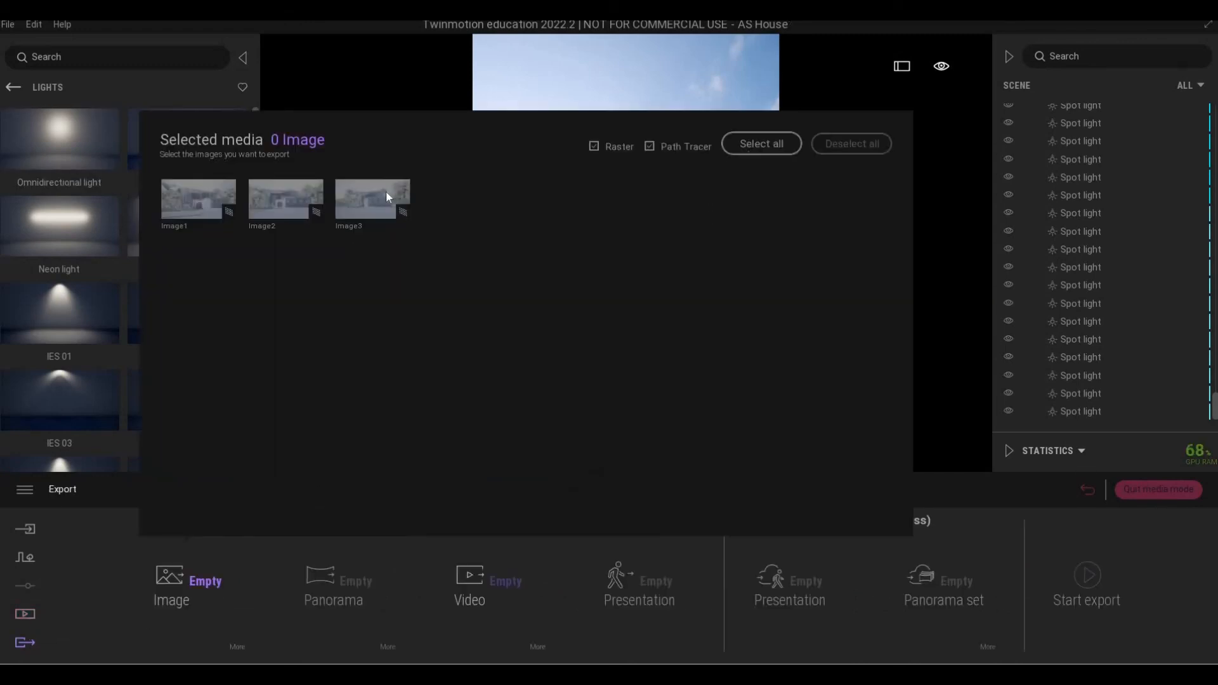
left_click(540, 563)
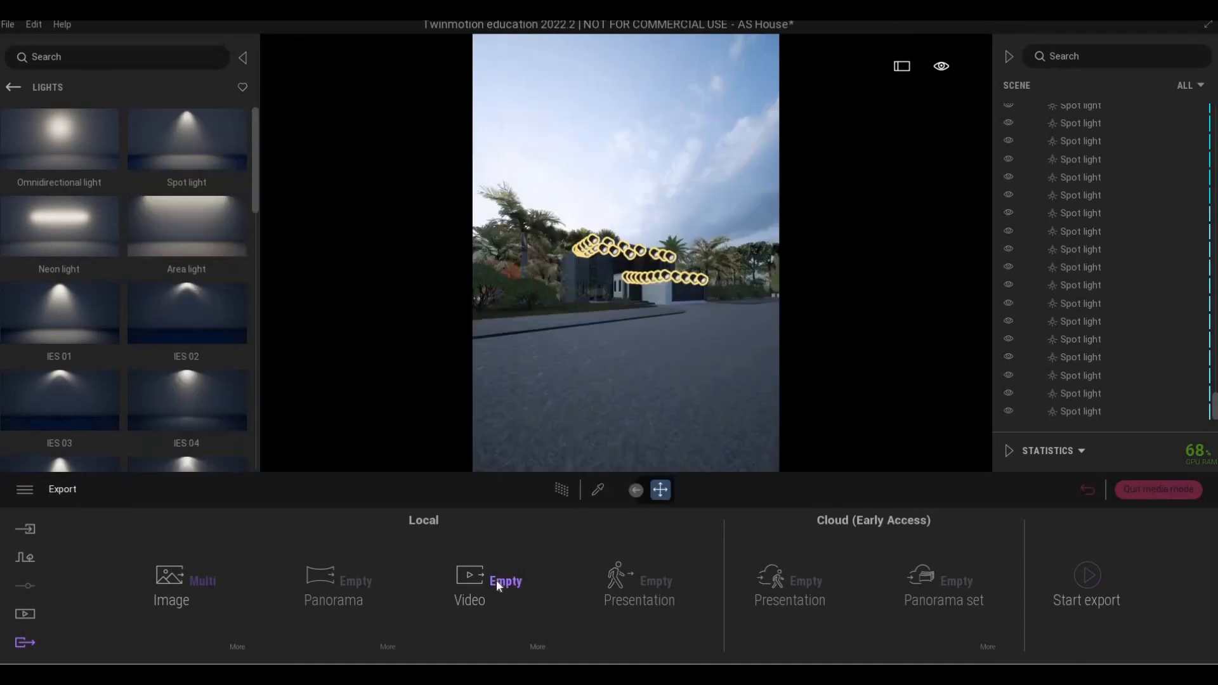
left_click(493, 580)
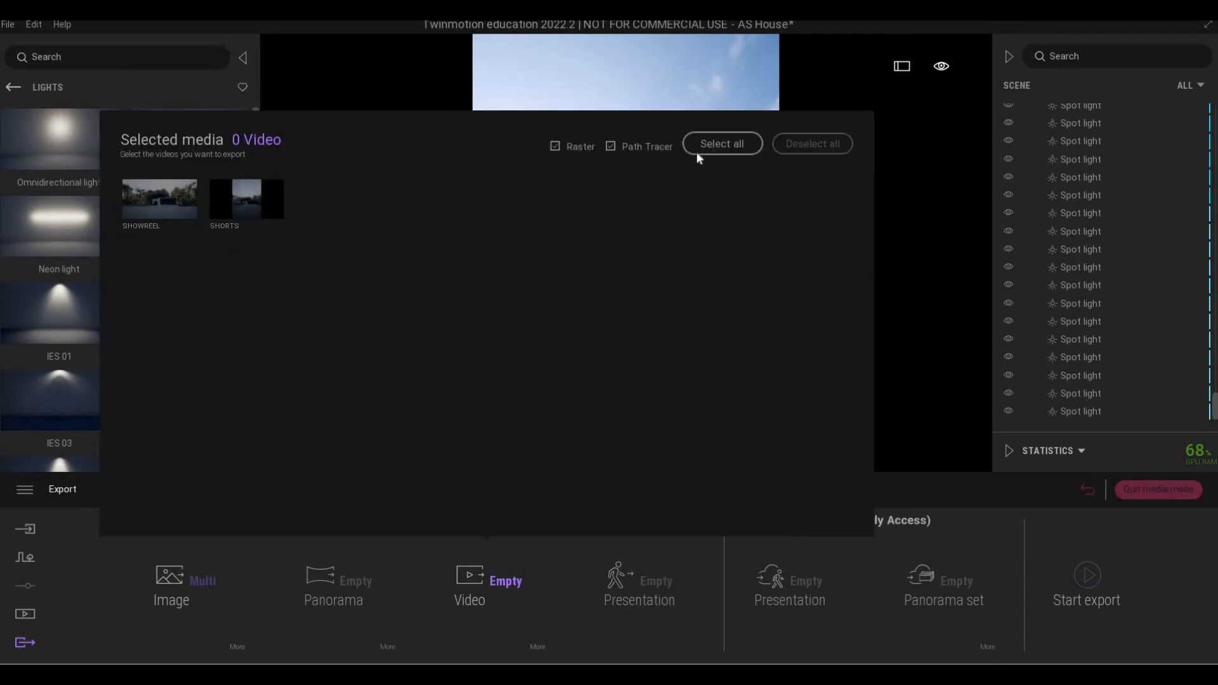